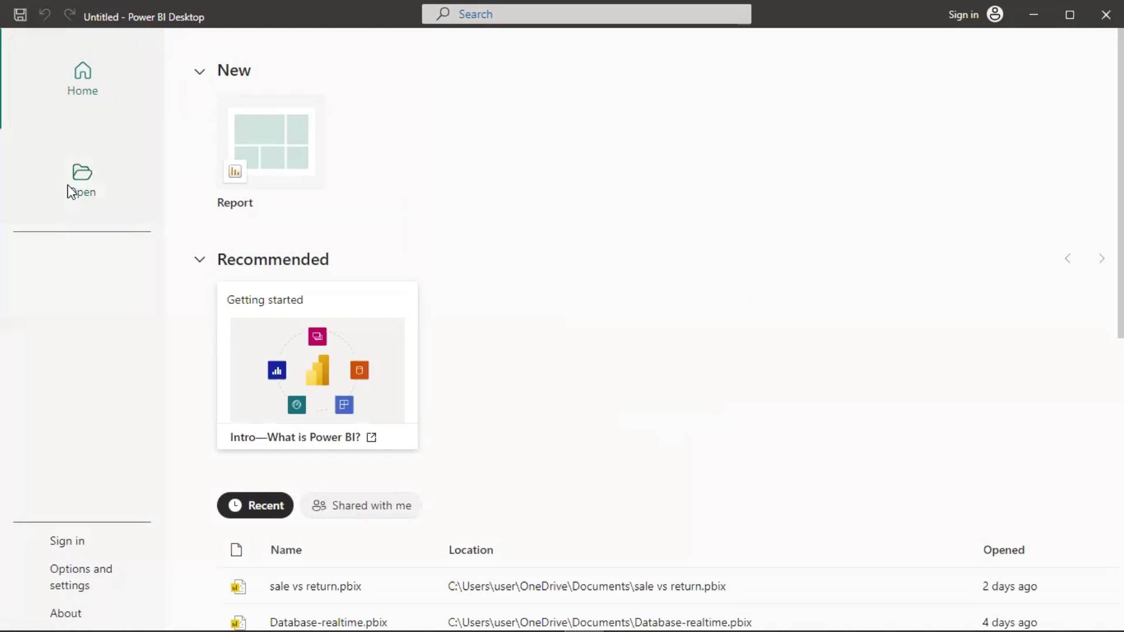
- Create a new blank report
click(89, 173)
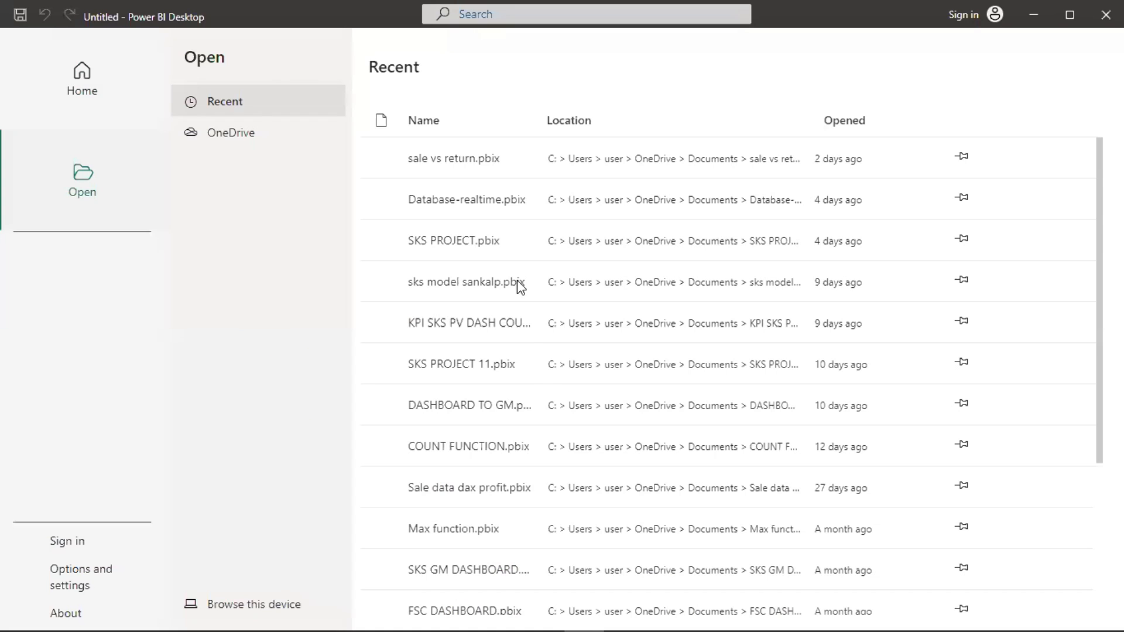
click(82, 89)
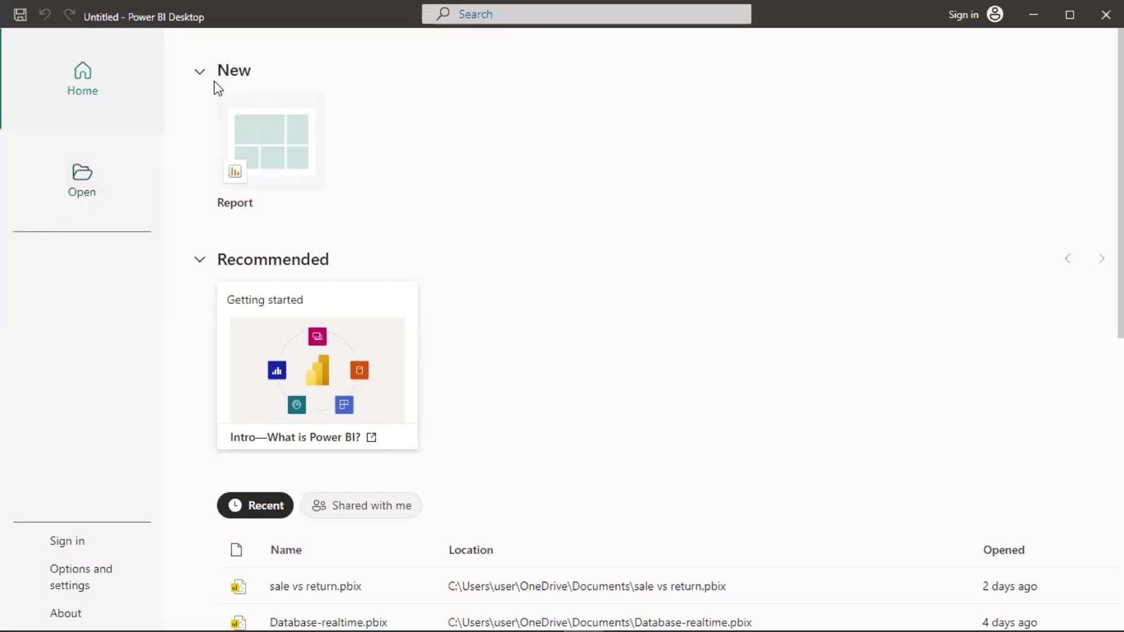
click(266, 150)
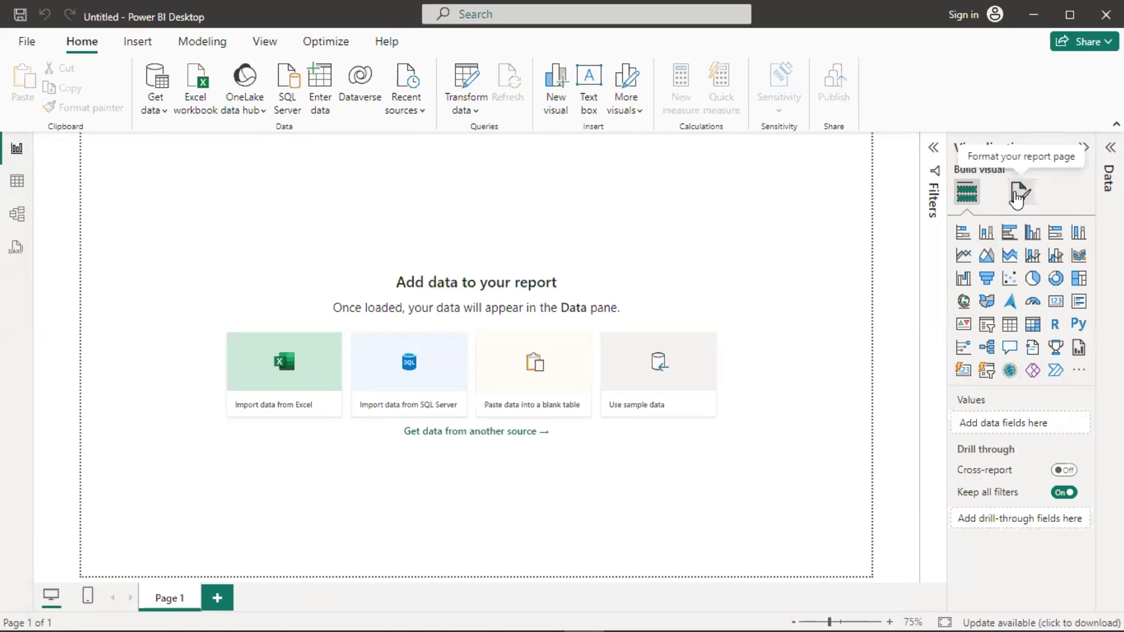
- Examine the report page's format options: page information, canvas settings with the available canvas types, and canvas background
click(1017, 197)
click(1024, 205)
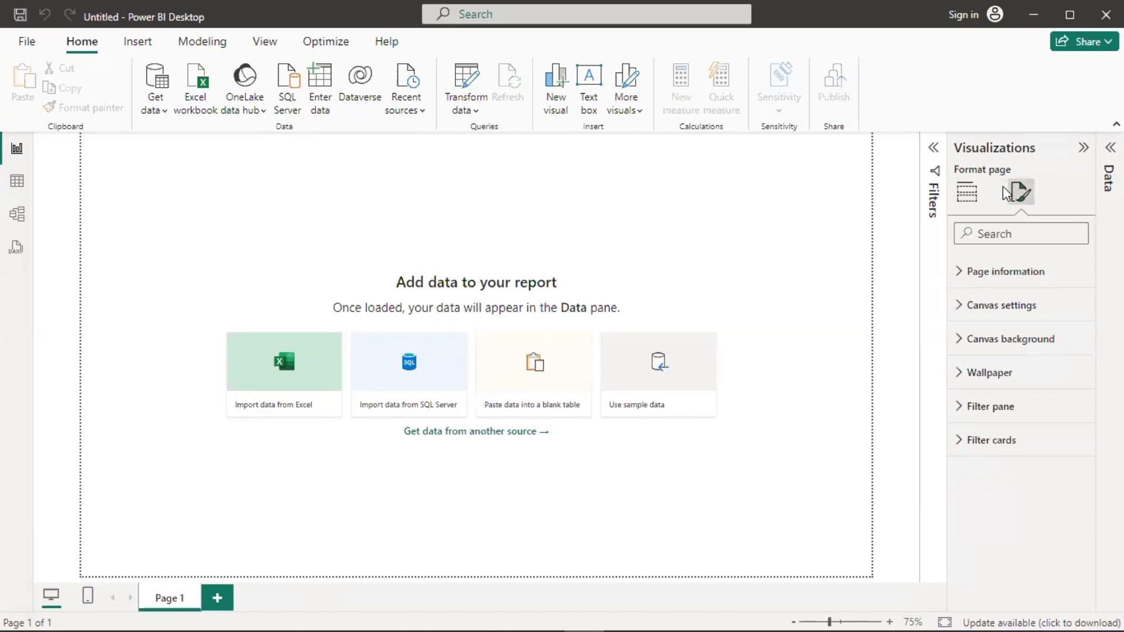
click(958, 274)
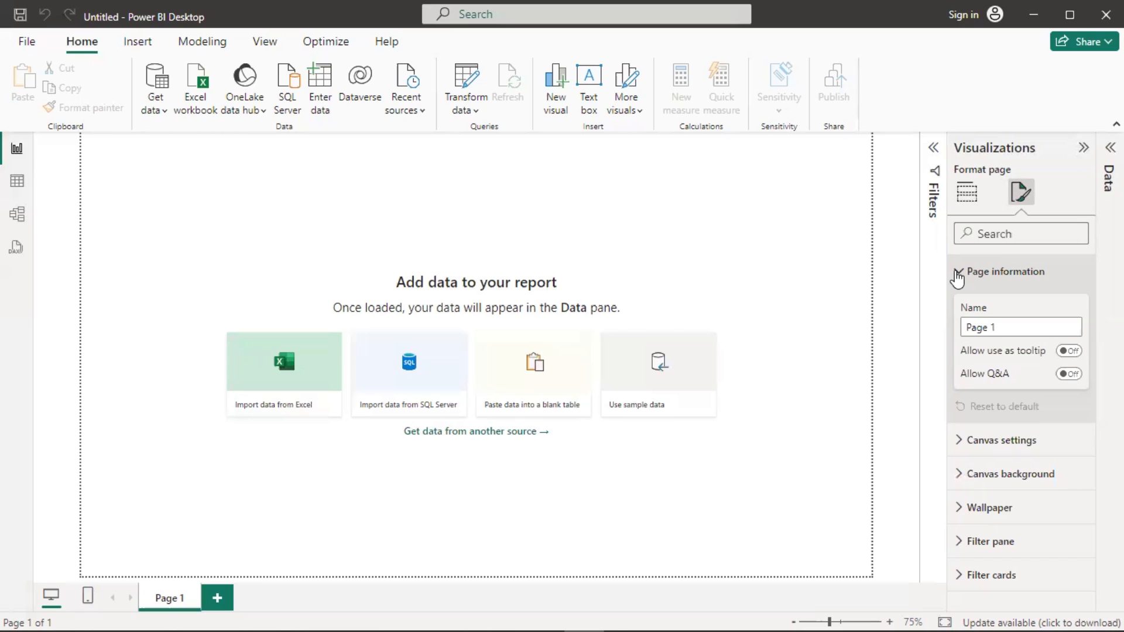
click(969, 270)
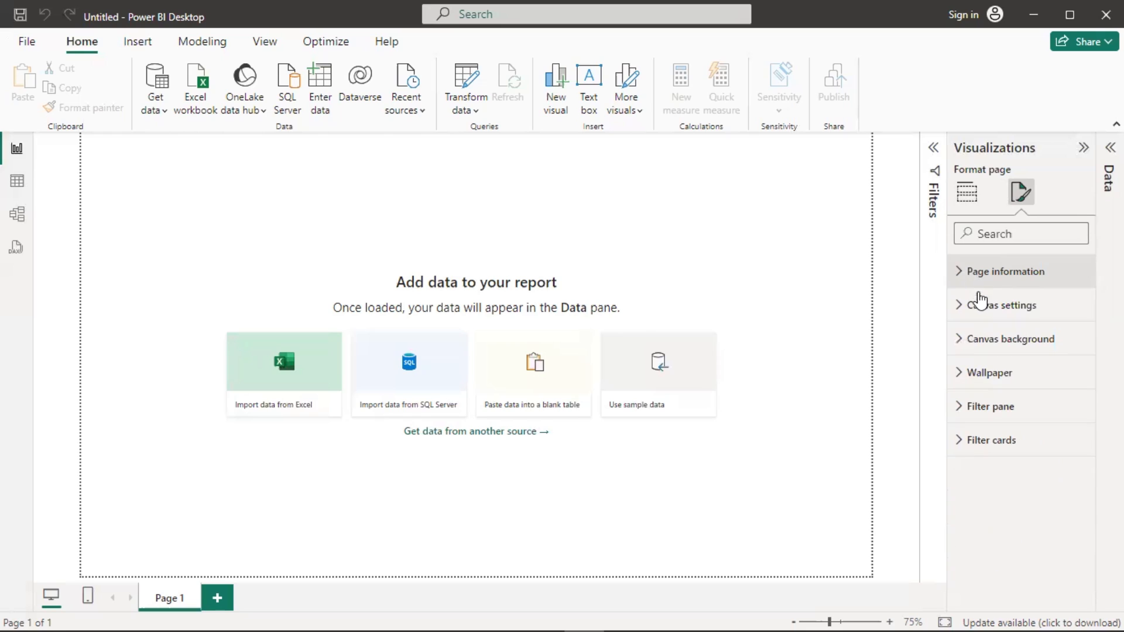
click(963, 312)
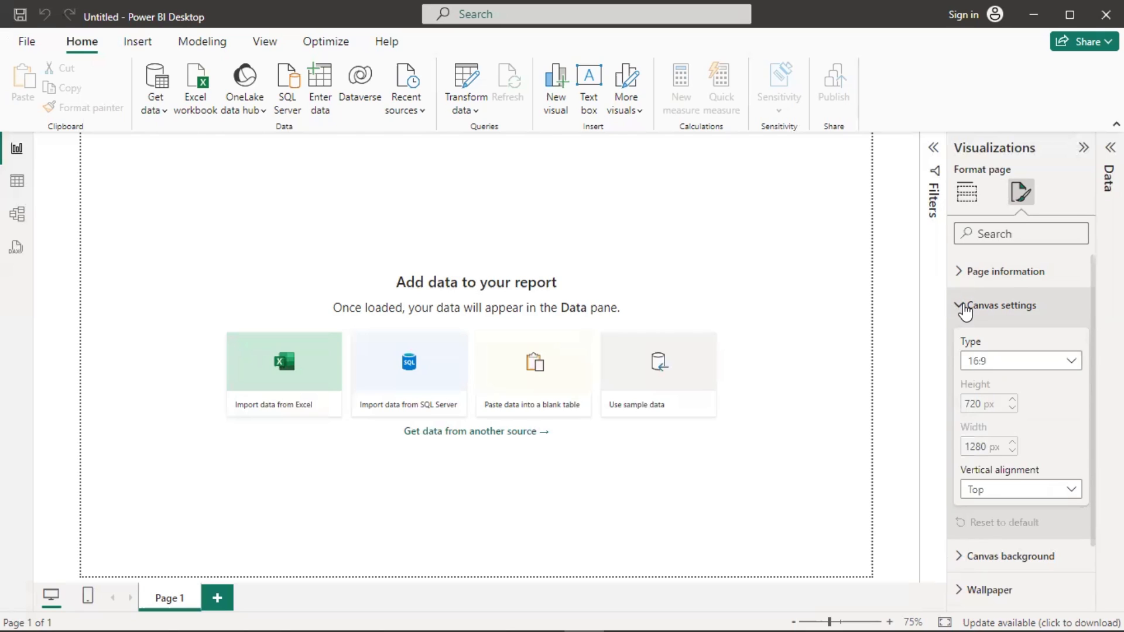
click(965, 311)
click(972, 344)
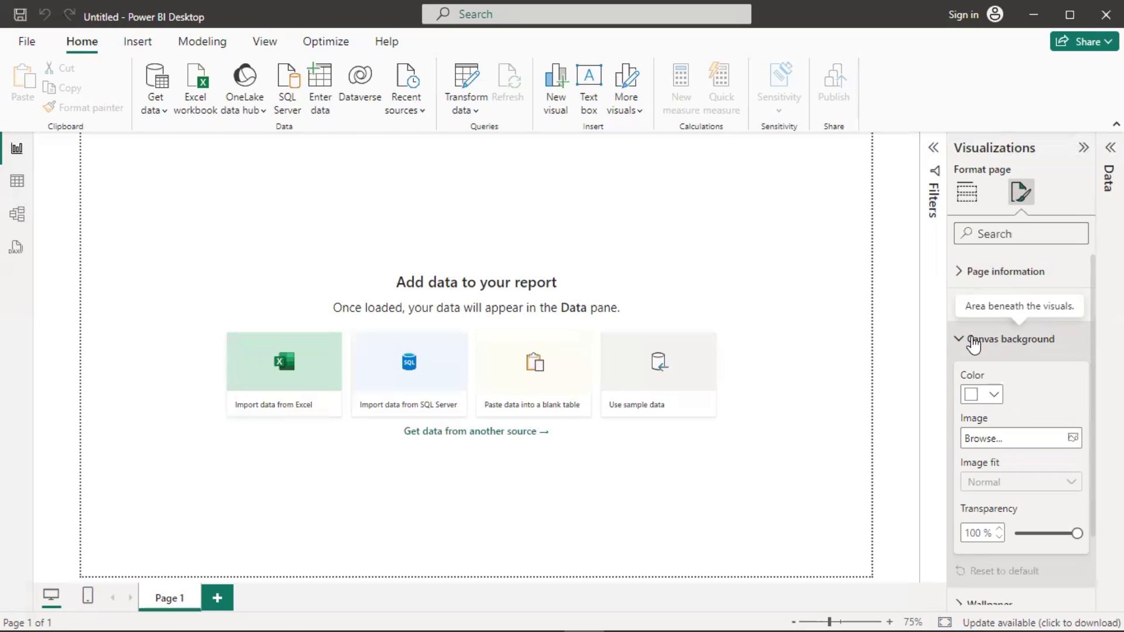
click(973, 346)
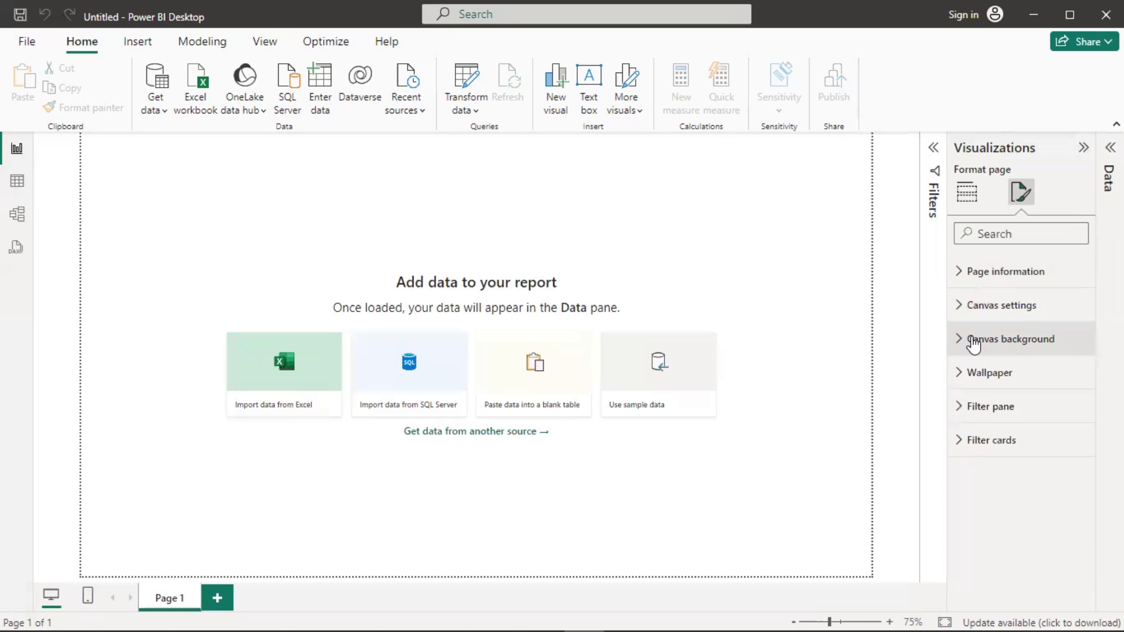
click(967, 310)
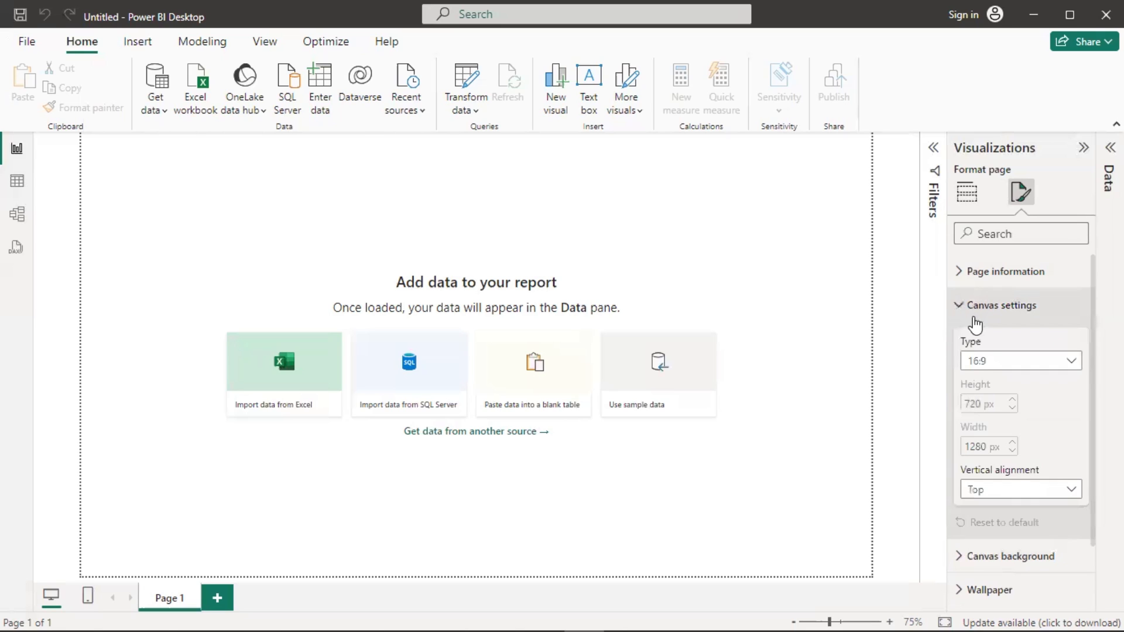
click(998, 366)
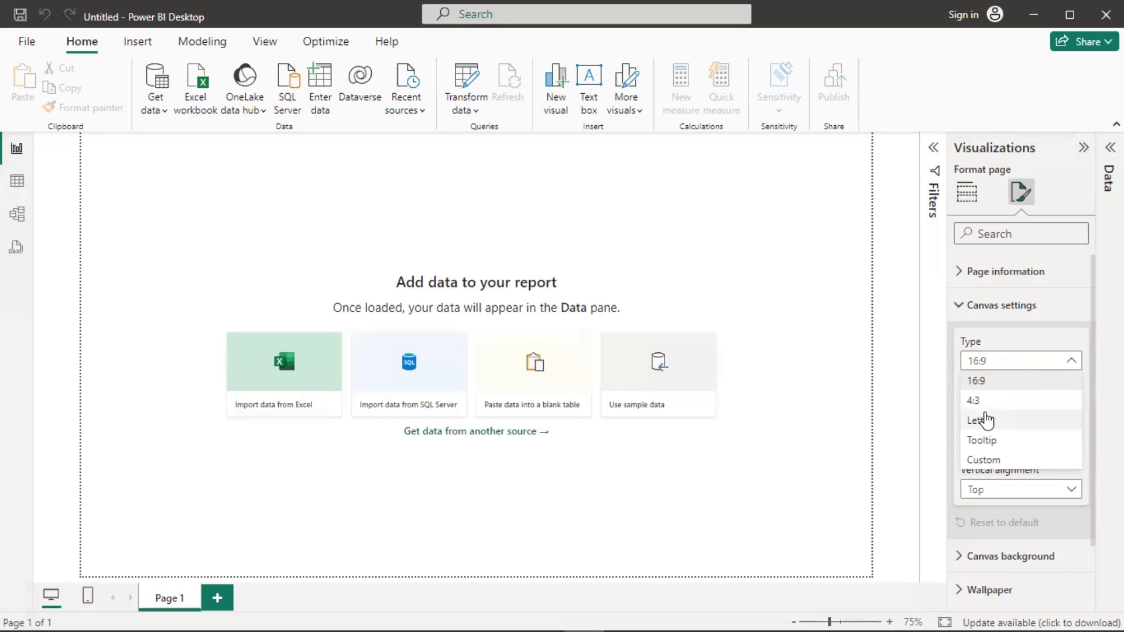
click(1035, 363)
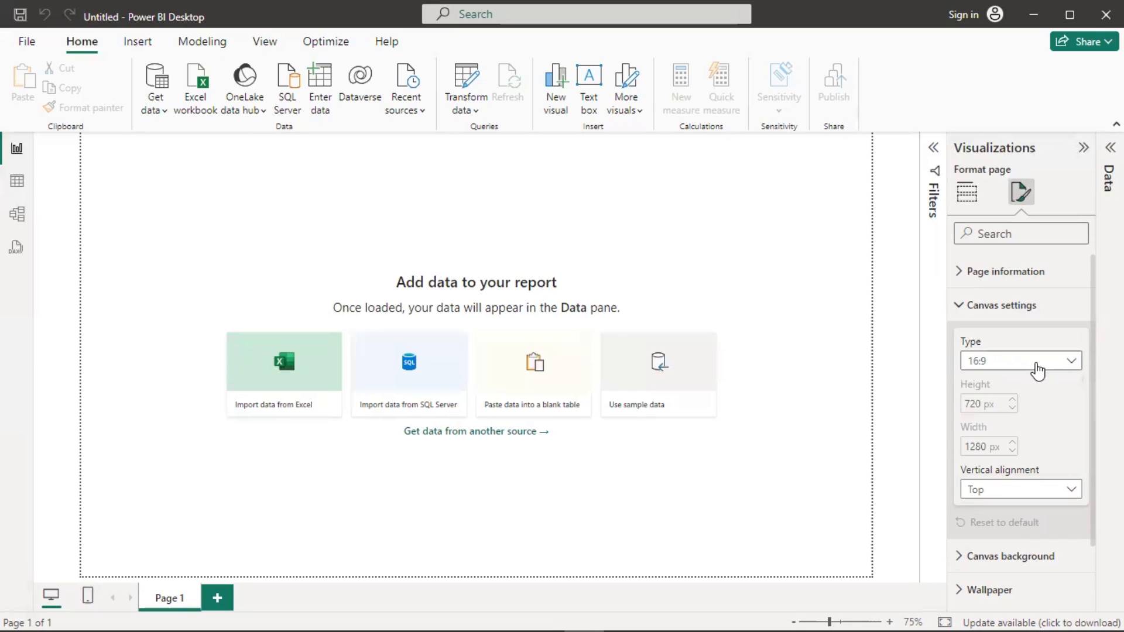
click(959, 305)
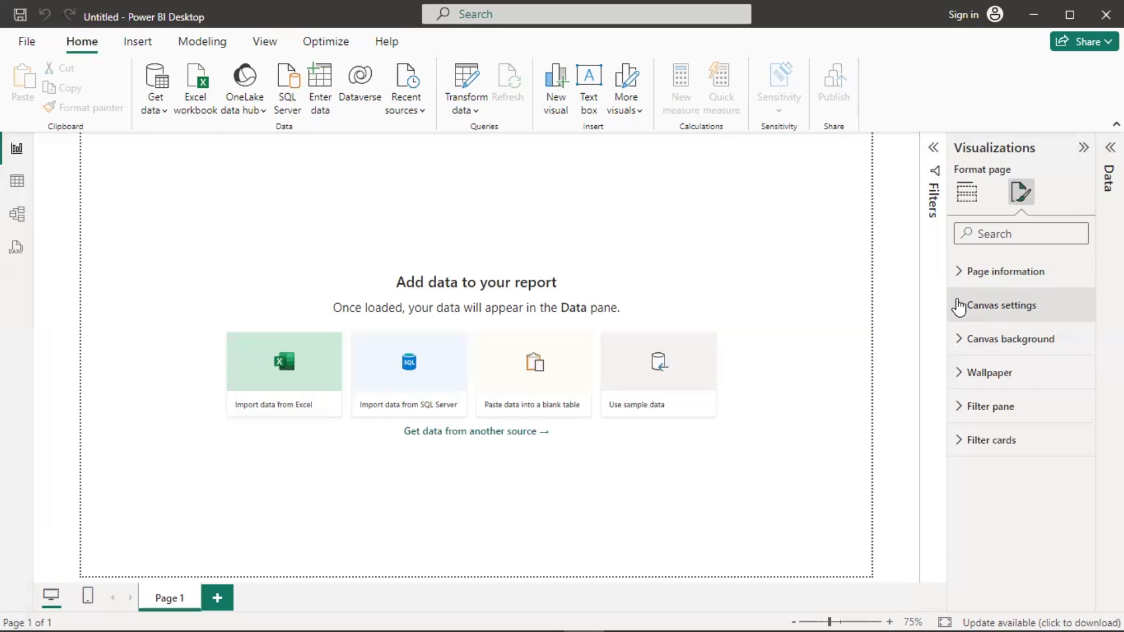
click(158, 112)
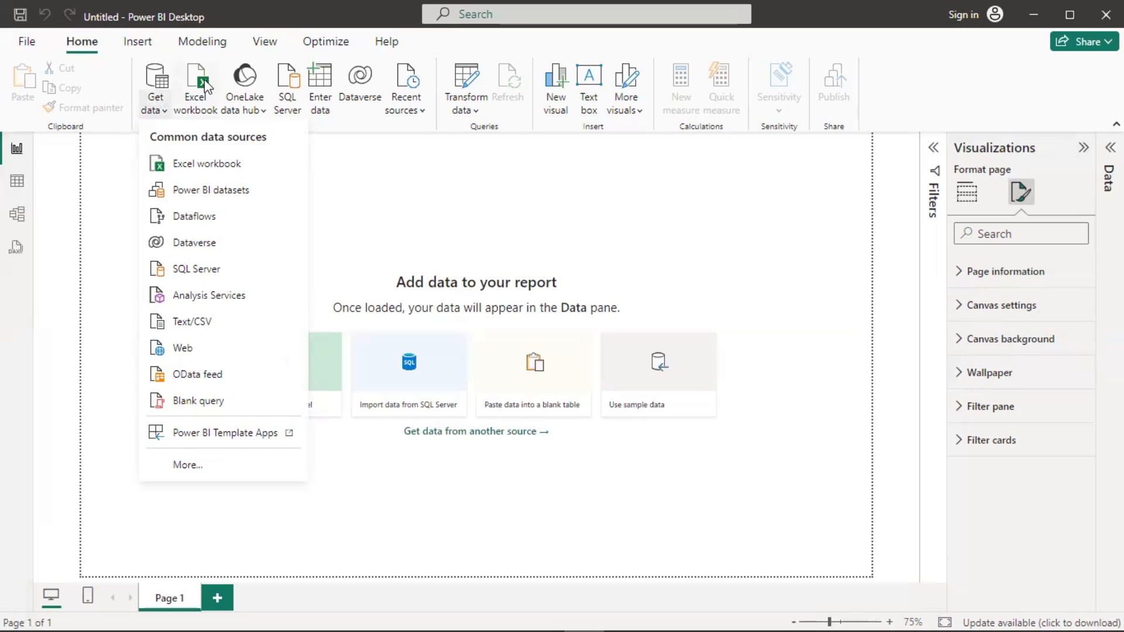
click(350, 229)
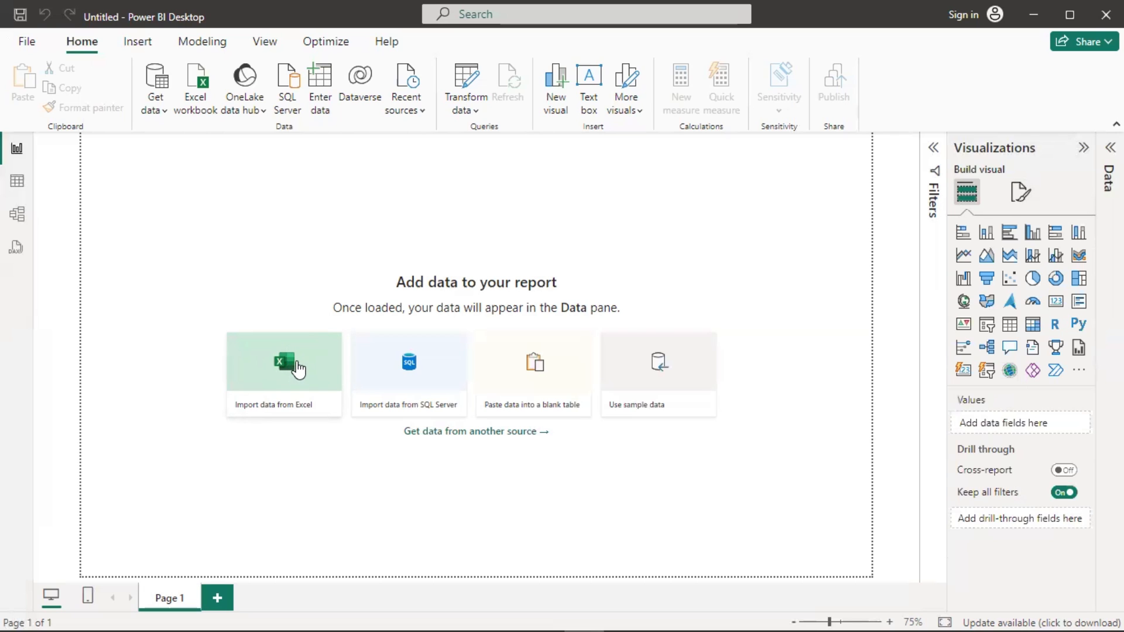
click(33, 43)
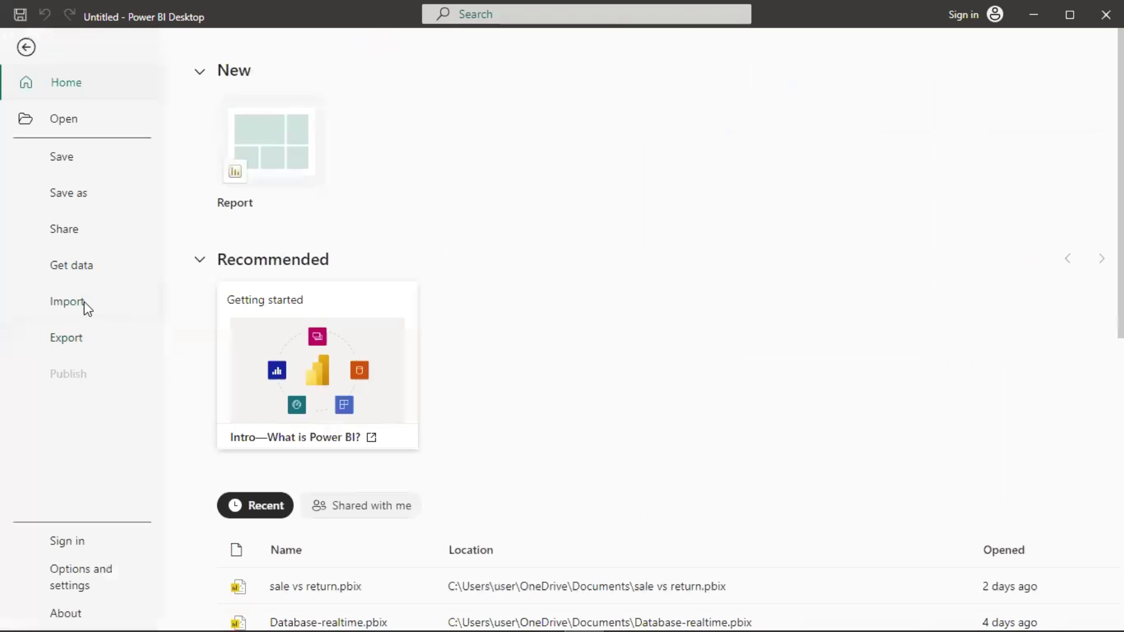
click(84, 307)
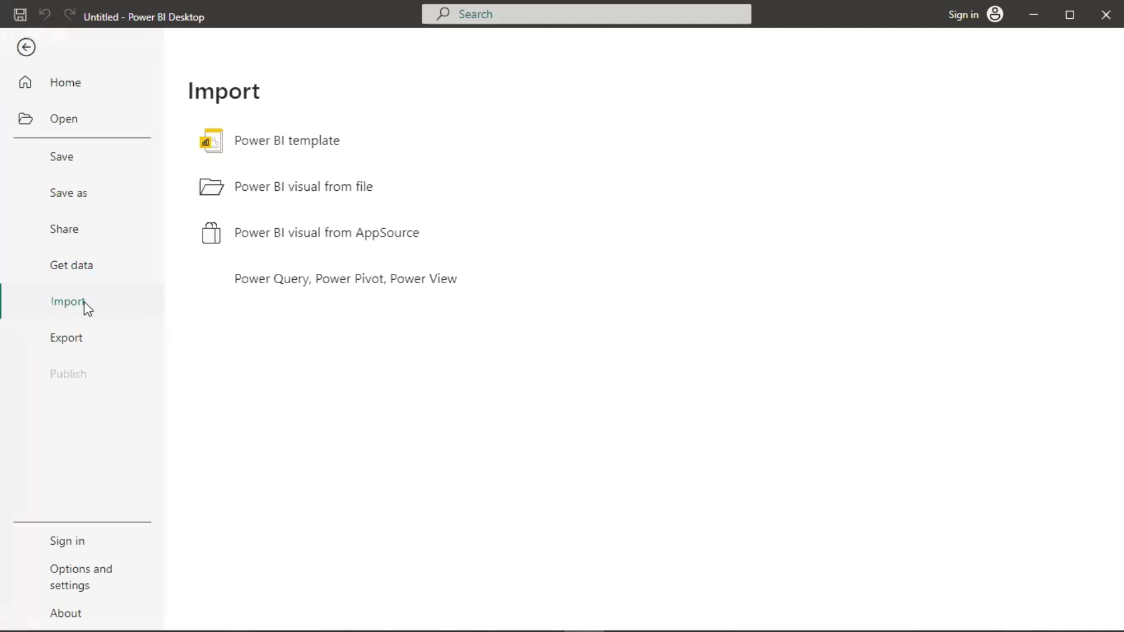
click(26, 47)
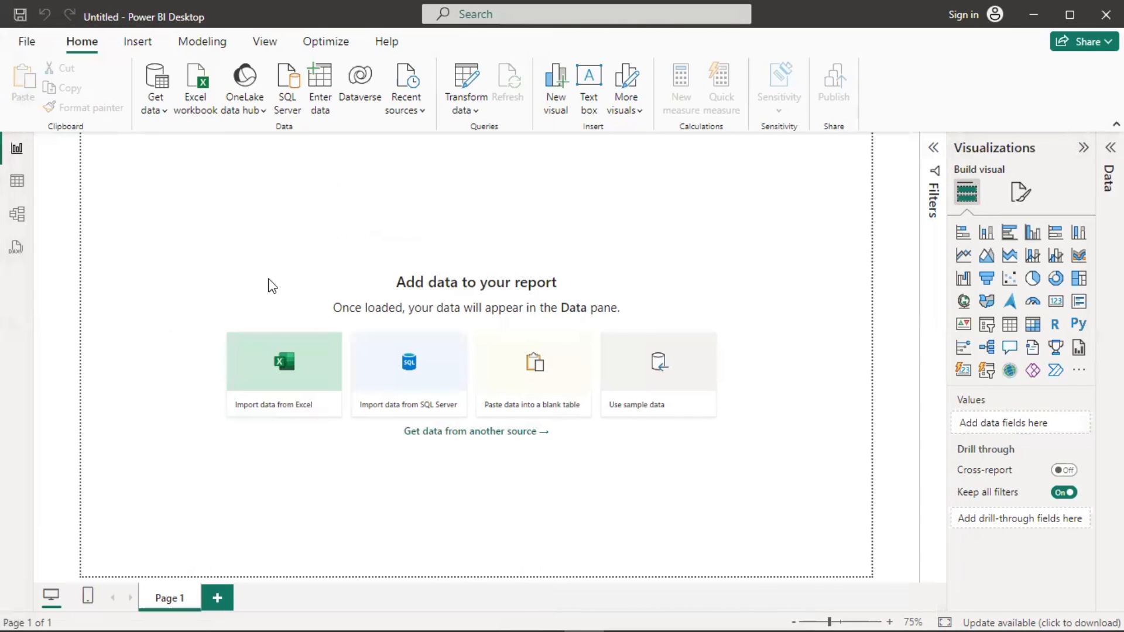
- Import the Data sheet from the Excel workbook Realtime Dashboard.xlsx and load it into the report
click(300, 368)
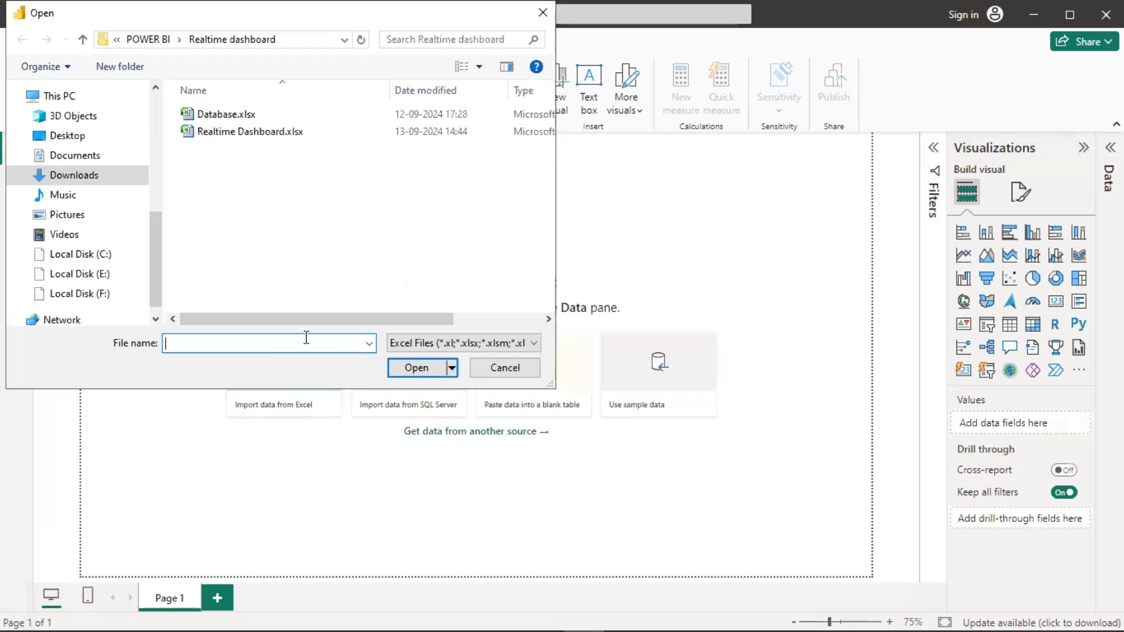
click(246, 135)
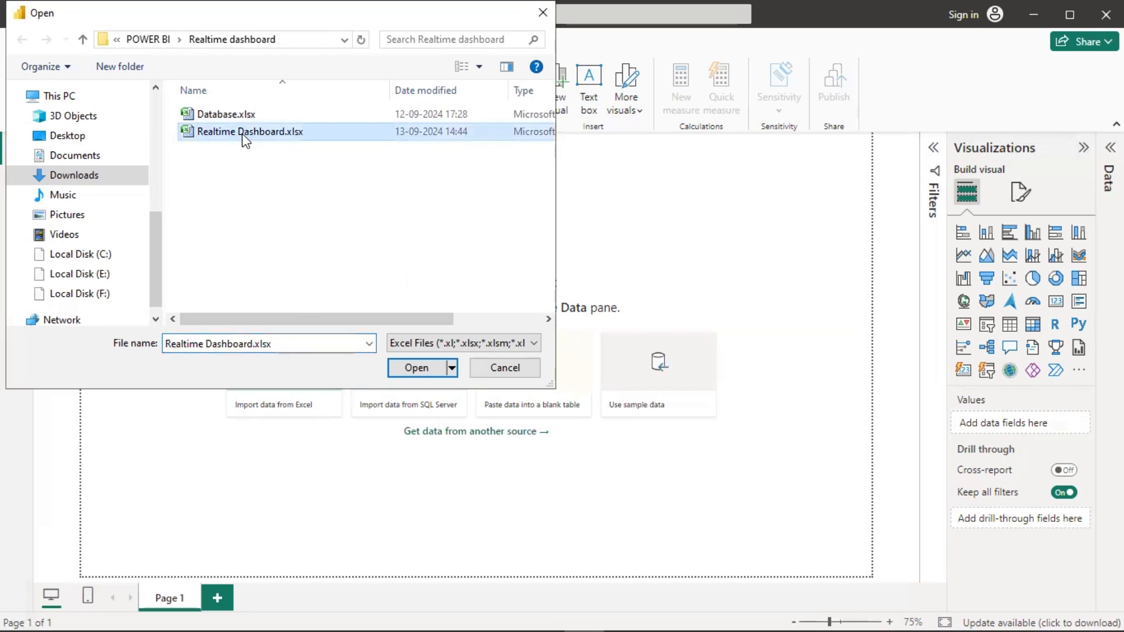
click(413, 368)
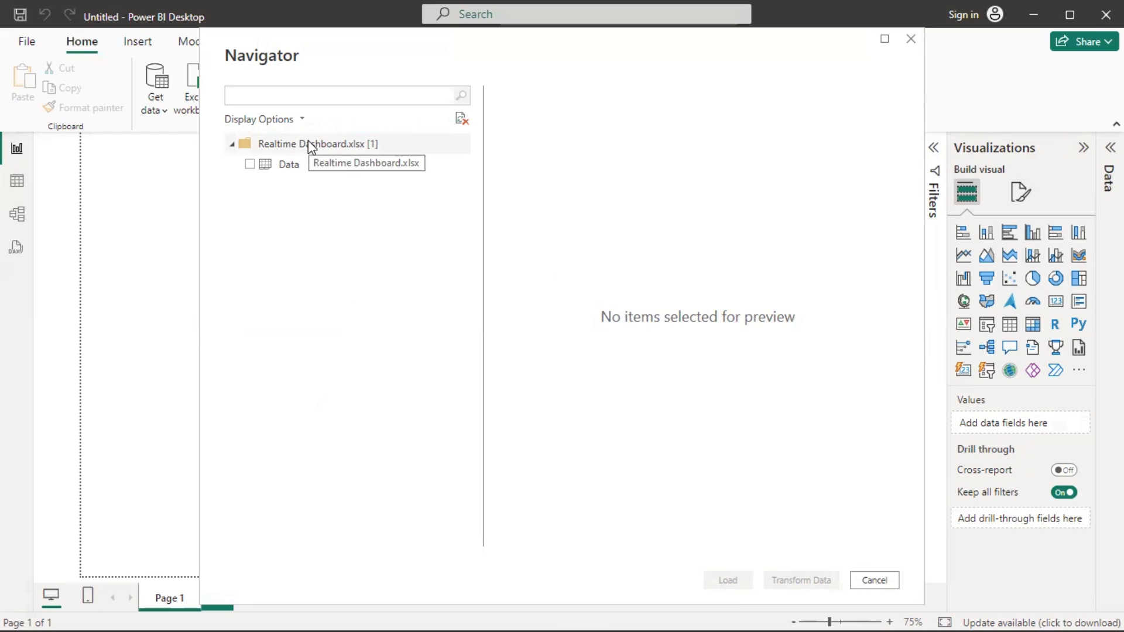
click(279, 165)
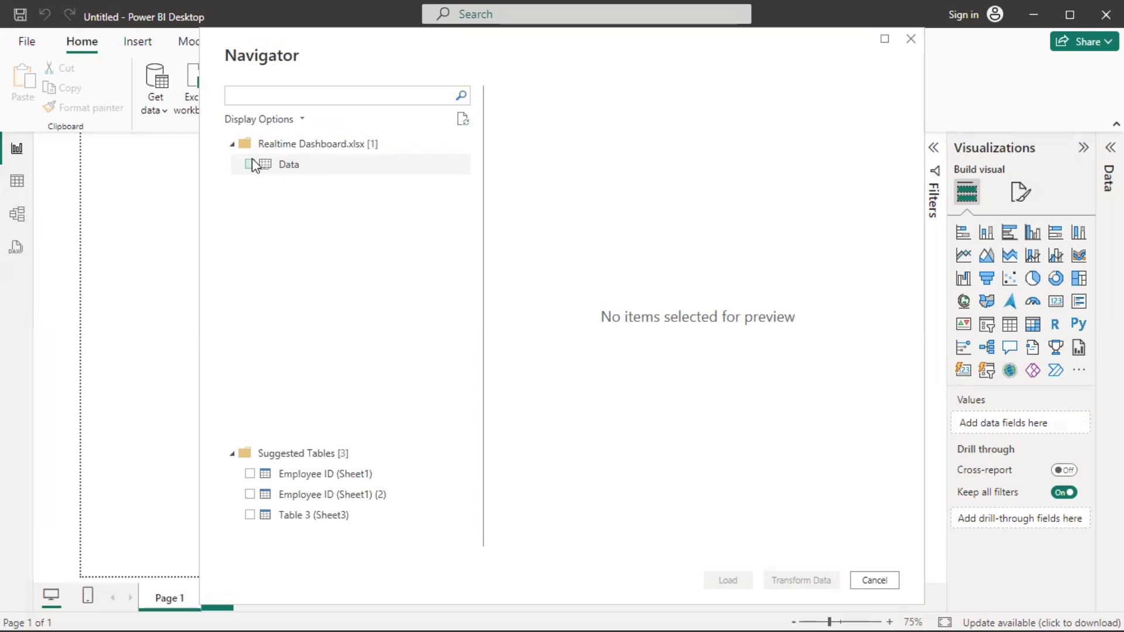
click(251, 166)
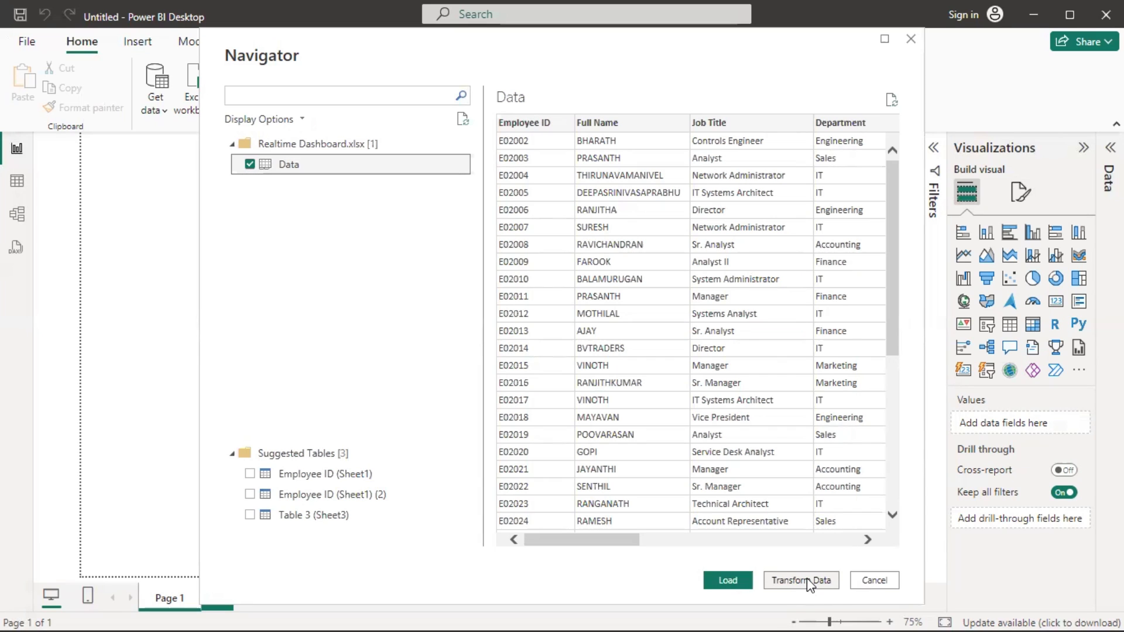
drag(595, 543, 825, 537)
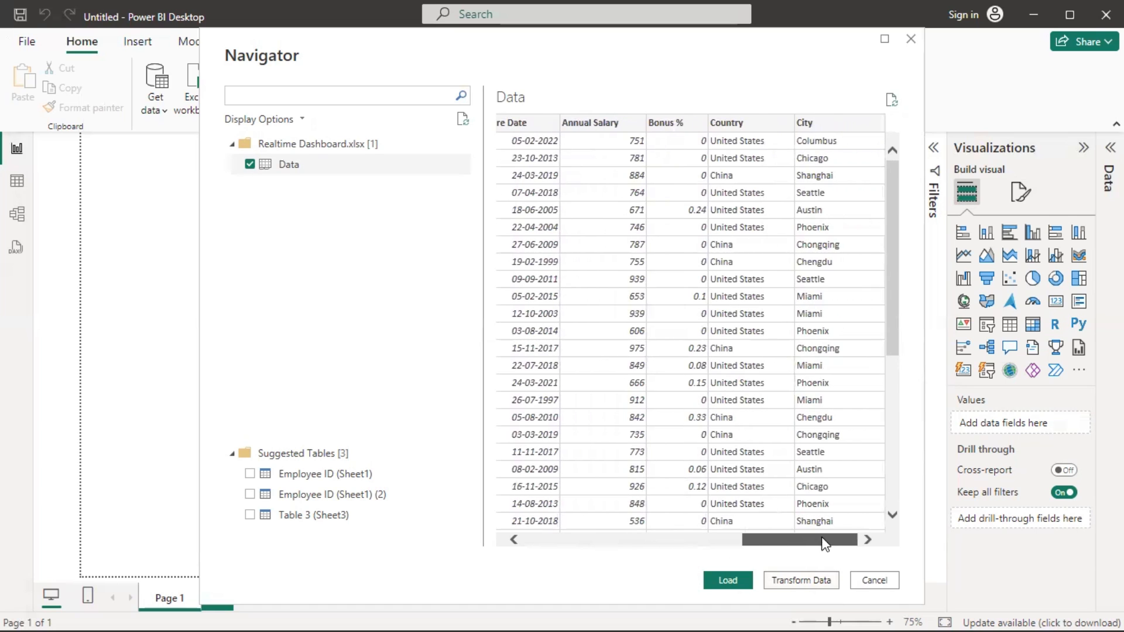
click(735, 582)
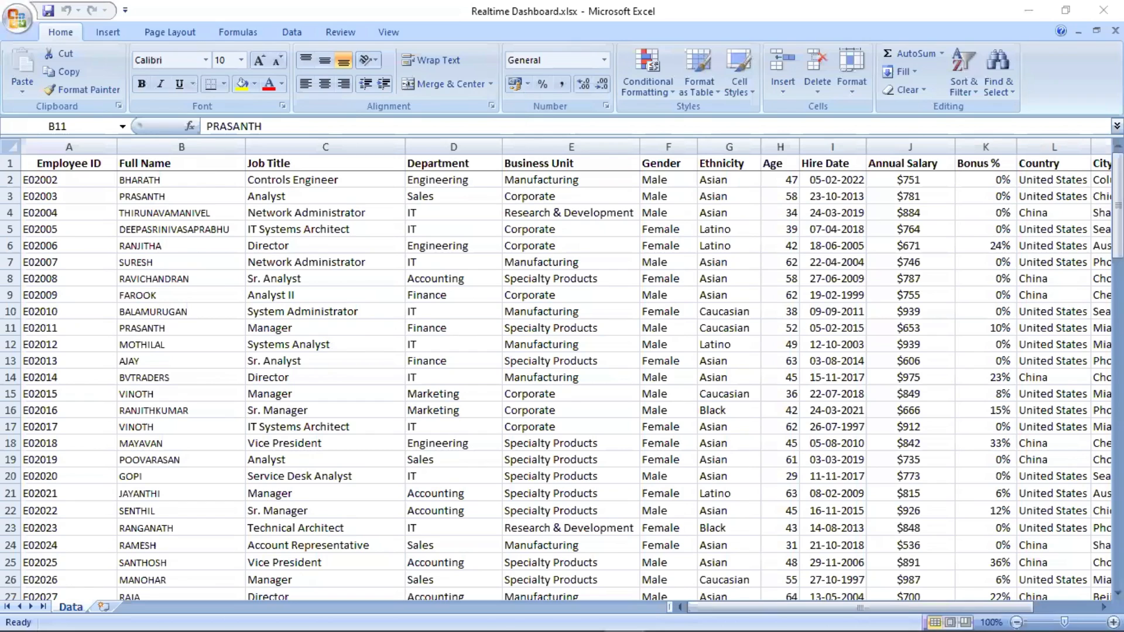
- Examine the column headers in row 1 of the Realtime Dashboard.xlsx source sheet in Excel, starting from Employee ID
click(89, 162)
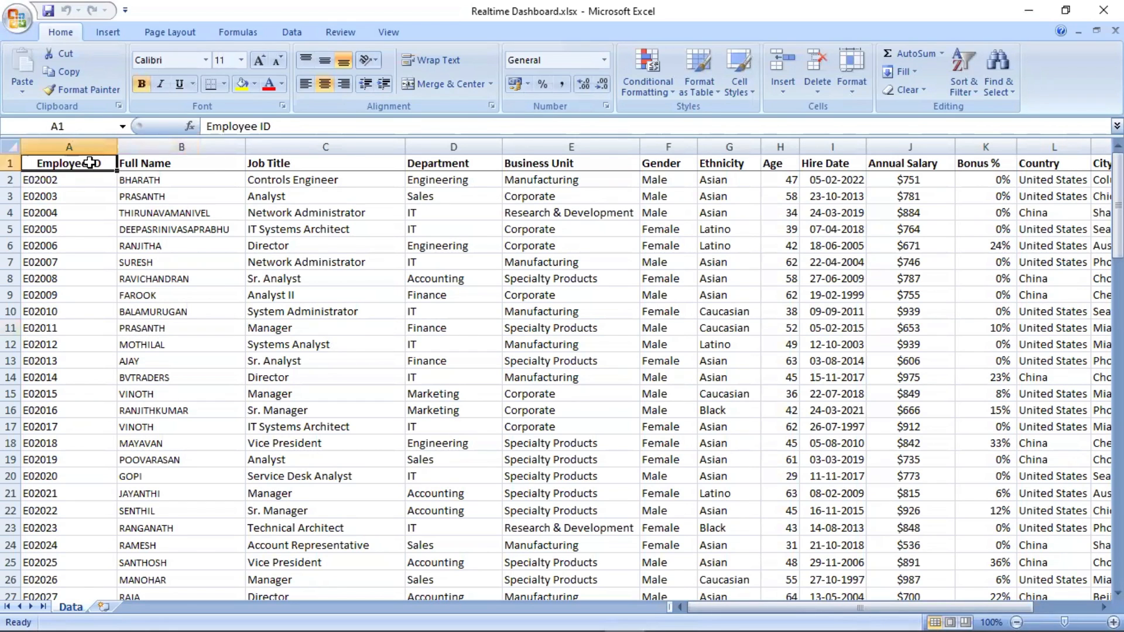
key(Right)
key(Right)
key(Right)
key(Right)
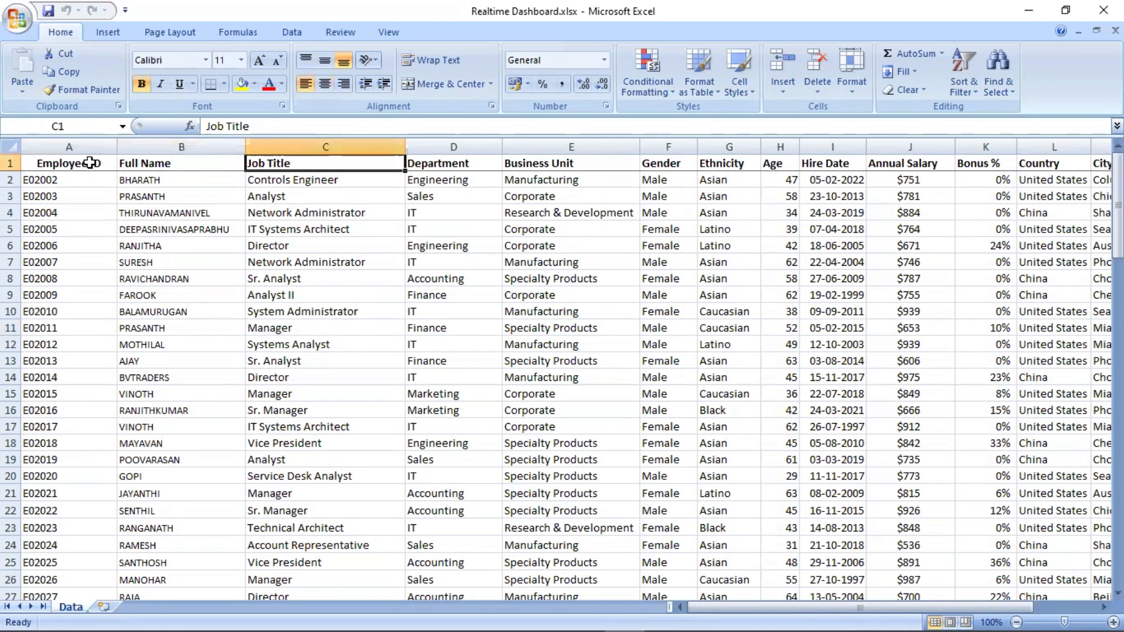
key(Right)
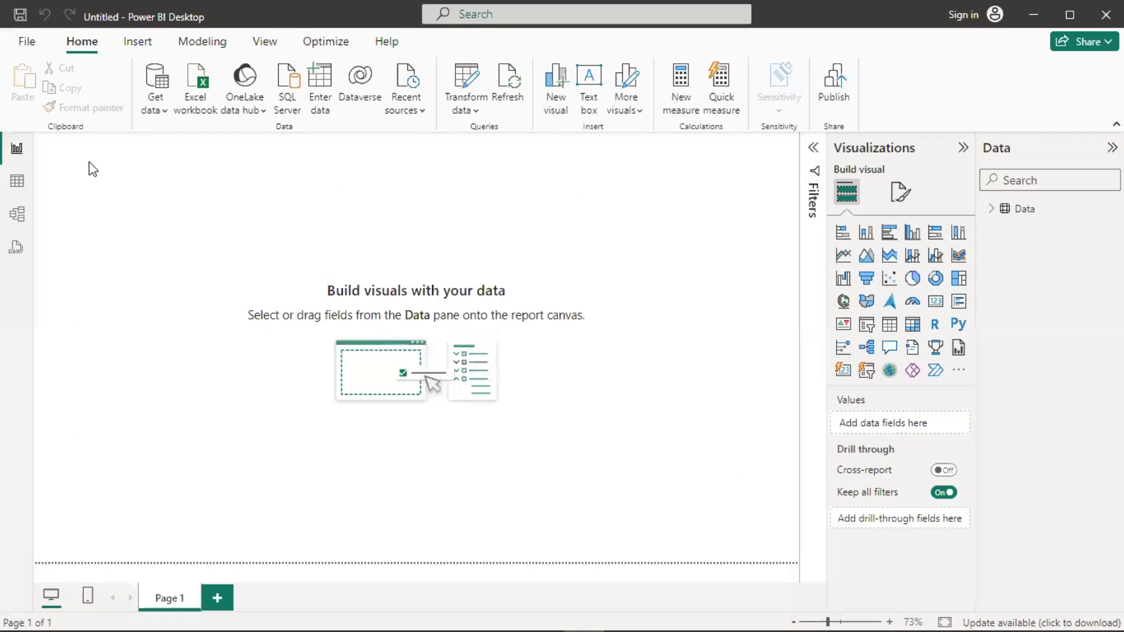
- Expand the loaded Data table's fields in Power BI and compare them with the column headers in the Excel workbook
click(990, 212)
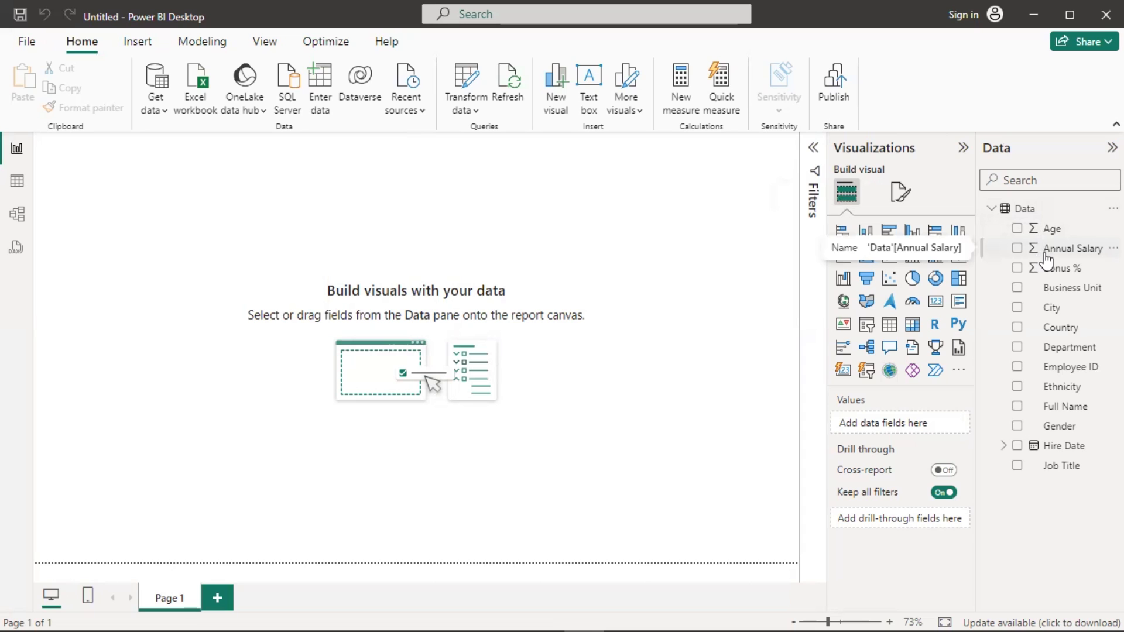
key(alt)
key(alt)
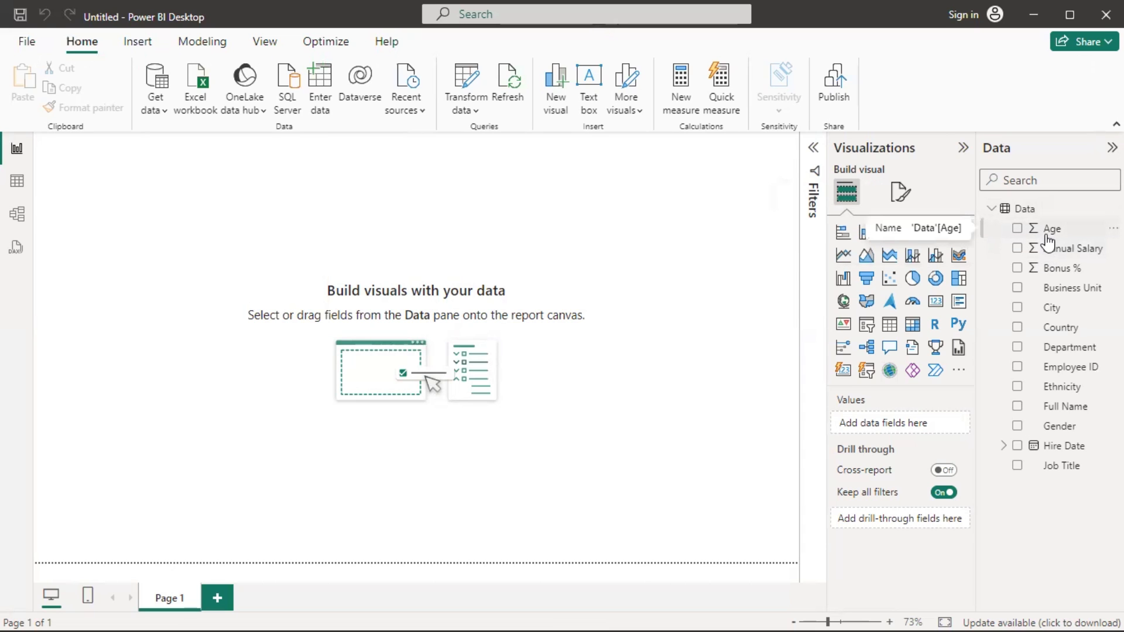
key(alt+Tab)
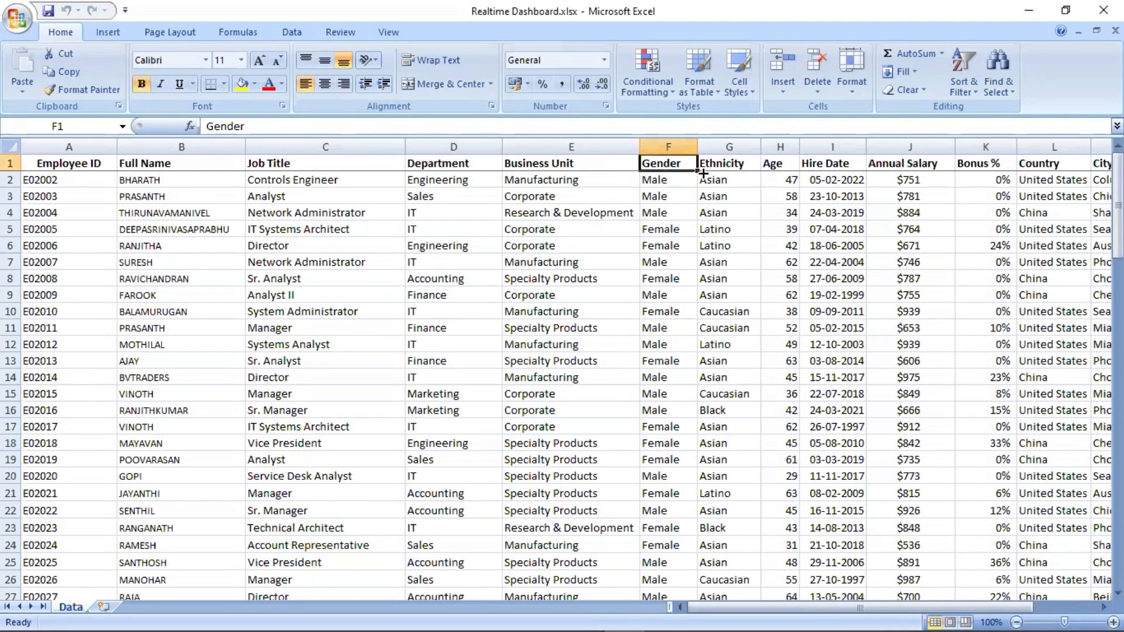
click(779, 166)
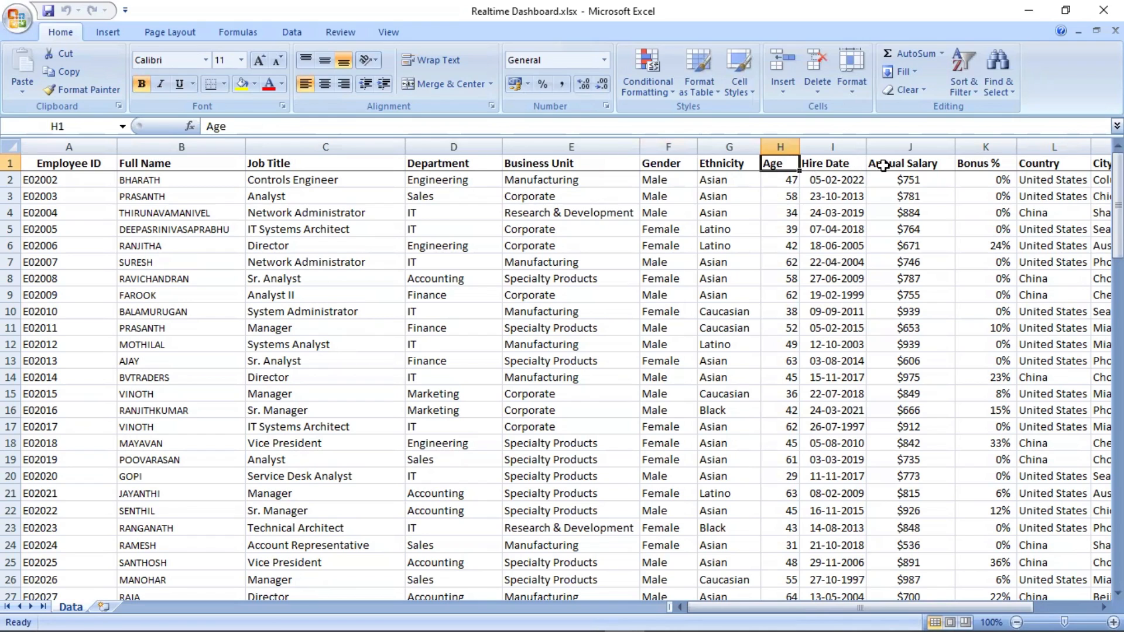
key(alt+Tab)
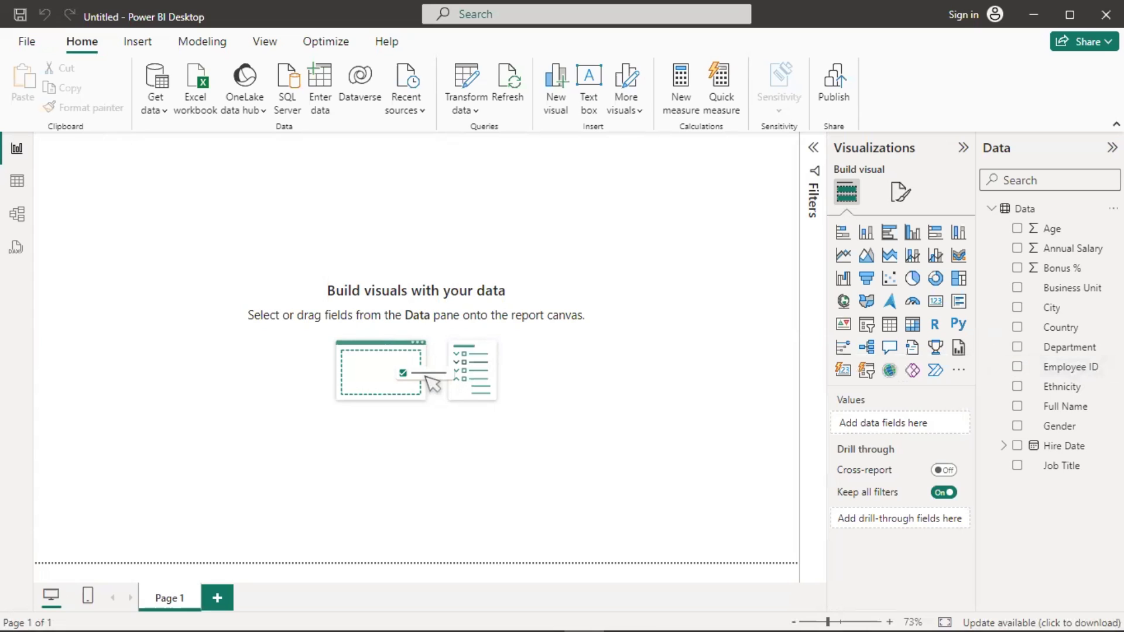
- Show the Data table's rows in the table view and examine its columns through to City
click(18, 184)
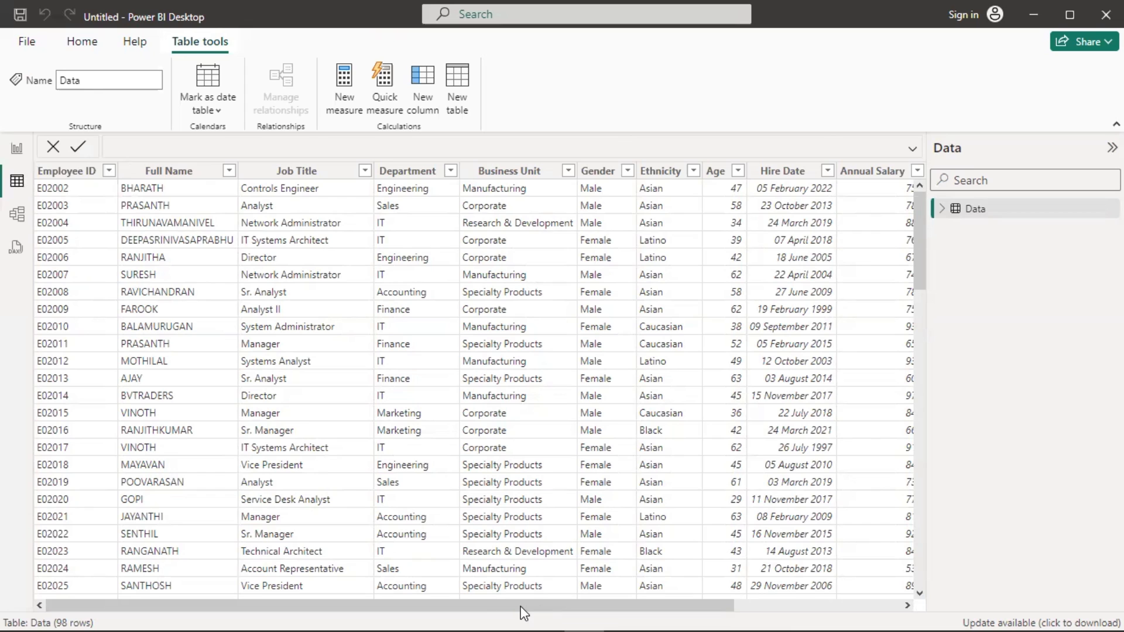
drag(511, 606, 655, 585)
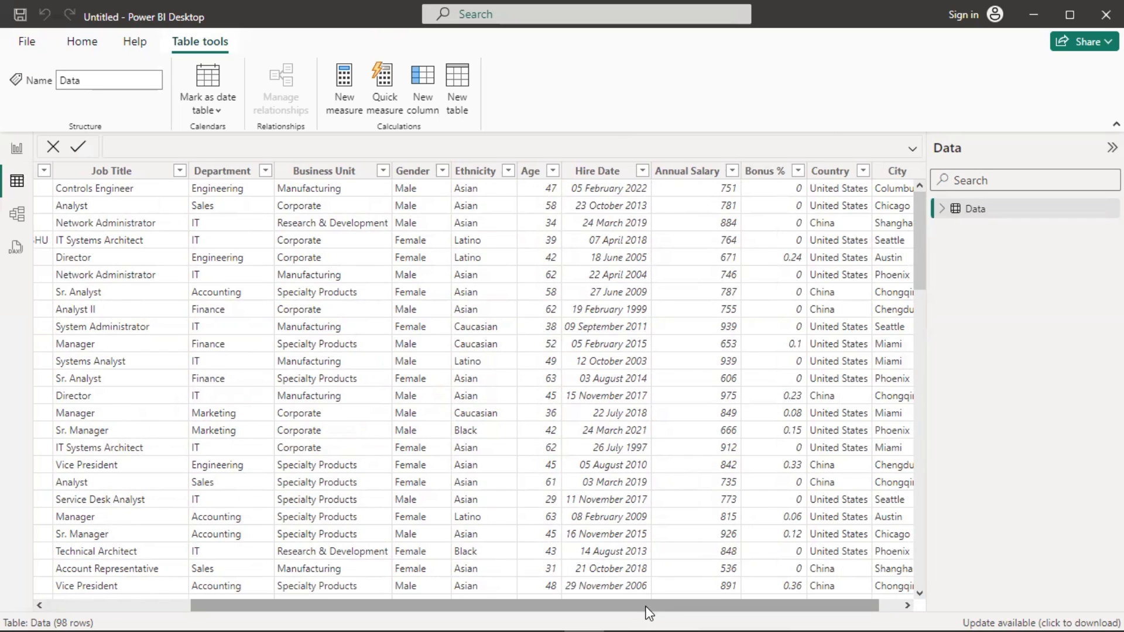
- Examine the Data table's remaining columns through City and its rows down to the last employee record
drag(648, 603, 744, 609)
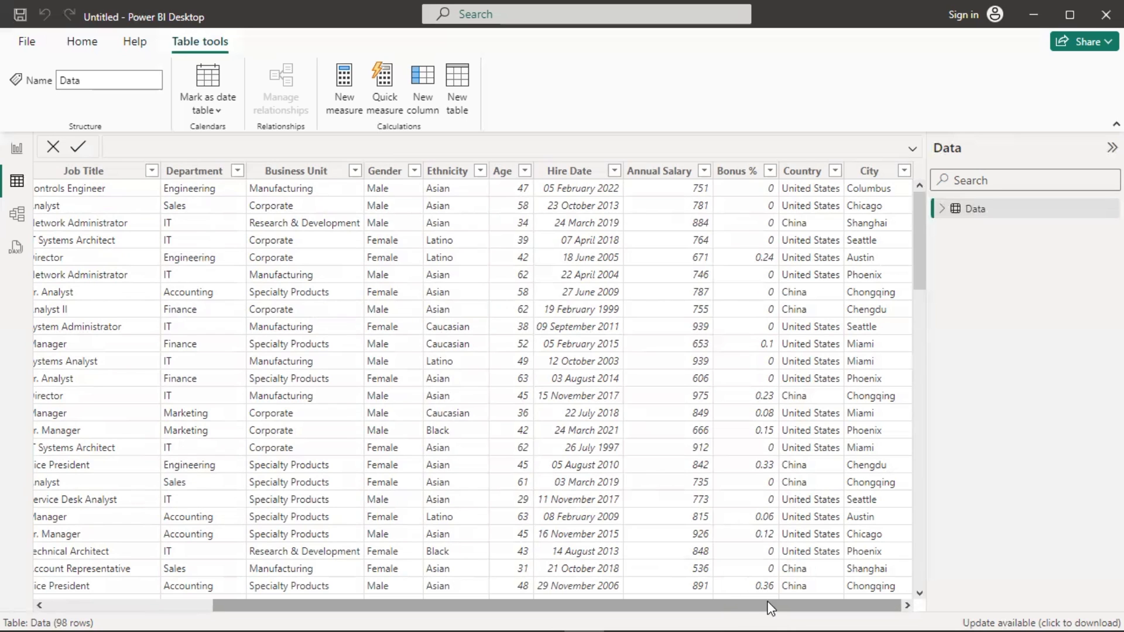
drag(545, 606, 367, 598)
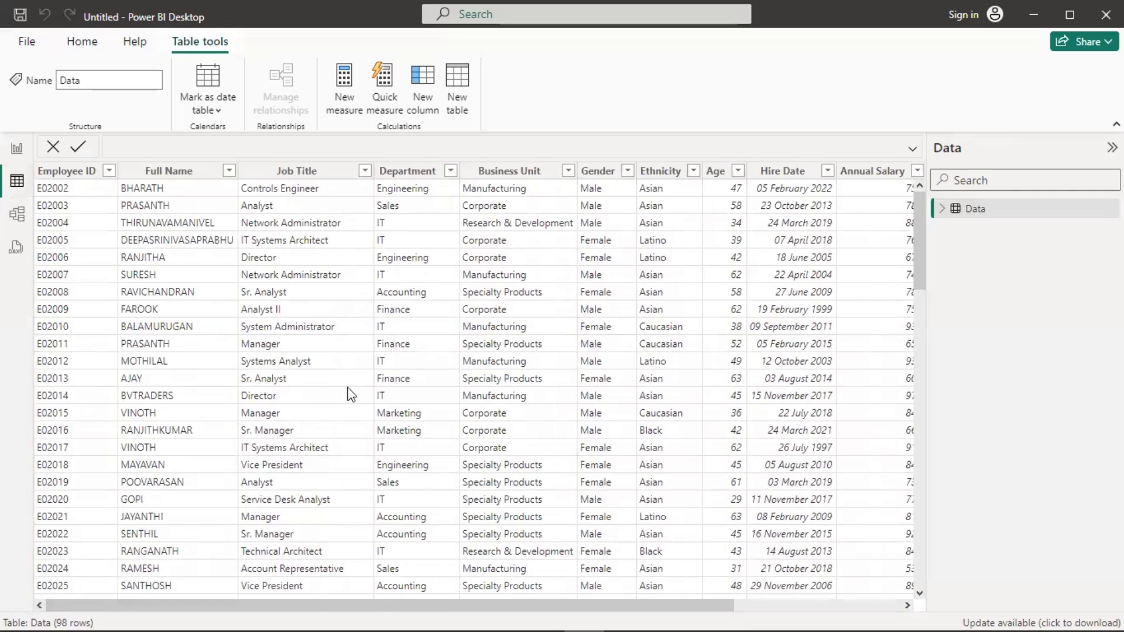
scroll(455, 370, down, 8)
scroll(452, 377, down, 13)
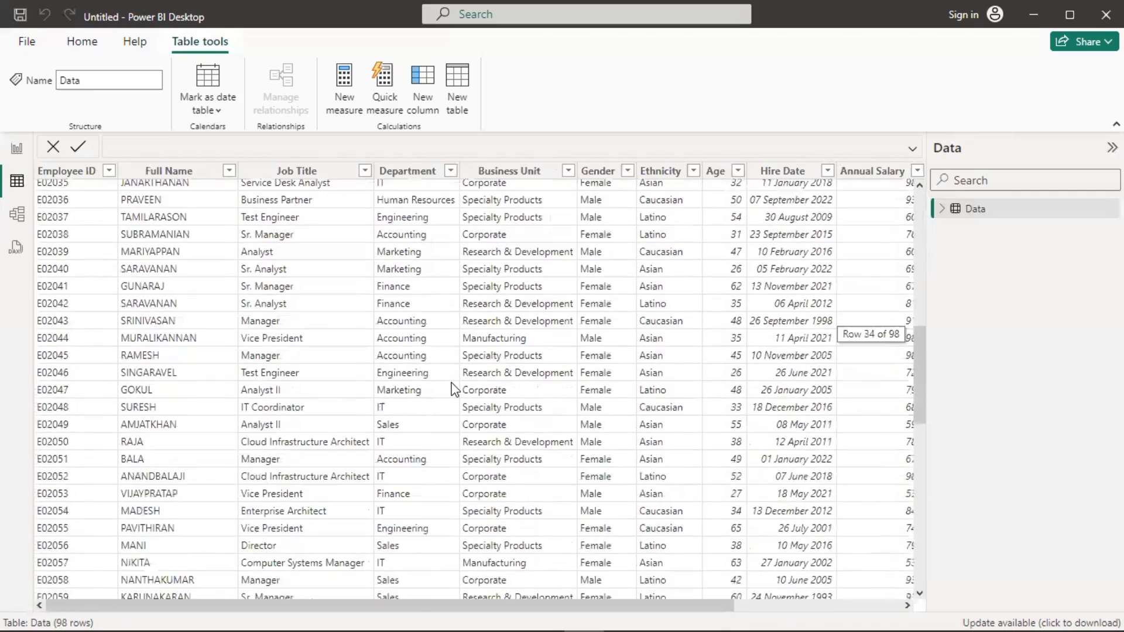
scroll(452, 390, down, 4)
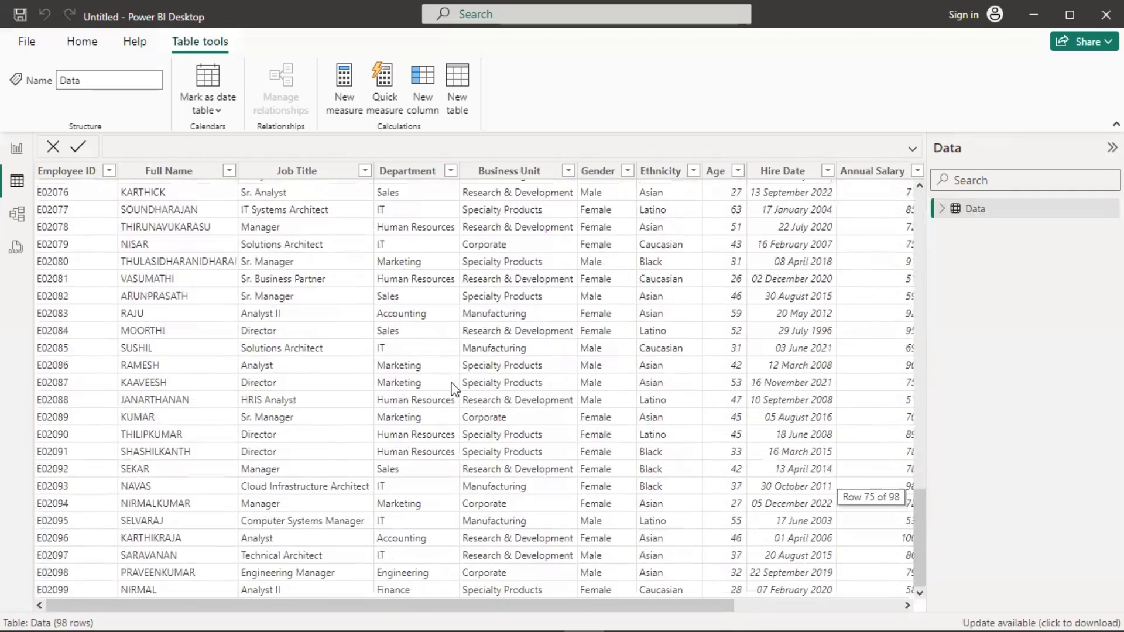
drag(332, 606, 497, 603)
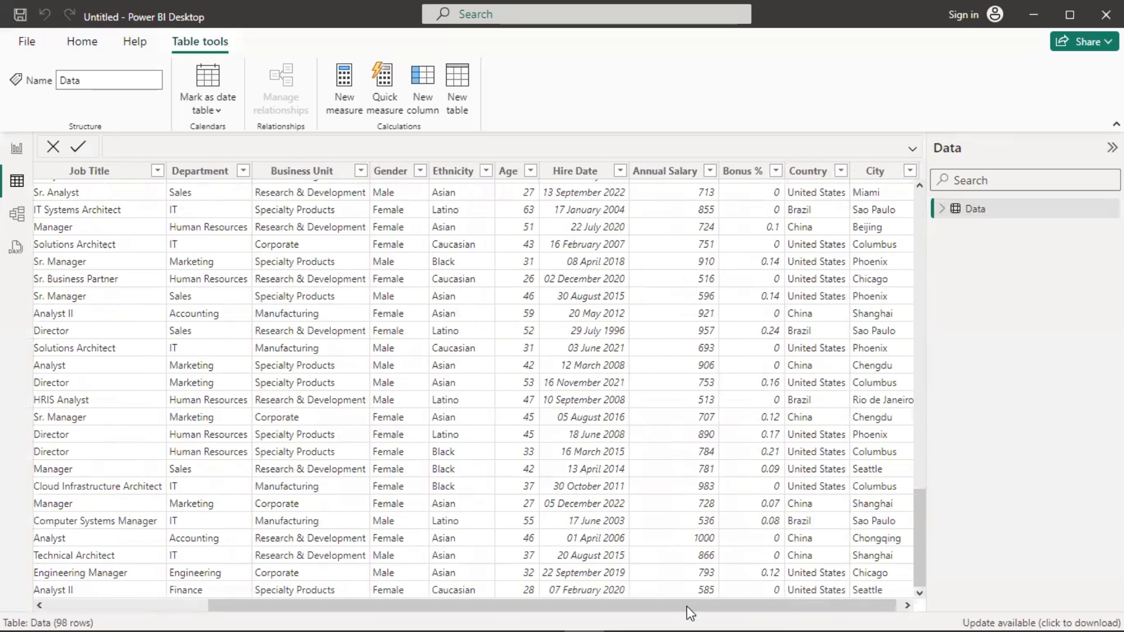
drag(693, 606, 699, 606)
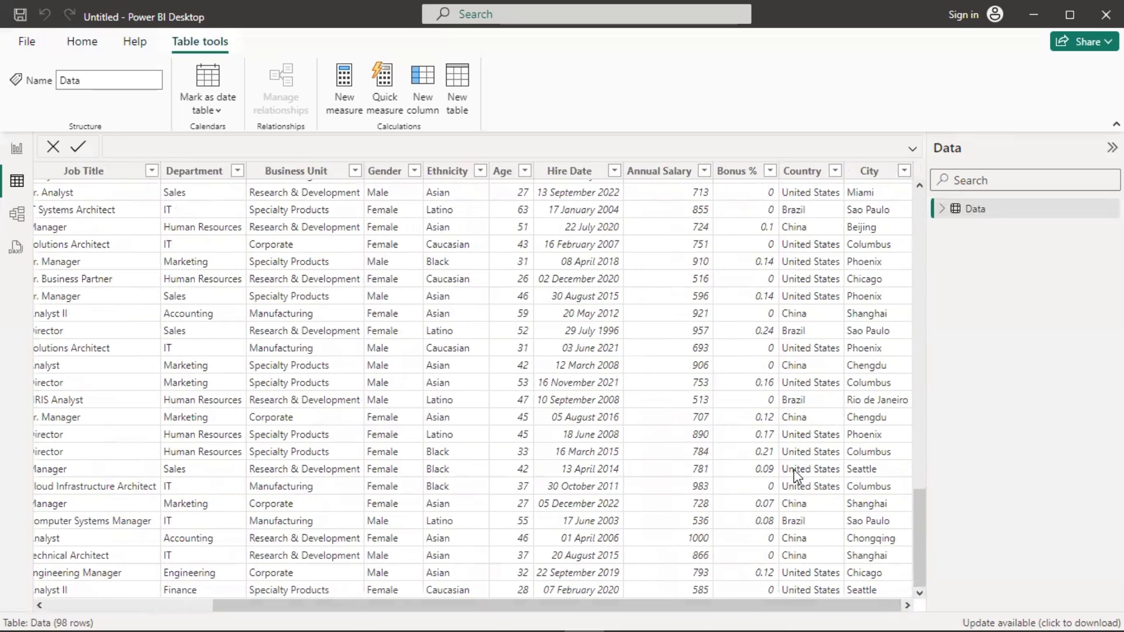
scroll(802, 474, up, 12)
scroll(779, 480, up, 12)
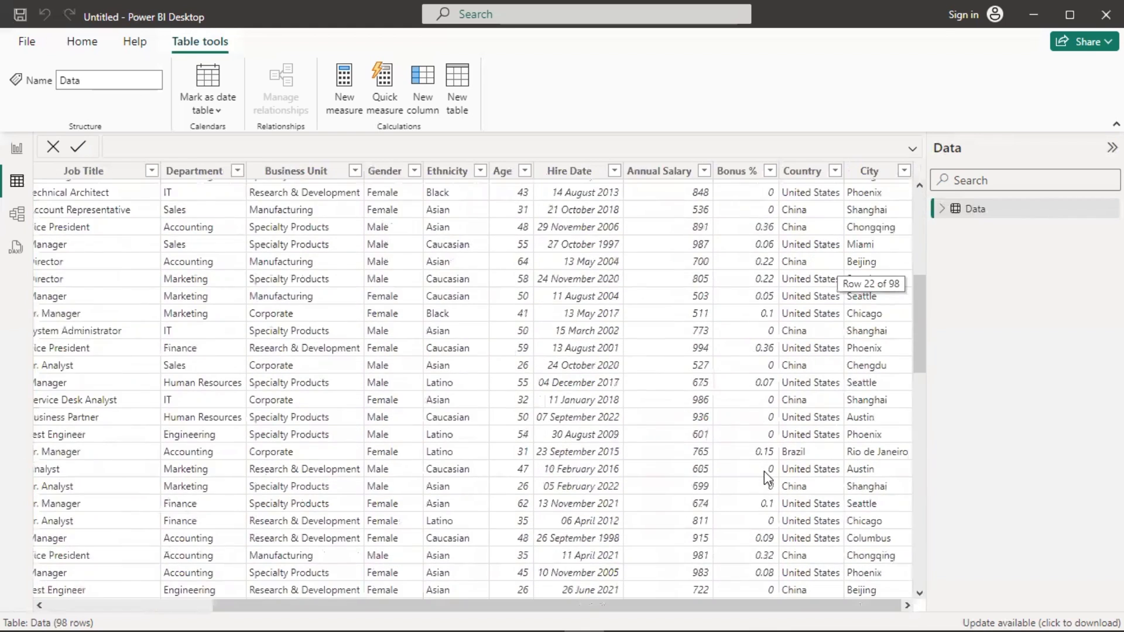
drag(560, 606, 393, 603)
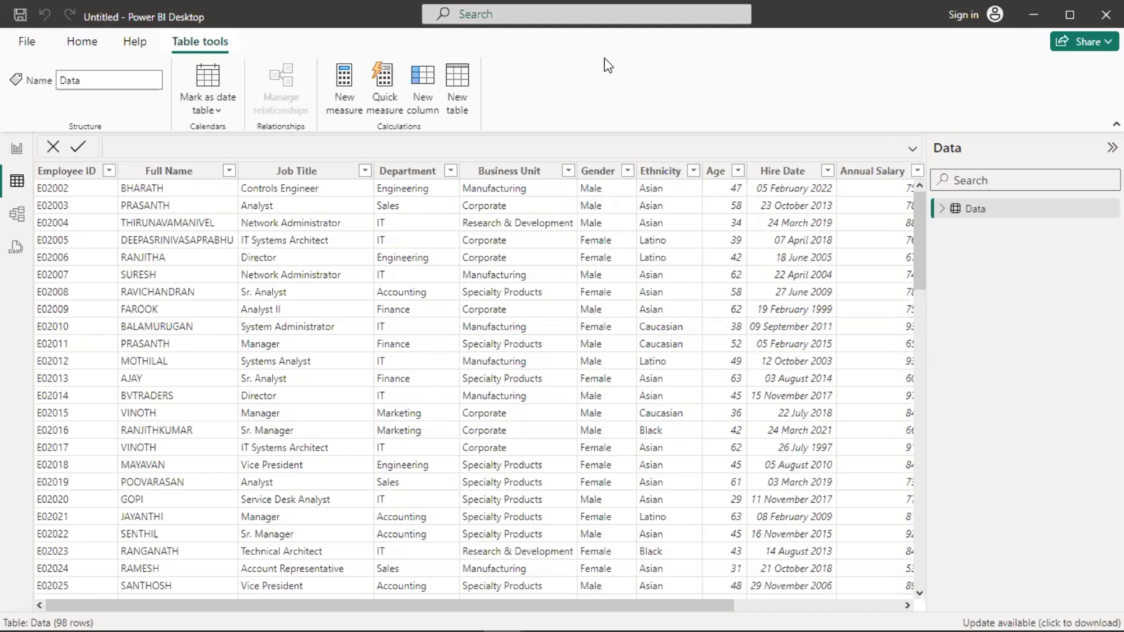
- Set bg.png from the POWER BI folder as the report page's canvas background image with 0% transparency
click(17, 149)
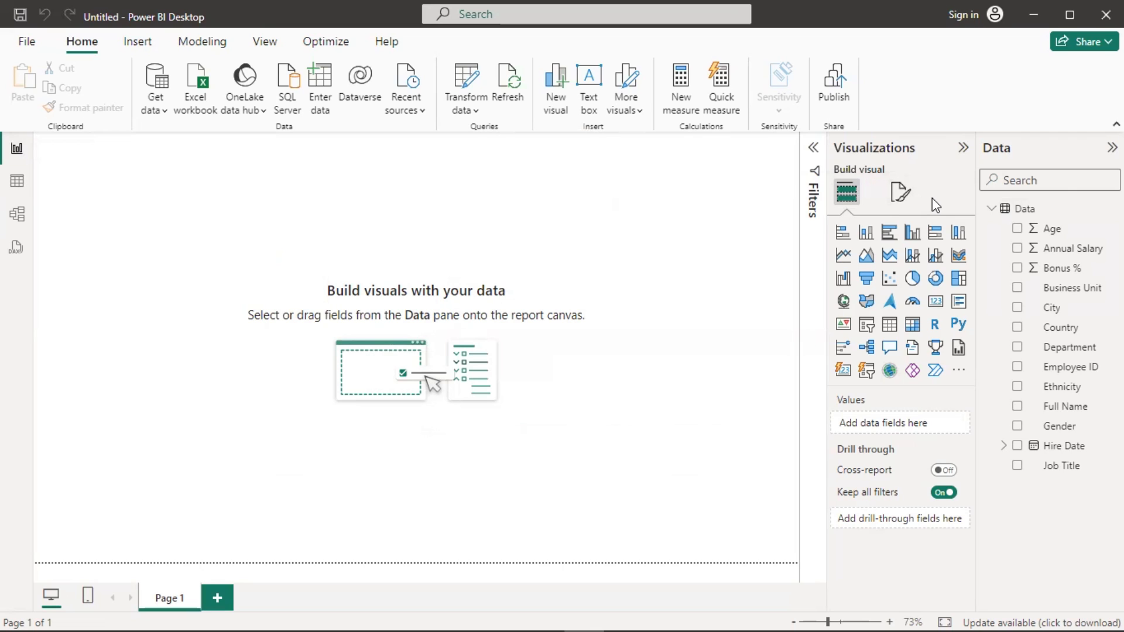
click(900, 192)
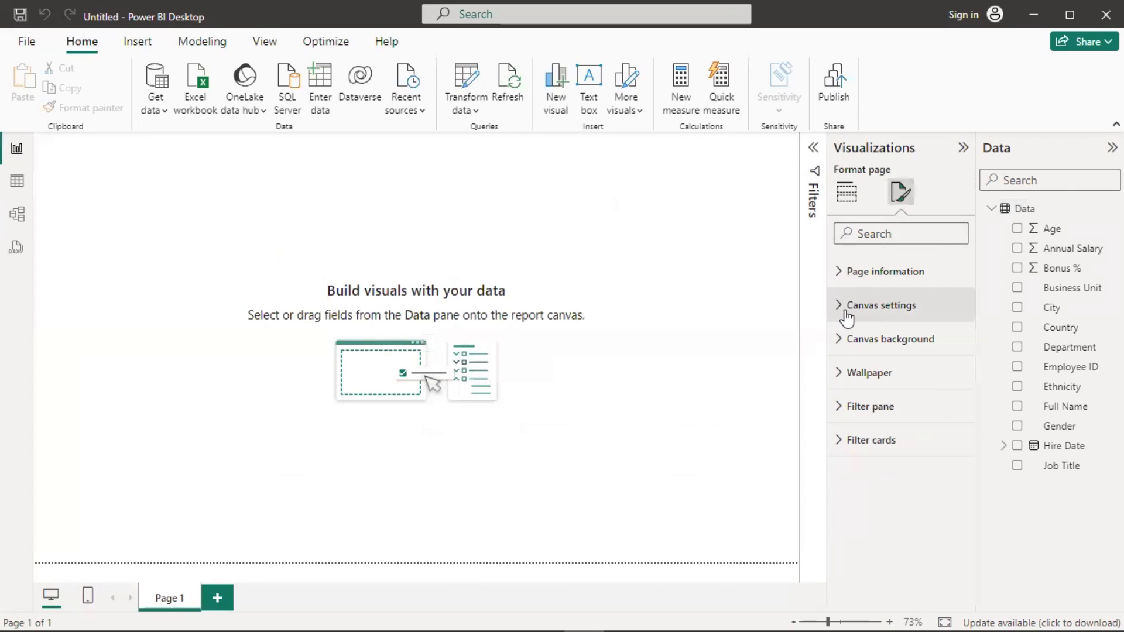
click(839, 339)
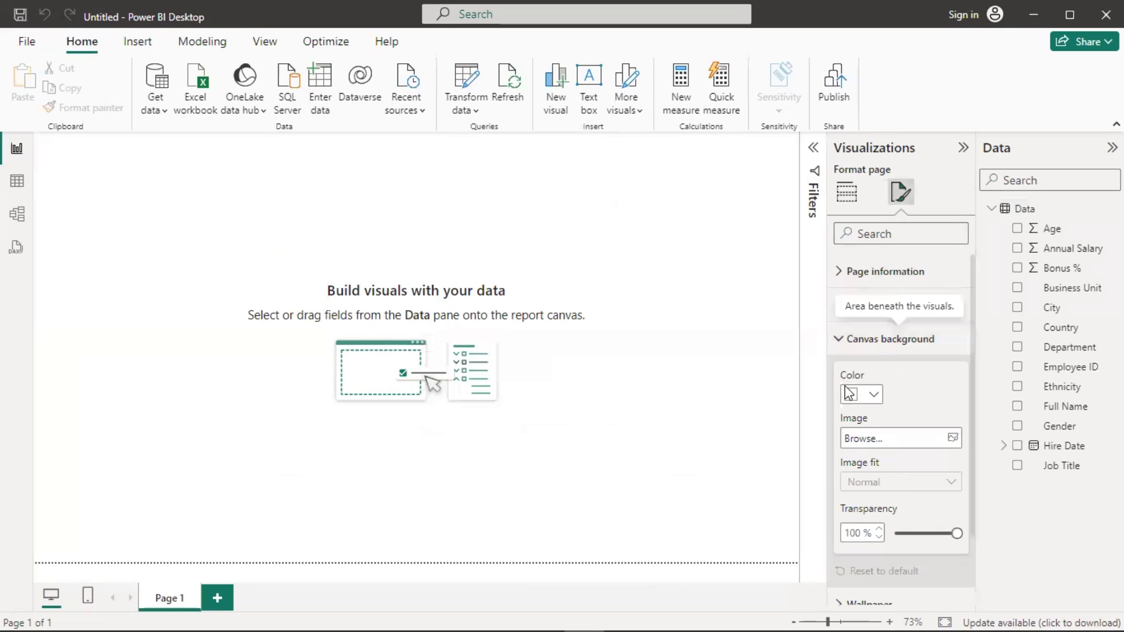
click(866, 440)
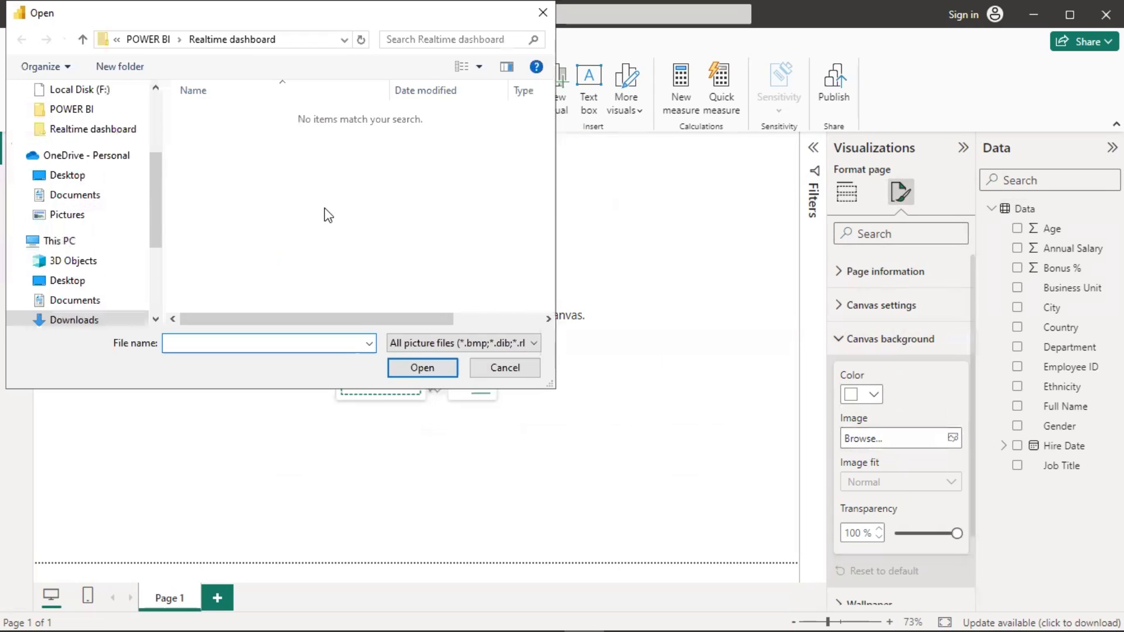
click(148, 39)
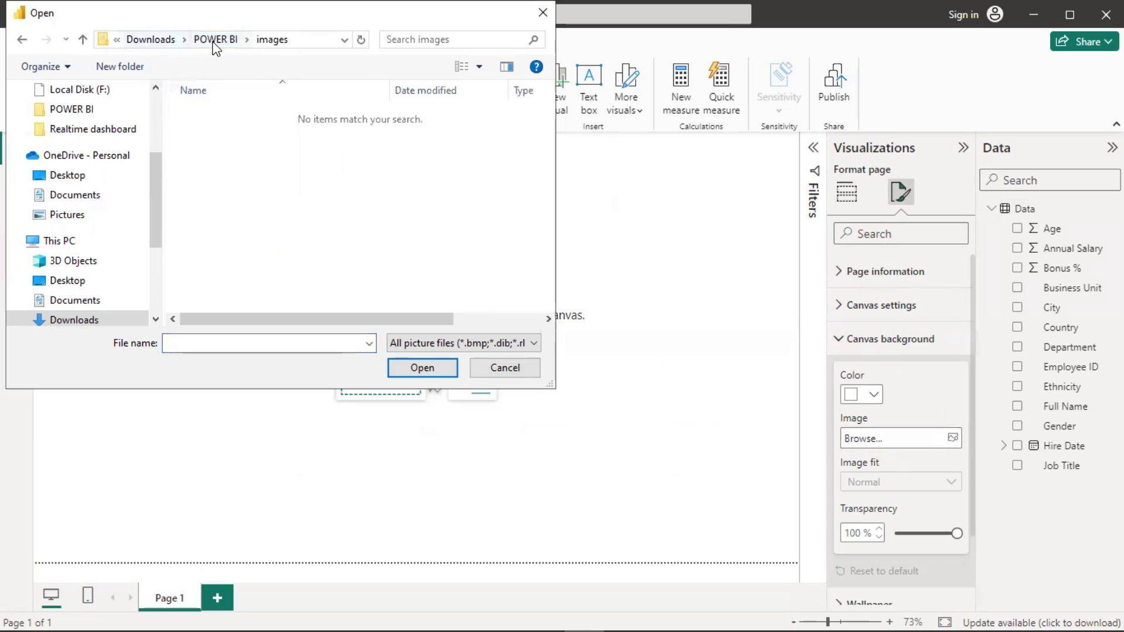
click(213, 41)
click(407, 147)
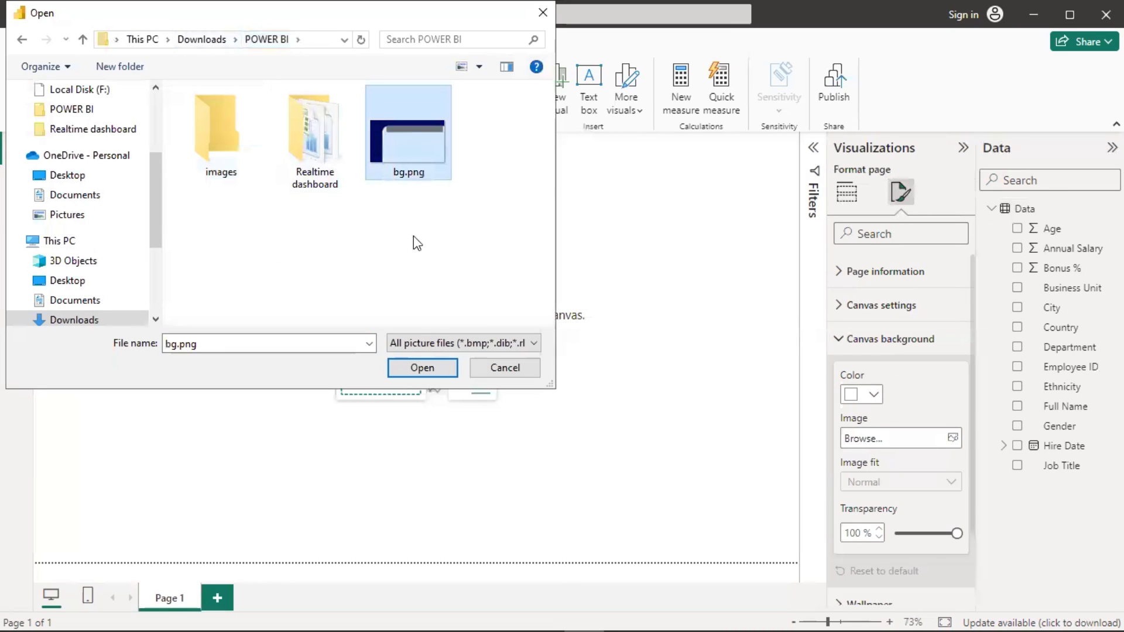
click(435, 368)
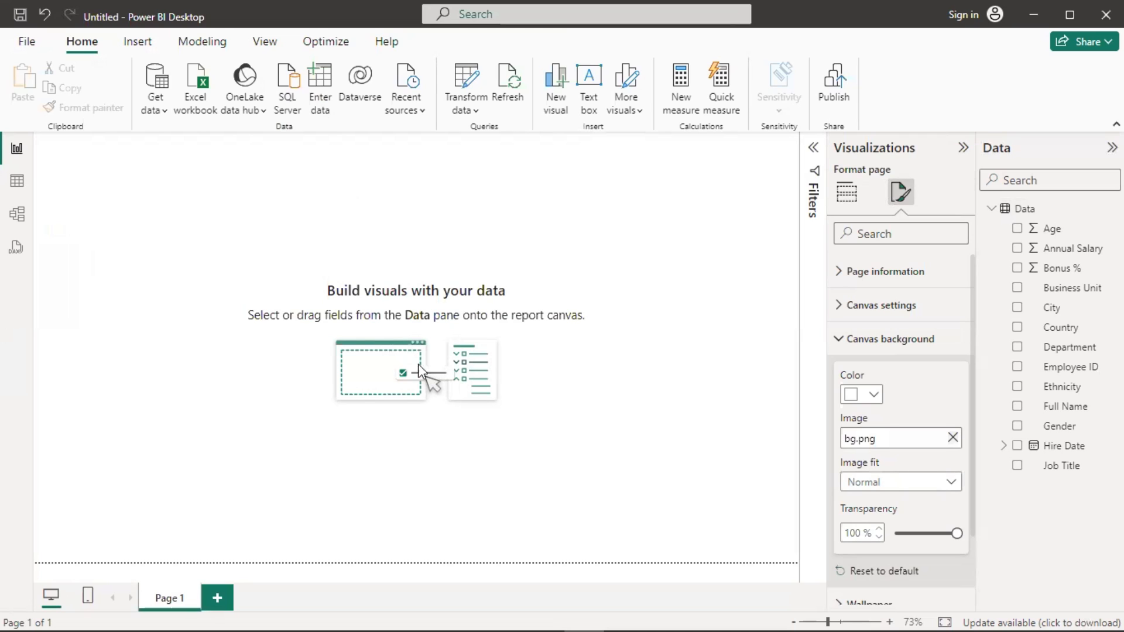
drag(955, 532, 884, 541)
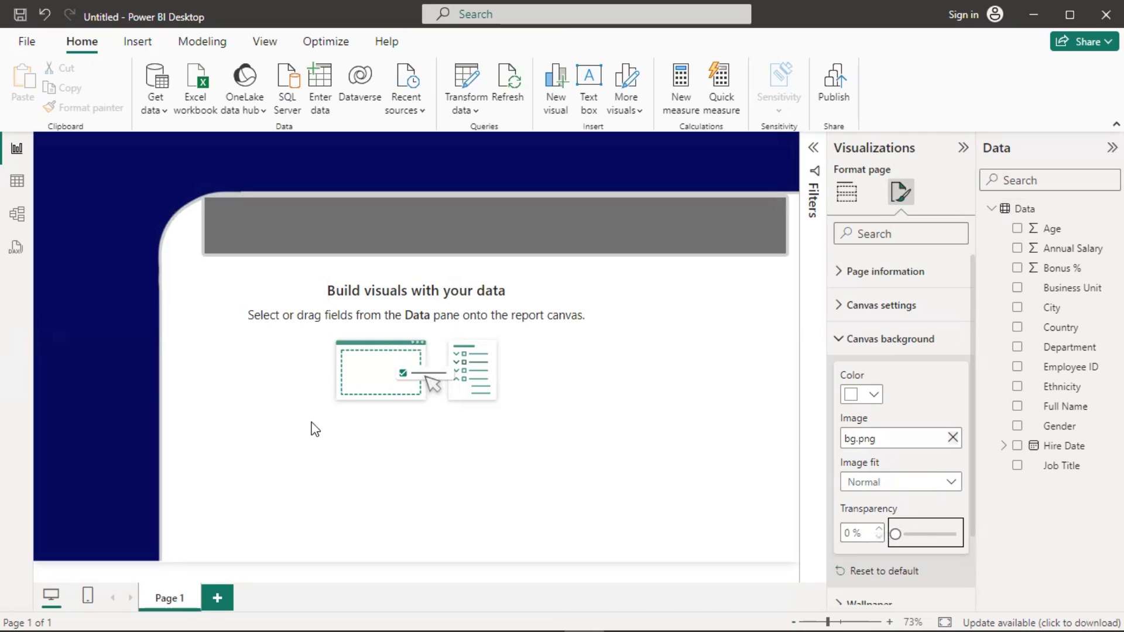
click(963, 148)
click(959, 147)
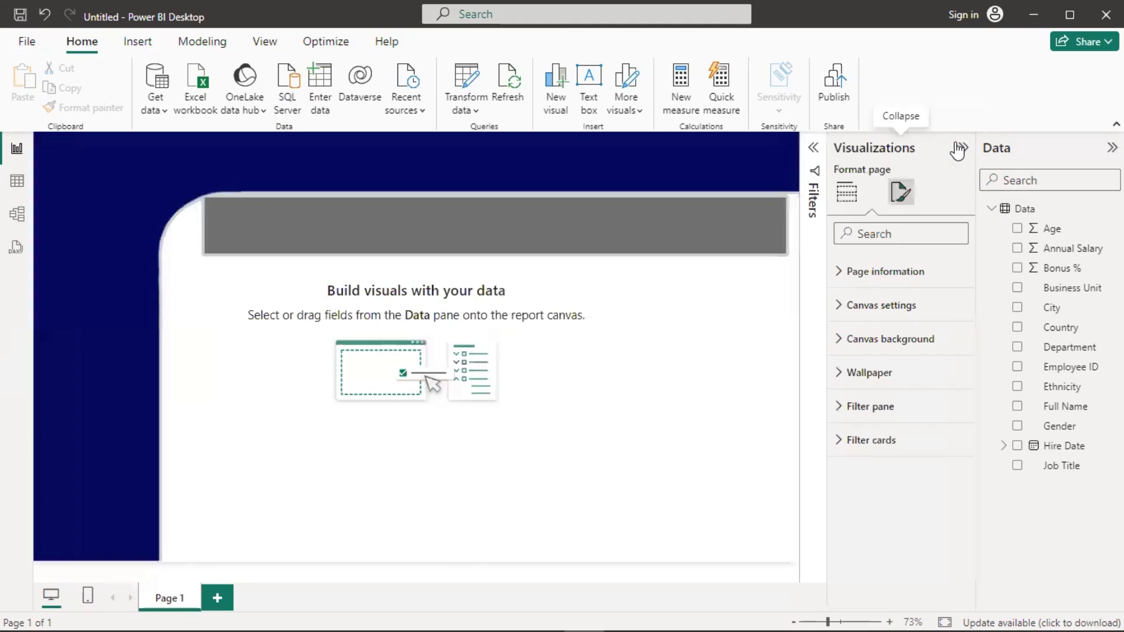
- Add an empty card visual, shrink it to fit inside the background's grey header band, and collapse the filters area
click(847, 193)
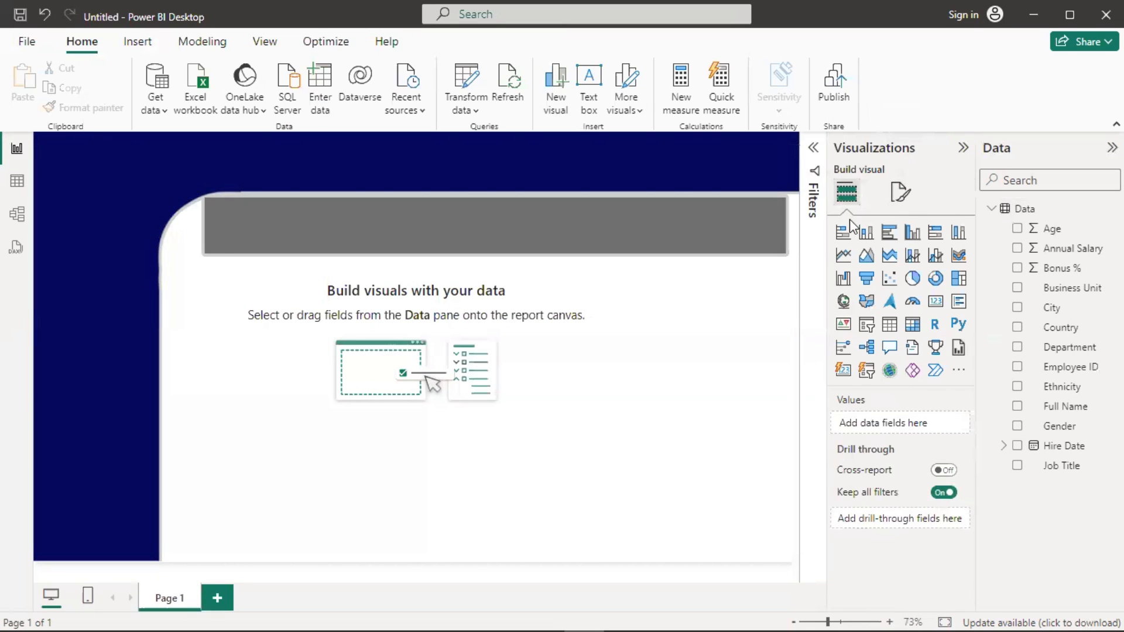
click(936, 301)
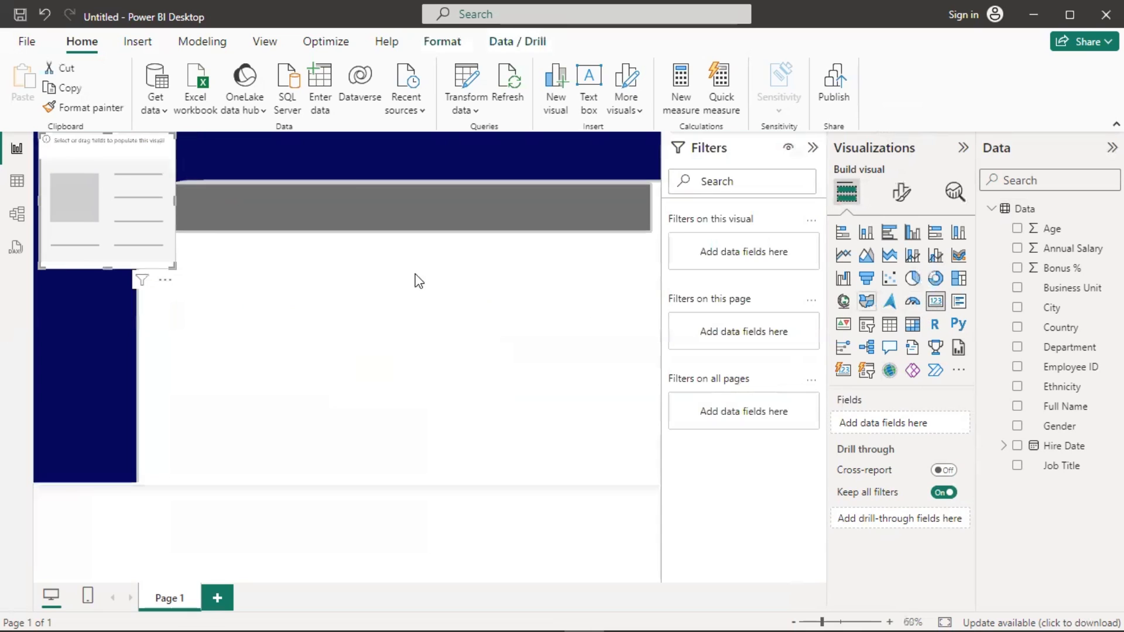
drag(129, 196, 242, 269)
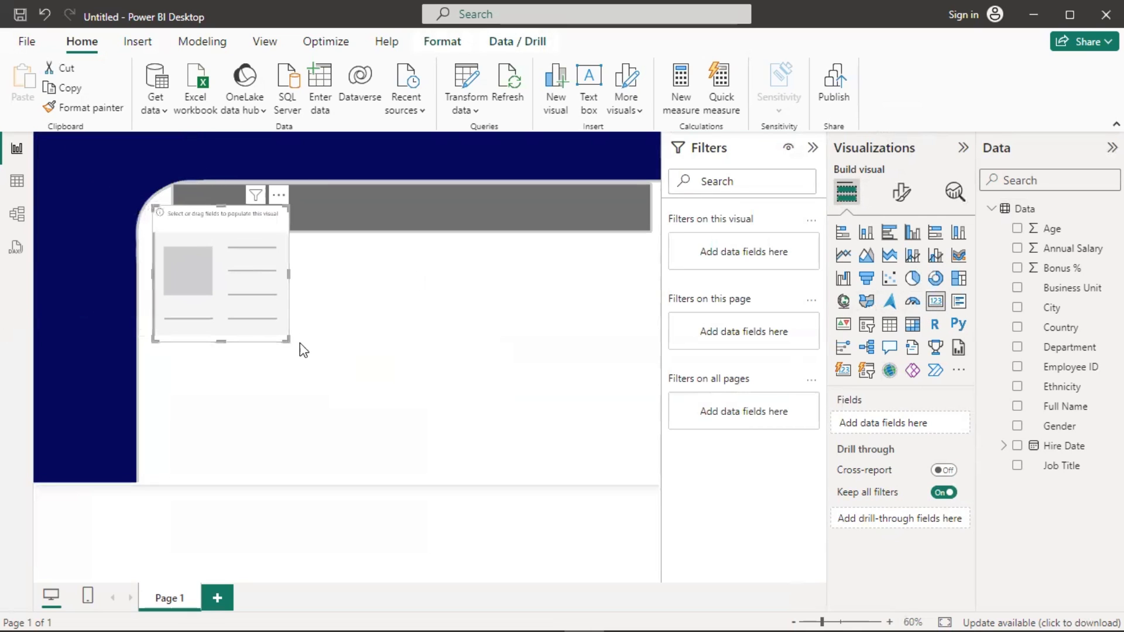
drag(285, 343, 313, 213)
click(318, 271)
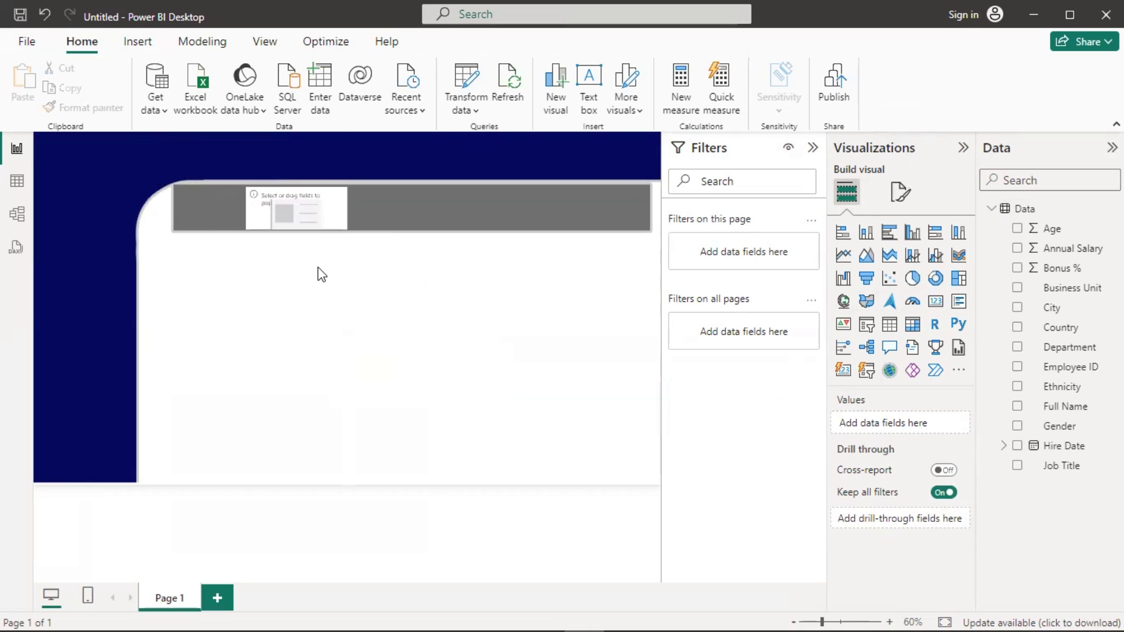
click(814, 147)
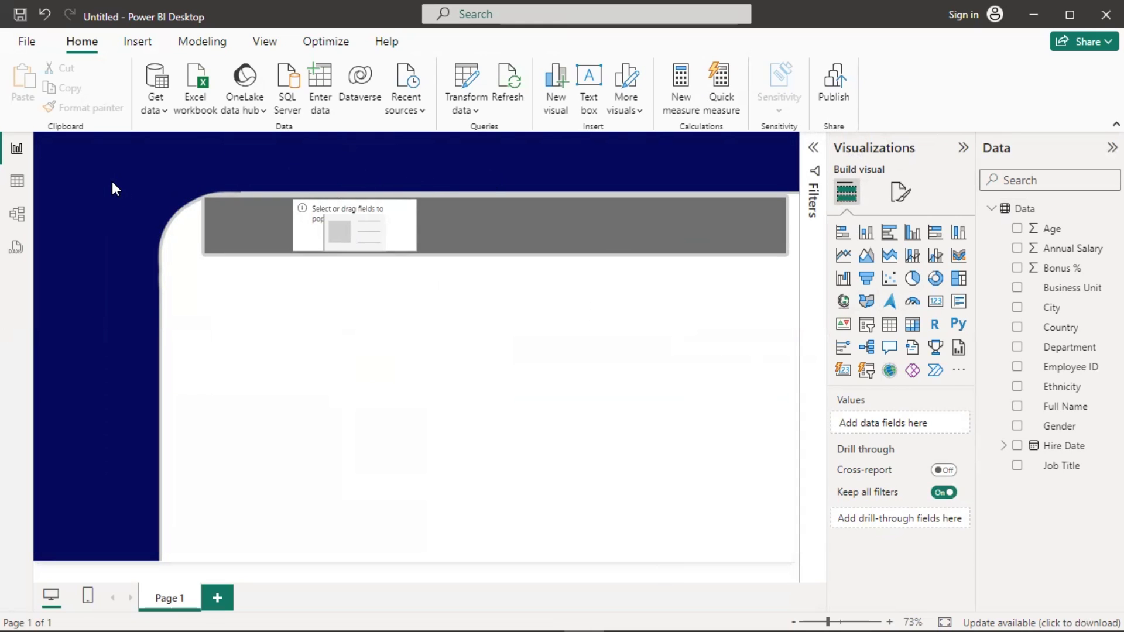
- Set the canvas background's image fit to Fit
click(901, 192)
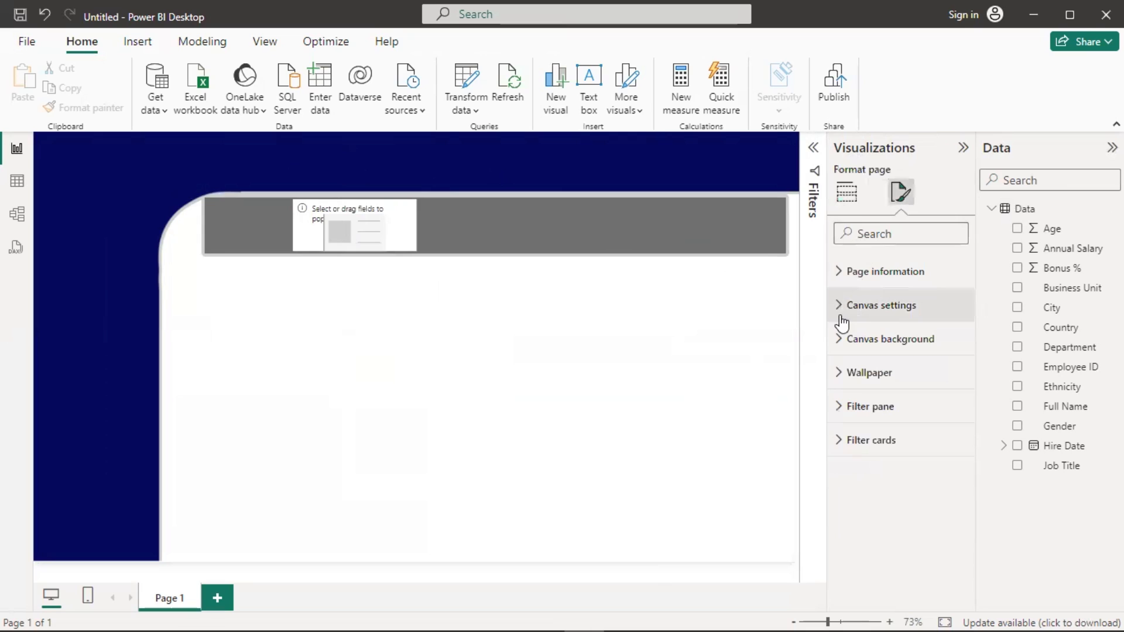
click(842, 338)
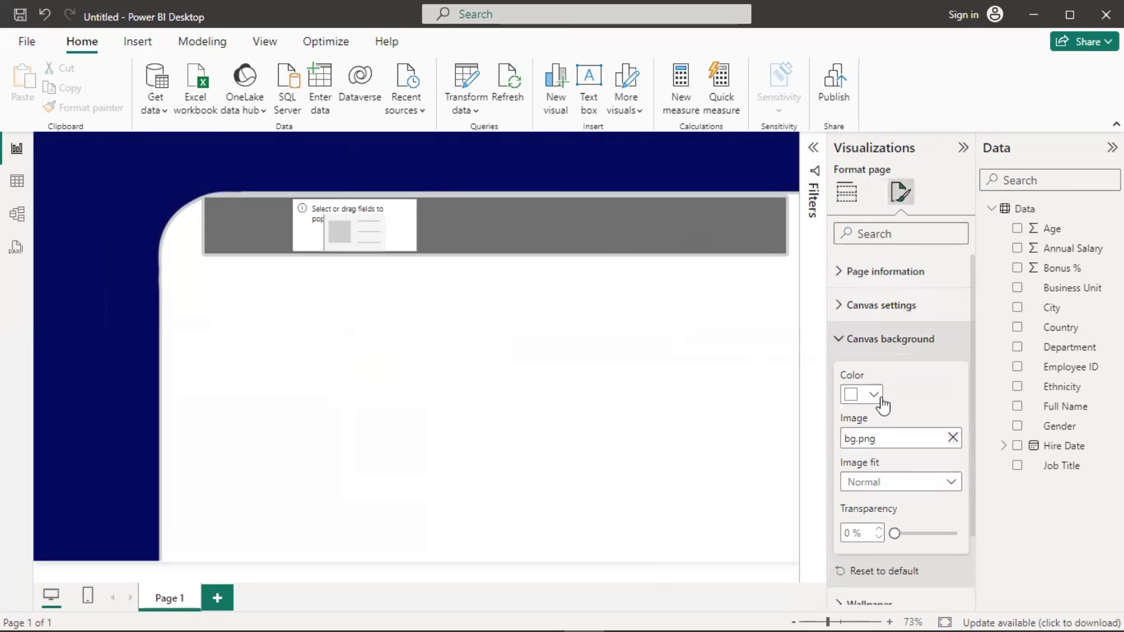
scroll(885, 410, down, 2)
click(889, 401)
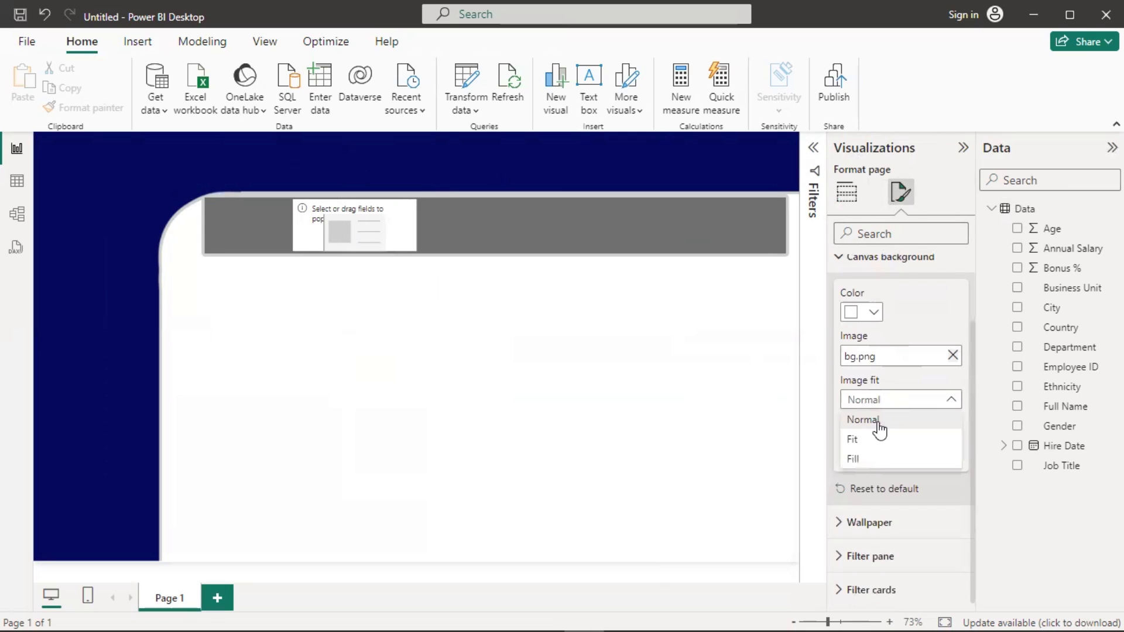
click(870, 440)
click(637, 319)
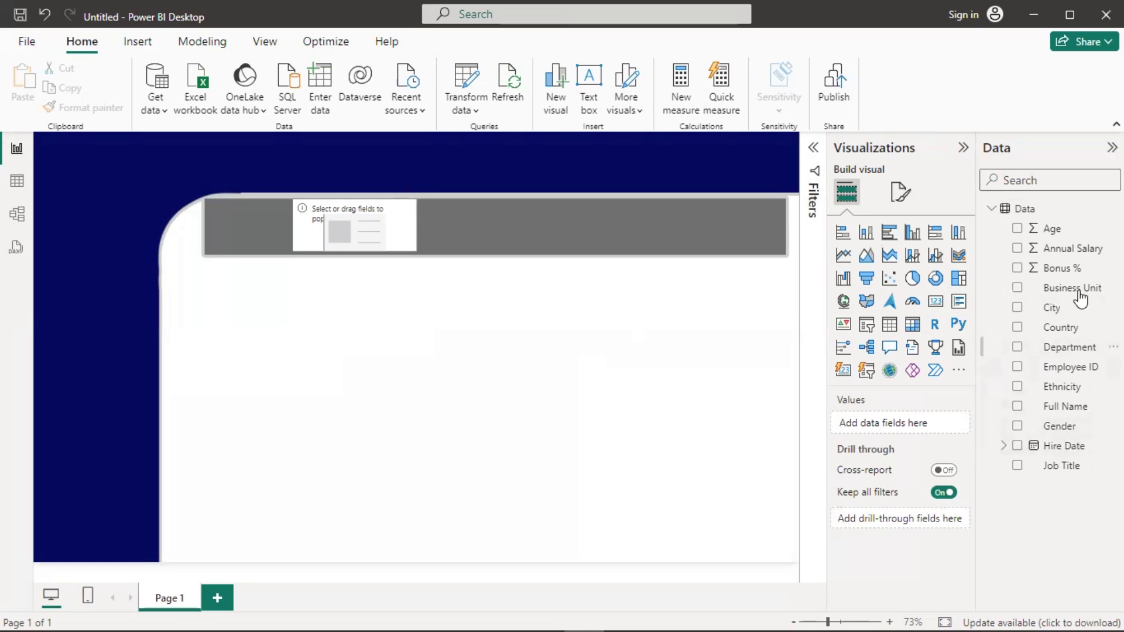
- Add the Employee ID field to the card in the grey band and summarize it by Count
drag(1069, 374, 389, 218)
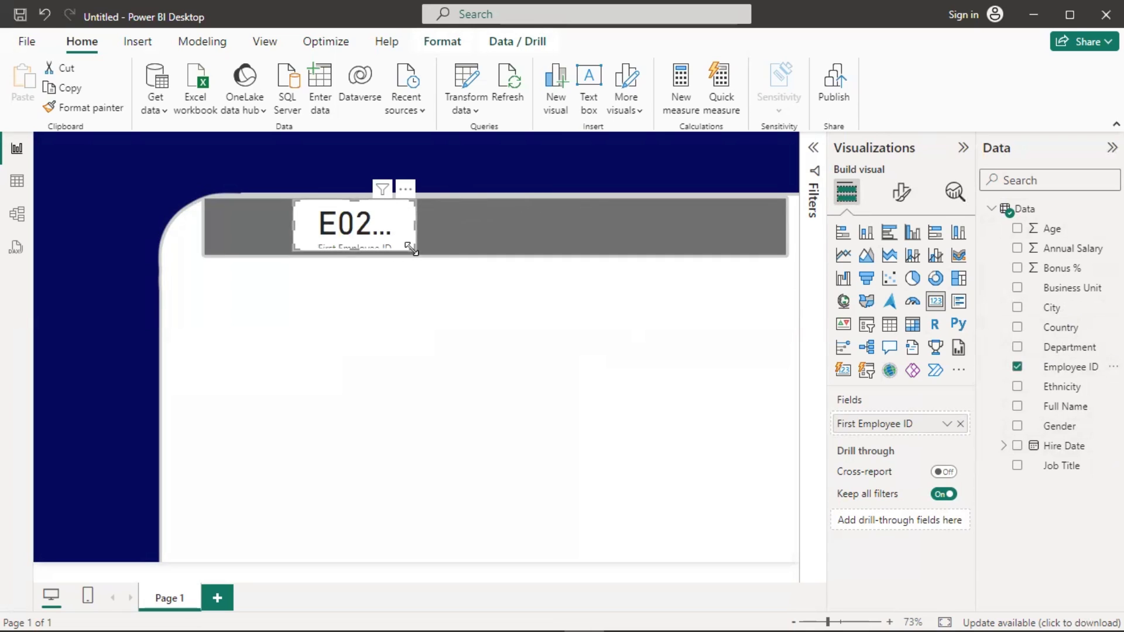
drag(410, 249, 518, 292)
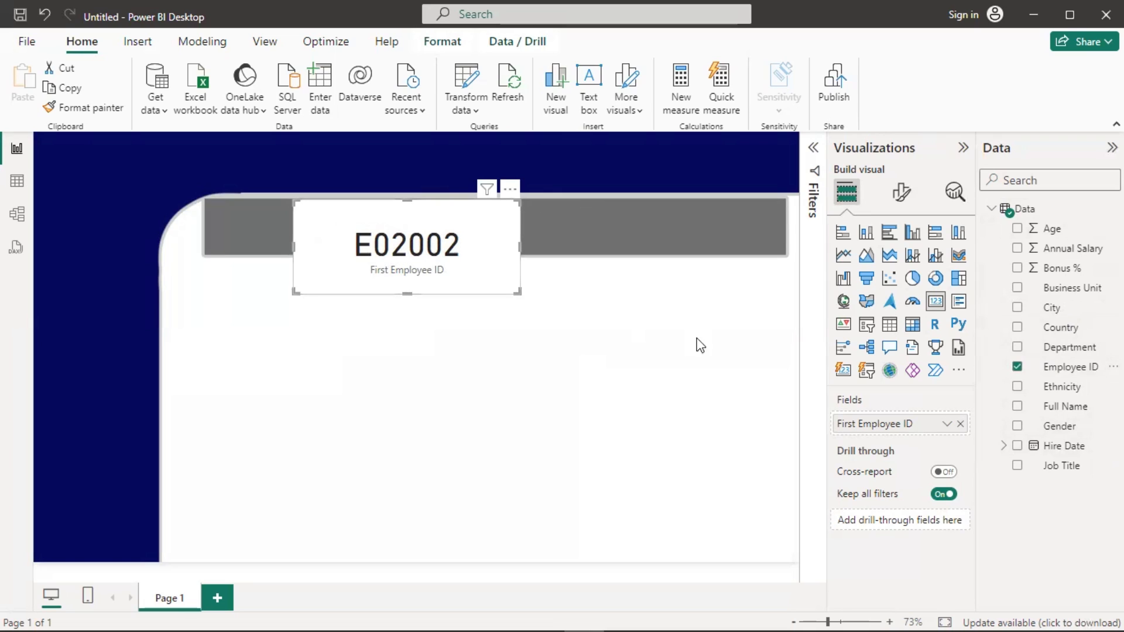
click(947, 425)
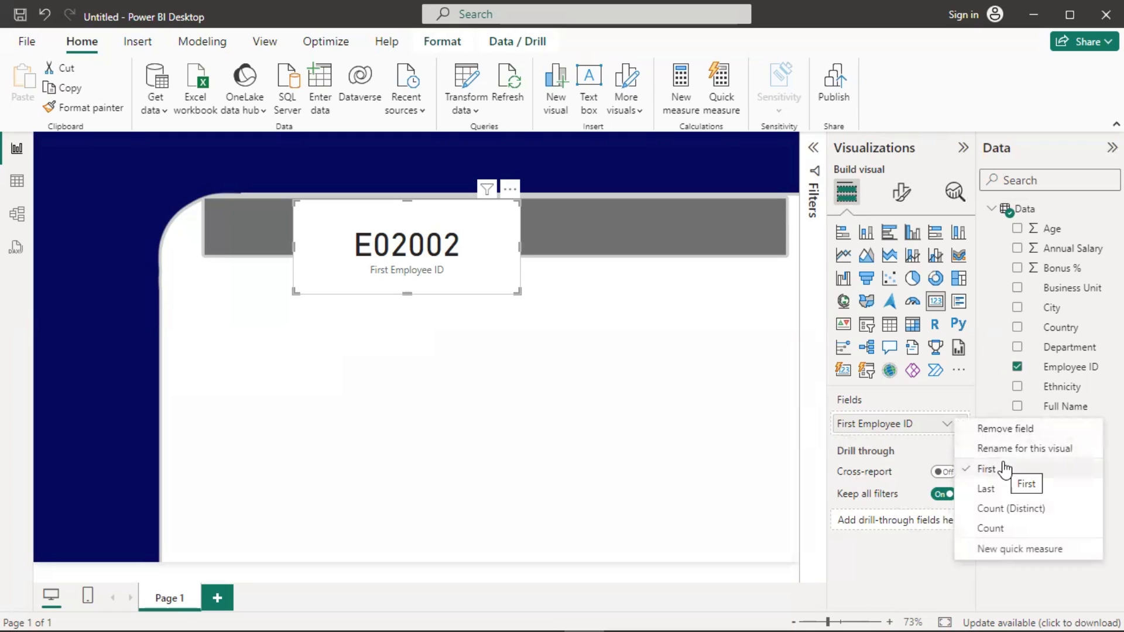
click(1017, 529)
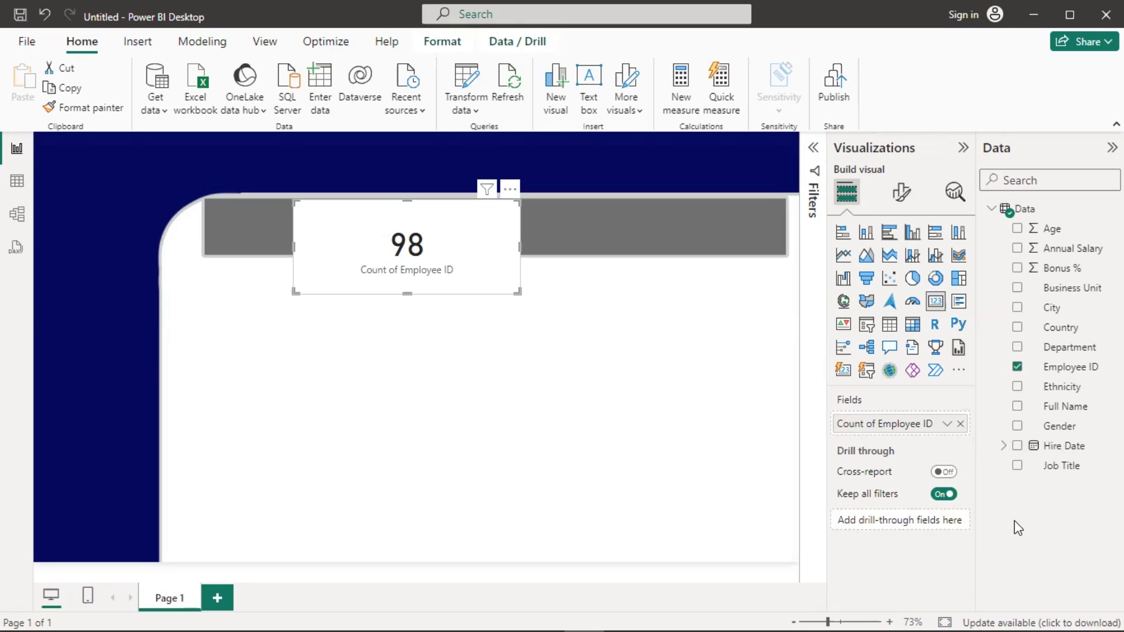
- Turn off the employee count card's category label and resize the card to fit within the grey band
drag(518, 291, 377, 224)
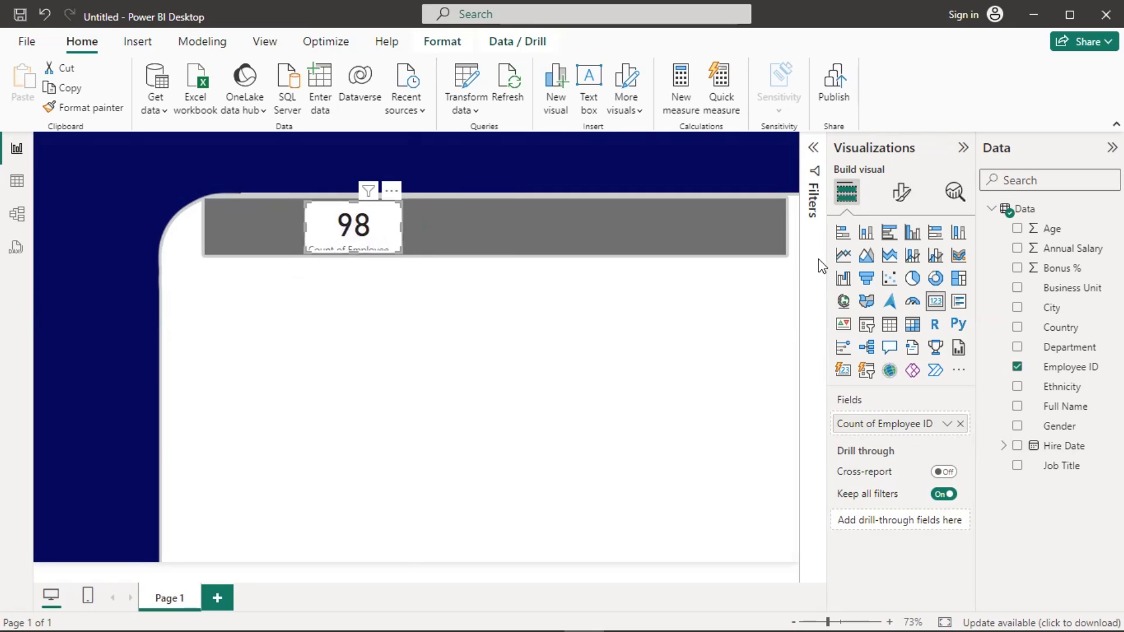
click(894, 201)
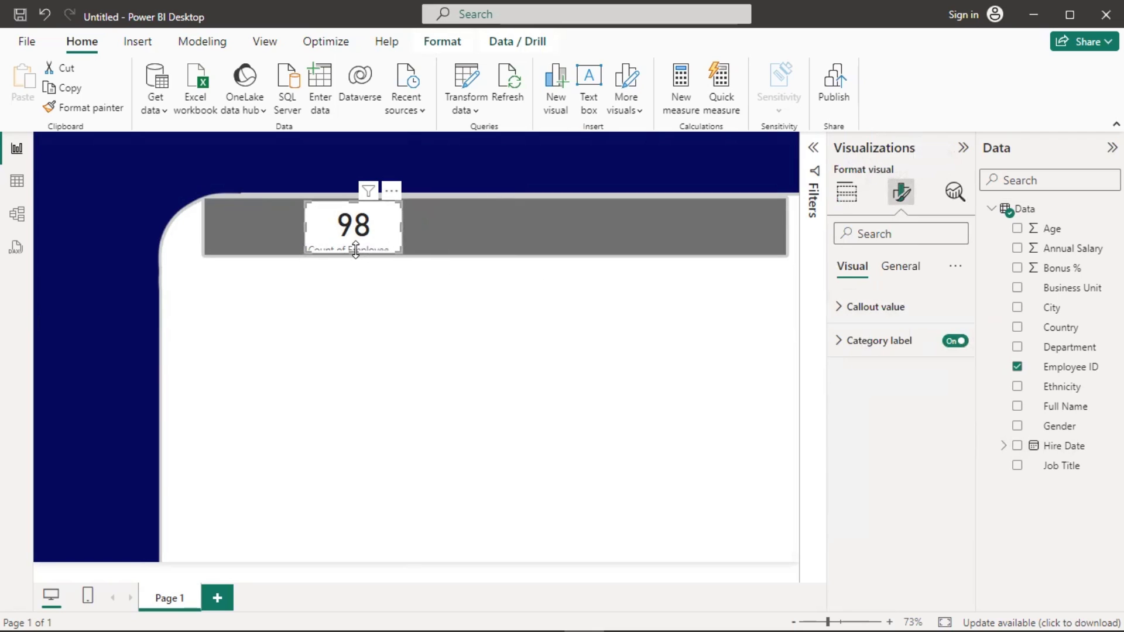
drag(355, 250, 352, 263)
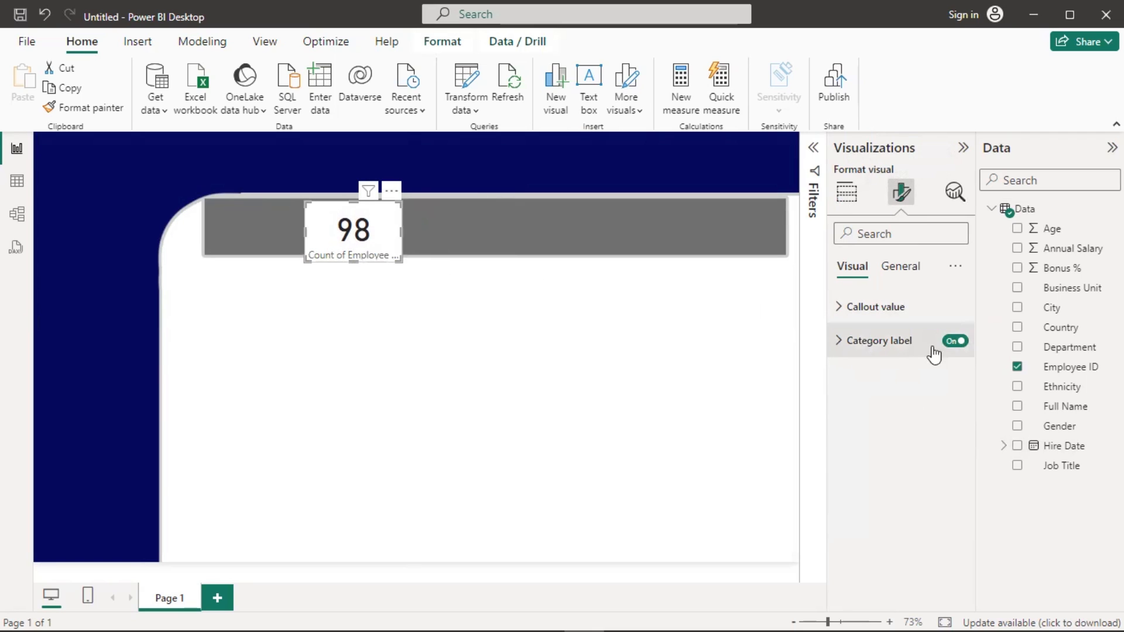
click(956, 346)
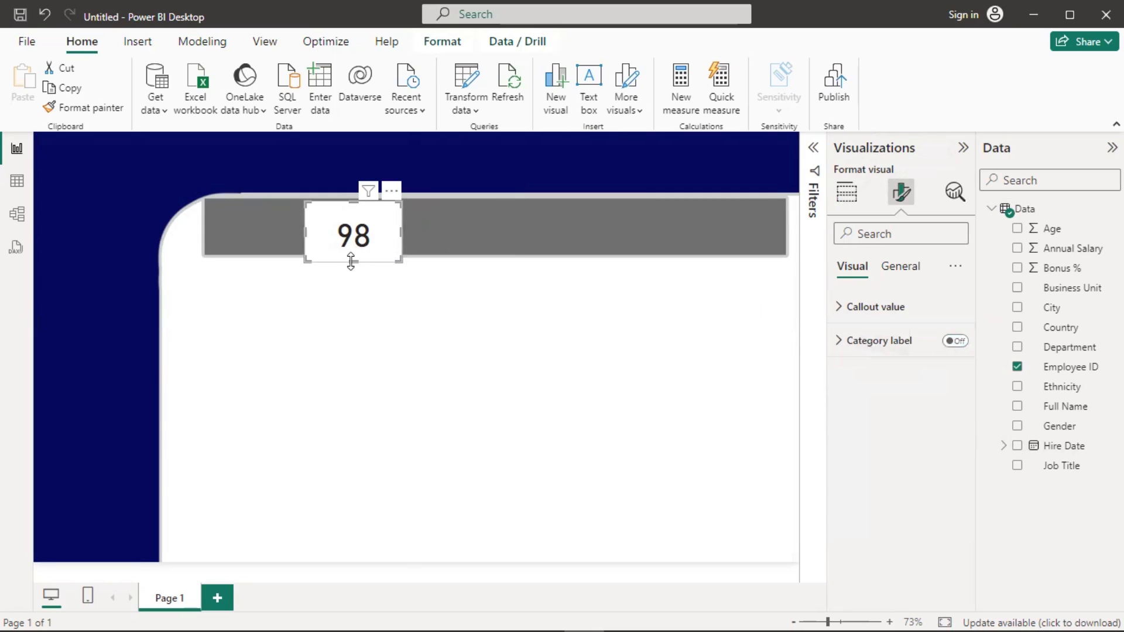
drag(351, 261, 350, 248)
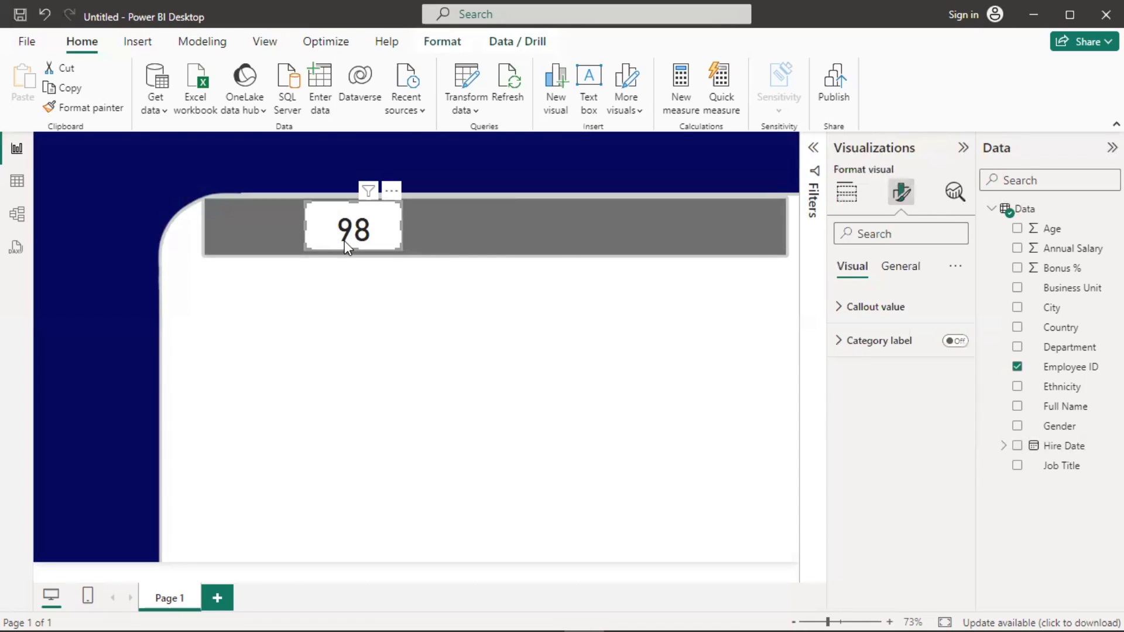
- Set the employee count card's callout value font size to 54
click(841, 308)
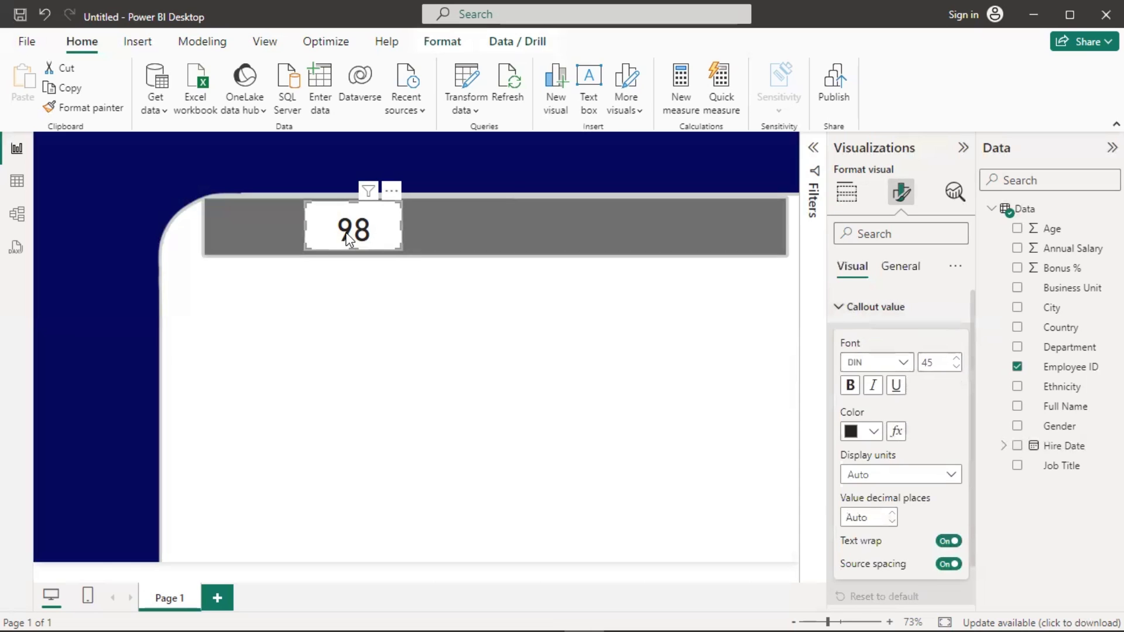
click(957, 360)
click(958, 360)
click(958, 360)
click(957, 361)
click(957, 360)
click(958, 360)
click(957, 360)
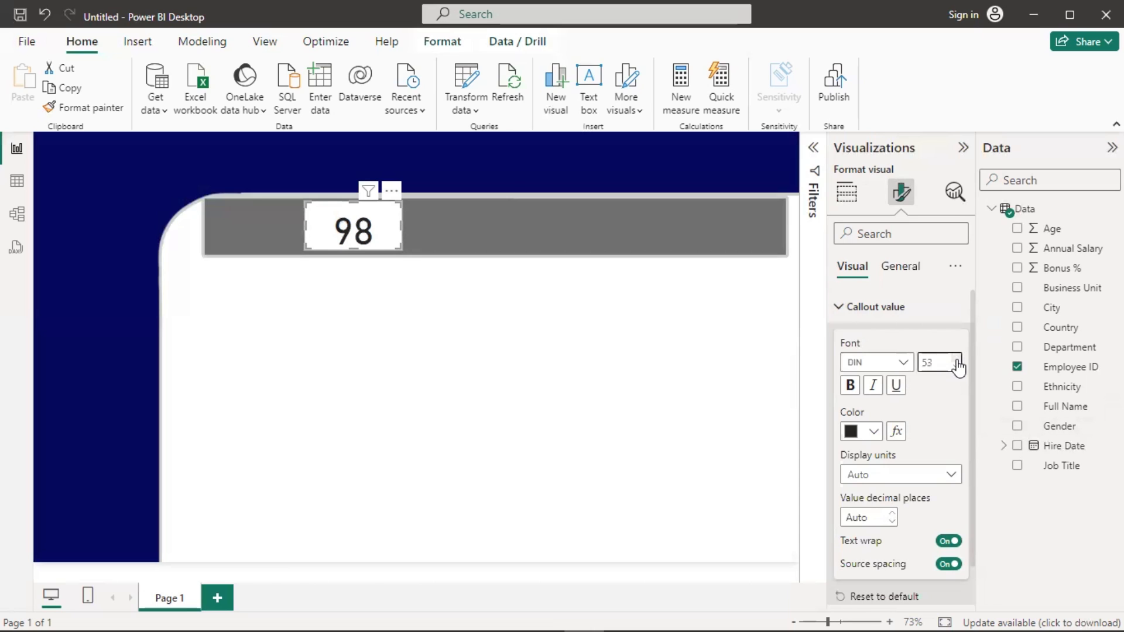
click(957, 360)
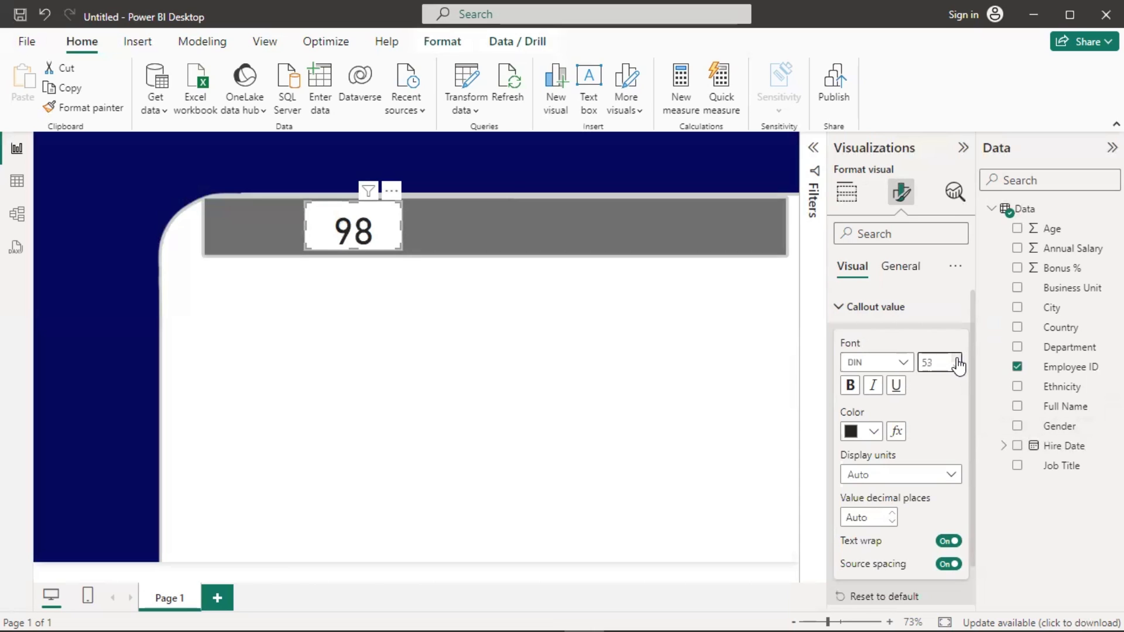
- Make the employee count card's callout value black and bold, and narrow the card slightly
click(852, 432)
click(885, 361)
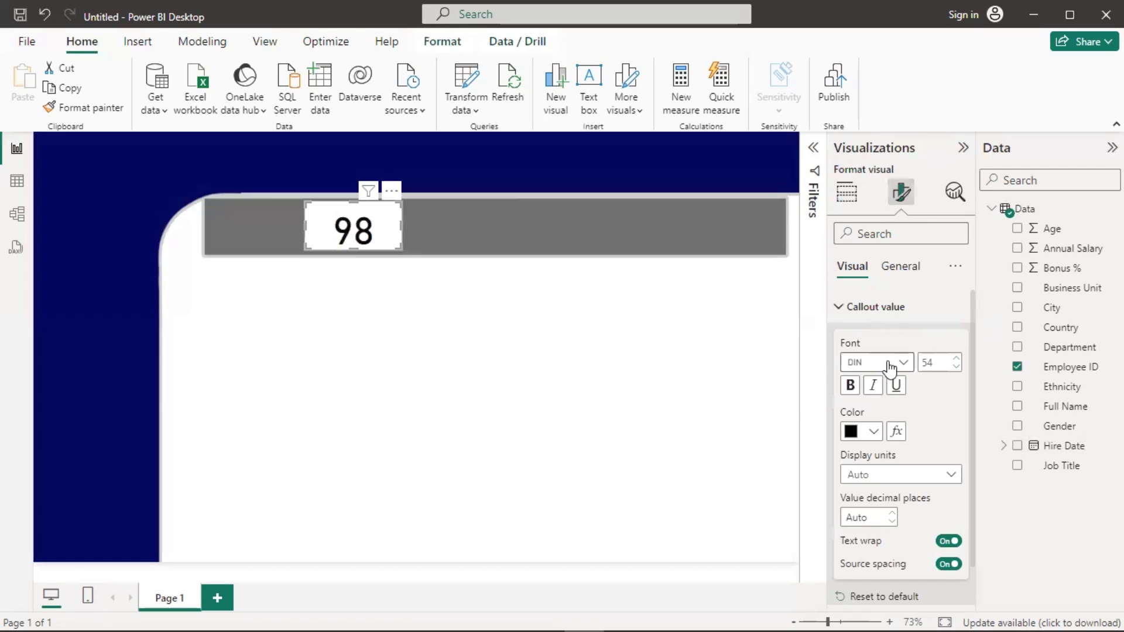
click(850, 385)
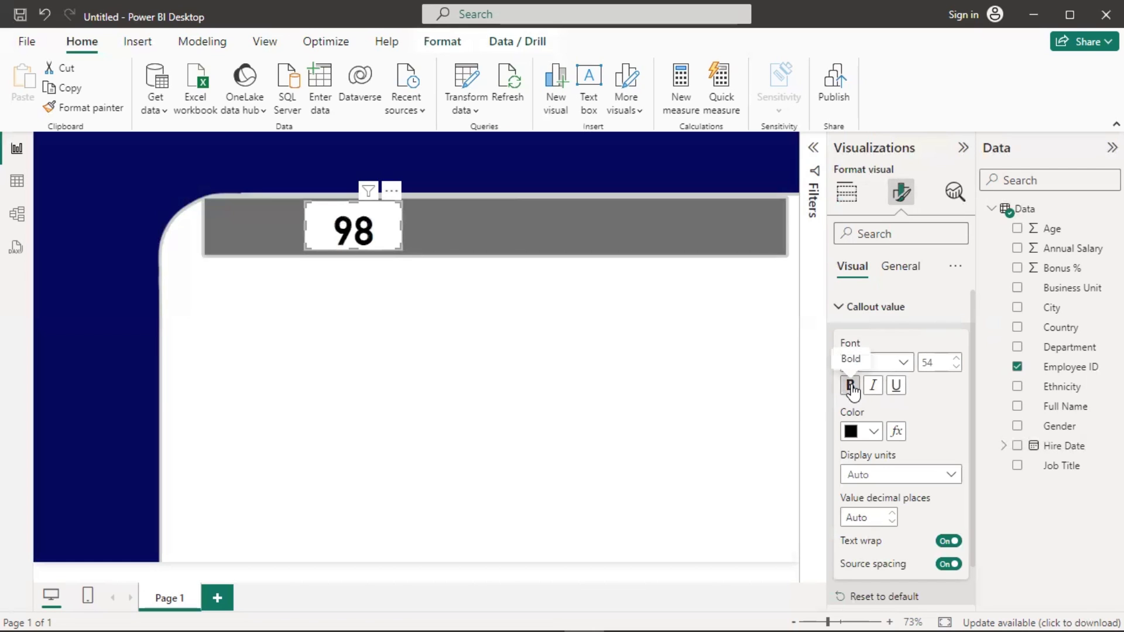
click(842, 309)
click(390, 234)
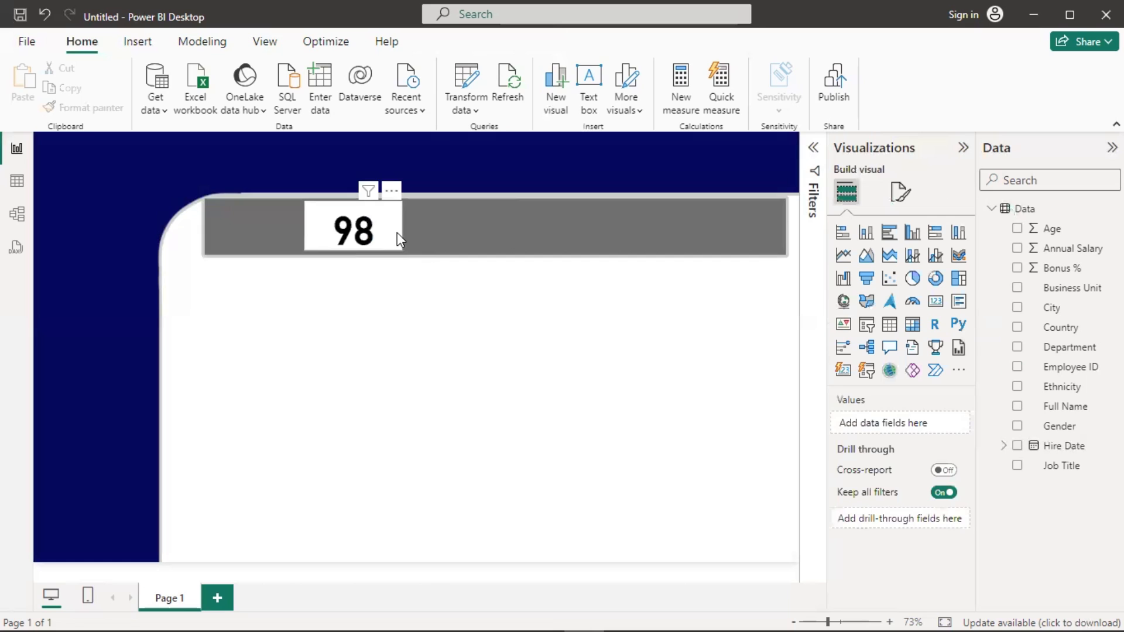
drag(401, 222, 387, 224)
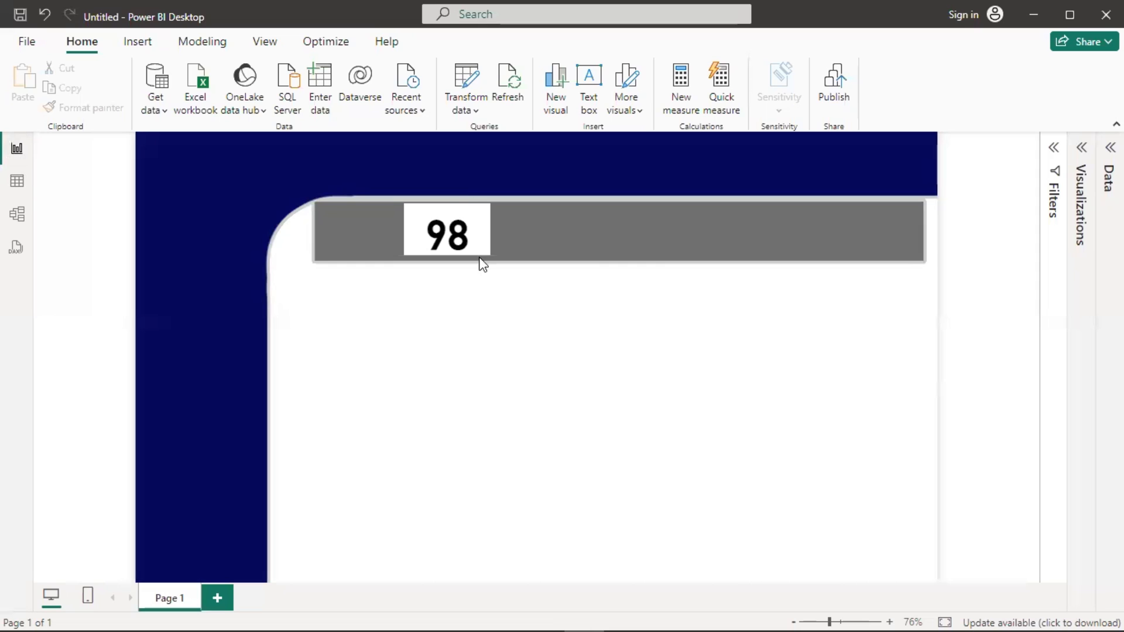
- Insert the picture crowd-of-users.png from the images folder onto the report page
mouse_move(431, 246)
click(138, 41)
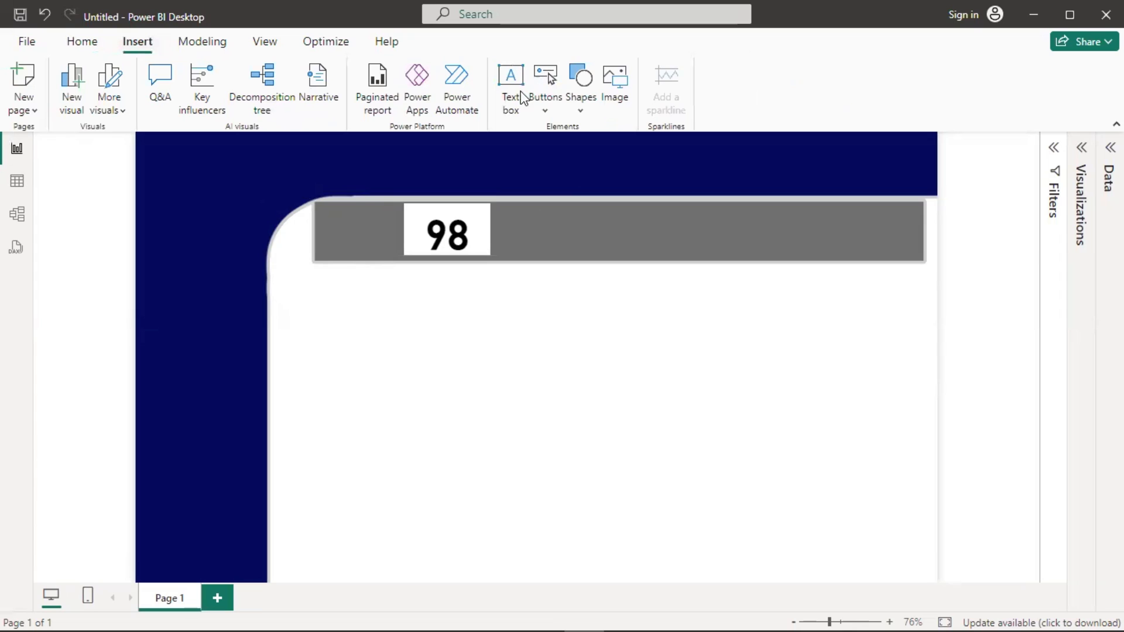
click(621, 87)
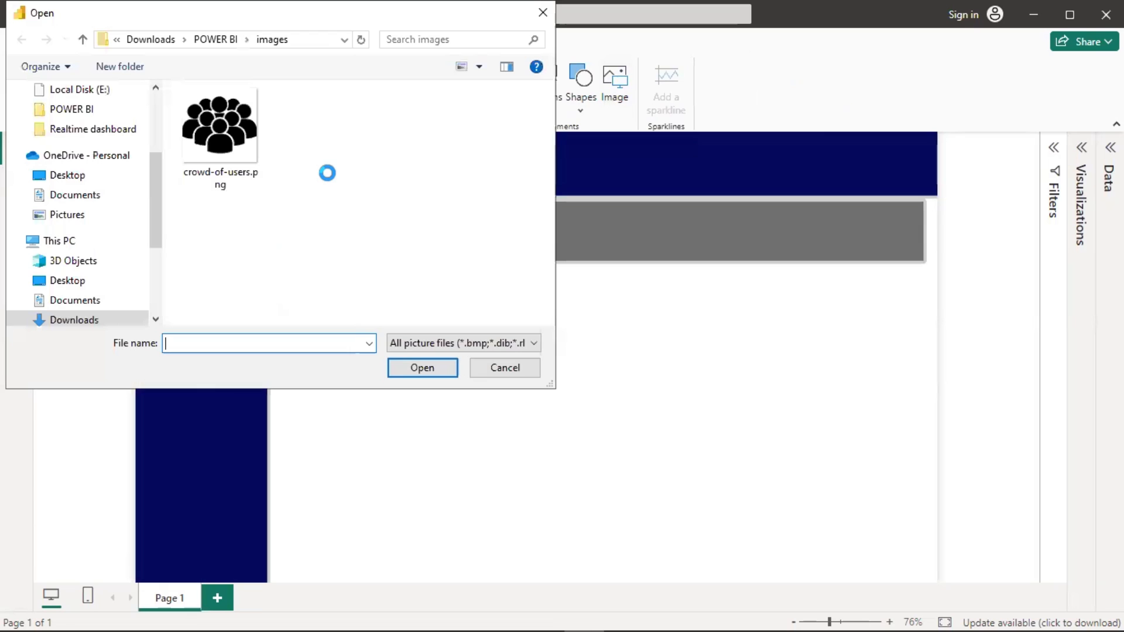
click(180, 128)
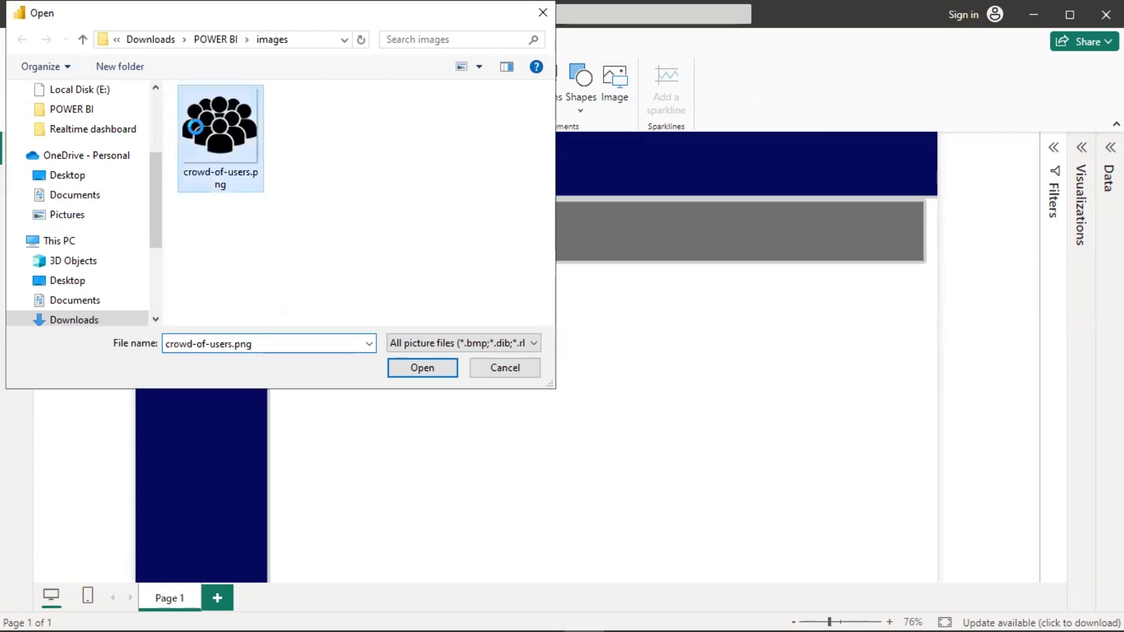
click(429, 364)
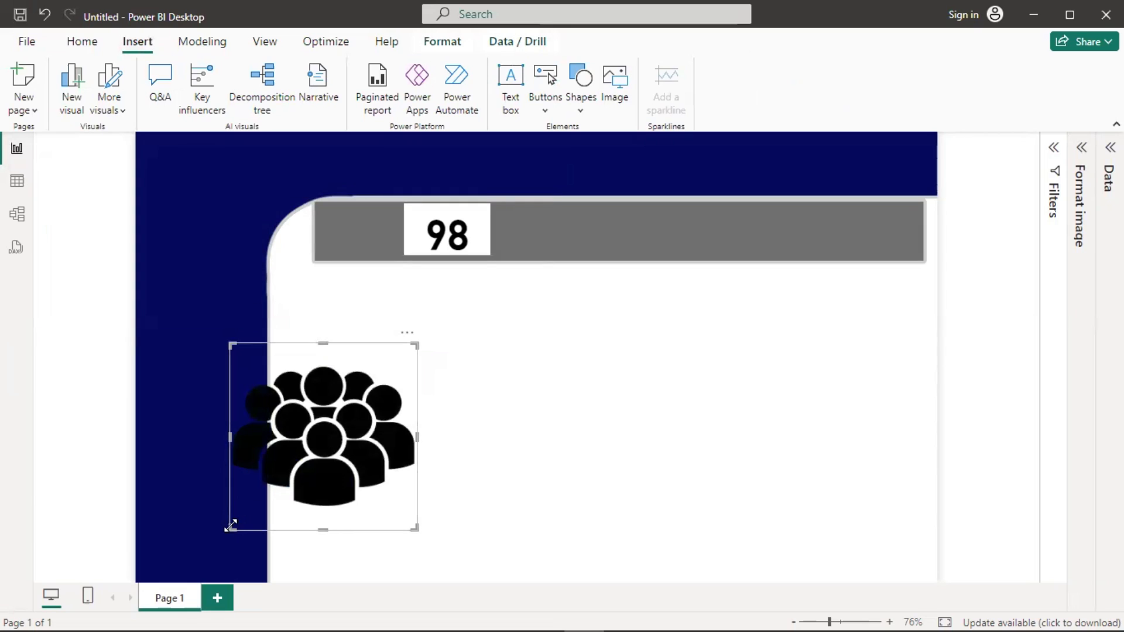
- Shrink the crowd picture and place it inside the grey band, just before the employee count card
drag(232, 528, 258, 502)
drag(295, 465, 367, 239)
click(404, 308)
click(412, 319)
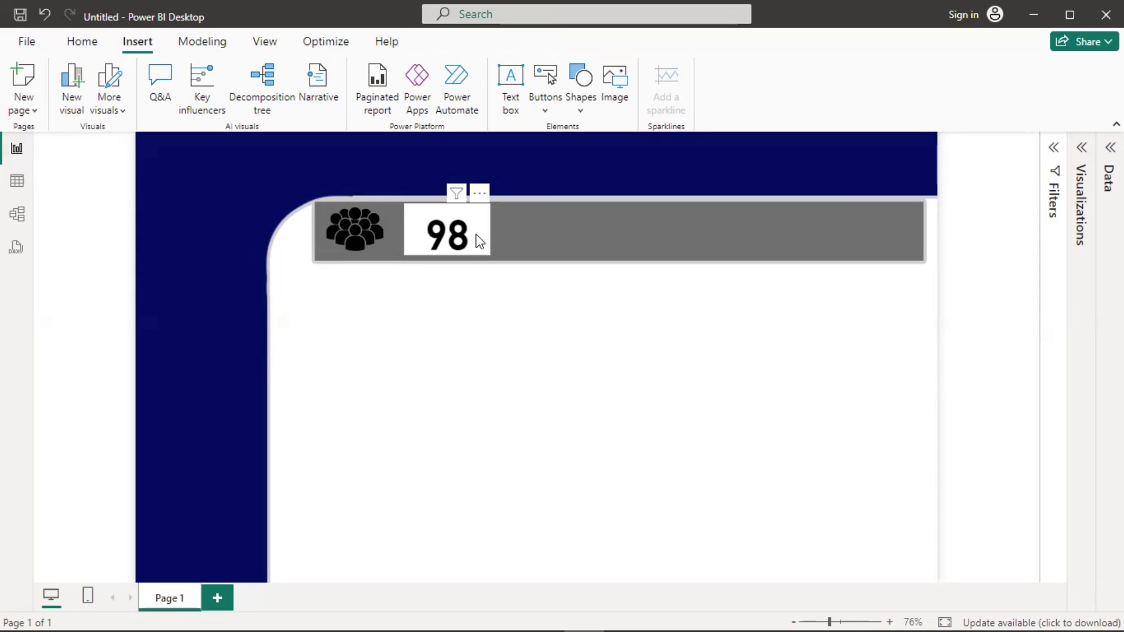
- Add an empty line chart, position it below the start of the grey band, and enlarge it
click(1085, 160)
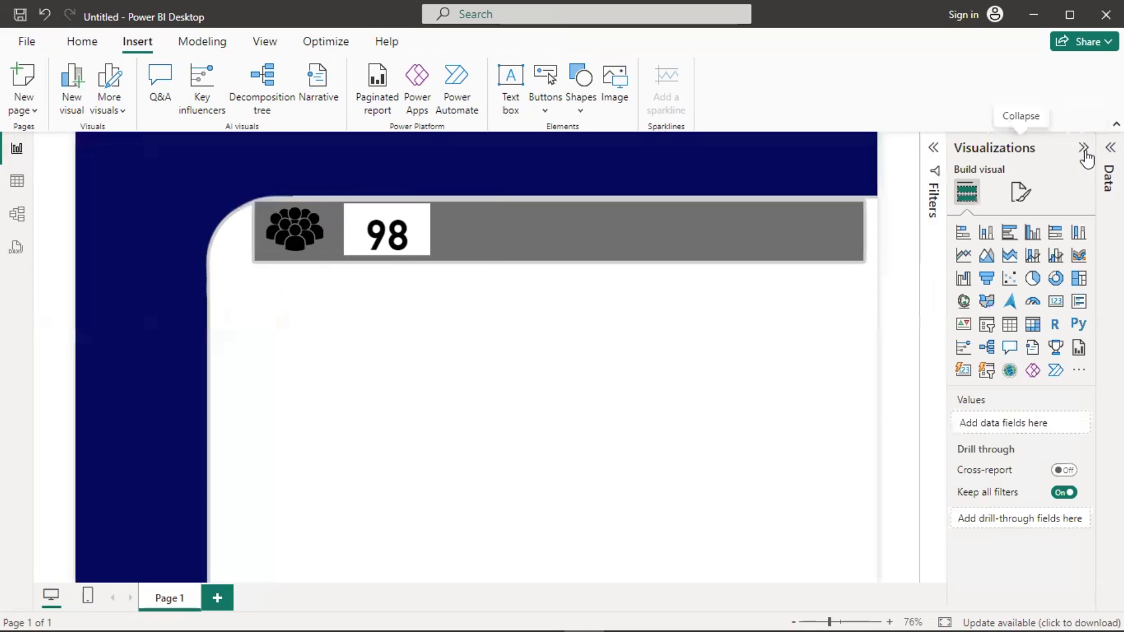
click(966, 259)
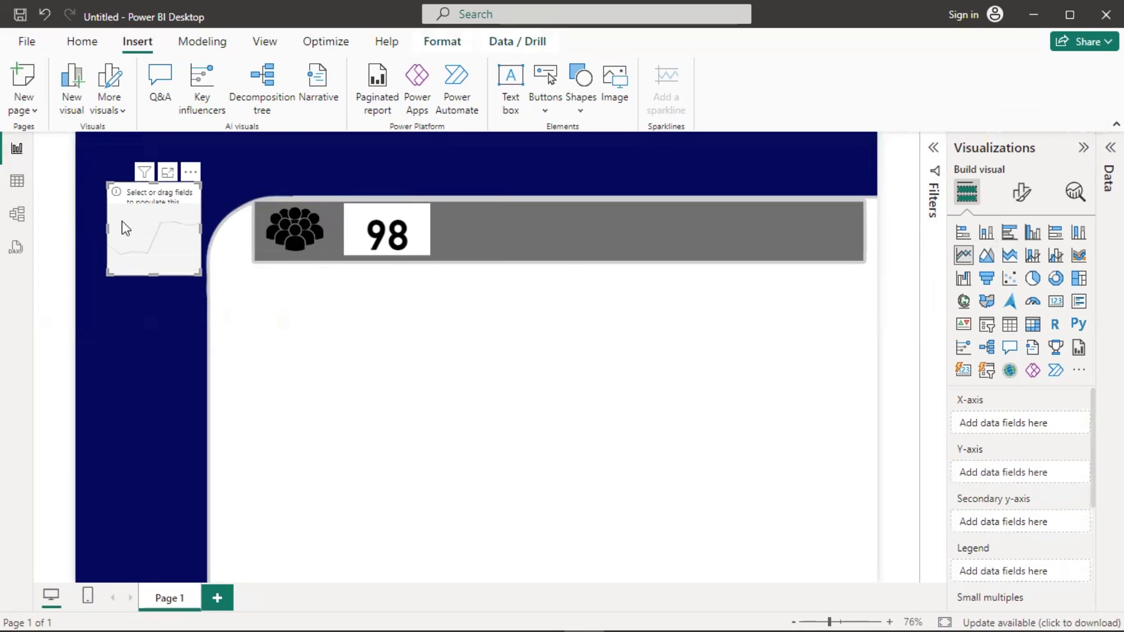
drag(137, 221, 245, 318)
drag(309, 370, 454, 408)
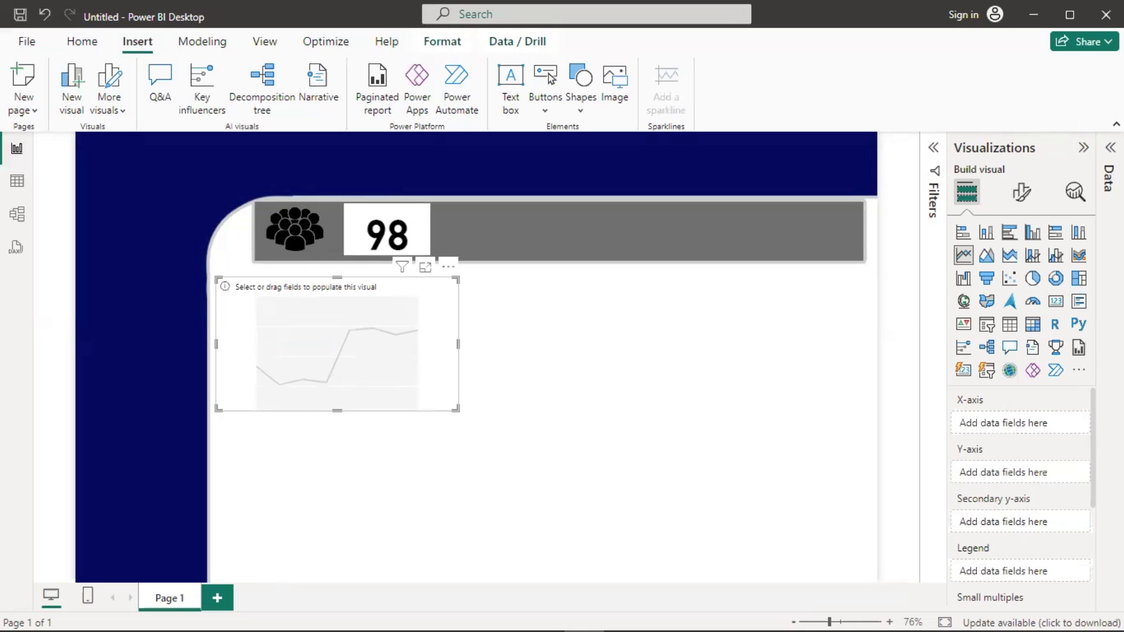
- Plot the count of Employee ID on the line chart's Y-axis against the Hire Date hierarchy's Year on its X-axis
click(1111, 147)
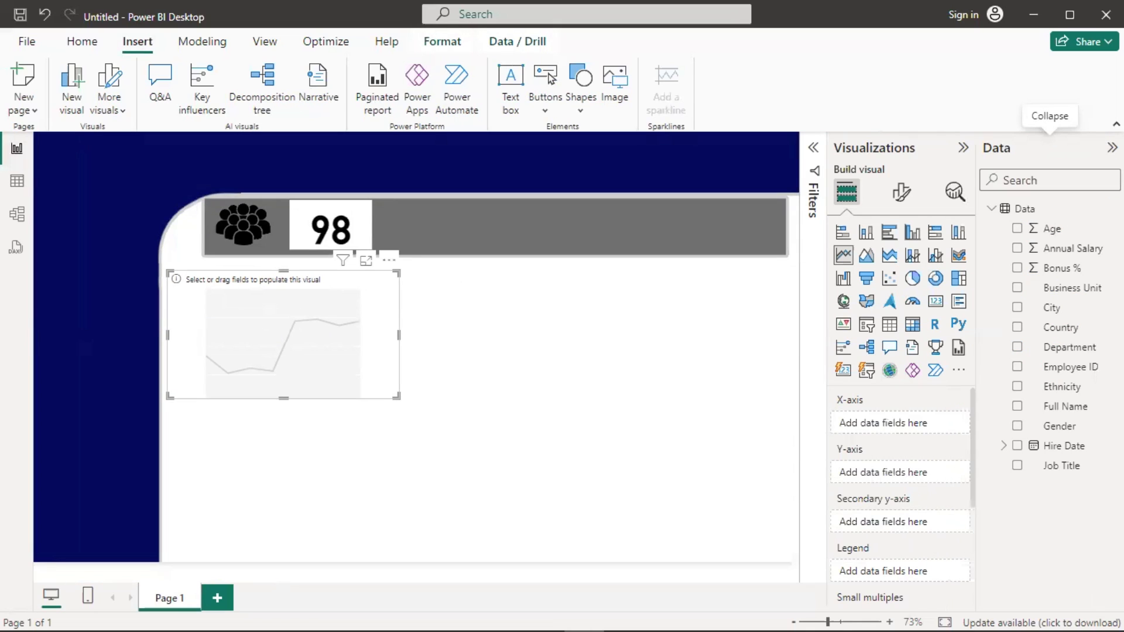
click(1005, 449)
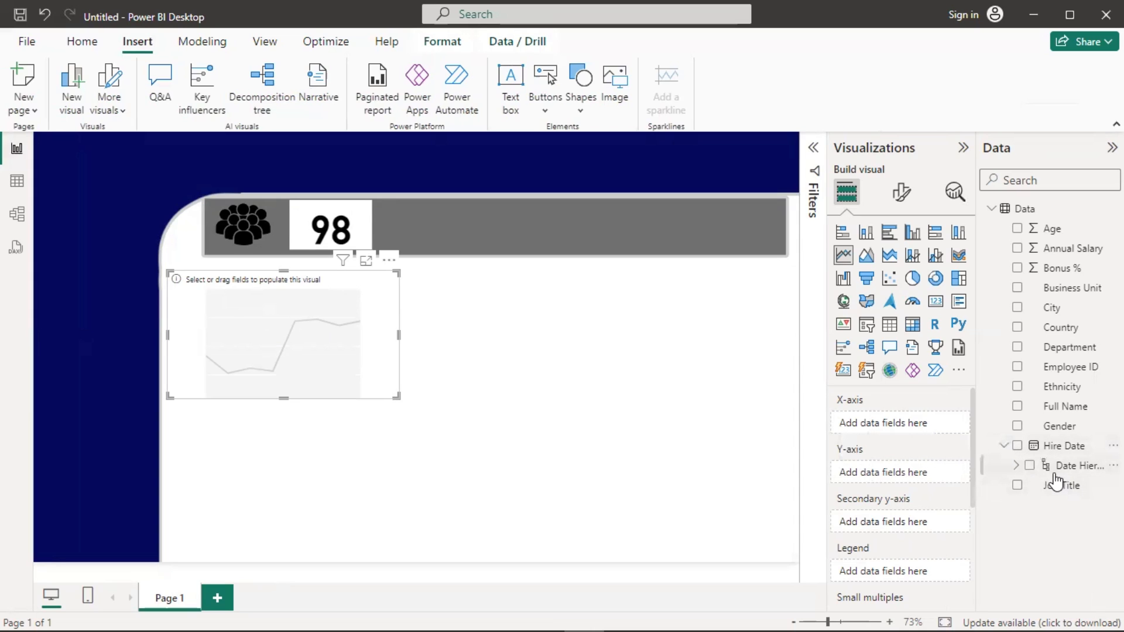
click(1017, 466)
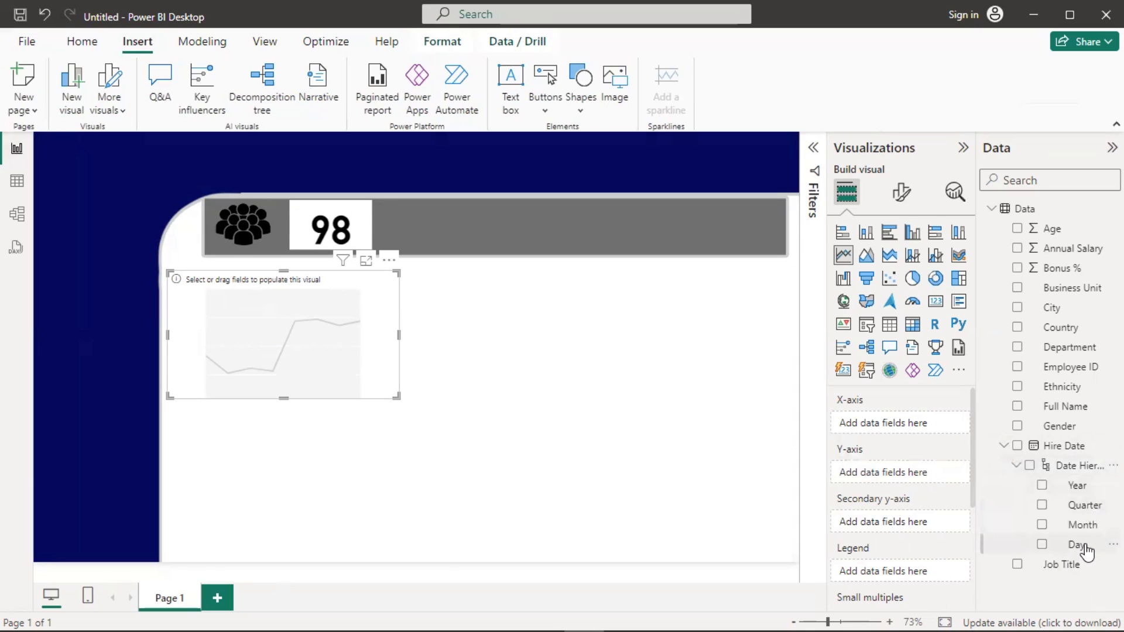
click(1042, 486)
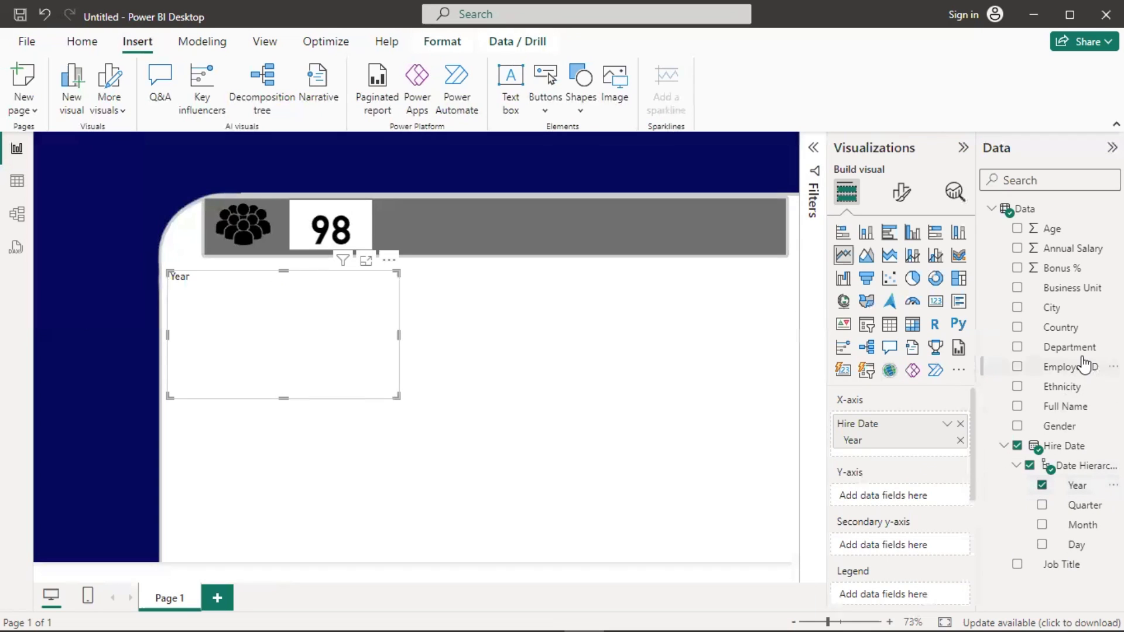
drag(1085, 367, 906, 501)
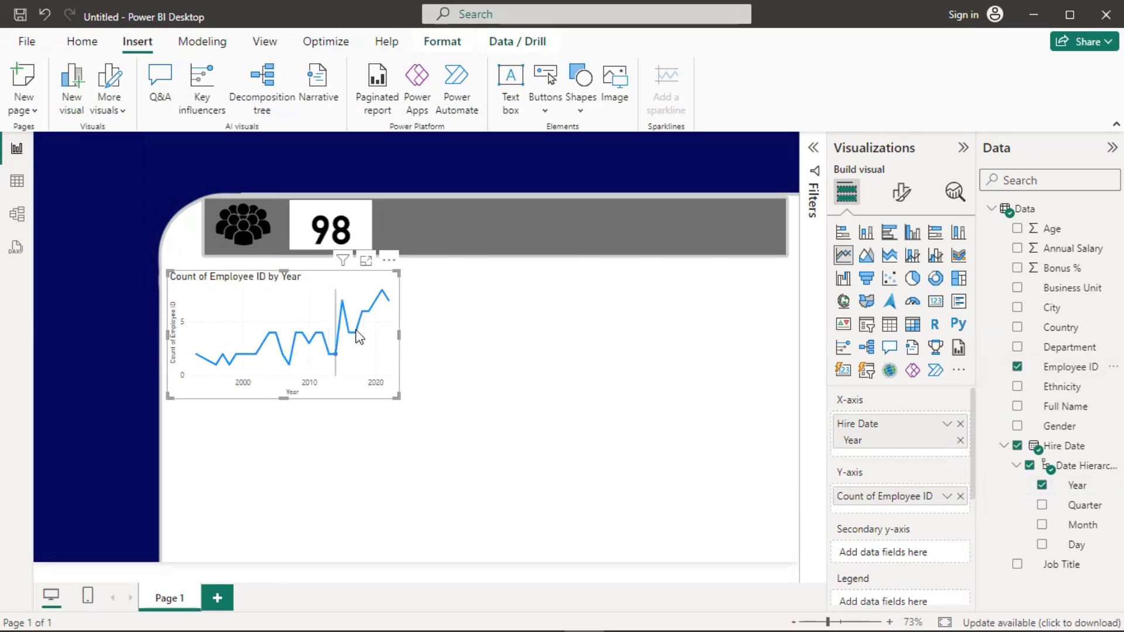
mouse_move(391, 316)
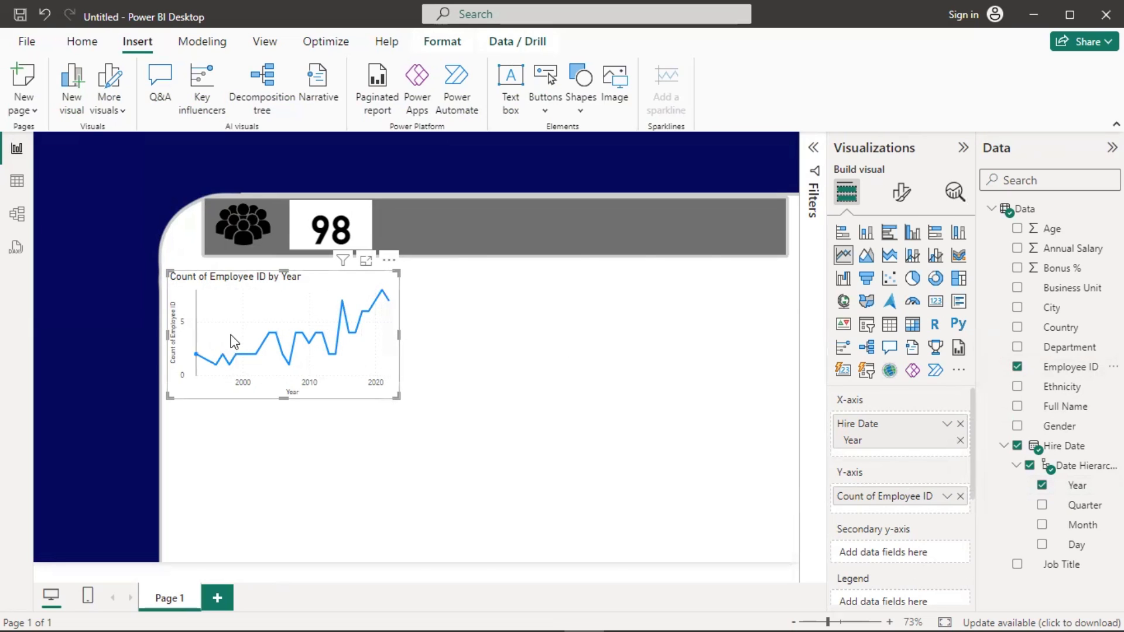
mouse_move(223, 364)
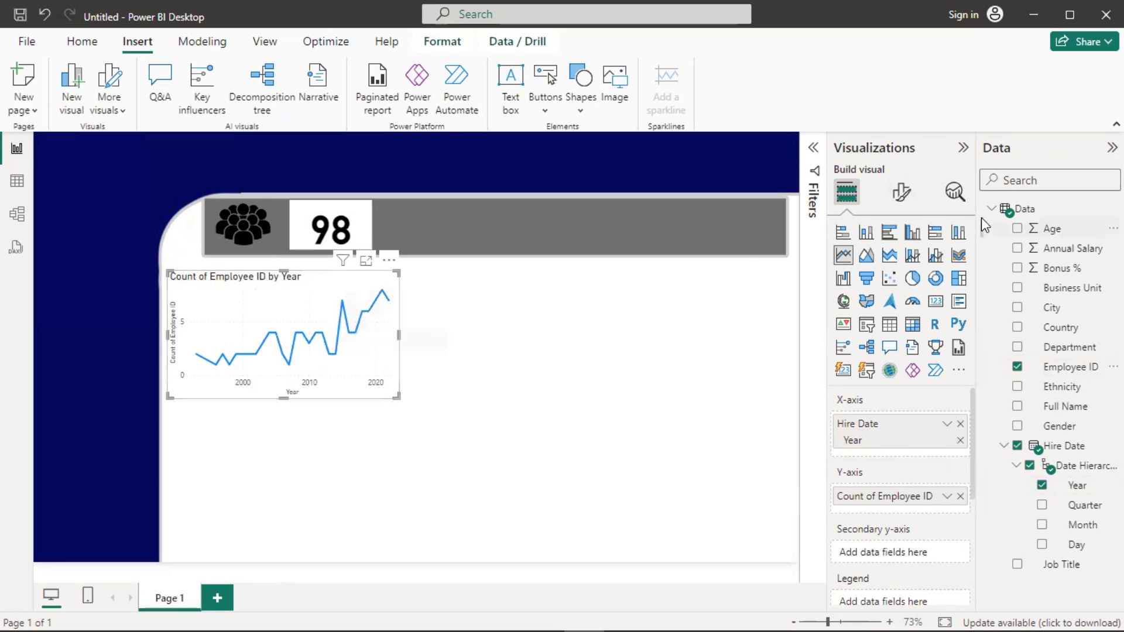
- Turn on data labels for the employee count by year line chart and widen the chart
click(1112, 147)
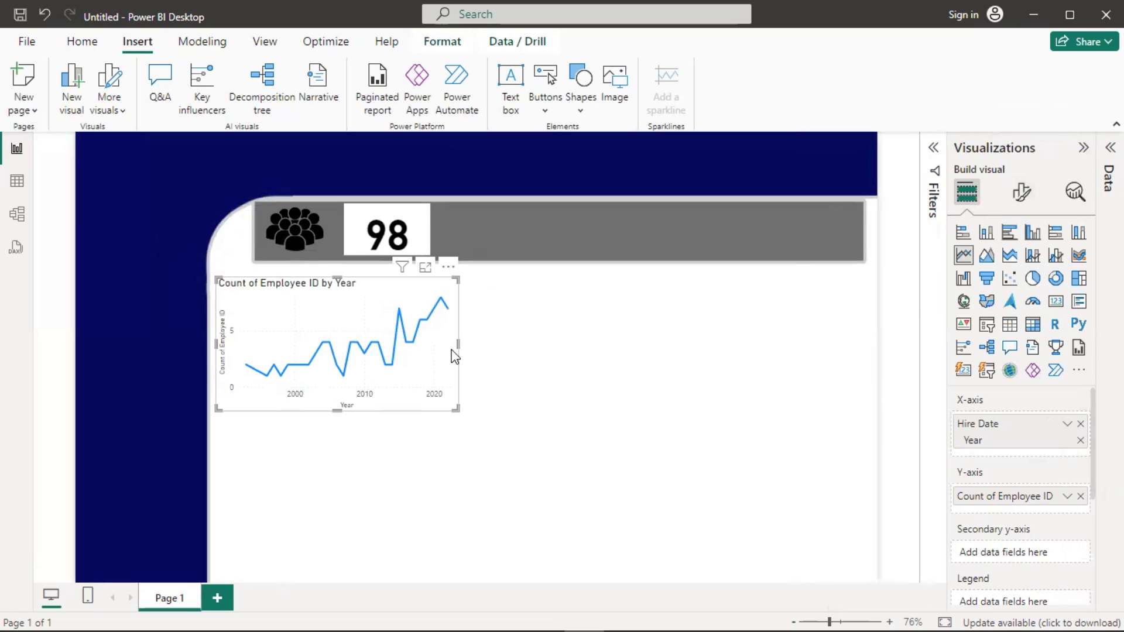
click(1023, 194)
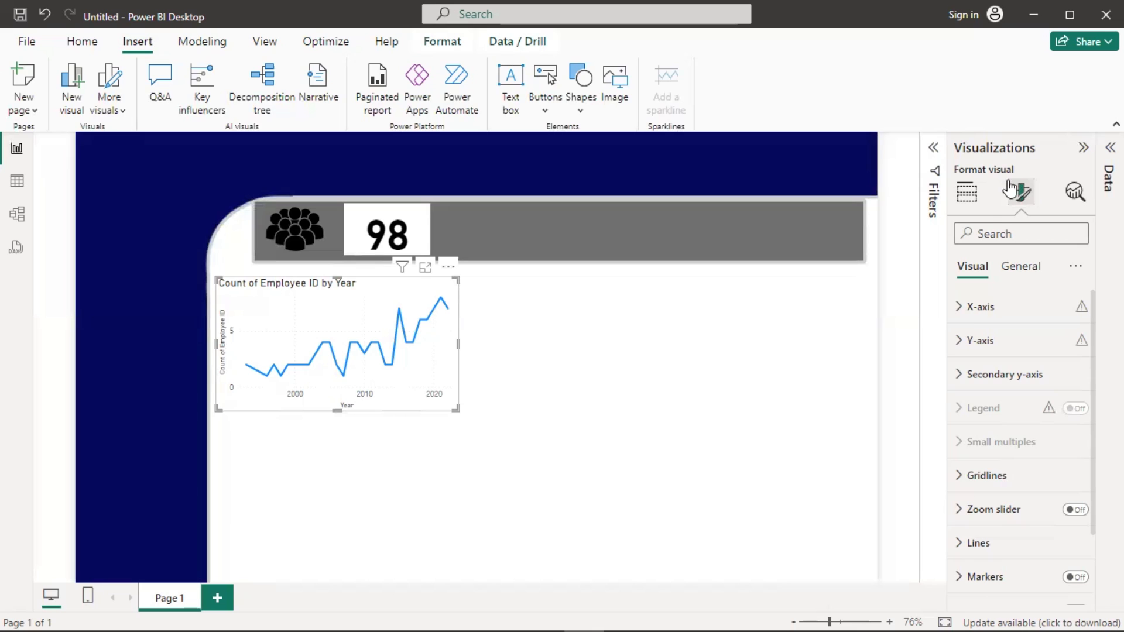
scroll(990, 419, down, 2)
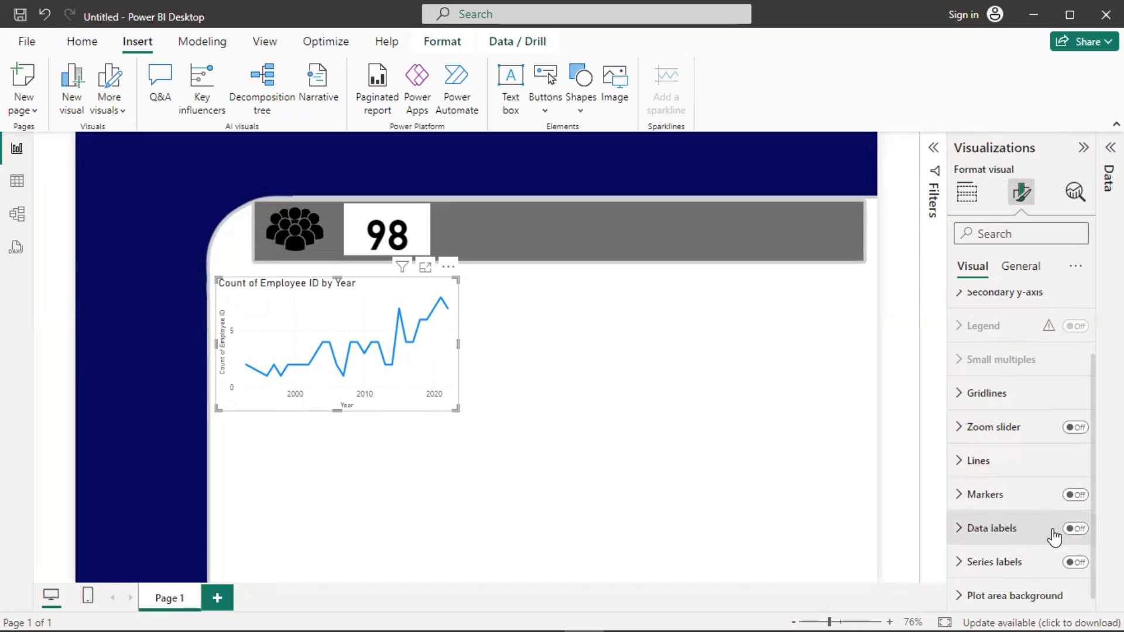
click(973, 196)
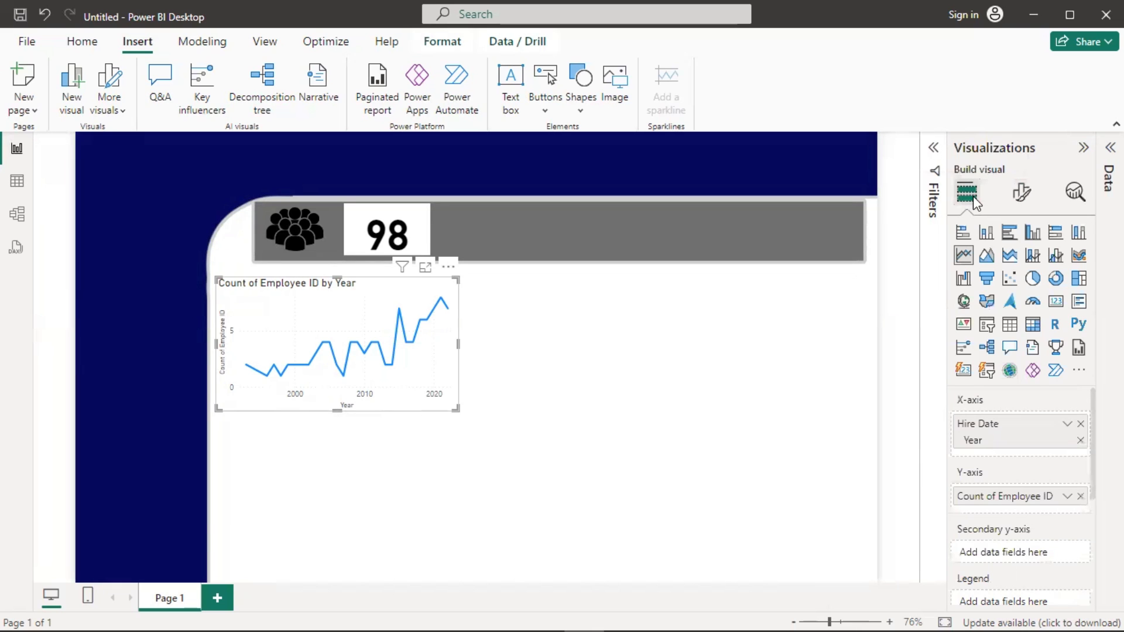
click(1021, 194)
scroll(981, 413, down, 2)
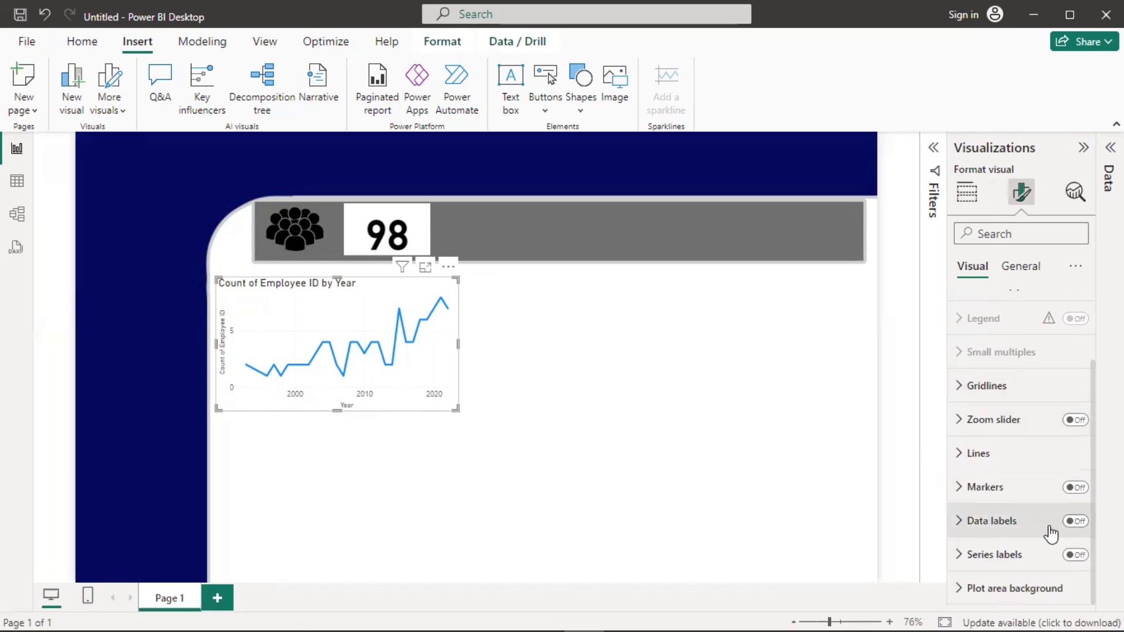
click(1080, 523)
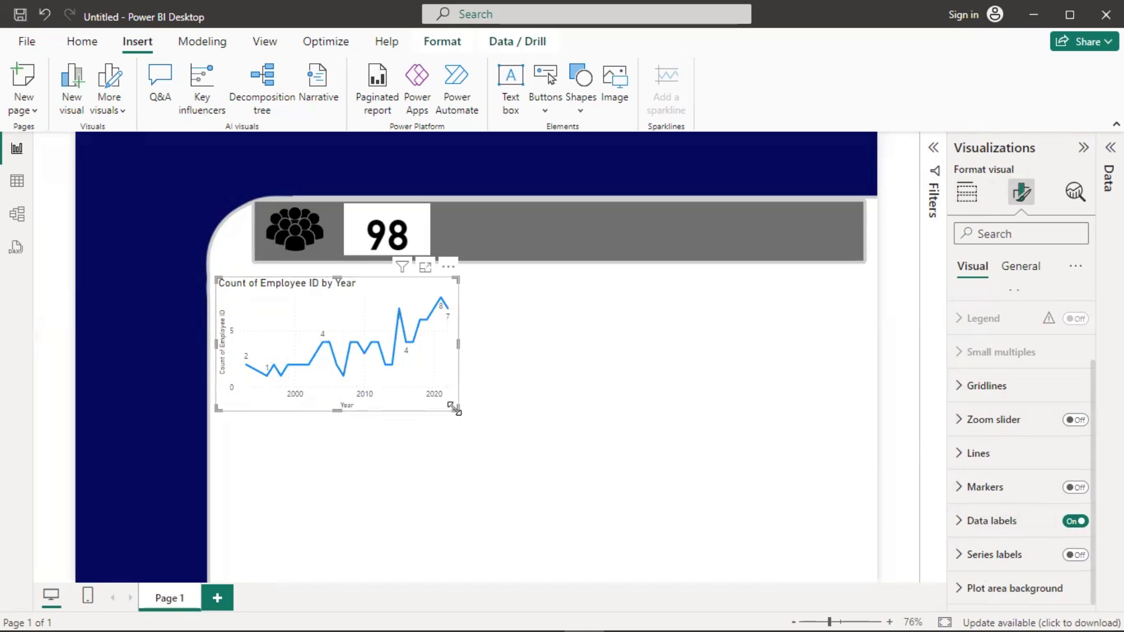
drag(489, 414, 577, 403)
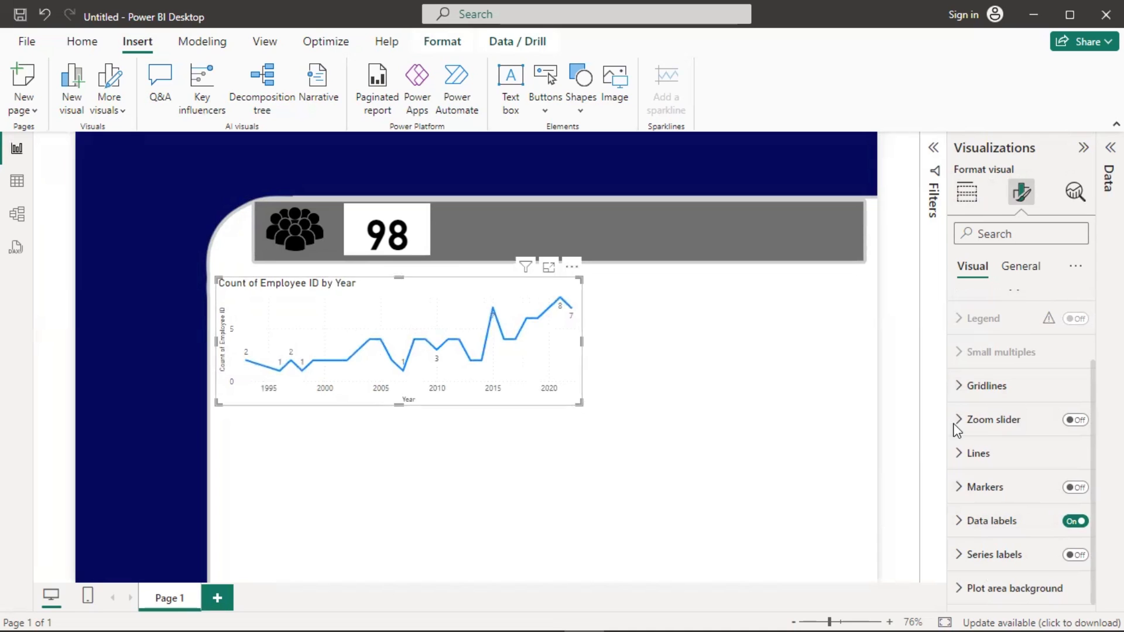
- Format the line chart's data label values as bold black text in font size 13
click(960, 524)
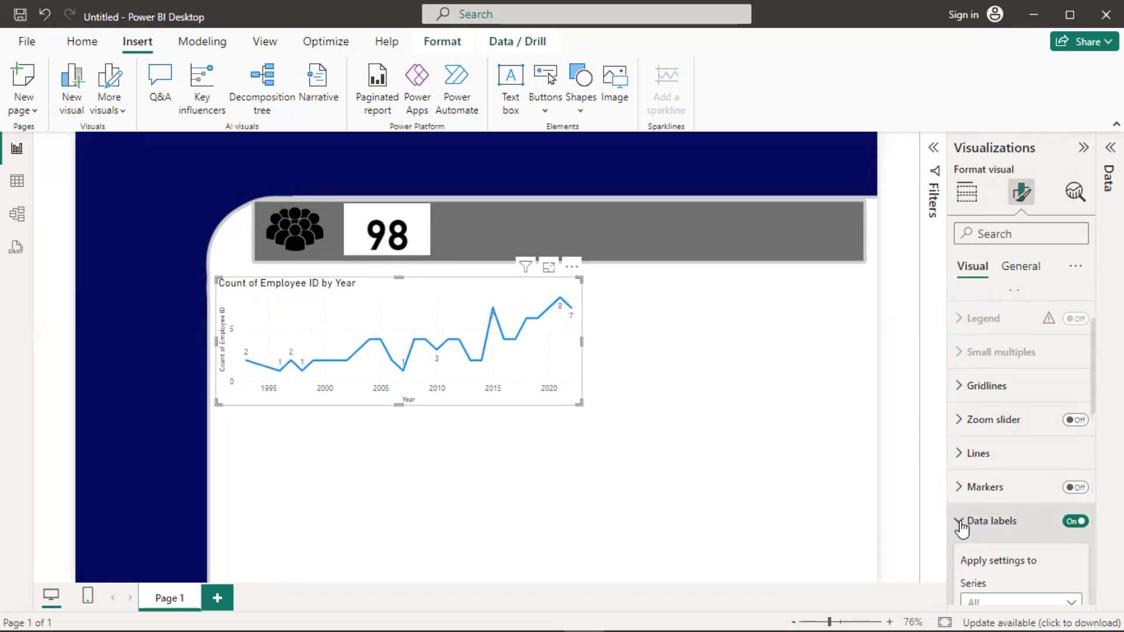
scroll(1016, 476, down, 5)
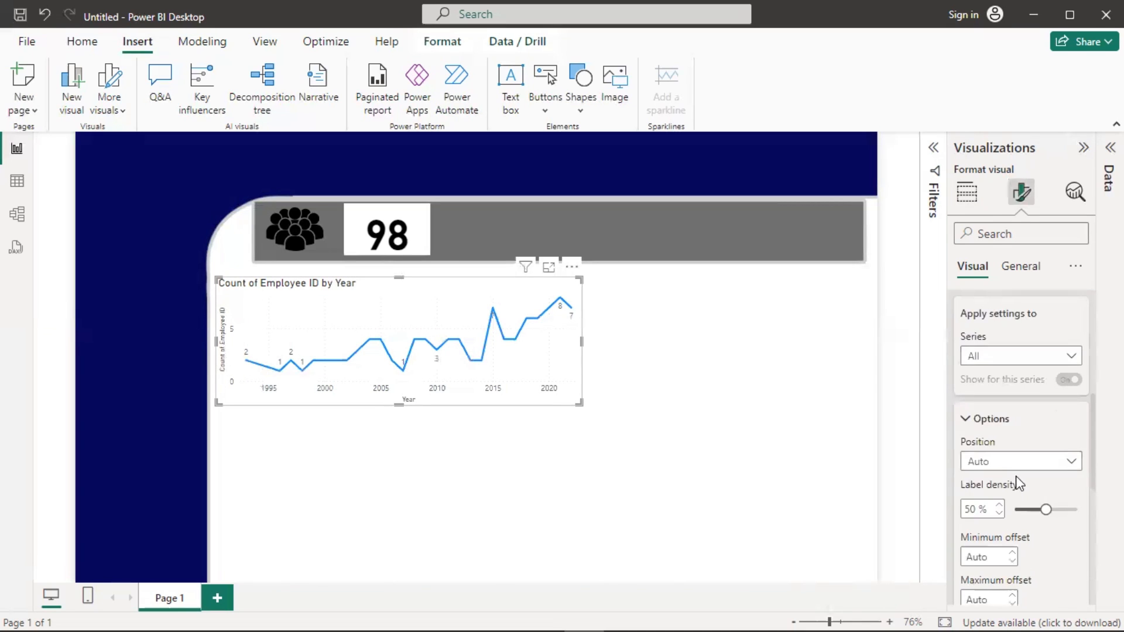
scroll(1017, 485, down, 2)
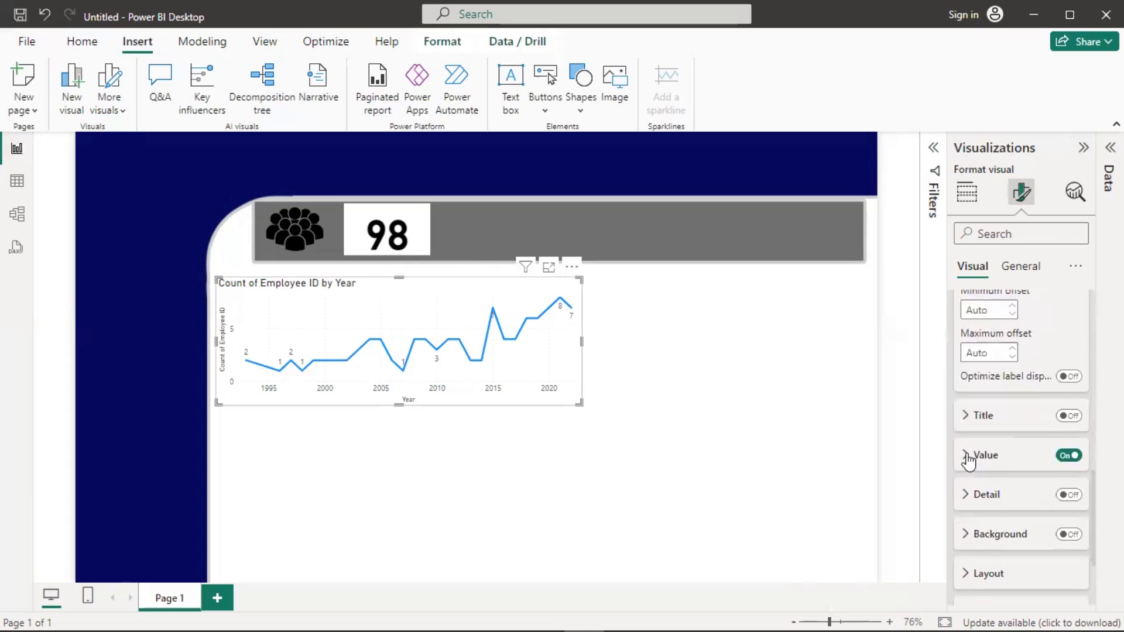
click(966, 455)
scroll(999, 484, down, 5)
click(970, 411)
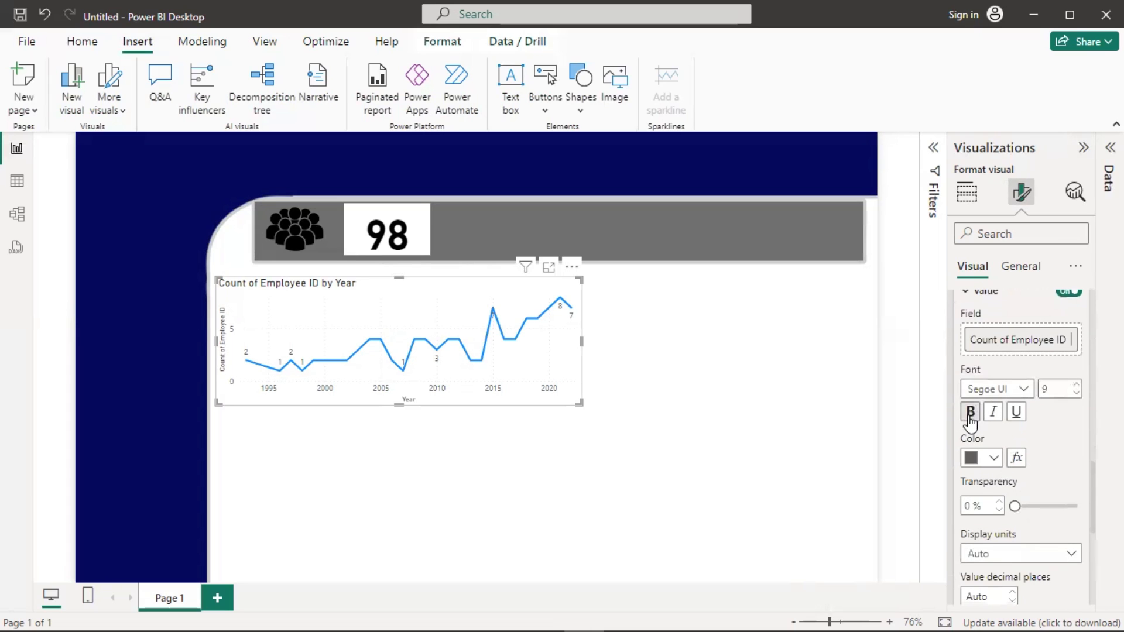
click(1077, 387)
click(1077, 387)
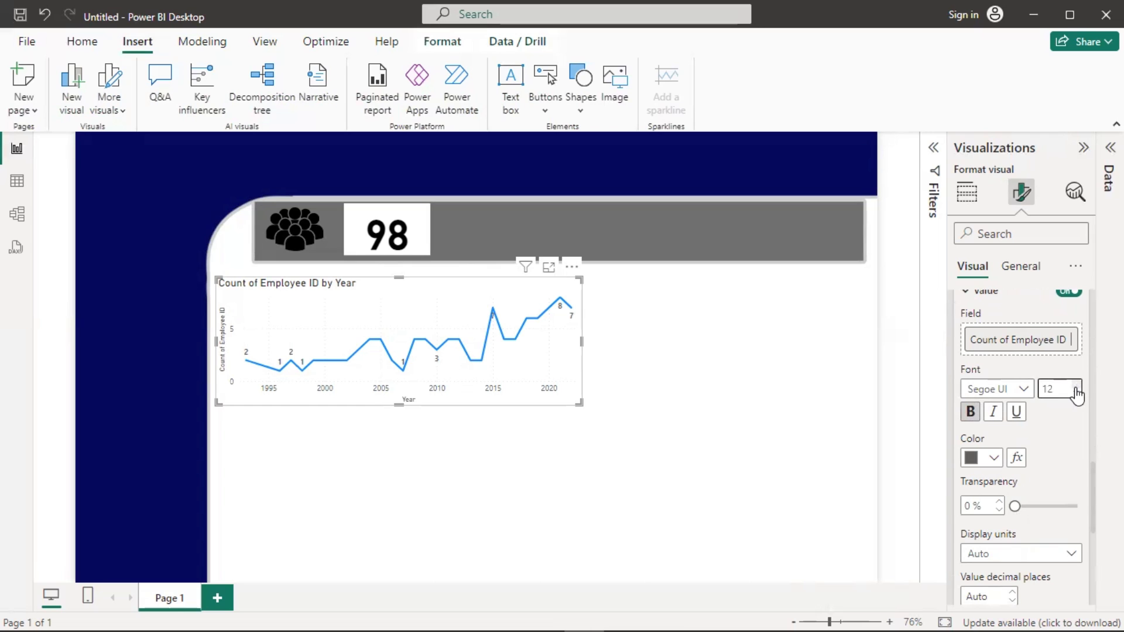
click(970, 458)
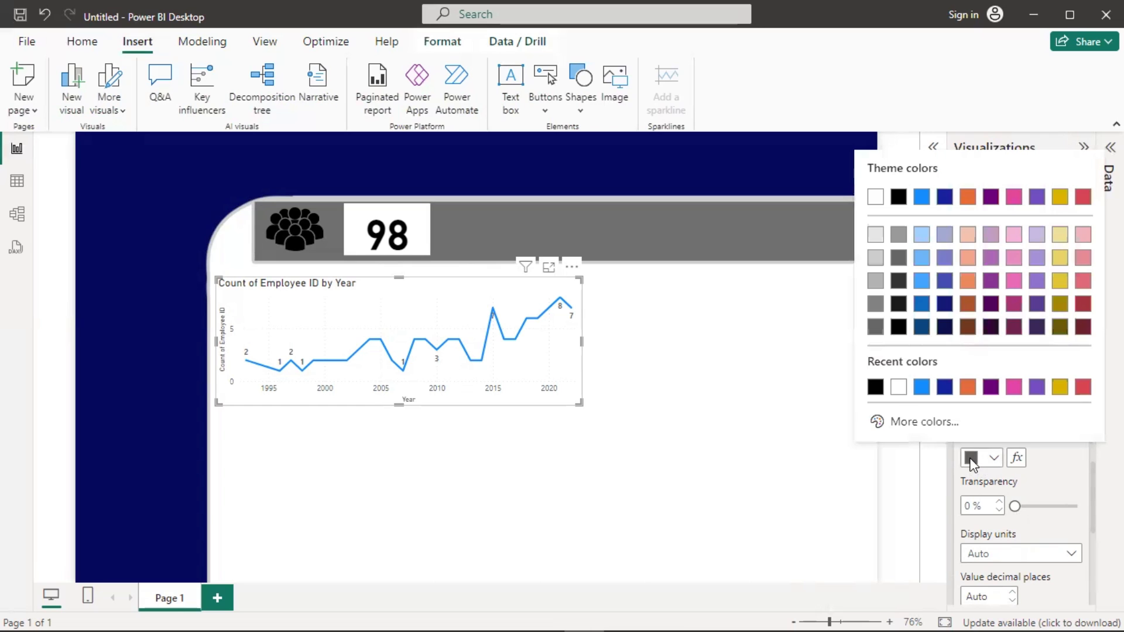
click(875, 387)
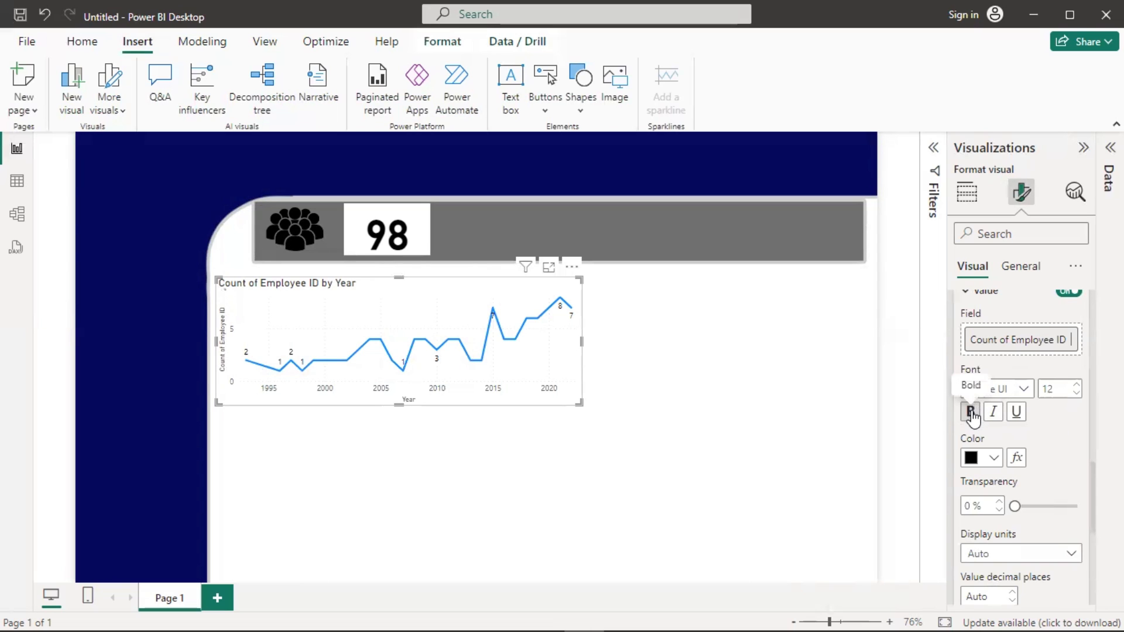
click(1078, 384)
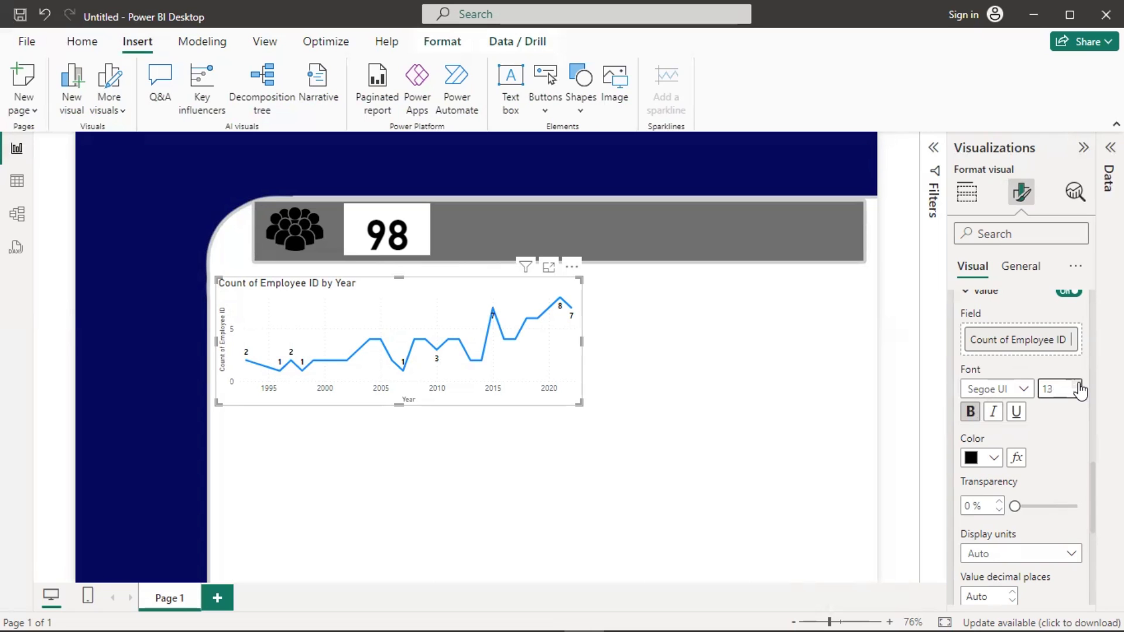
scroll(1010, 498, down, 2)
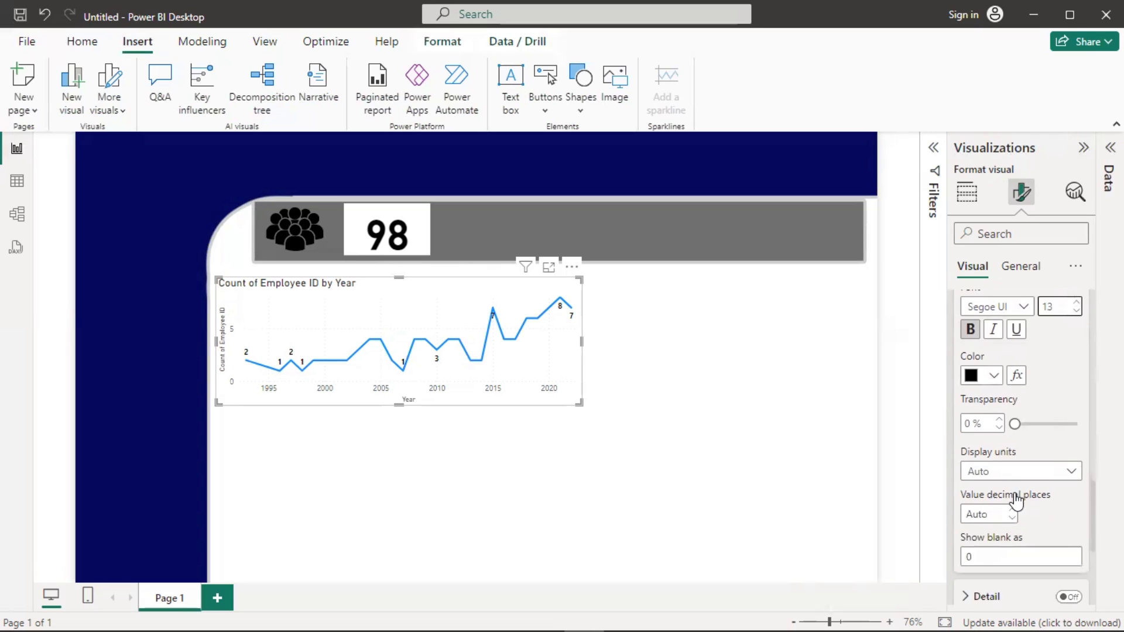
scroll(1017, 497, up, 4)
scroll(1017, 498, up, 2)
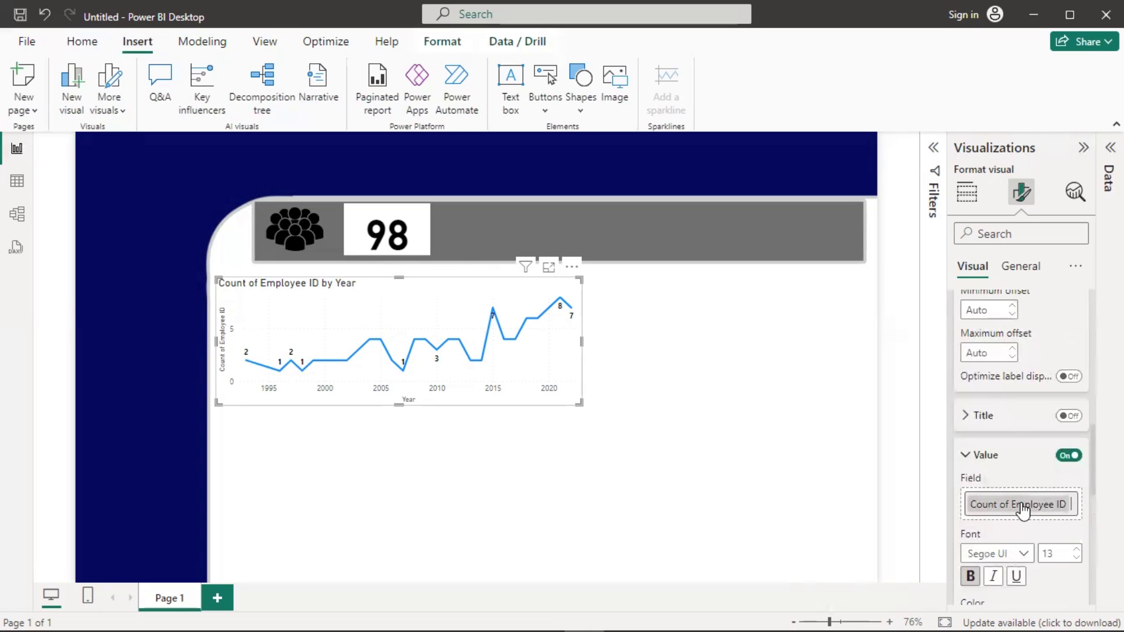
- Check how Employee ID is summarized in the line chart's data labels and on its Y-axis
click(1022, 507)
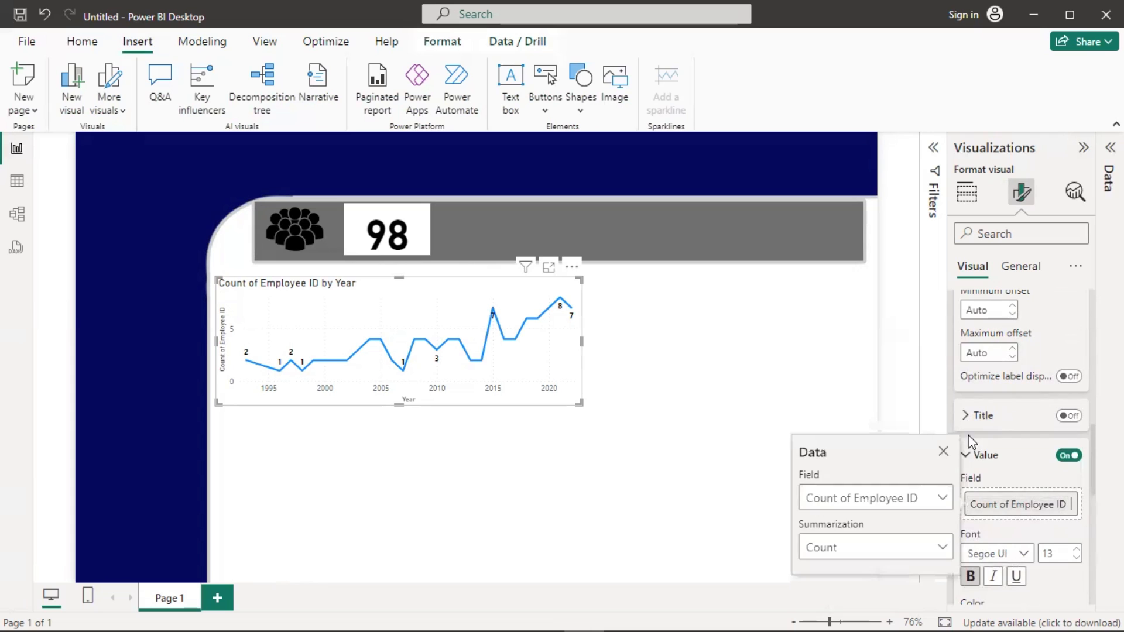
click(965, 455)
scroll(969, 387, up, 3)
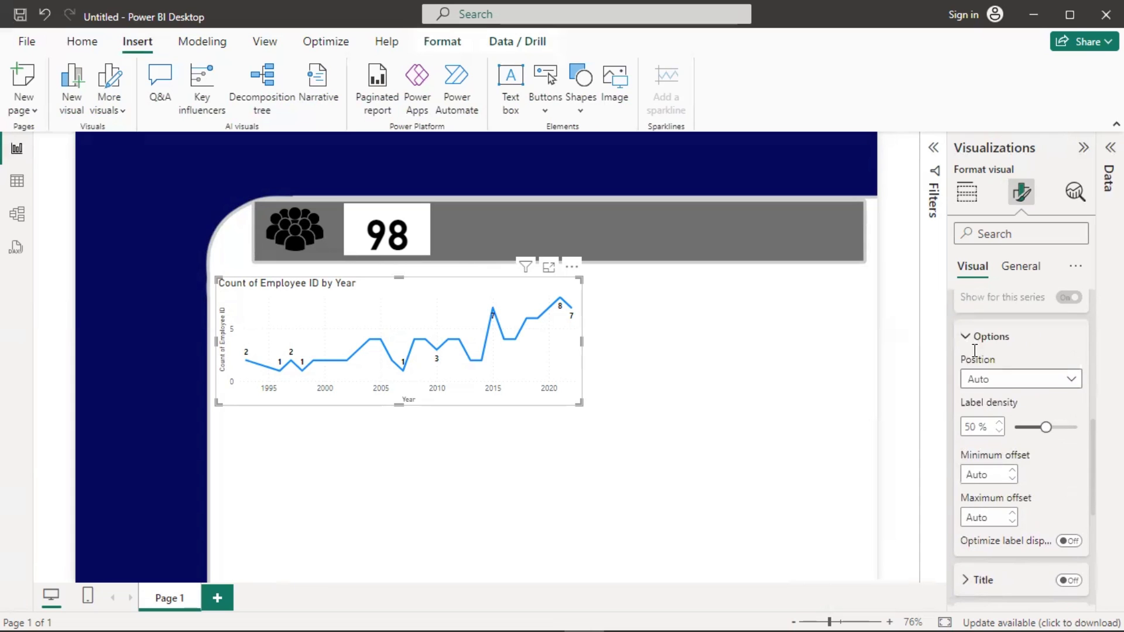
click(967, 337)
scroll(966, 445, up, 5)
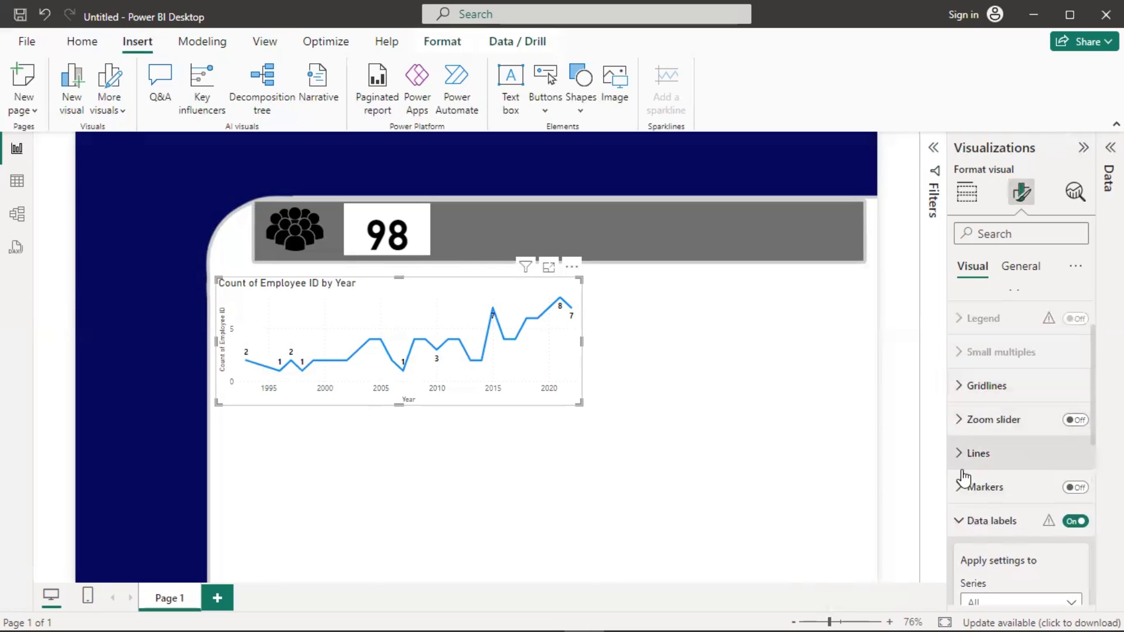
scroll(960, 468, down, 2)
click(958, 441)
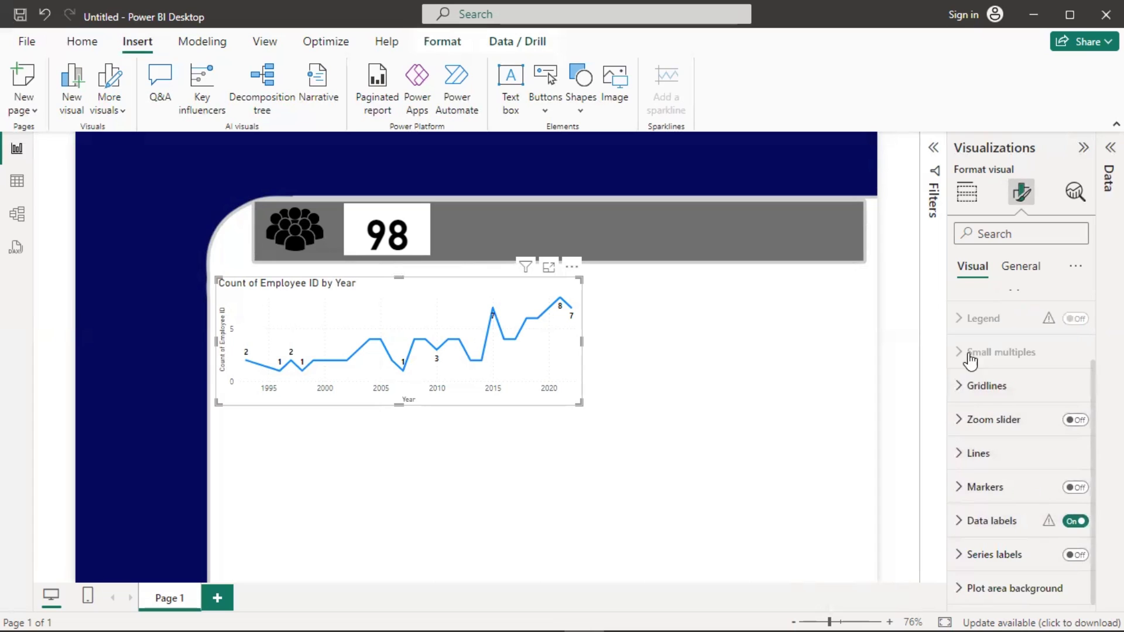
scroll(999, 337, up, 2)
scroll(998, 337, up, 1)
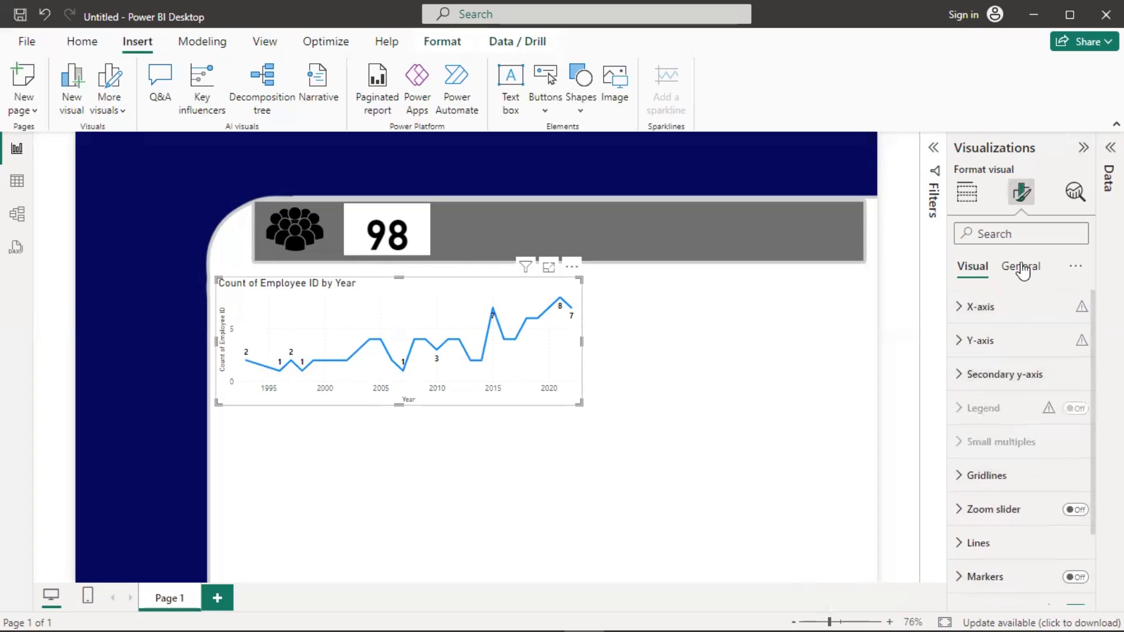
click(968, 197)
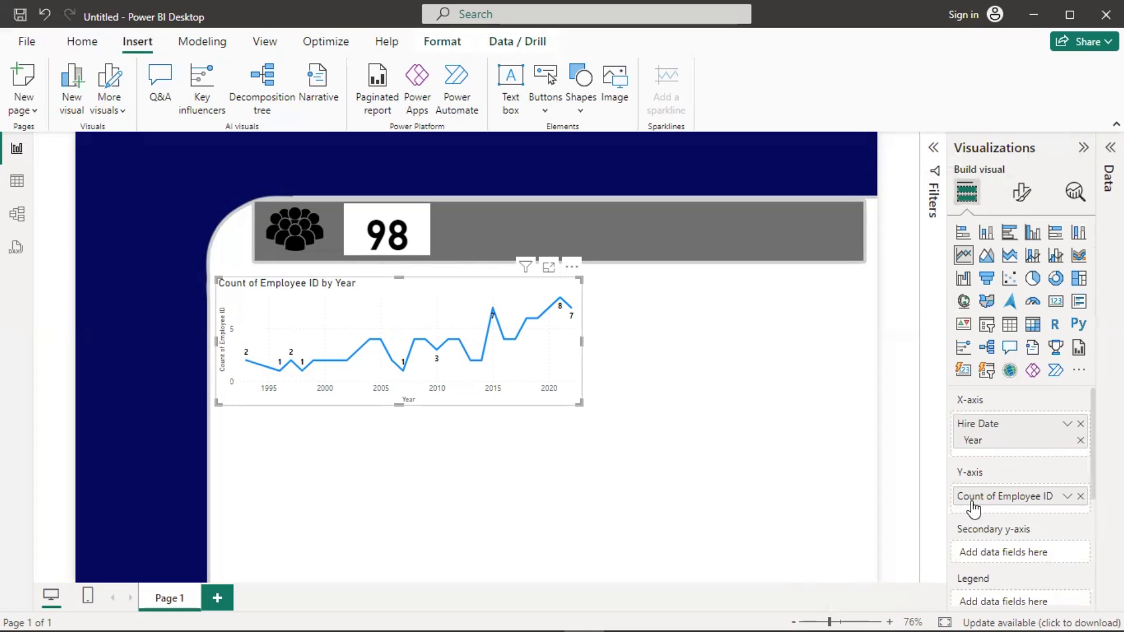
click(1067, 496)
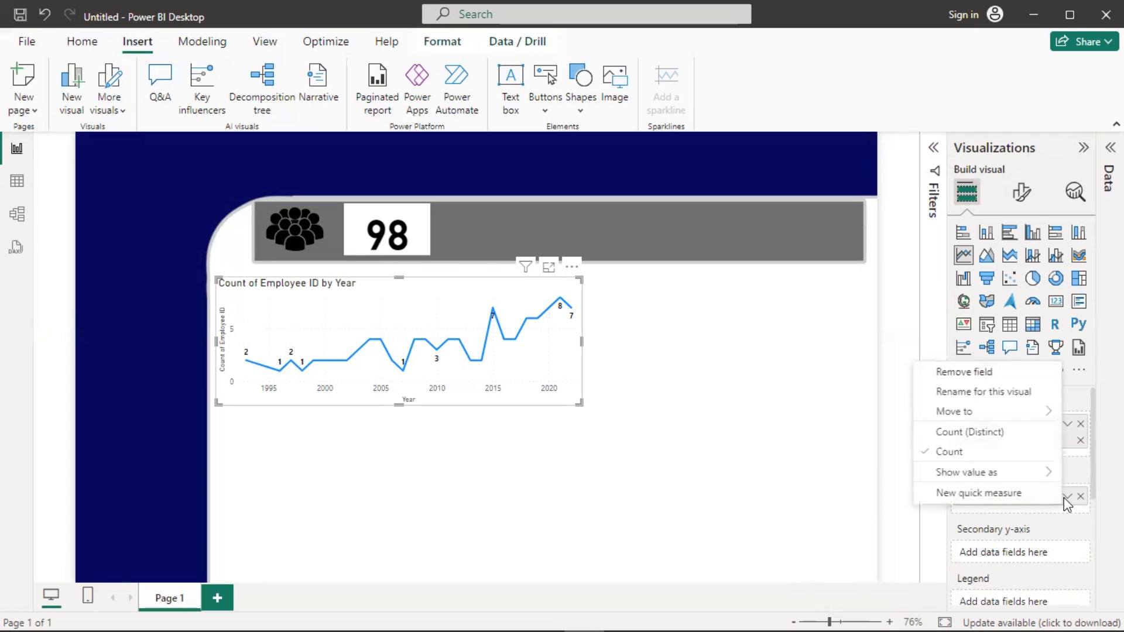
click(968, 454)
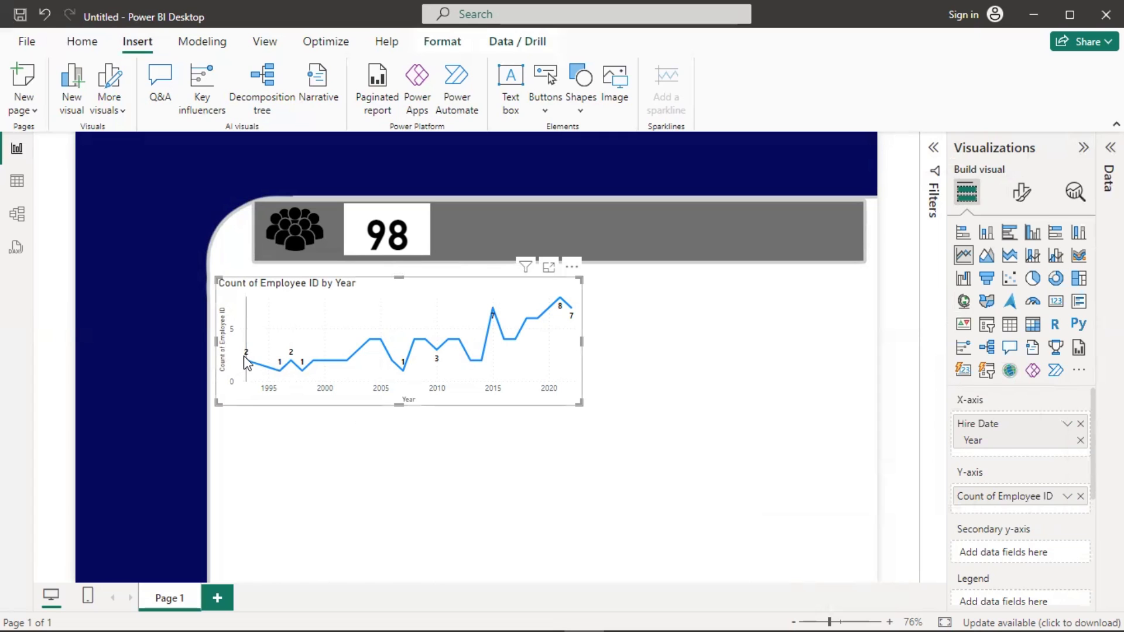
mouse_move(246, 363)
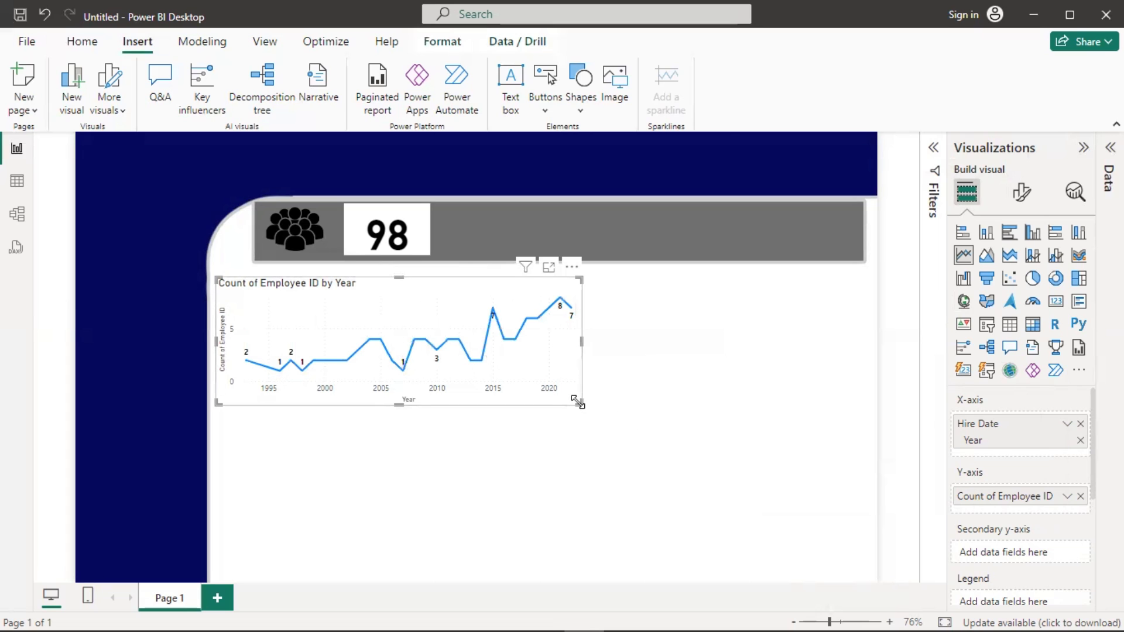
- Make the line chart narrower and slightly taller, and turn off its X-axis title
drag(578, 404, 466, 426)
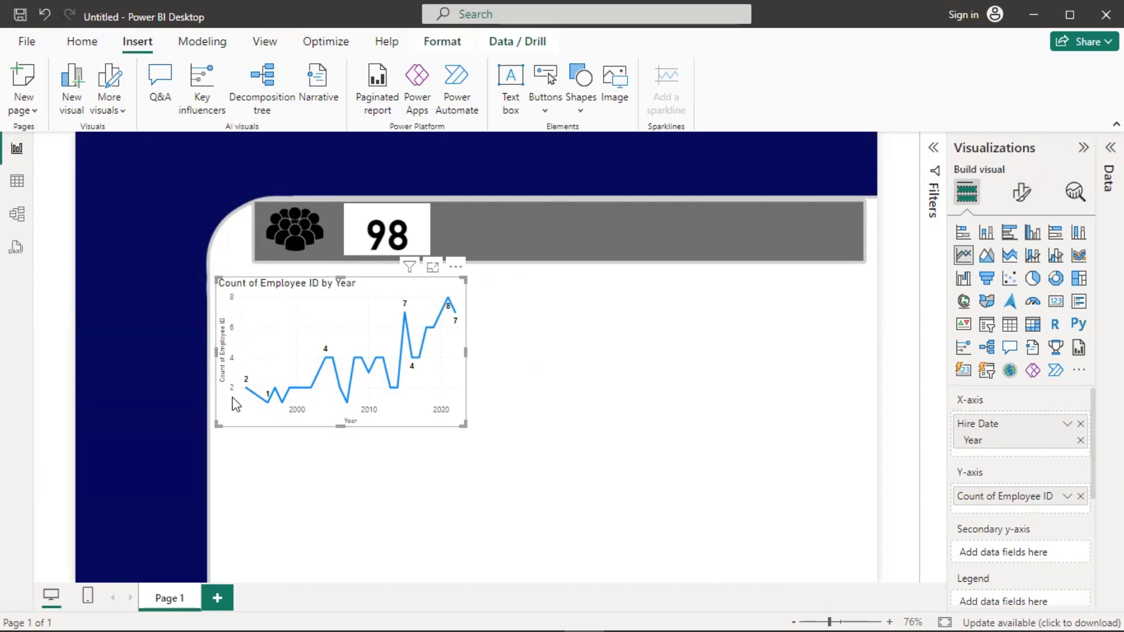
click(1022, 192)
click(965, 318)
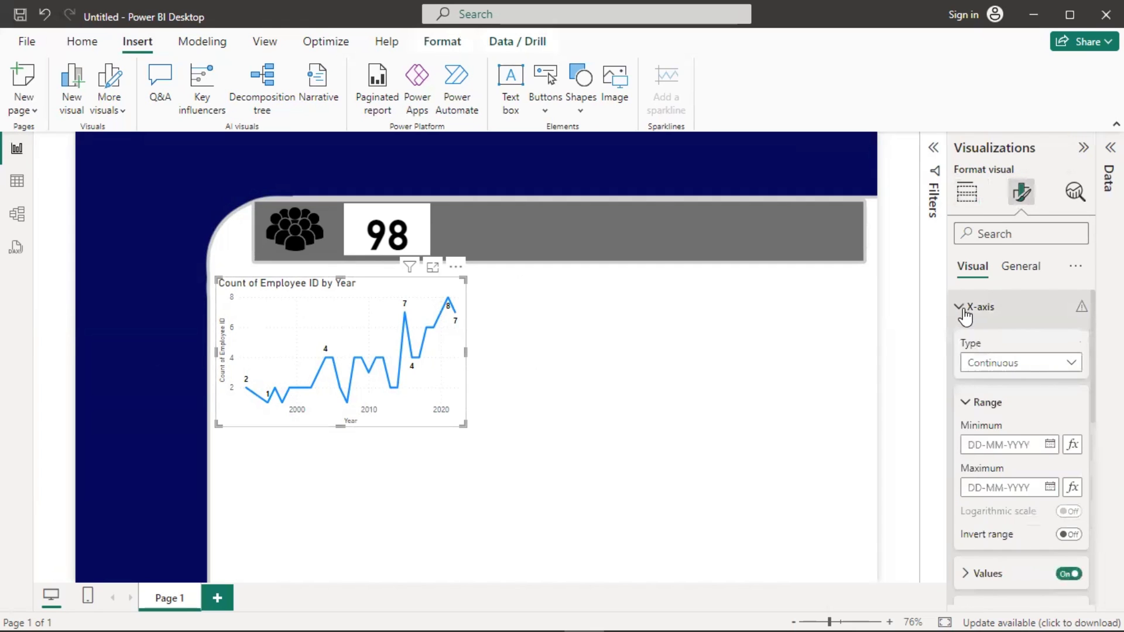
scroll(1024, 386, down, 5)
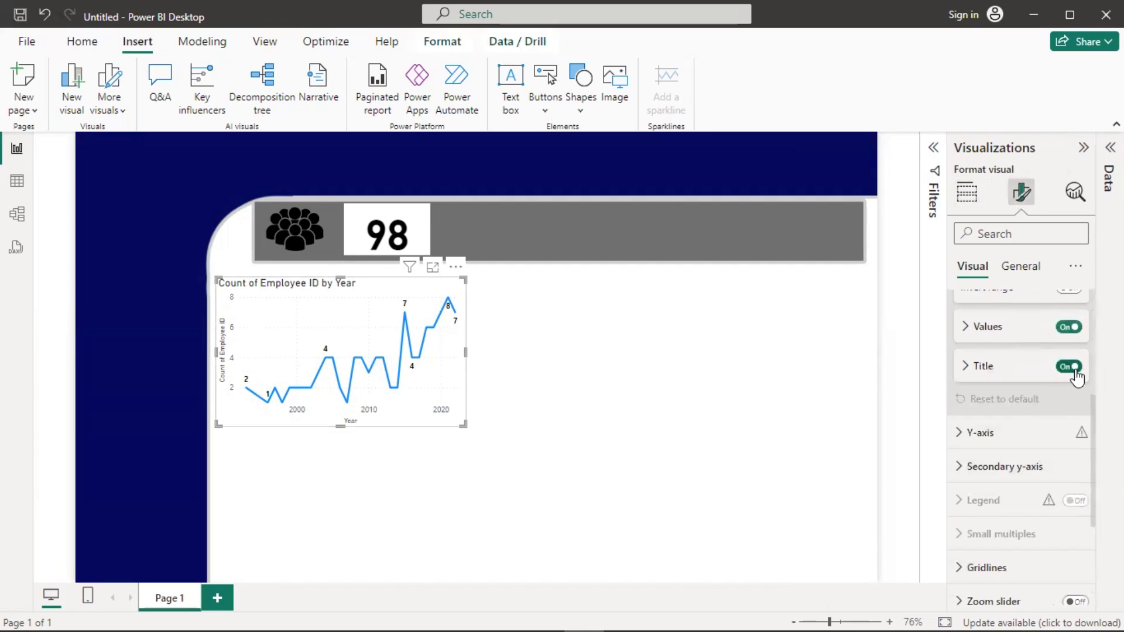
click(1074, 368)
- Format the line chart's X-axis year values as bold black text in font size 12
click(964, 326)
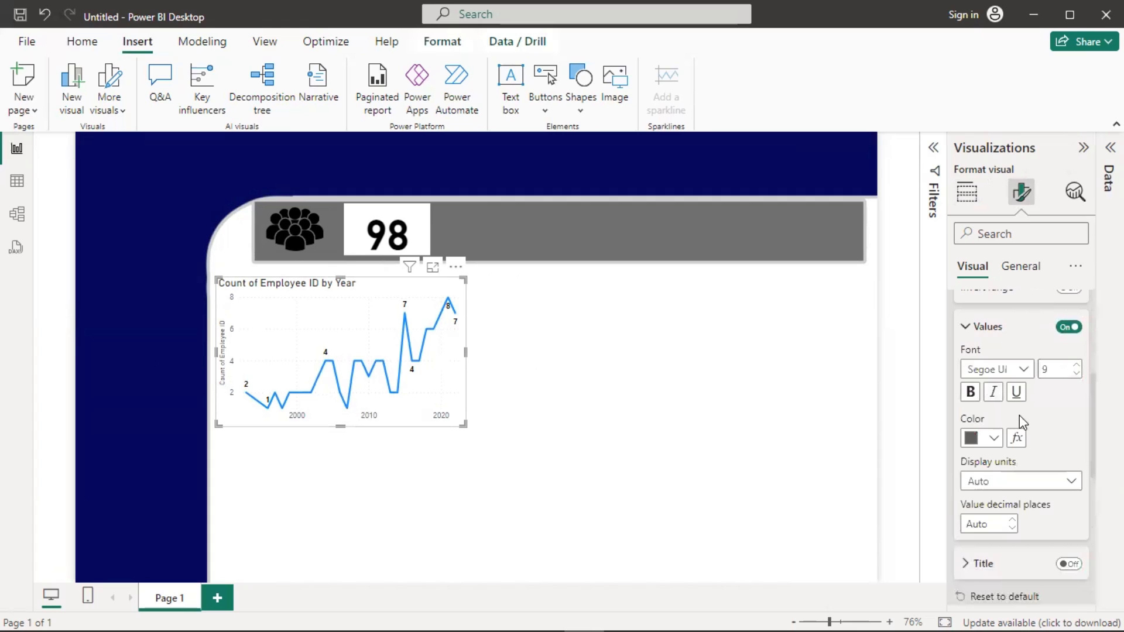
click(1079, 367)
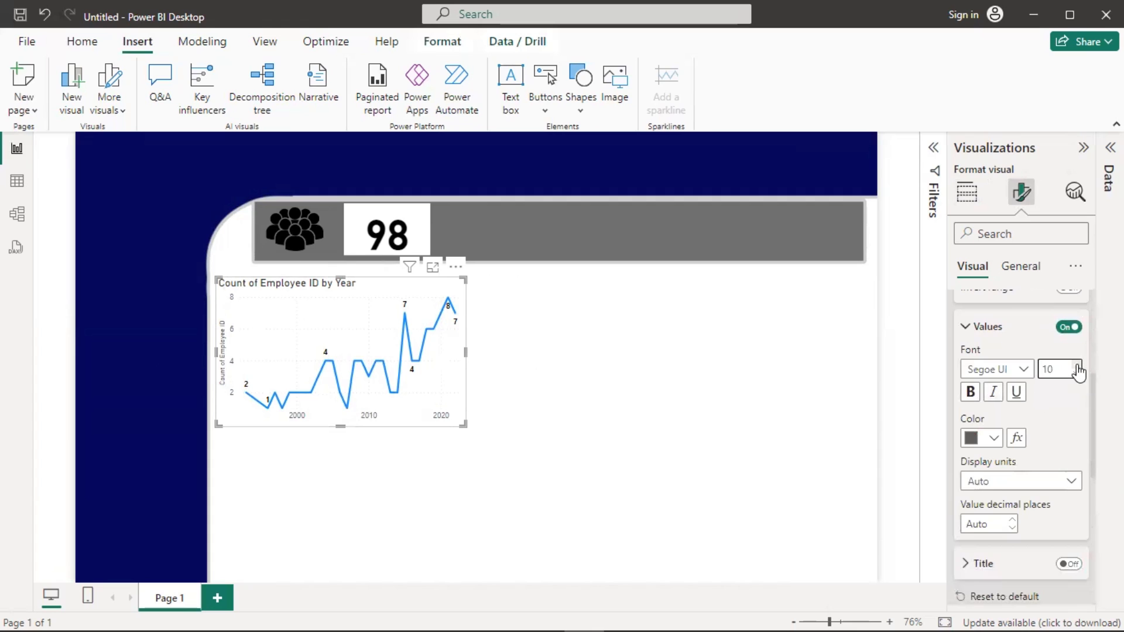
click(973, 440)
click(875, 368)
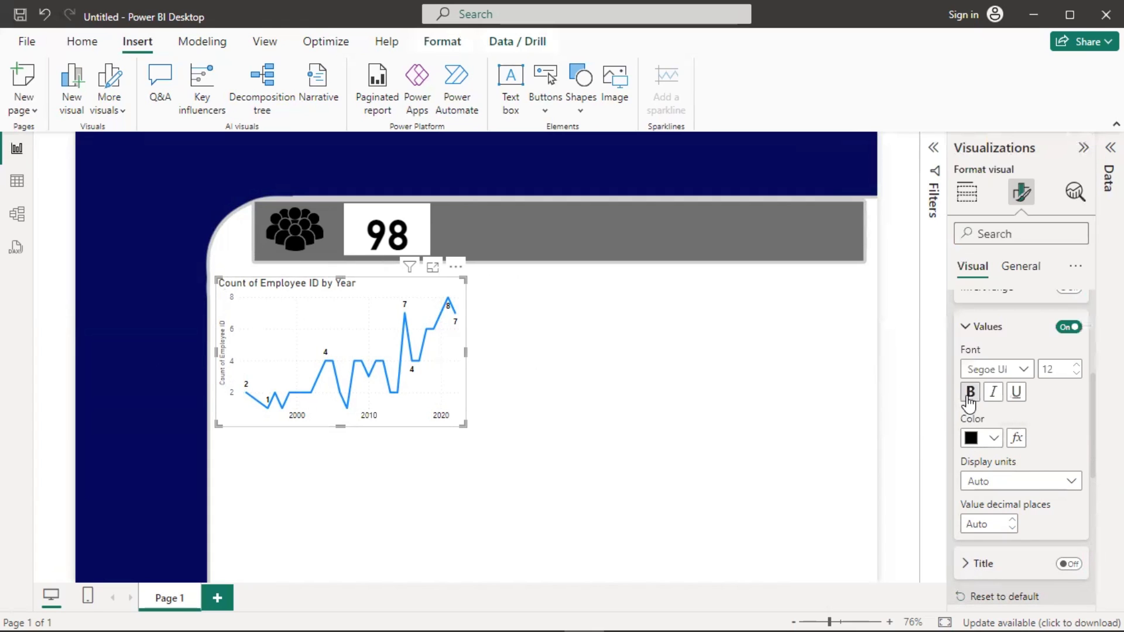
click(971, 393)
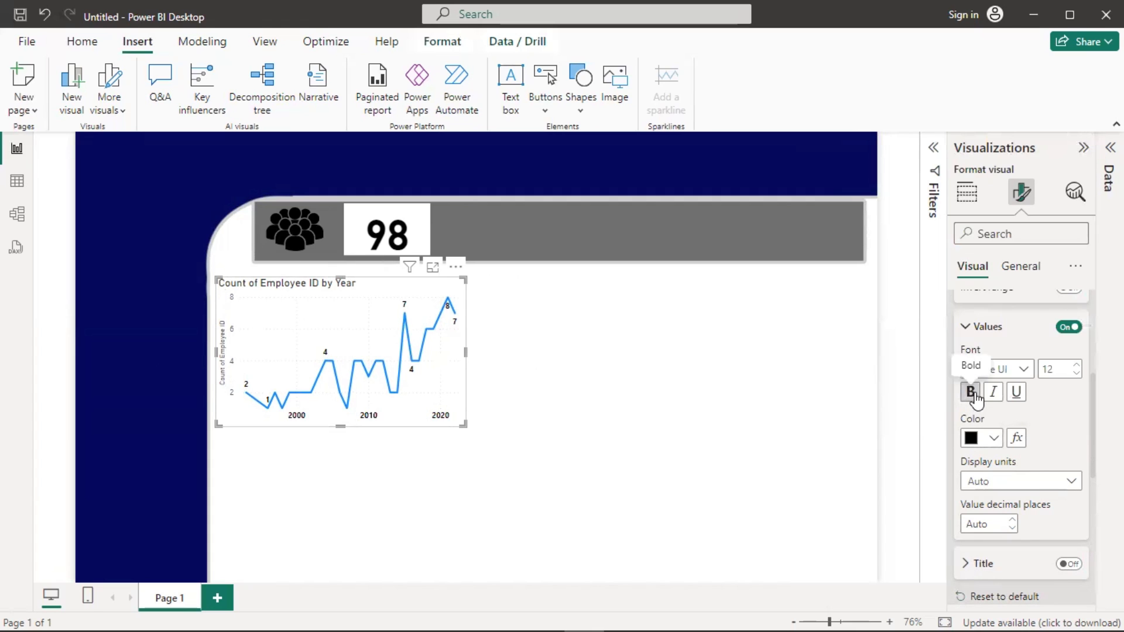
click(966, 327)
click(968, 367)
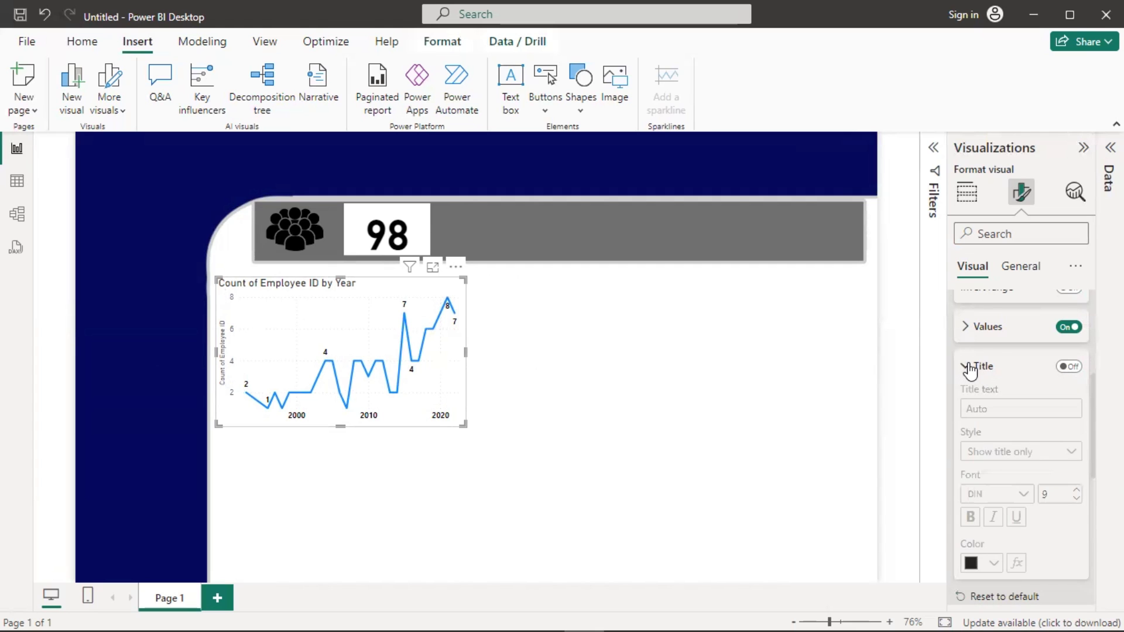
click(967, 366)
scroll(977, 374, up, 2)
scroll(979, 410, down, 2)
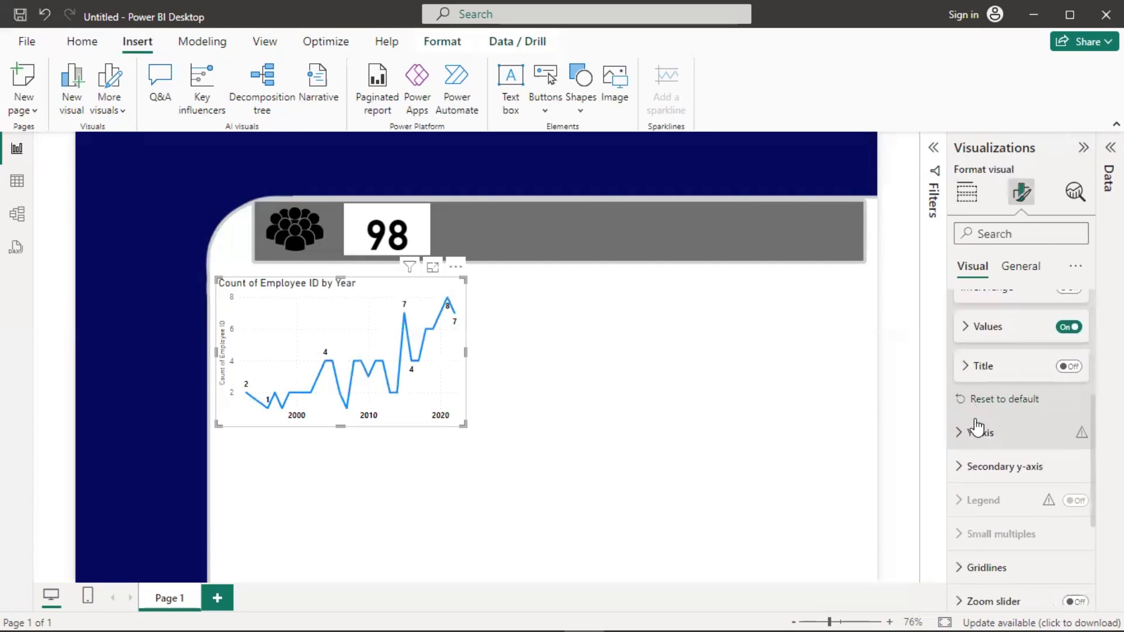
scroll(975, 418, up, 3)
click(969, 402)
scroll(977, 425, down, 2)
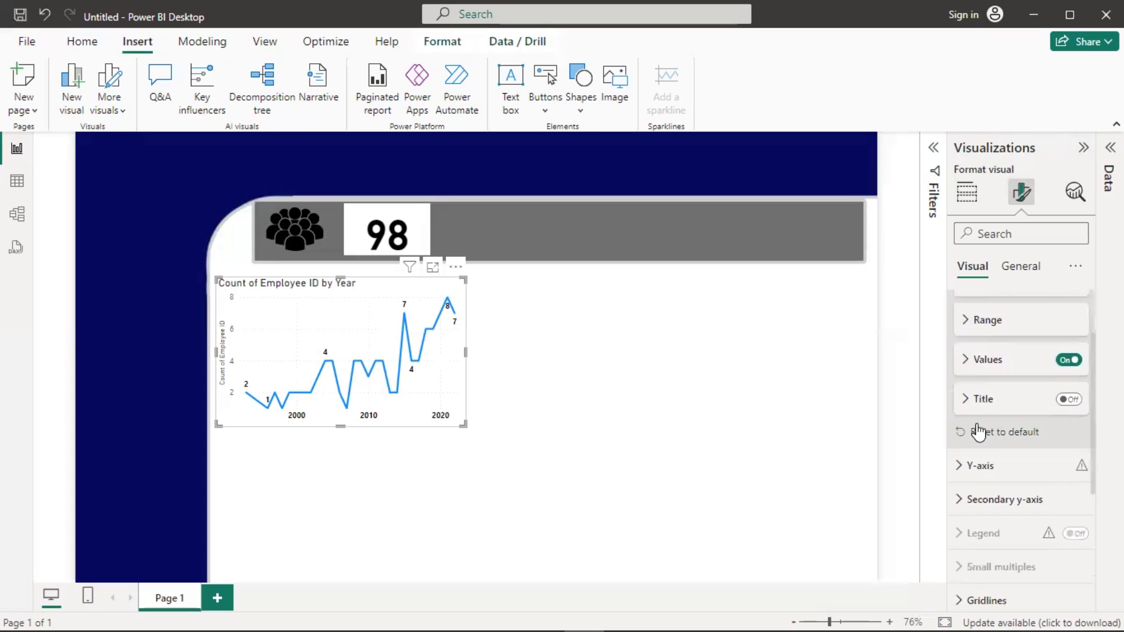
- Turn off the line chart's Y-axis title
click(969, 468)
scroll(984, 456, down, 3)
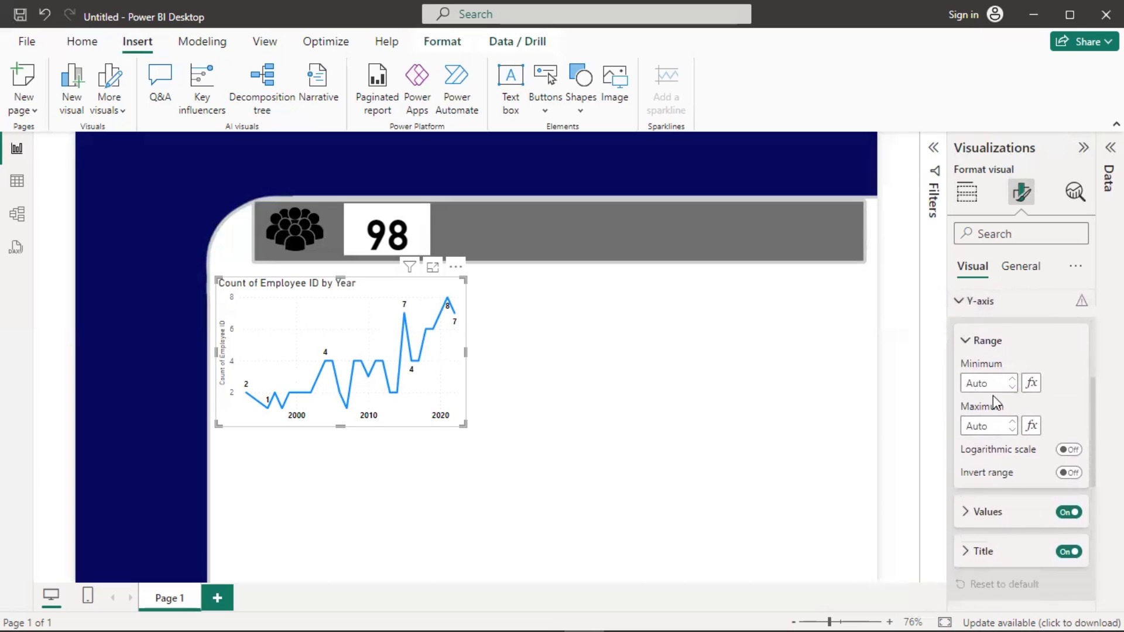
scroll(1011, 445, down, 3)
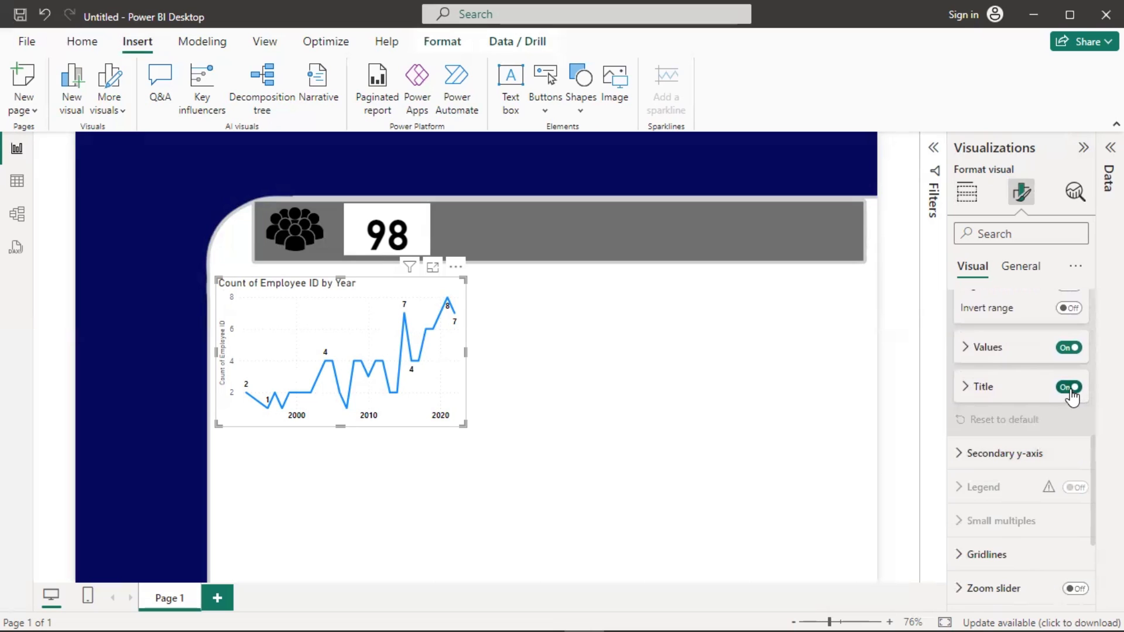
click(1070, 388)
- Format the line chart's Y-axis values as bold black text in font size 13
click(964, 347)
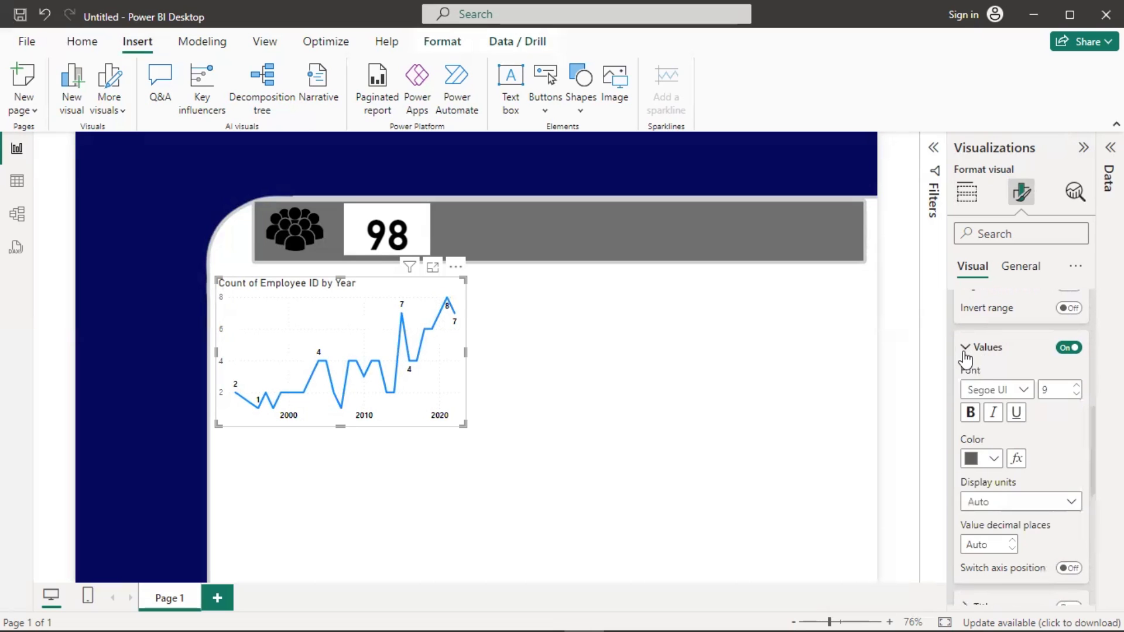
click(1076, 386)
click(1077, 386)
click(971, 412)
click(971, 460)
click(971, 460)
click(971, 459)
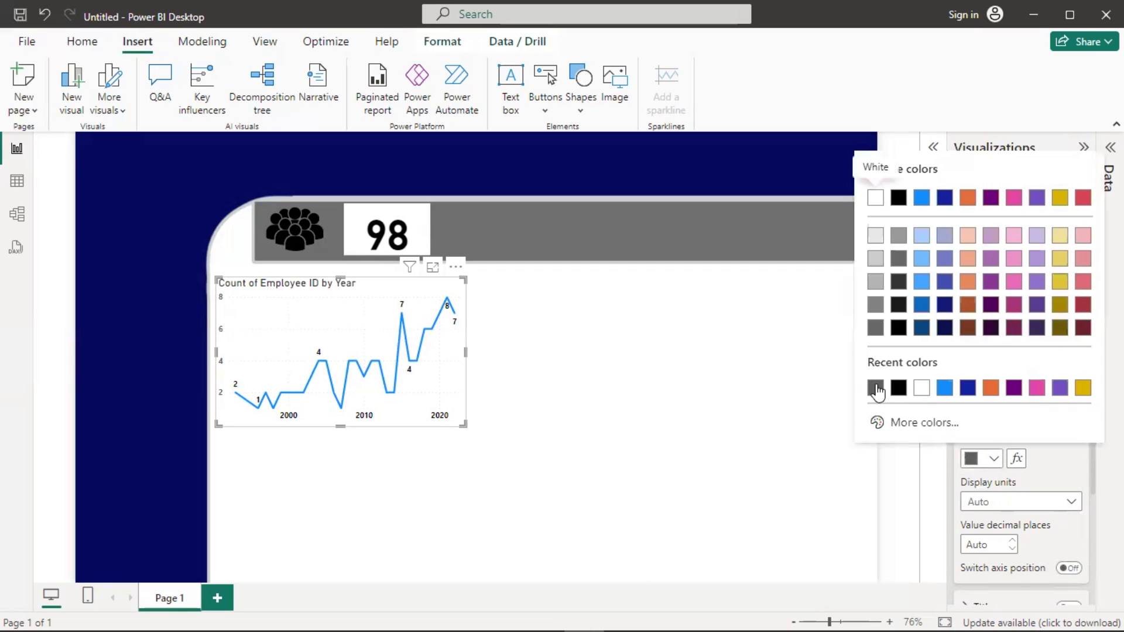
click(896, 388)
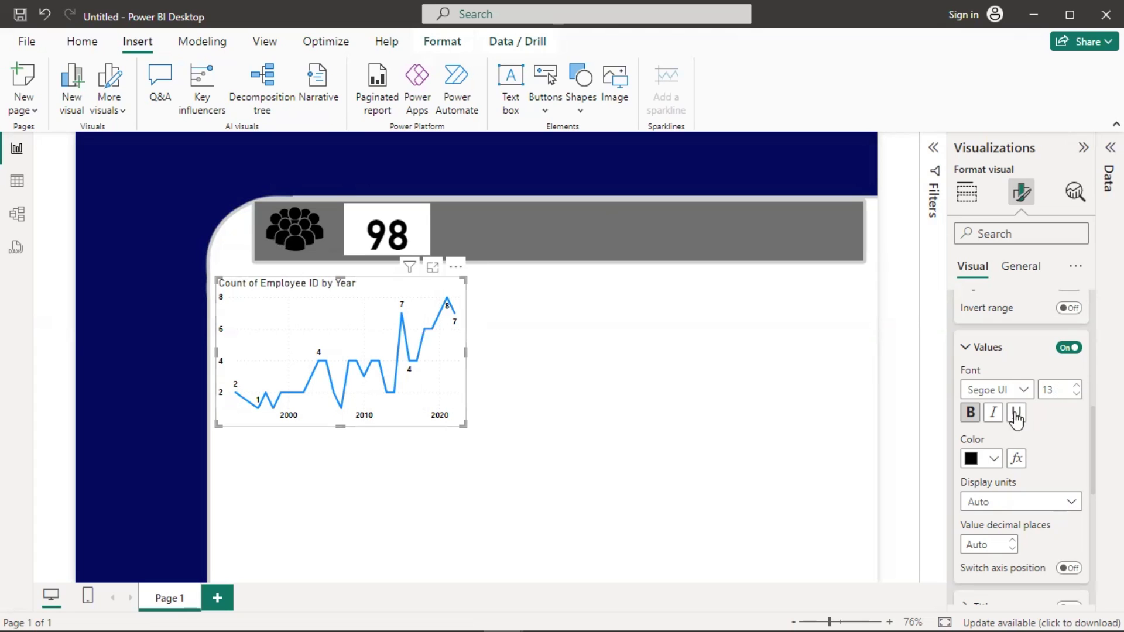
scroll(1000, 382, up, 2)
scroll(972, 480, up, 2)
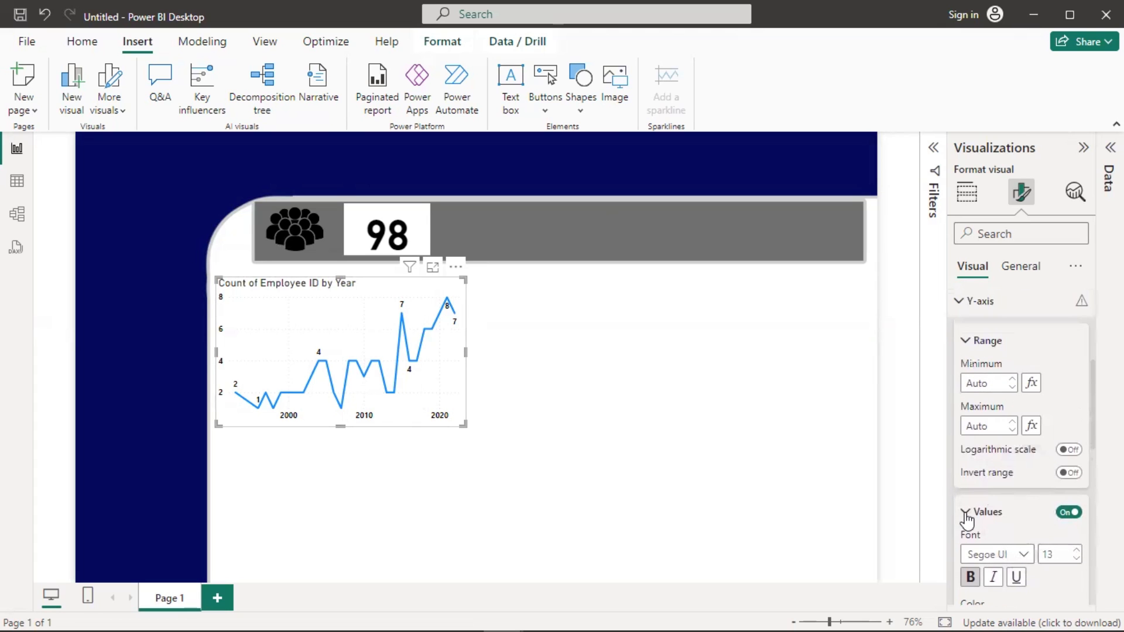
- Replace the line chart's title text with "Employe count Year on Year"
click(964, 512)
click(965, 346)
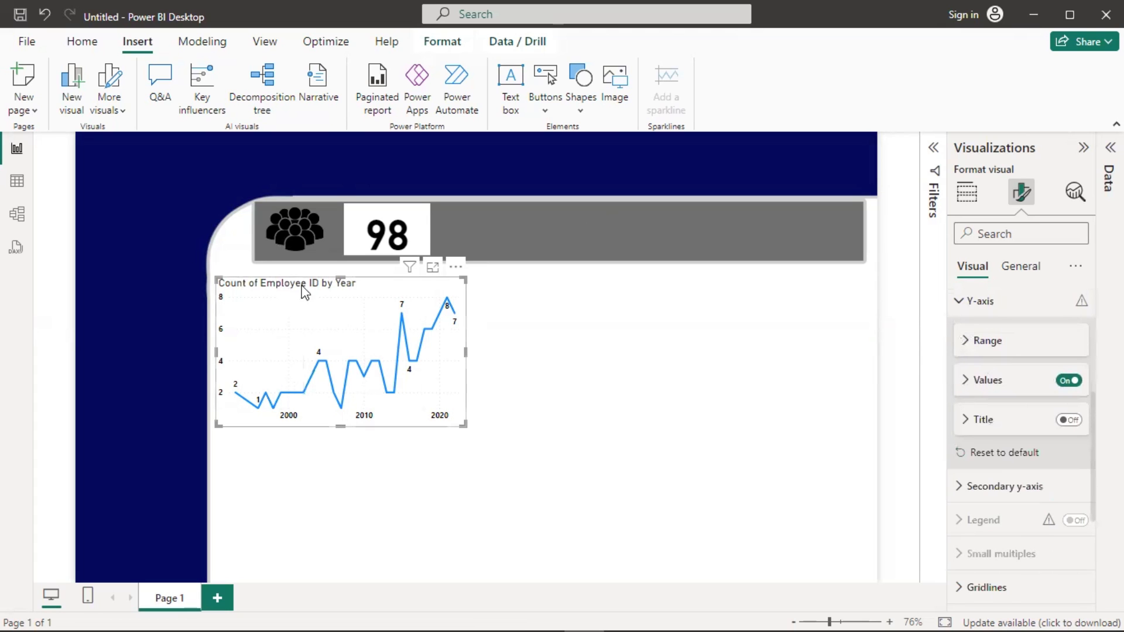
scroll(1007, 316, up, 4)
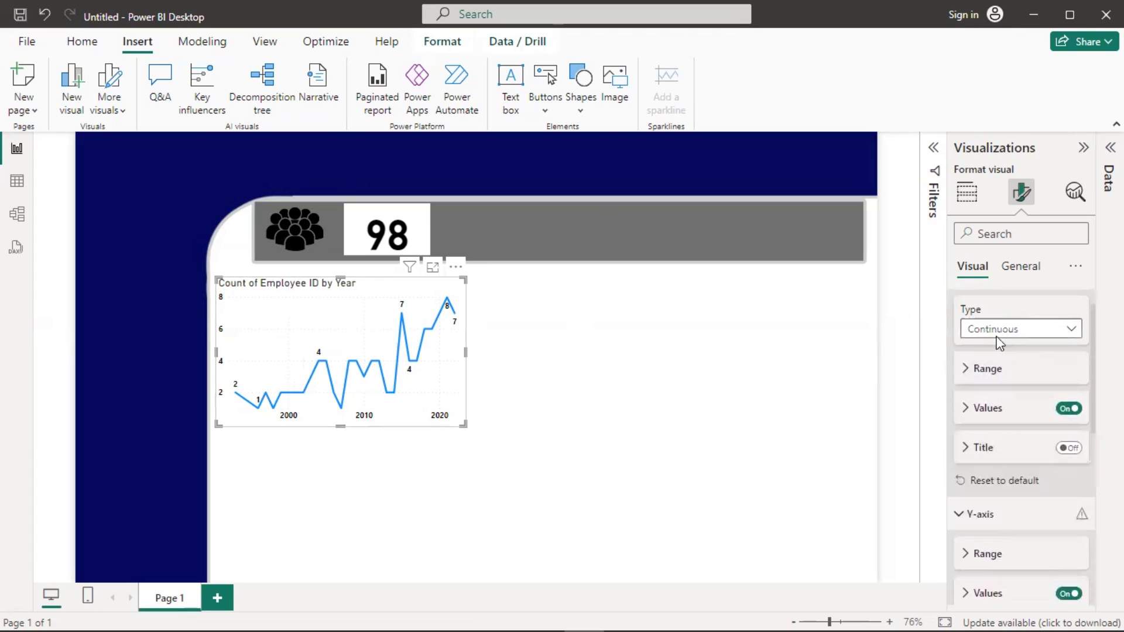
click(1015, 270)
click(961, 346)
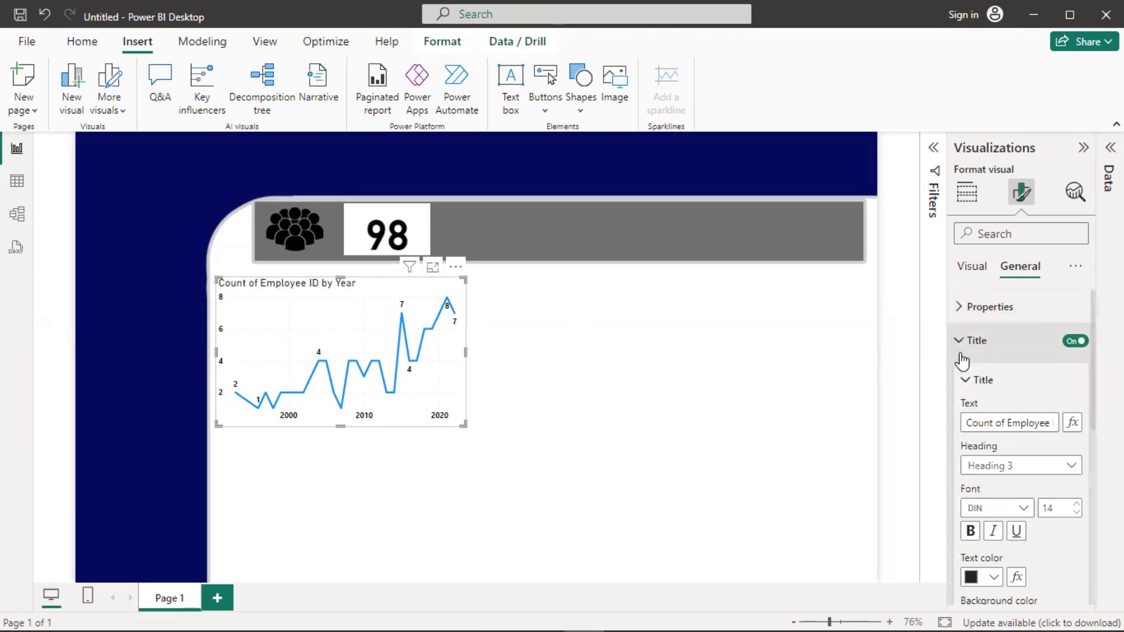
click(1003, 423)
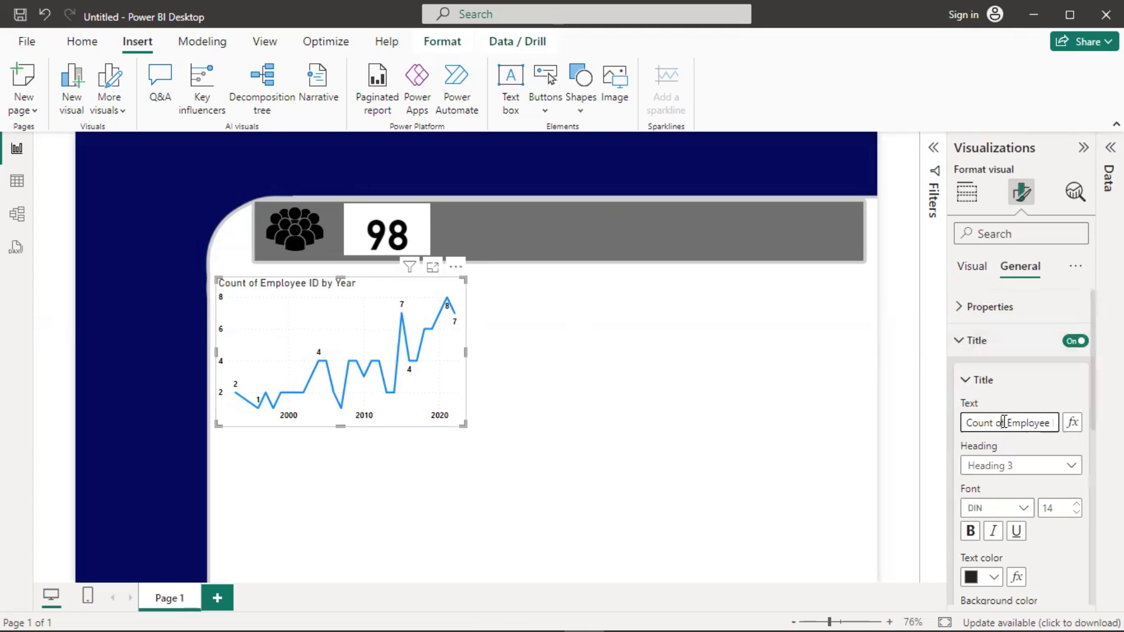
key(ctrl+a)
text(e)
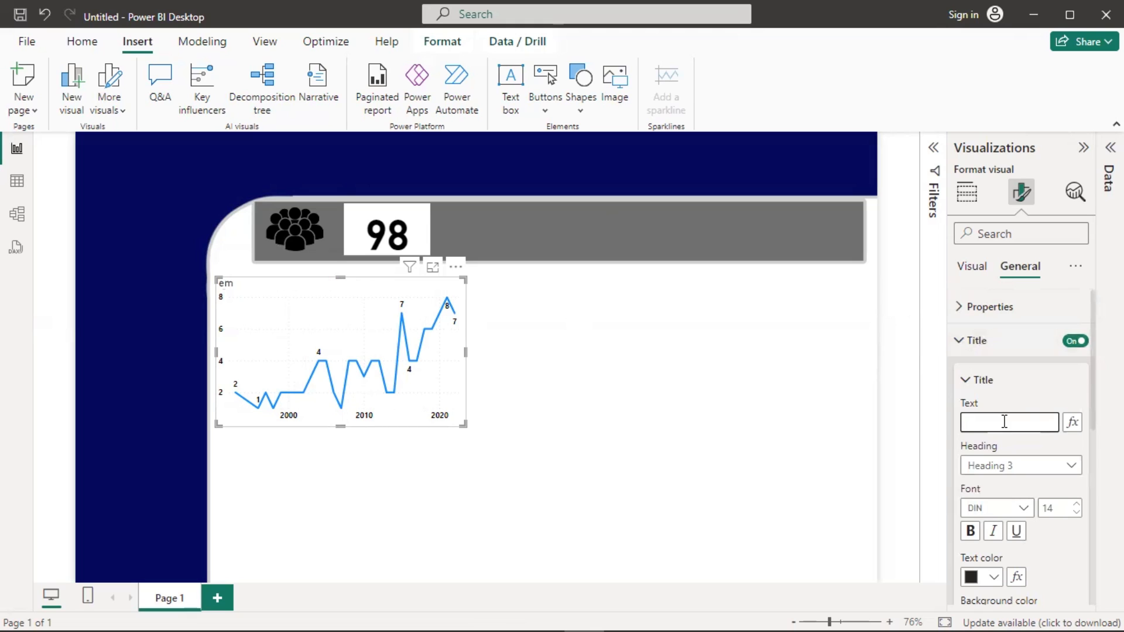
text(W)
key(BackSpace)
text(Employe)
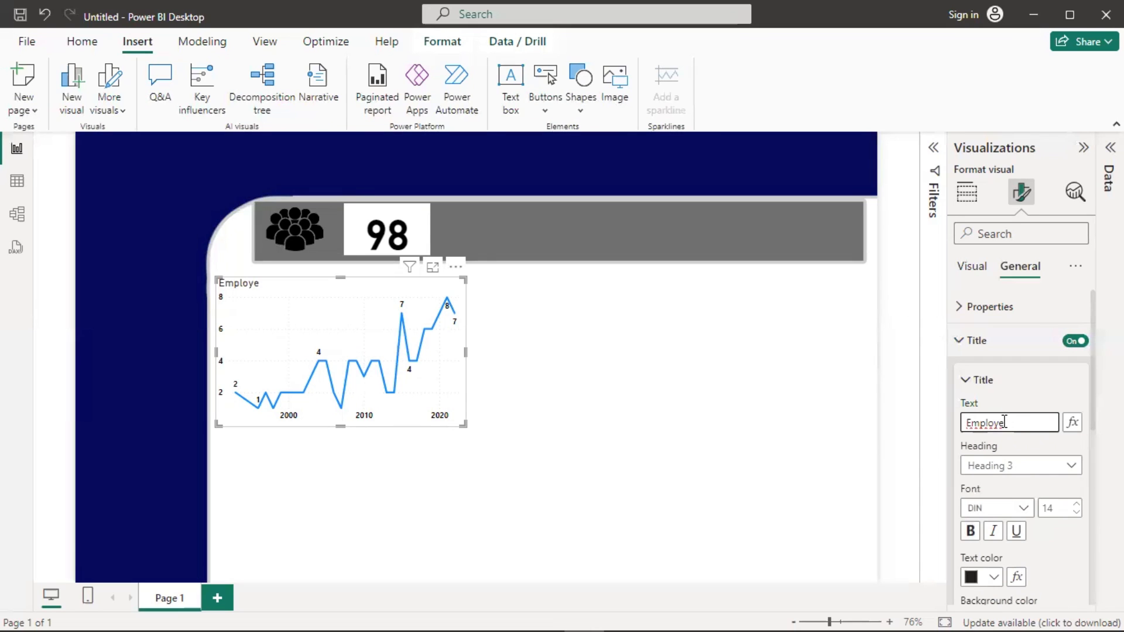
text(ount Ye)
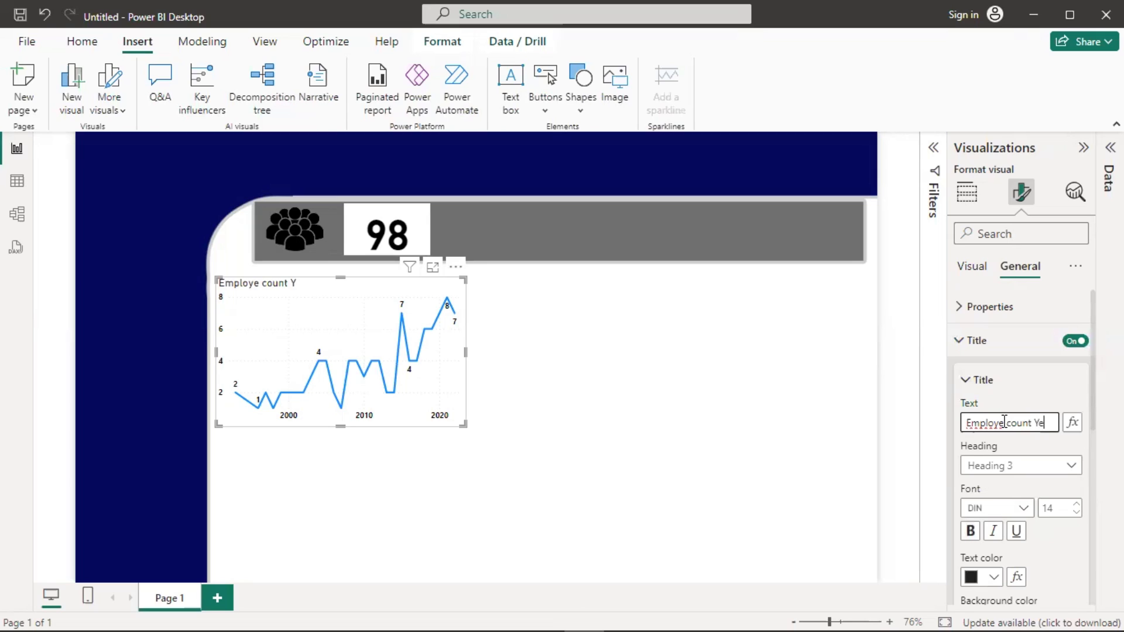
text(ar on)
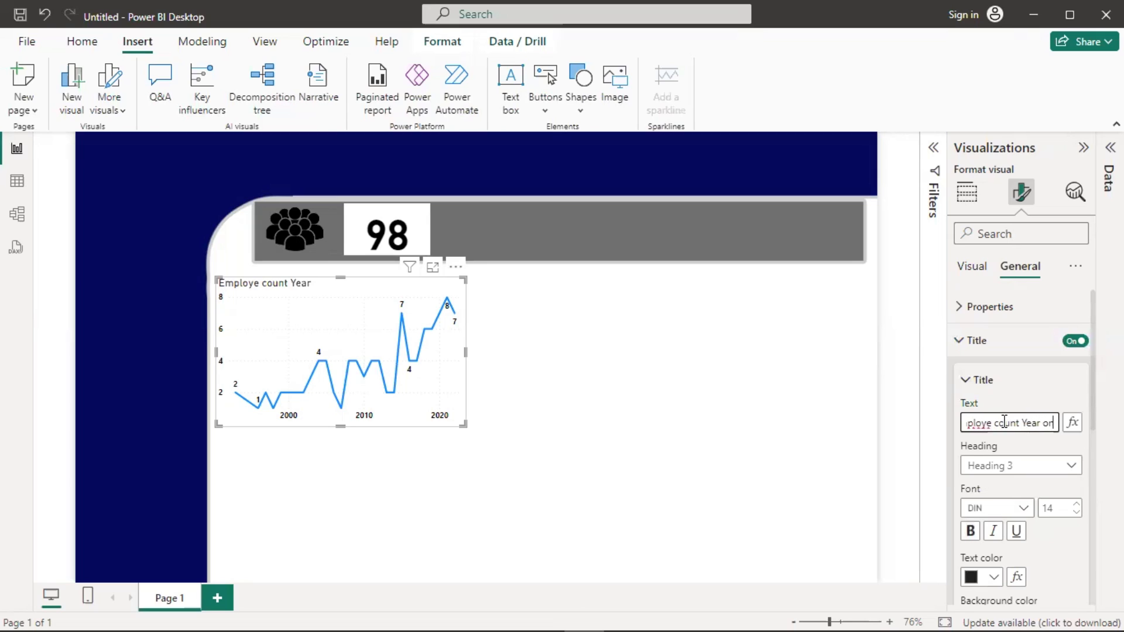
text( T)
key(BackSpace)
text(Year)
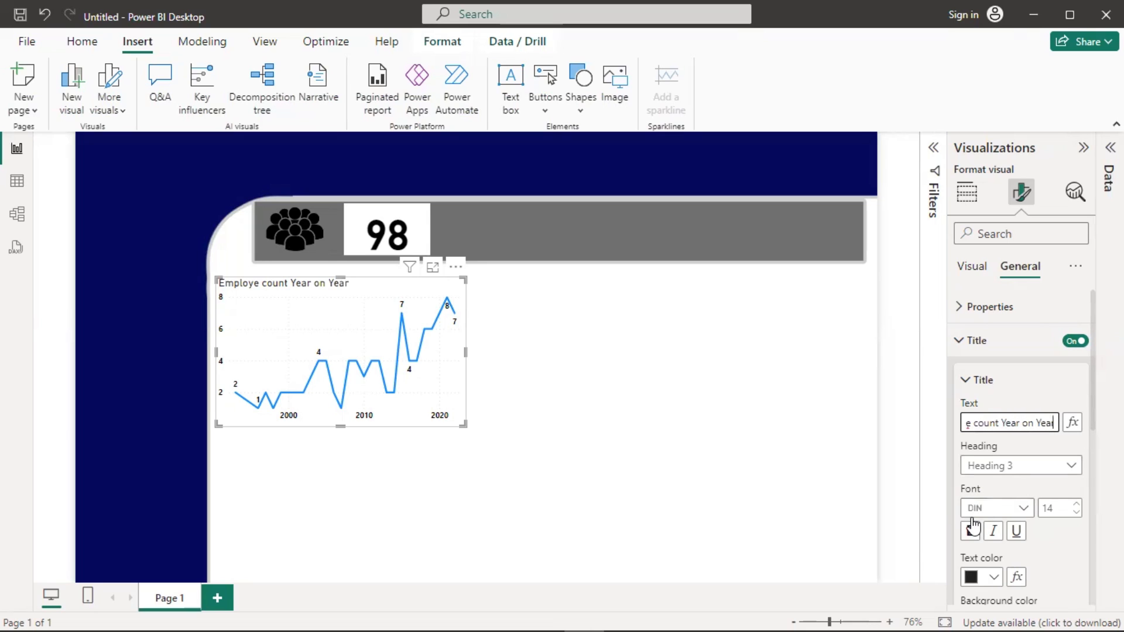
- Centre the line chart's title and give it a dark grey background with white text
scroll(1004, 583, down, 2)
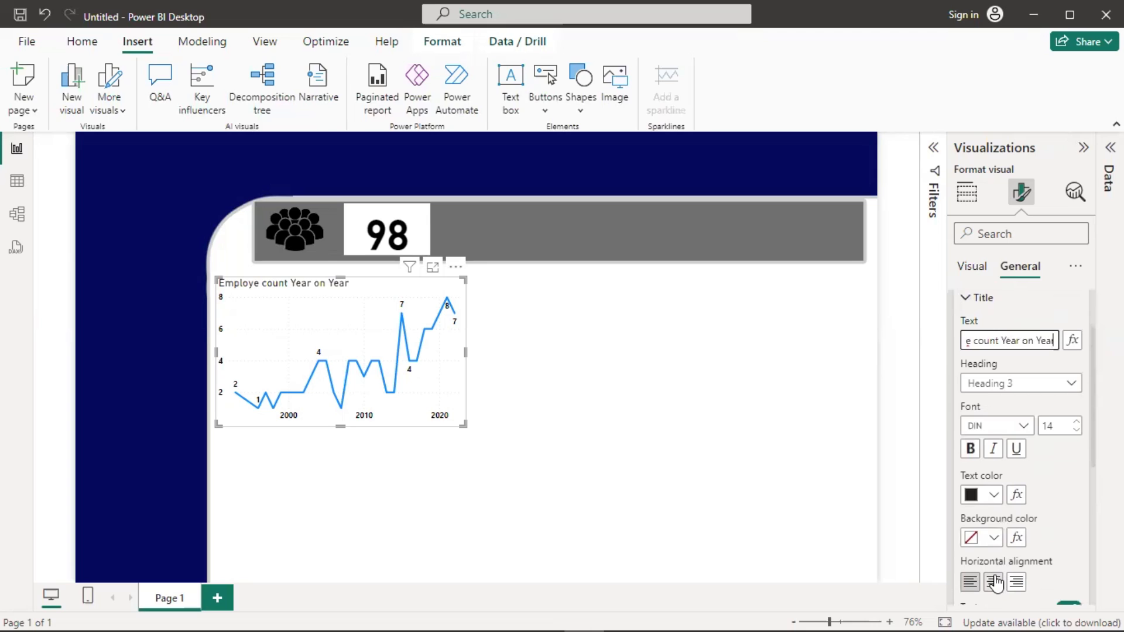
click(993, 582)
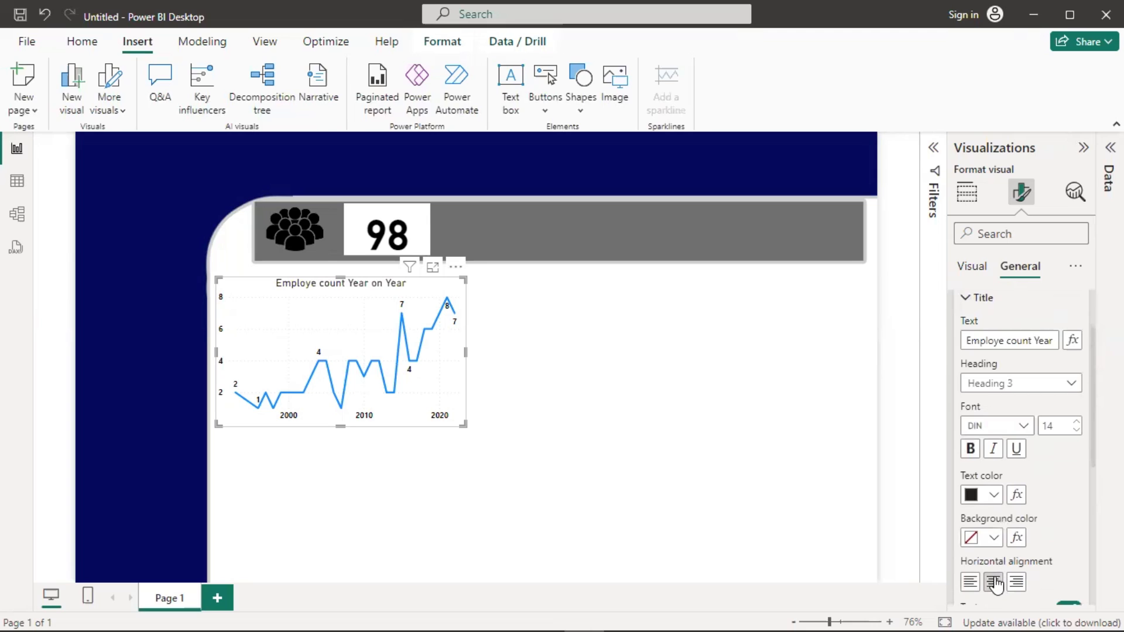
click(973, 537)
click(899, 427)
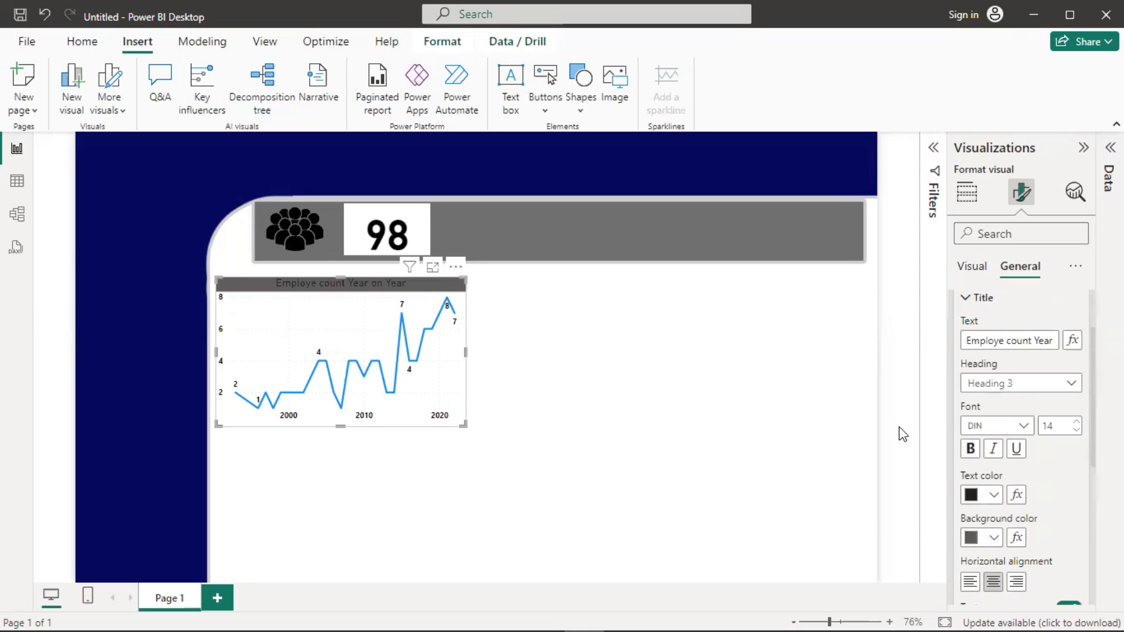
click(973, 497)
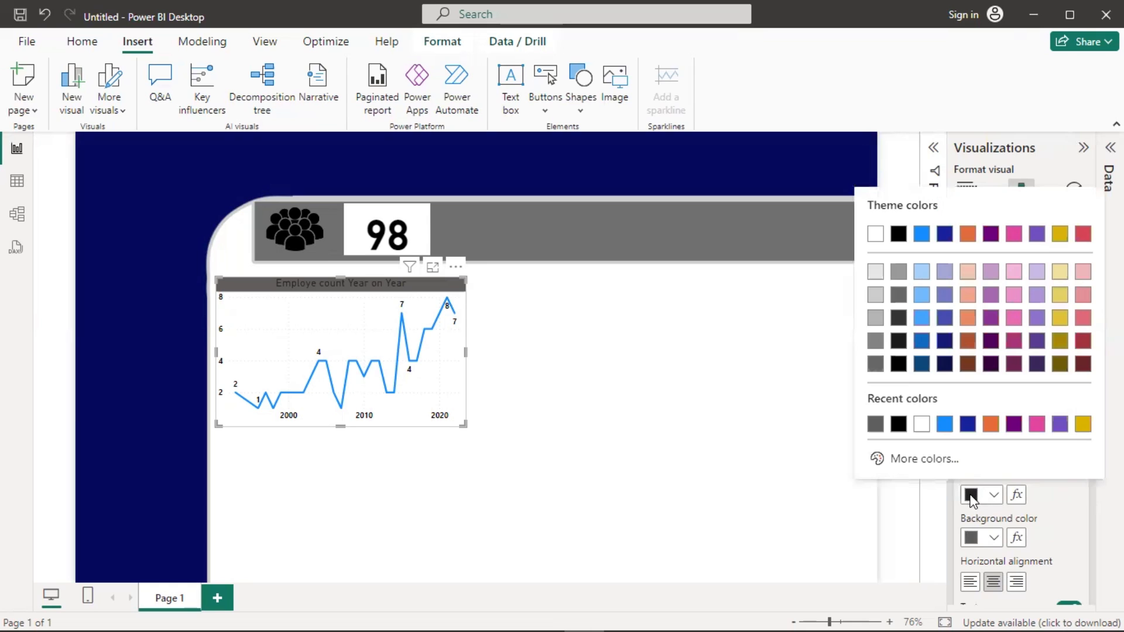
click(873, 244)
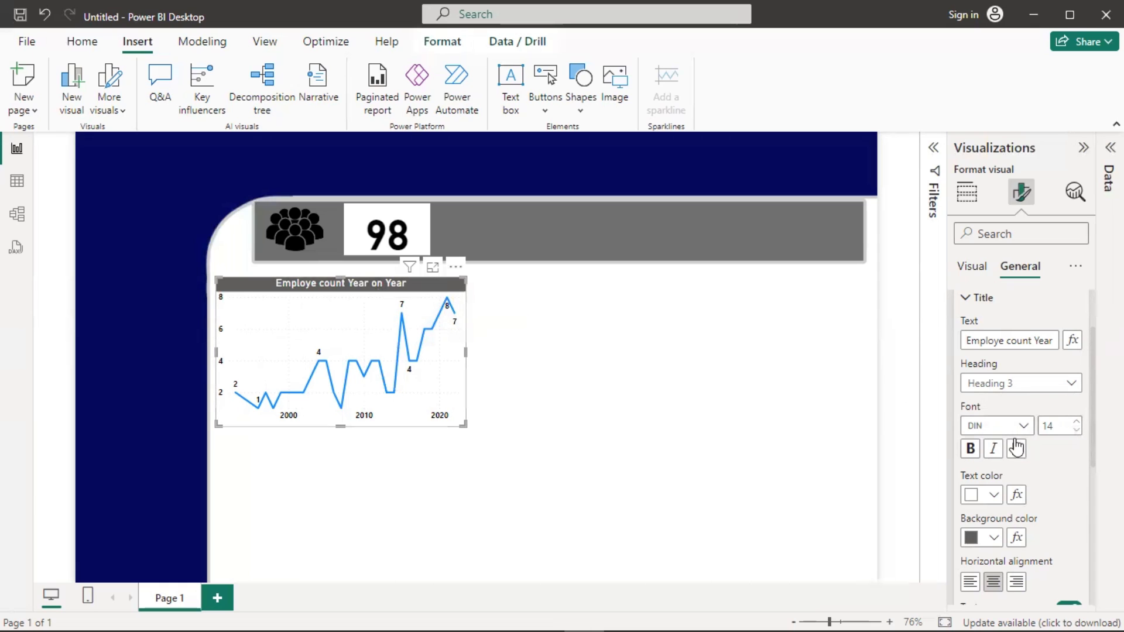
- Set the line chart's title to font size 16 and make it bold
click(1076, 420)
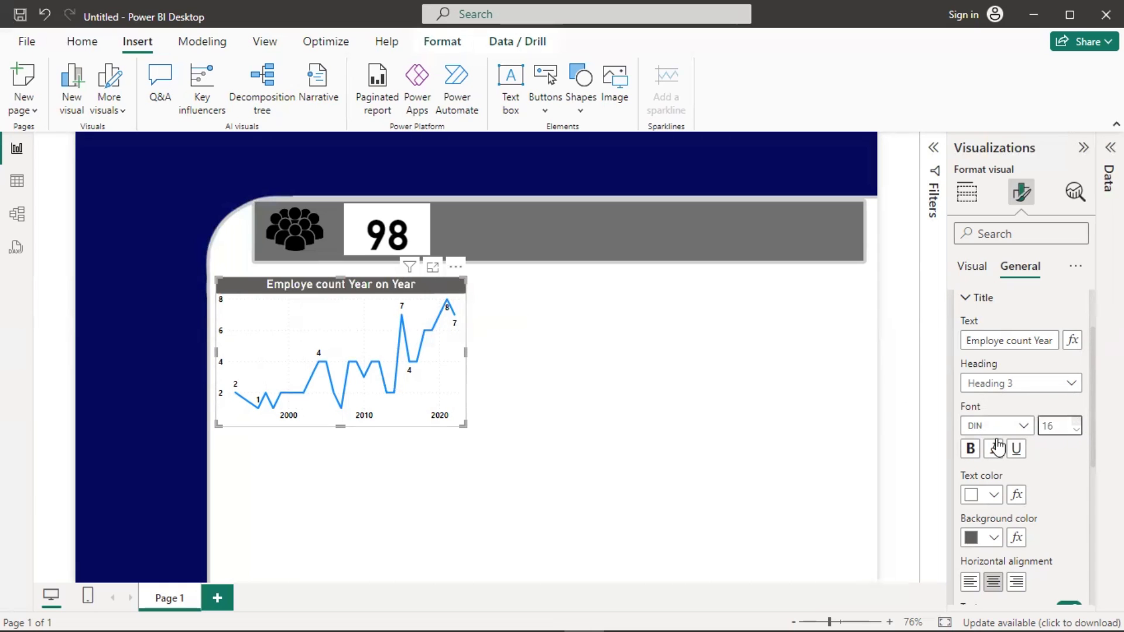
click(971, 450)
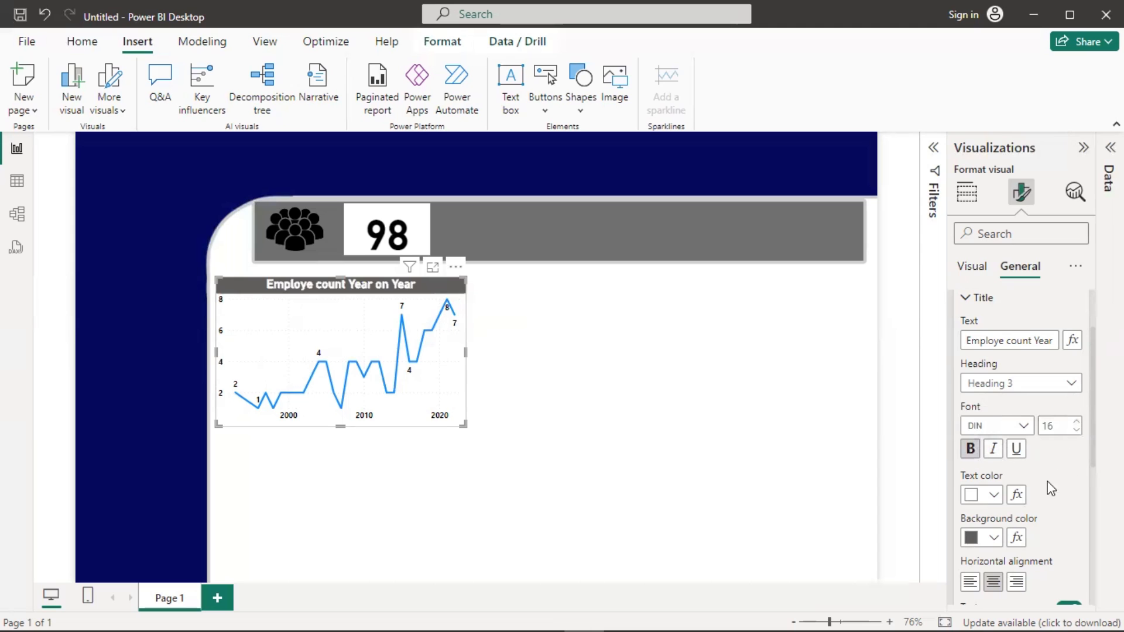
click(969, 300)
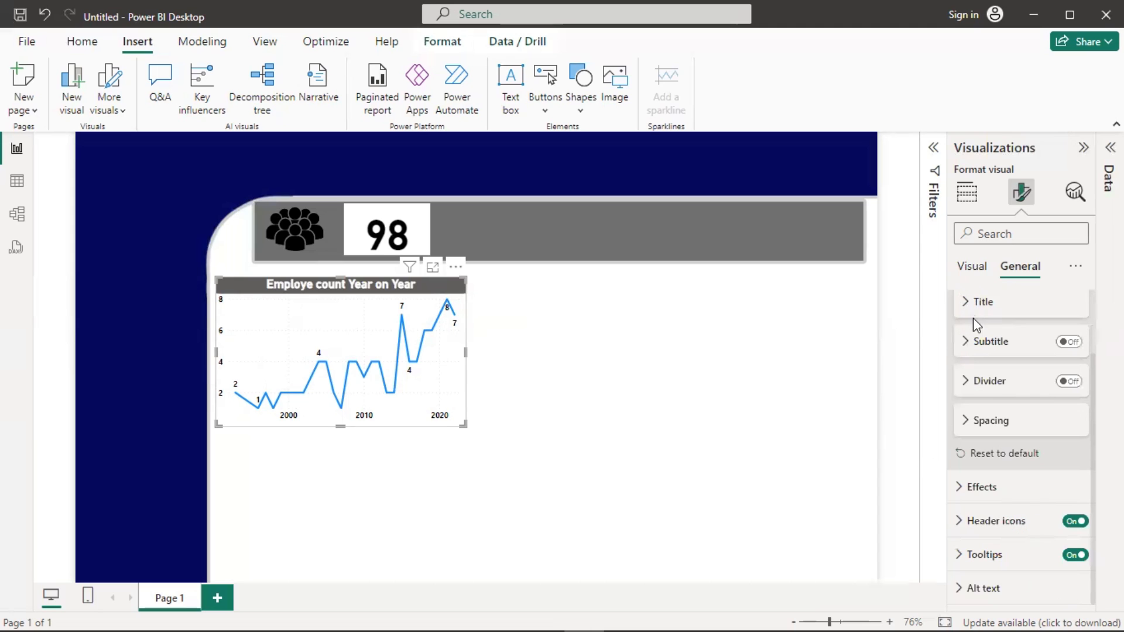
scroll(975, 363, up, 2)
click(967, 351)
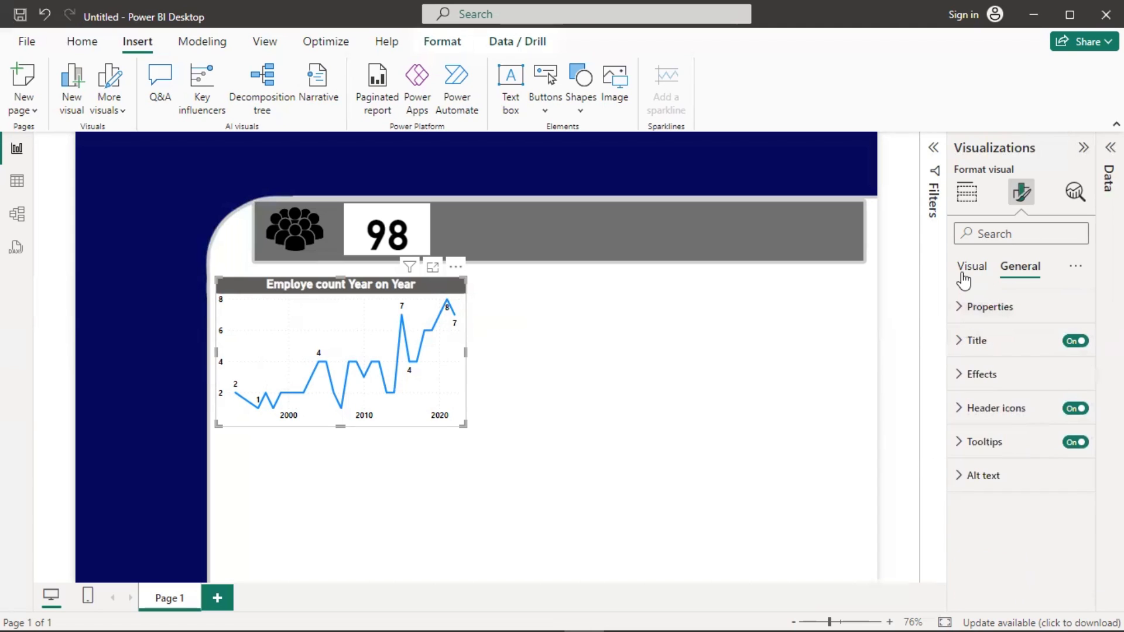
- Turn off the line chart's horizontal and vertical gridlines
click(972, 266)
scroll(989, 527, down, 2)
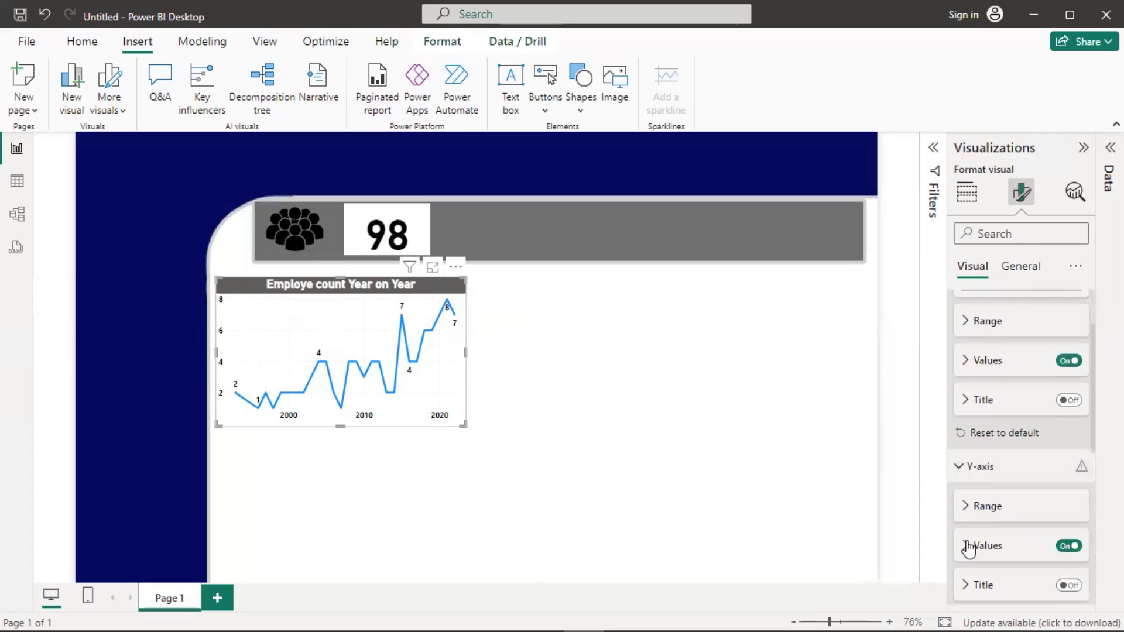
click(961, 466)
scroll(993, 337, up, 2)
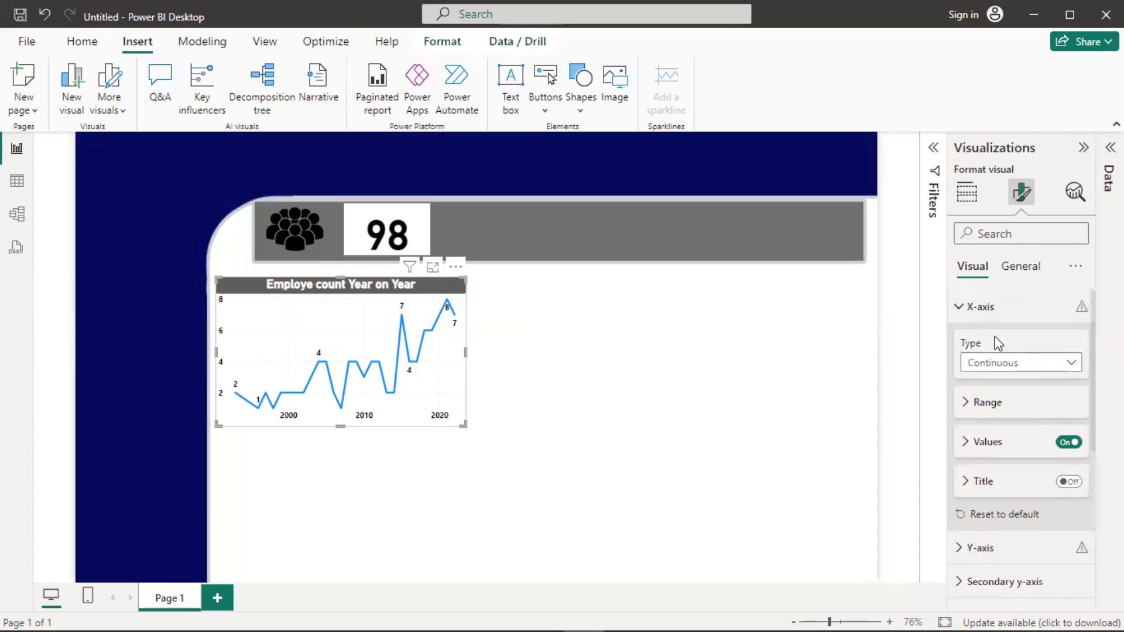
click(965, 309)
scroll(1001, 463, down, 2)
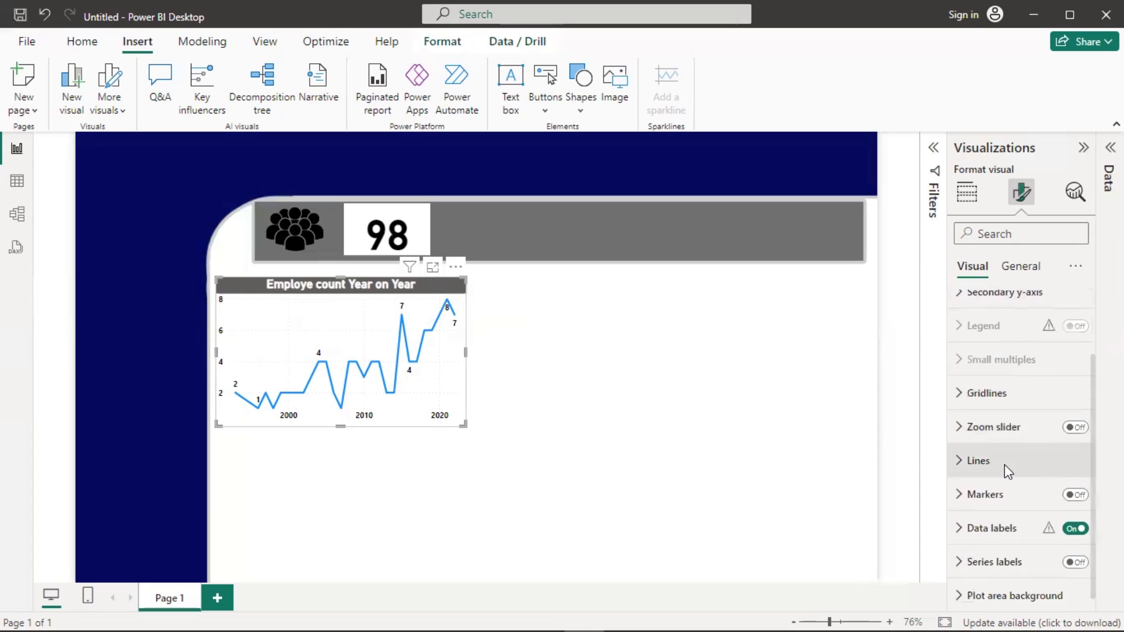
click(958, 385)
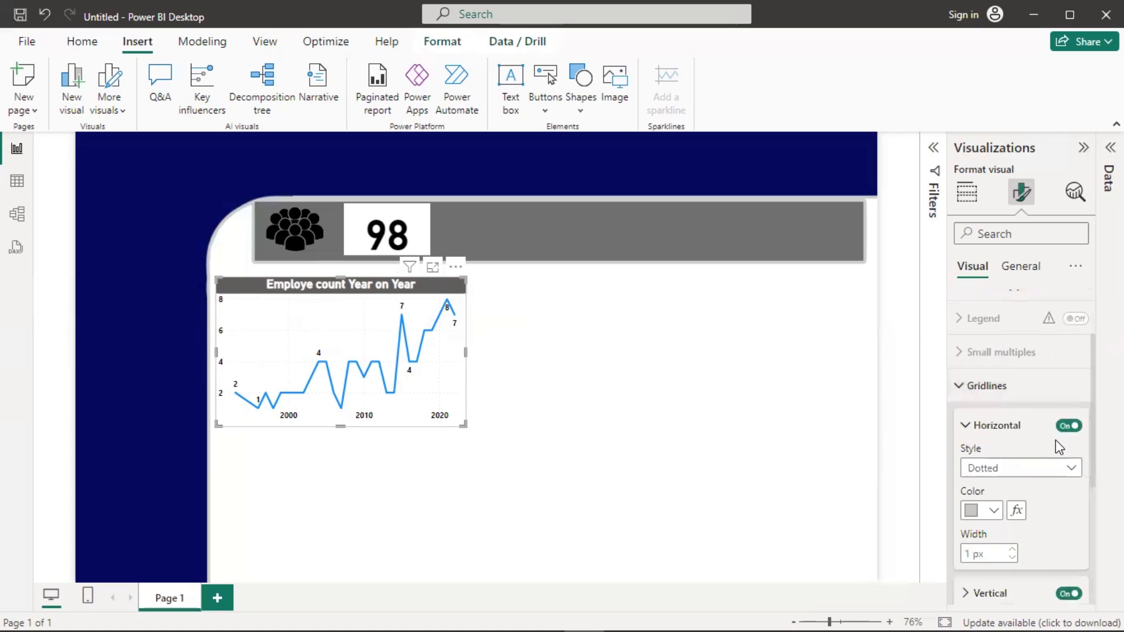
click(1074, 428)
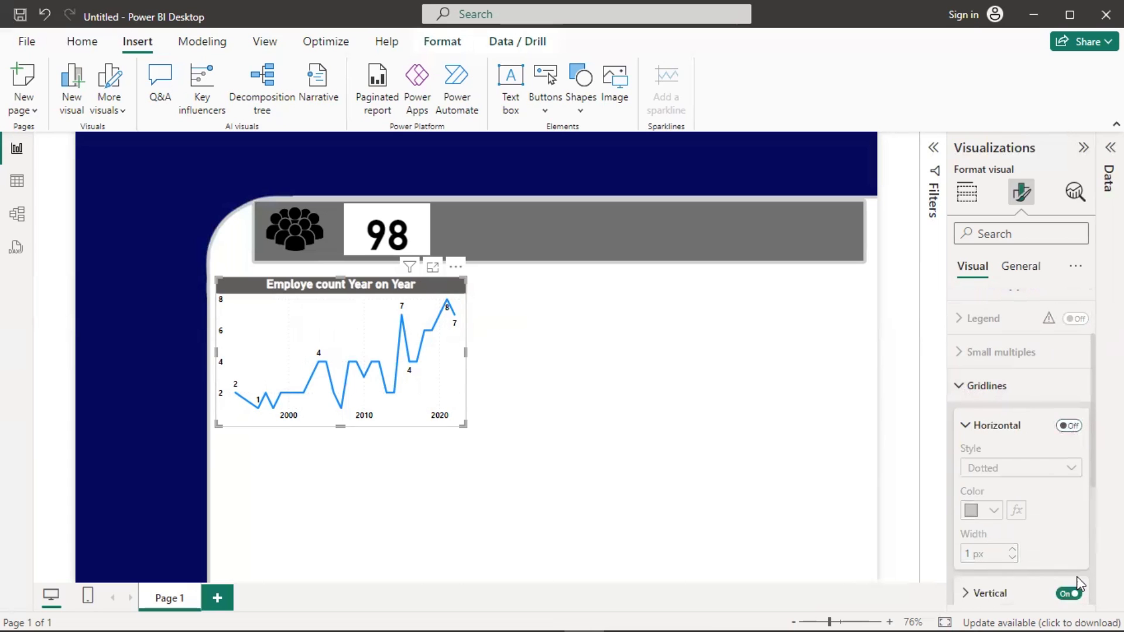
click(1073, 593)
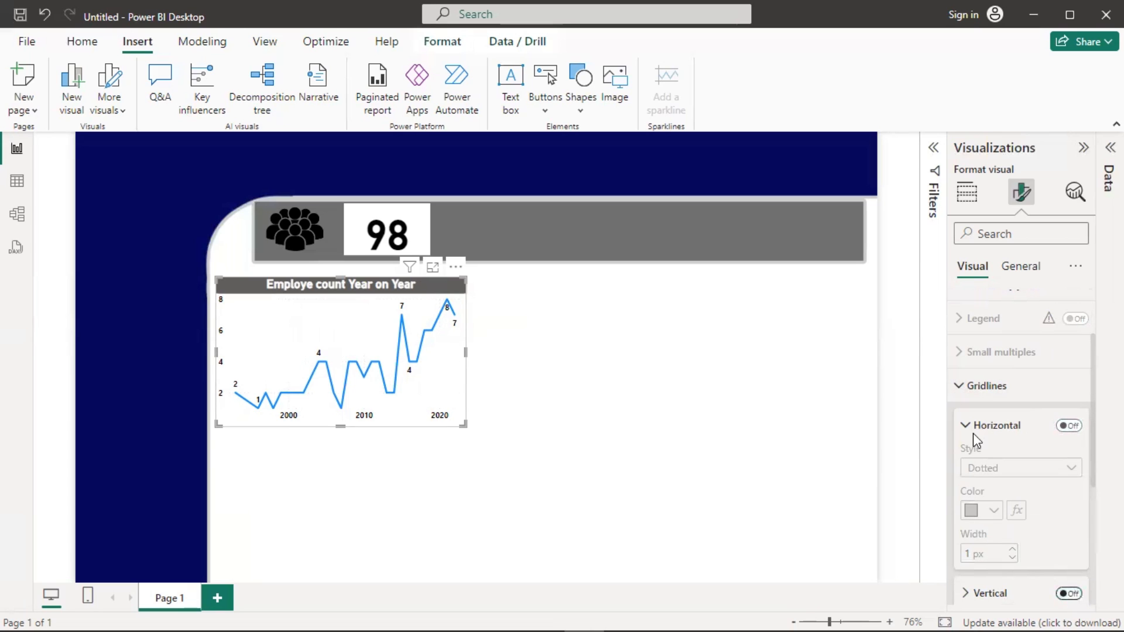
click(959, 386)
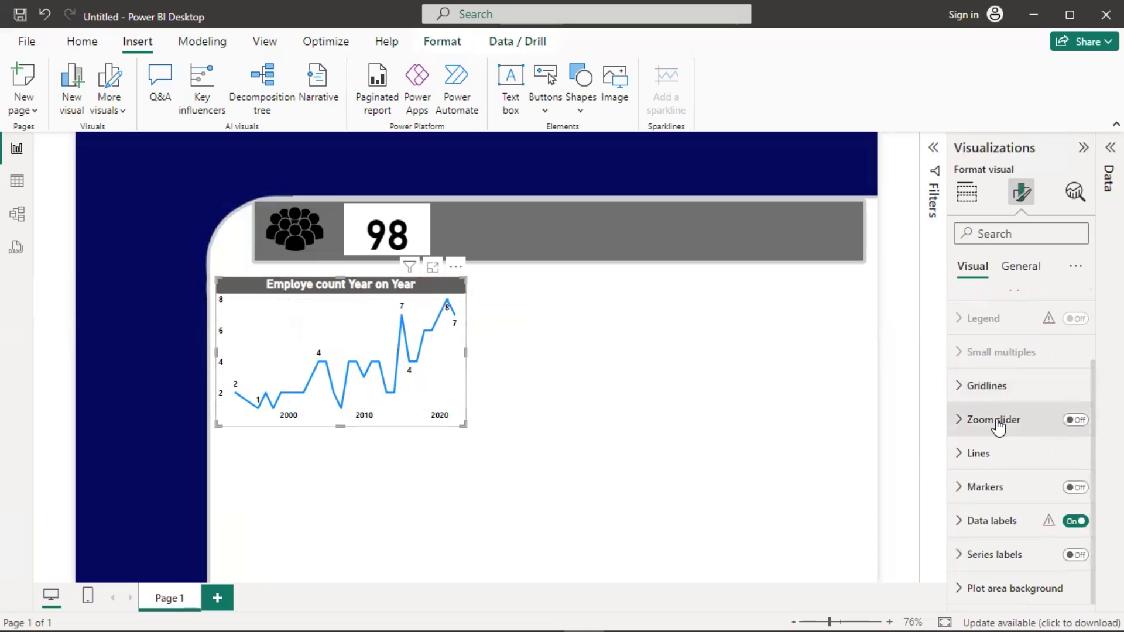
- Move the line chart slightly right and up, keeping it below the grey header bar
scroll(998, 428, up, 3)
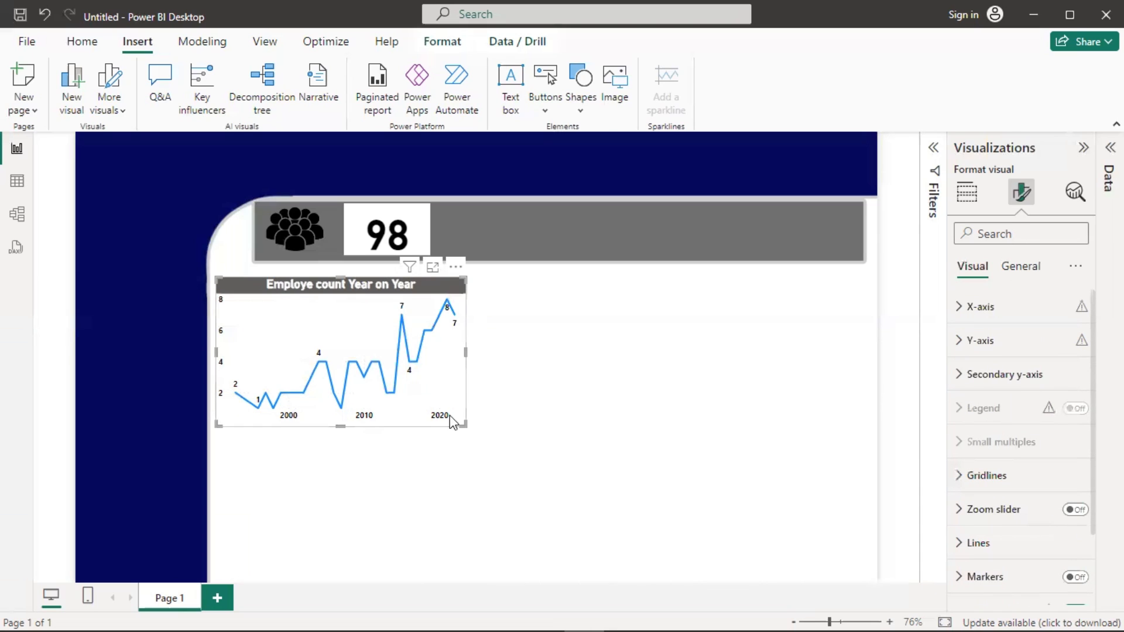
drag(446, 383, 450, 376)
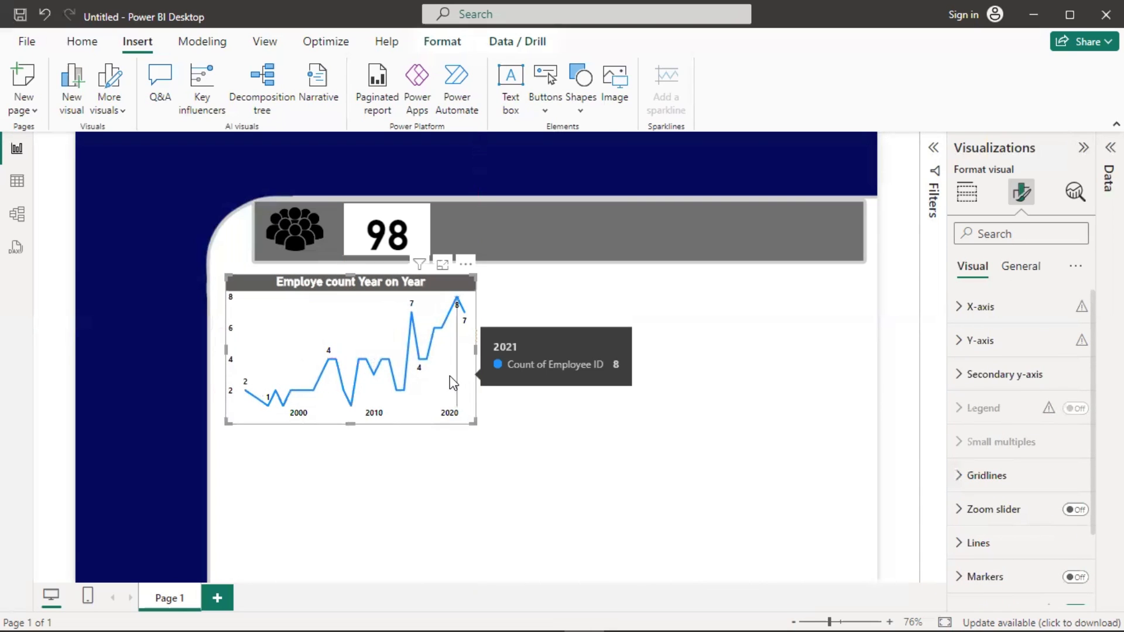
click(531, 388)
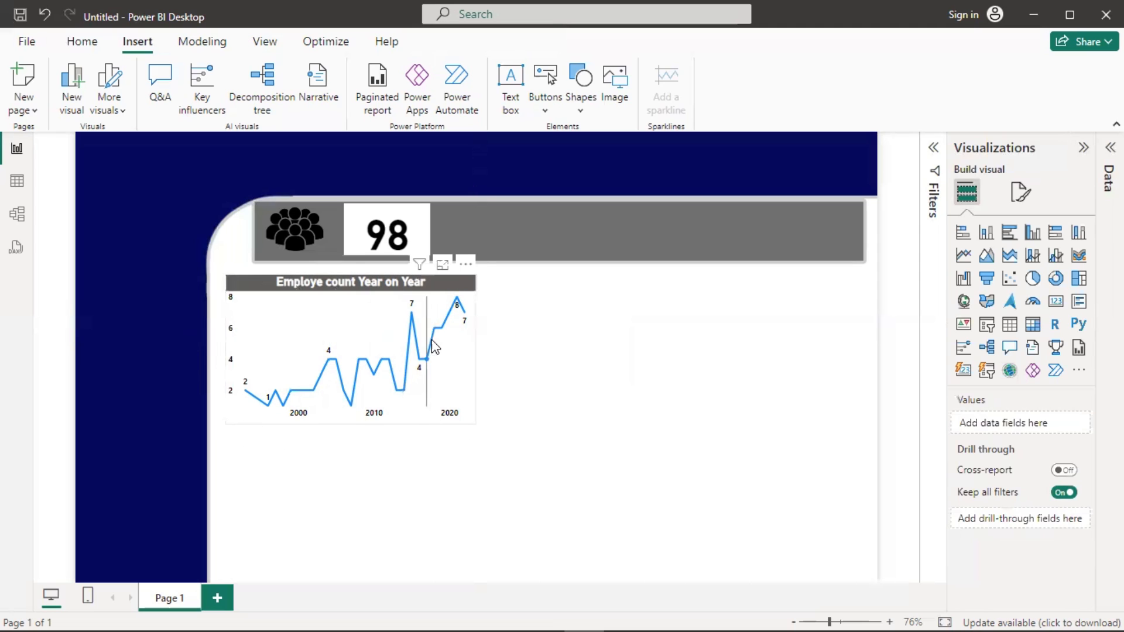
- Set the line chart's background color to the lightest grey theme color
click(456, 360)
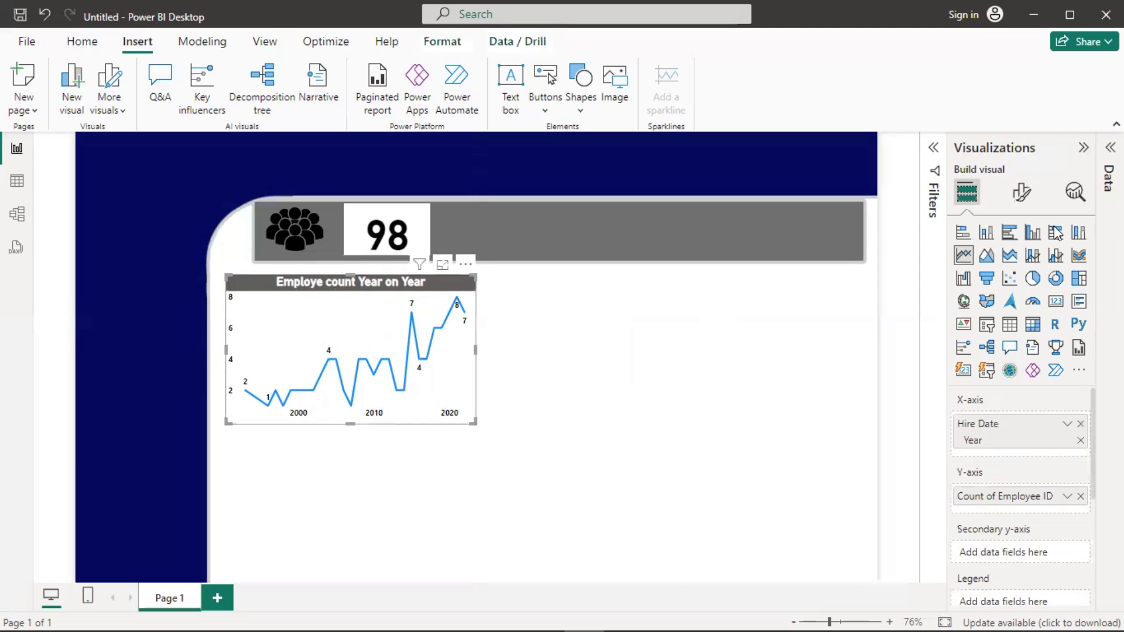
click(1022, 193)
click(1033, 270)
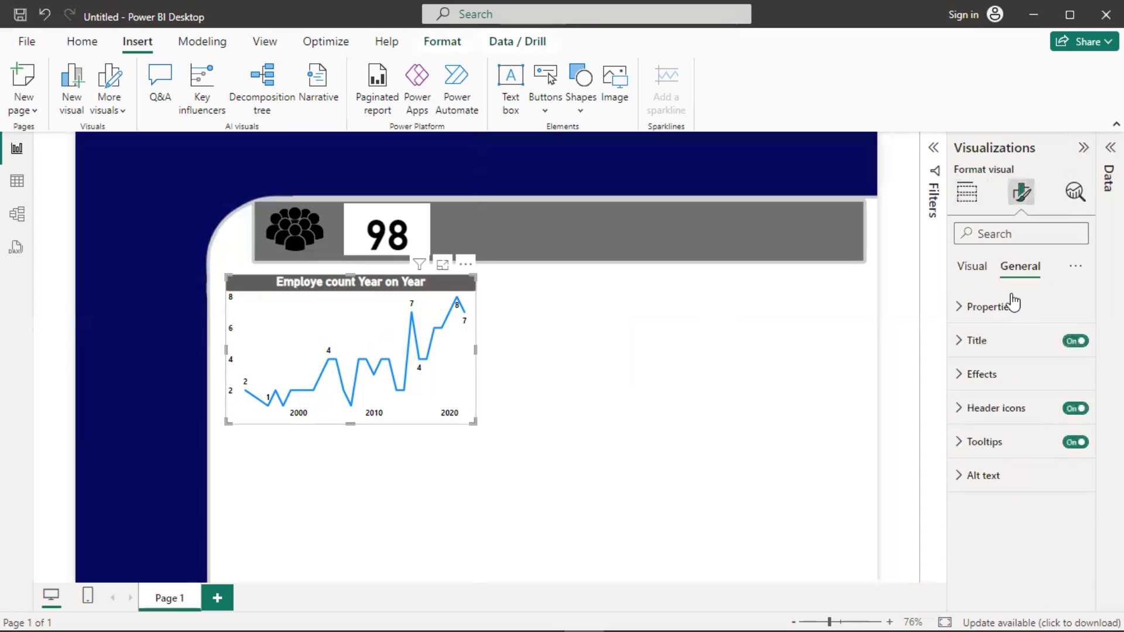
click(960, 378)
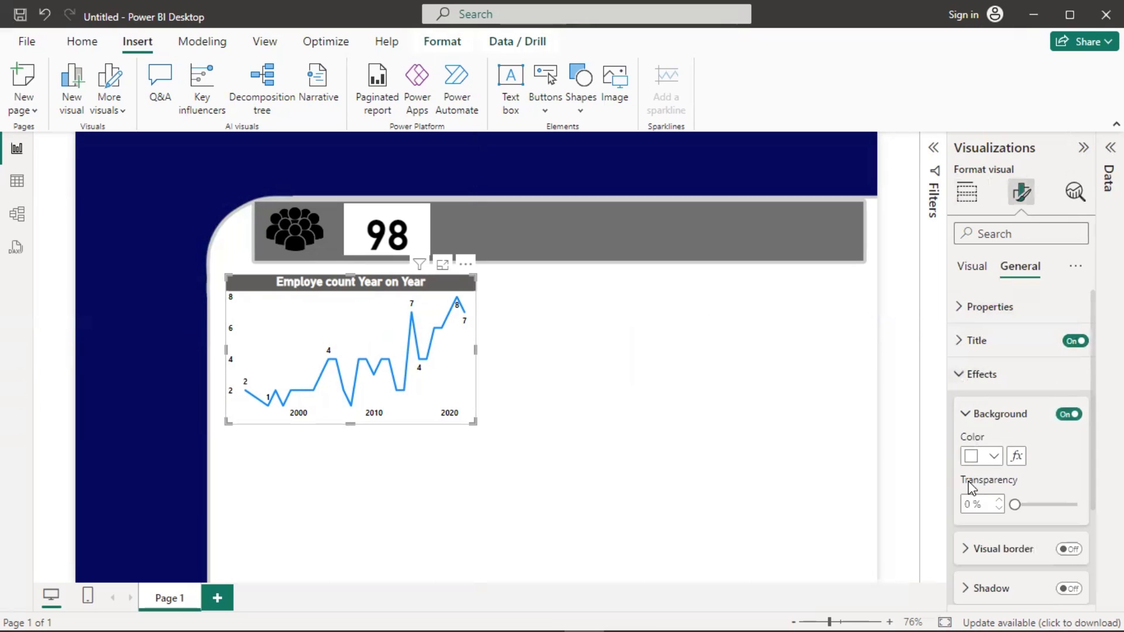
scroll(973, 489, down, 2)
click(972, 377)
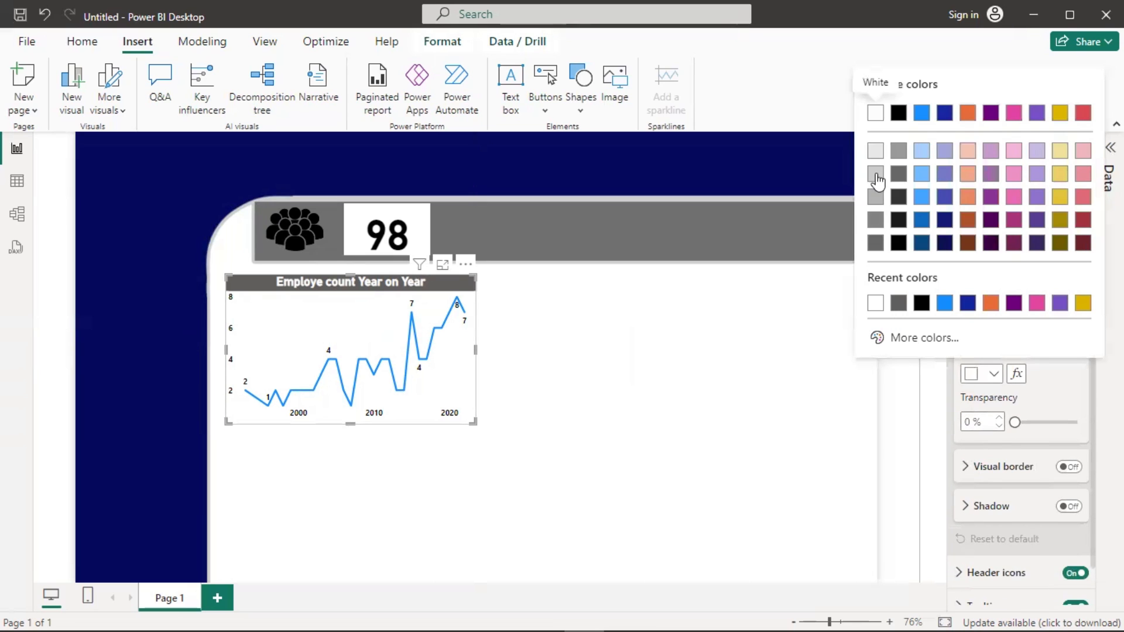
click(876, 156)
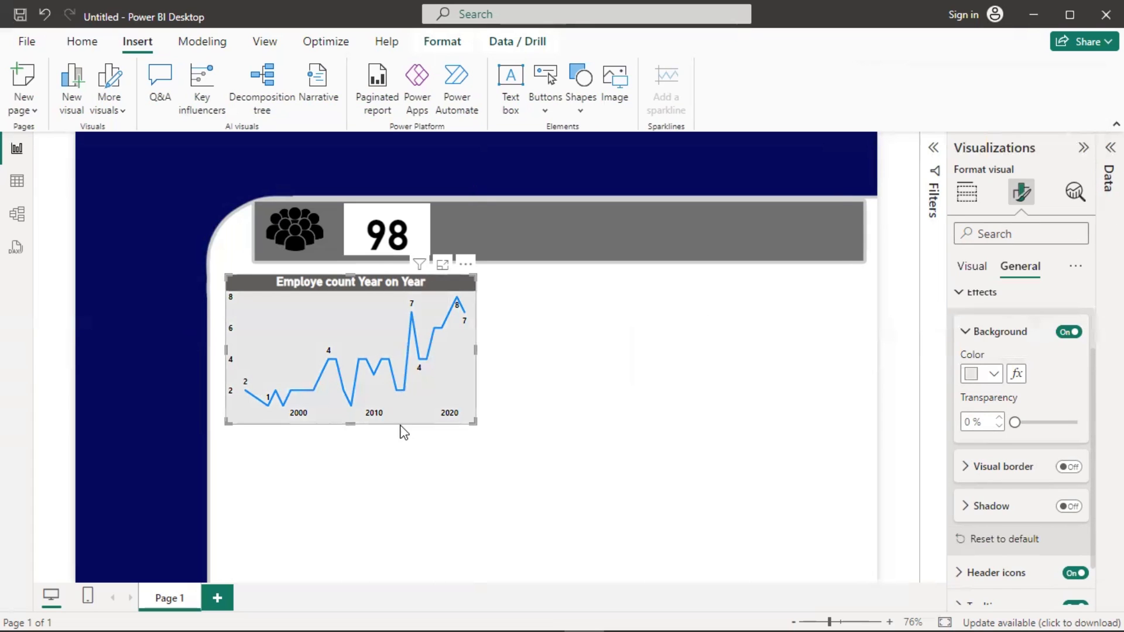
click(515, 384)
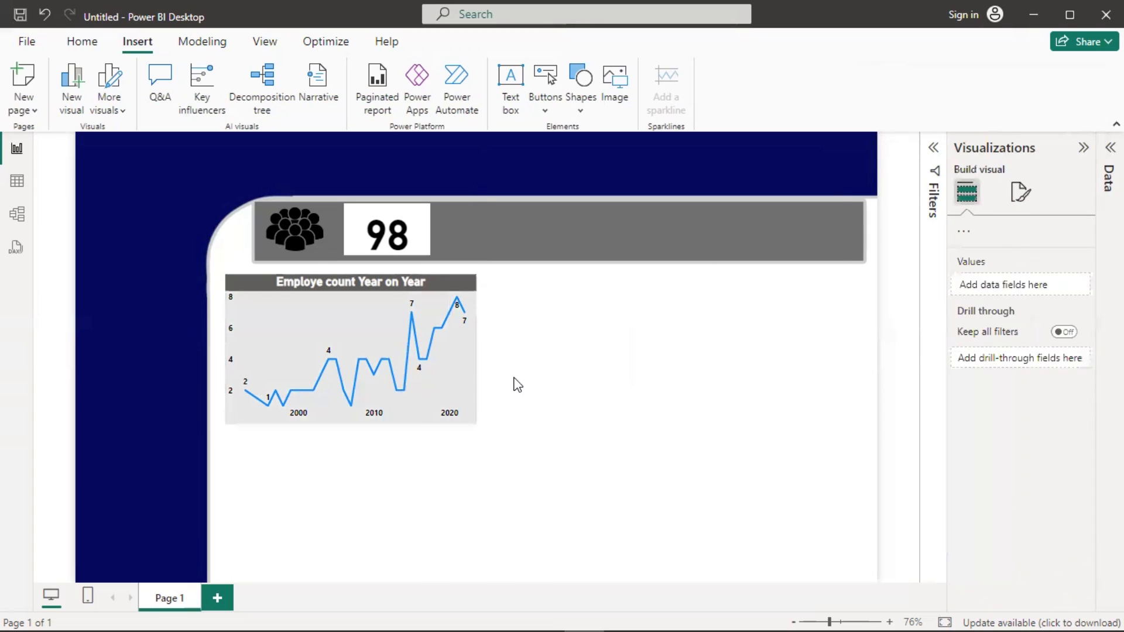
click(465, 373)
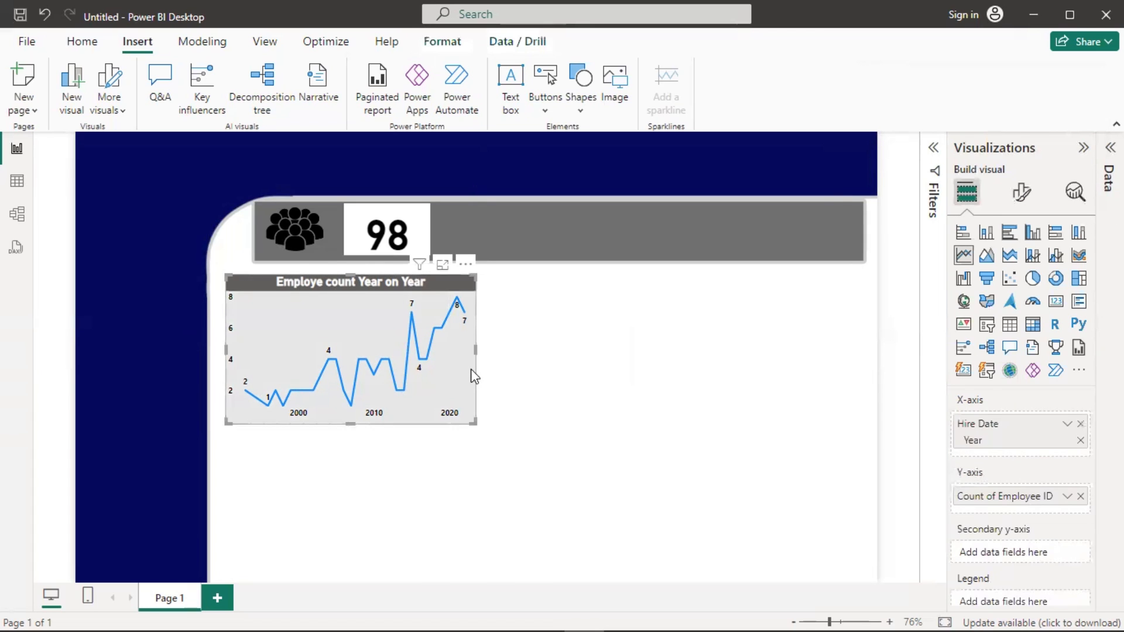
- Try a slightly darker grey as the line chart's background and return it to the lightest grey theme color
click(1021, 192)
click(1004, 272)
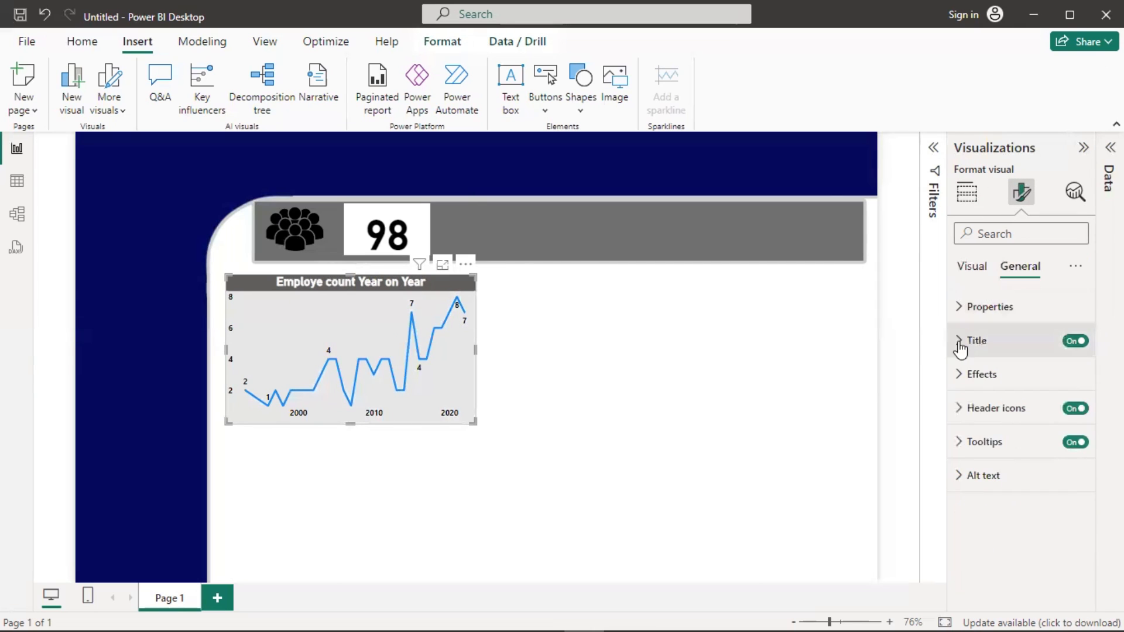
click(964, 374)
click(972, 456)
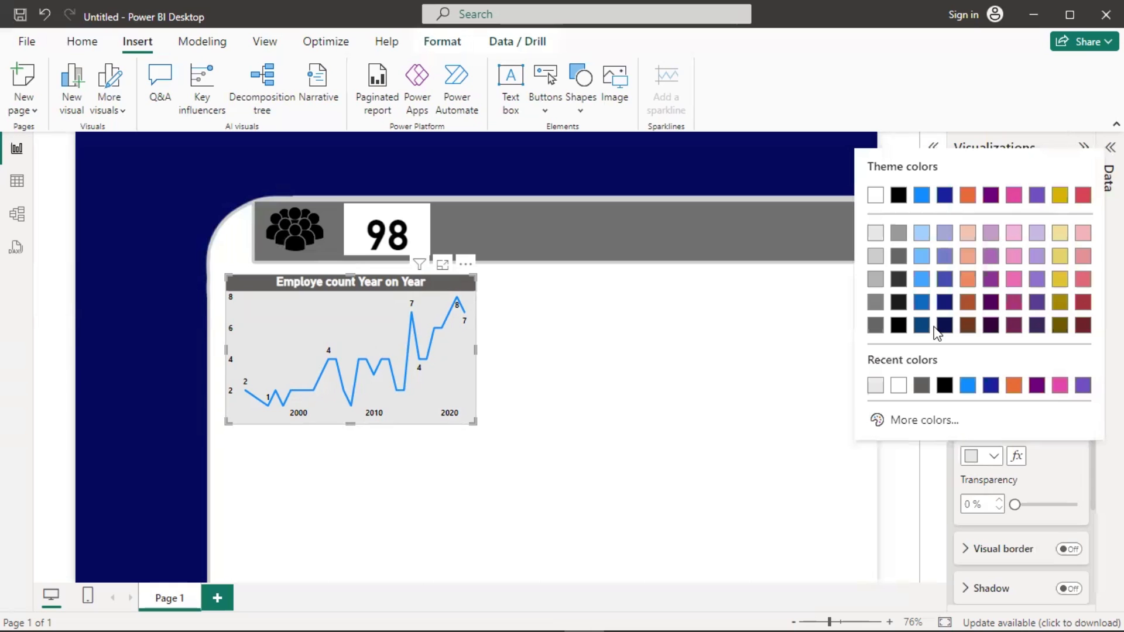
click(876, 257)
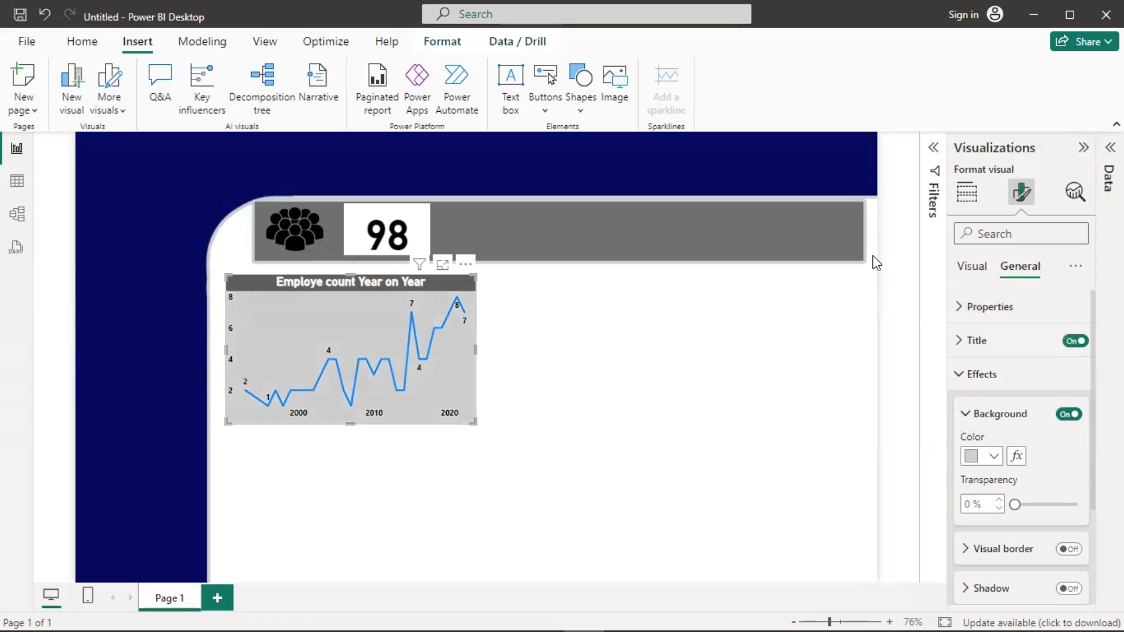
click(974, 456)
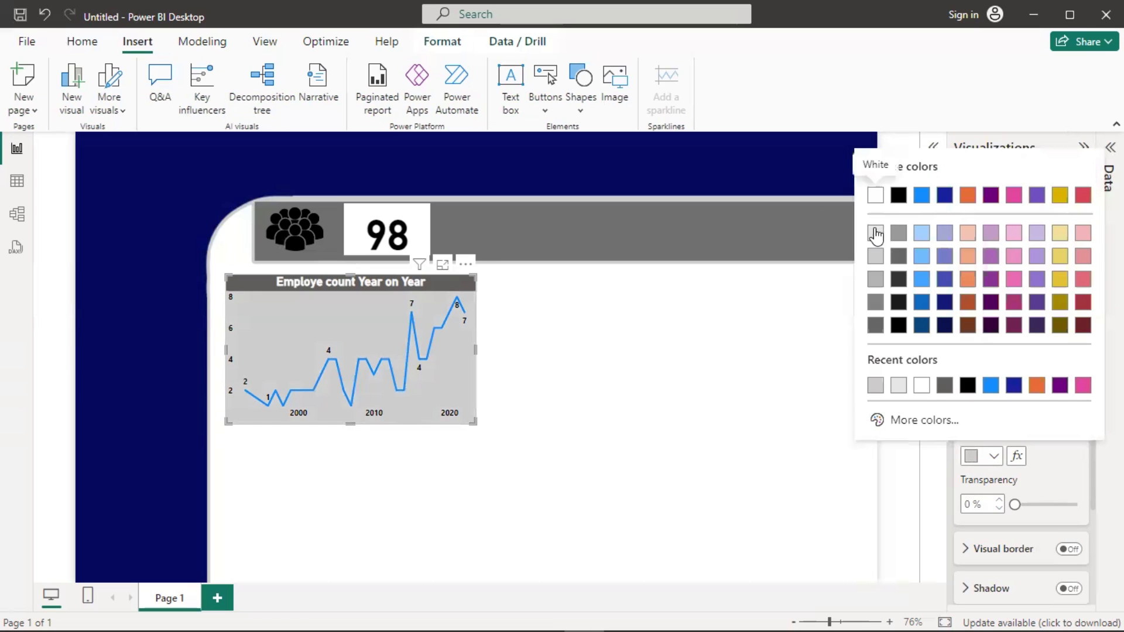
click(876, 234)
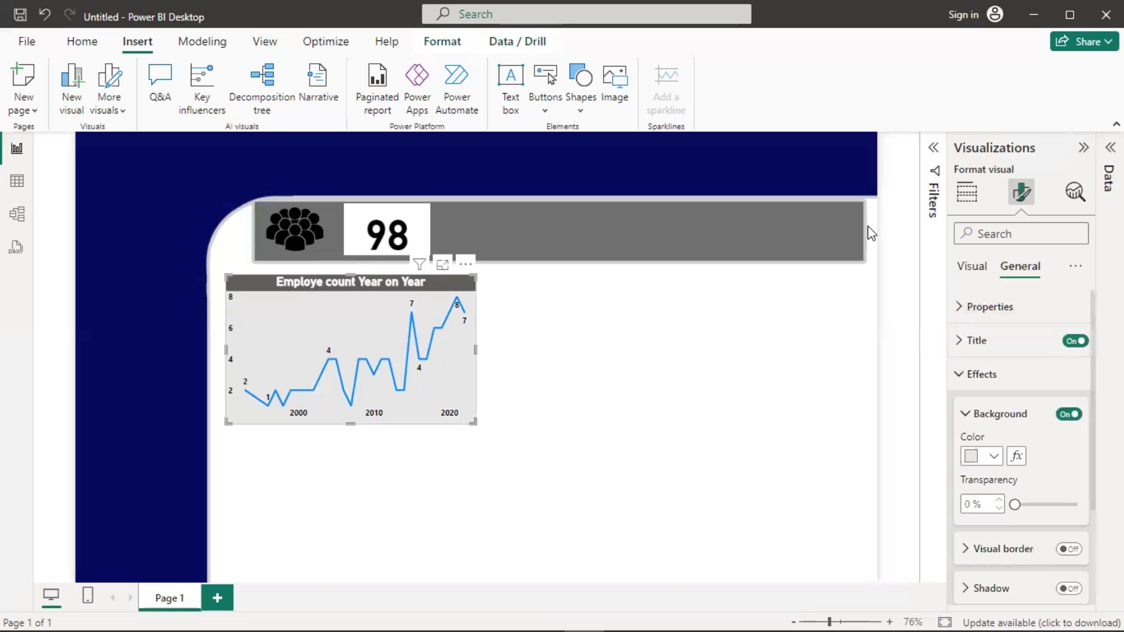
click(721, 335)
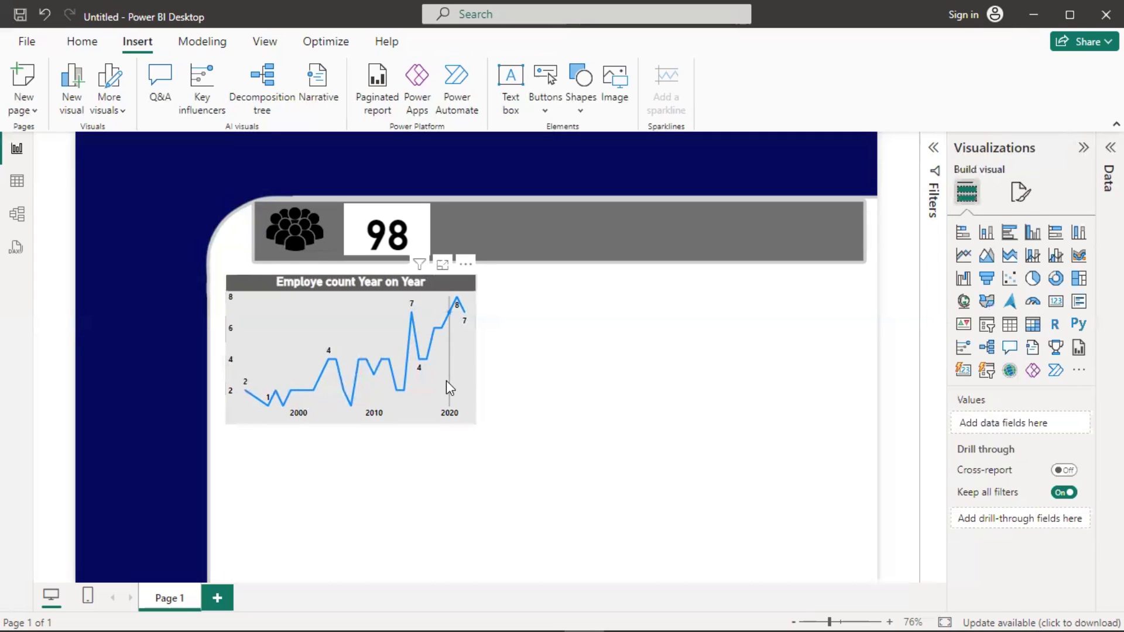
- Duplicate the line chart, place the copy beside the original below the header bar, and make it narrower
click(462, 382)
mouse_move(464, 383)
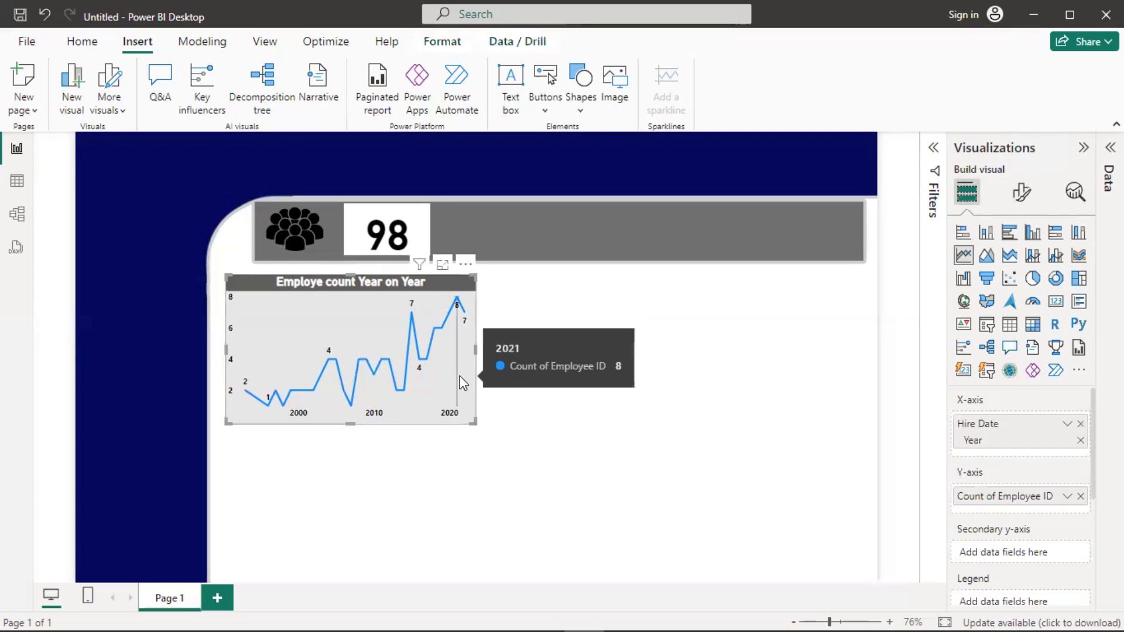
drag(463, 383, 461, 383)
drag(616, 350, 718, 365)
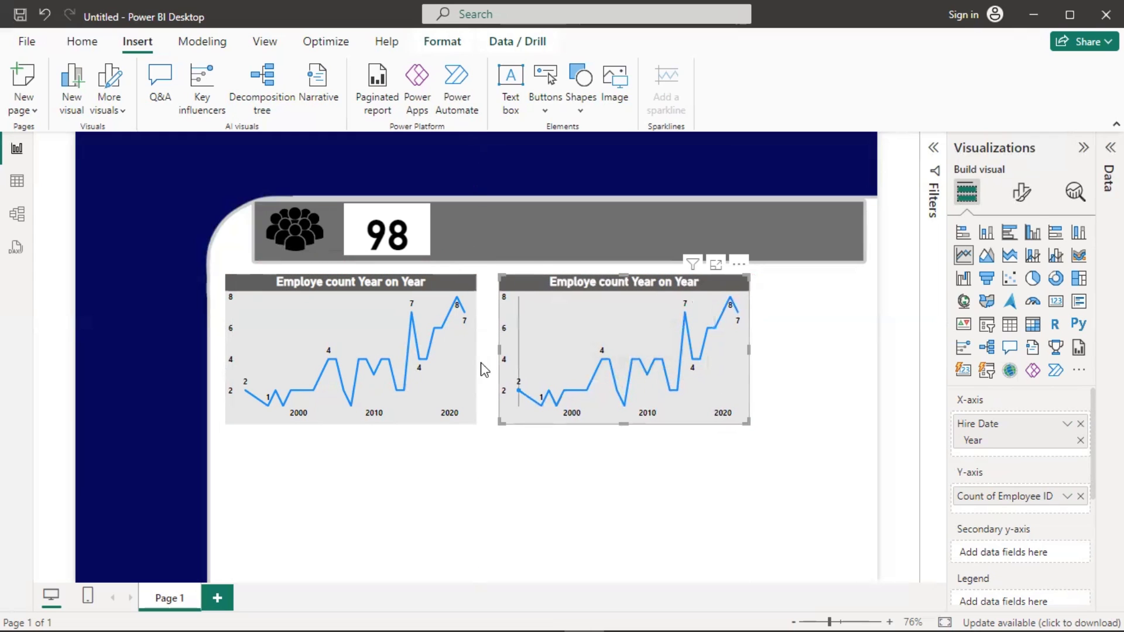
drag(748, 350, 696, 349)
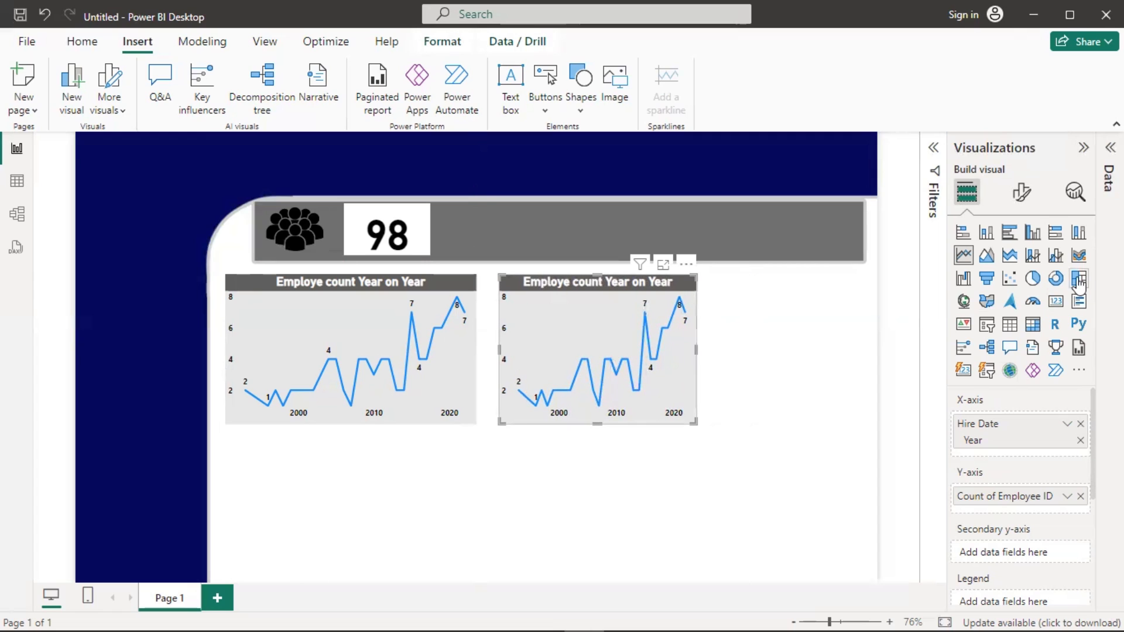
- Convert the copied line chart to a donut chart and remove its Hire Date and Employee ID fields
click(1056, 279)
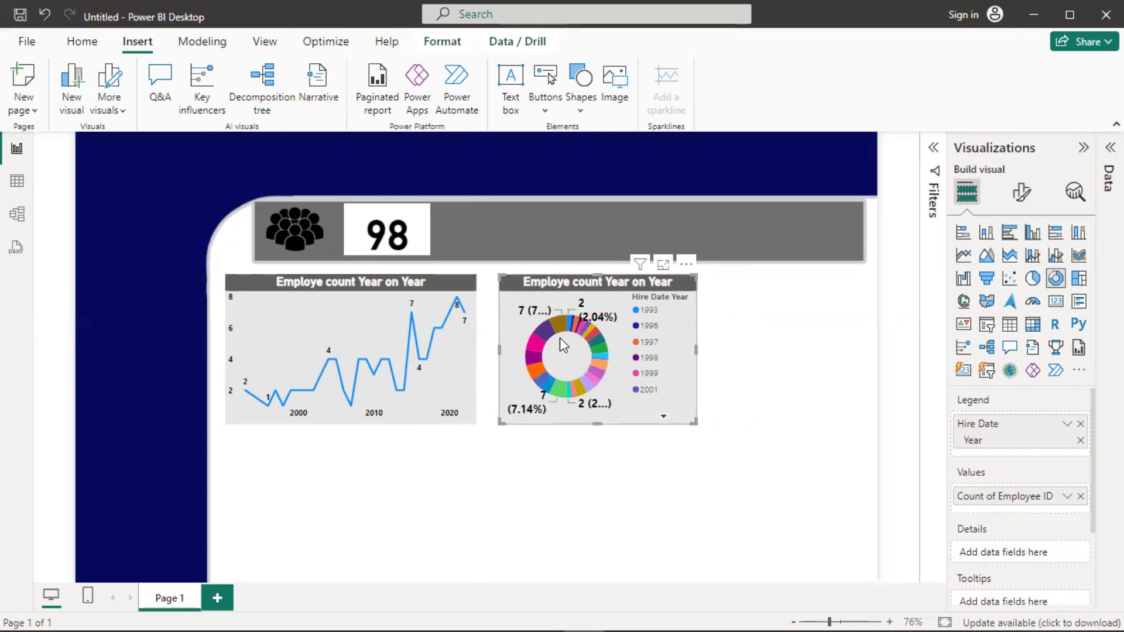
click(1080, 424)
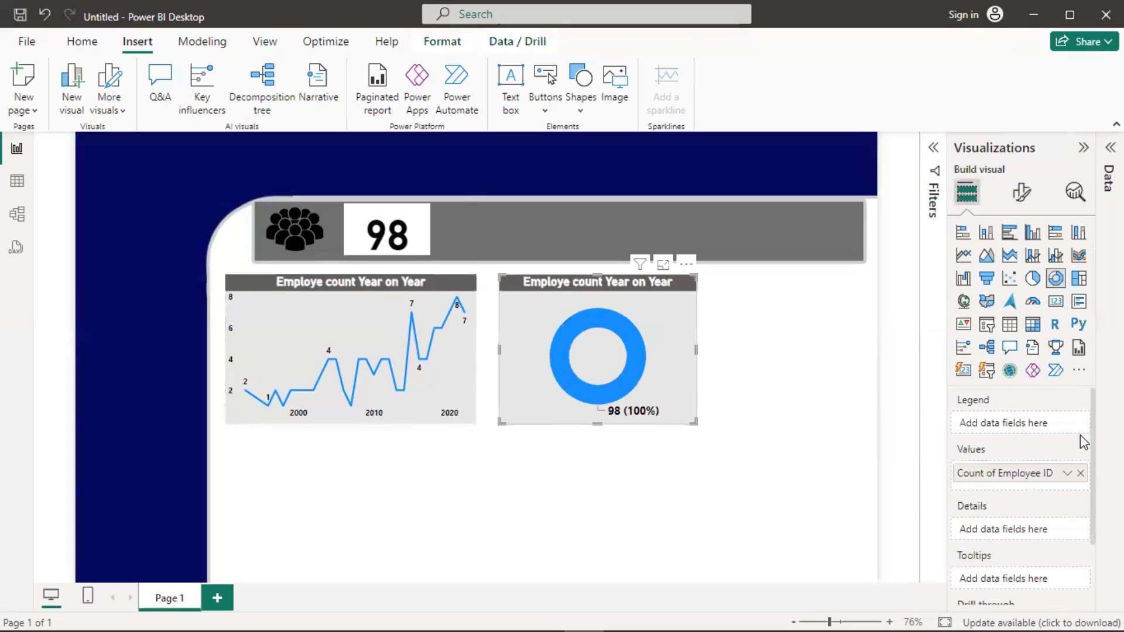
click(1081, 472)
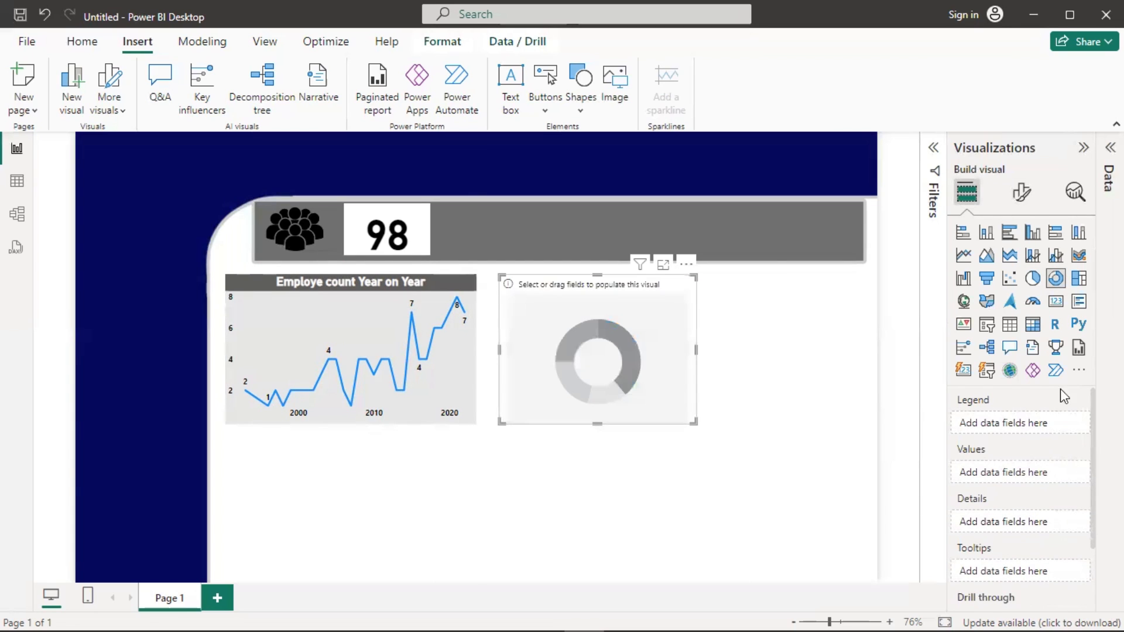
- Set Gender as the donut chart's legend and the count of Employee ID as its values, and widen the chart slightly
click(1108, 375)
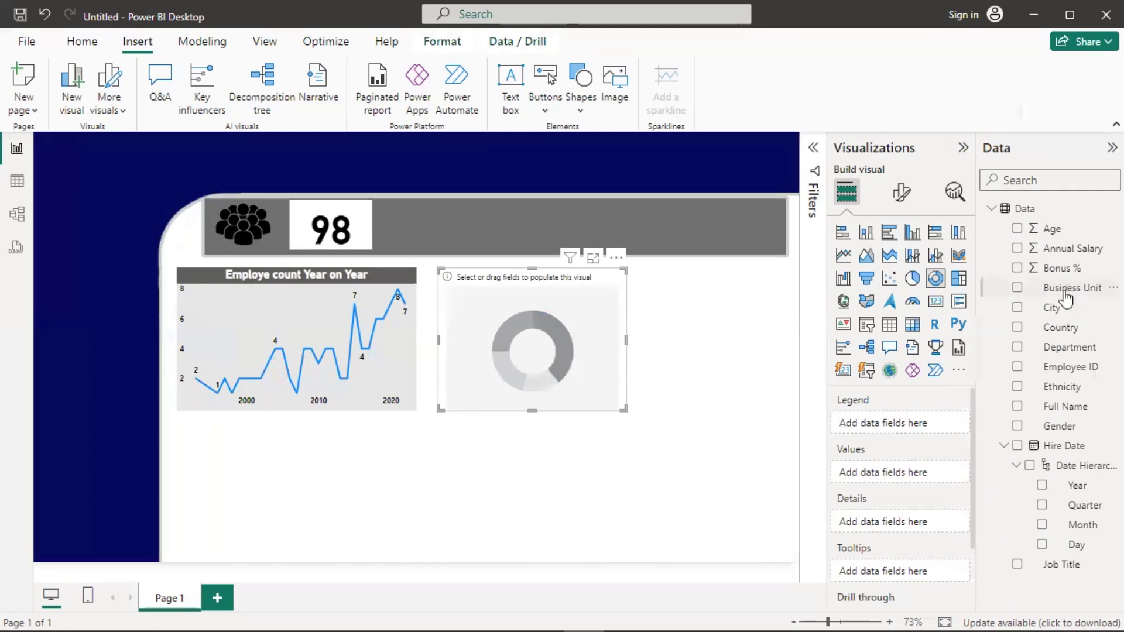
drag(1029, 422, 911, 429)
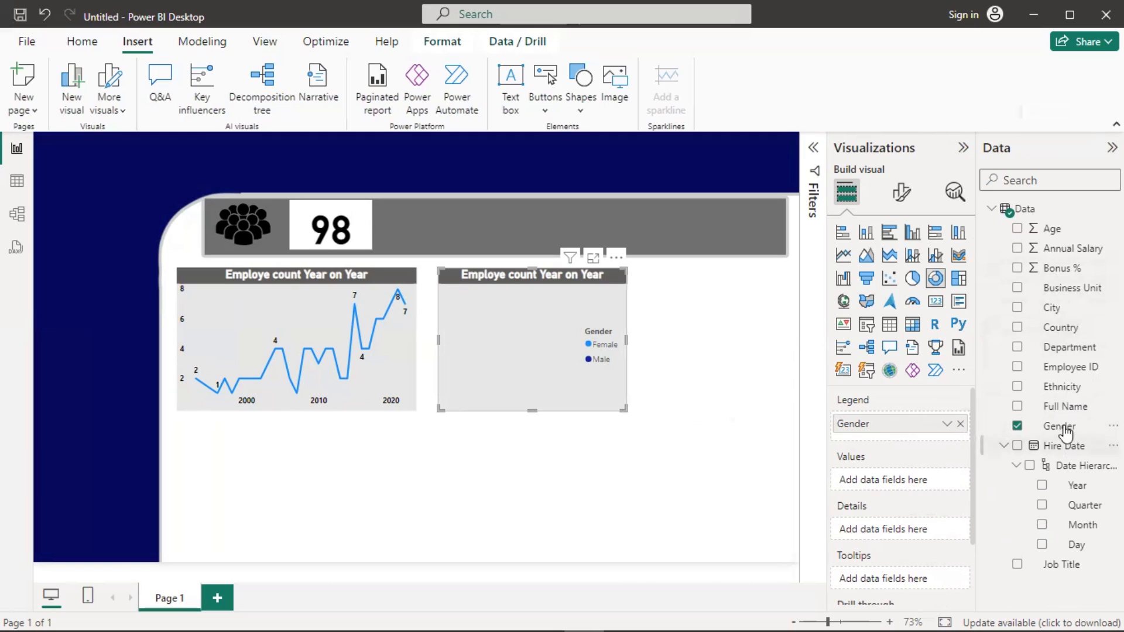
drag(1066, 369, 905, 481)
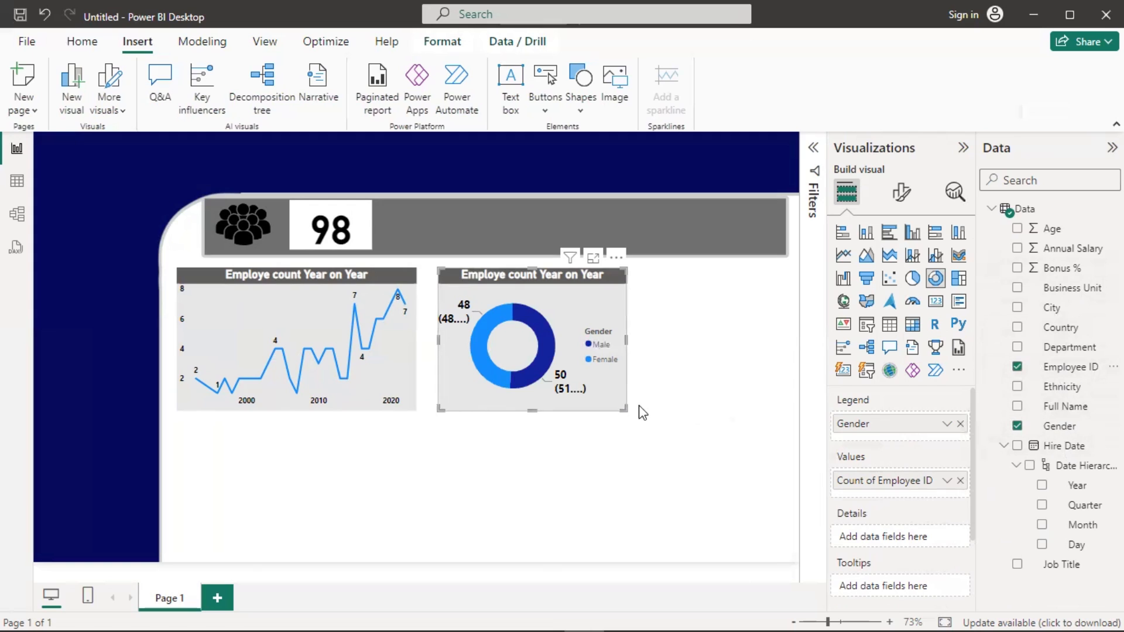
drag(626, 409, 659, 403)
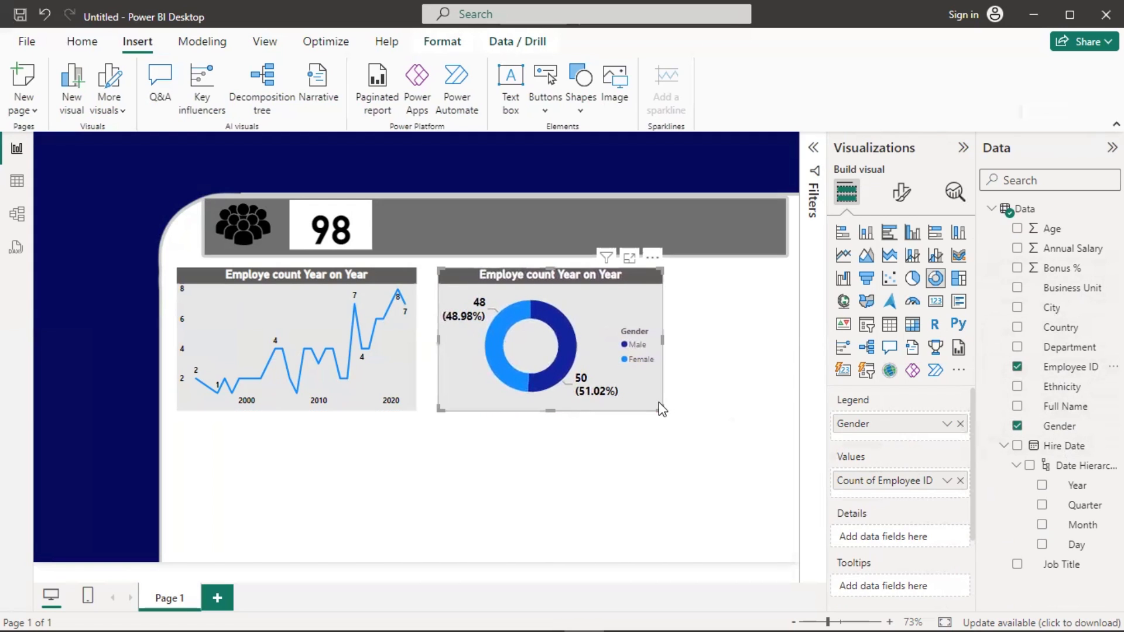
click(703, 382)
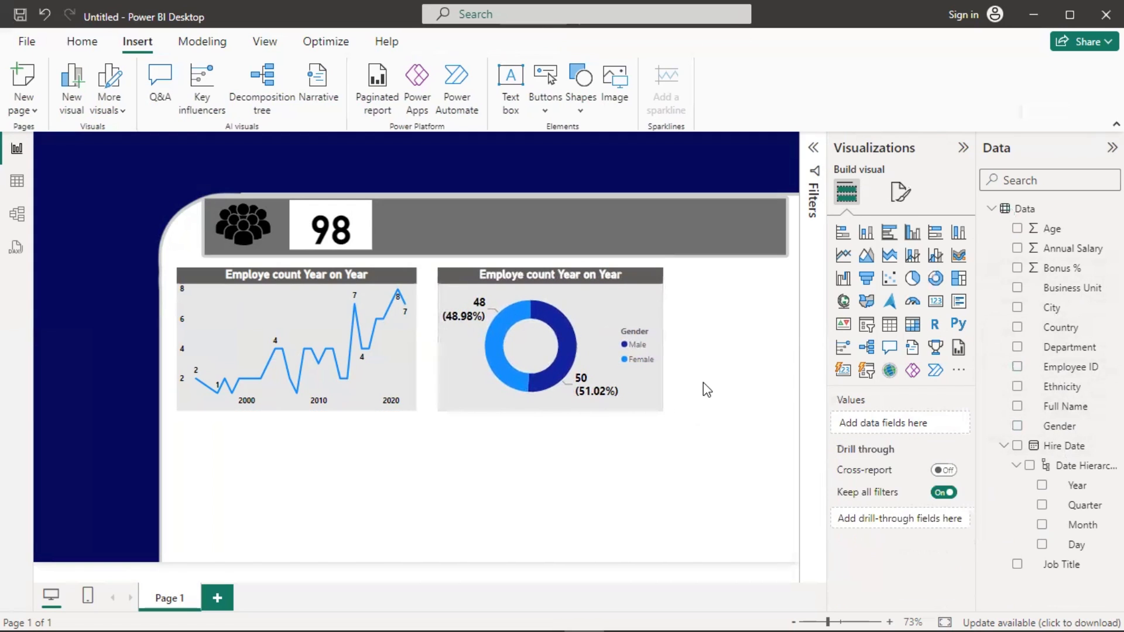
- Set the donut chart's legend position to Bottom center
click(637, 308)
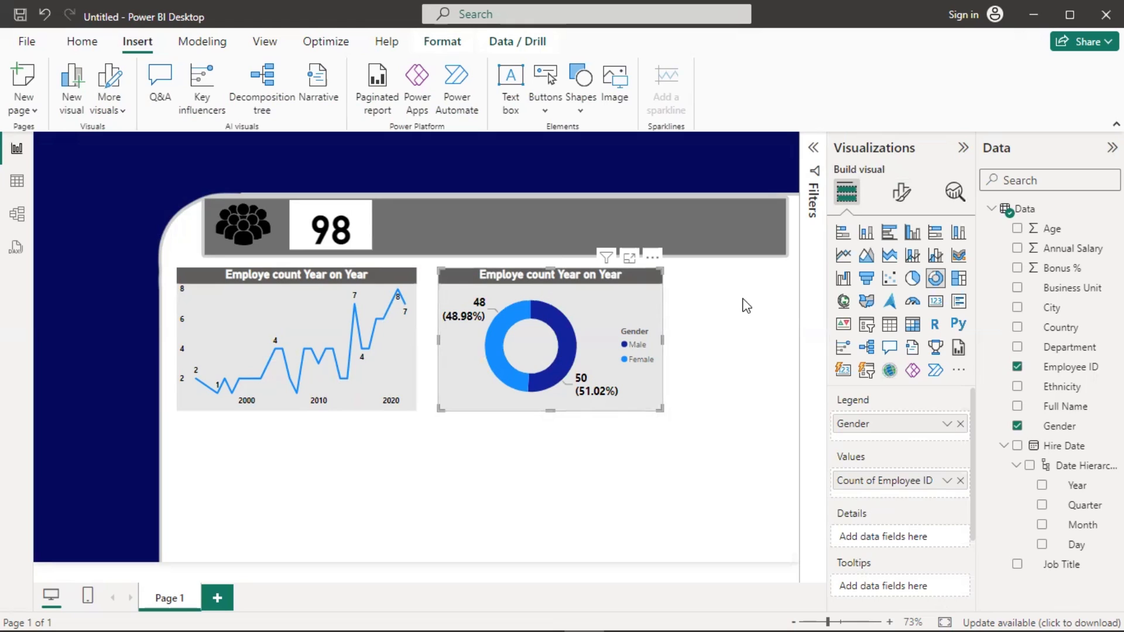
click(896, 196)
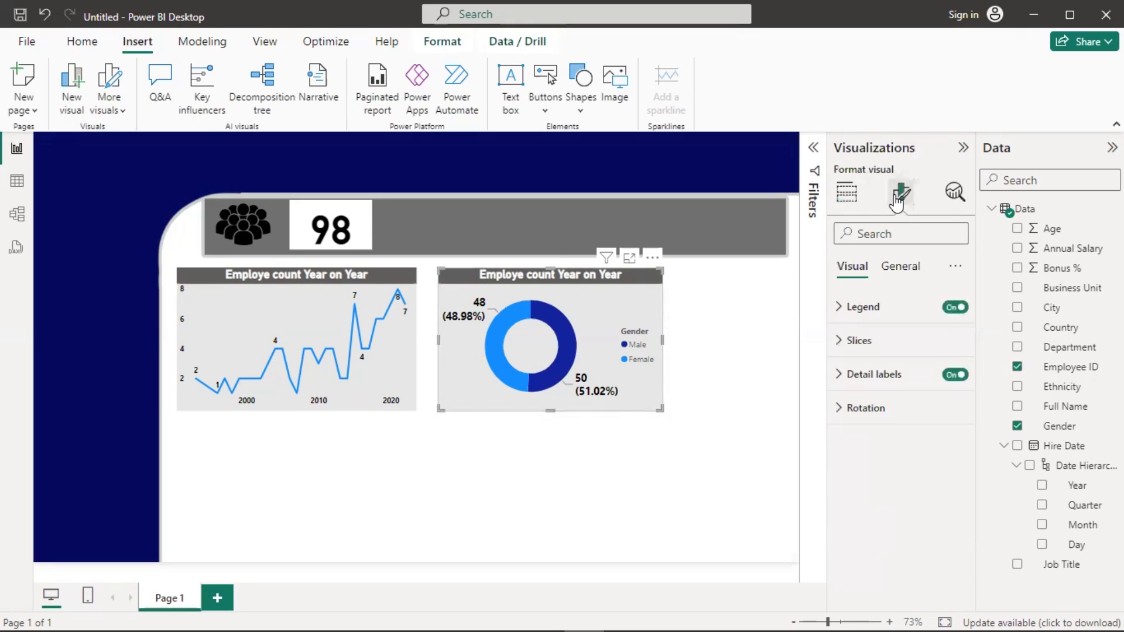
click(844, 307)
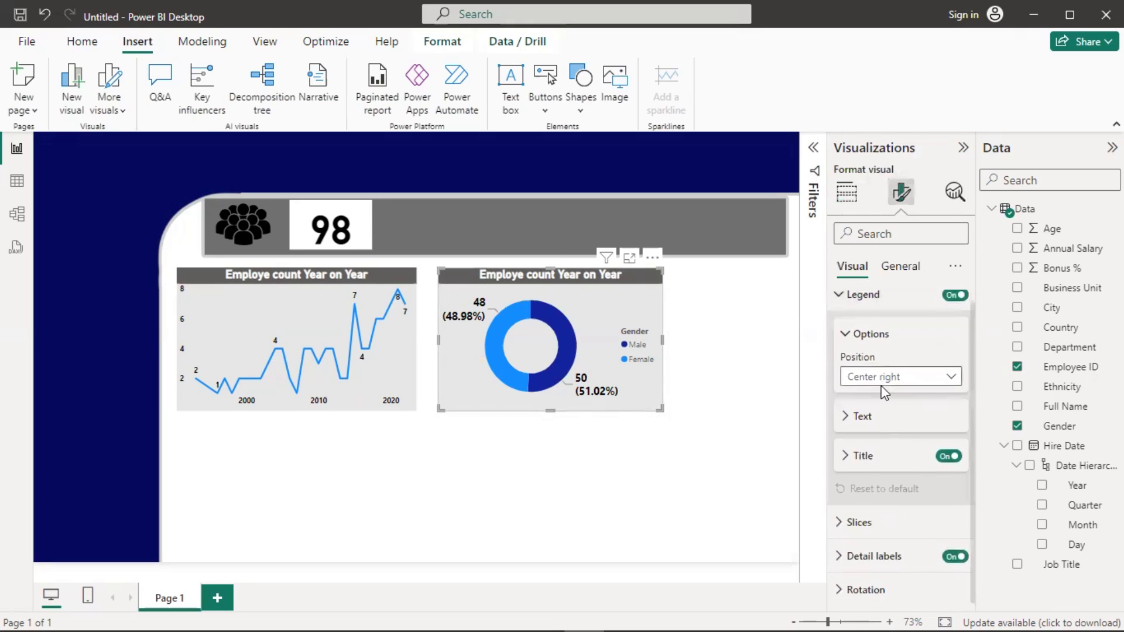
click(911, 376)
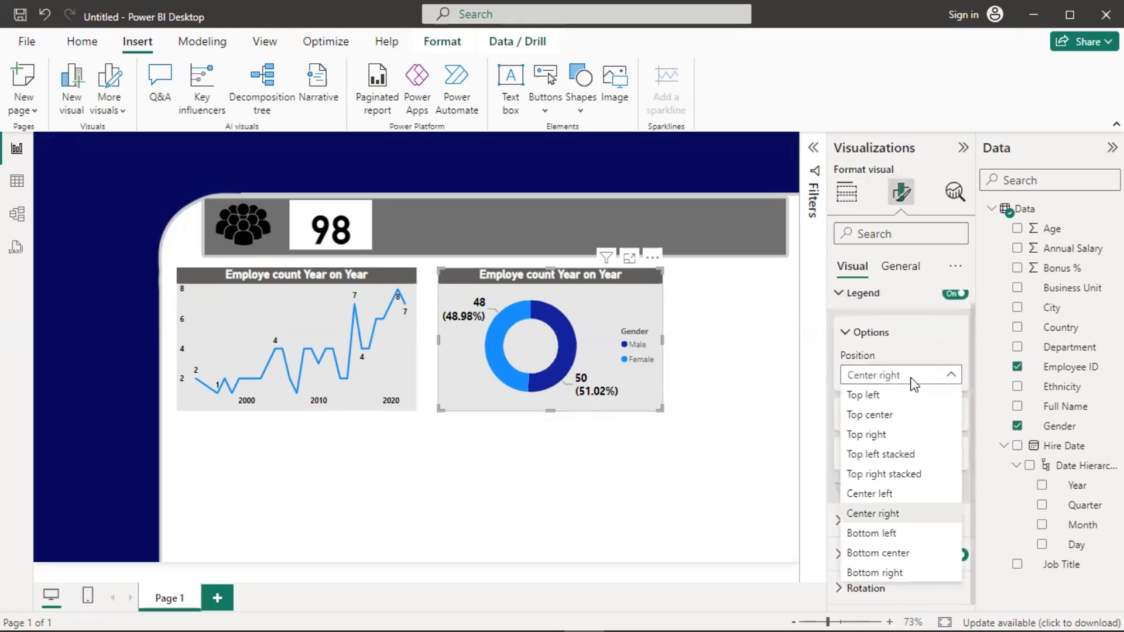
click(889, 553)
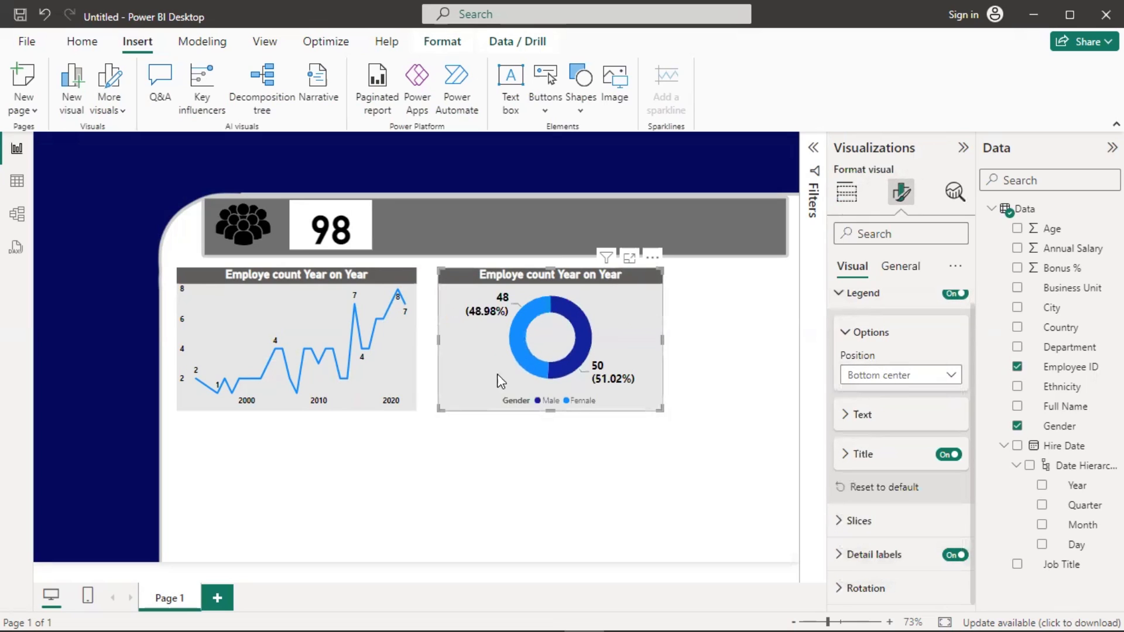
click(845, 333)
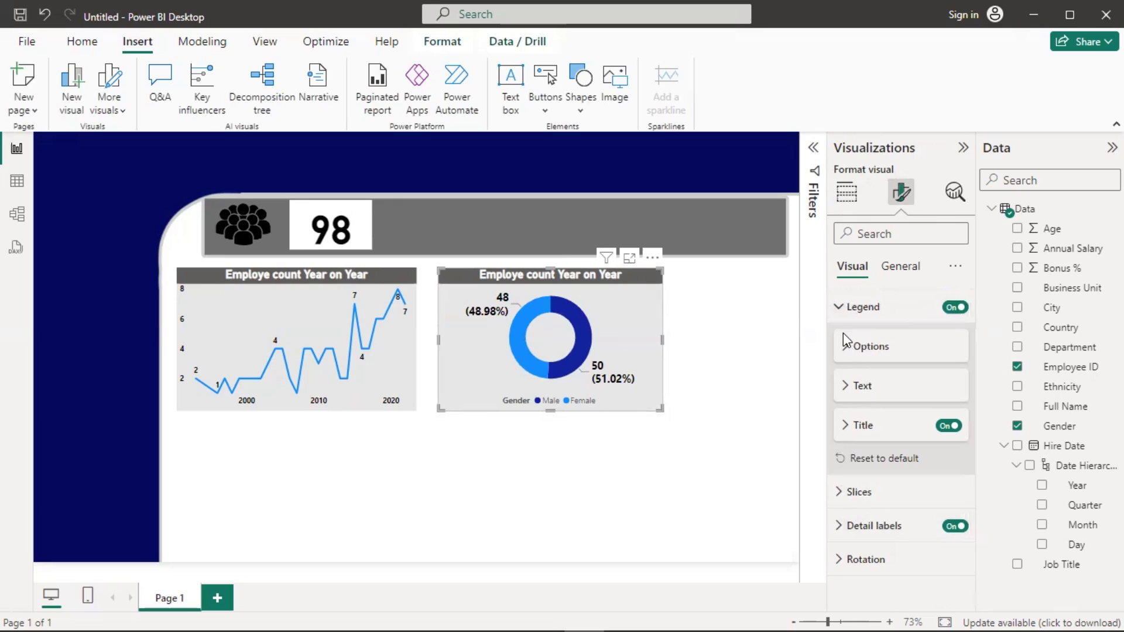
- Make the donut chart's legend text bold, size 13 and black, and turn off the legend title
click(847, 389)
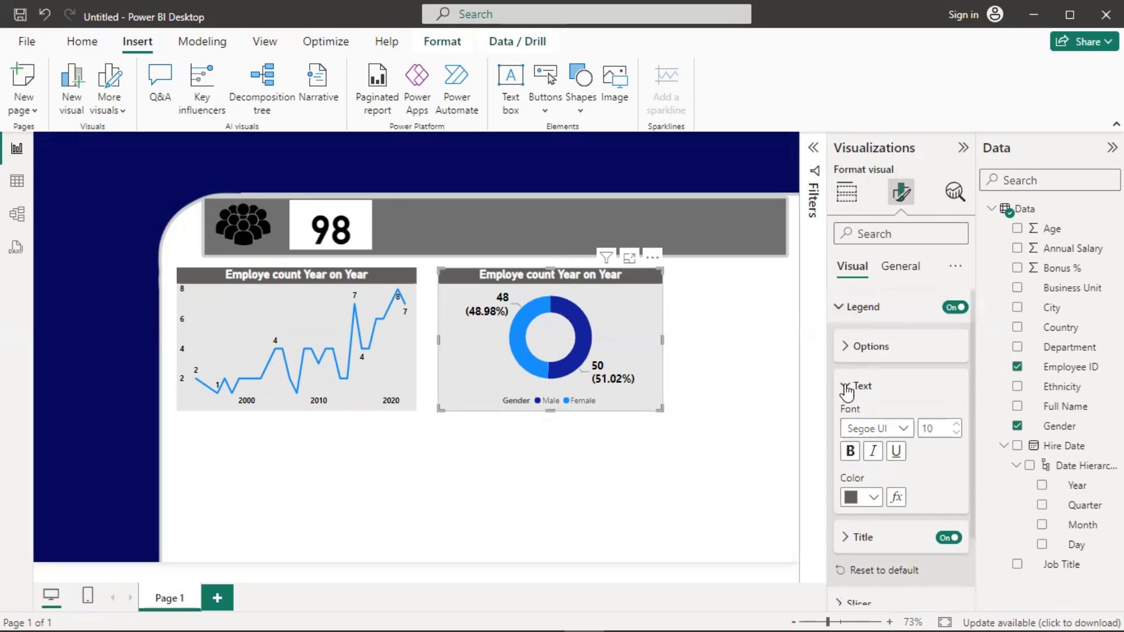
click(850, 452)
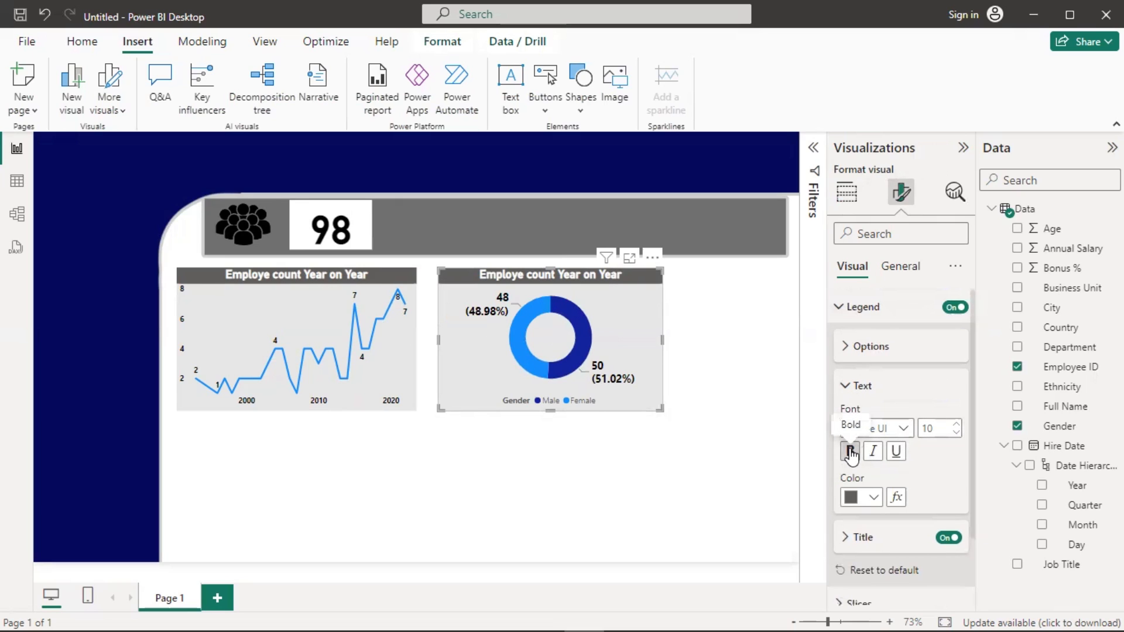
click(956, 425)
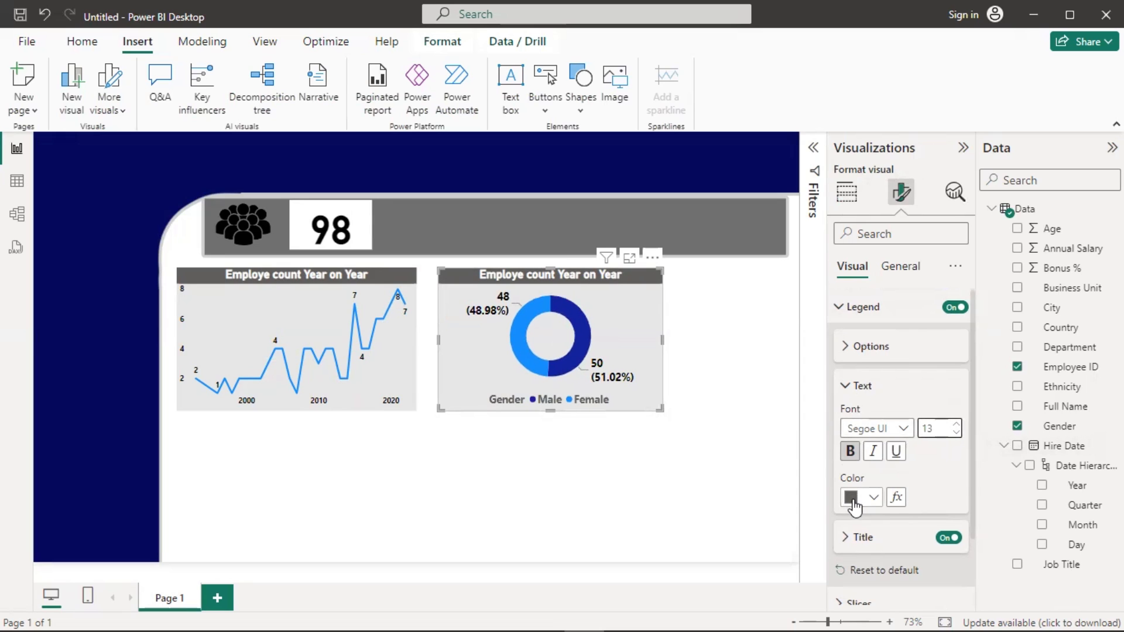
click(855, 497)
click(954, 427)
click(848, 390)
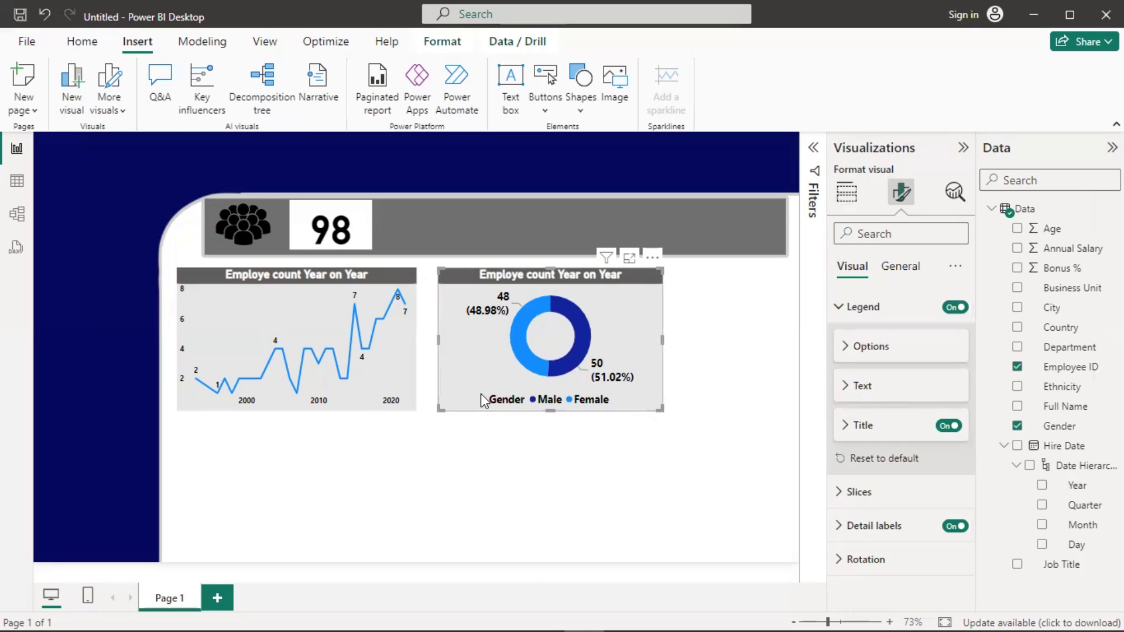
click(949, 426)
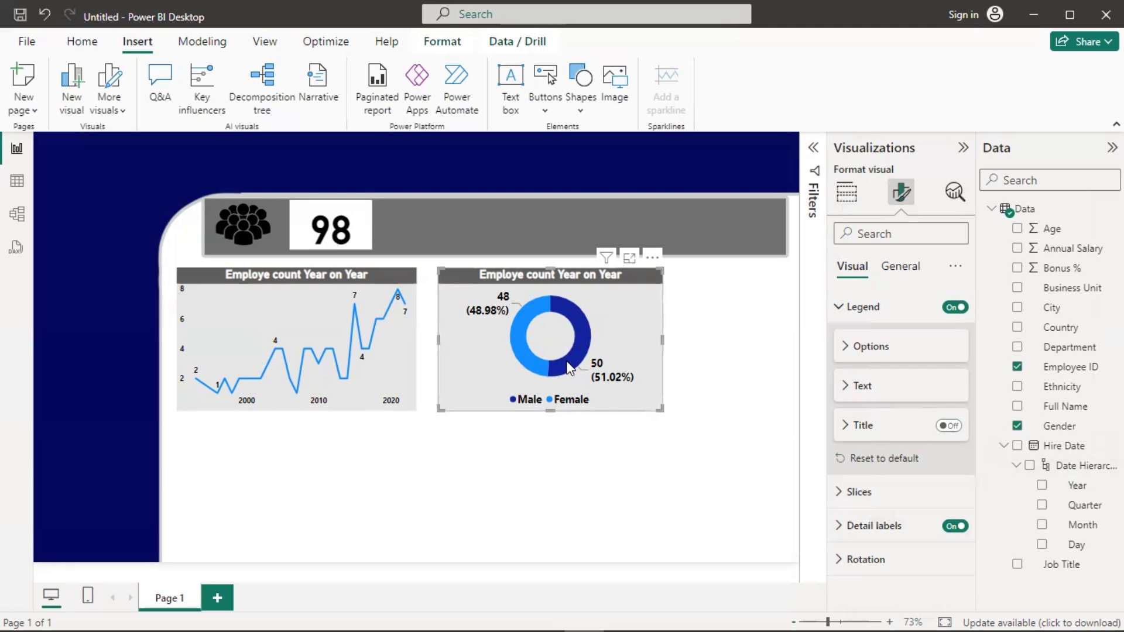
- Try the Inside and Prefer outside positions for the donut chart's detail labels and return them to Outside
click(845, 526)
click(936, 444)
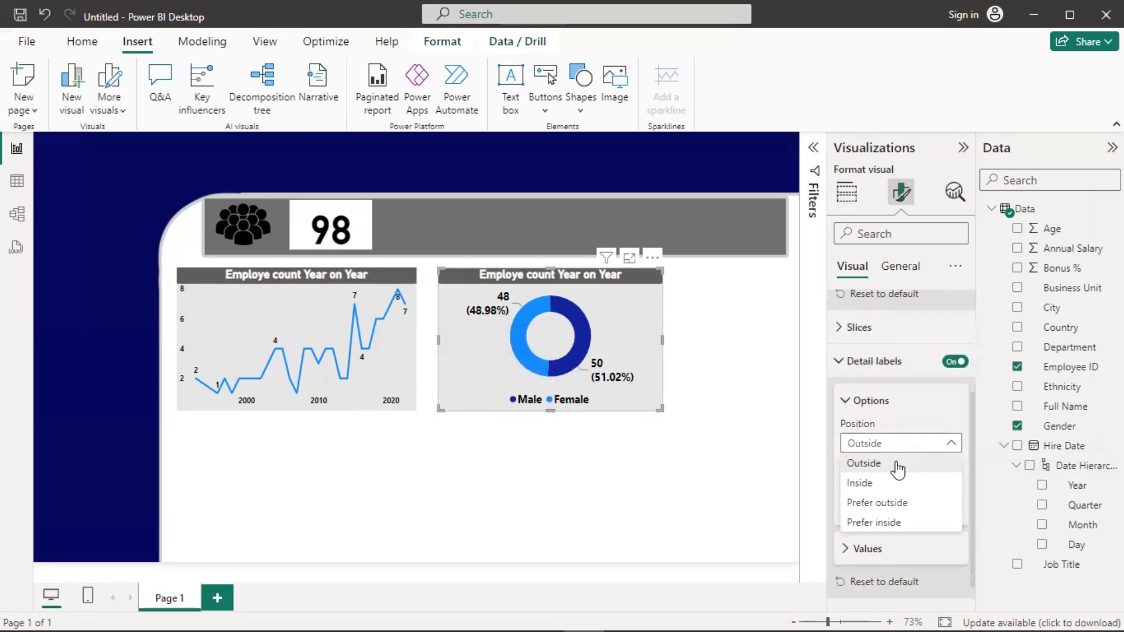
click(887, 481)
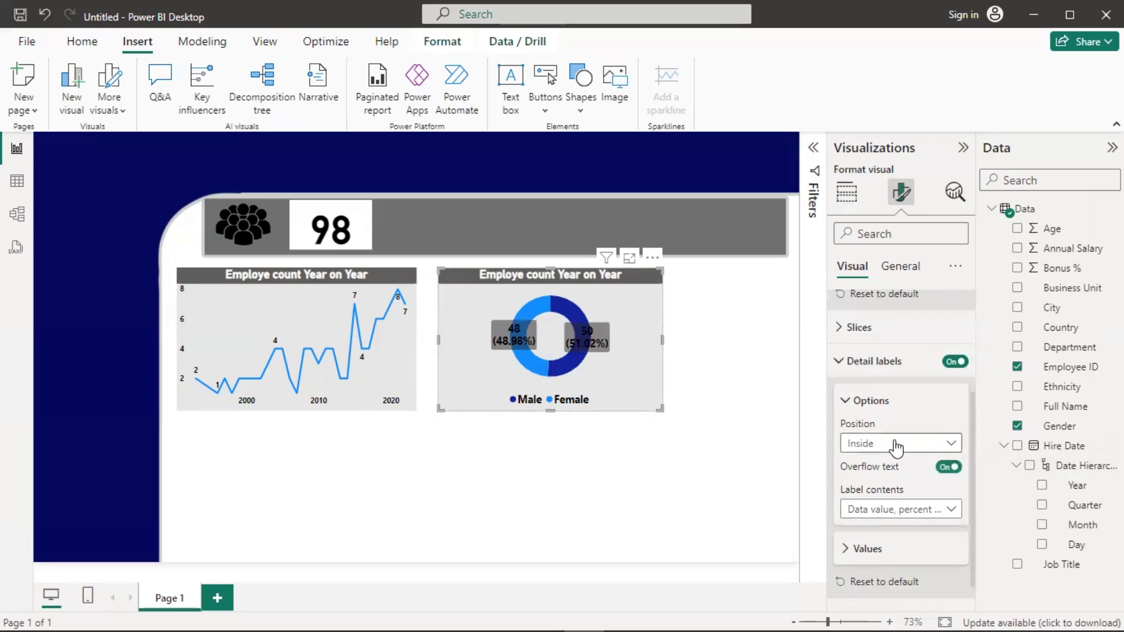
click(894, 443)
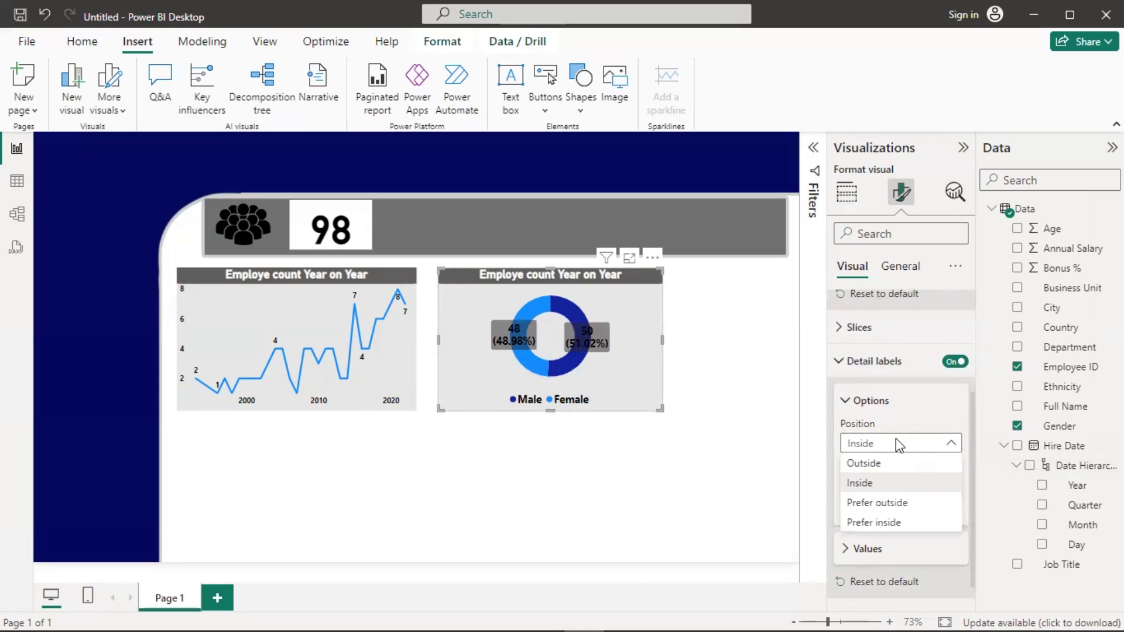
click(897, 504)
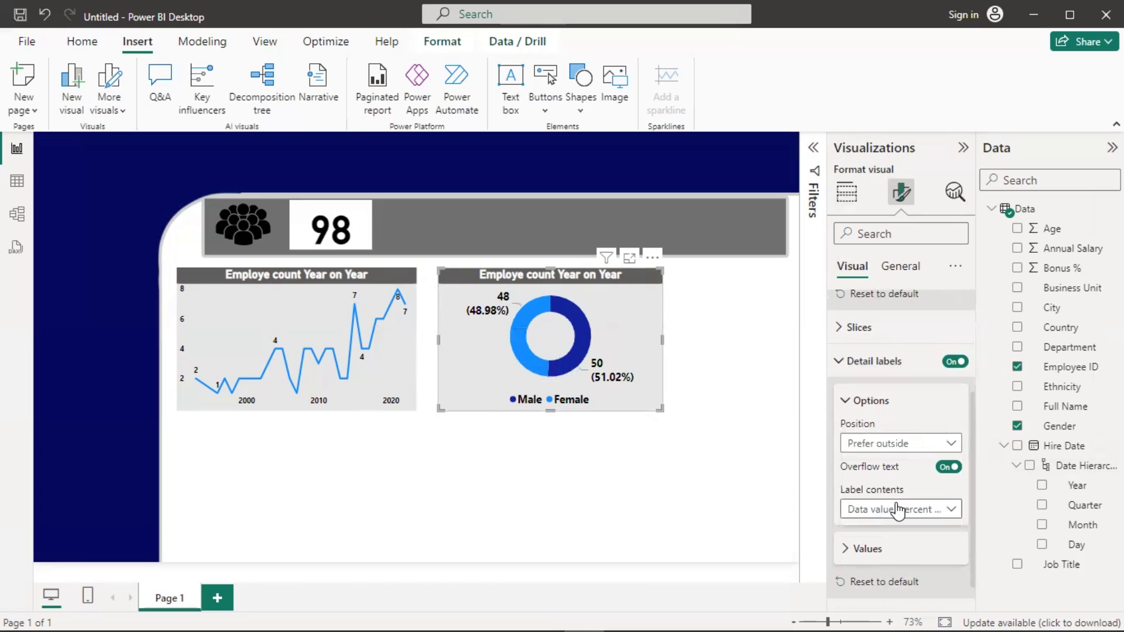
click(905, 445)
click(888, 463)
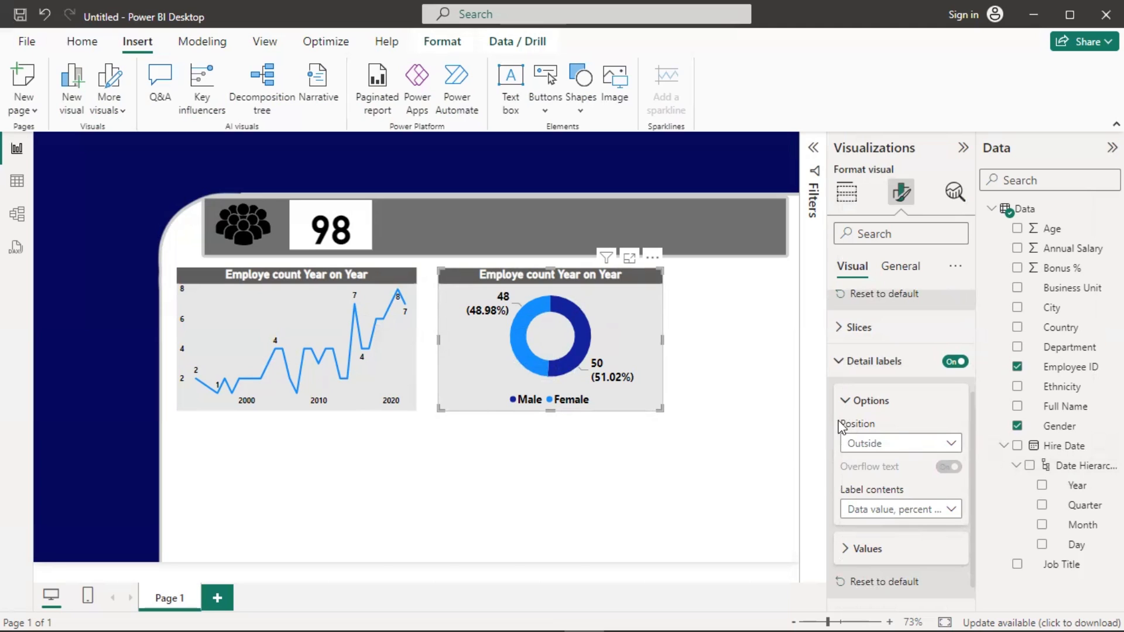
click(856, 404)
click(843, 443)
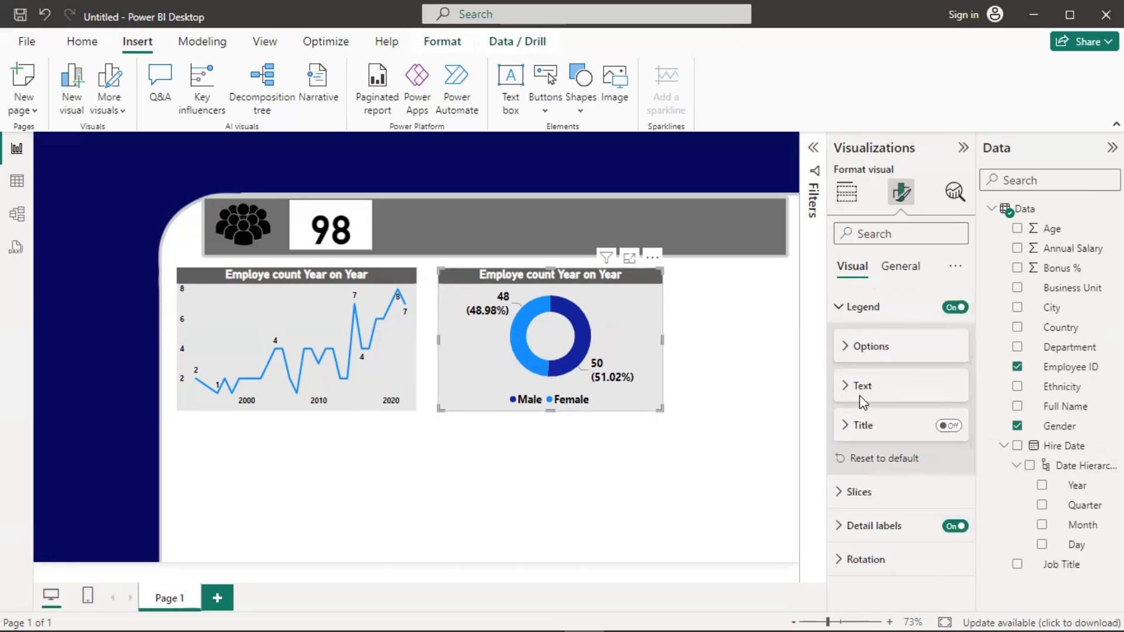
click(840, 309)
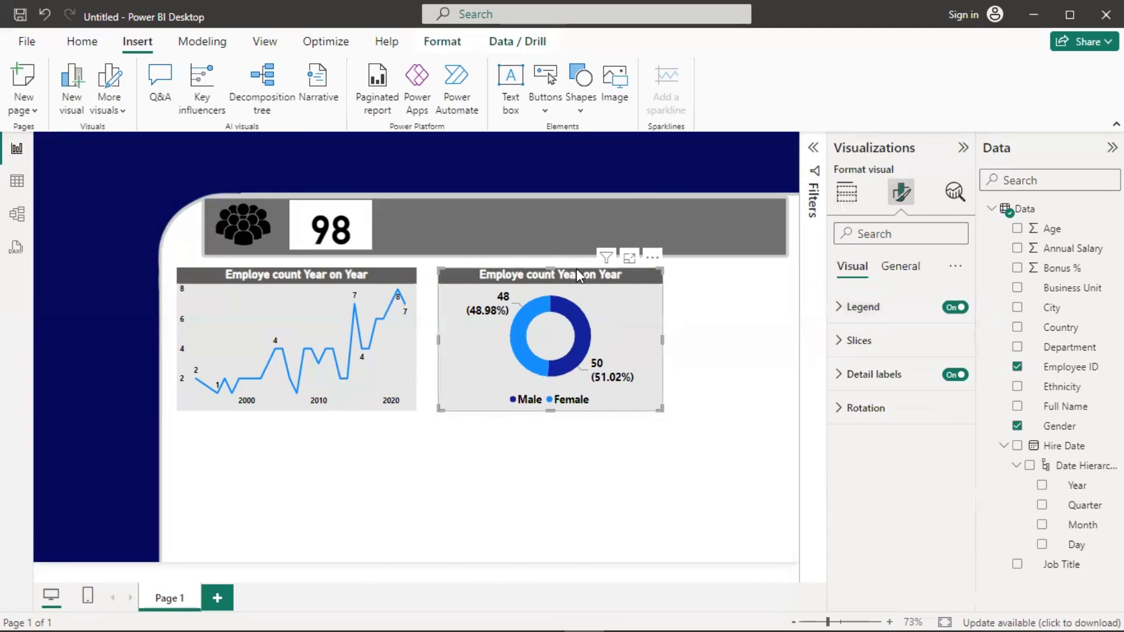
- Change the donut chart's title text to "Employee Male Vs Female"
click(902, 266)
click(843, 341)
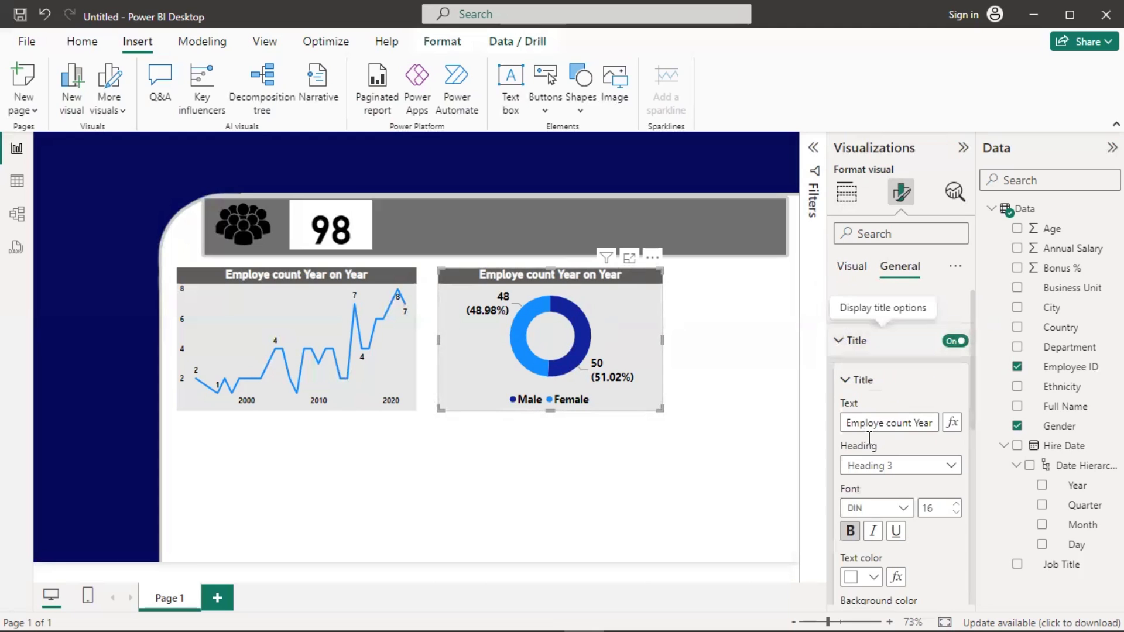
click(897, 423)
text(a)
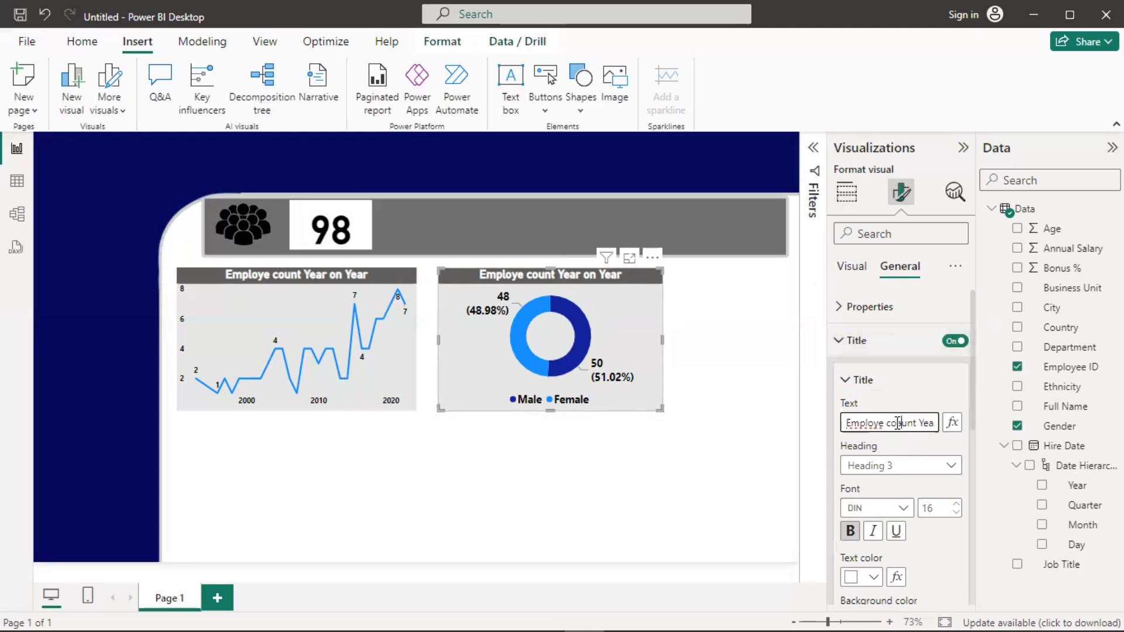
key(BackSpace)
key(BackSpace)
key(BackSpace)
key(BackSpace)
key(BackSpace)
key(BackSpace)
key(BackSpace)
key(BackSpace)
key(BackSpace)
key(BackSpace)
key(BackSpace)
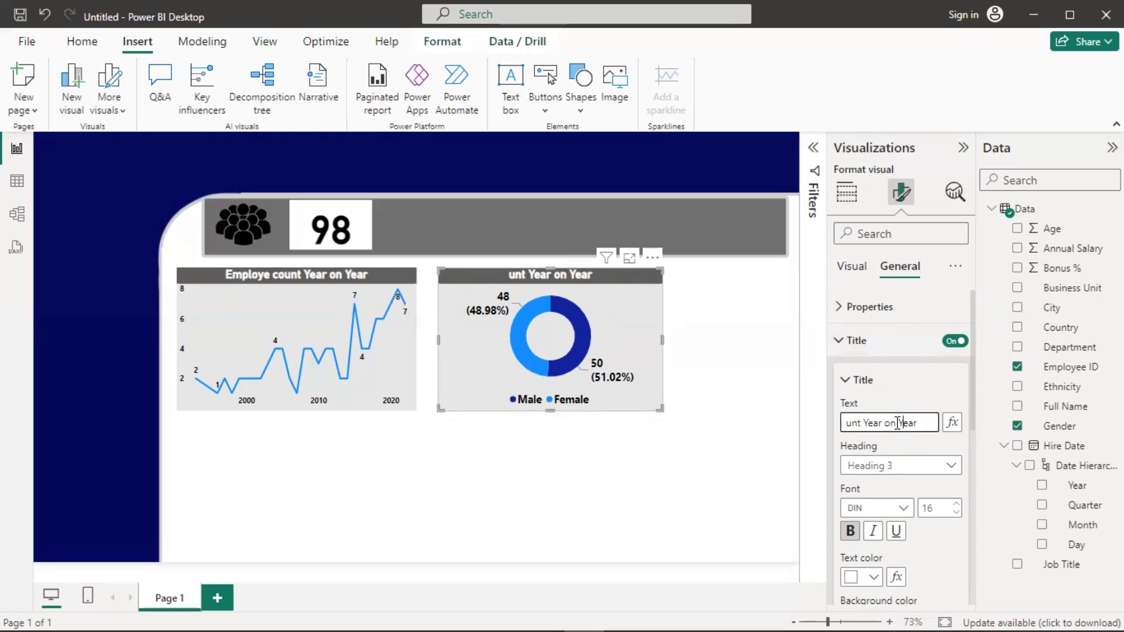
key(BackSpace)
key(BackSpace)
key(BackSpace)
key(BackSpace)
key(BackSpace)
key(BackSpace)
key(BackSpace)
key(BackSpace)
key(BackSpace)
key(BackSpace)
key(BackSpace)
key(BackSpace)
key(BackSpace)
key(BackSpace)
key(BackSpace)
key(BackSpace)
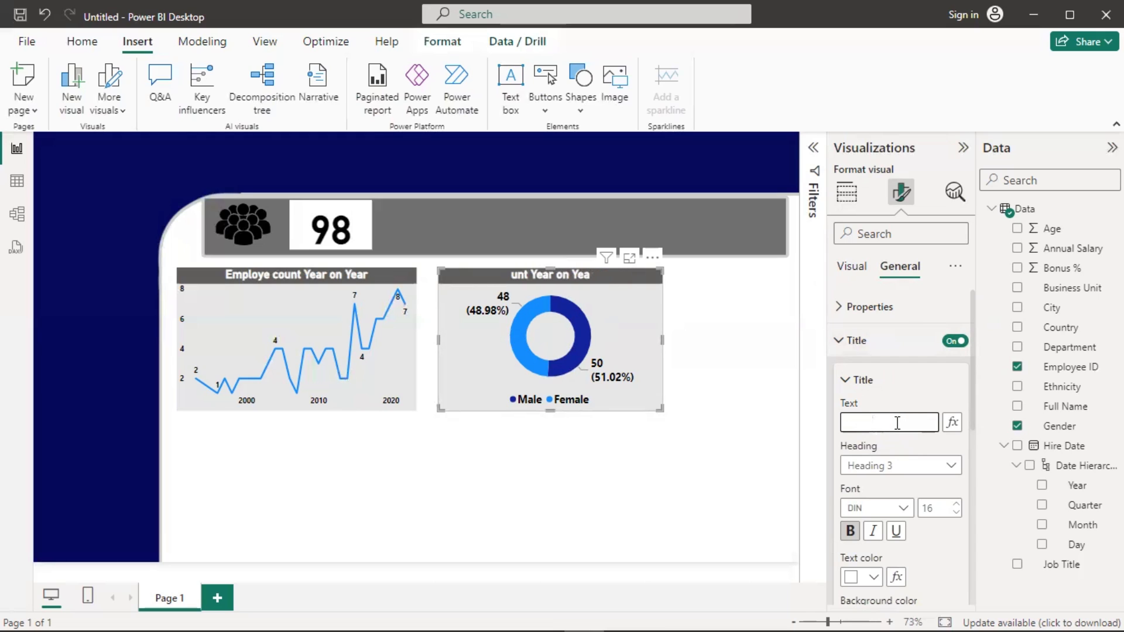
text(e)
key(BackSpace)
text(Emp)
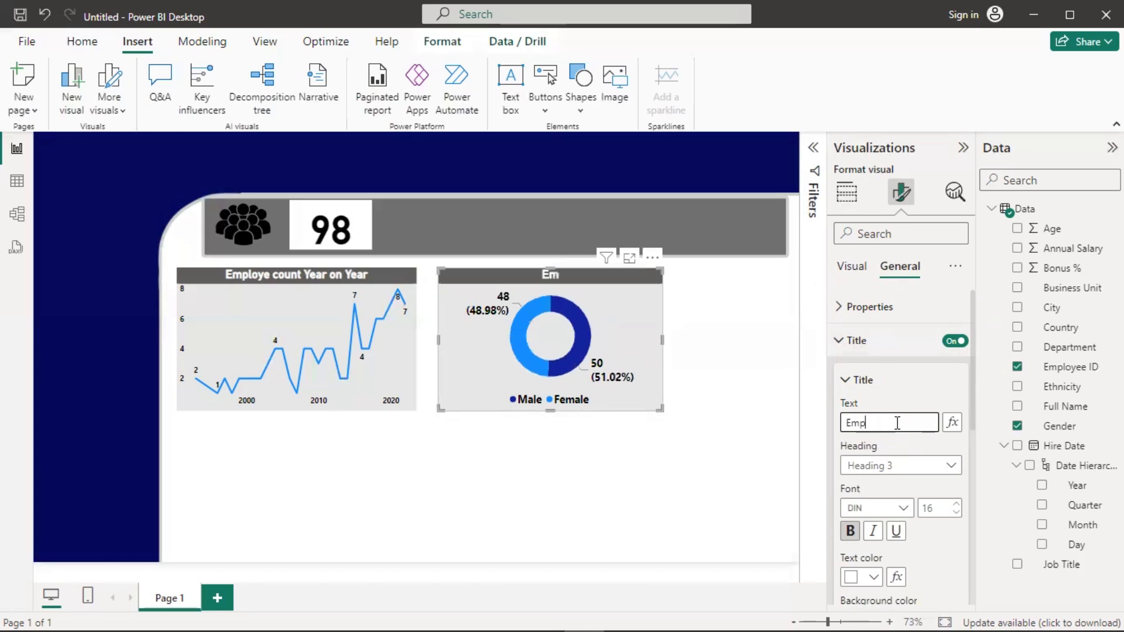
text(loye)
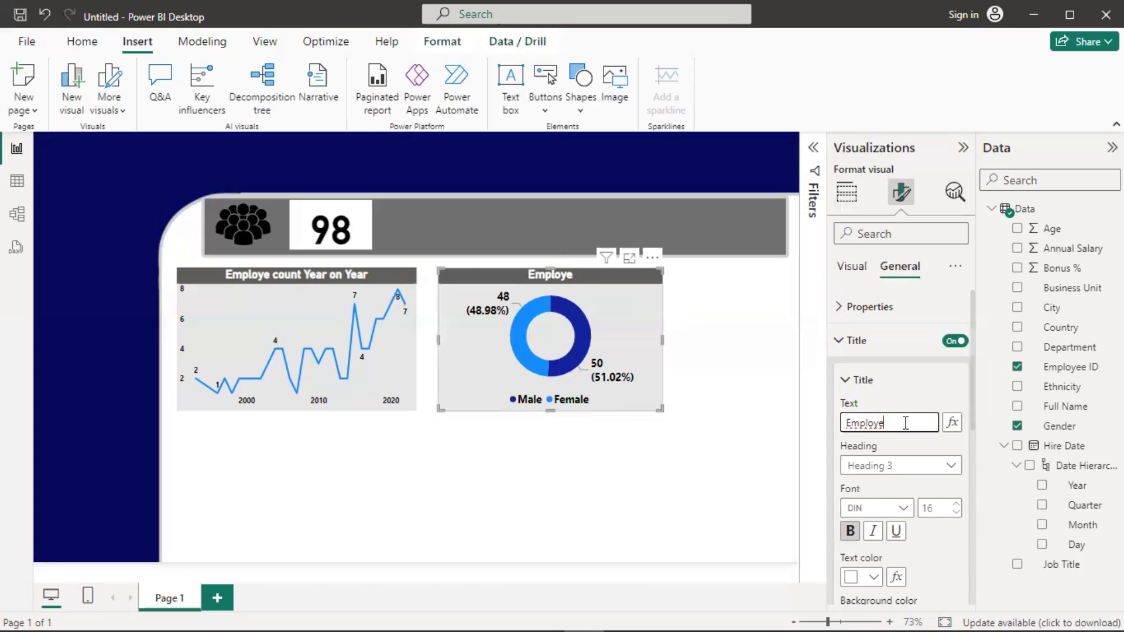
text(e m)
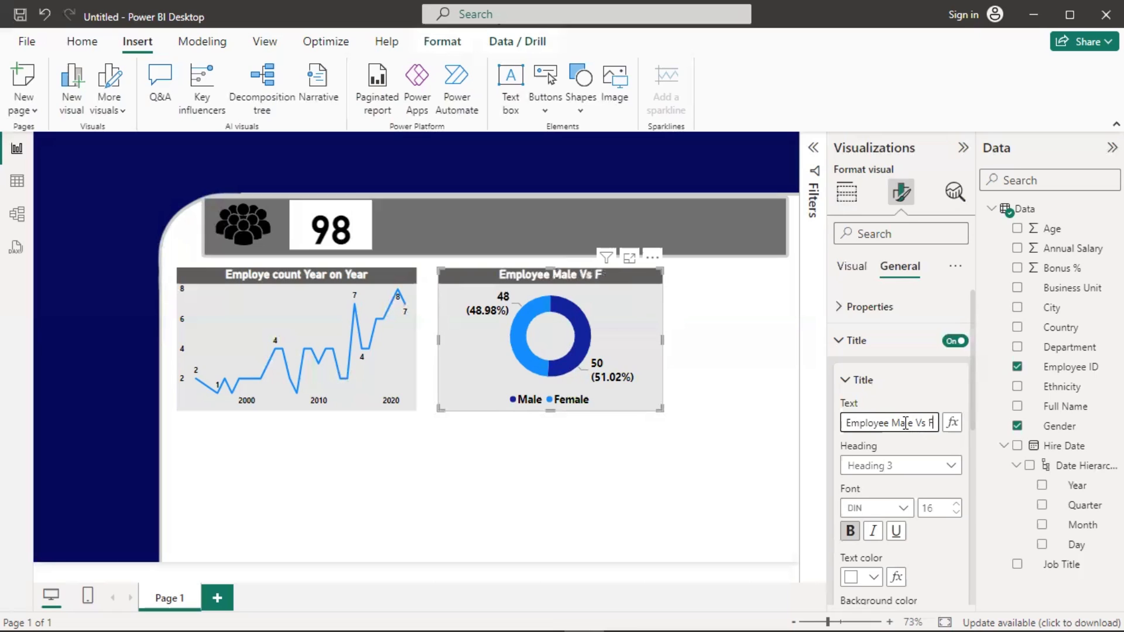
text(emal)
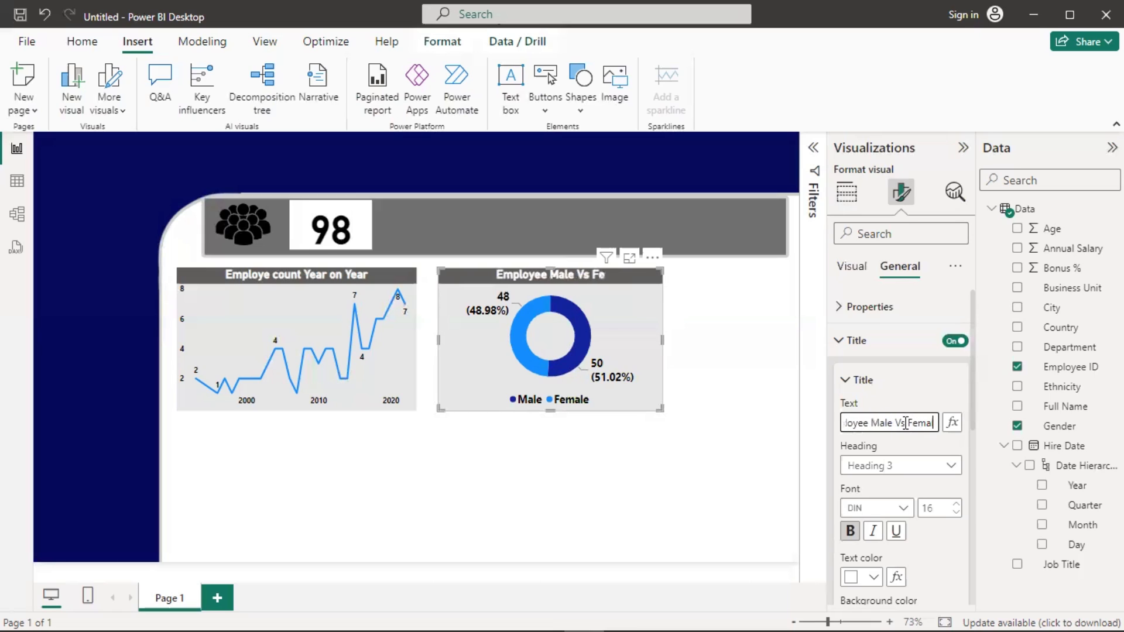
text(e)
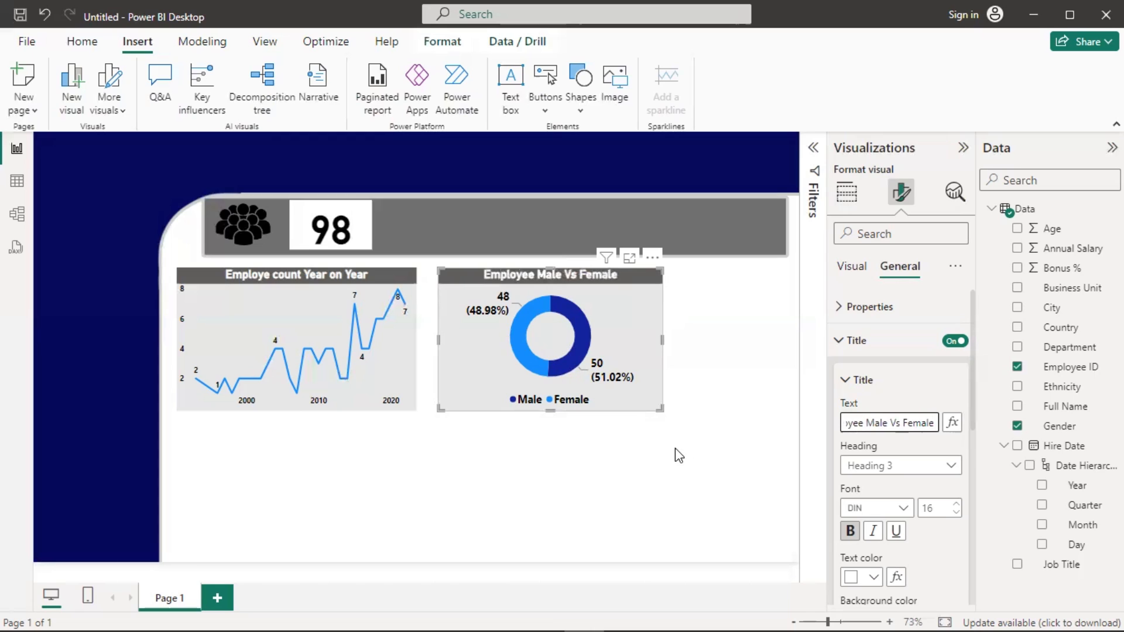
click(651, 491)
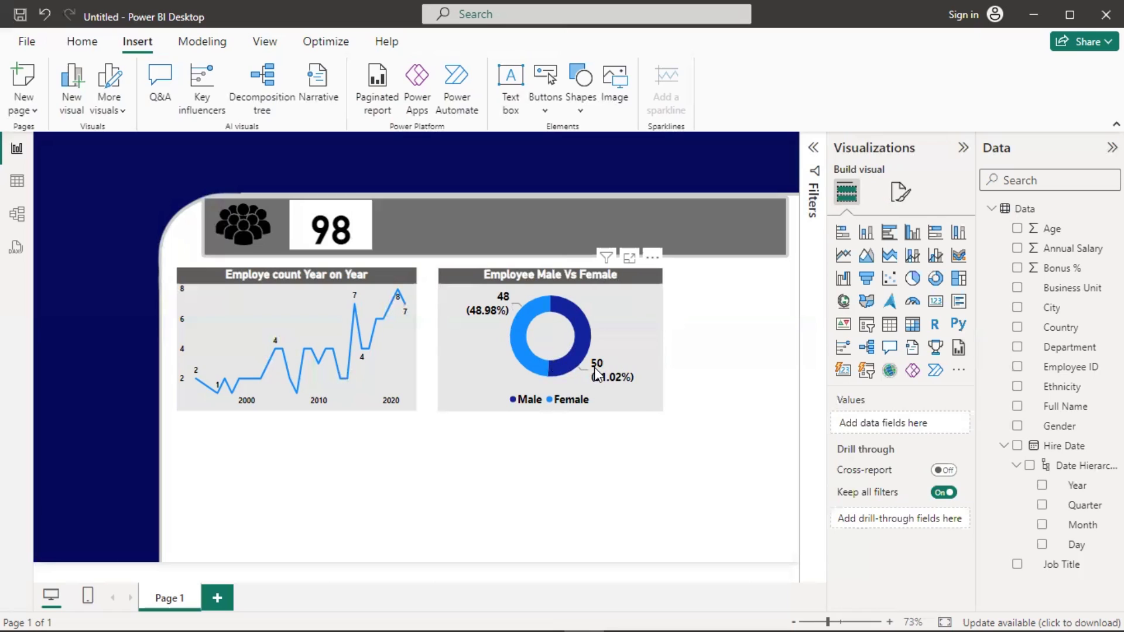
- Duplicate the Employee Male Vs Female donut chart and place the copy in the same row at the page's right edge
mouse_move(594, 370)
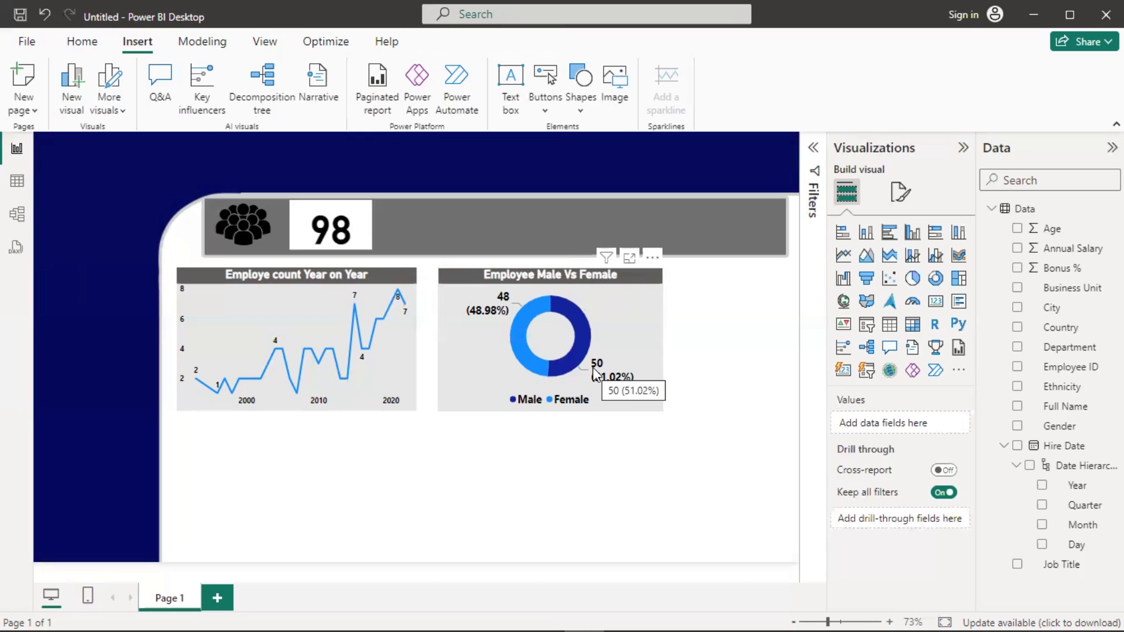
click(621, 346)
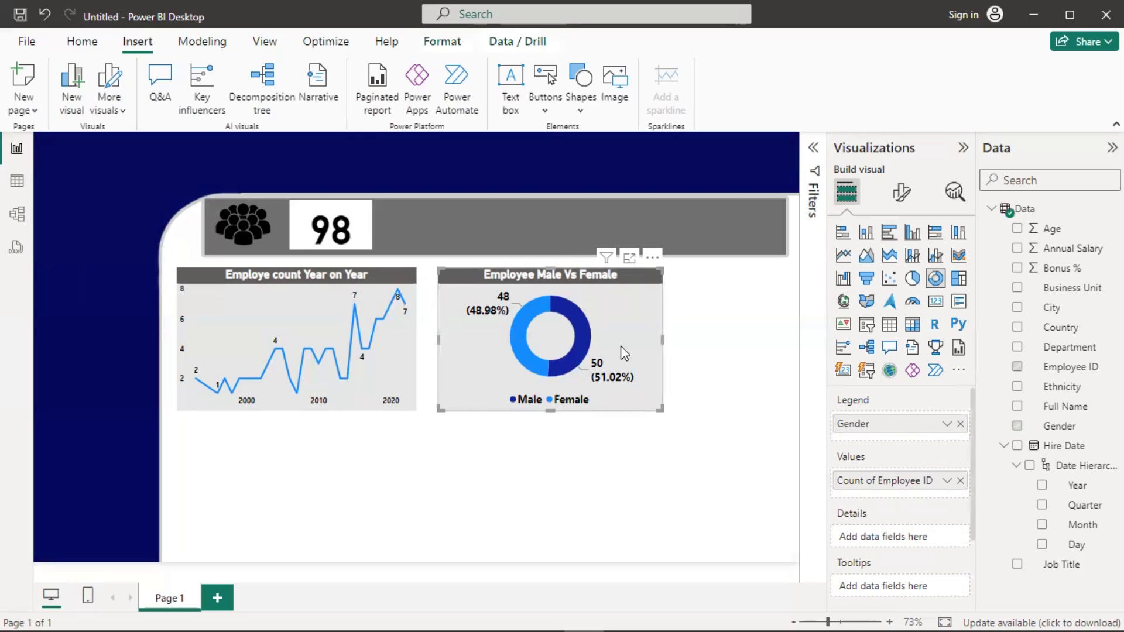
key(ctrl+c)
key(ctrl+v)
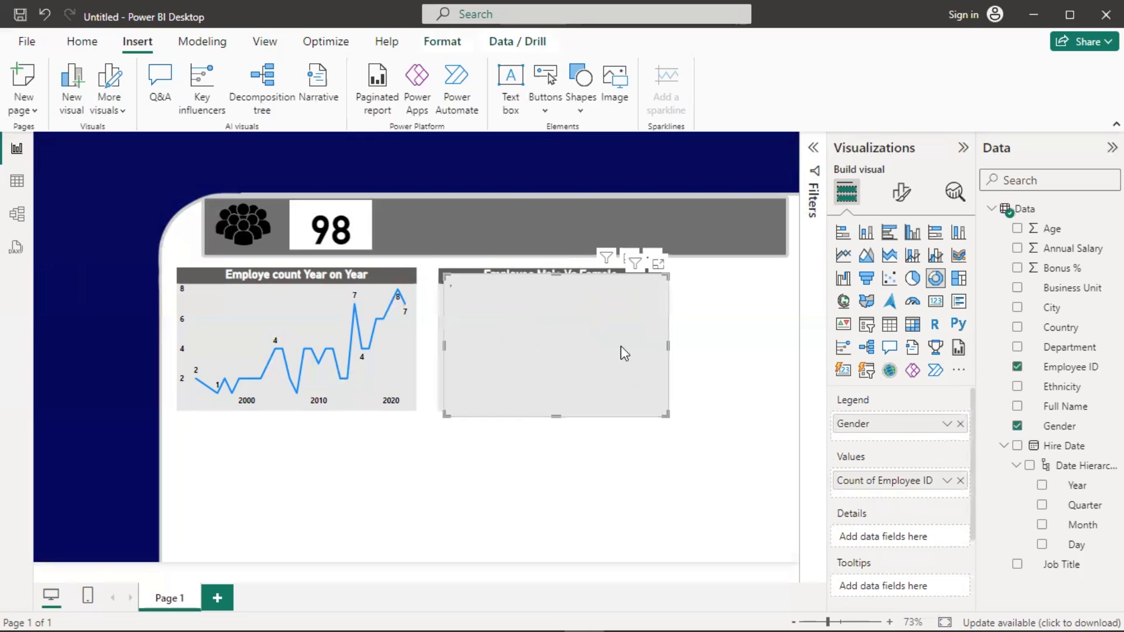
drag(607, 344, 809, 340)
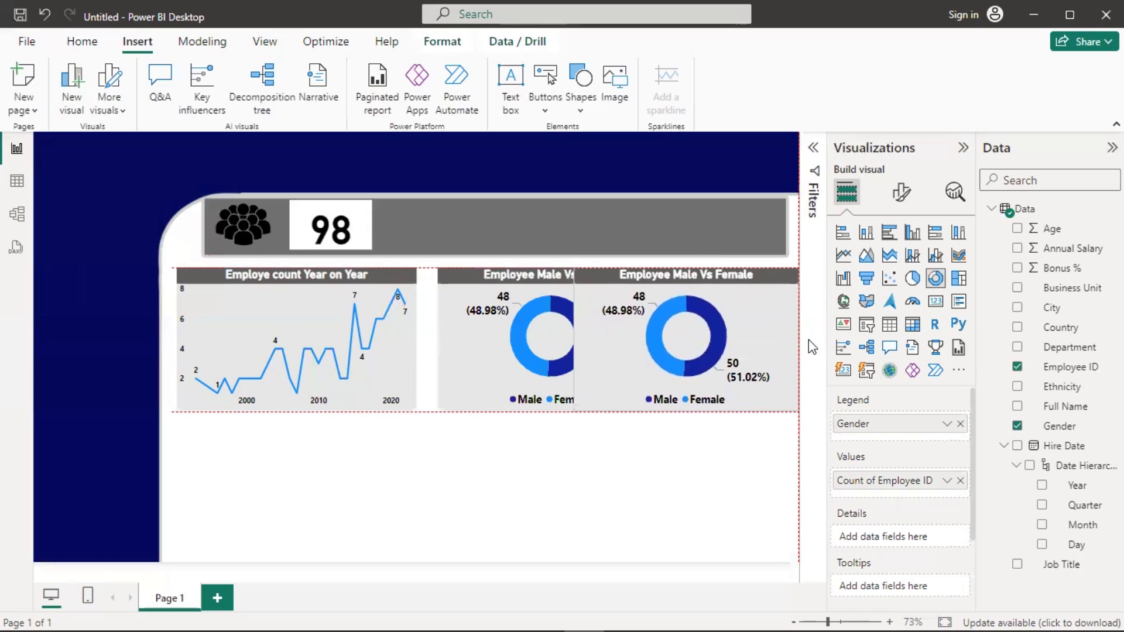
- Narrow the line chart and the original donut chart and shift both left so they sit side by side
click(366, 336)
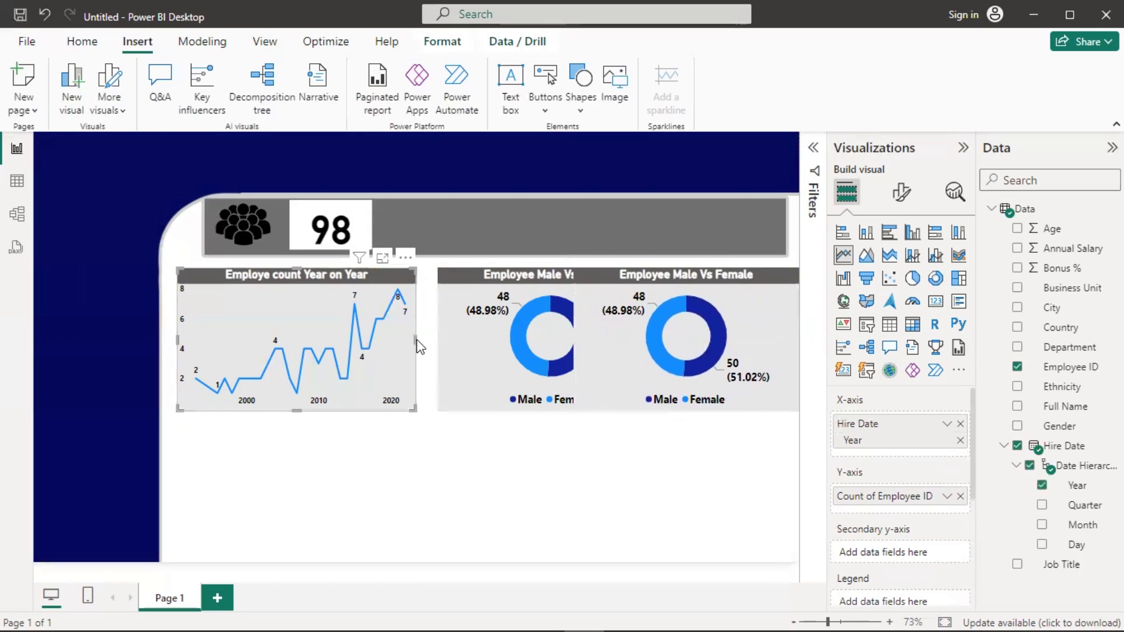
drag(415, 340, 358, 359)
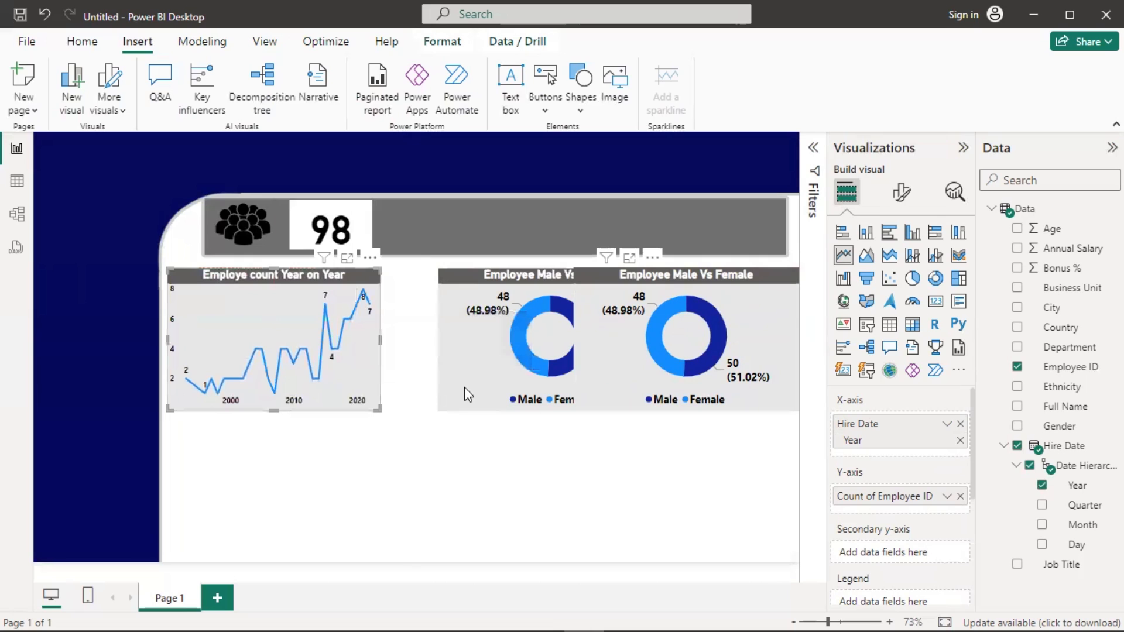
click(479, 378)
drag(473, 378, 427, 378)
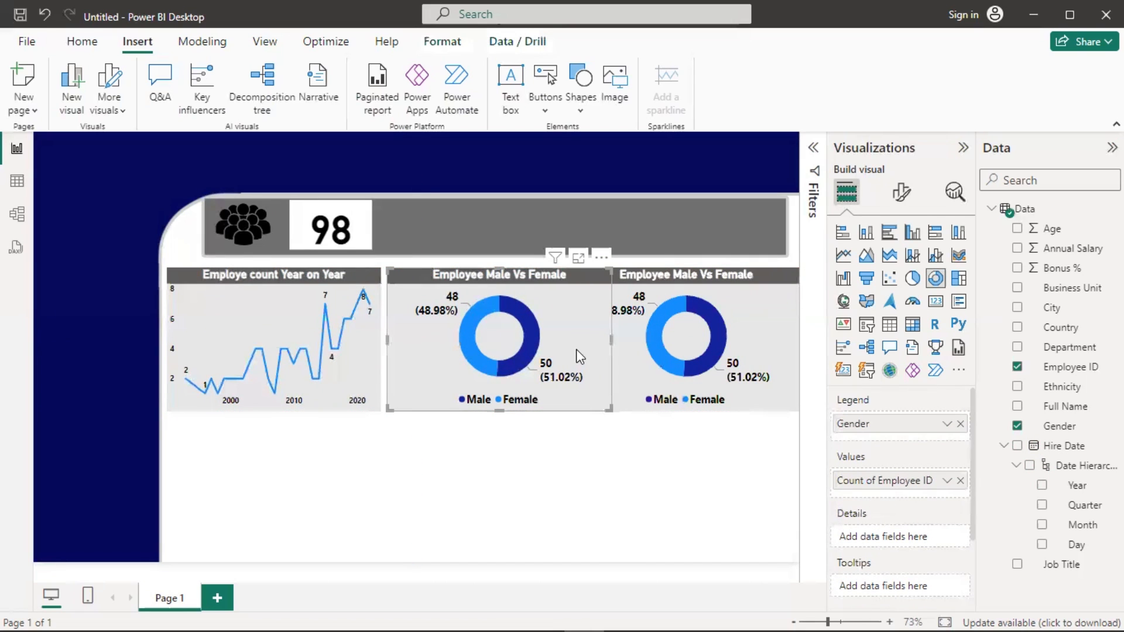
drag(610, 345, 568, 346)
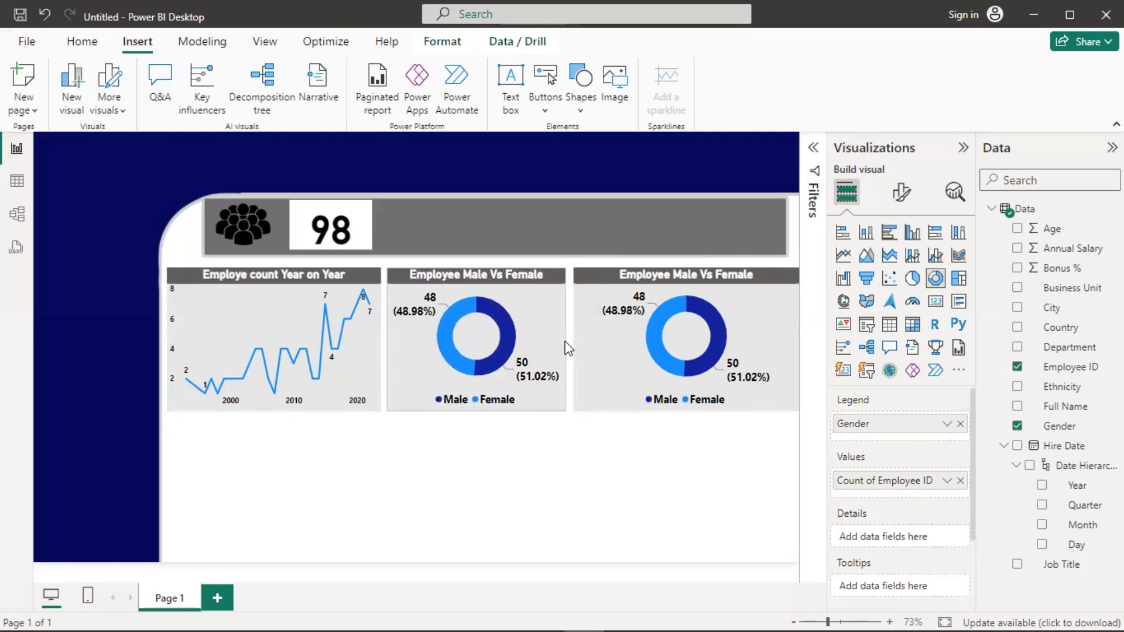
- Resize and align the copied donut chart and slightly widen the original one, leaving narrow gaps between the three charts in the row
click(582, 337)
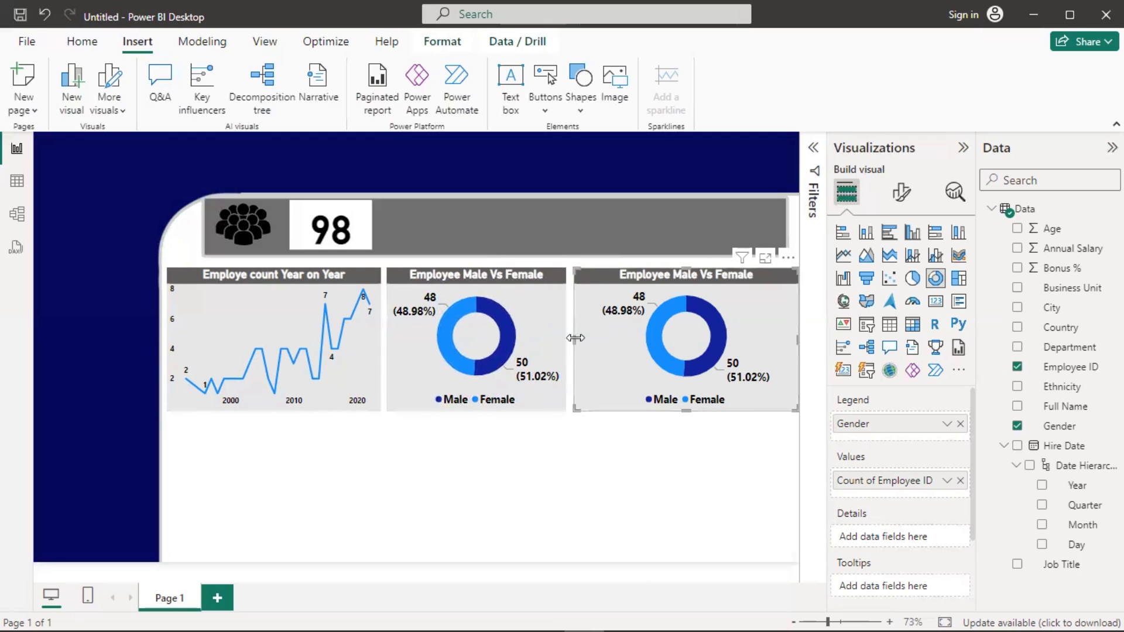
drag(576, 337, 607, 341)
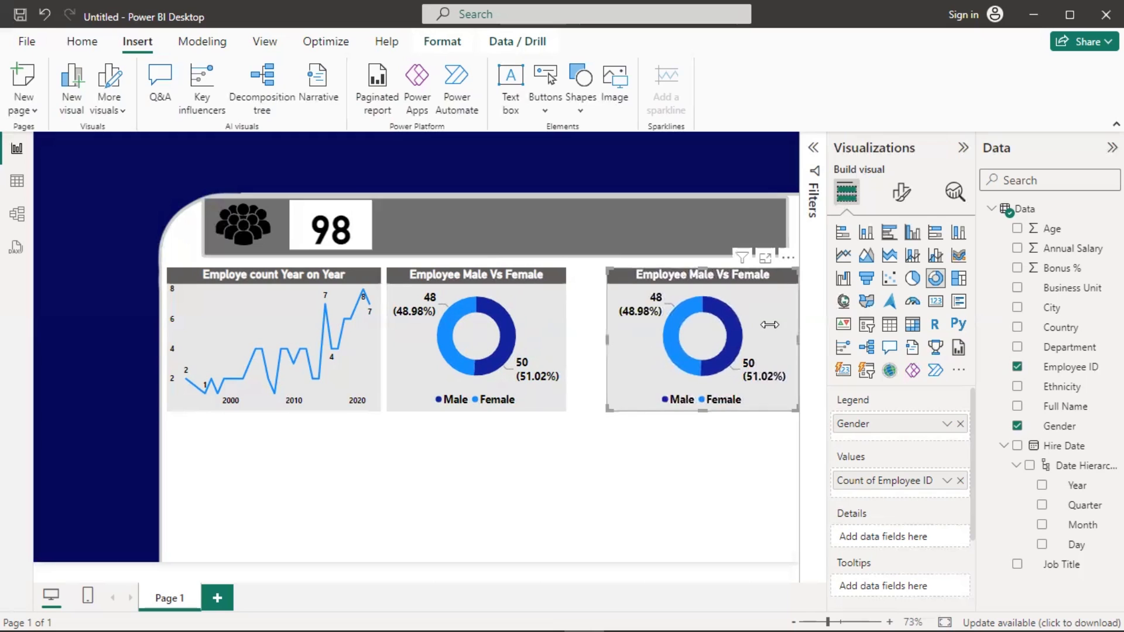
drag(769, 324, 764, 325)
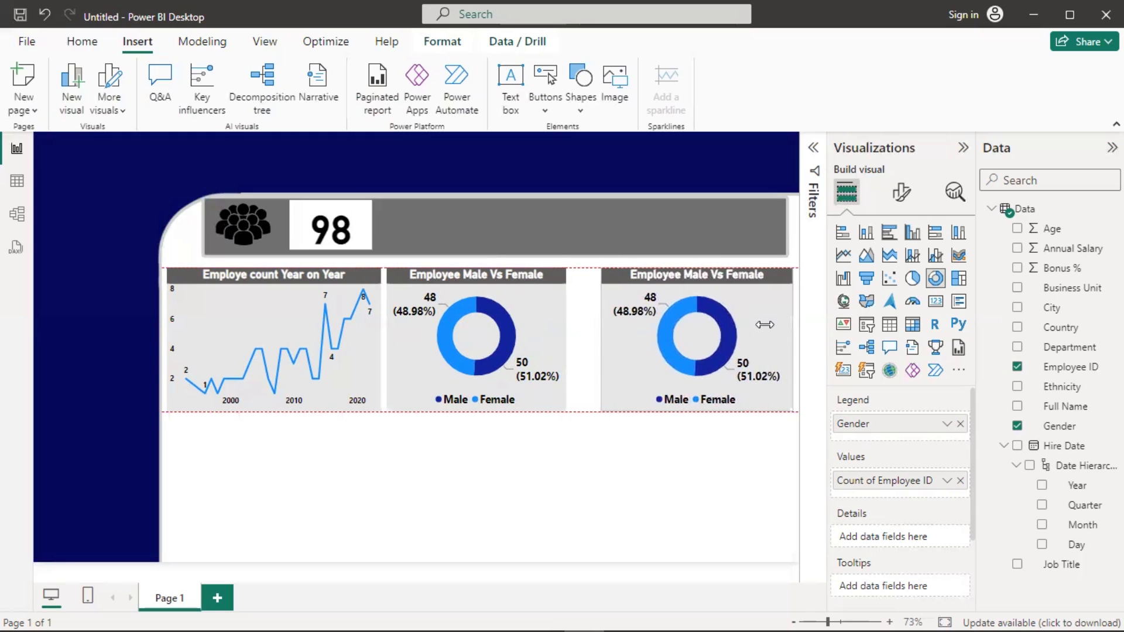
click(556, 339)
drag(566, 339, 588, 338)
click(608, 339)
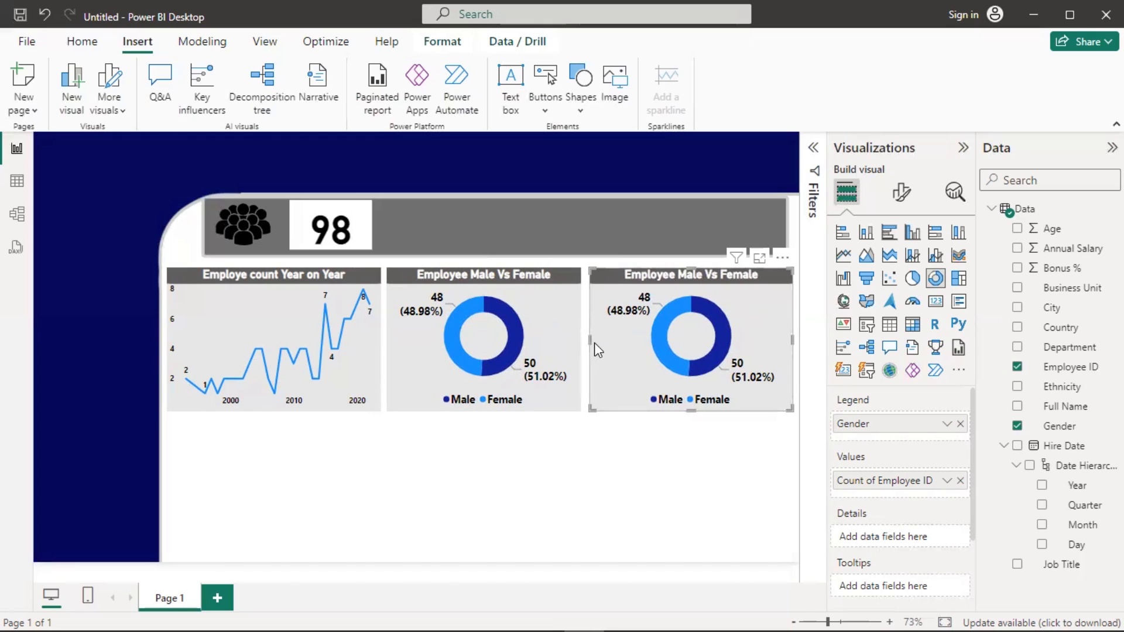
drag(589, 341, 588, 342)
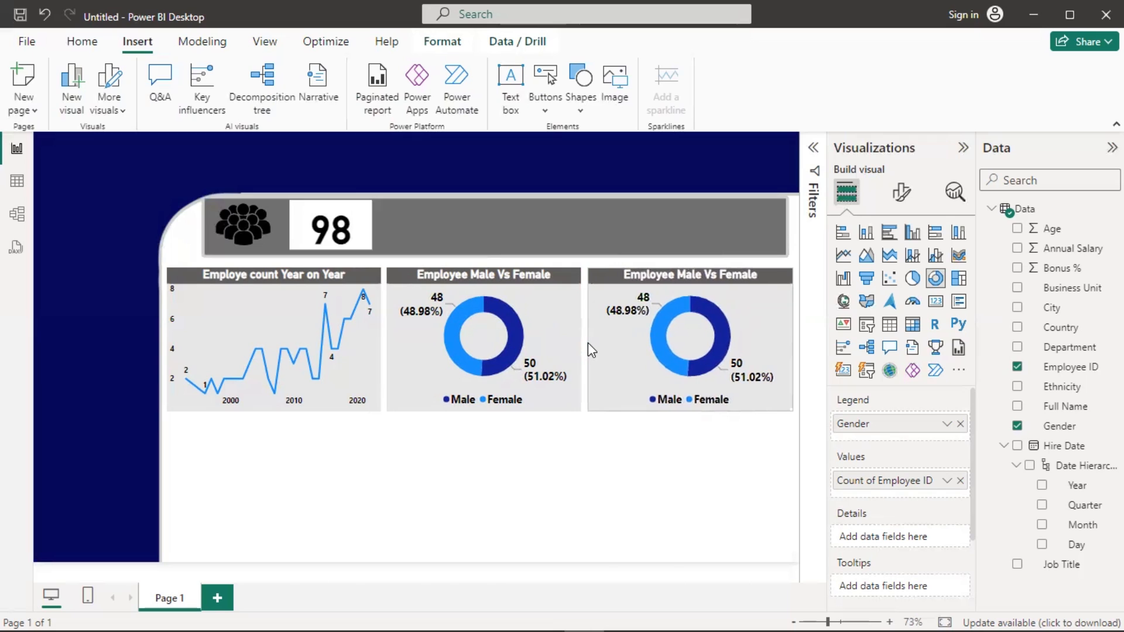
click(586, 343)
drag(585, 341, 588, 341)
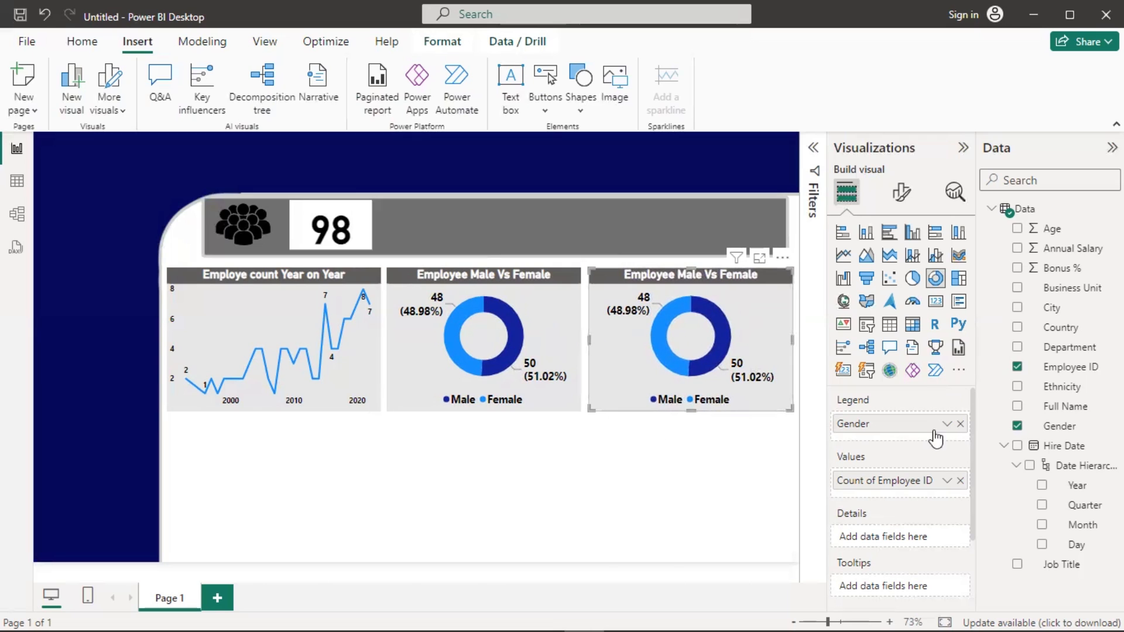
- Remove Gender and Count of Employee ID from the copied donut chart and convert it to a clustered bar chart
click(960, 424)
click(960, 474)
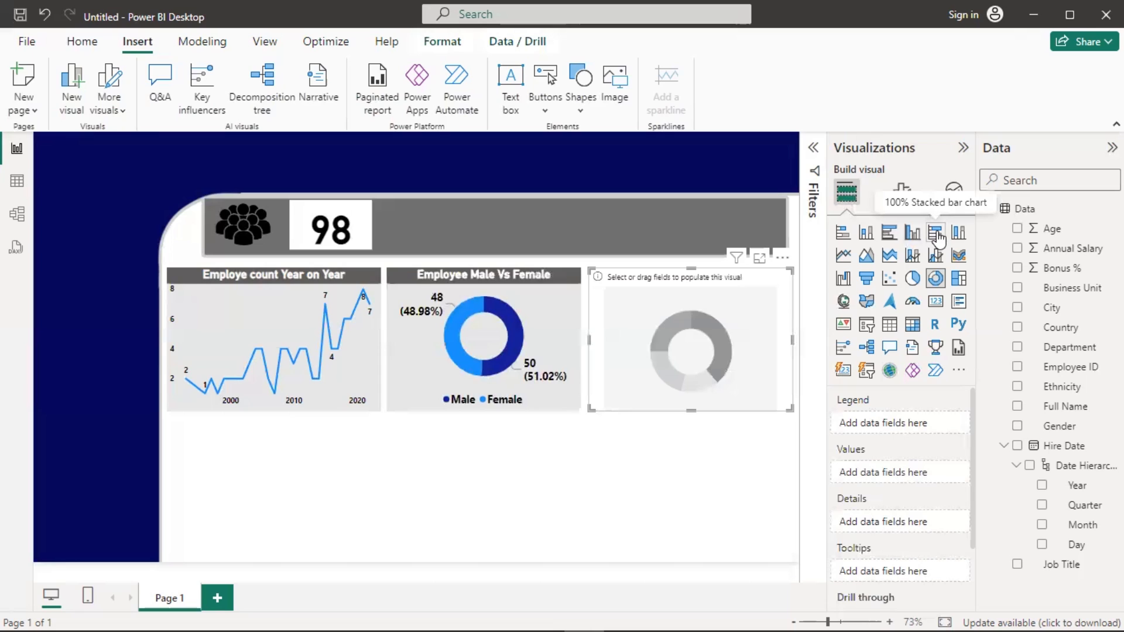
click(889, 235)
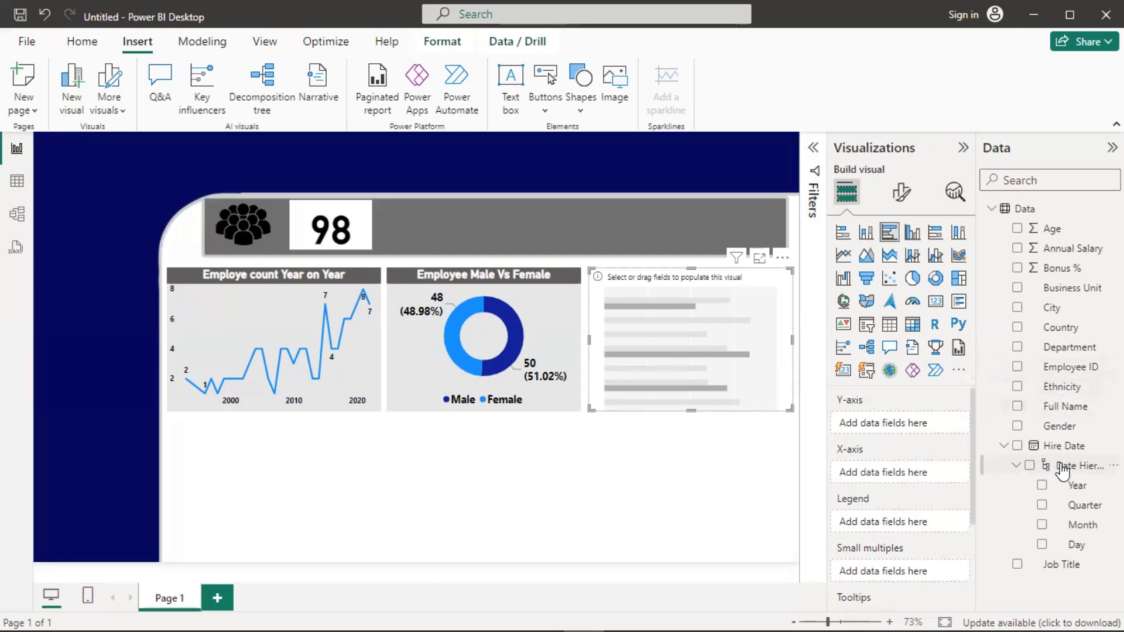
- Collapse the Hire Date field and add Age as the bar chart's X-axis and Employee ID as its Y-axis
click(1017, 466)
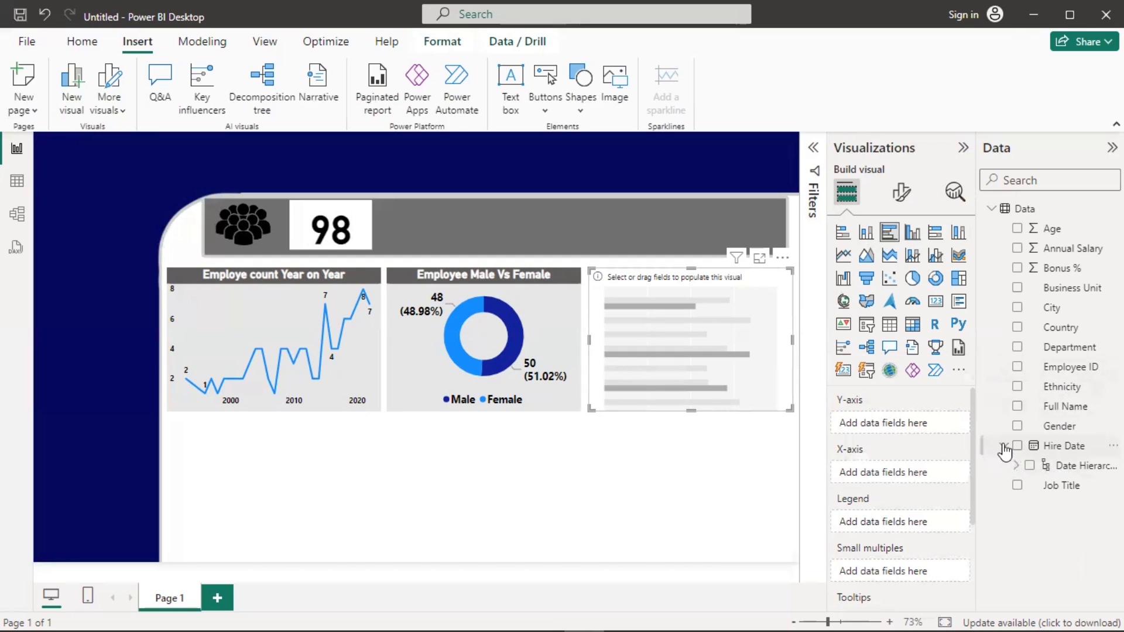
click(1003, 446)
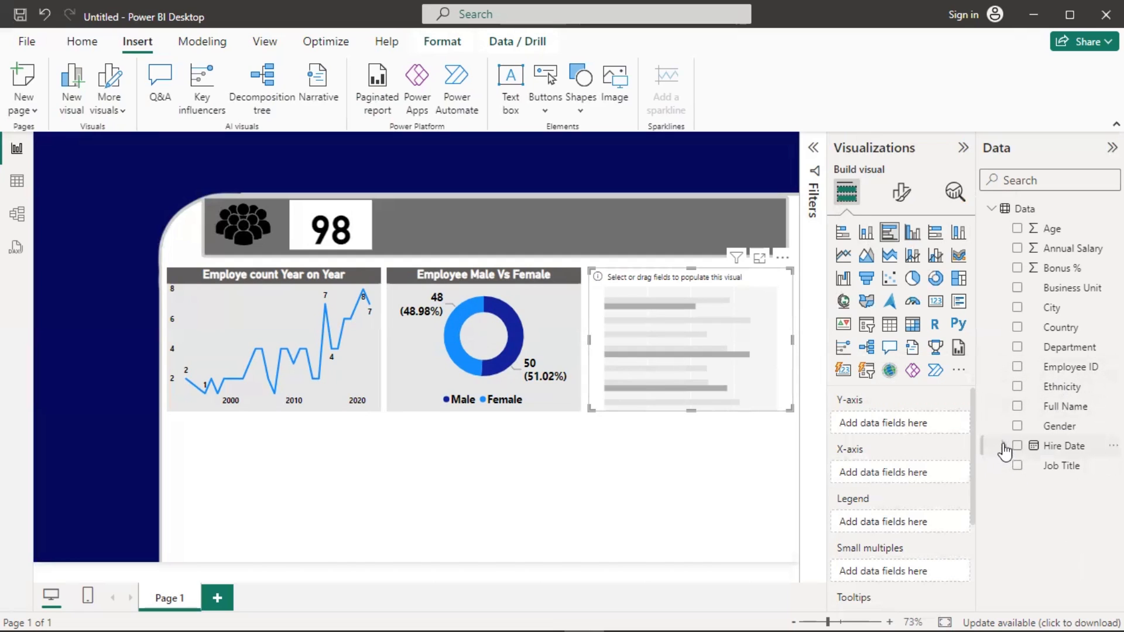
click(1061, 239)
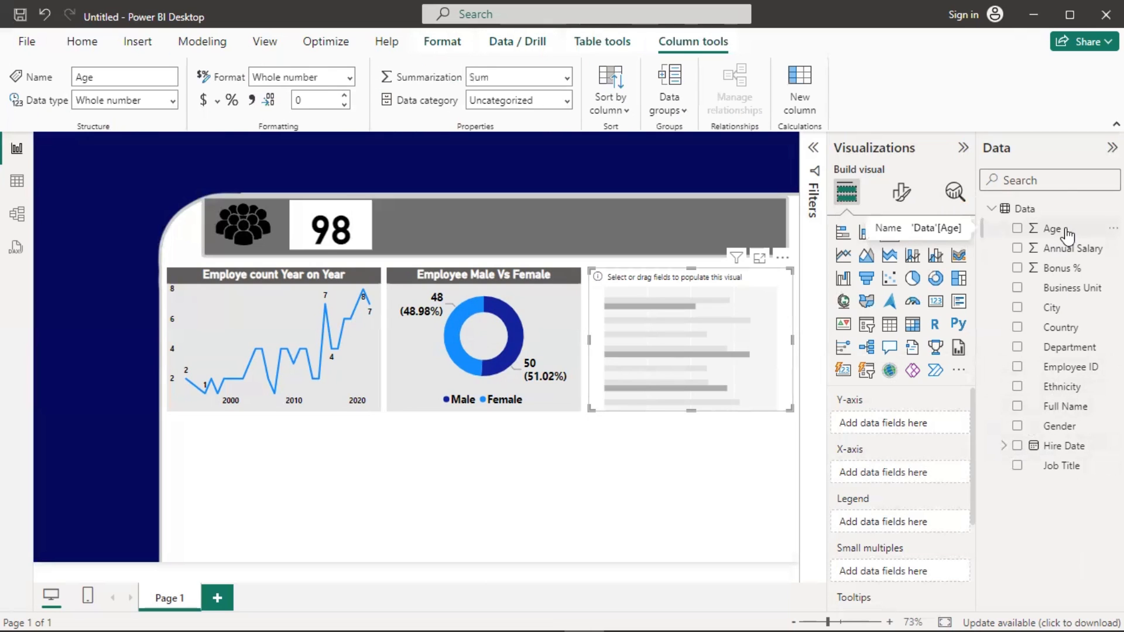
drag(1060, 234, 701, 326)
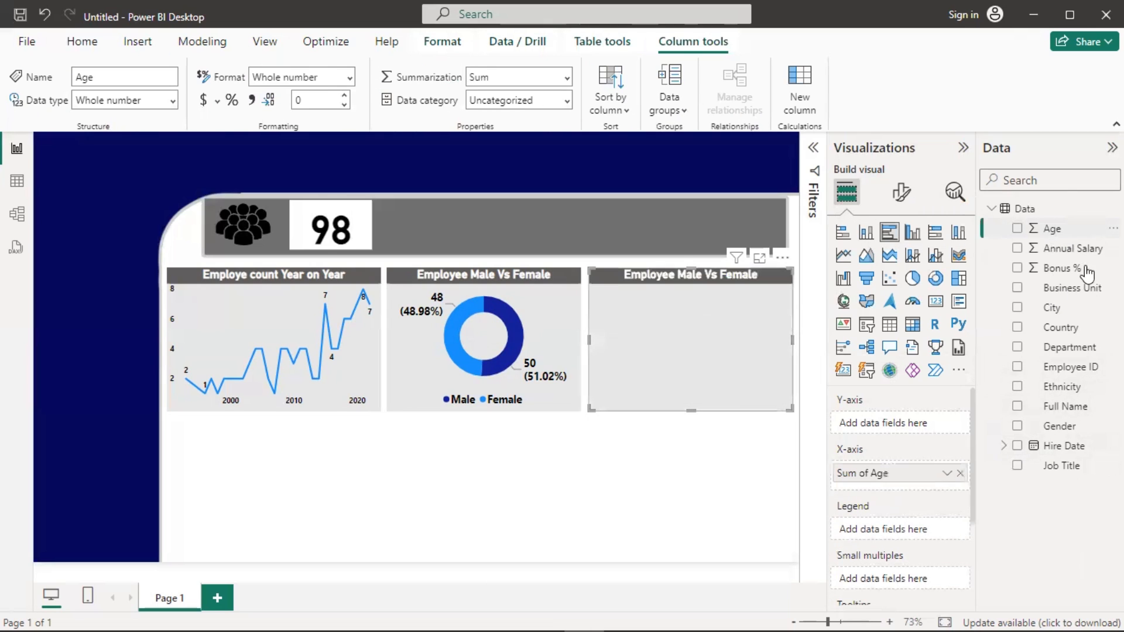
drag(1082, 368, 709, 326)
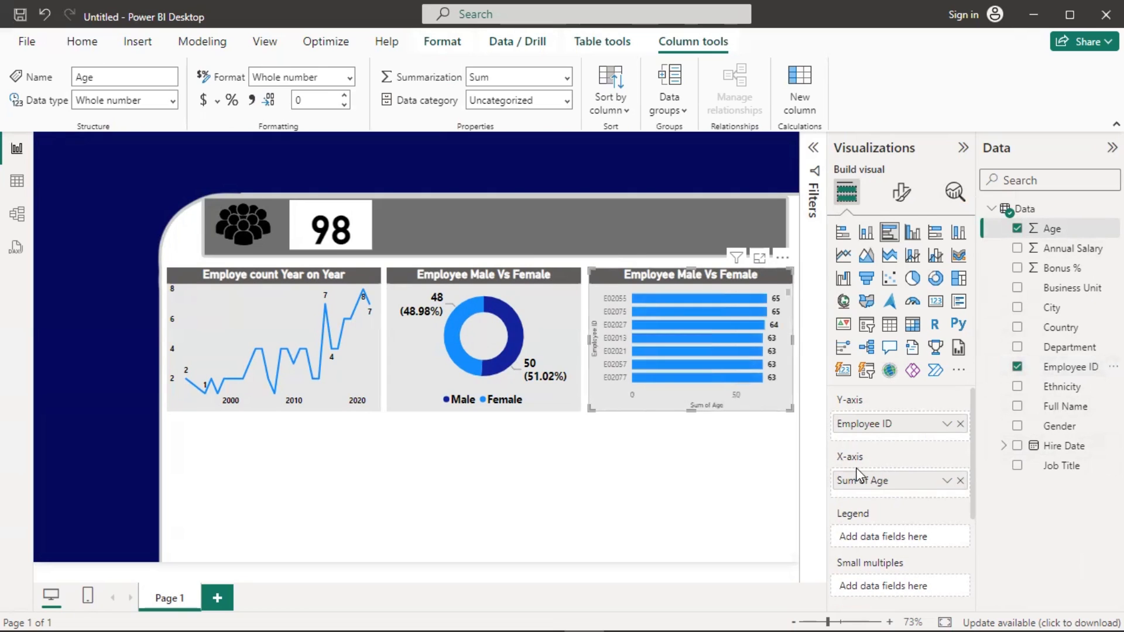
- Change the aggregation of Age on the bar chart's X-axis to Count and check the resulting bars
mouse_move(644, 327)
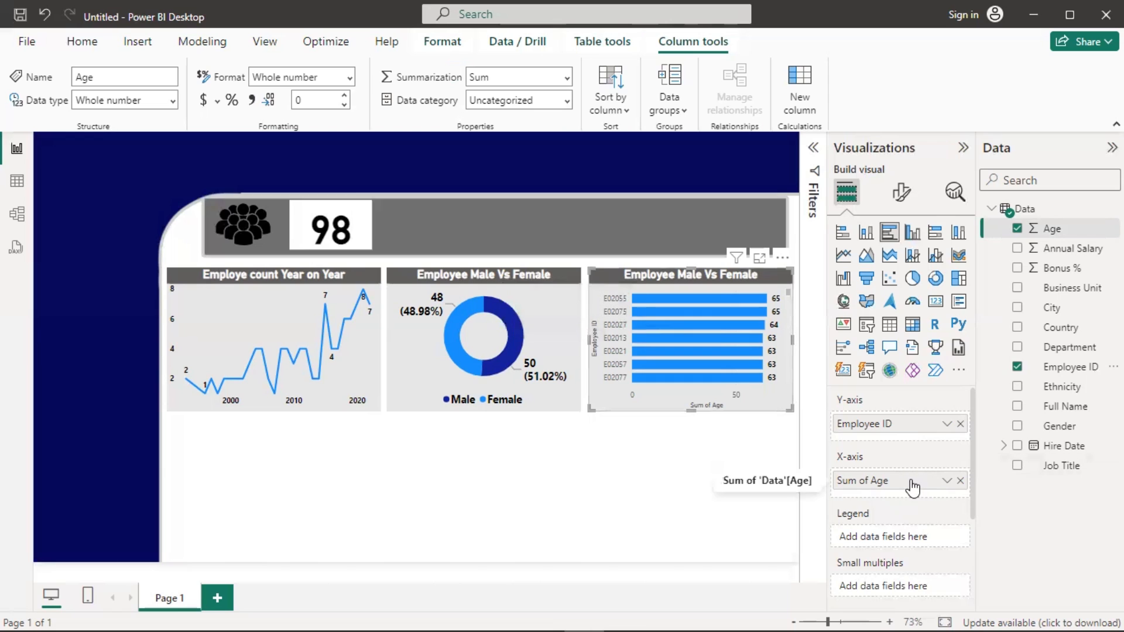
click(946, 483)
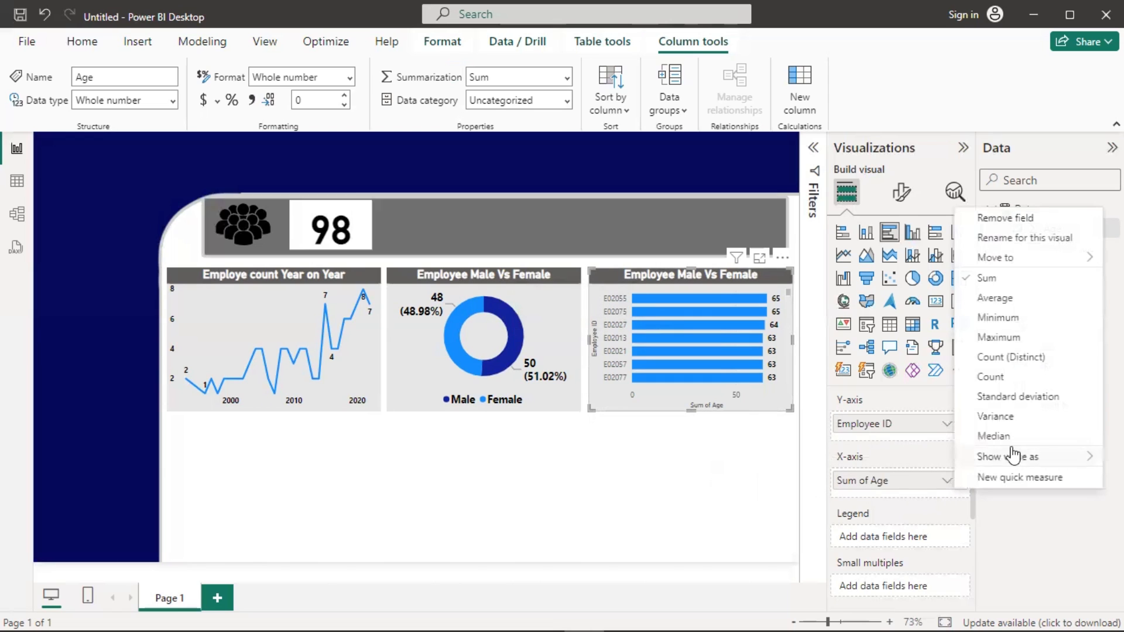
click(1015, 378)
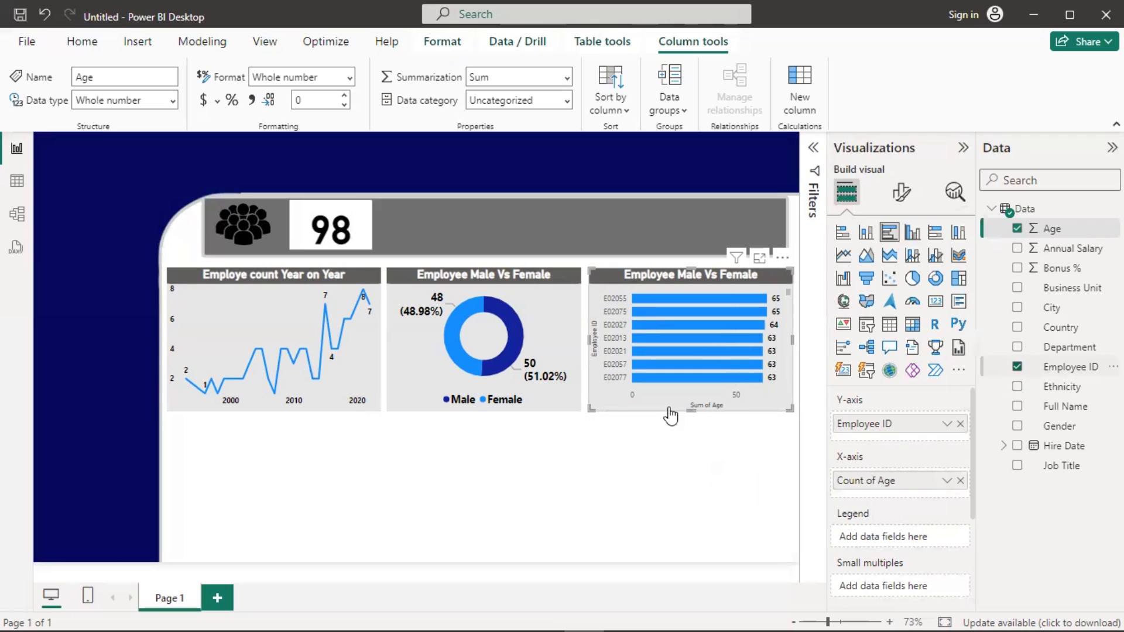
mouse_move(713, 344)
scroll(711, 342, down, 3)
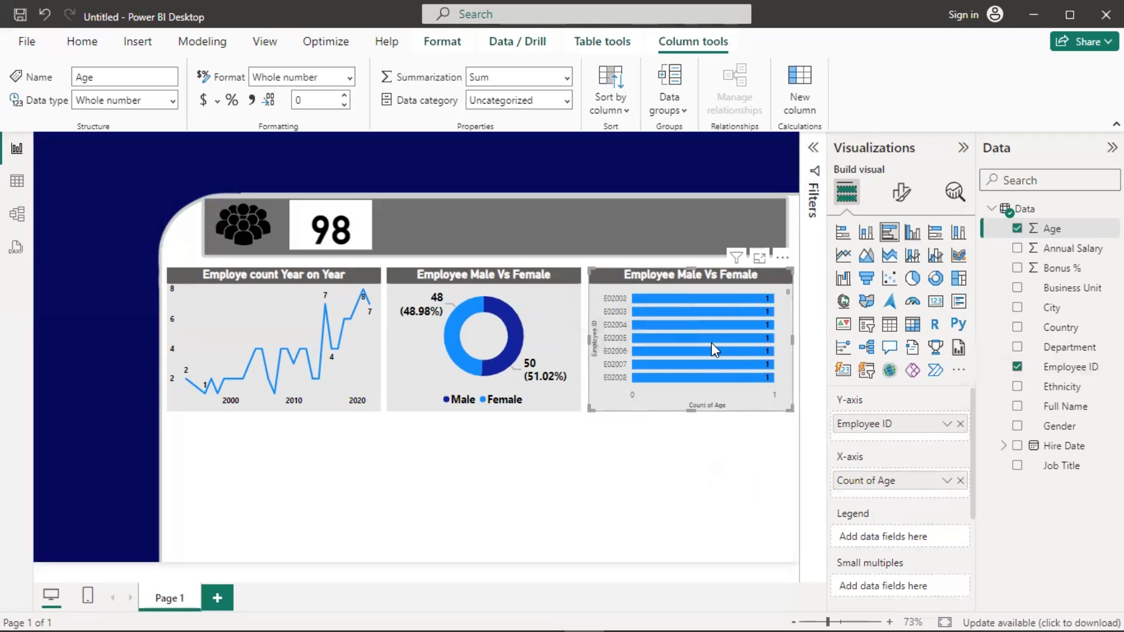
- Swap the bar chart's fields so Age is on the Y-axis and the count of Employee ID on the X-axis, and check a bar
drag(899, 486, 895, 427)
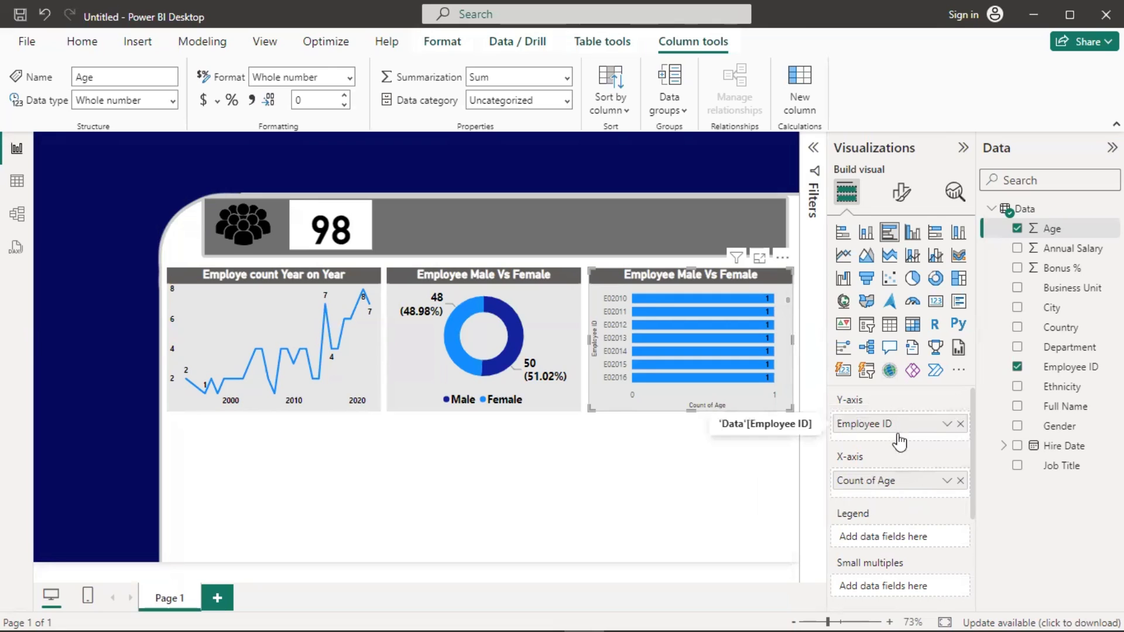
mouse_move(884, 484)
mouse_down()
mouse_move(890, 422)
mouse_move(884, 513)
mouse_move(884, 503)
mouse_up()
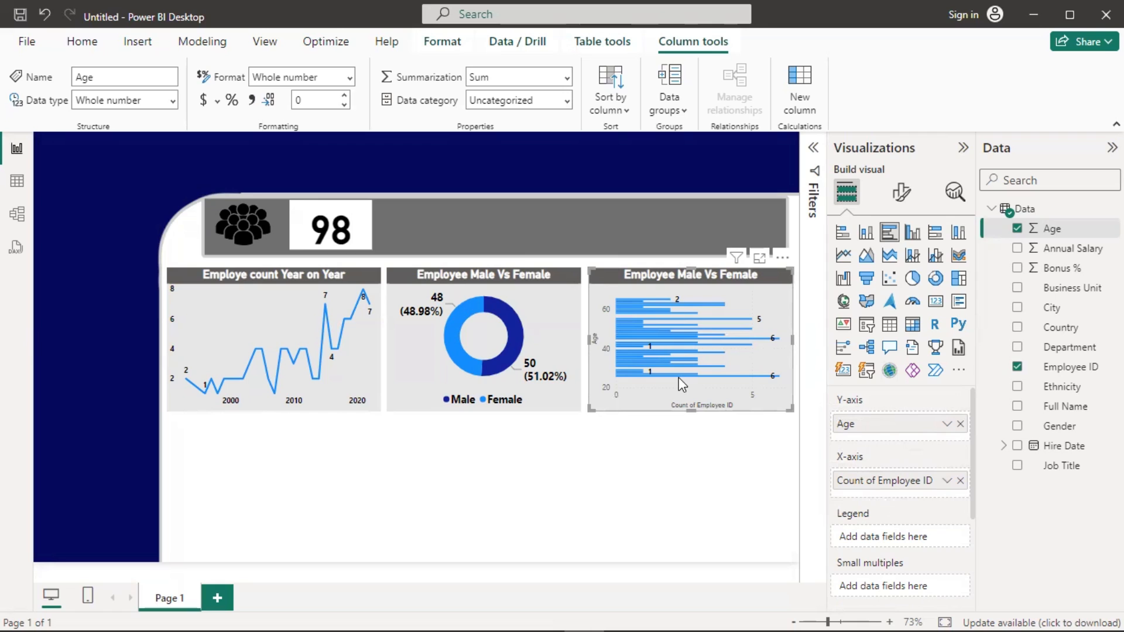
mouse_move(674, 377)
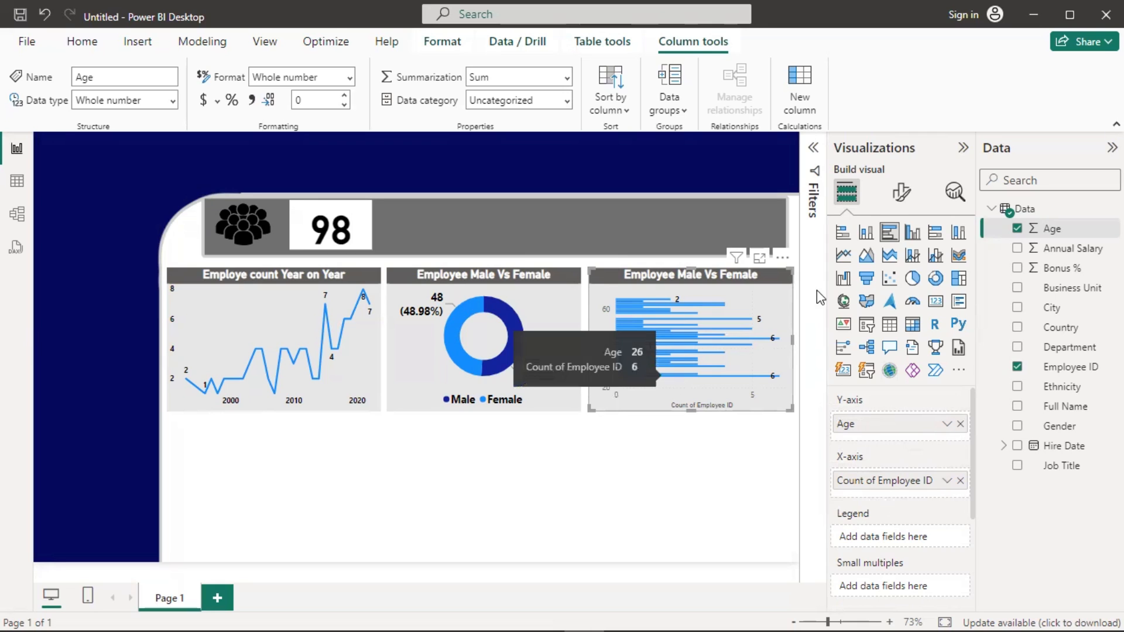
- Turn off the bar chart's Y-axis title, keeping the Y-axis values on
click(902, 192)
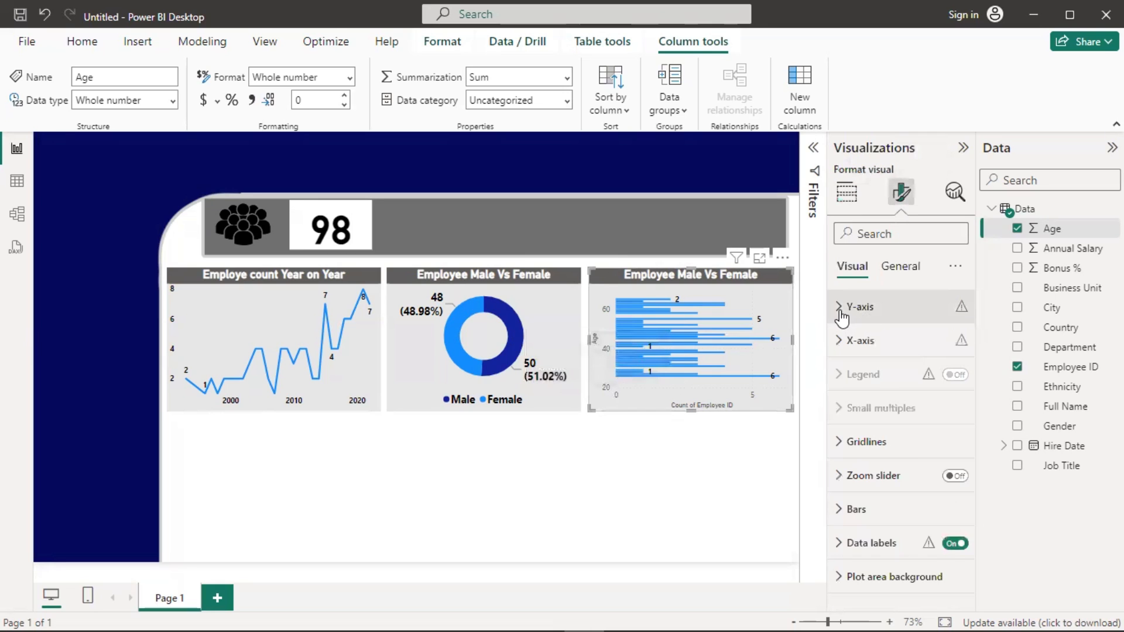
click(841, 315)
scroll(902, 409, down, 2)
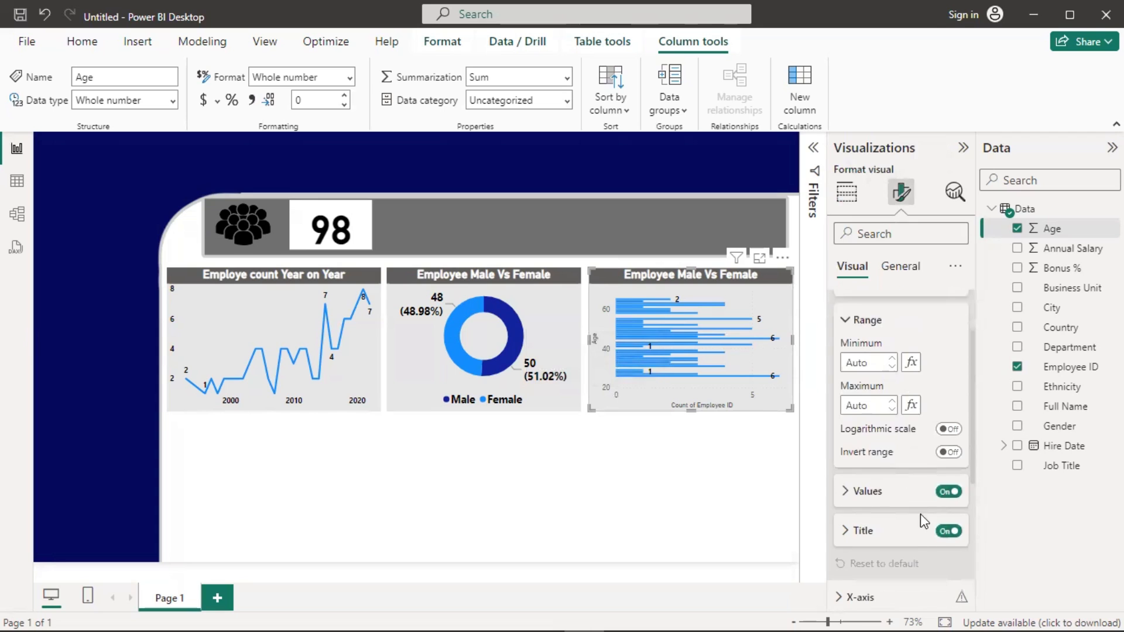
click(949, 531)
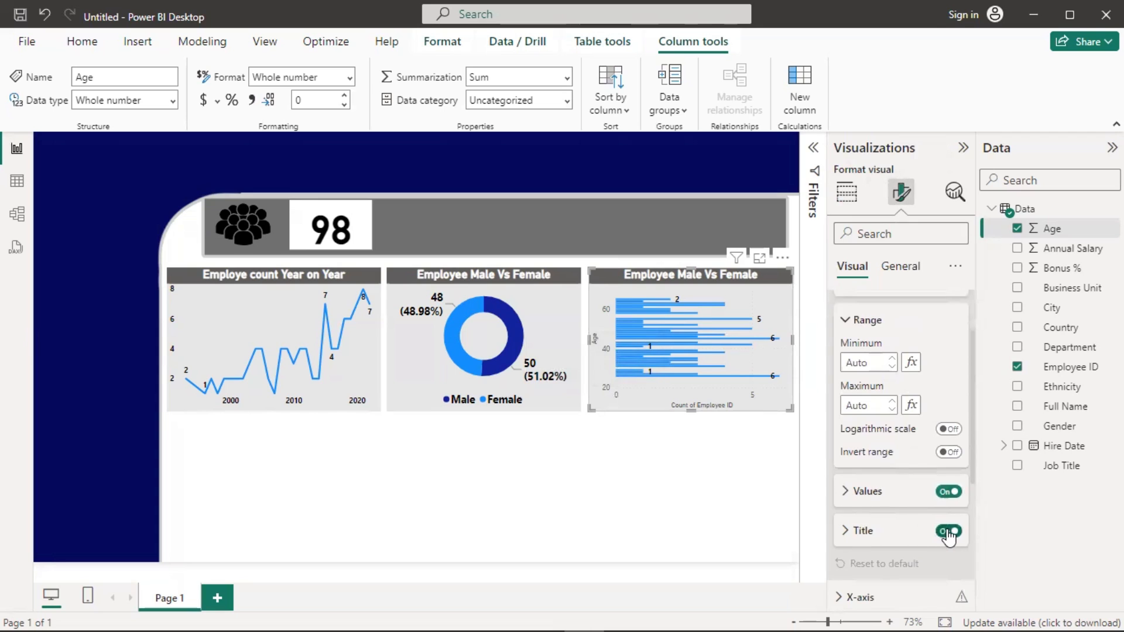
click(951, 493)
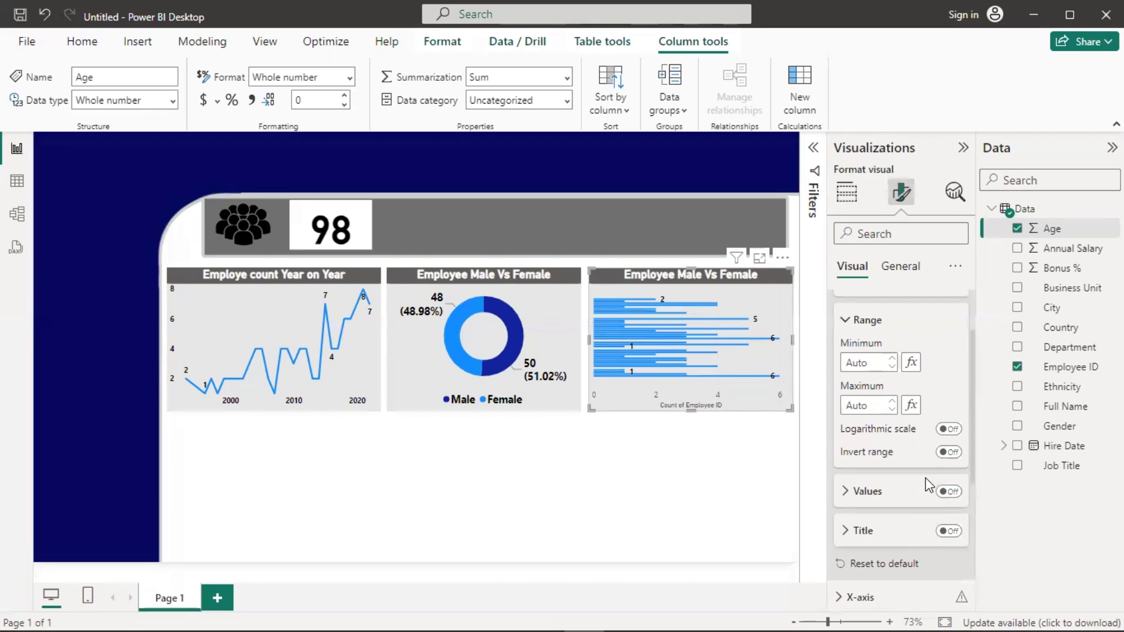
click(949, 492)
click(845, 322)
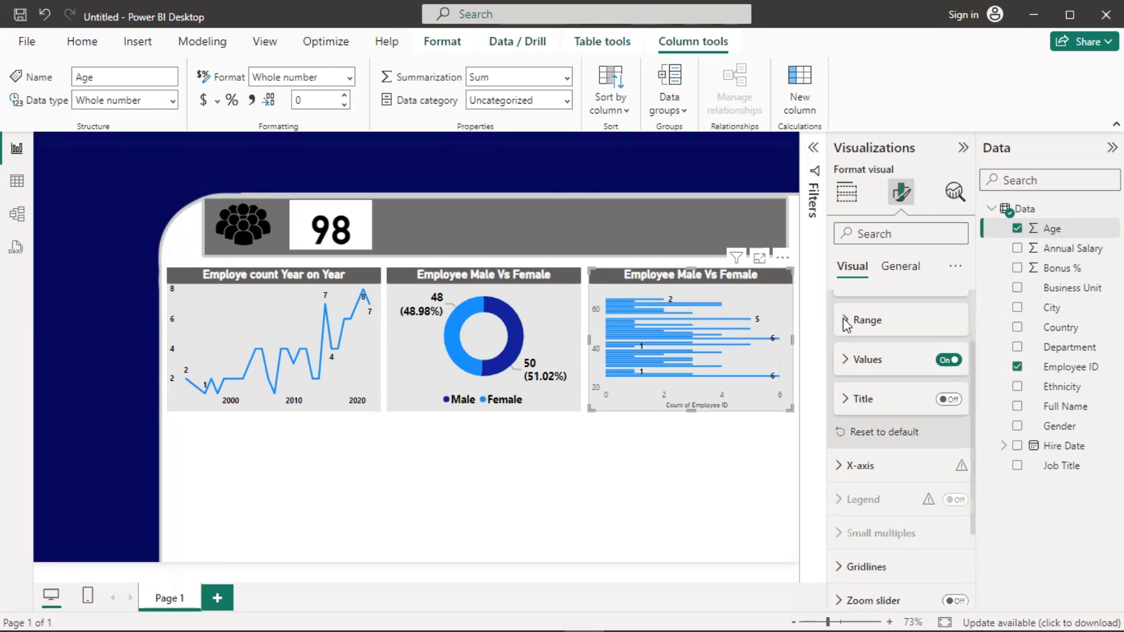
scroll(849, 364, up, 2)
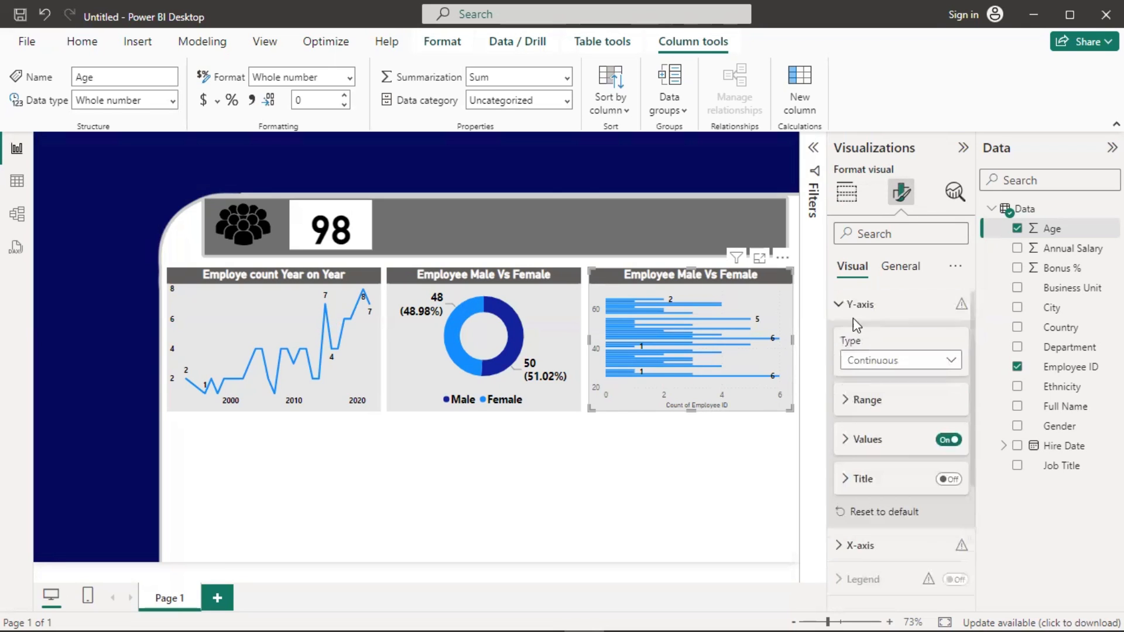
click(838, 307)
- Turn off both the title and the values of the bar chart's X-axis
click(842, 342)
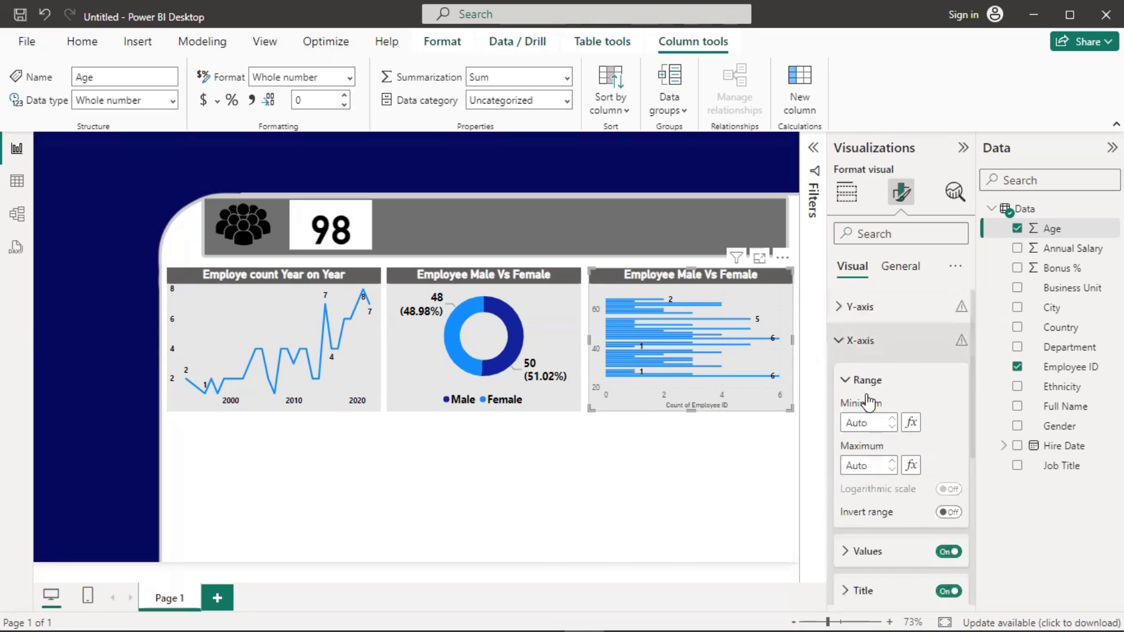
scroll(888, 436, down, 3)
click(949, 427)
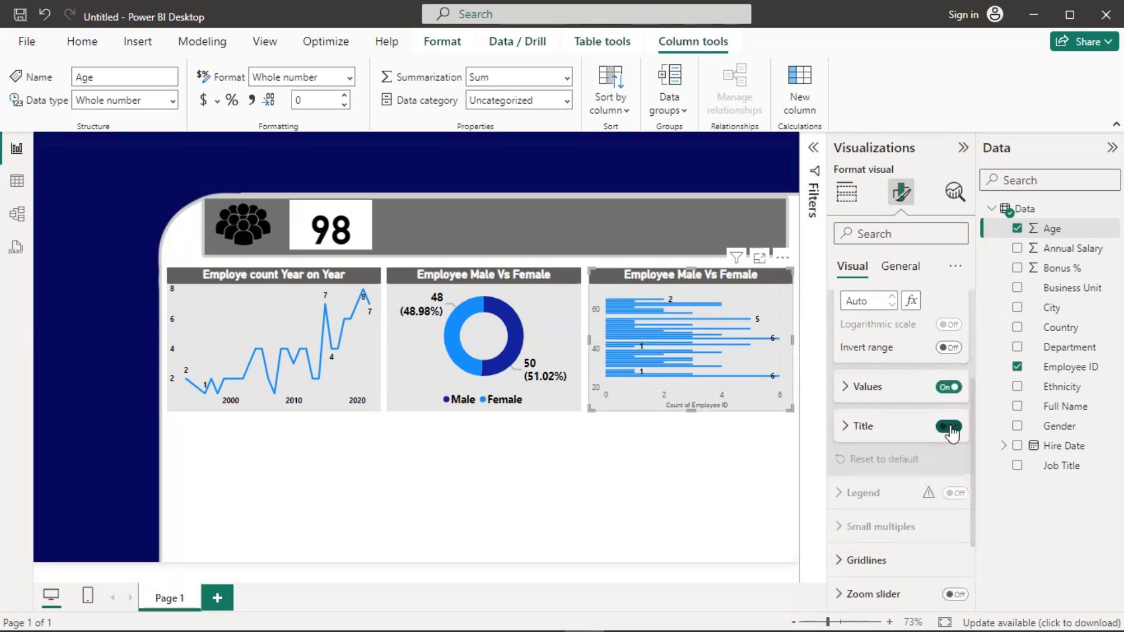
click(949, 388)
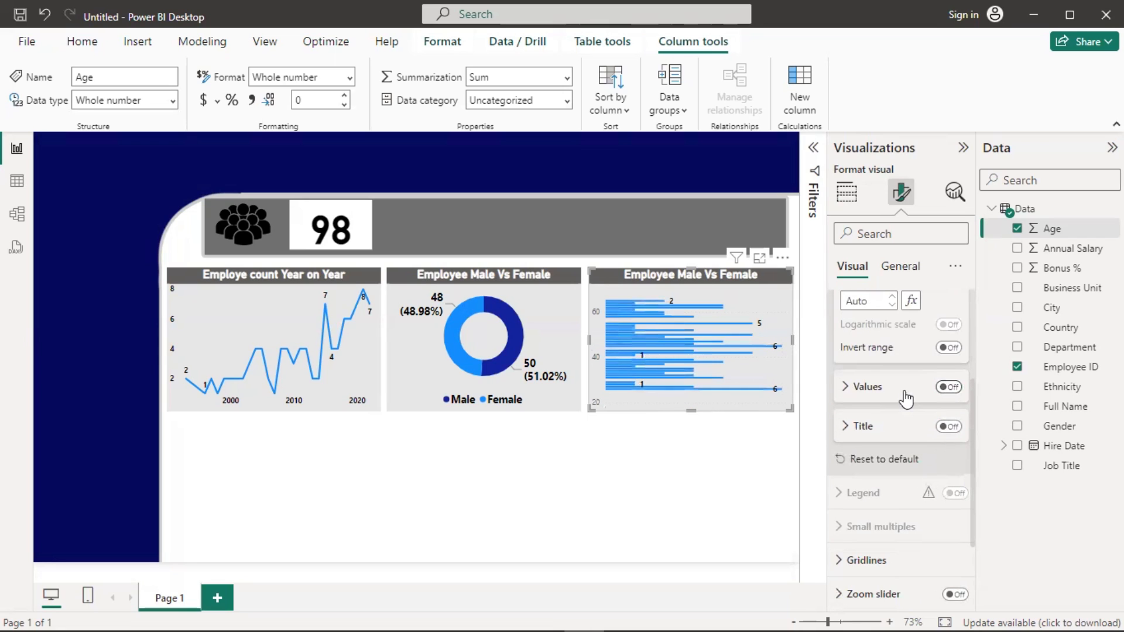
scroll(842, 308, up, 3)
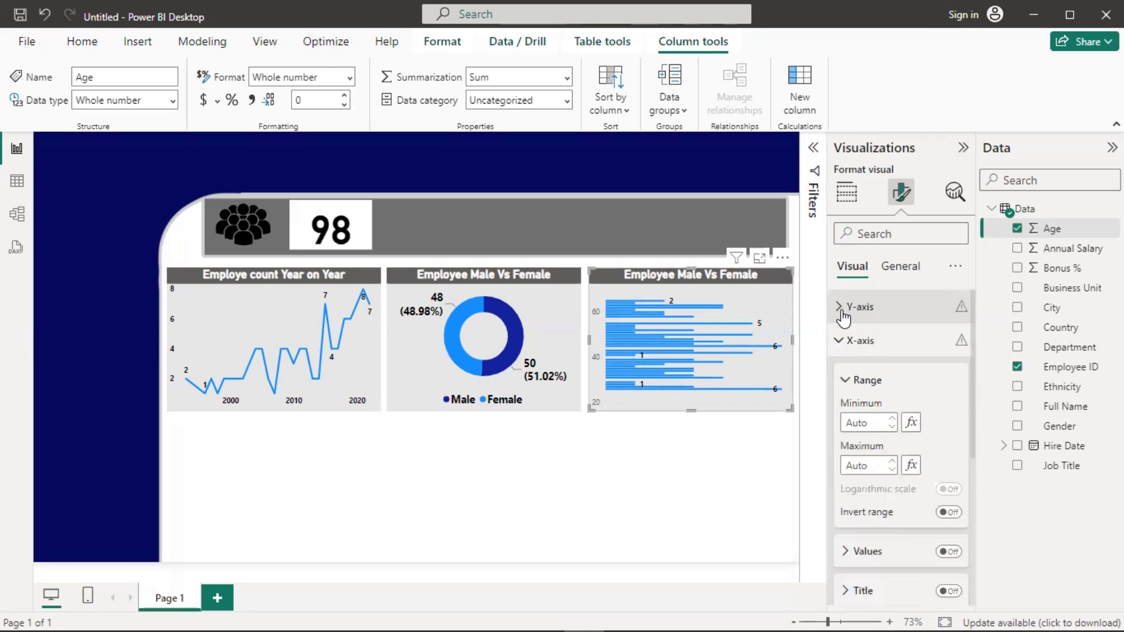
click(841, 342)
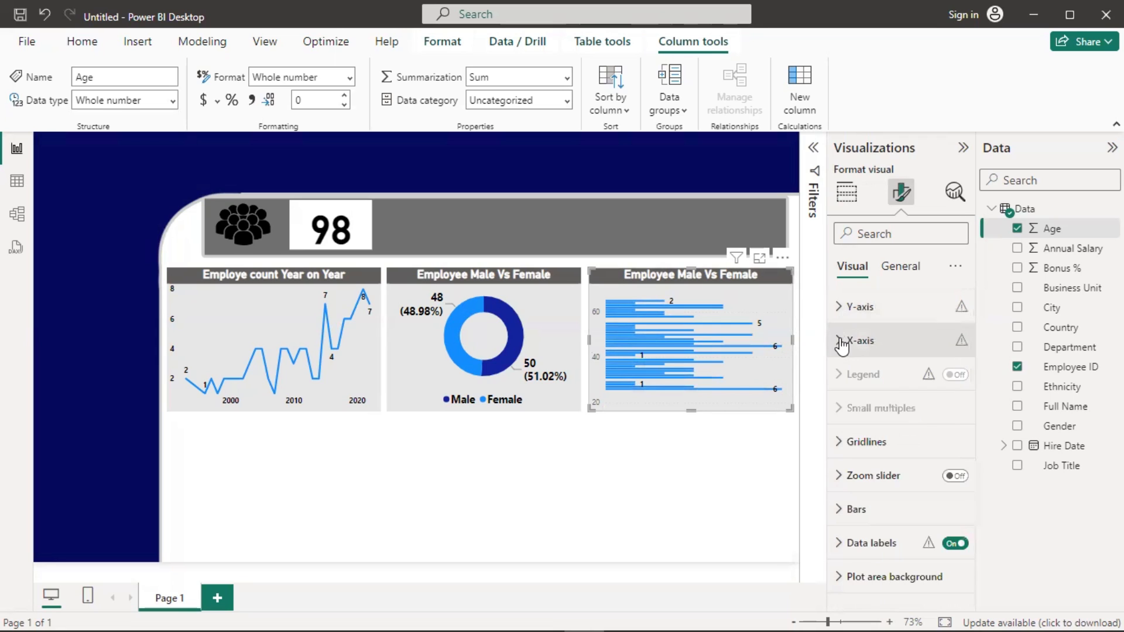
- Turn off the horizontal gridlines of the bar chart
click(841, 443)
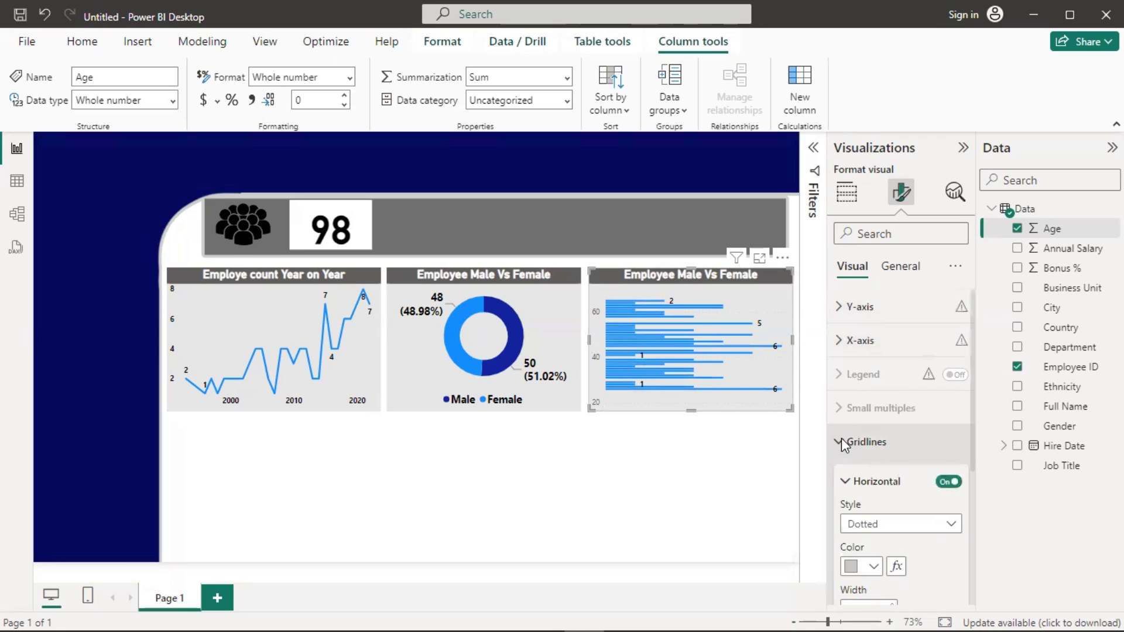
click(949, 483)
scroll(932, 545, down, 3)
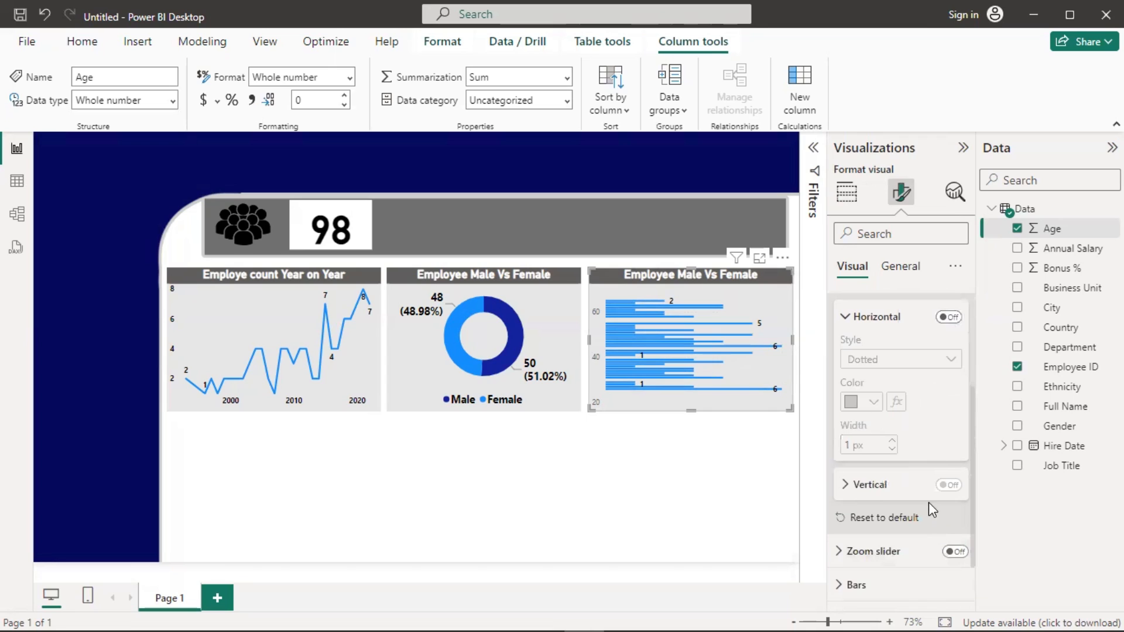
click(845, 316)
scroll(866, 393, up, 1)
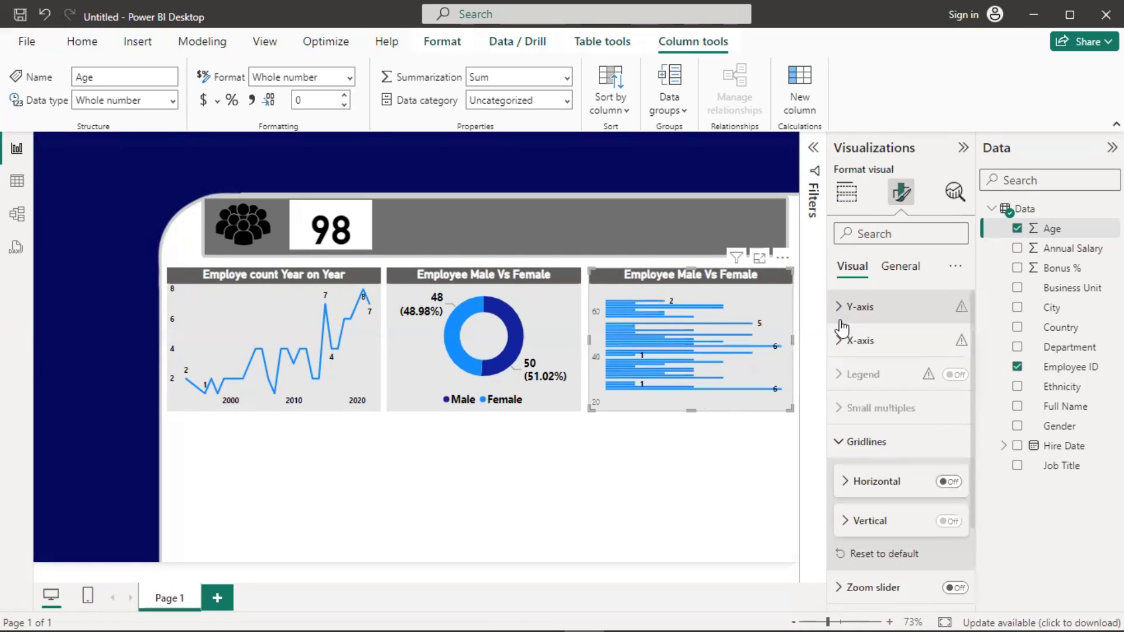
- Format the bar chart's Y-axis values as bold black text at font size 13
click(842, 340)
click(841, 305)
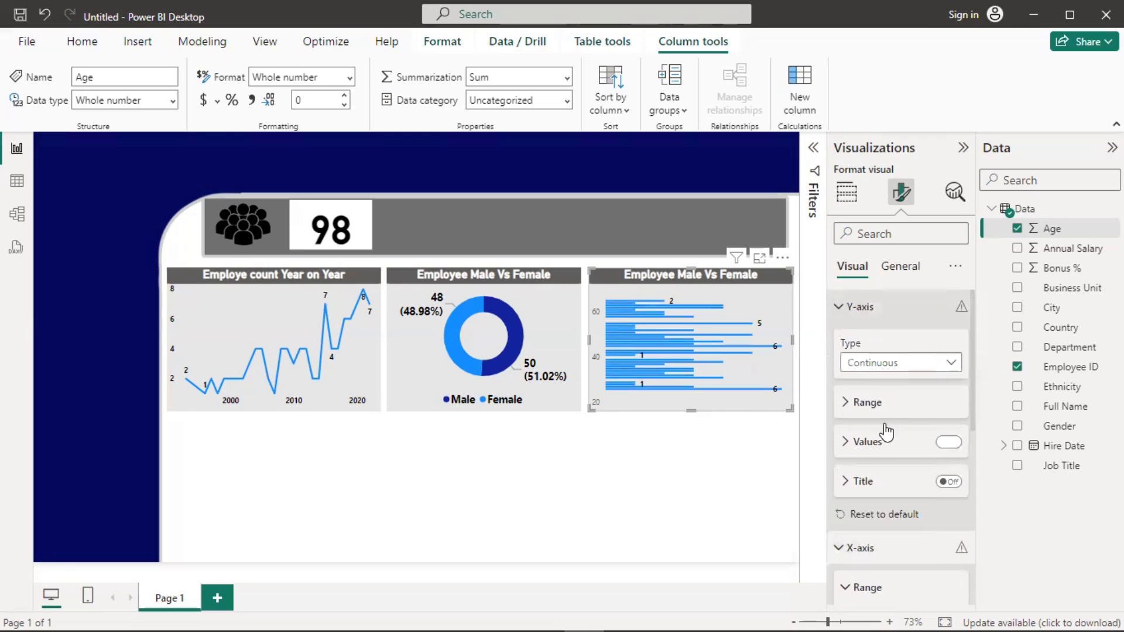
scroll(887, 432, down, 2)
click(852, 359)
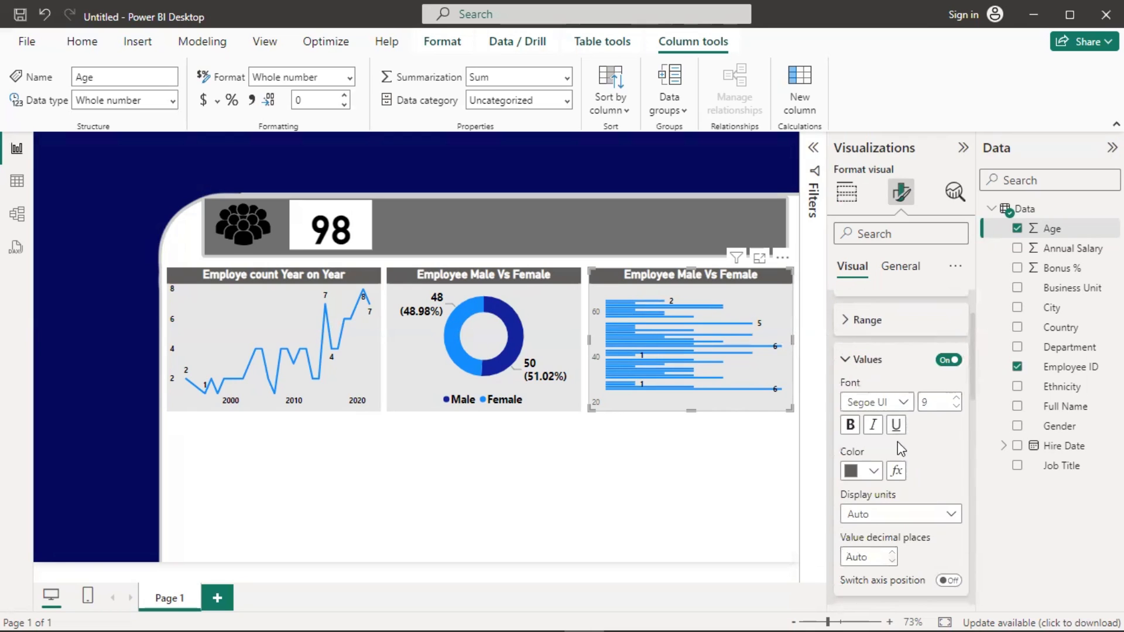
click(957, 399)
click(957, 398)
click(957, 398)
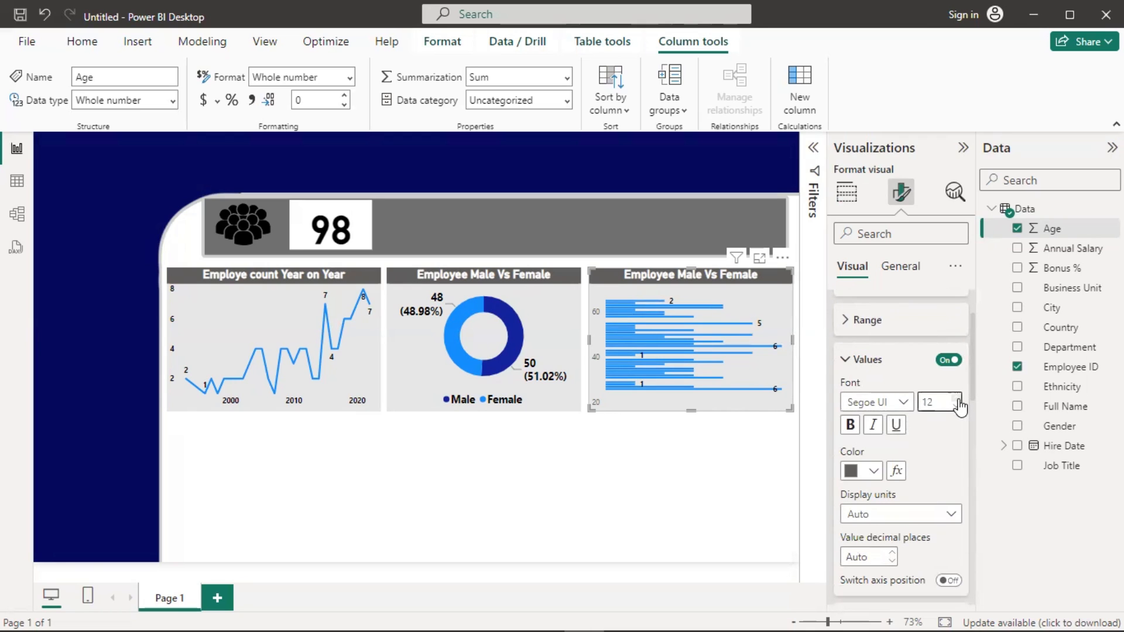
click(957, 398)
click(851, 424)
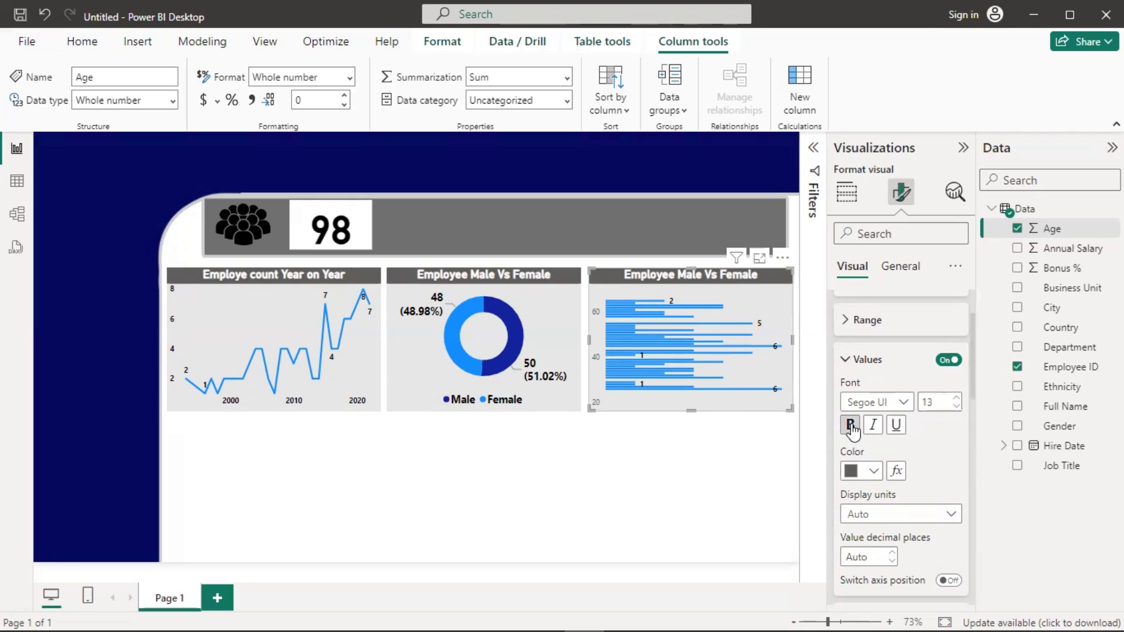
click(854, 472)
click(863, 402)
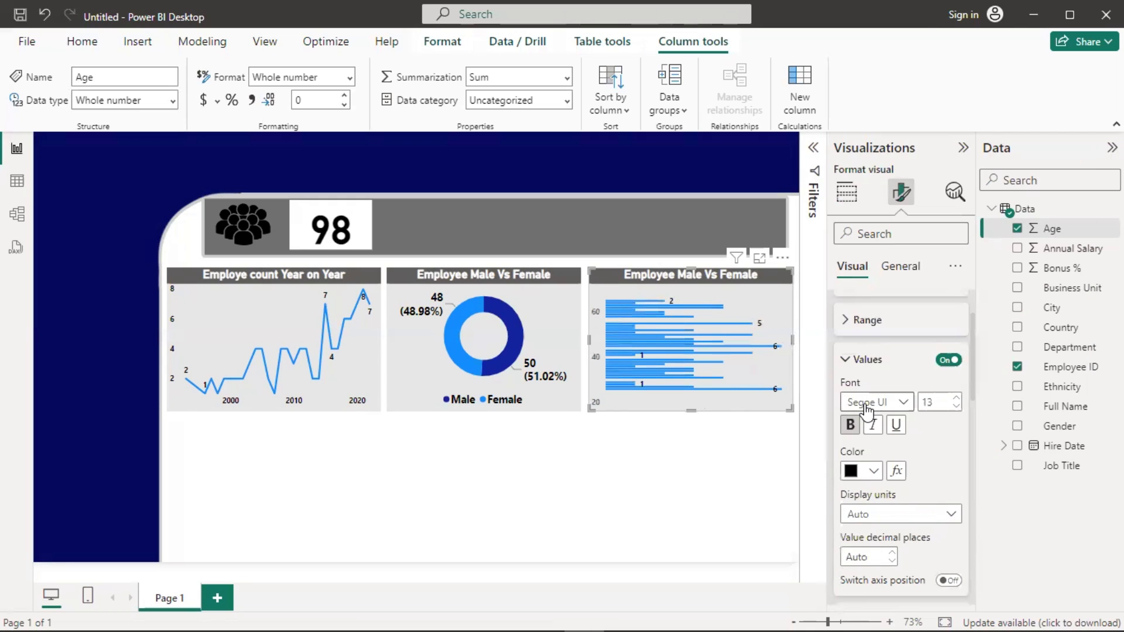
click(848, 361)
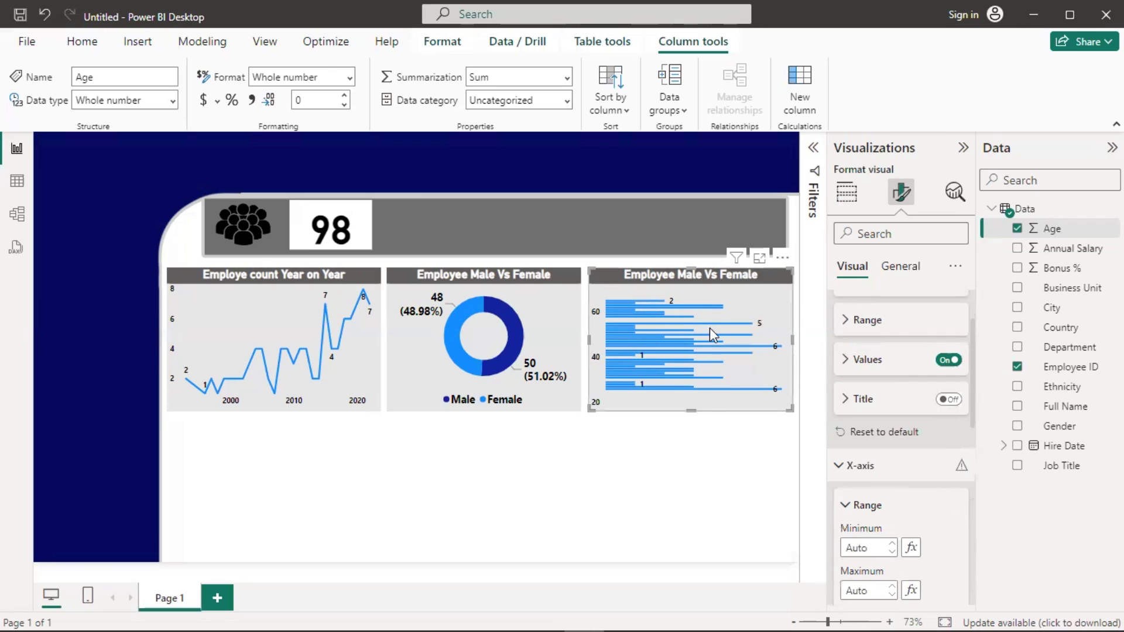
- Change the bar chart's Y-axis type to Categorical and look through all the age bars
scroll(863, 351, up, 3)
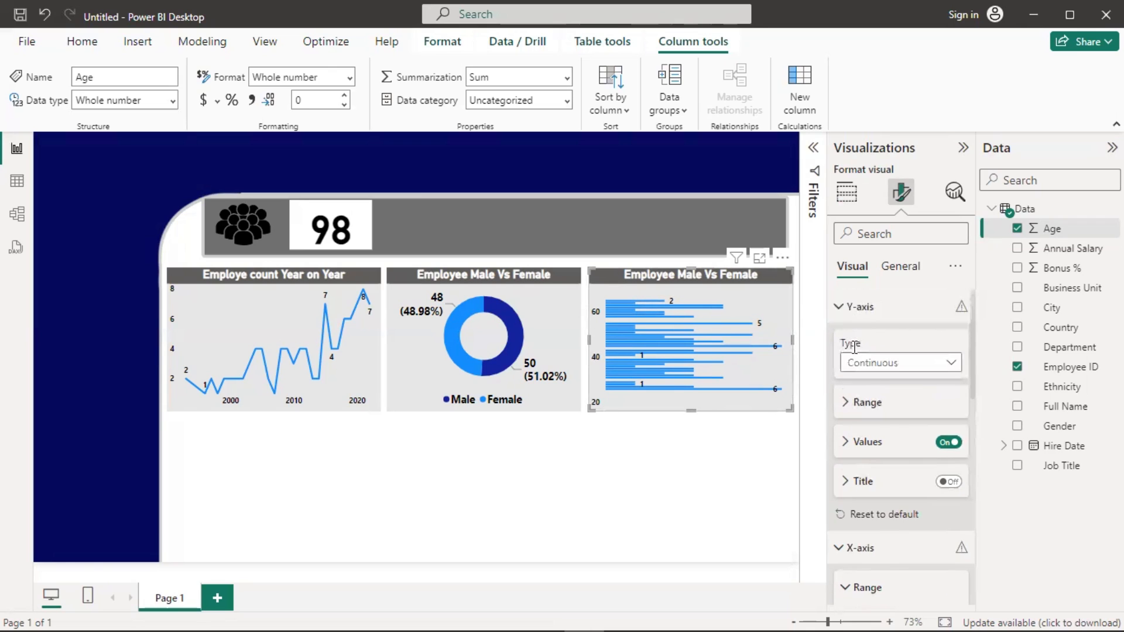
click(905, 369)
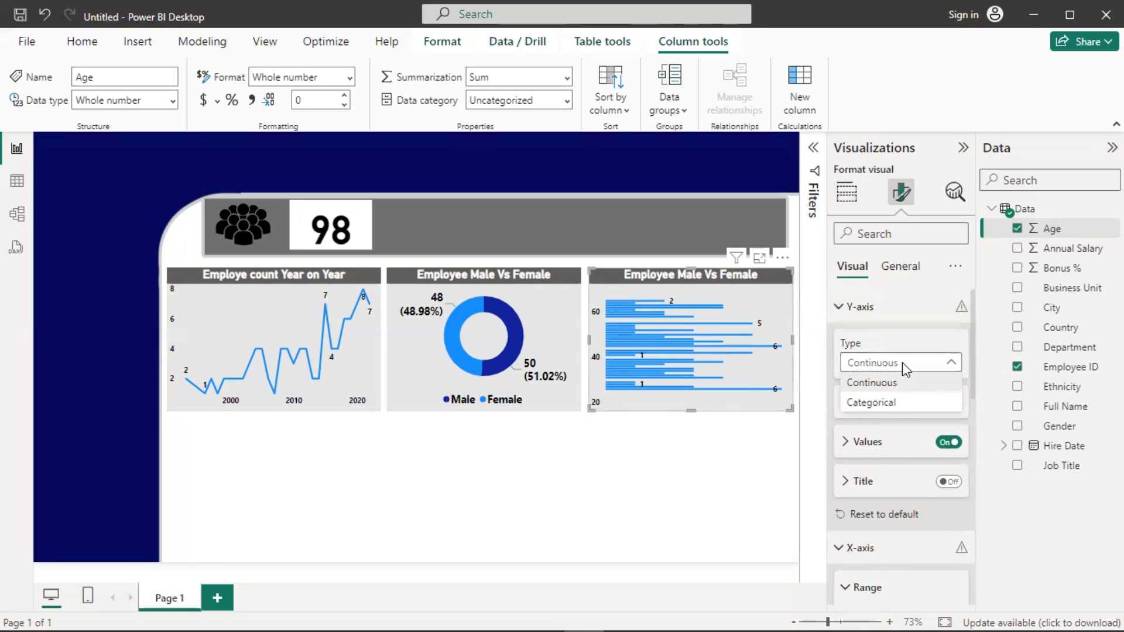
click(894, 403)
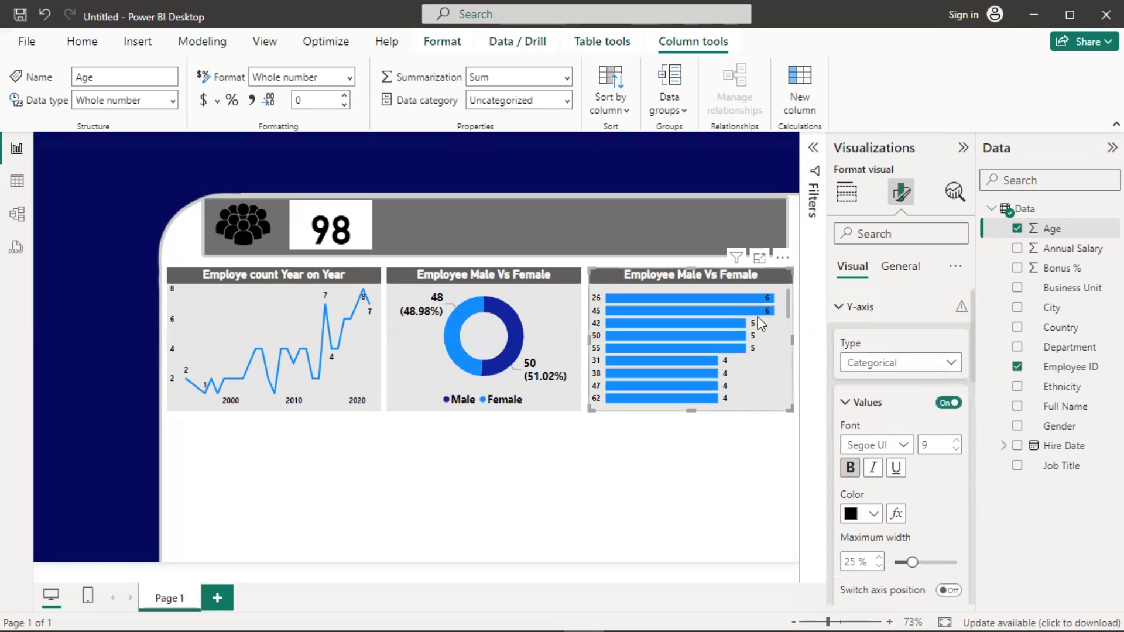
scroll(773, 335, down, 10)
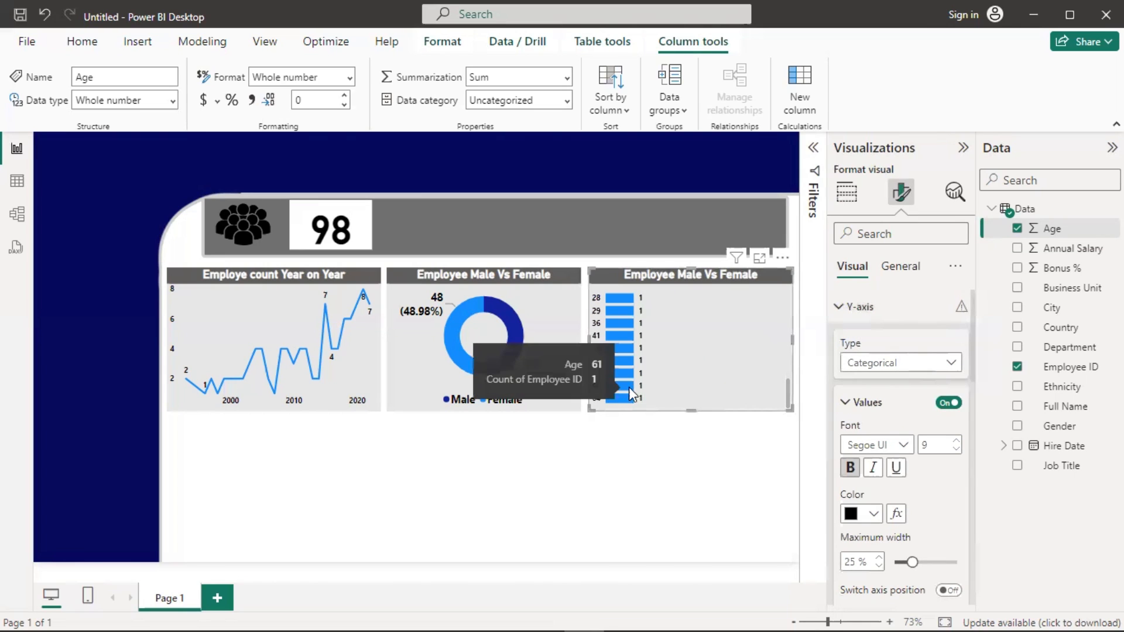
scroll(705, 372, up, 10)
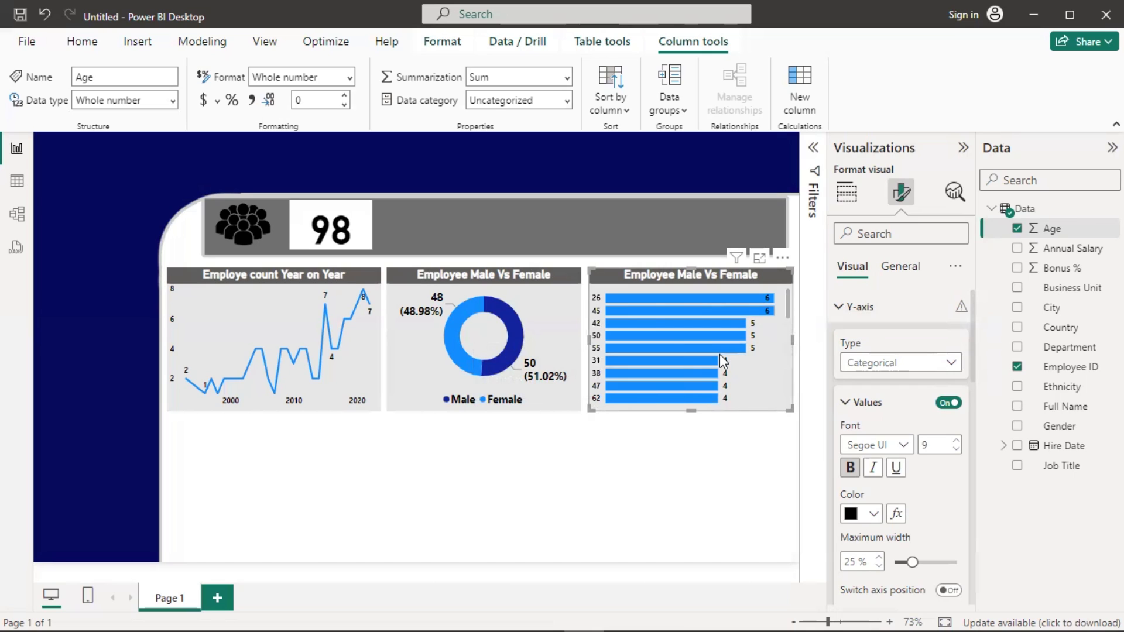
- Sort the bar chart's axis by Age in descending order and look through the reordered bars
click(785, 262)
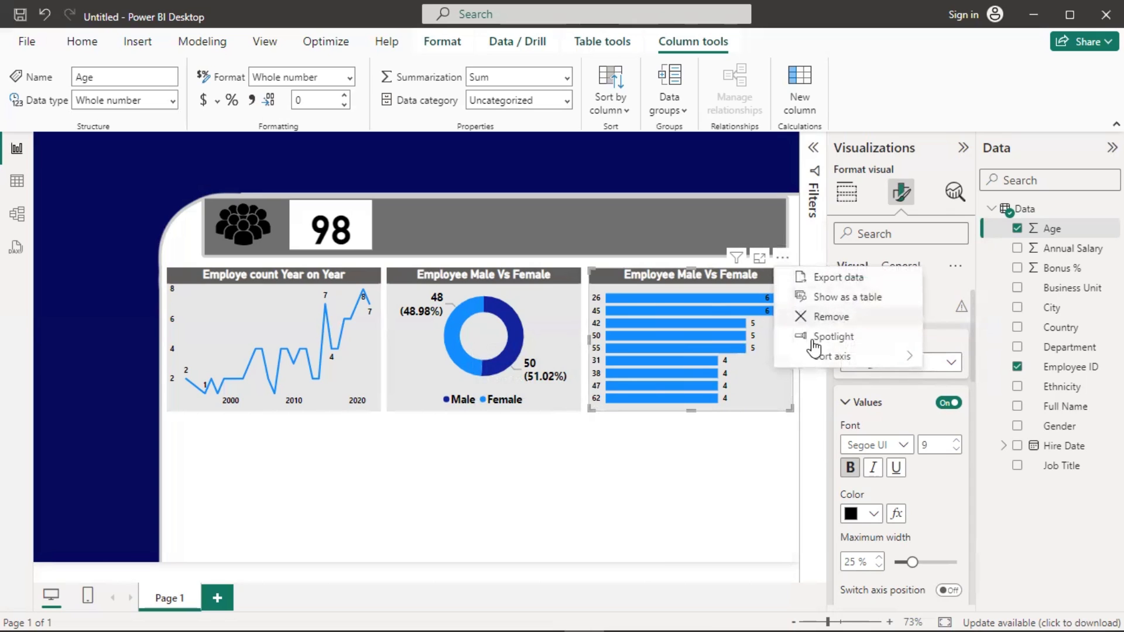
mouse_move(826, 363)
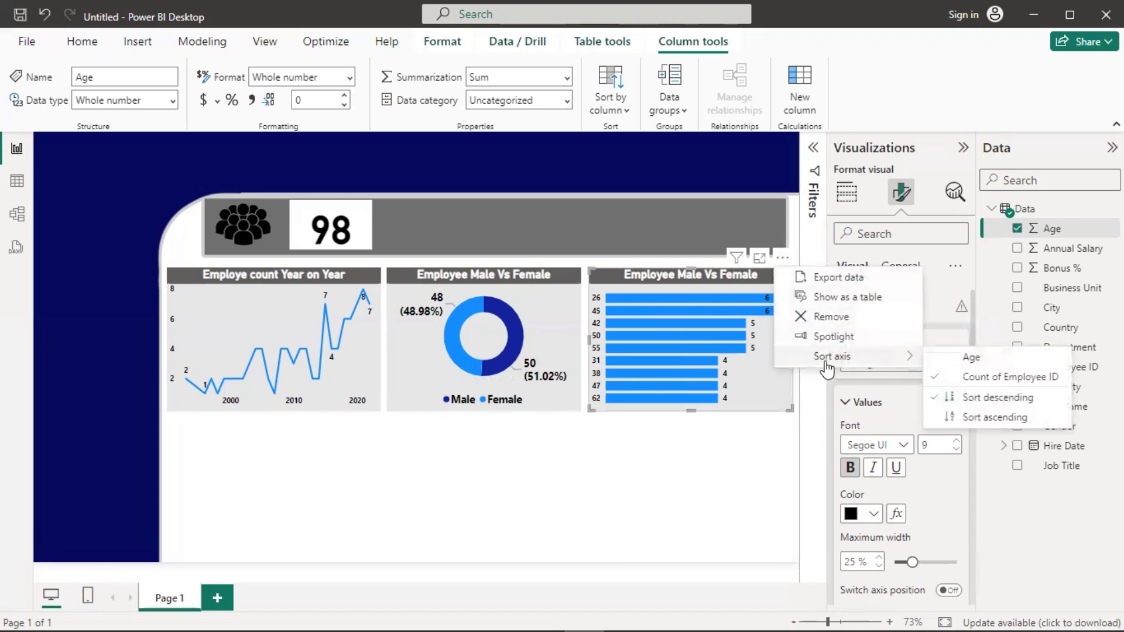
click(969, 376)
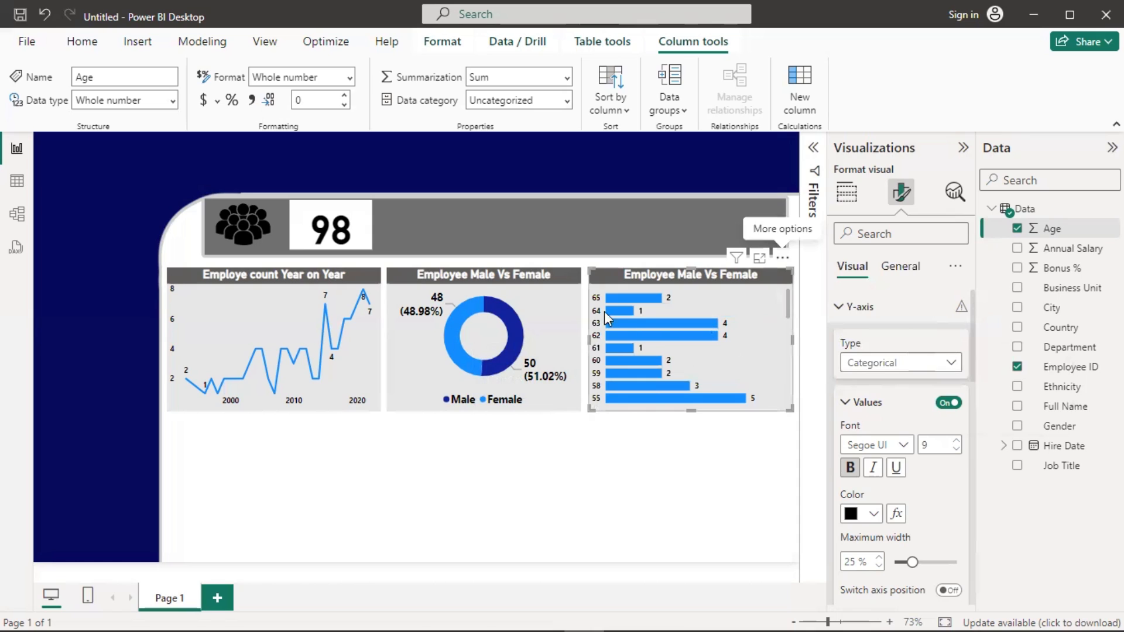
scroll(633, 351, down, 2)
scroll(632, 351, down, 5)
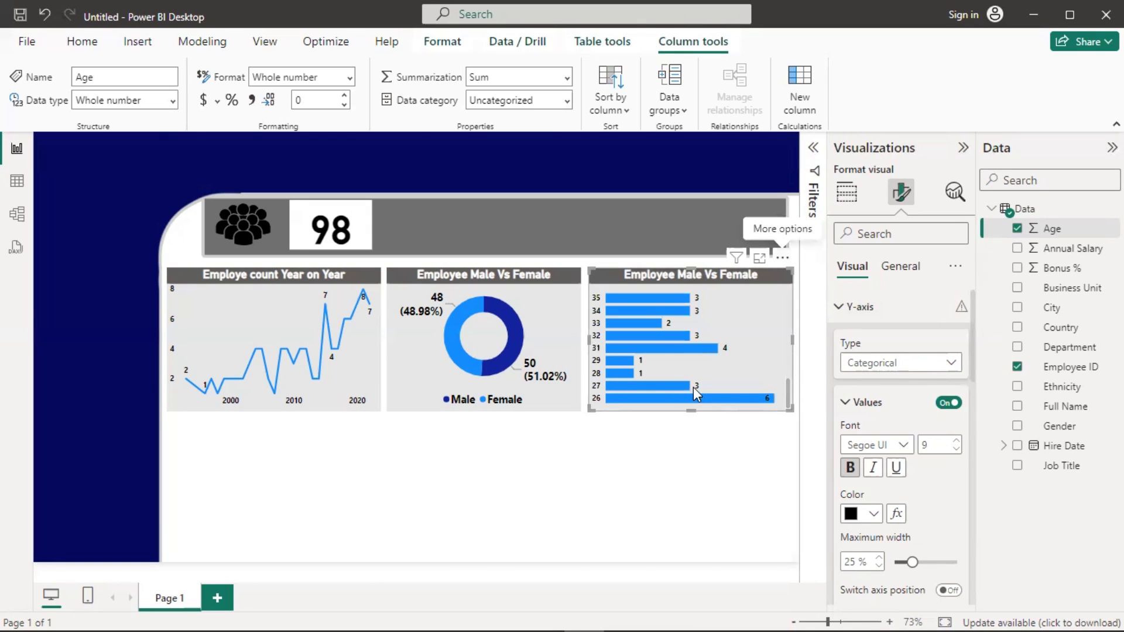
scroll(663, 342, up, 3)
scroll(717, 313, up, 3)
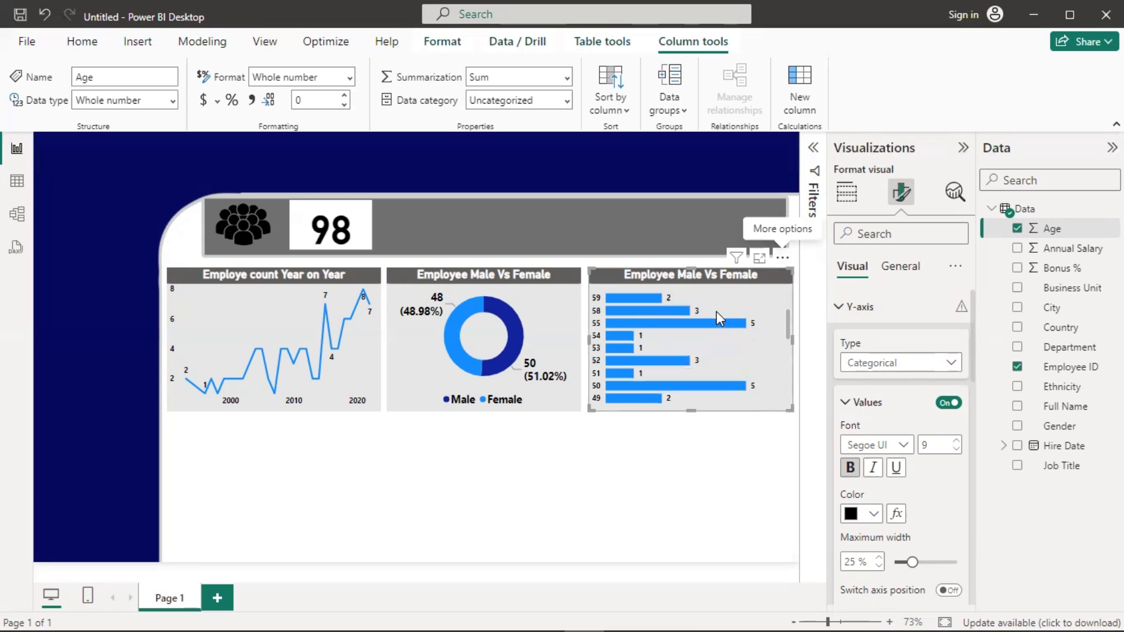
scroll(694, 345, up, 2)
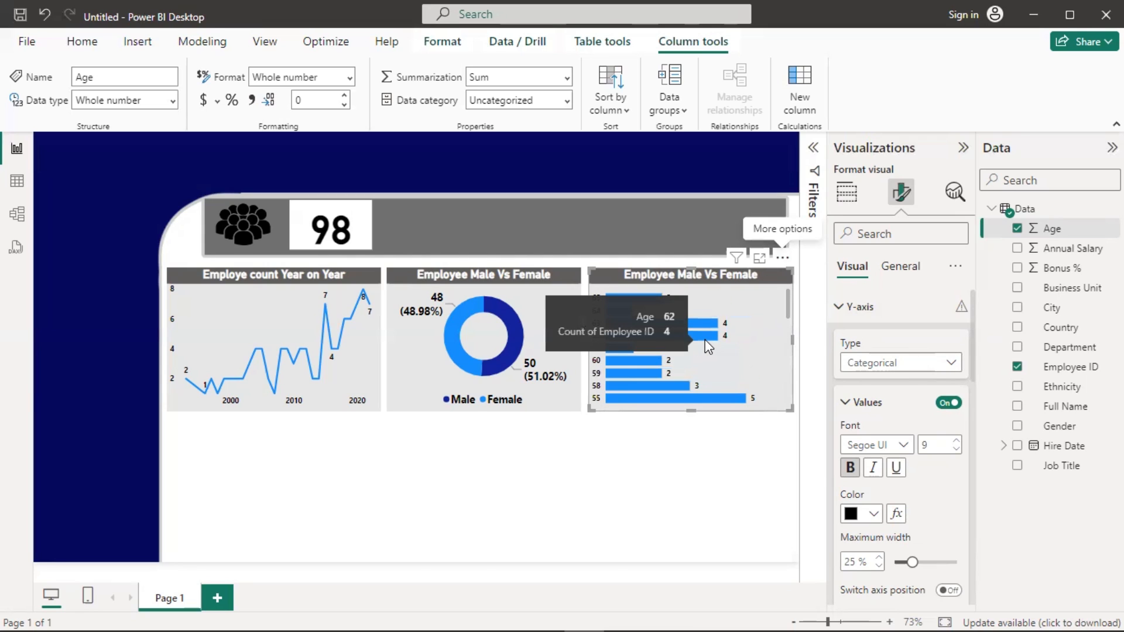
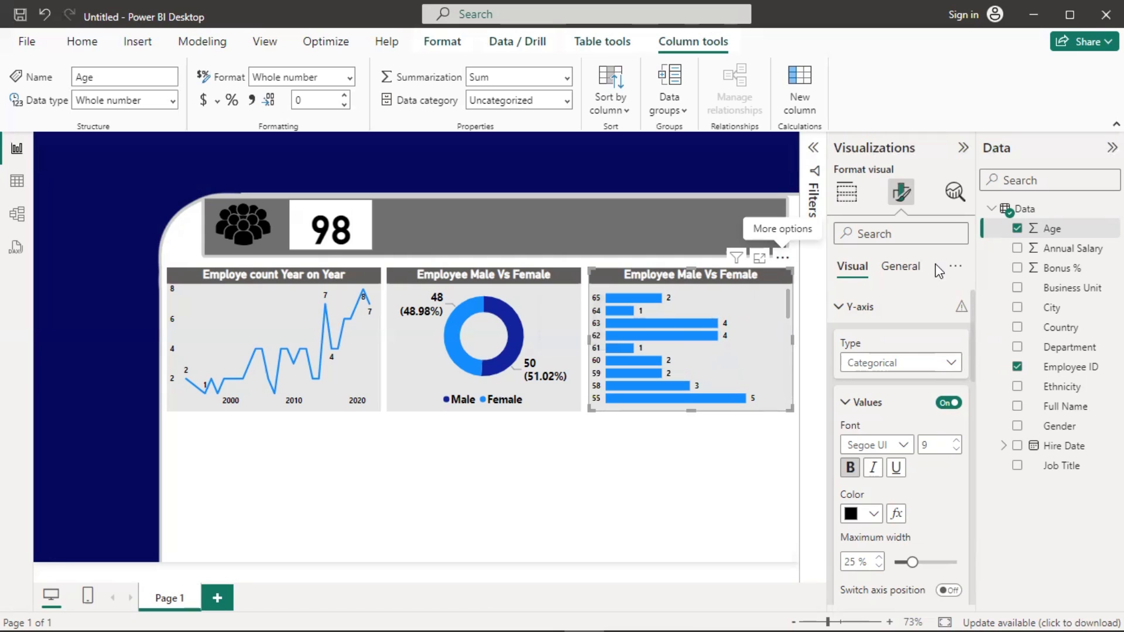
- Change the age bar chart's title text to "Age wiee employee count"
click(909, 267)
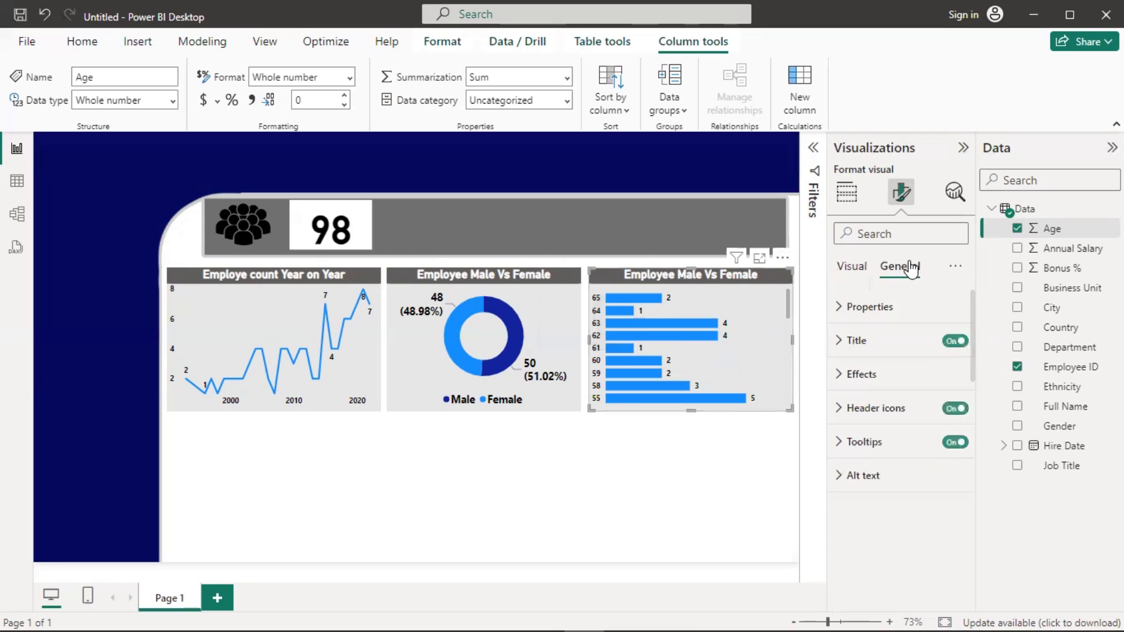
click(837, 342)
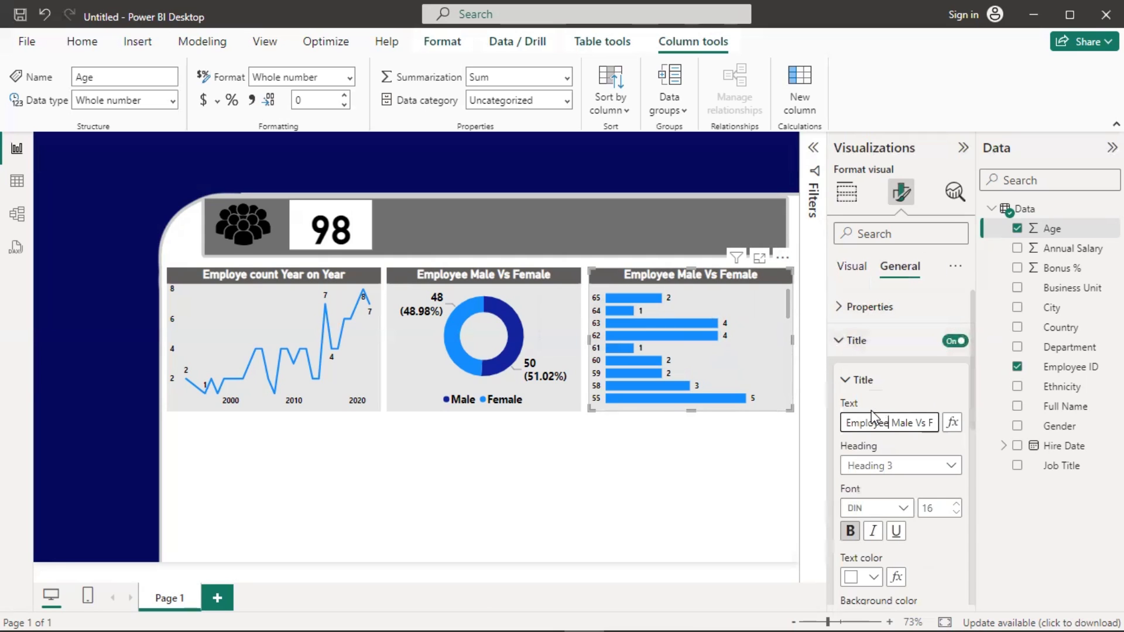
triple_click(872, 417)
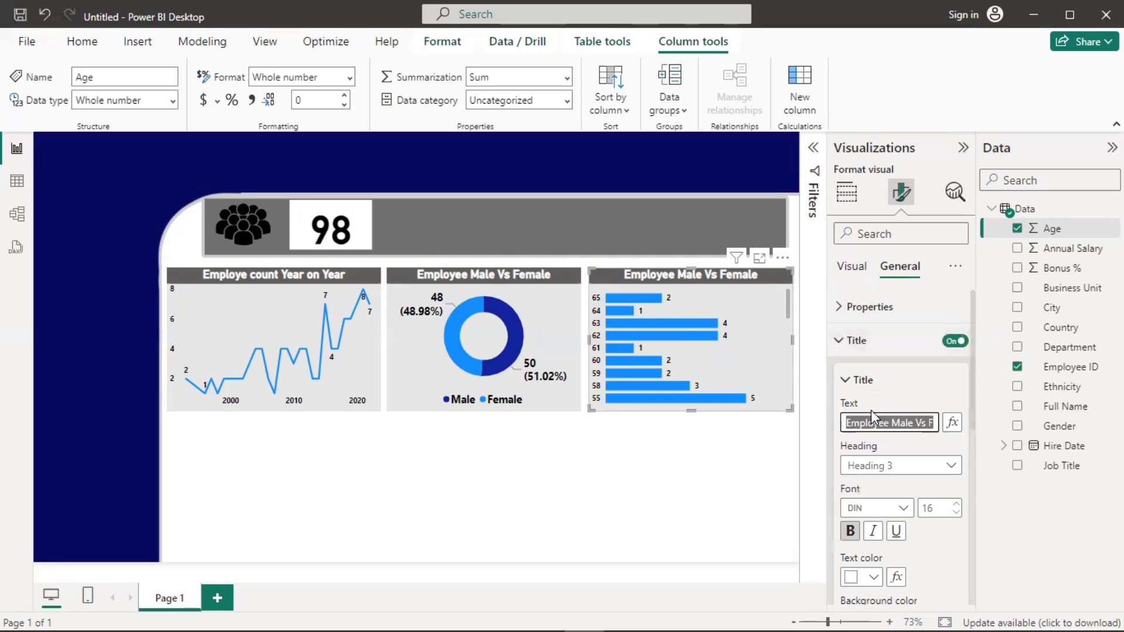
text(ag)
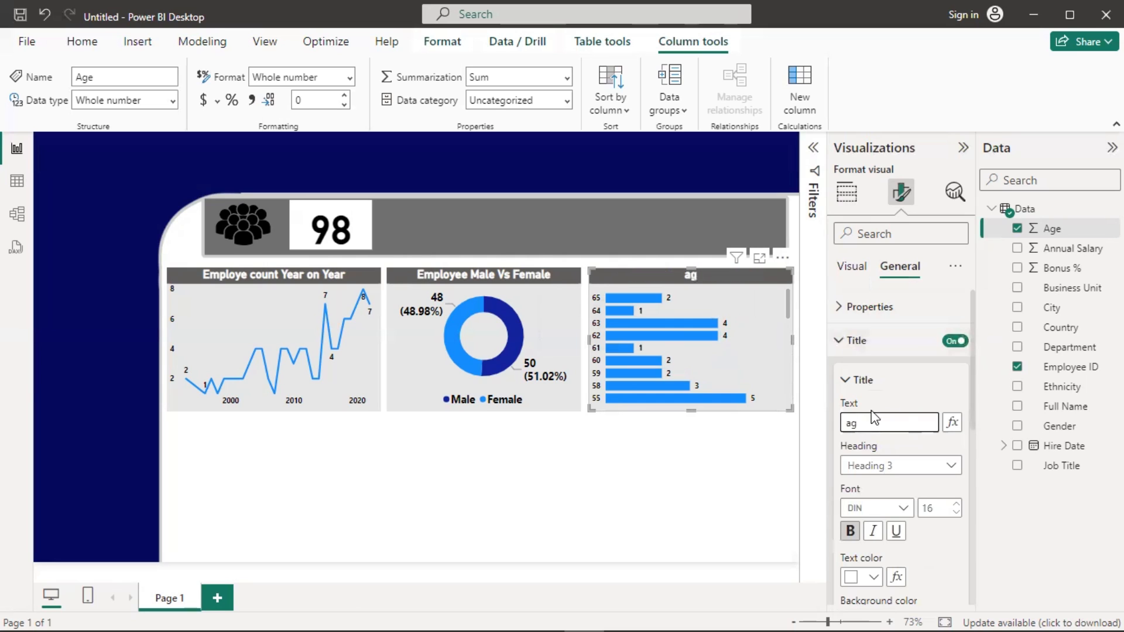
key(BackSpace)
key(BackSpace)
text(Age wies)
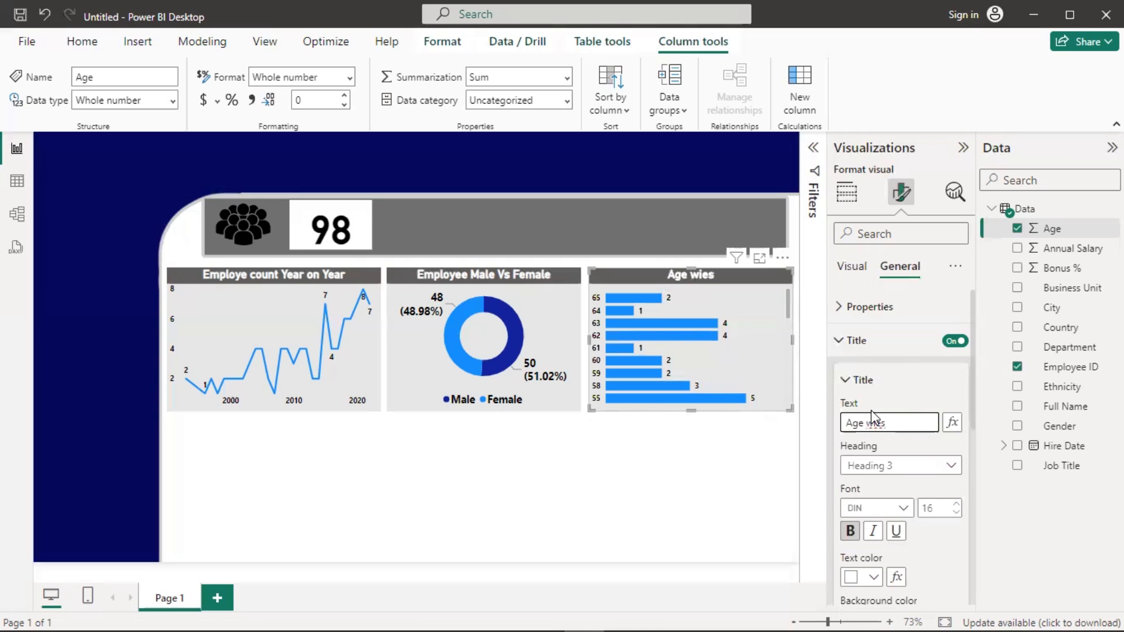
key(BackSpace)
text(e employe)
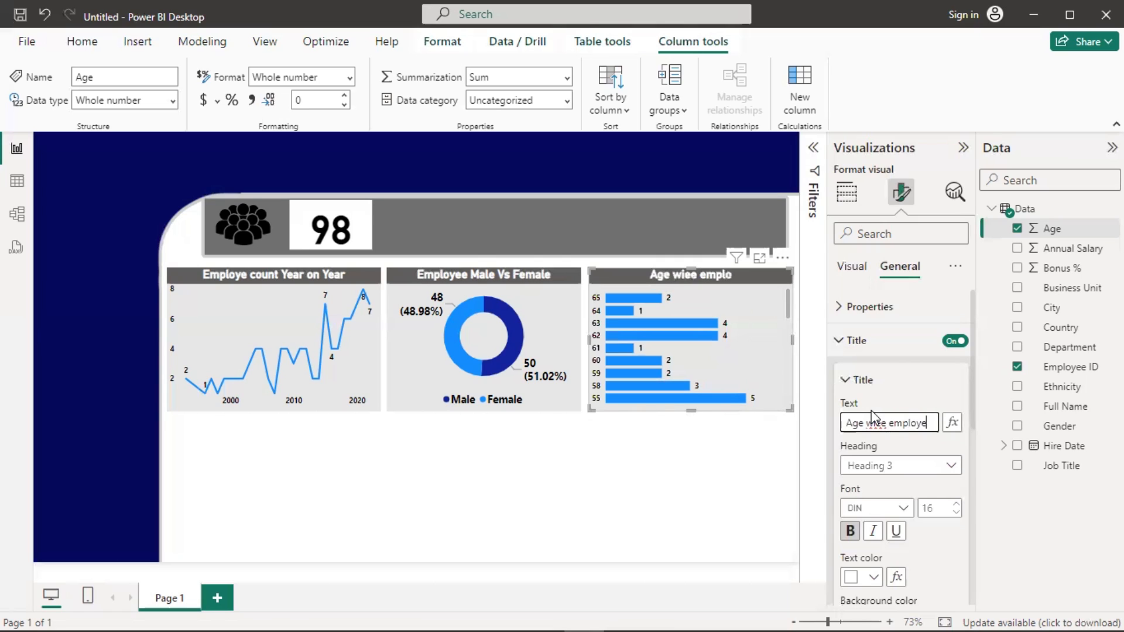
text(e cou)
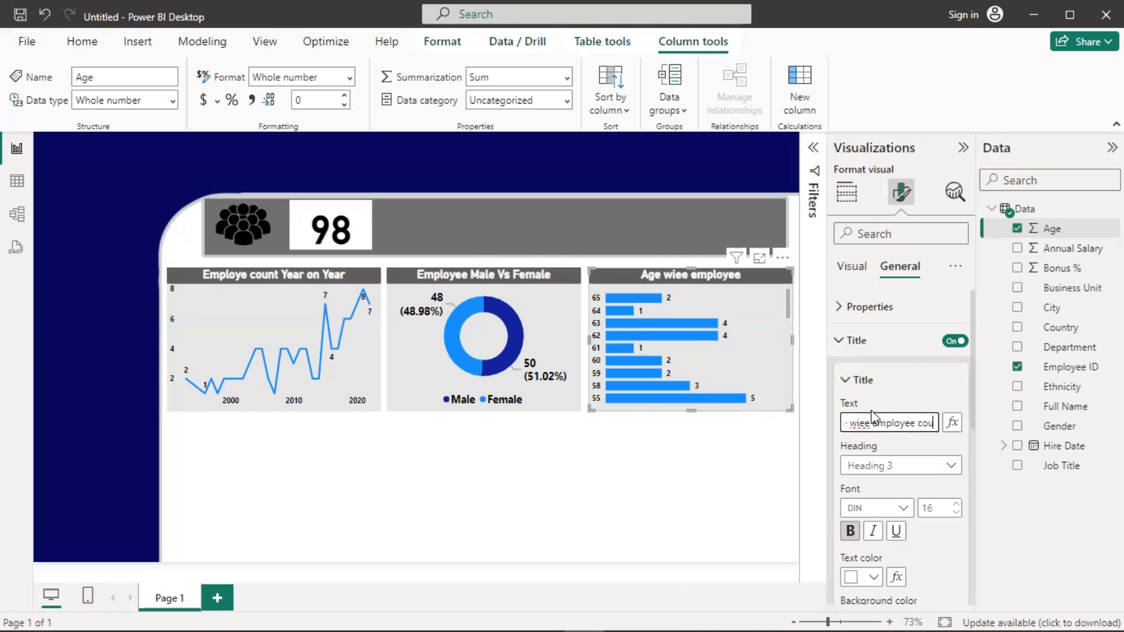
text(nt)
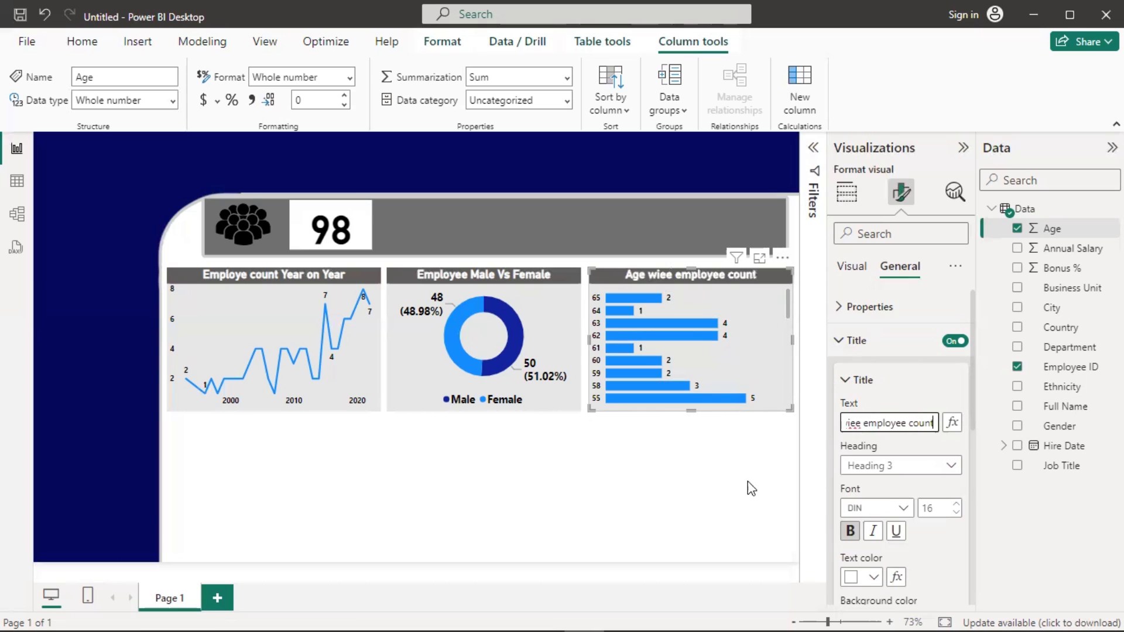
click(764, 457)
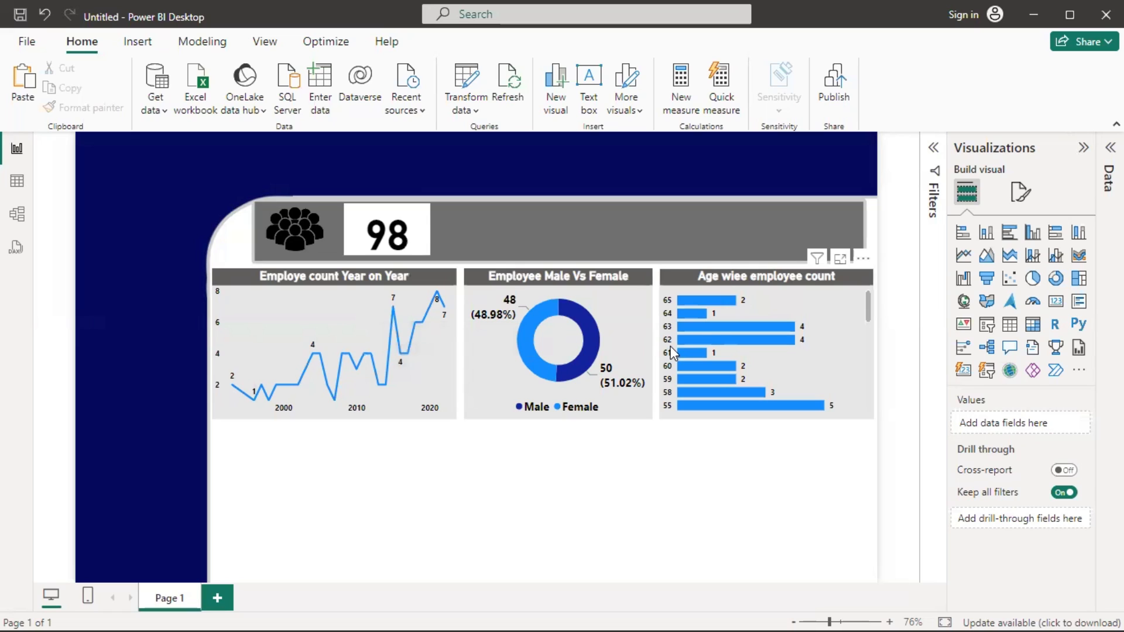
- Duplicate the year-on-year line chart, place the copy directly below the original, and extend its upper edge slightly to narrow the gap
click(426, 363)
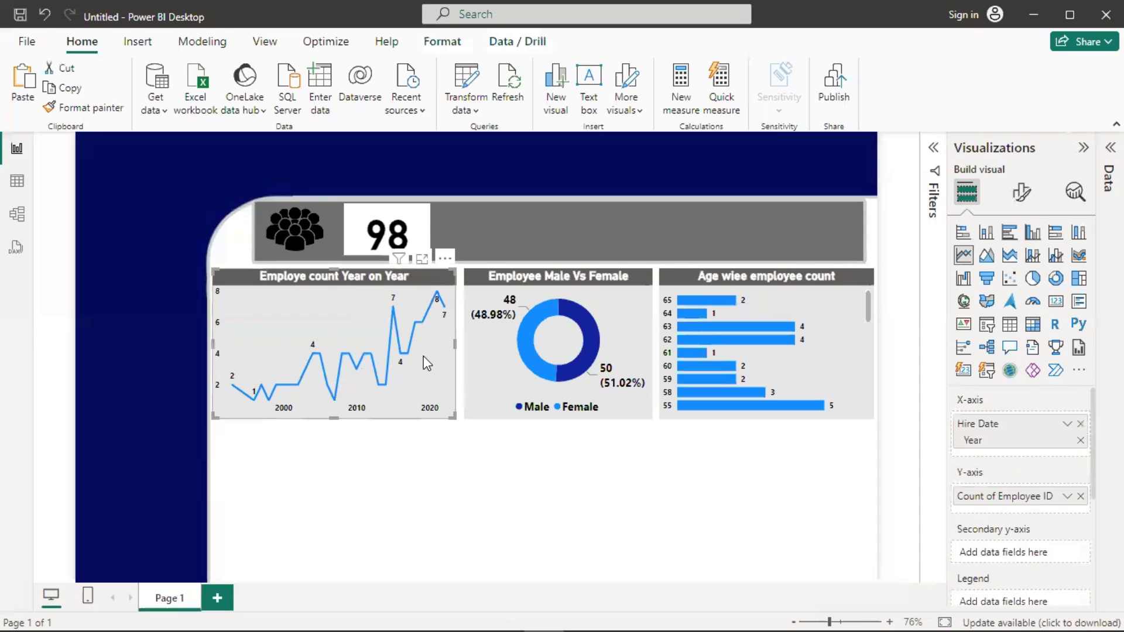
key(ctrl+c)
key(ctrl+v)
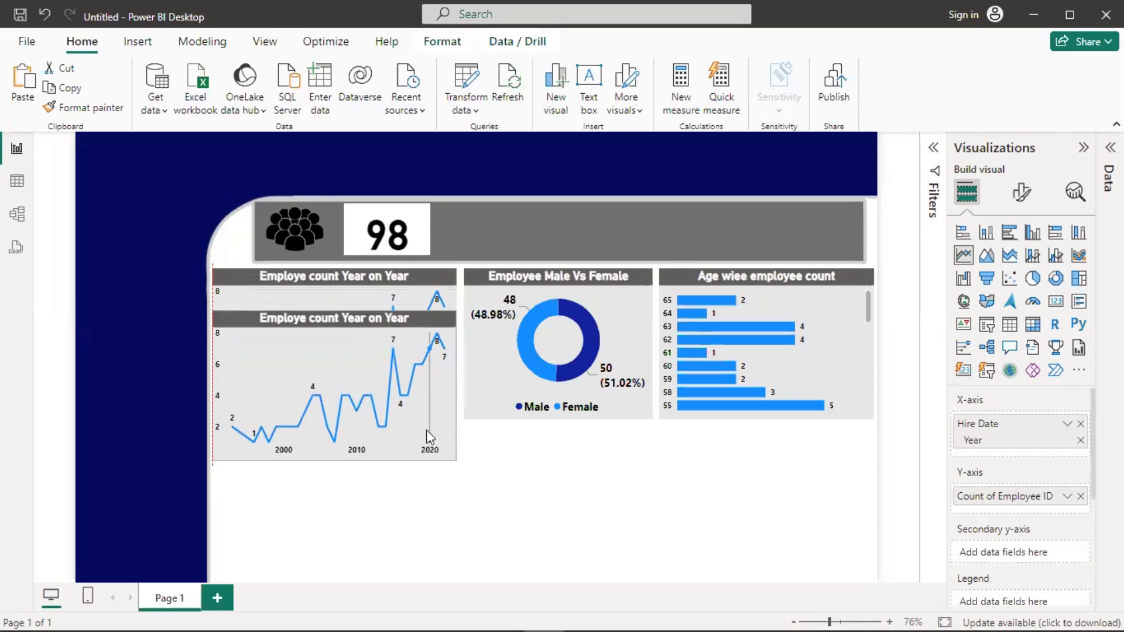
drag(426, 429, 430, 504)
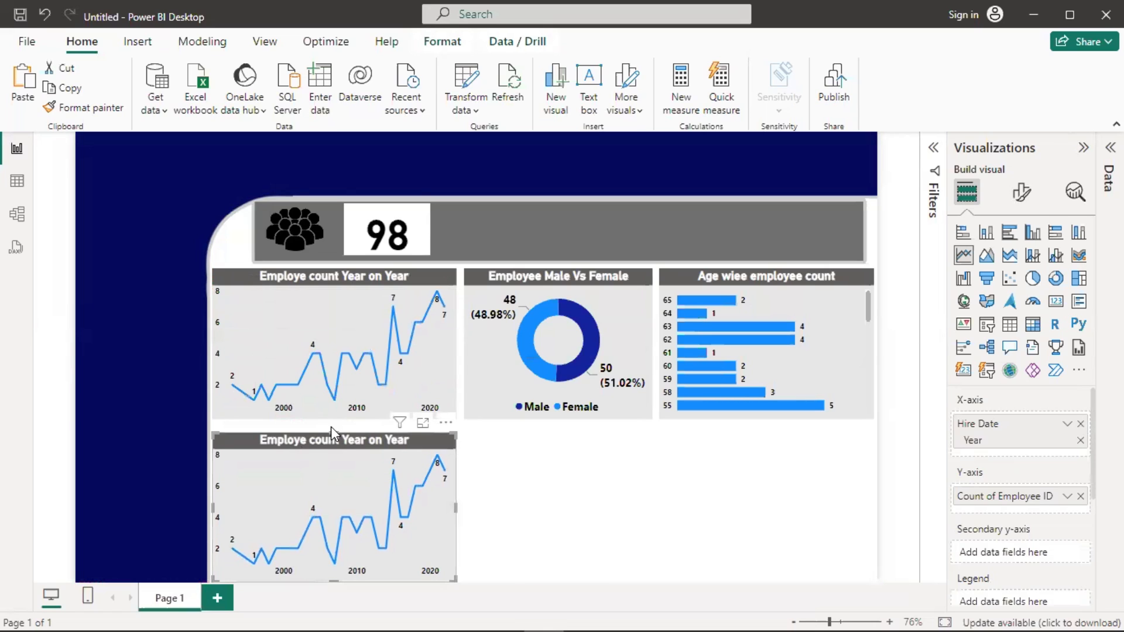
drag(332, 427, 331, 422)
mouse_move(358, 486)
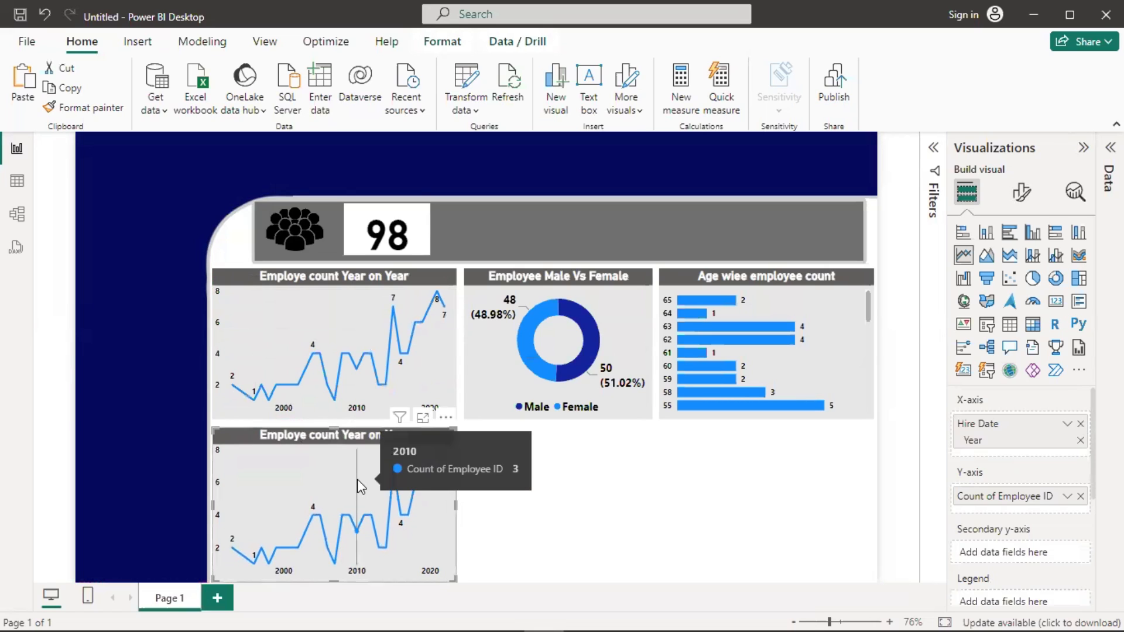
- Collapse the ribbon to enlarge the canvas and remove the Hire Date field from the copied line chart's X-axis
click(1074, 21)
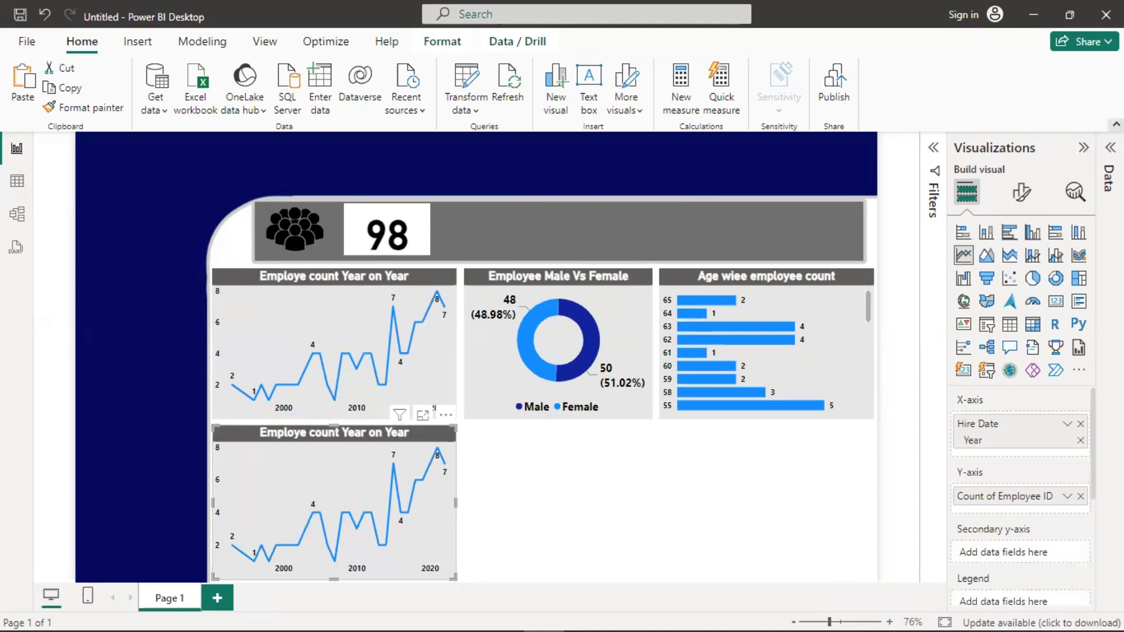
click(1116, 124)
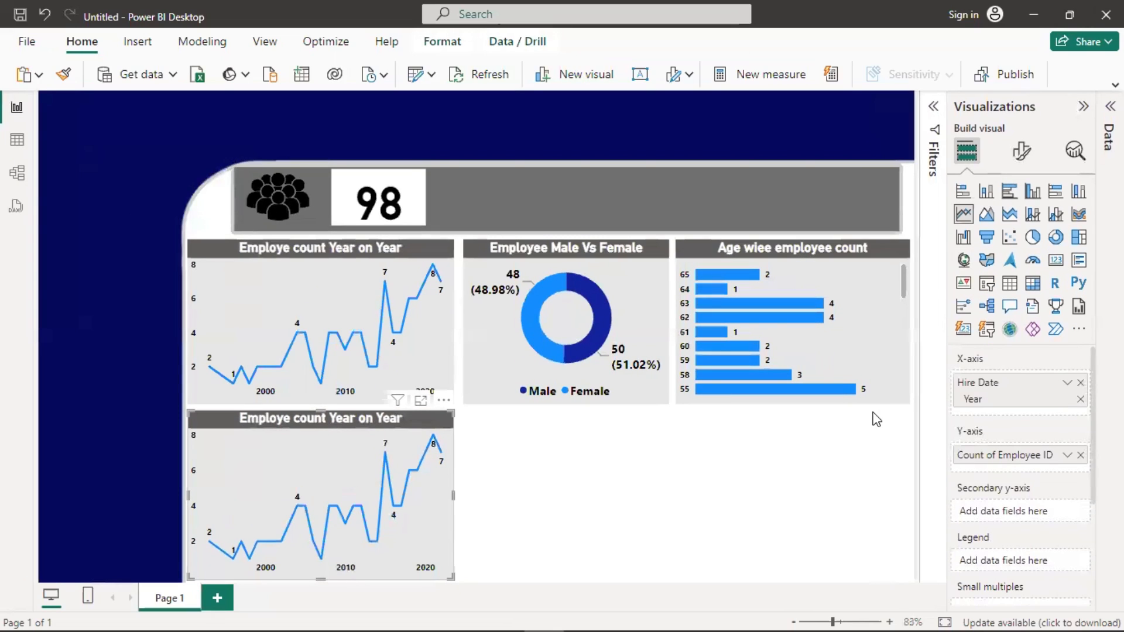
click(963, 329)
click(1081, 383)
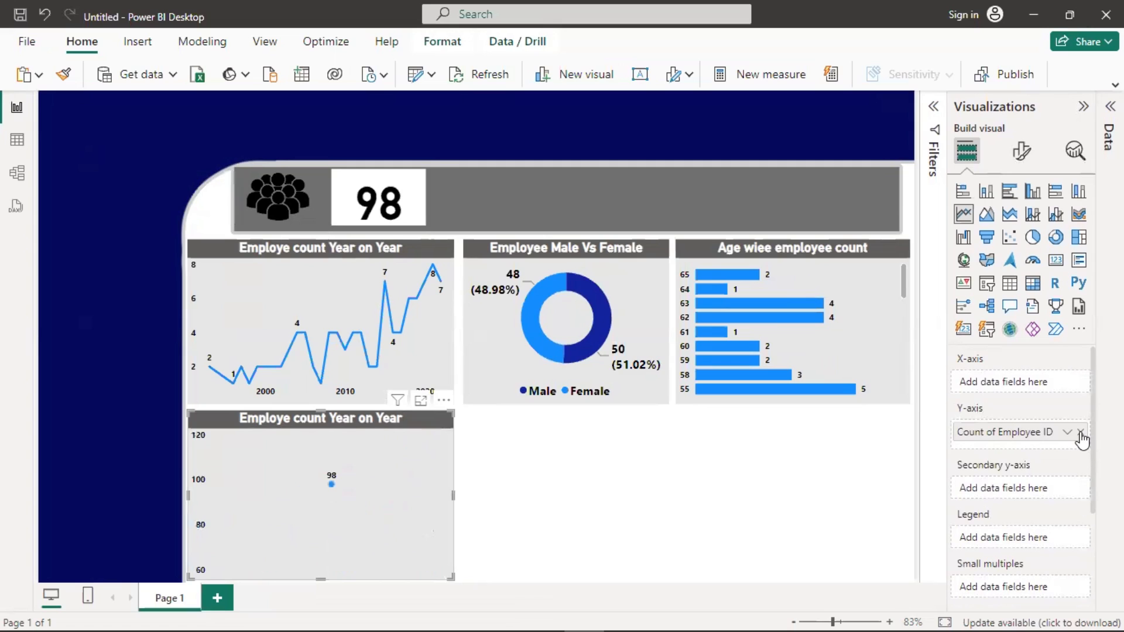
- Remove the employee ID count from the lower line chart and turn it into a decomposition tree analyzing the Count of Country
click(1081, 432)
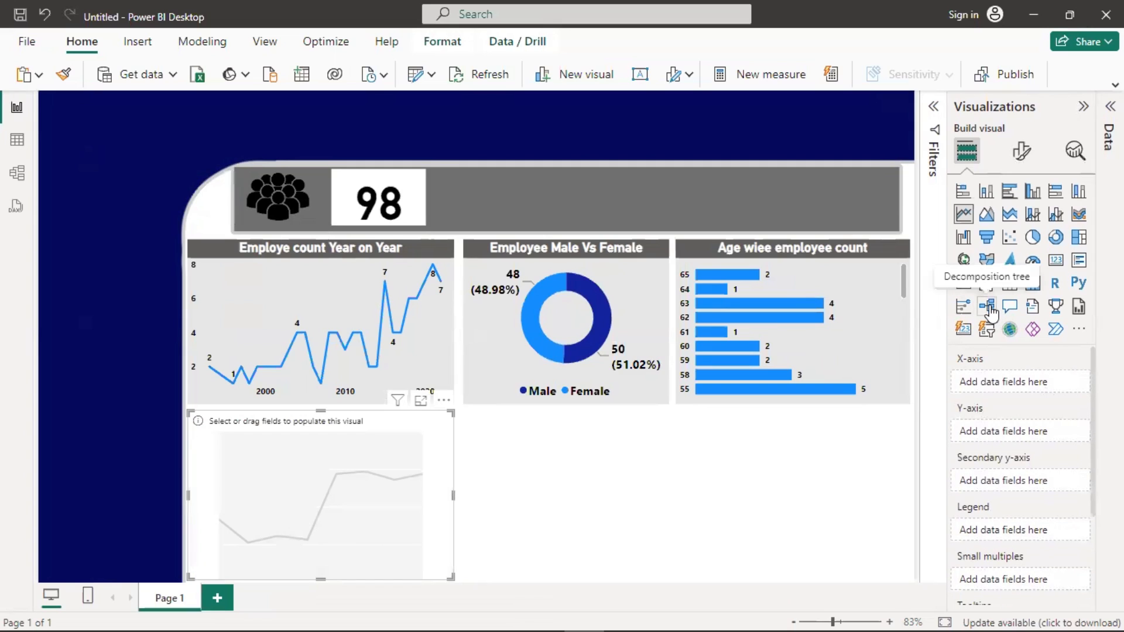
click(988, 308)
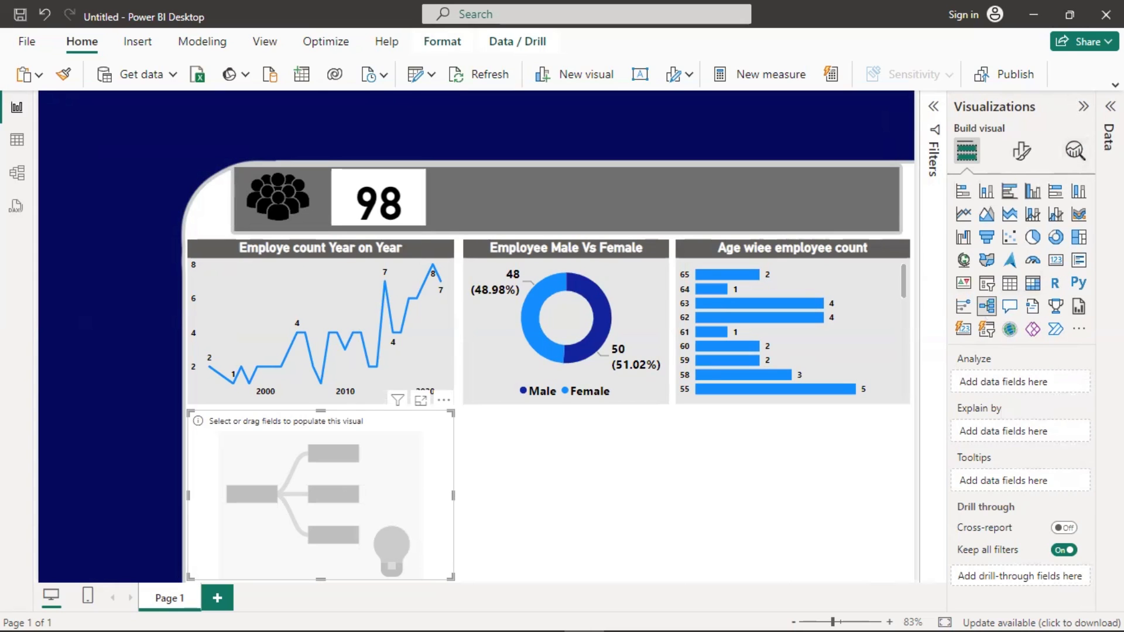
click(1111, 106)
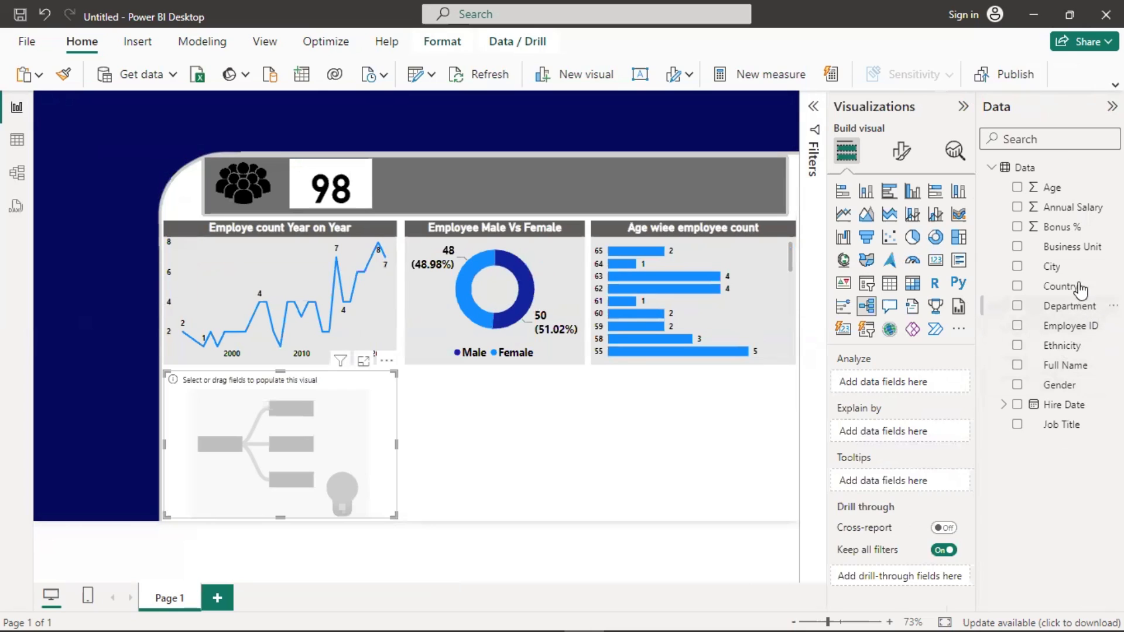
drag(1077, 287, 911, 385)
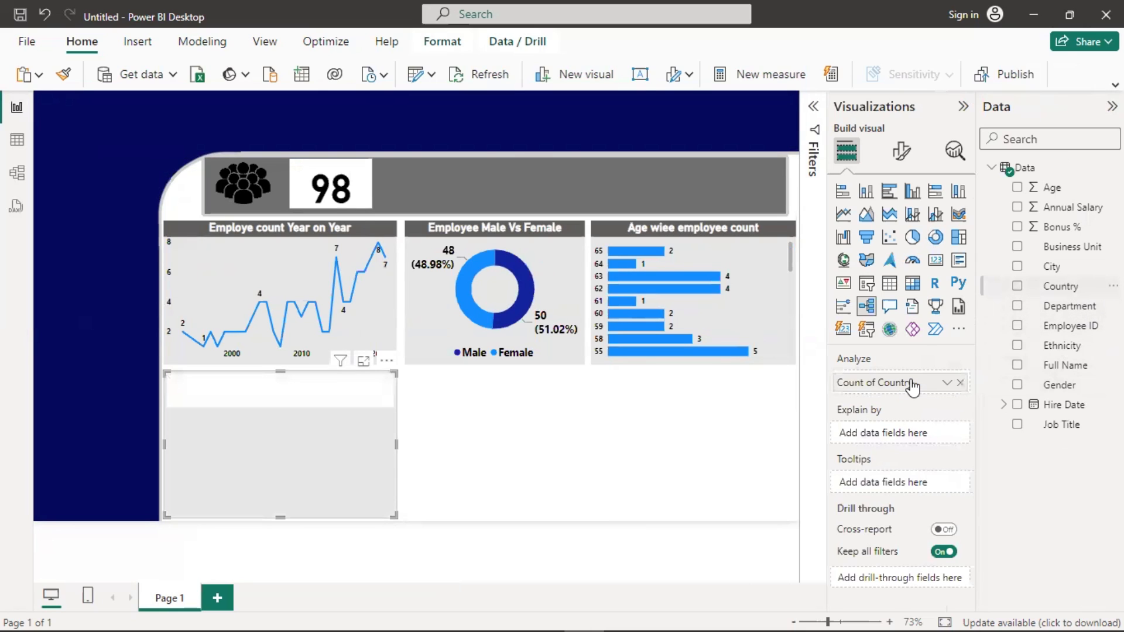
click(945, 384)
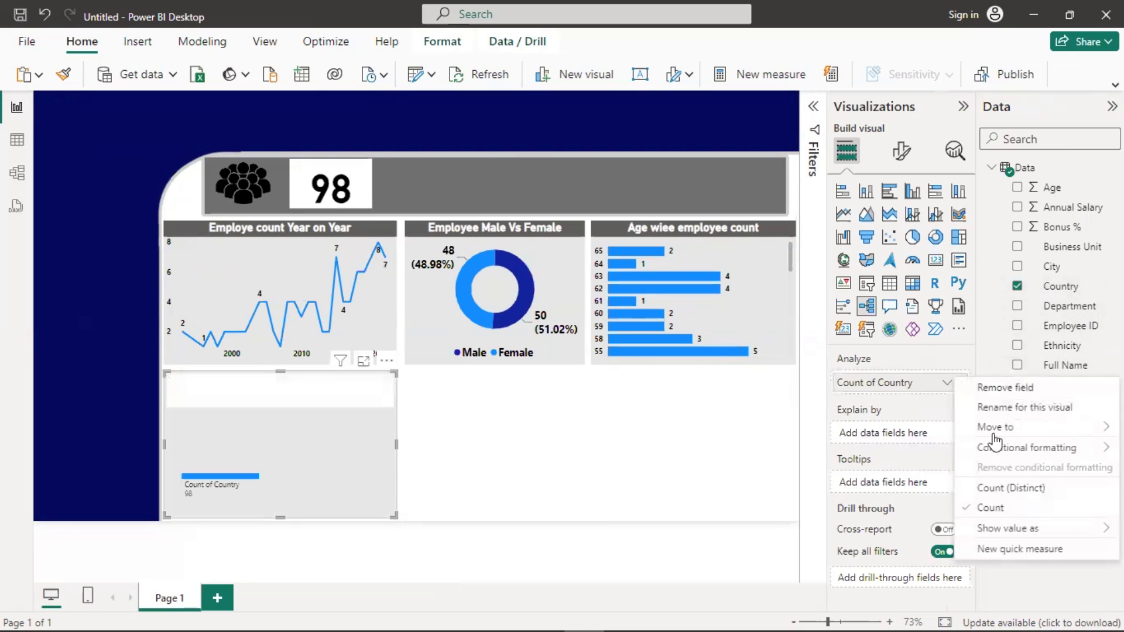
click(999, 507)
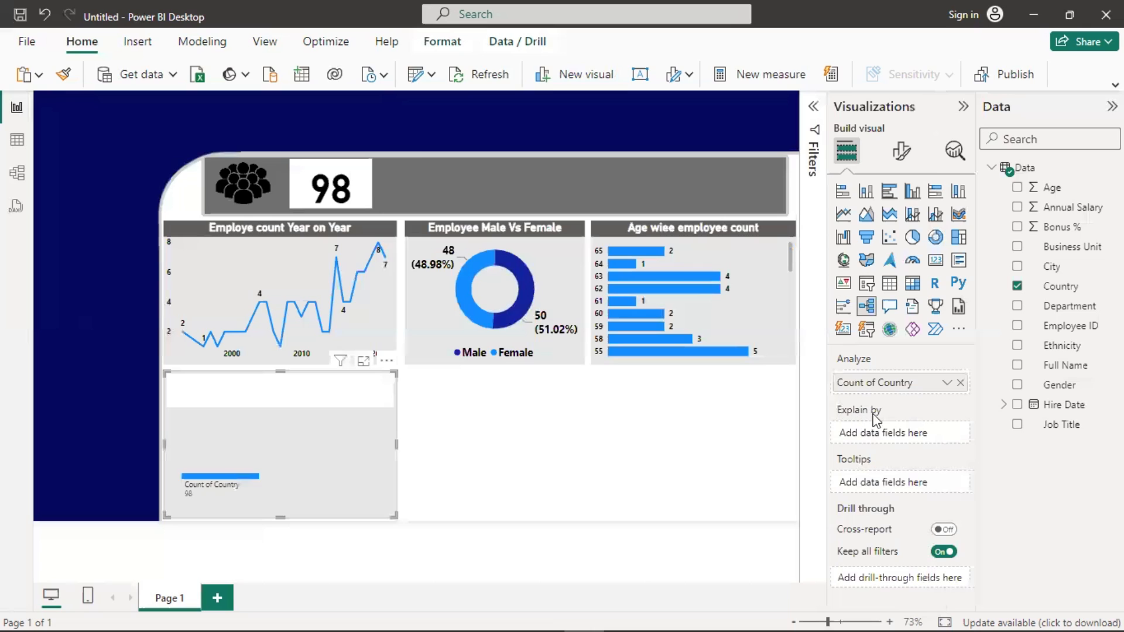
- Explain the decomposition tree by Country and split its root node into the country branches
drag(1060, 288, 897, 436)
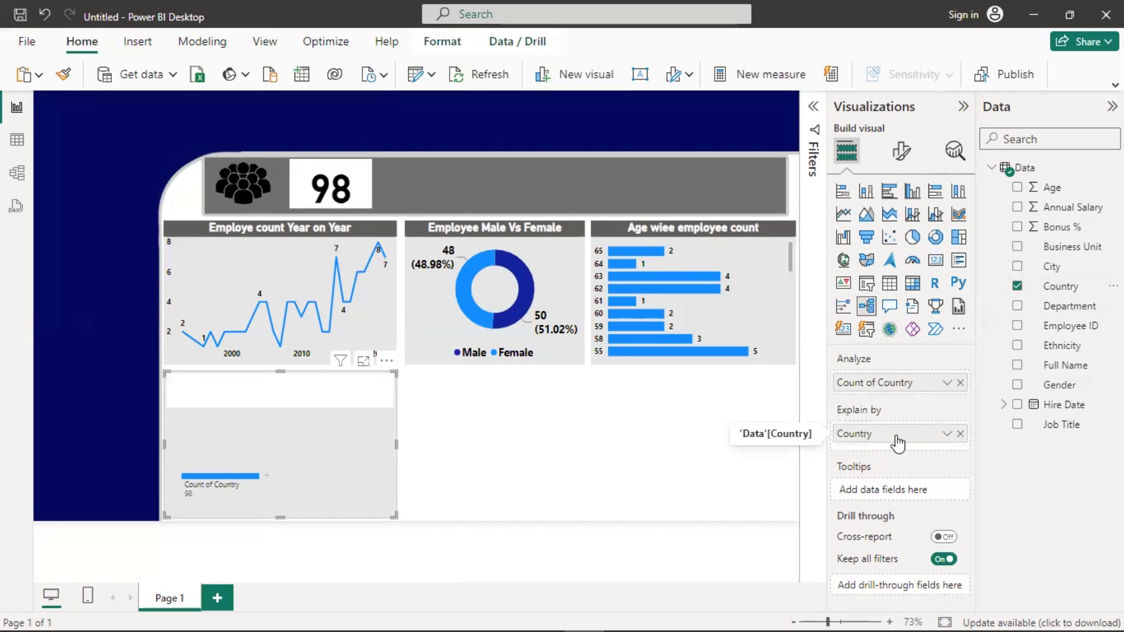
click(265, 481)
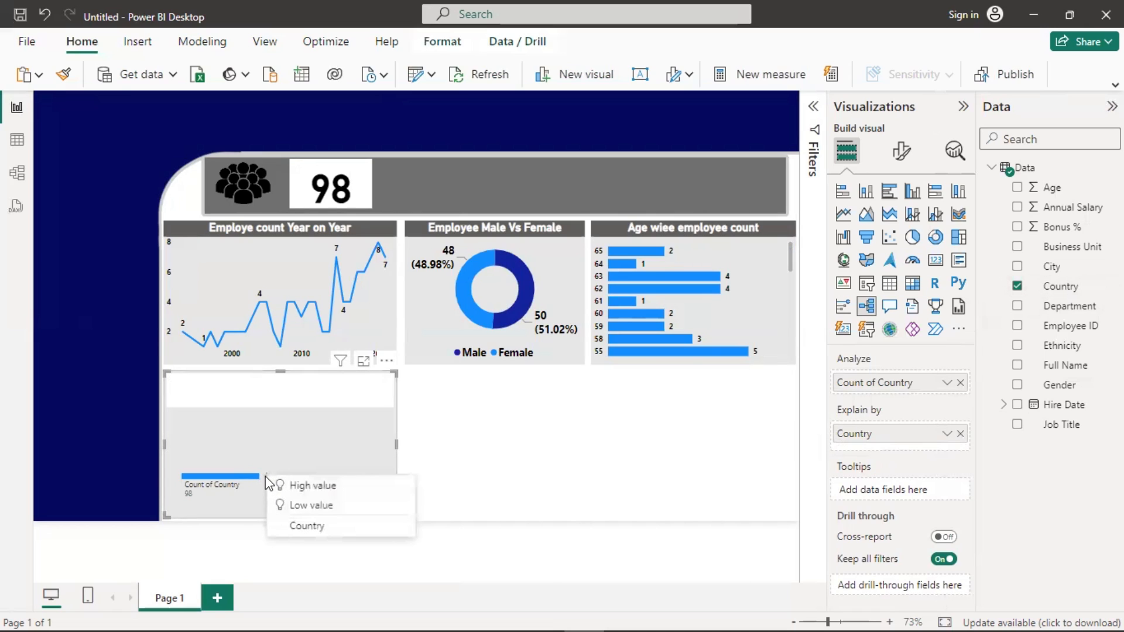
click(299, 529)
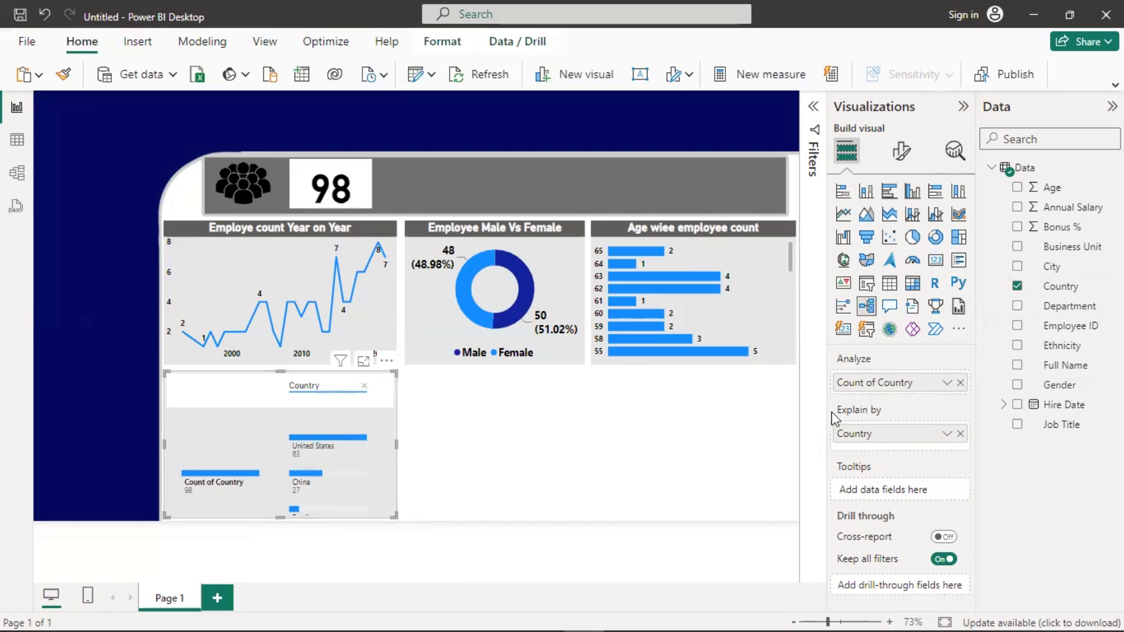
- Rename the analyzed field to "Total Count" for the decomposition tree
double_click(920, 384)
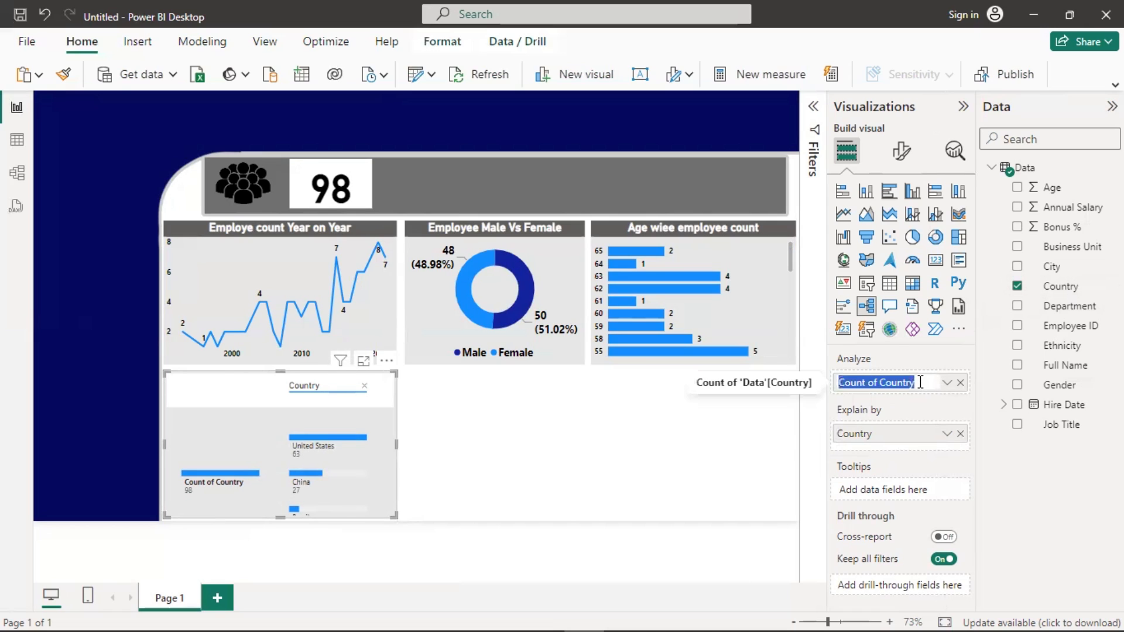
key(BackSpace)
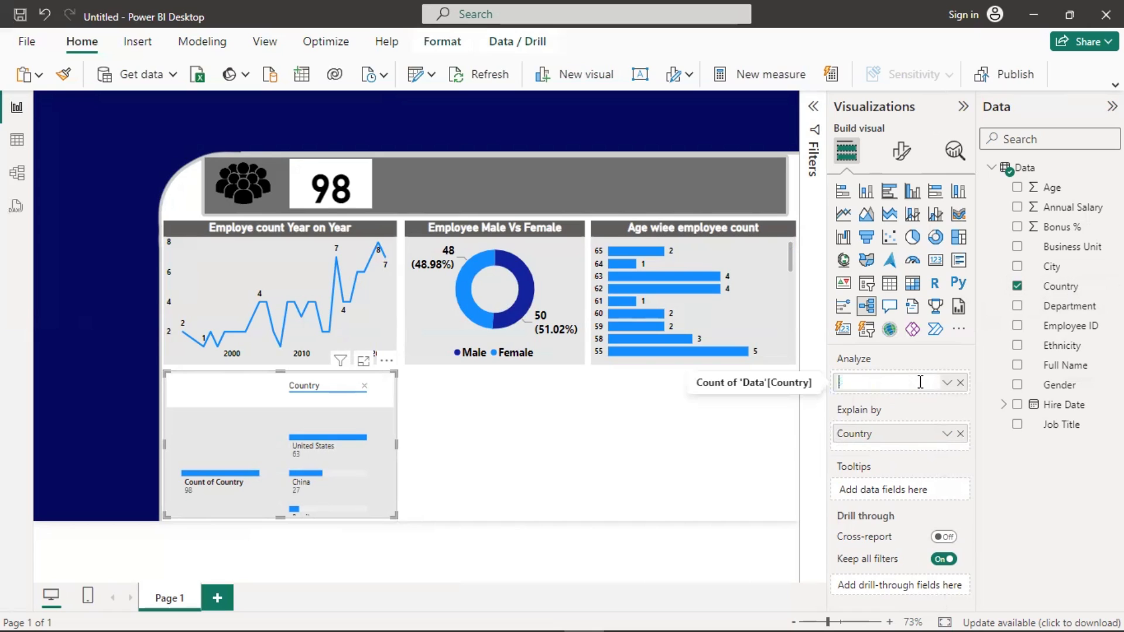
text(Total C)
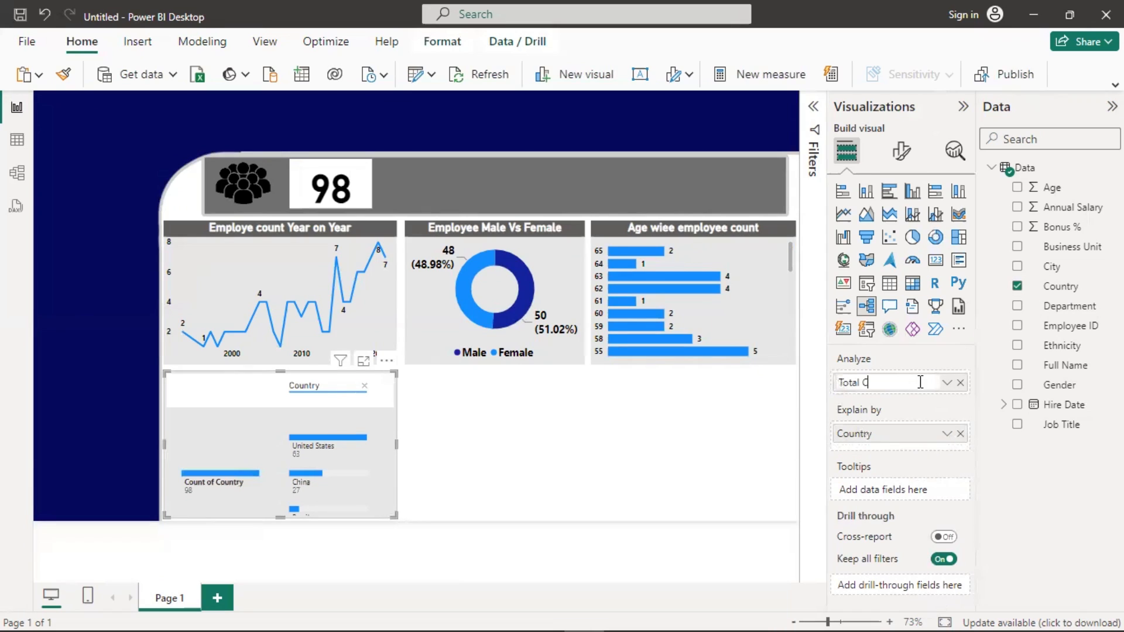
text(ount)
key(Return)
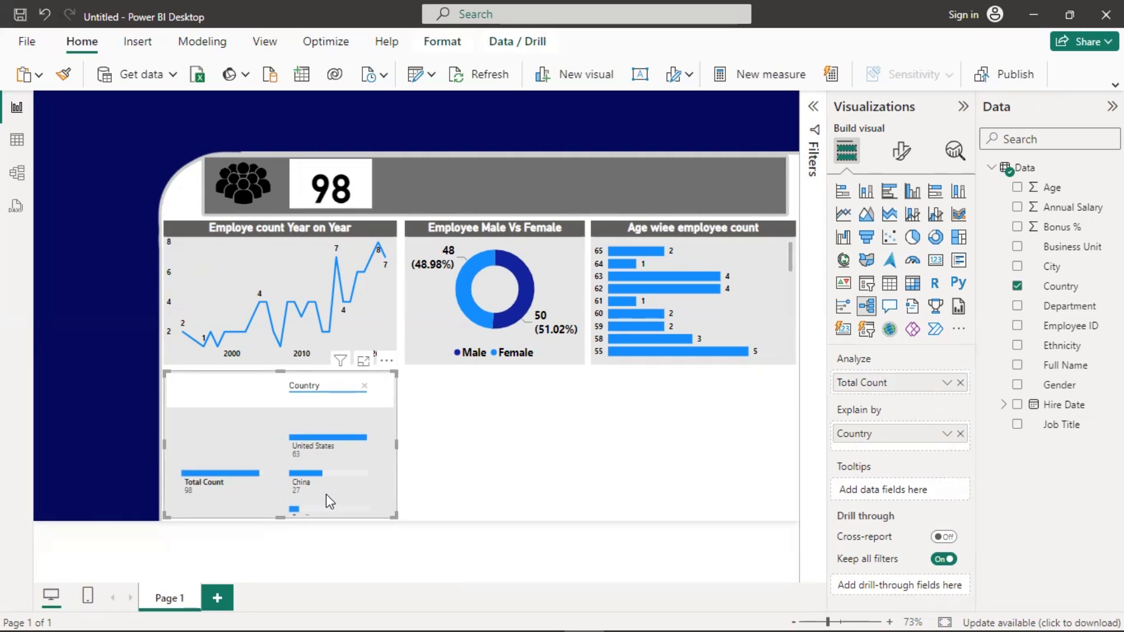
- Set the decomposition tree's density to Dense
click(902, 154)
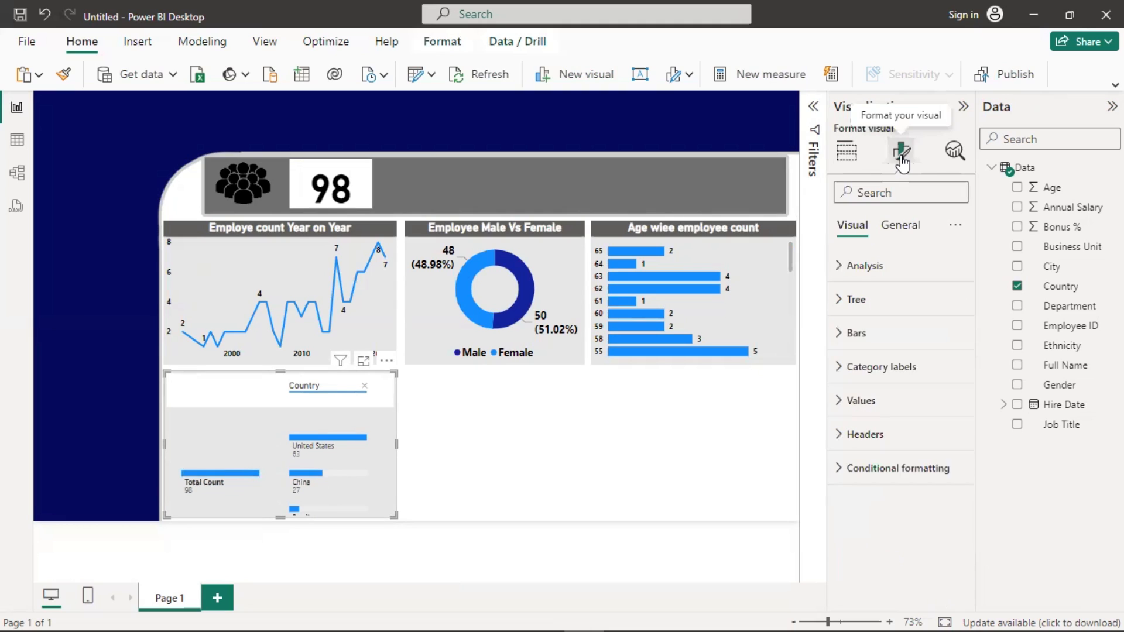
click(843, 299)
click(890, 382)
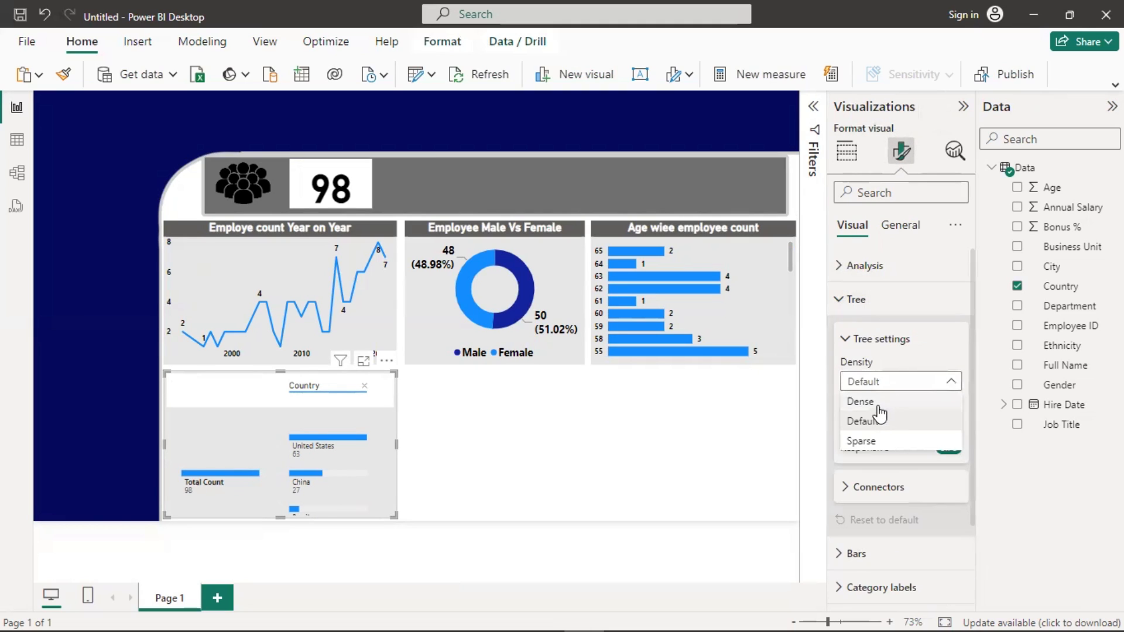
click(860, 402)
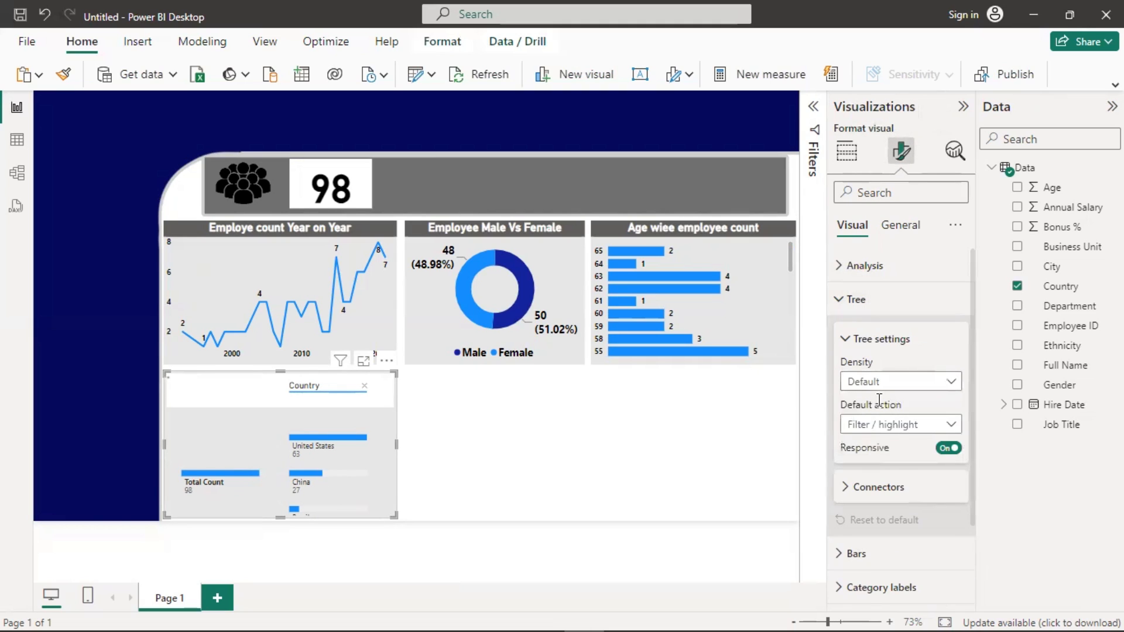
- Try Collapse as the tree's default action, then restore Filter / highlight
click(949, 426)
click(886, 464)
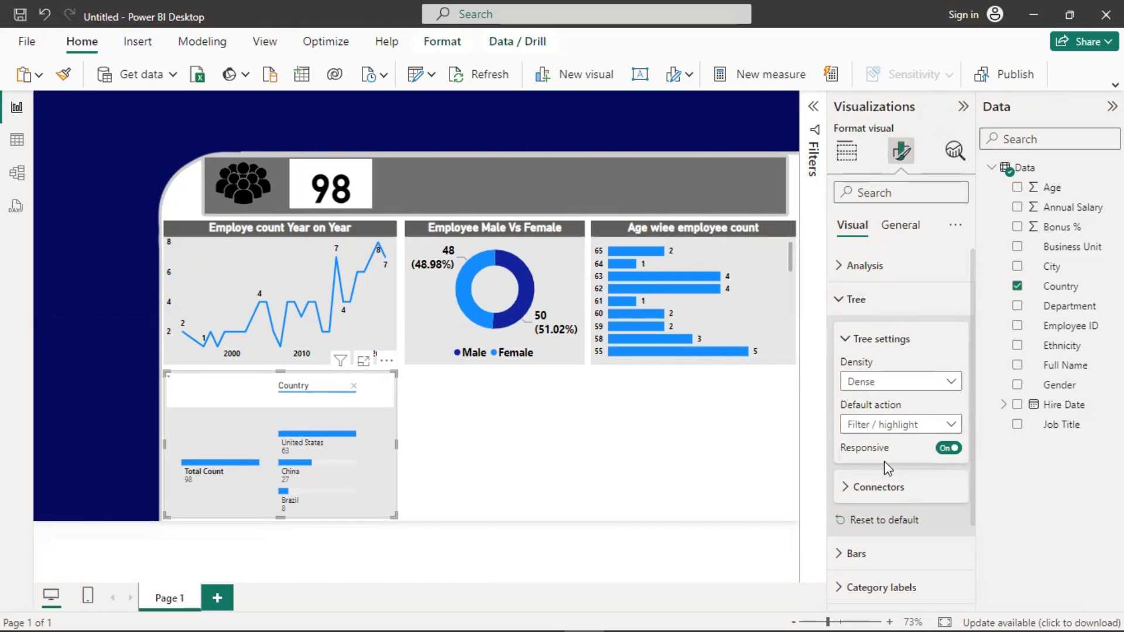
click(916, 425)
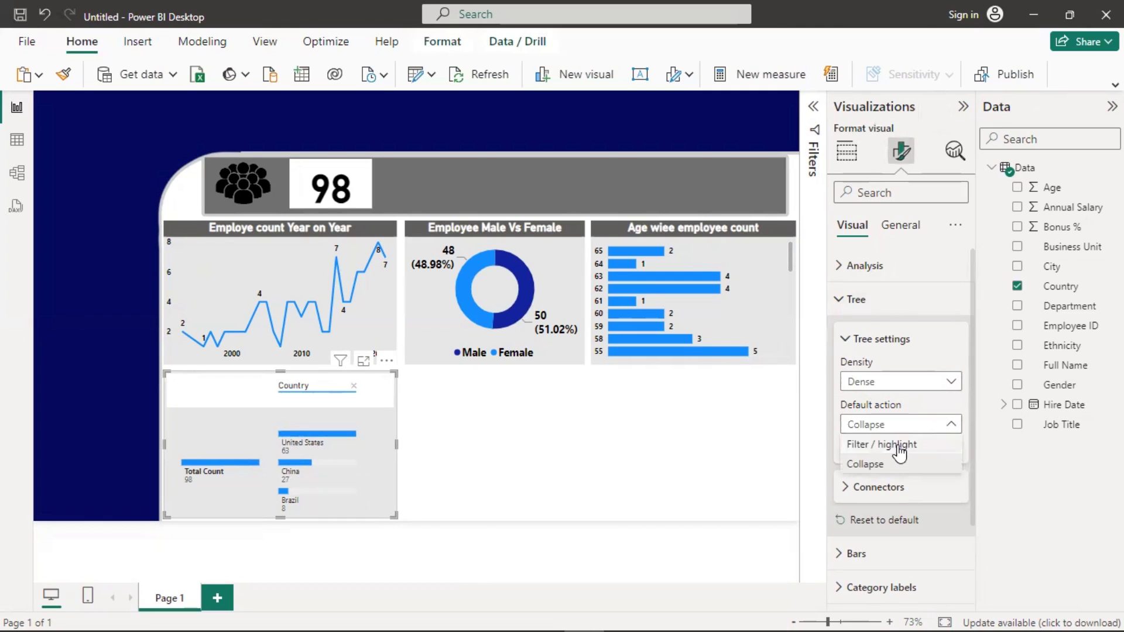
click(884, 443)
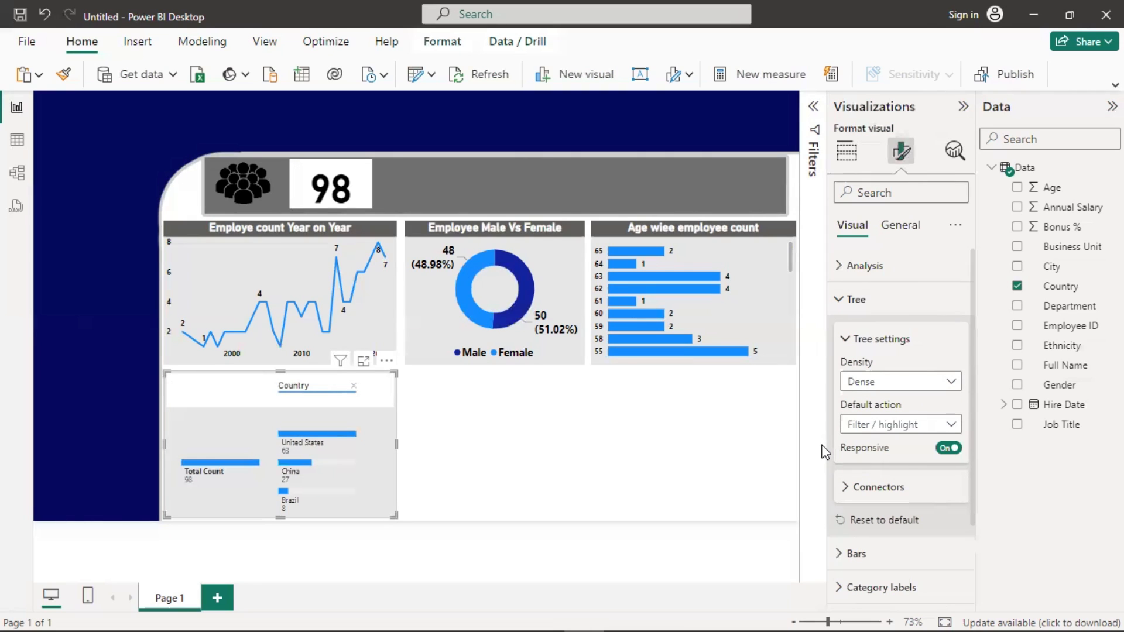
click(848, 299)
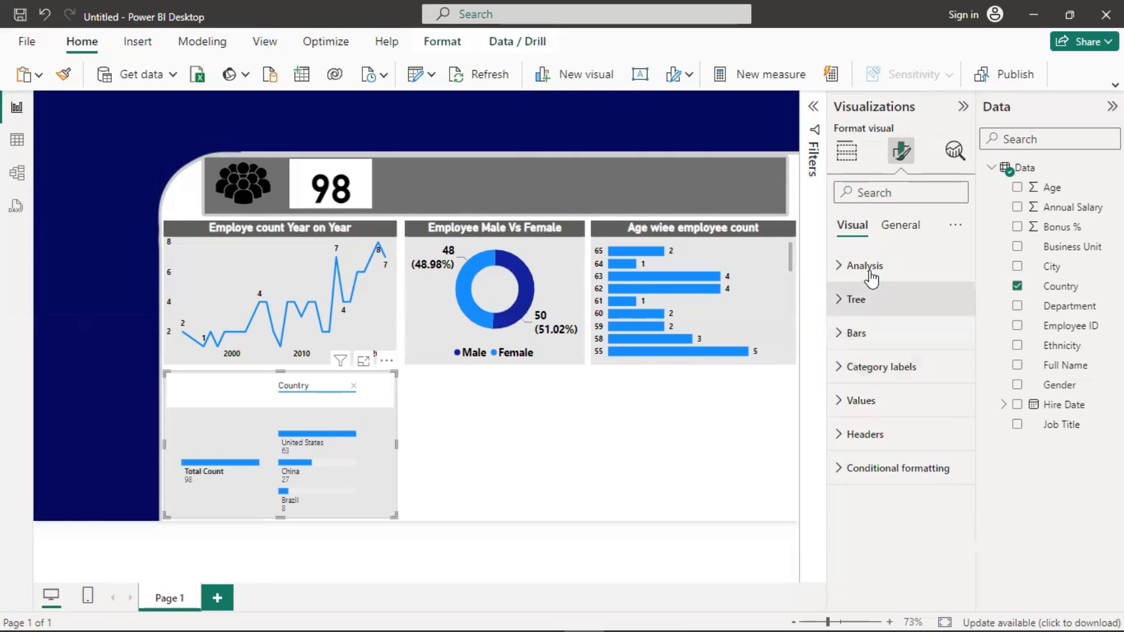
- Format the decomposition tree's category labels in bold with a black font color
click(839, 367)
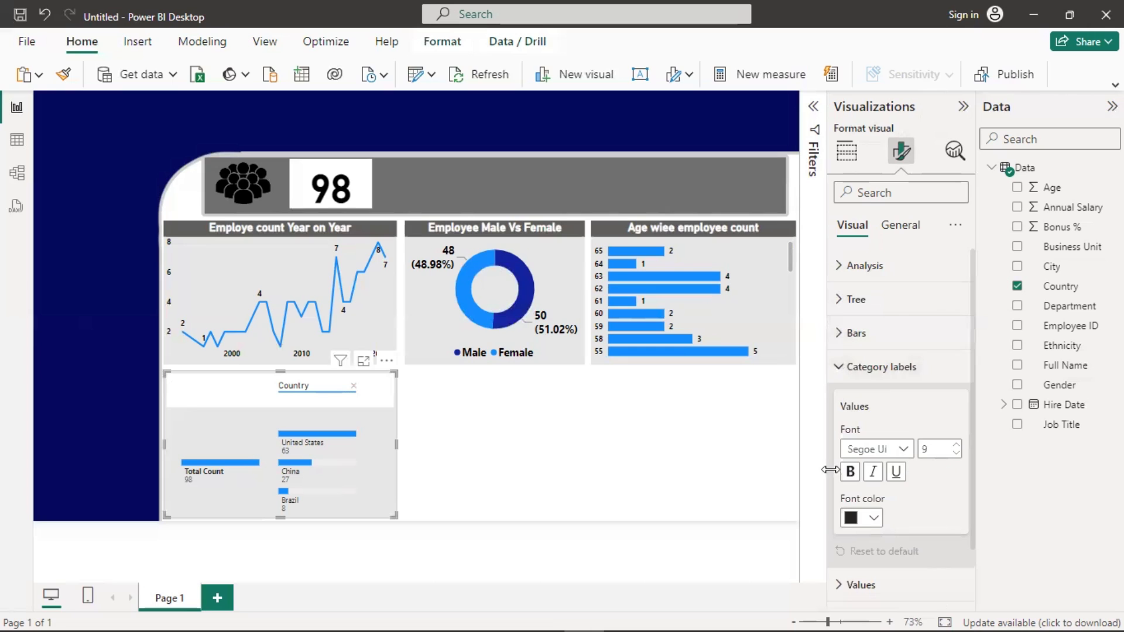
click(854, 518)
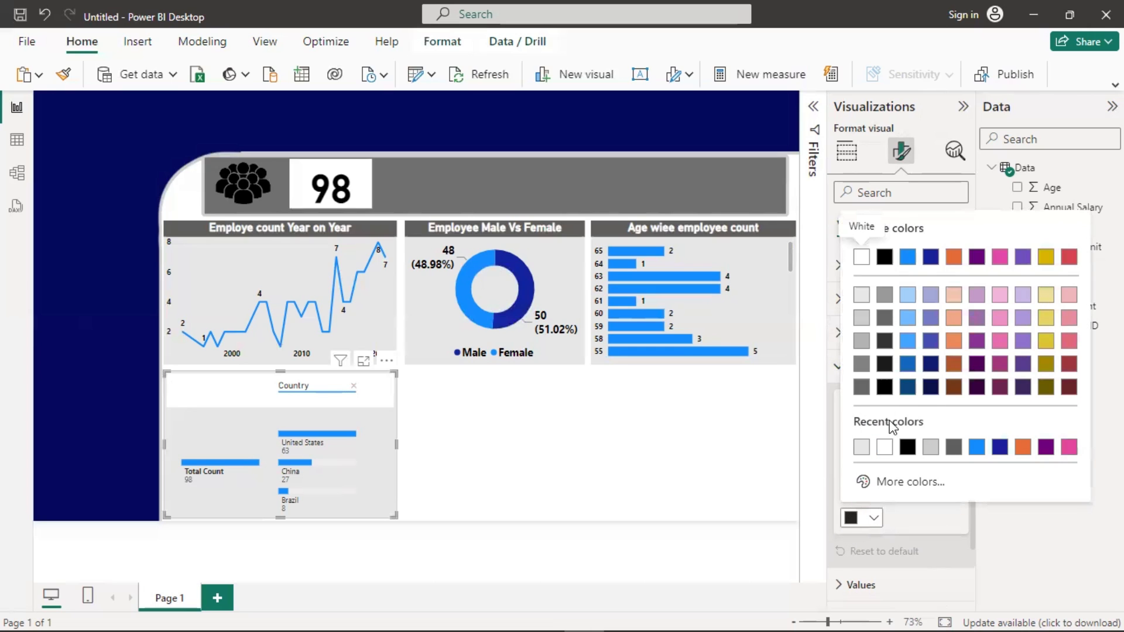
click(907, 448)
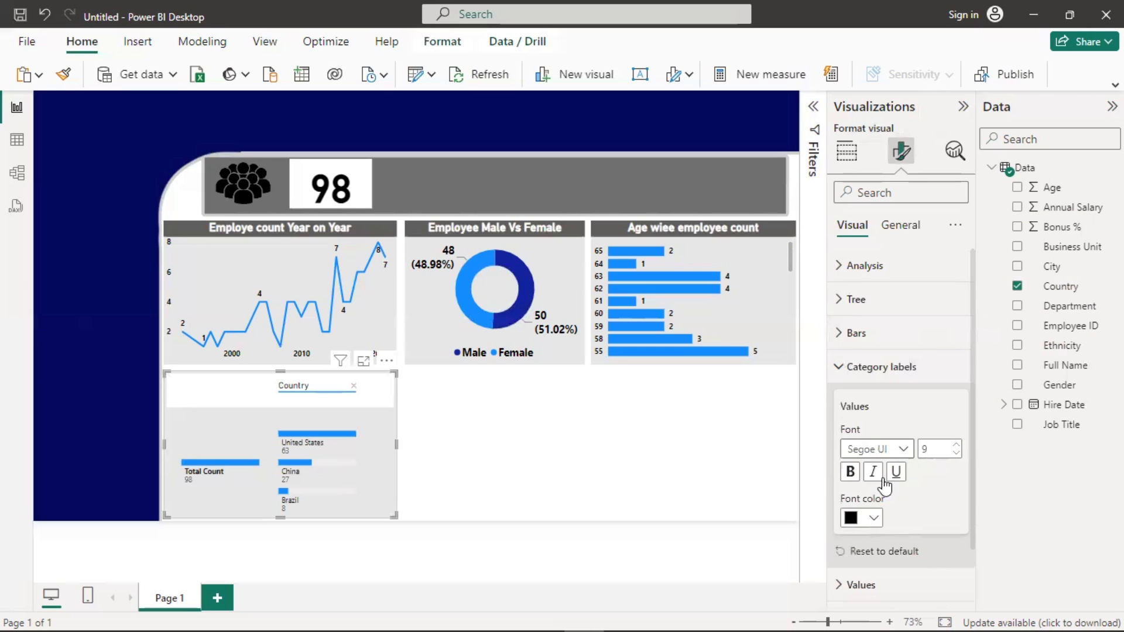
click(852, 473)
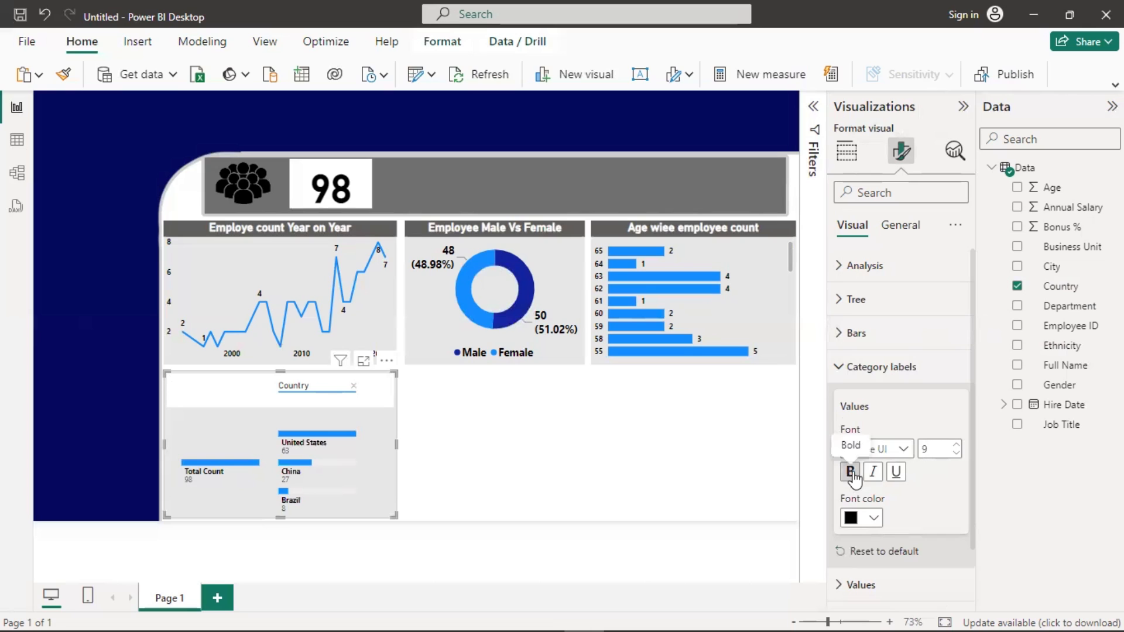
click(842, 368)
- Format the decomposition tree's values in bold with a black font color
click(843, 402)
scroll(853, 492, down, 2)
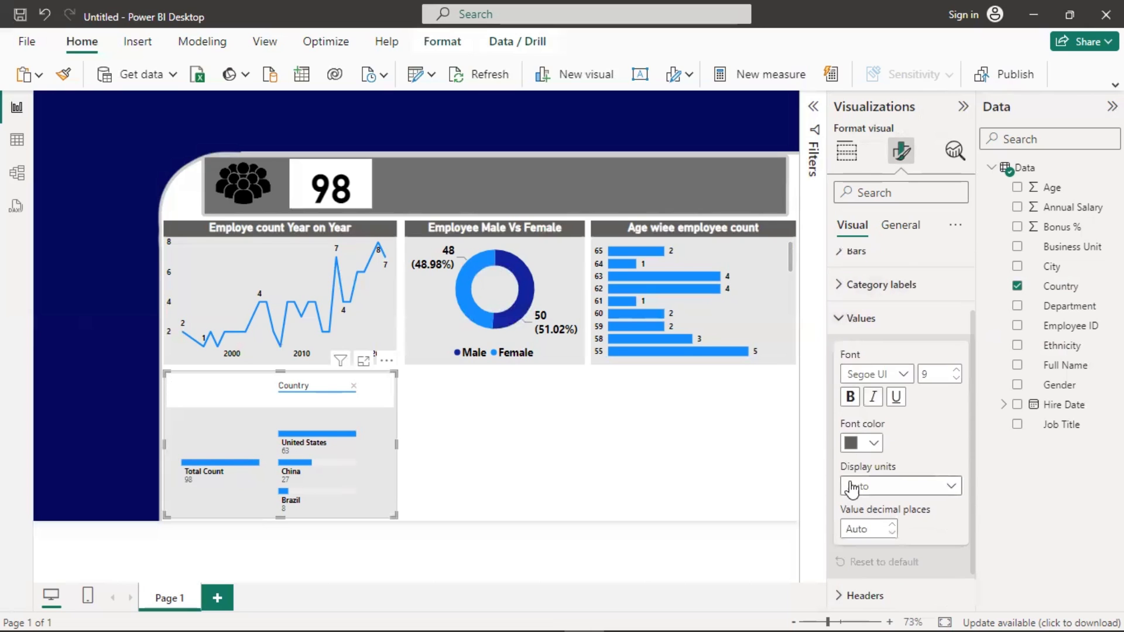
click(852, 445)
click(861, 372)
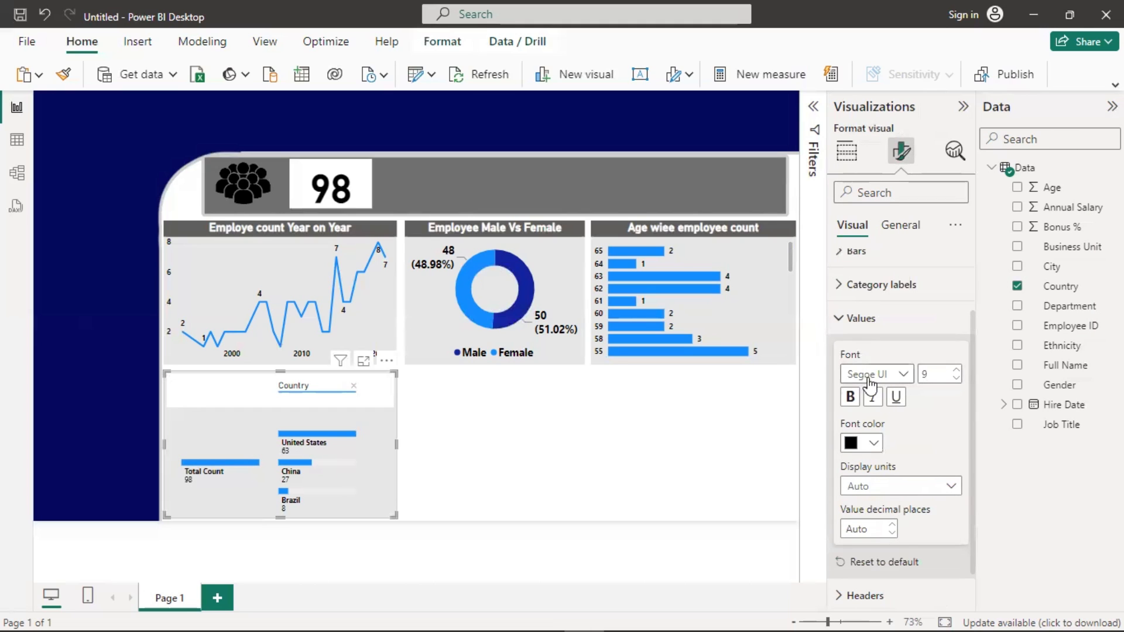
click(850, 397)
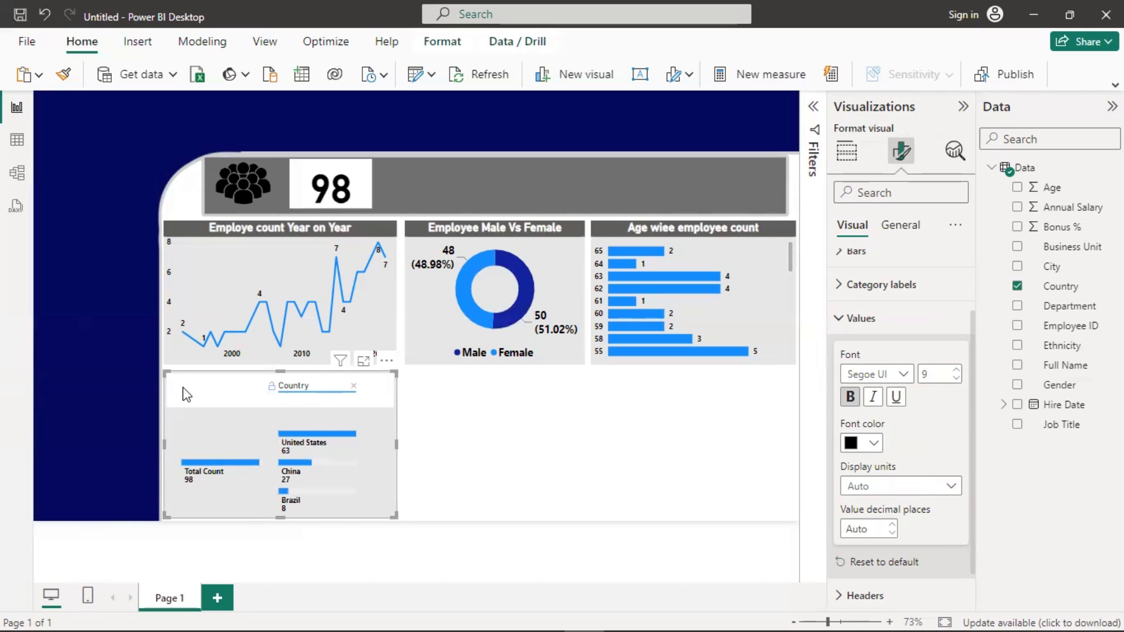
click(846, 321)
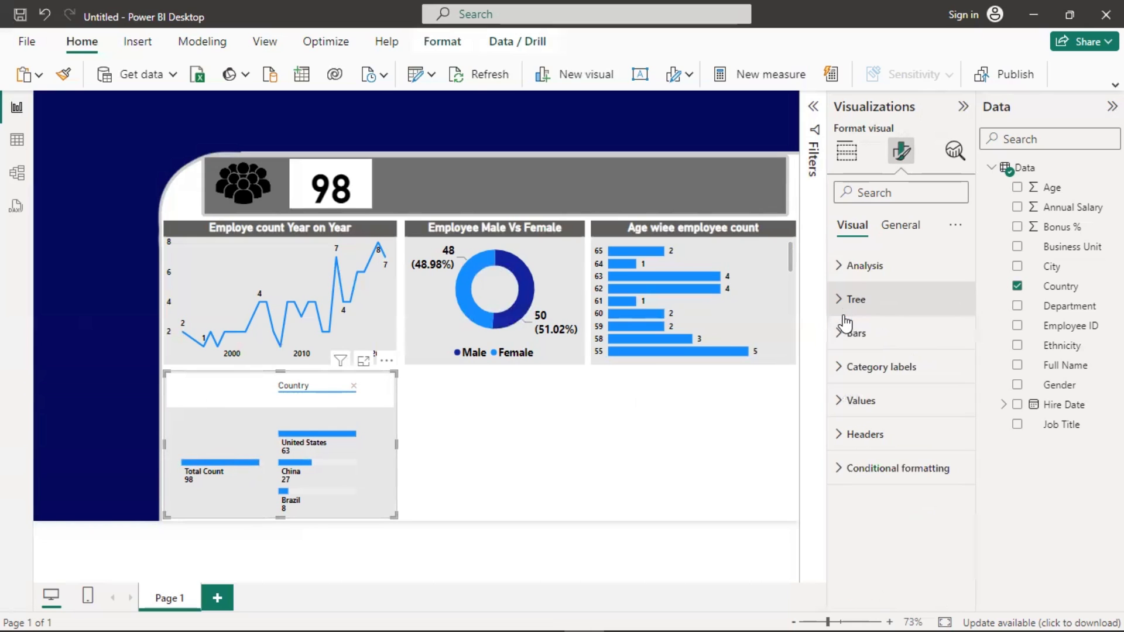
- Turn on the title of the decomposition tree
click(902, 225)
click(844, 300)
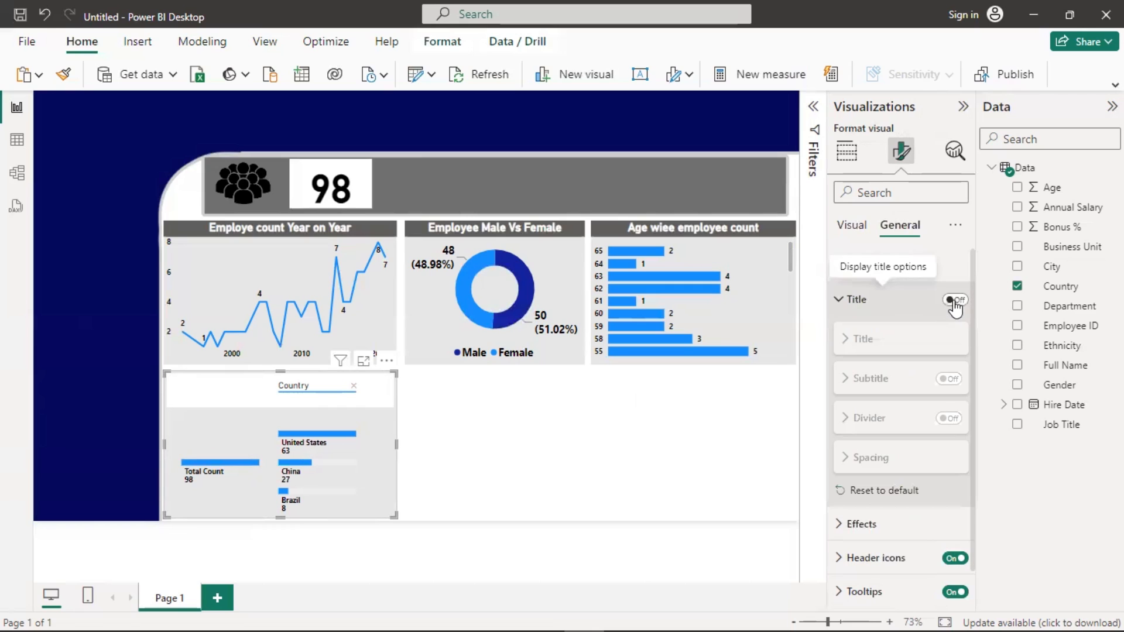
click(955, 300)
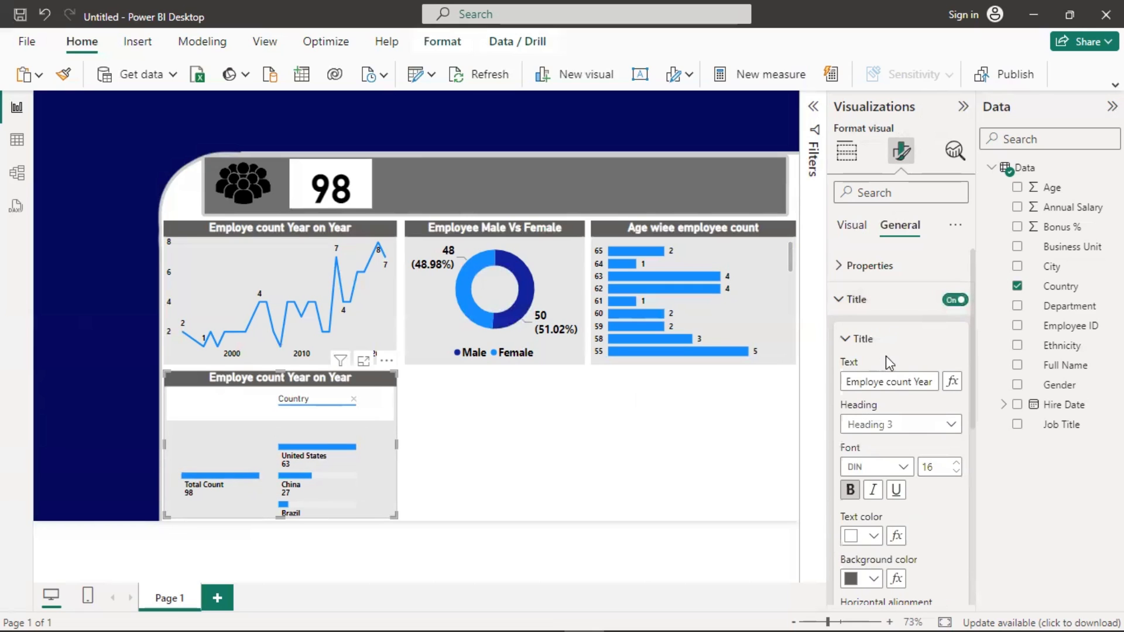
- Change the decomposition tree's title text to "Employe count By Country" and deselect the visual
click(889, 383)
key(Right)
key(Right)
key(Right)
key(Right)
key(Right)
key(Right)
key(Right)
key(Right)
key(Right)
key(Right)
key(Right)
key(BackSpace)
key(BackSpace)
key(BackSpace)
key(BackSpace)
key(BackSpace)
key(BackSpace)
key(BackSpace)
key(BackSpace)
key(BackSpace)
key(BackSpace)
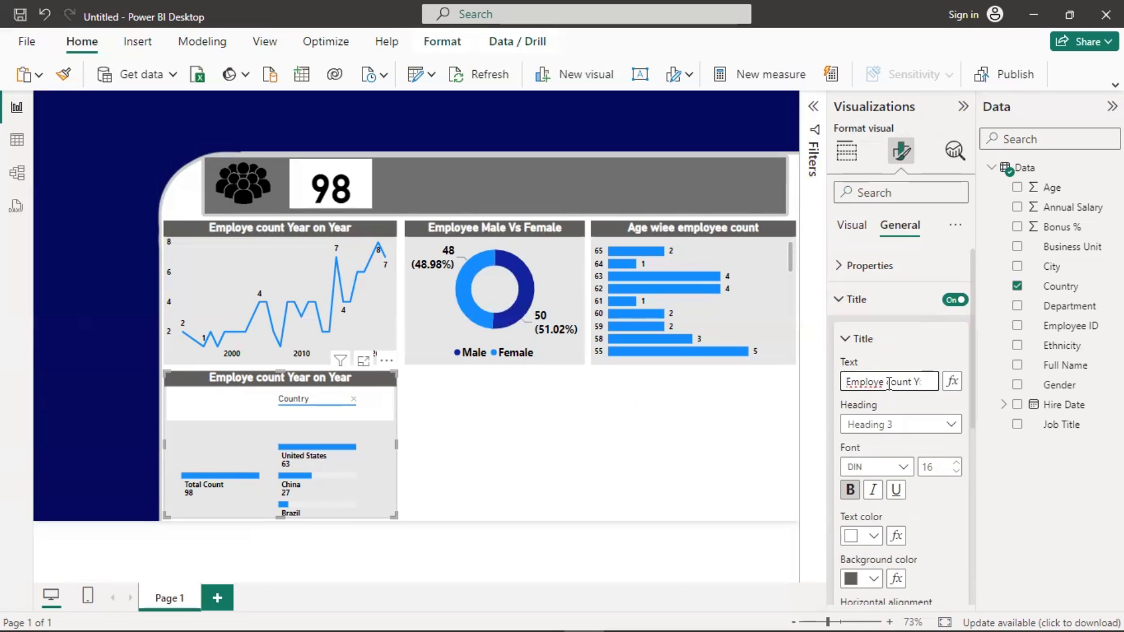
text(B)
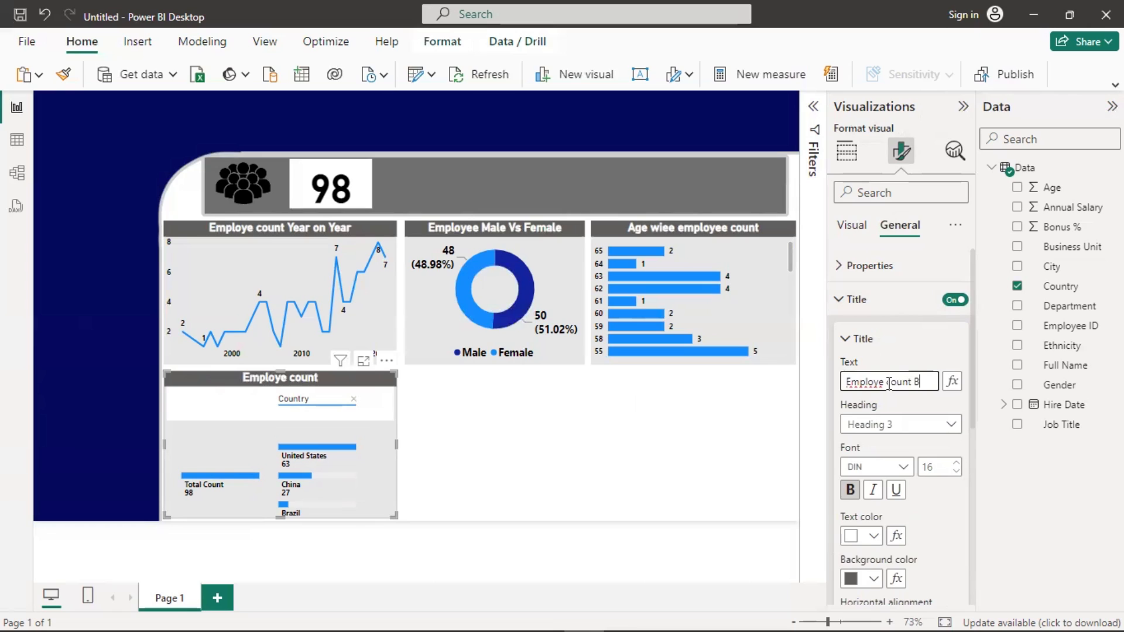
text(y)
text( Count)
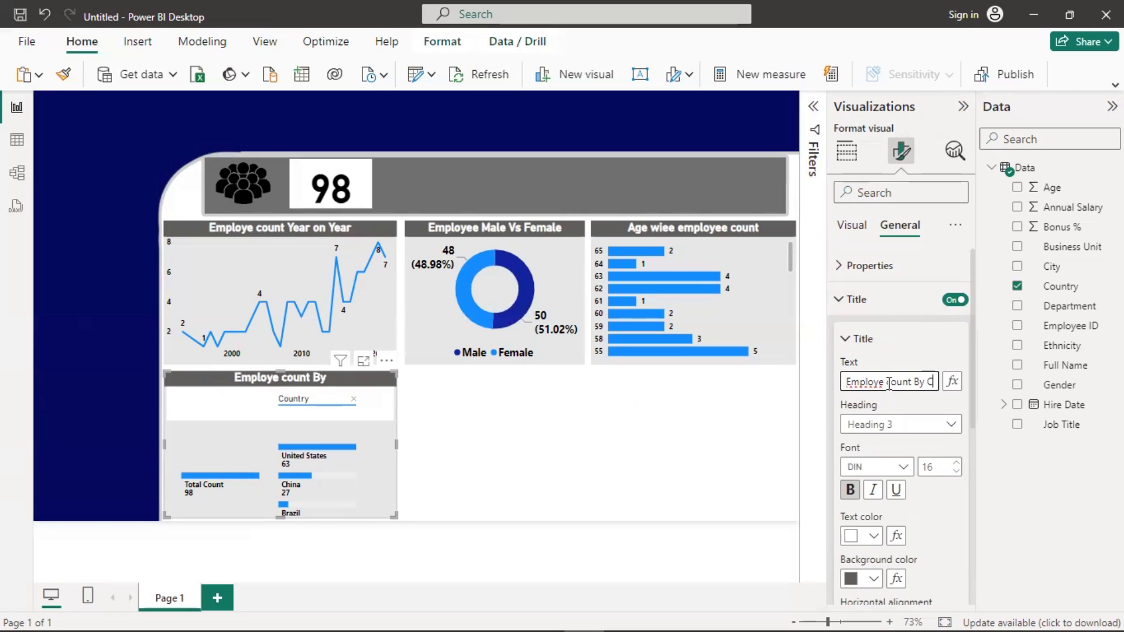
text(ry)
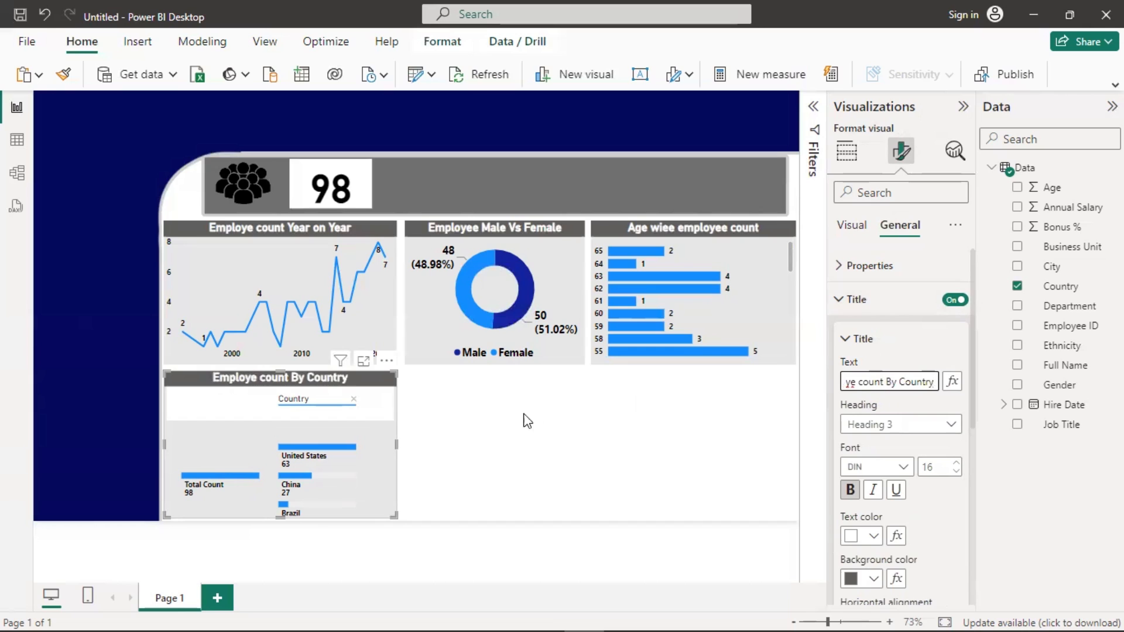
click(507, 413)
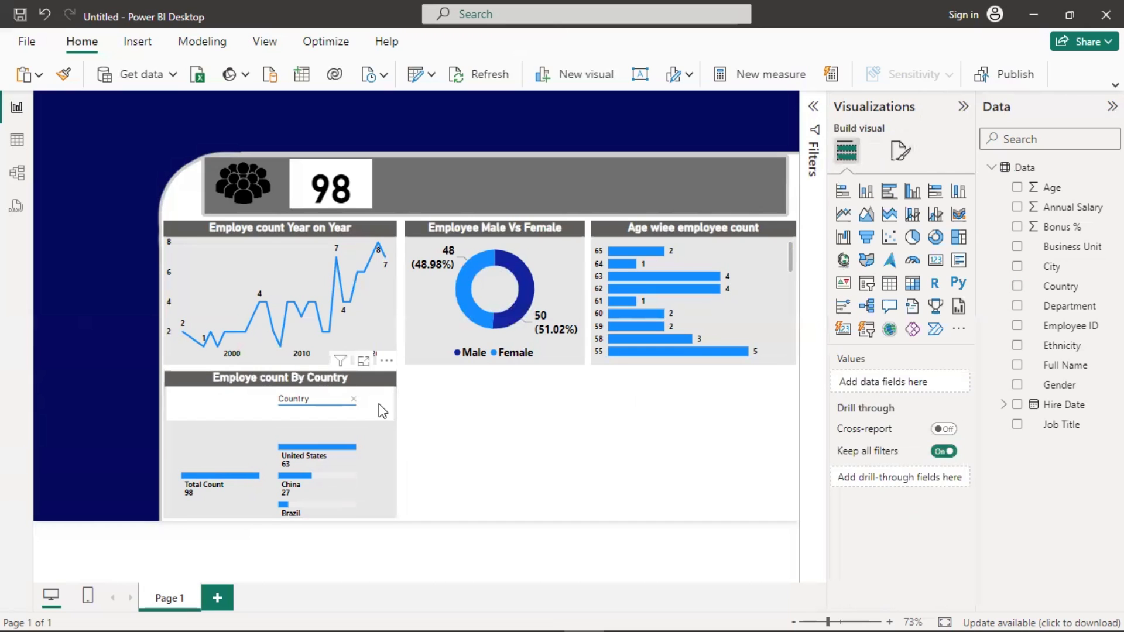
- Duplicate the Male Vs Female donut chart, place the copy directly below the original and align its top edge with the decomposition tree
click(379, 404)
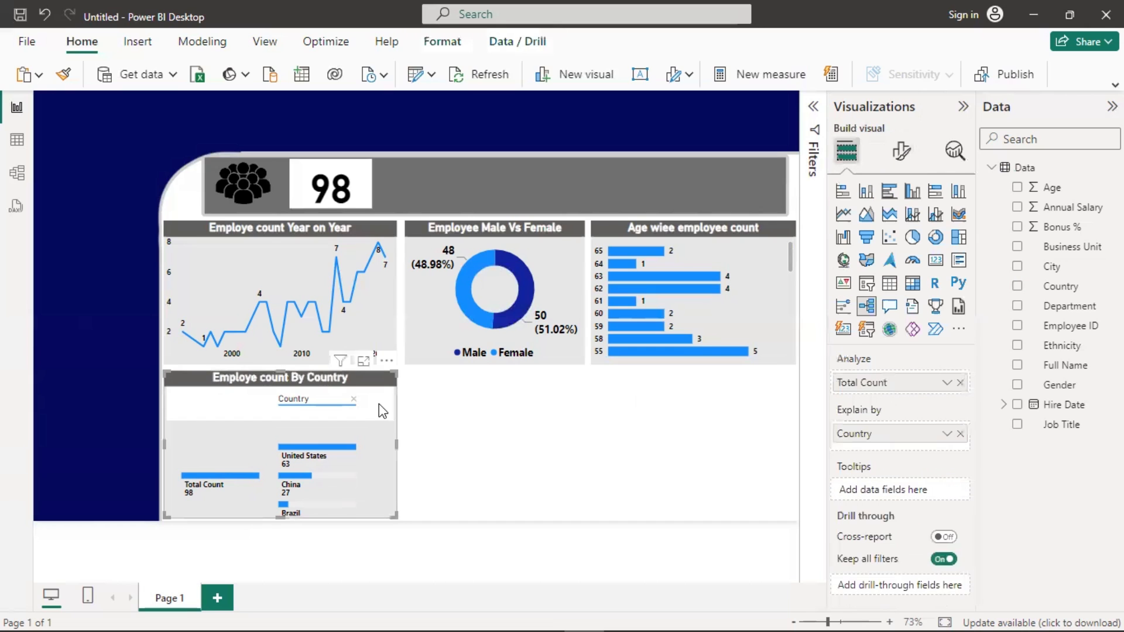
click(558, 285)
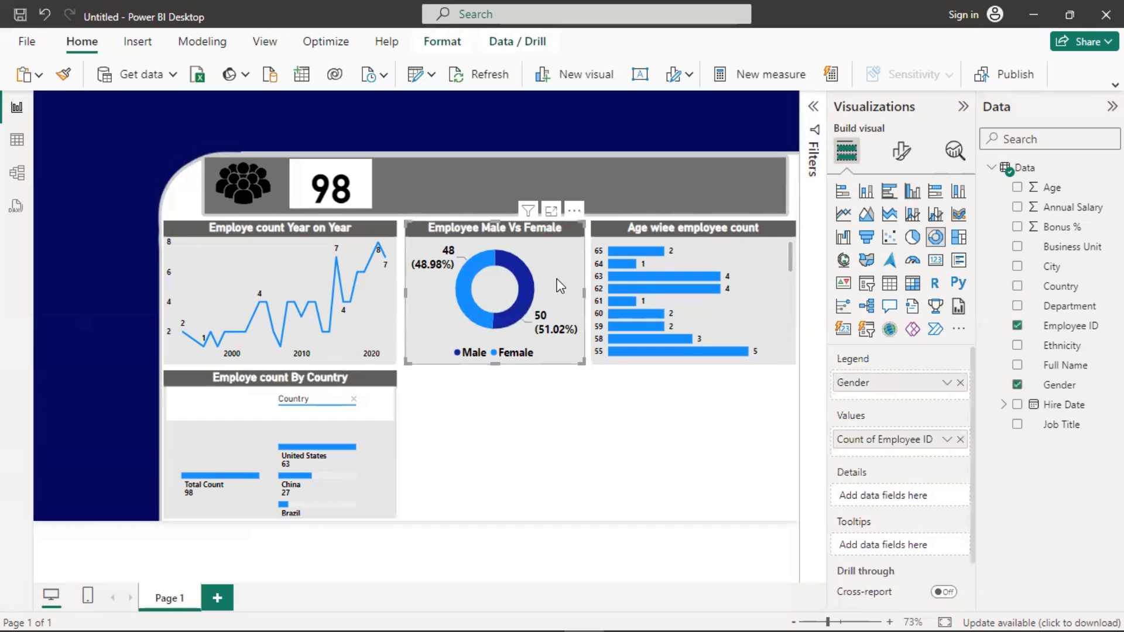
key(ctrl+c)
key(ctrl+v)
drag(559, 286, 550, 420)
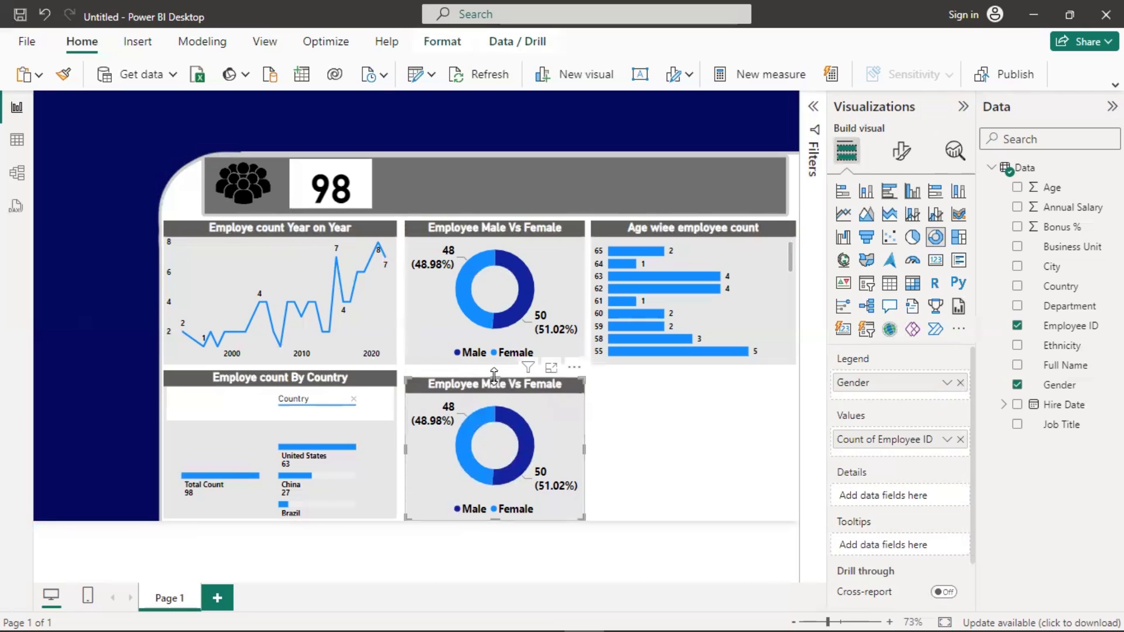
drag(494, 375, 495, 369)
click(598, 409)
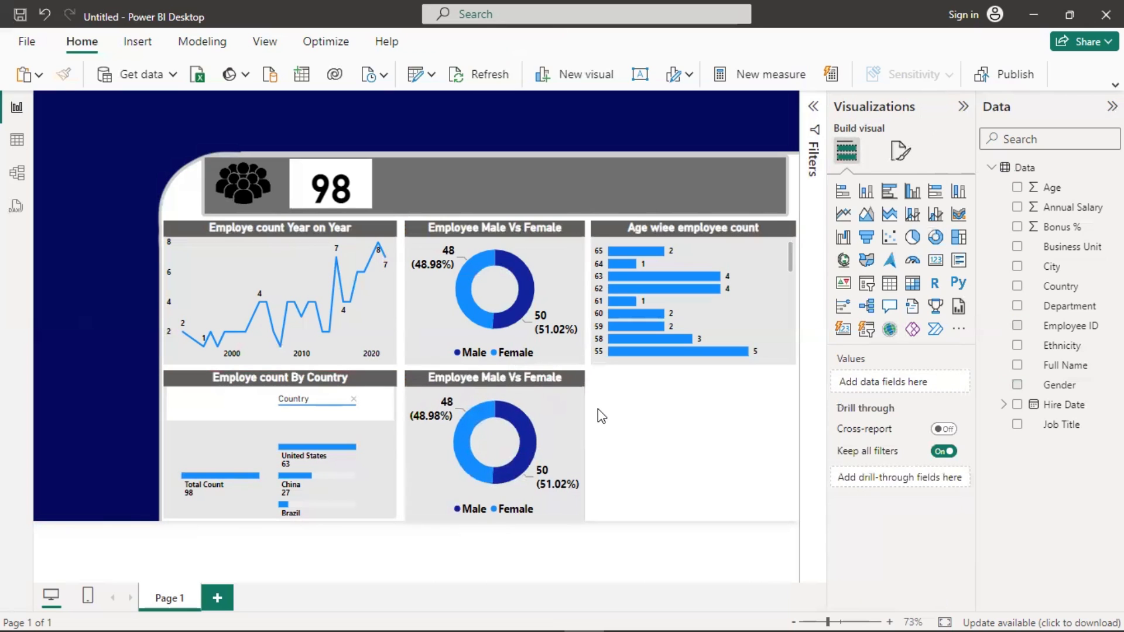
- Remove the Gender and Employee ID fields from the copied donut chart and convert it to a treemap
click(551, 440)
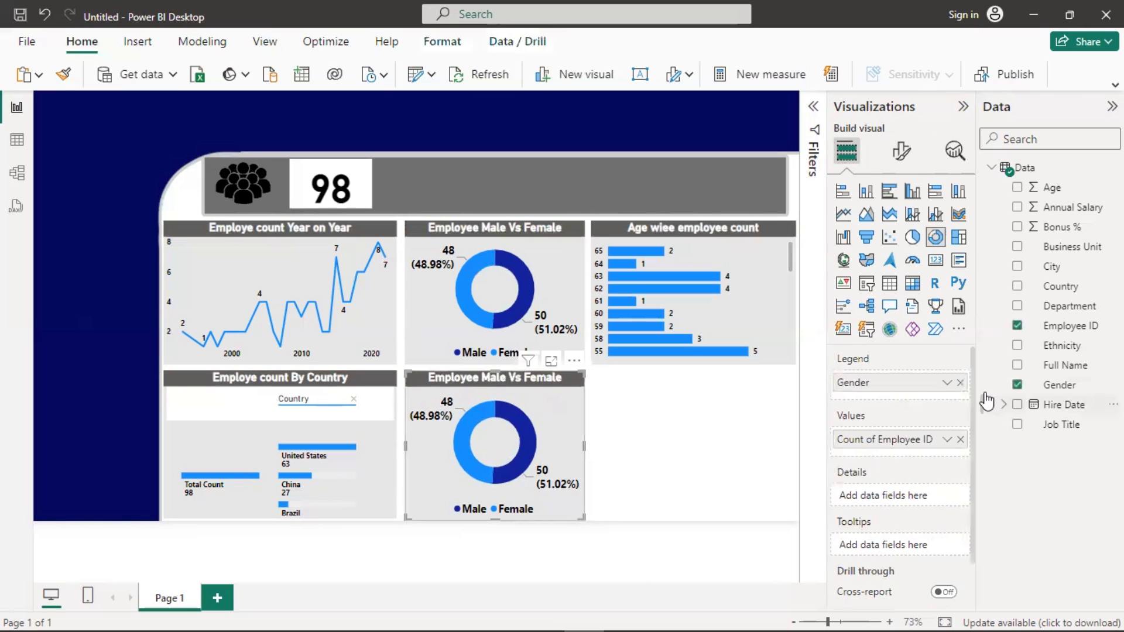
click(960, 382)
click(960, 431)
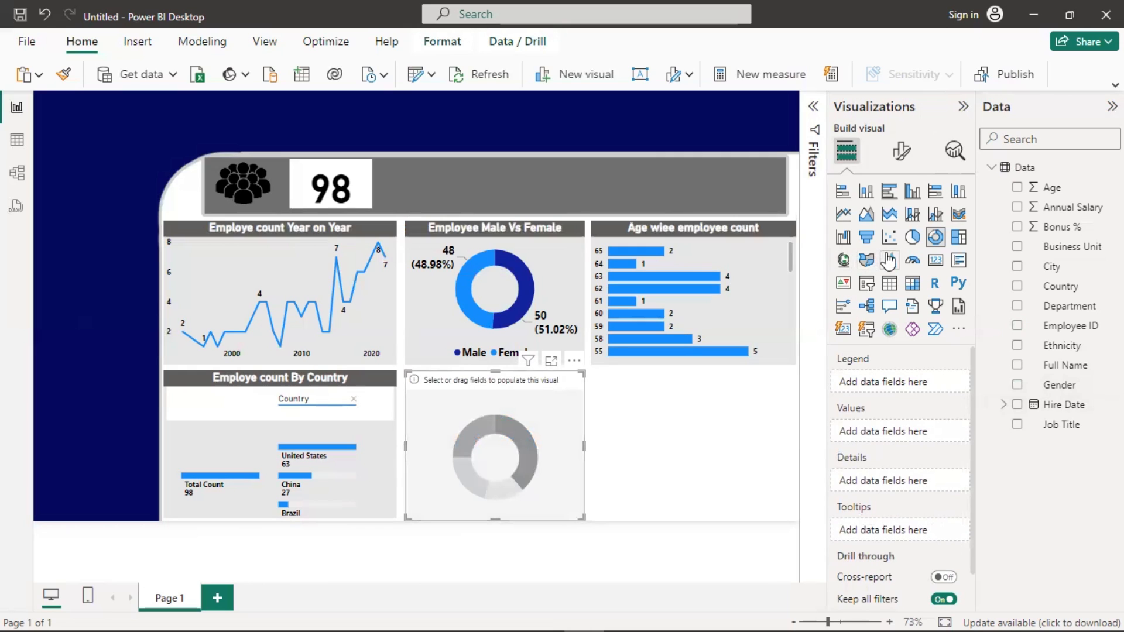
click(958, 238)
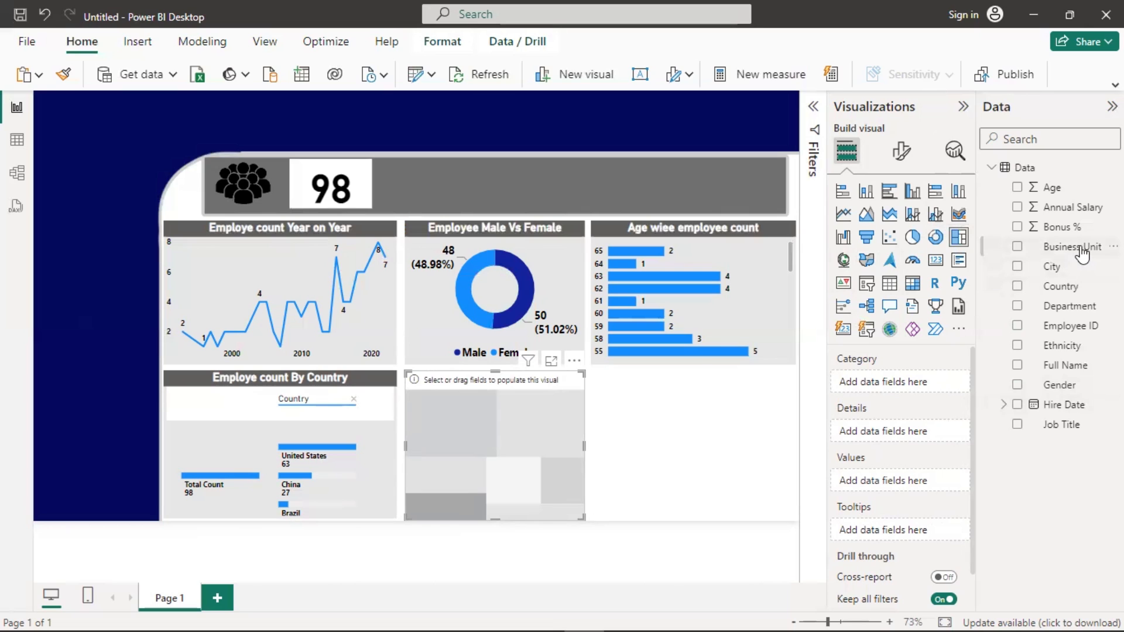
- Assign Business Unit as the treemap's category and the count of Employee ID as its values
drag(1078, 246, 869, 376)
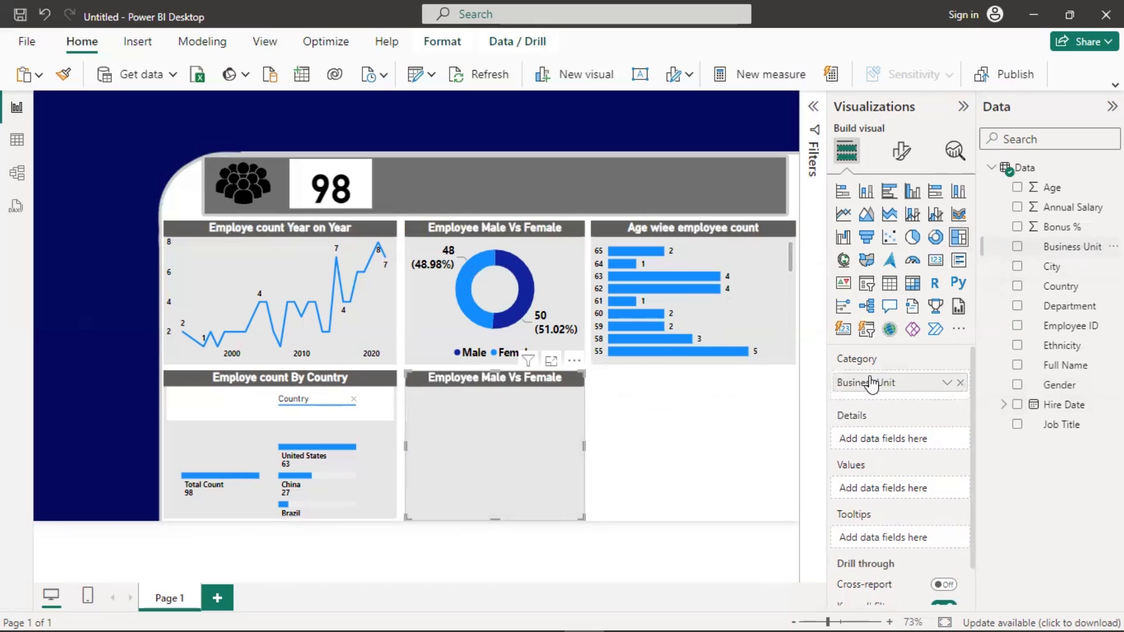
drag(1074, 327, 908, 489)
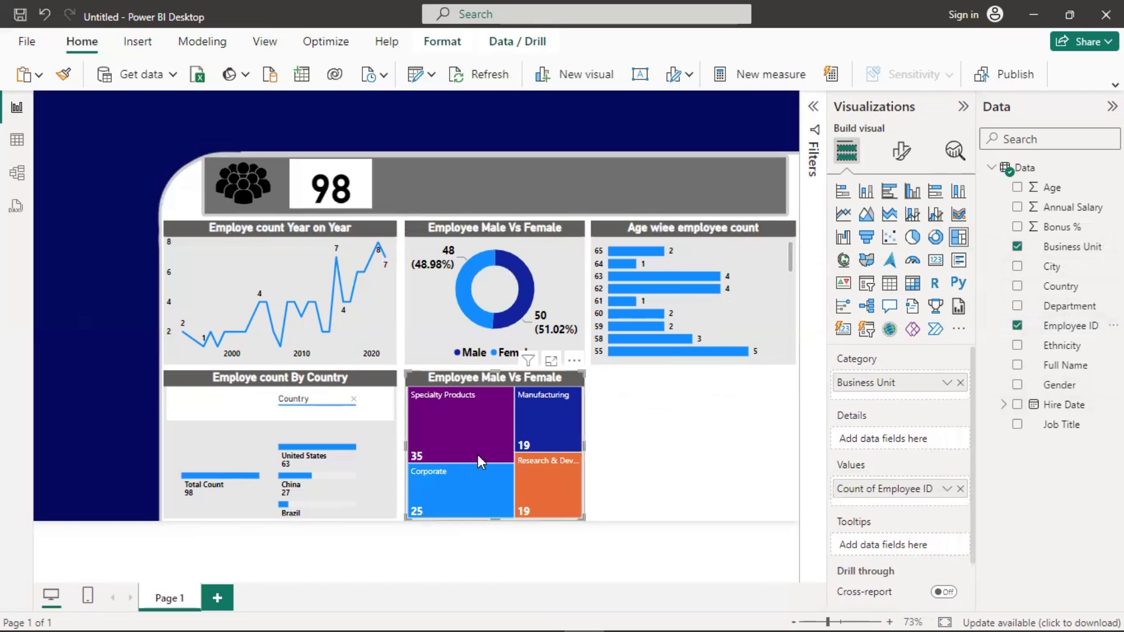
mouse_move(469, 420)
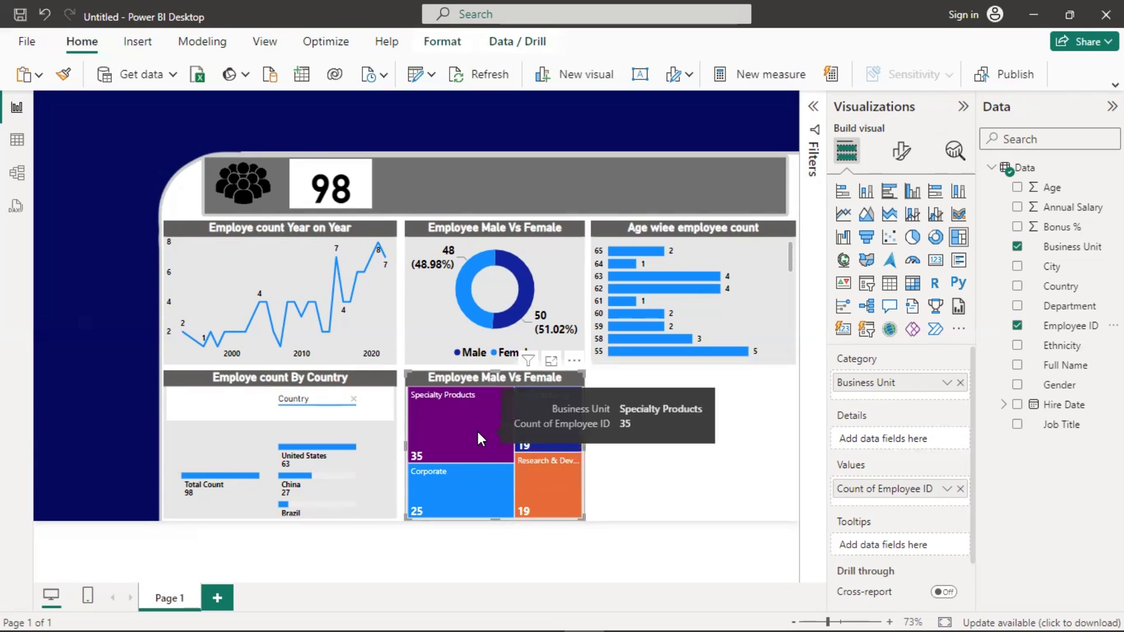
- Make the treemap's category labels bold
click(902, 151)
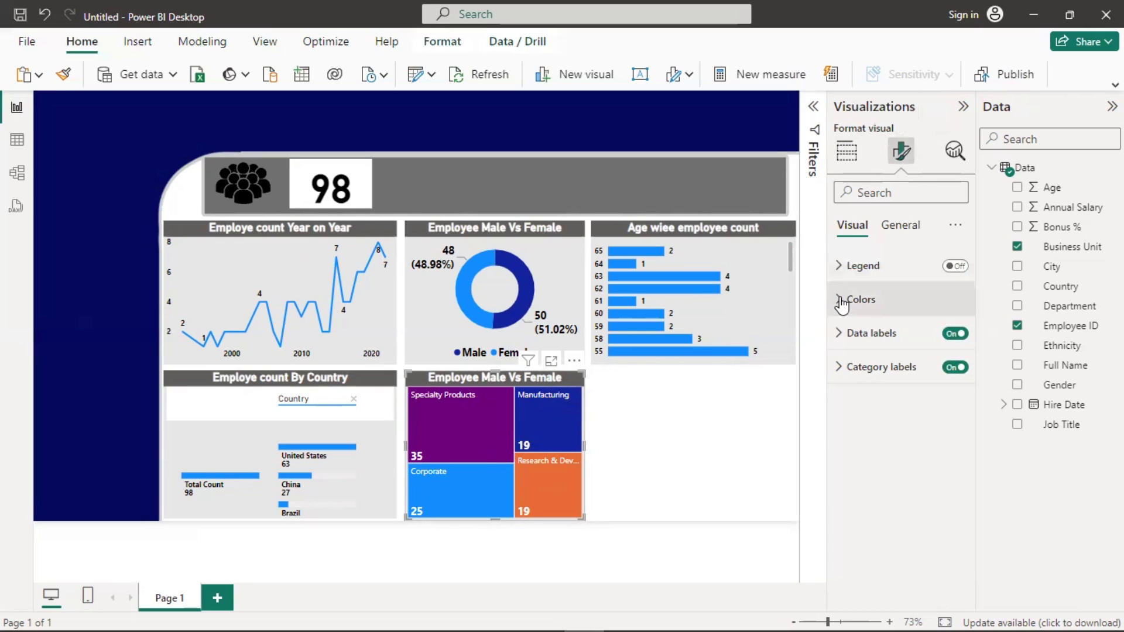
click(838, 332)
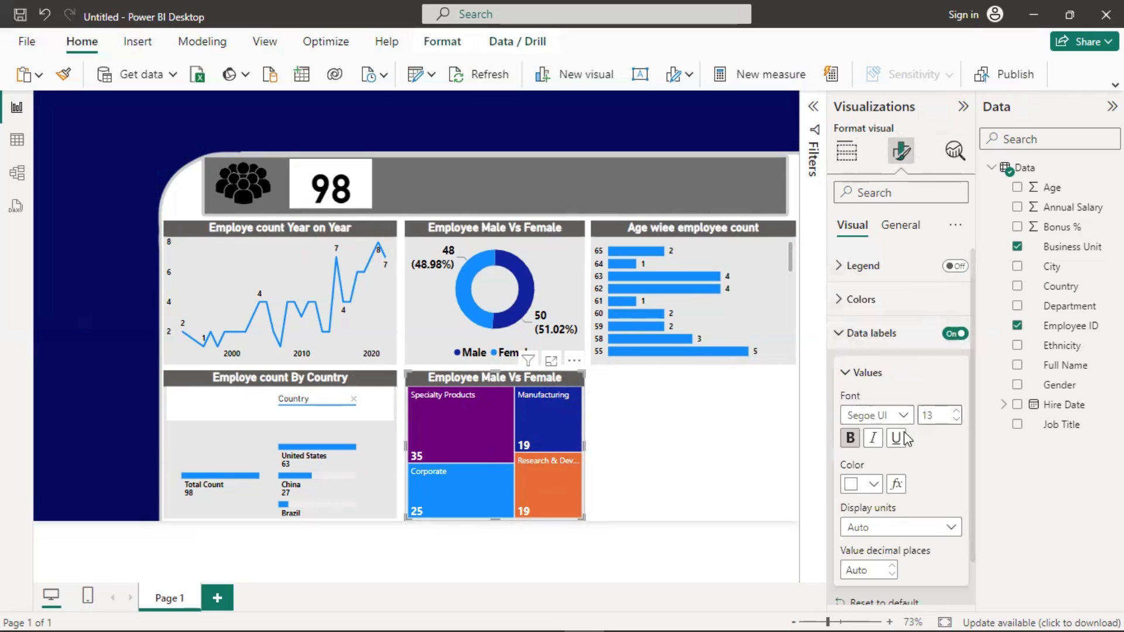
click(851, 439)
click(844, 373)
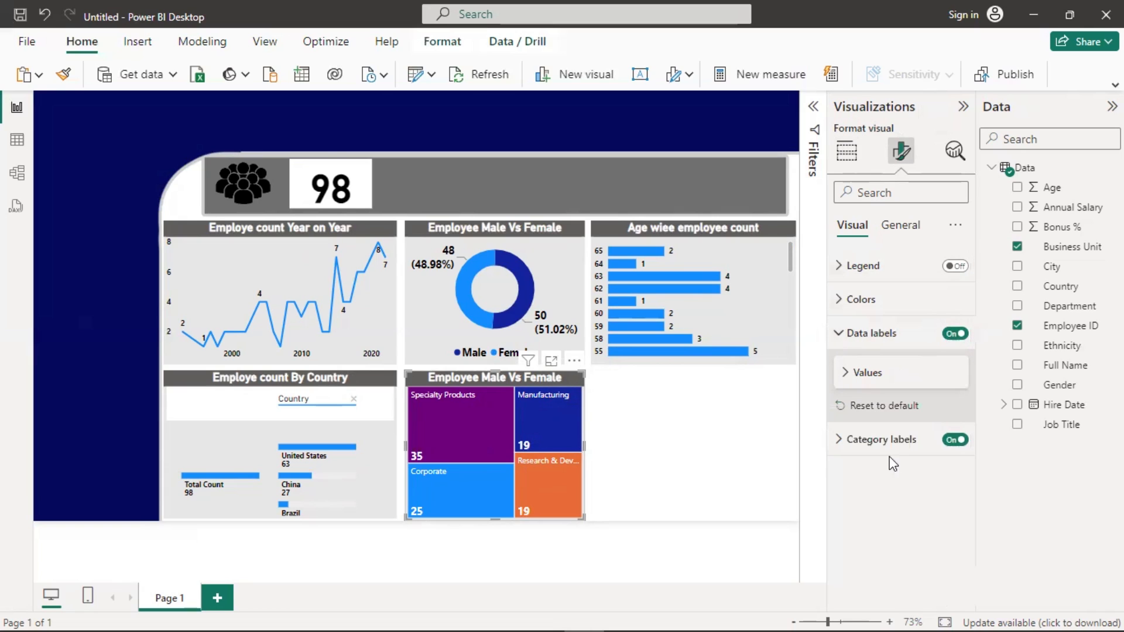
click(837, 441)
scroll(858, 511, down, 1)
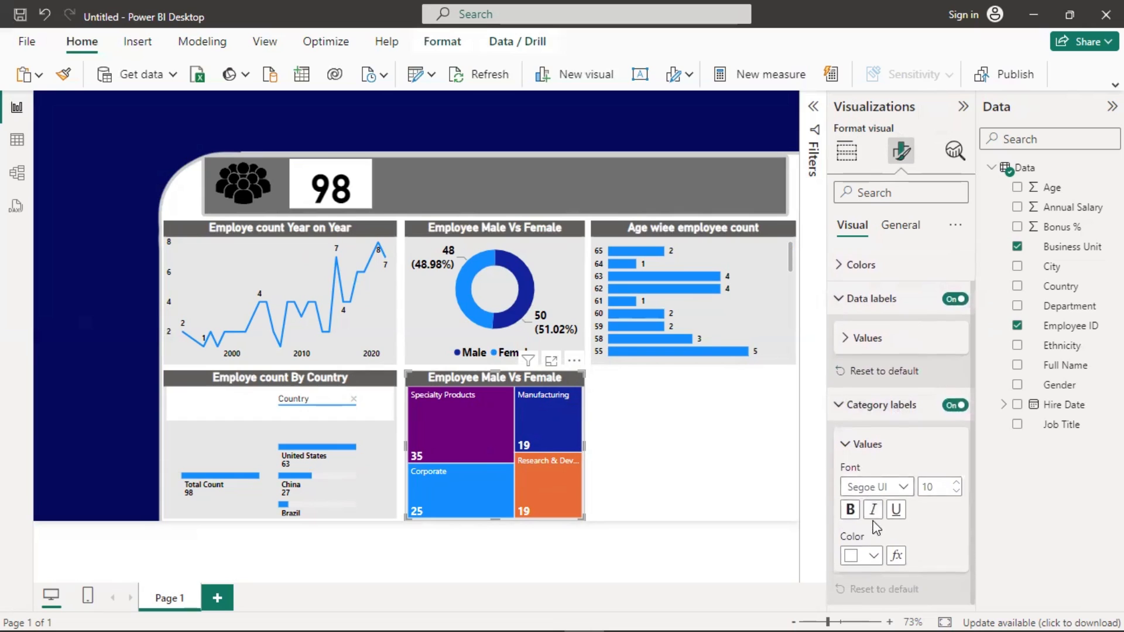
click(851, 510)
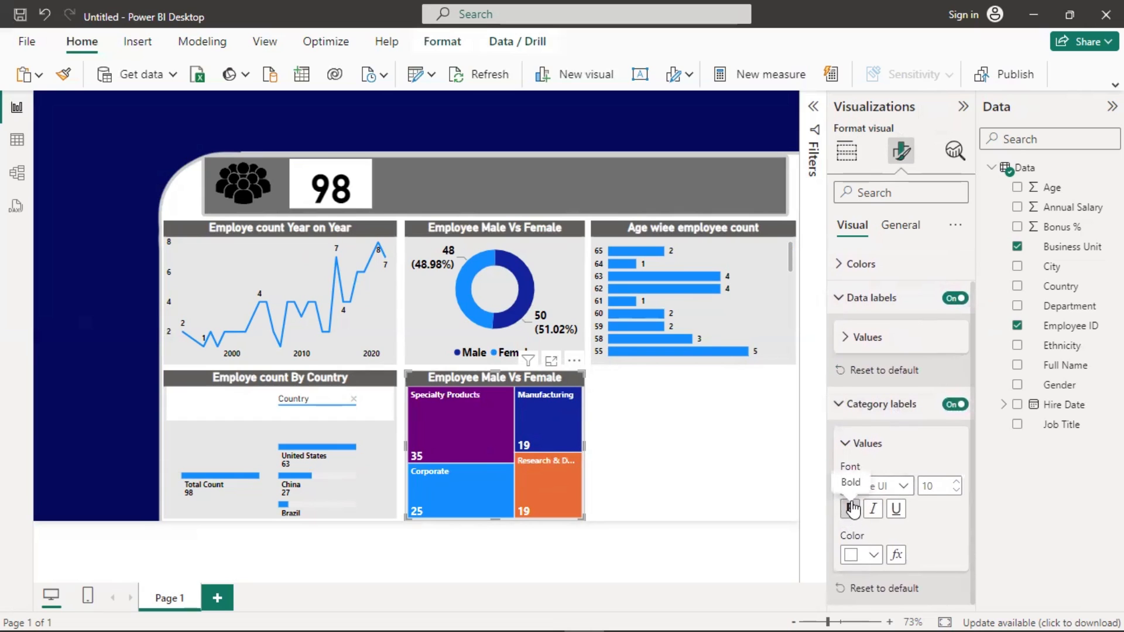
click(845, 444)
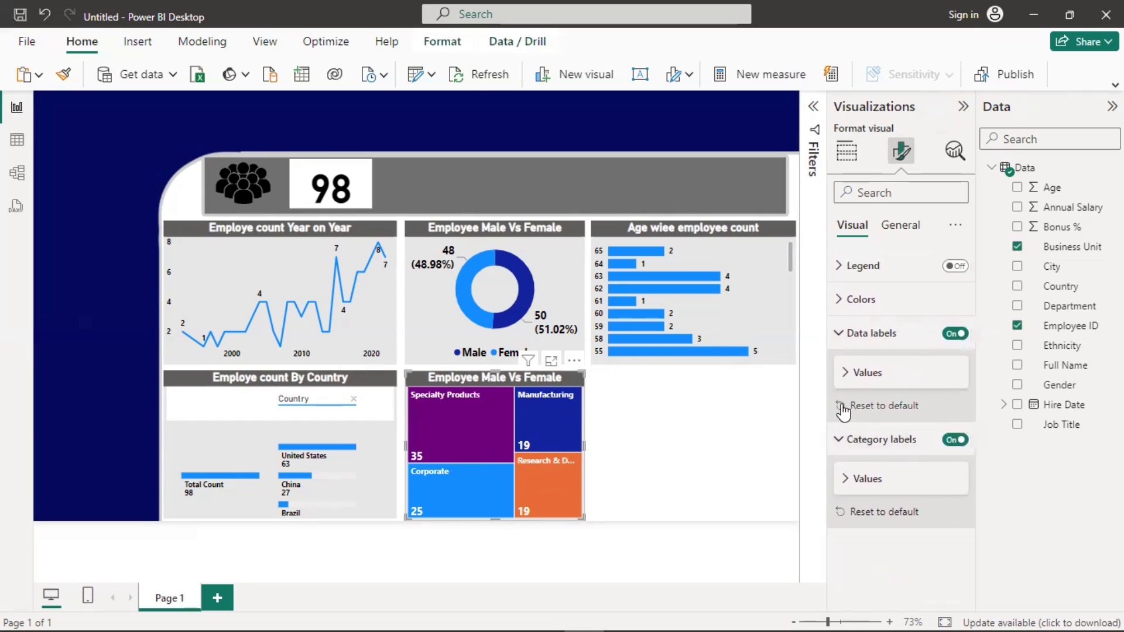
click(845, 375)
- Change the treemap's title text to "Business Unit Emp Count" and deselect the visual
click(894, 226)
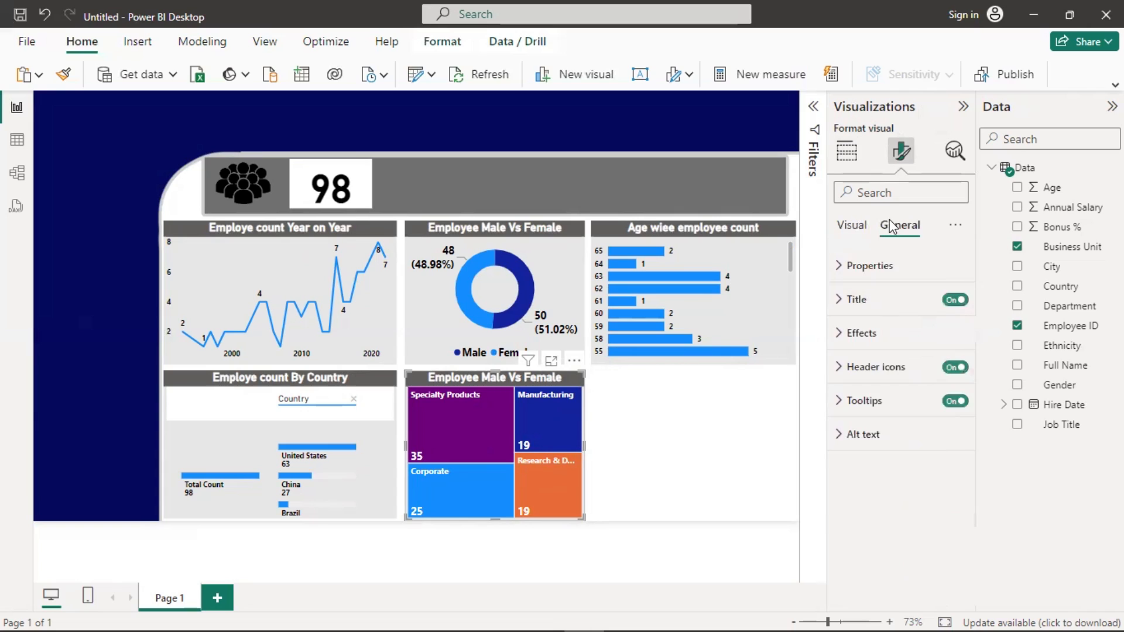
click(842, 297)
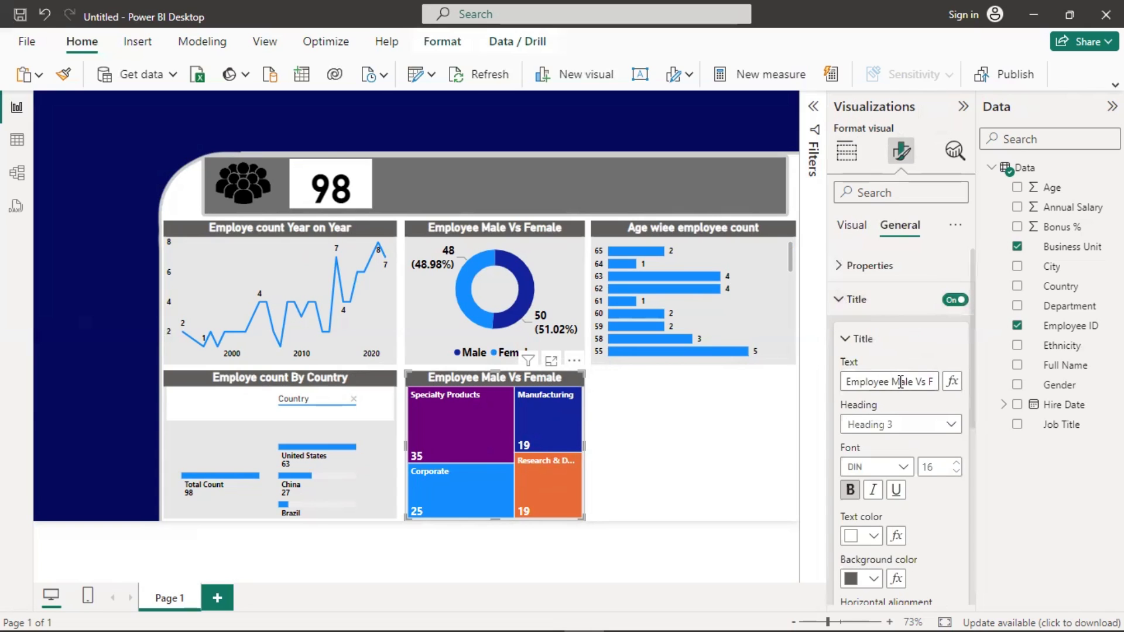
click(901, 382)
key(End)
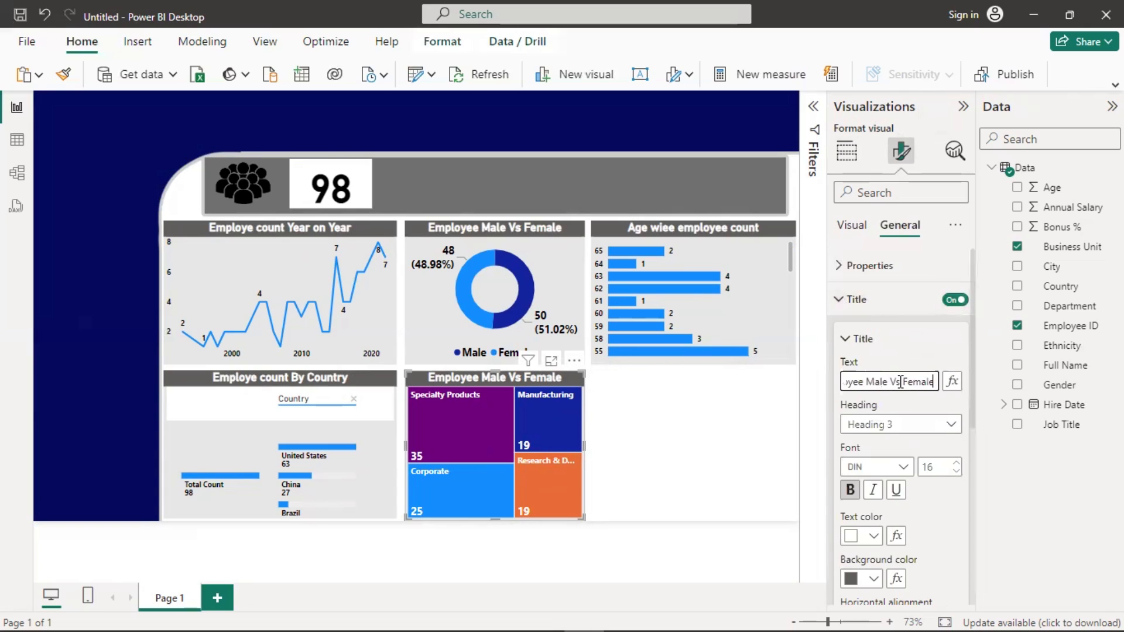
key(BackSpace)
key(BackSpace)
key(BackSpace)
key(BackSpace)
key(BackSpace)
key(BackSpace)
key(BackSpace)
key(BackSpace)
key(BackSpace)
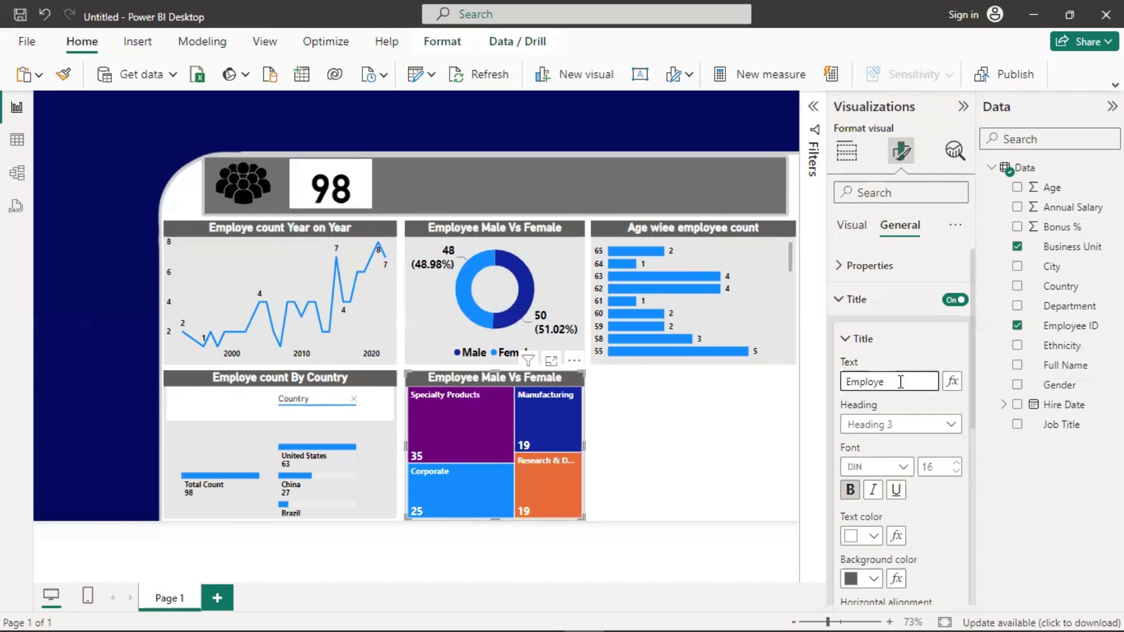
key(BackSpace)
key(BackSpace)
key(BackSpace)
key(BackSpace)
key(BackSpace)
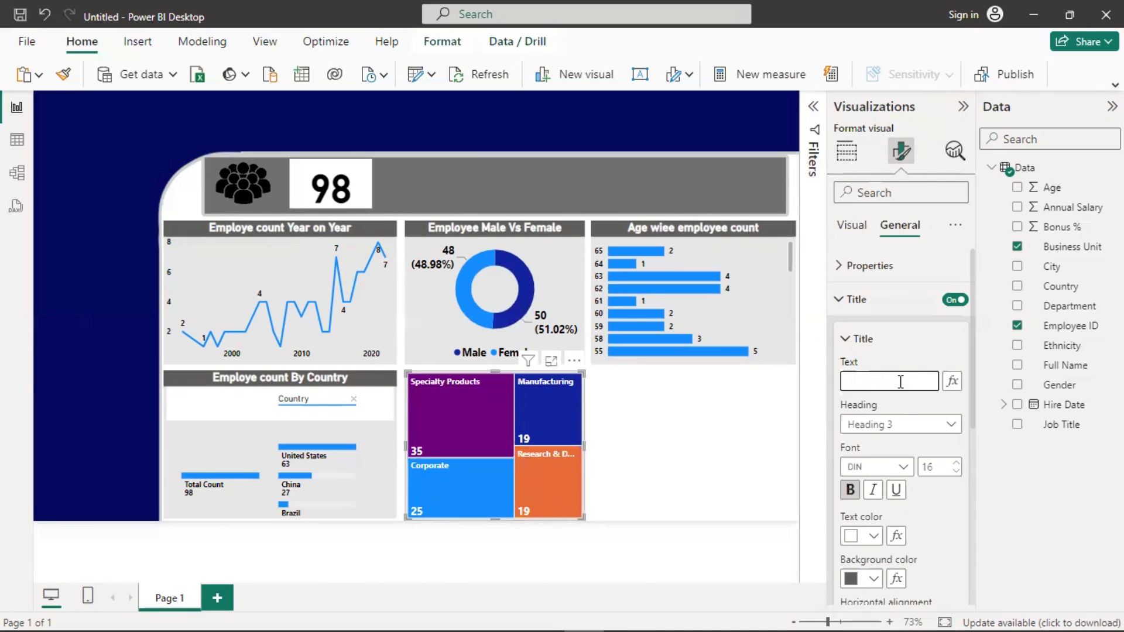
text(Bussi)
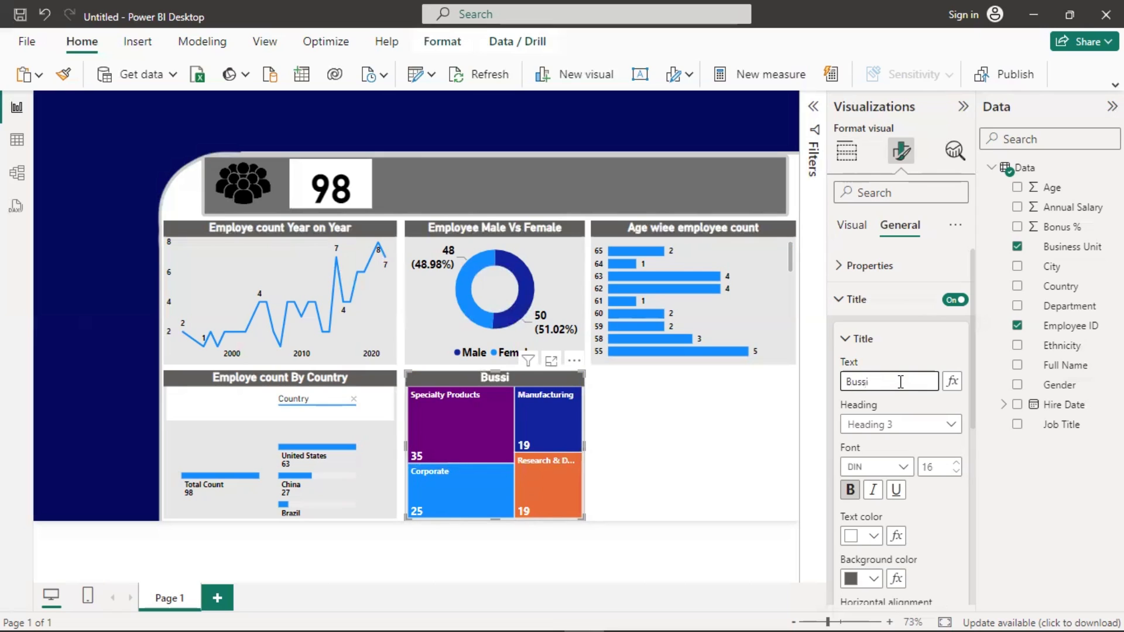
key(BackSpace)
key(BackSpace)
text(inr)
text(ss)
text( Un)
text(it E)
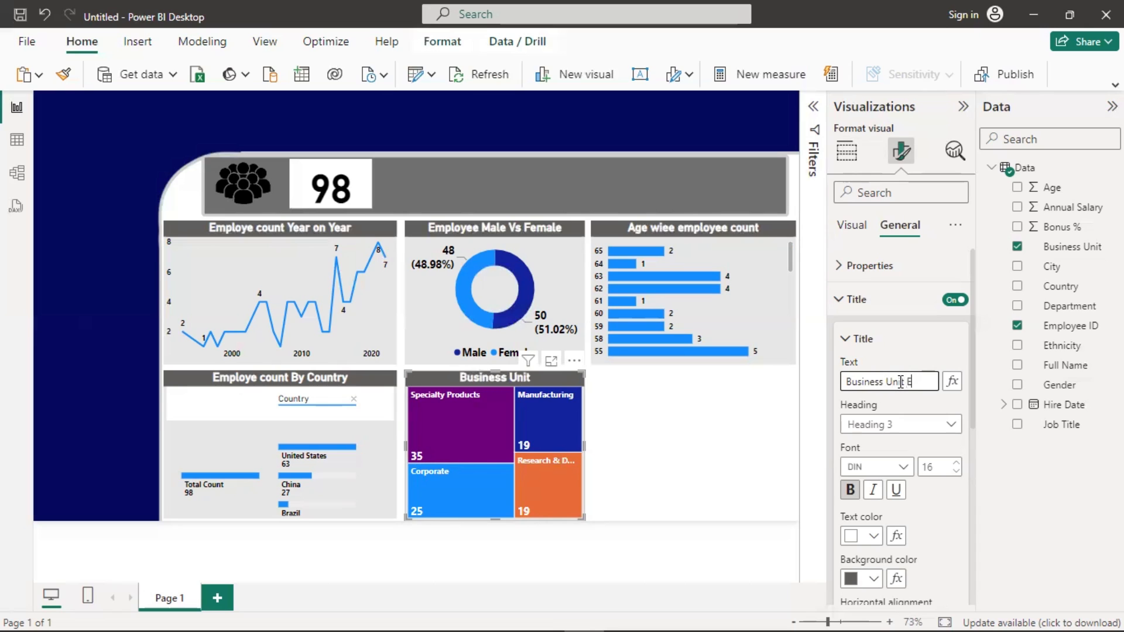
text(mp )
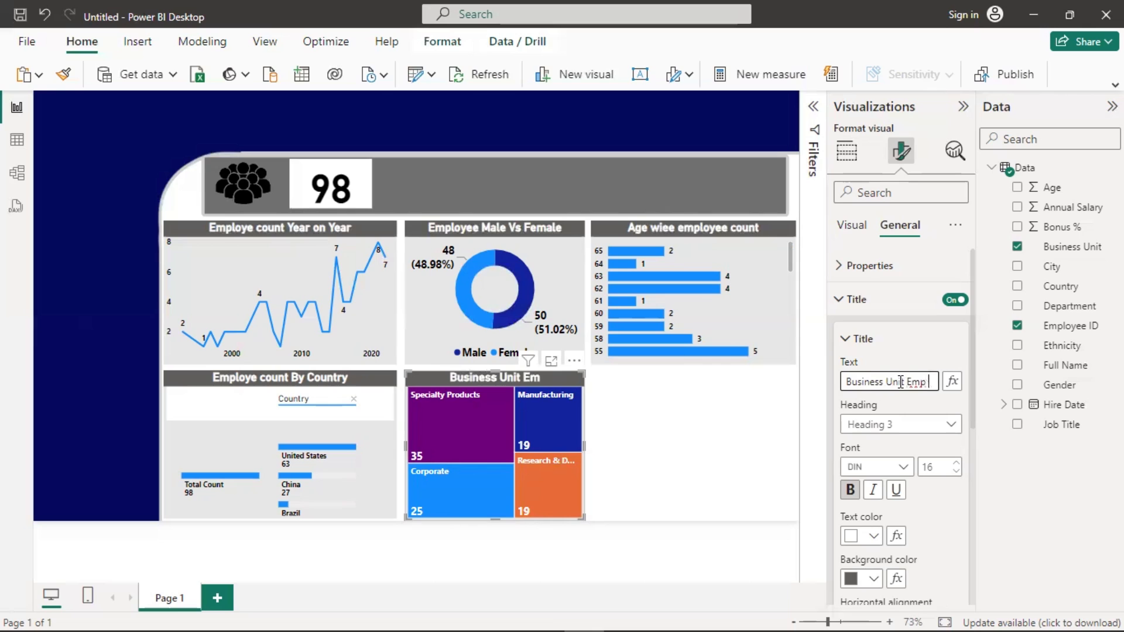
text(Count)
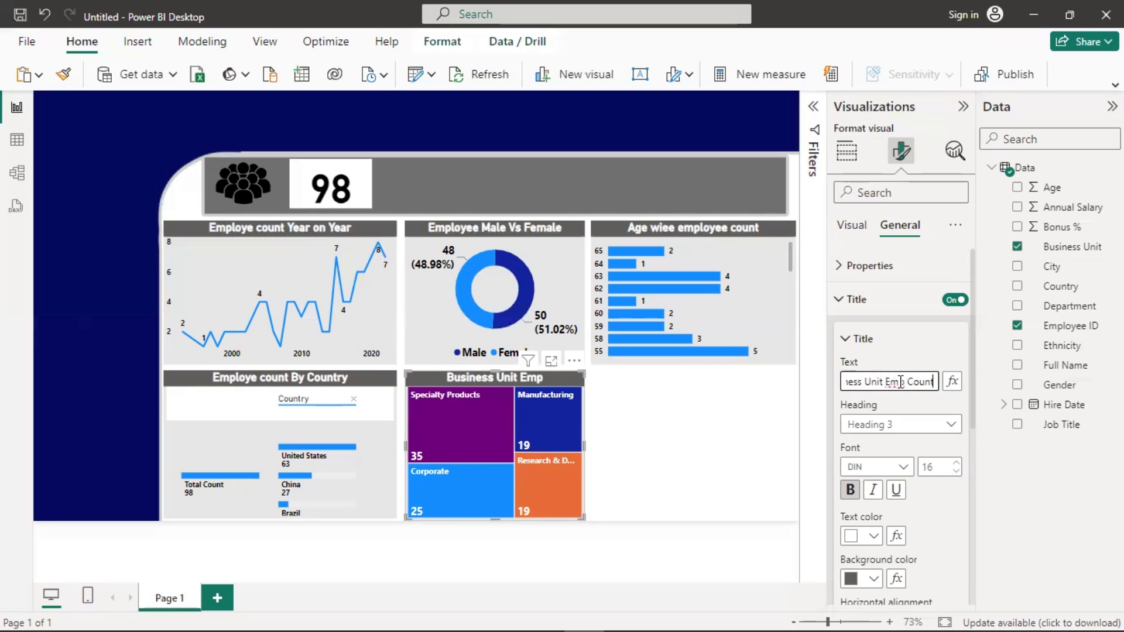
click(685, 408)
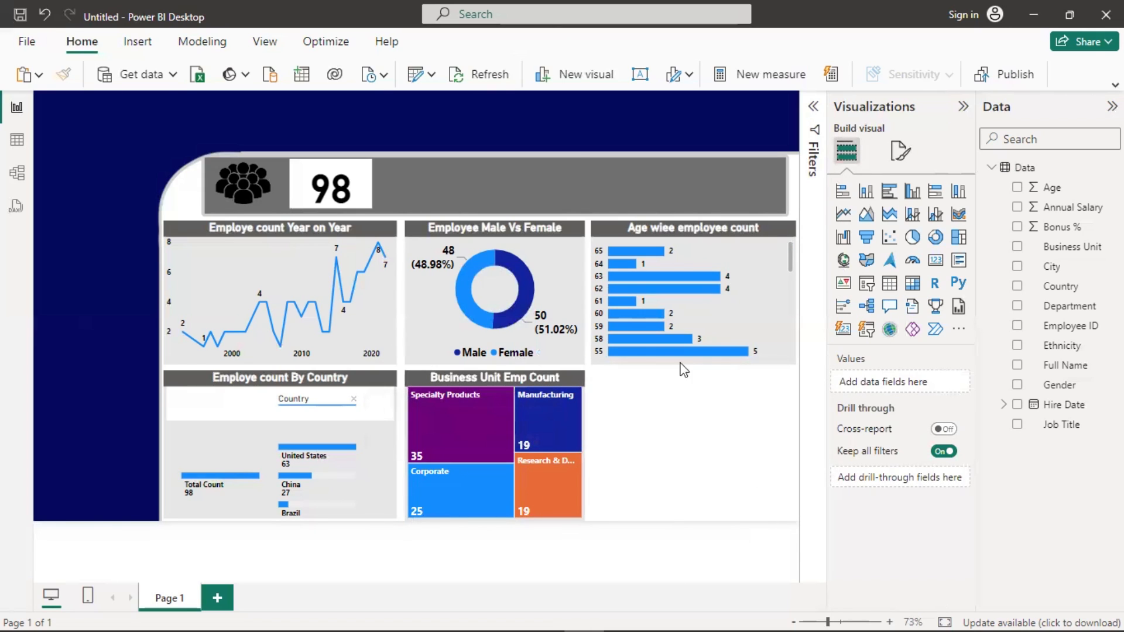
- Duplicate the business unit treemap and place the copy beside it, below the age-wise bar chart
click(537, 418)
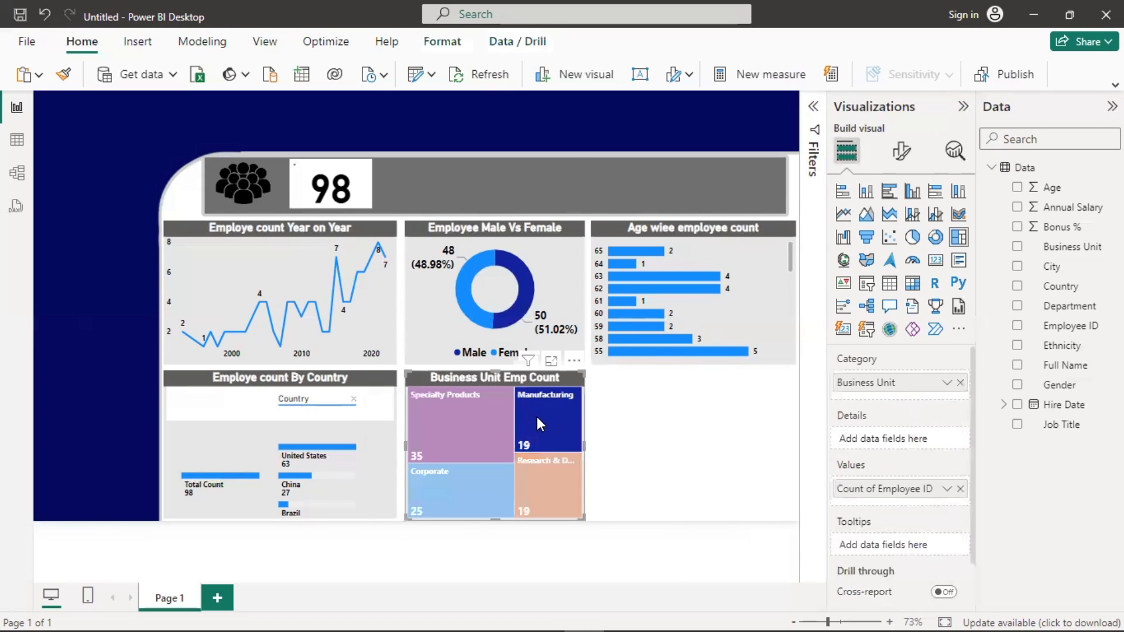
key(ctrl+c)
key(ctrl+v)
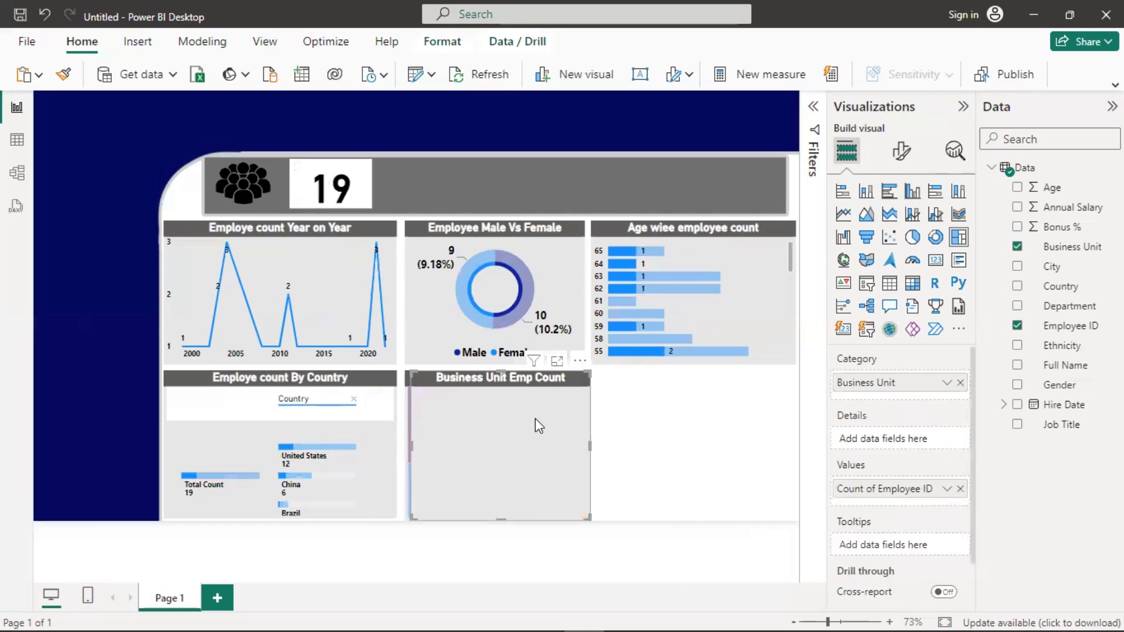
drag(536, 417, 715, 420)
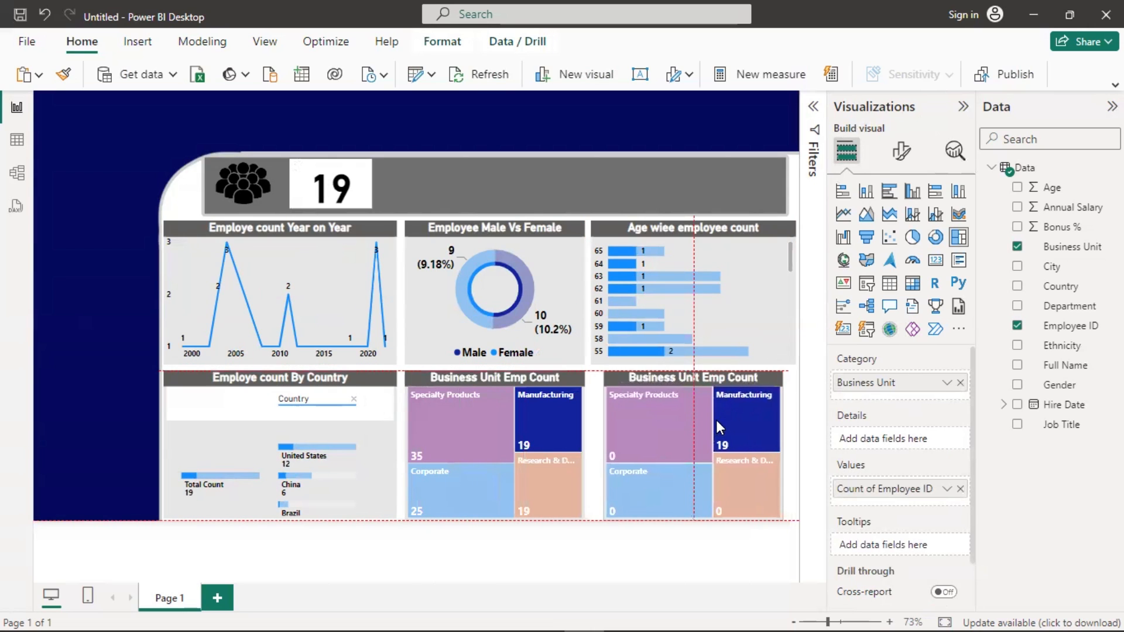
- Clear the business unit highlighting and widen the copied treemap on both sides to match the age-wise bar chart above it
click(547, 413)
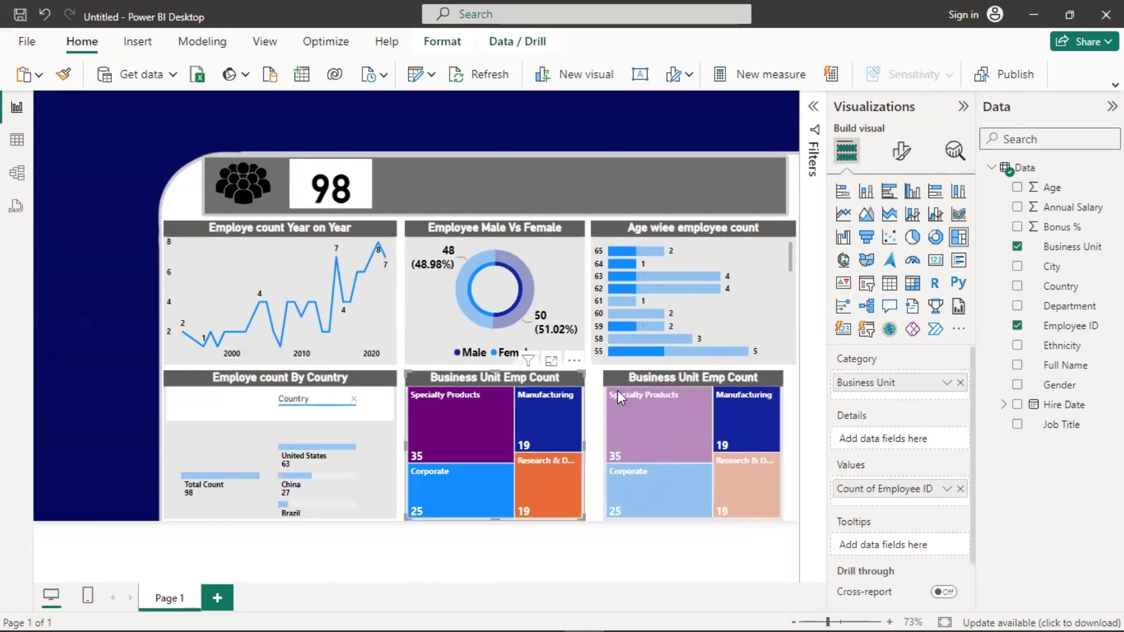
click(617, 391)
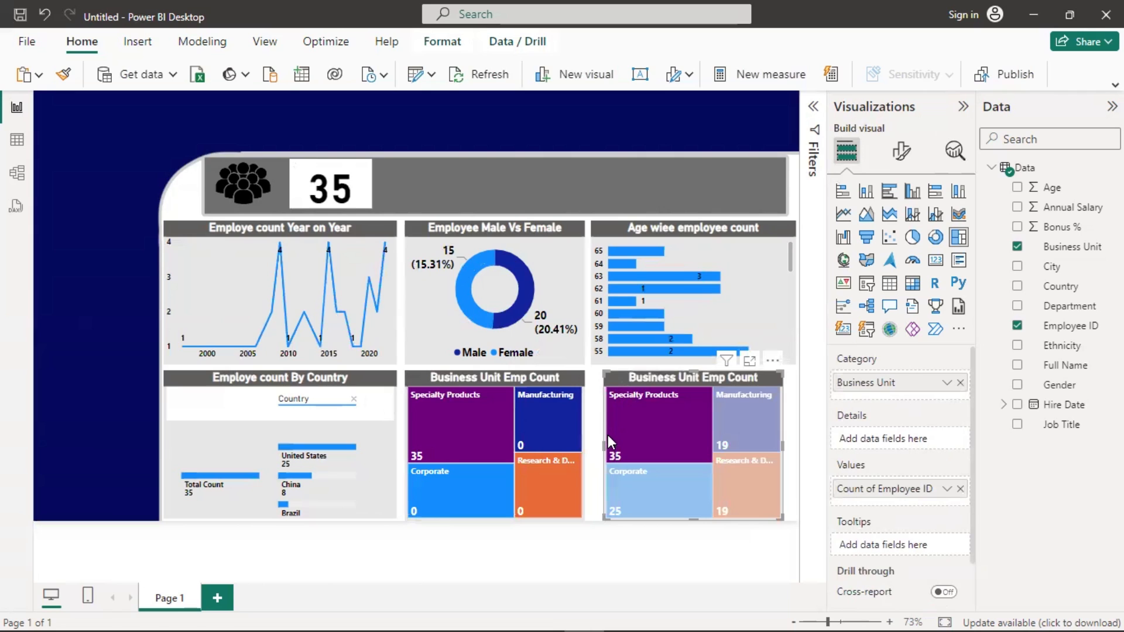
drag(605, 446, 589, 447)
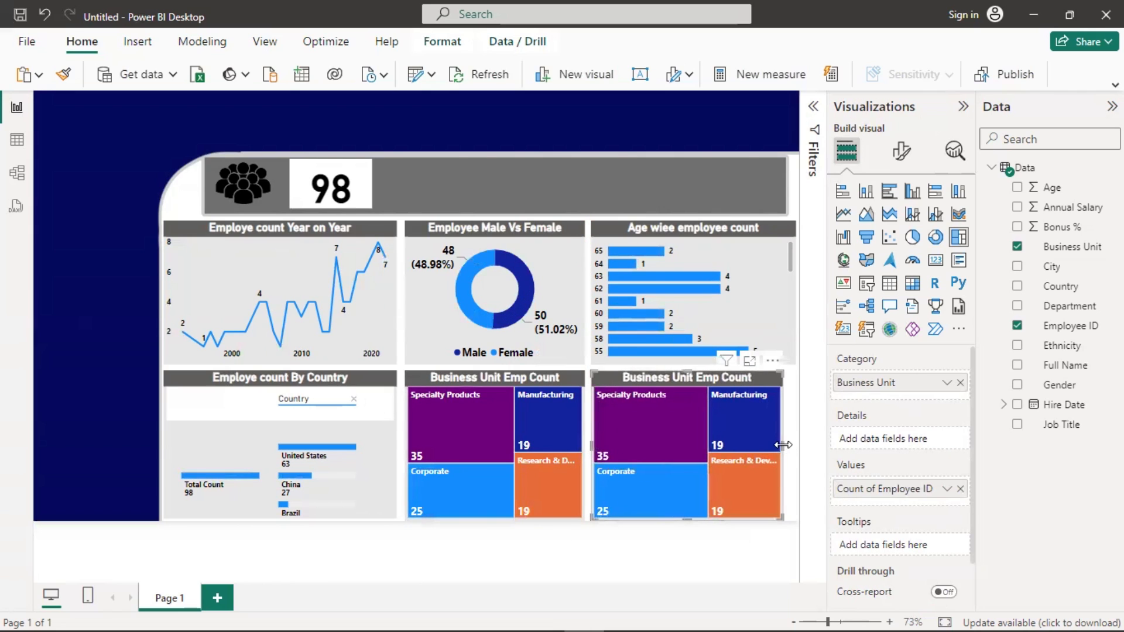
drag(783, 447, 795, 452)
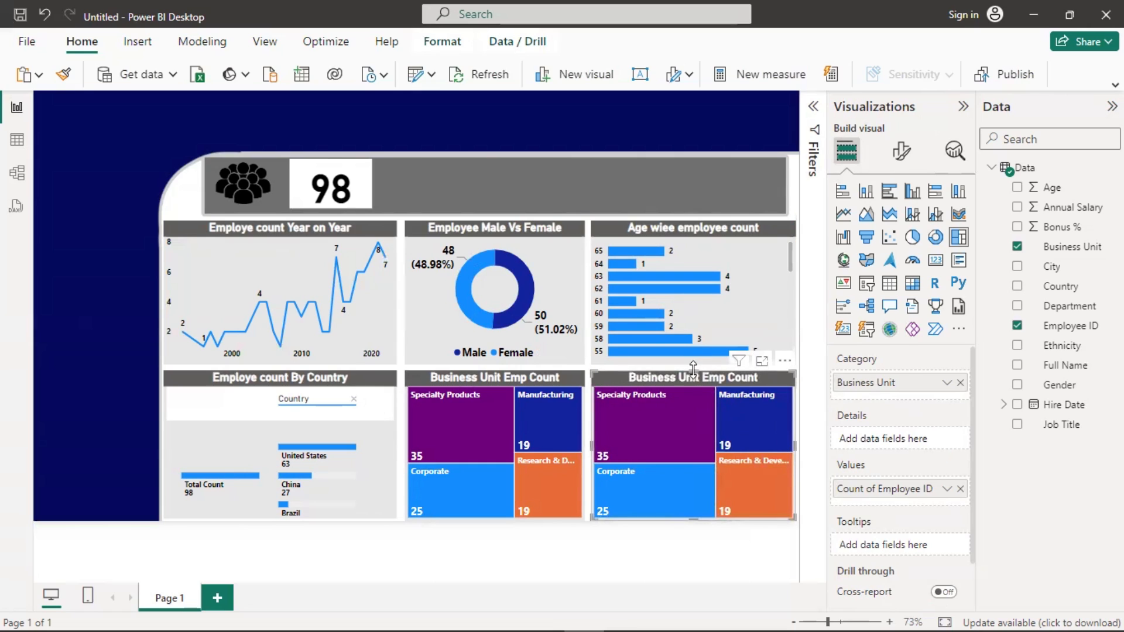
- Replace Business Unit with Job Title as the copied treemap's category and convert the visual to a clustered bar chart
mouse_move(715, 451)
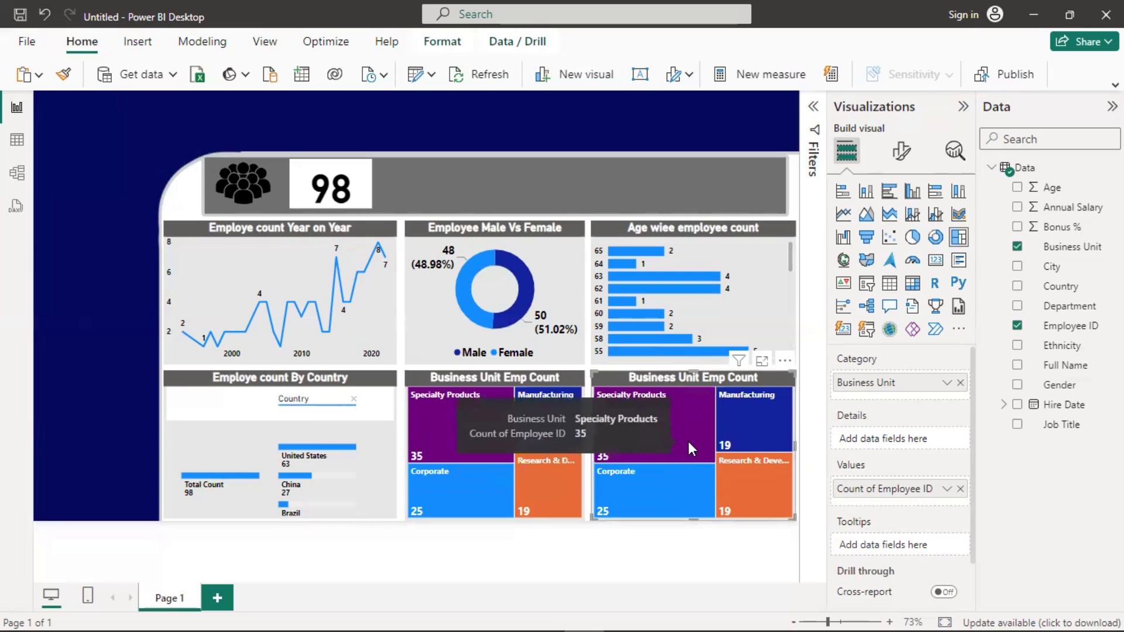
click(960, 384)
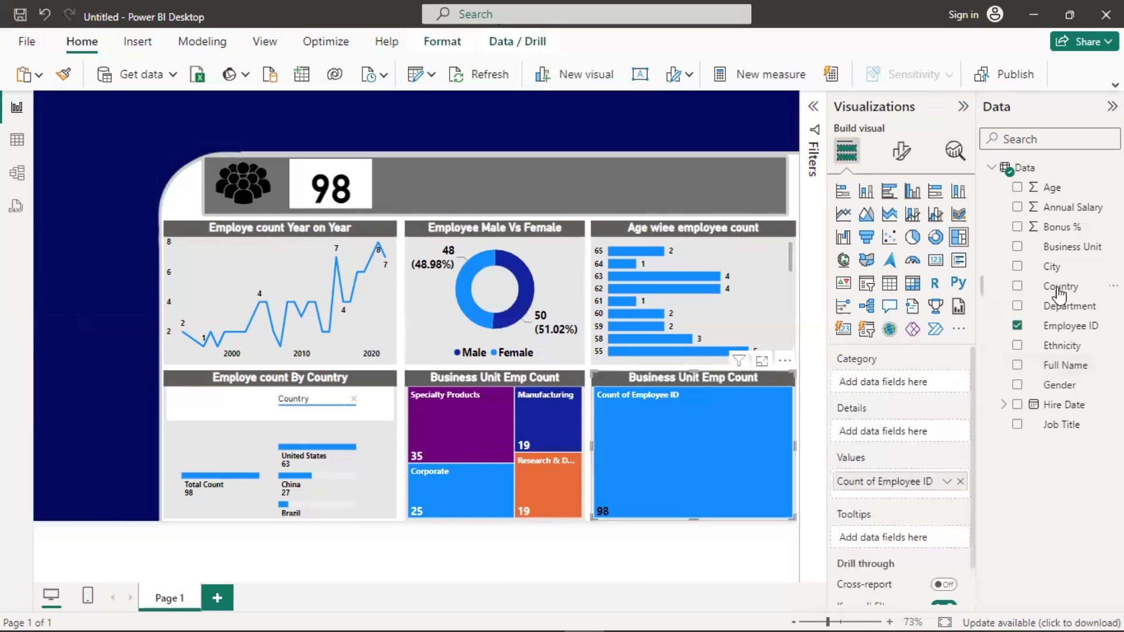
drag(1074, 426, 914, 382)
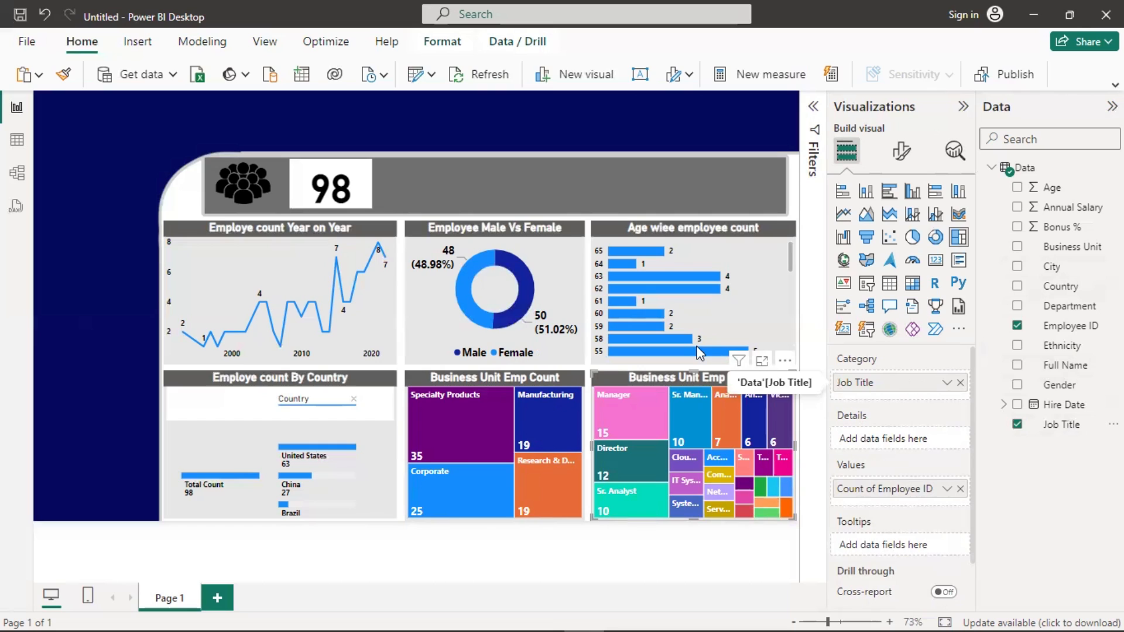
click(889, 193)
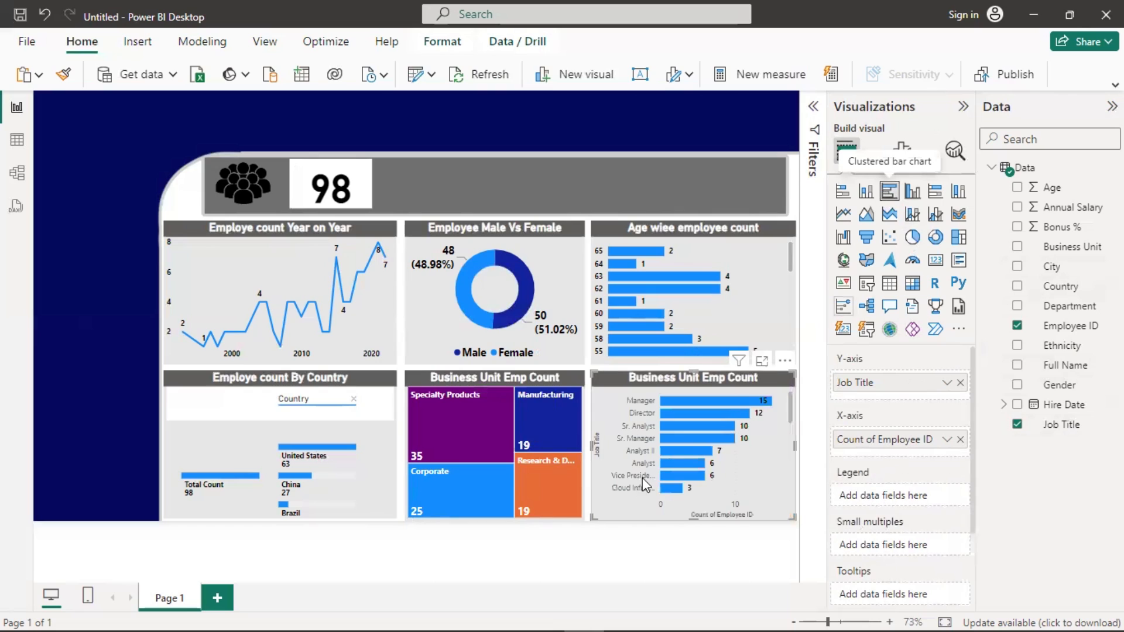
scroll(721, 447, down, 5)
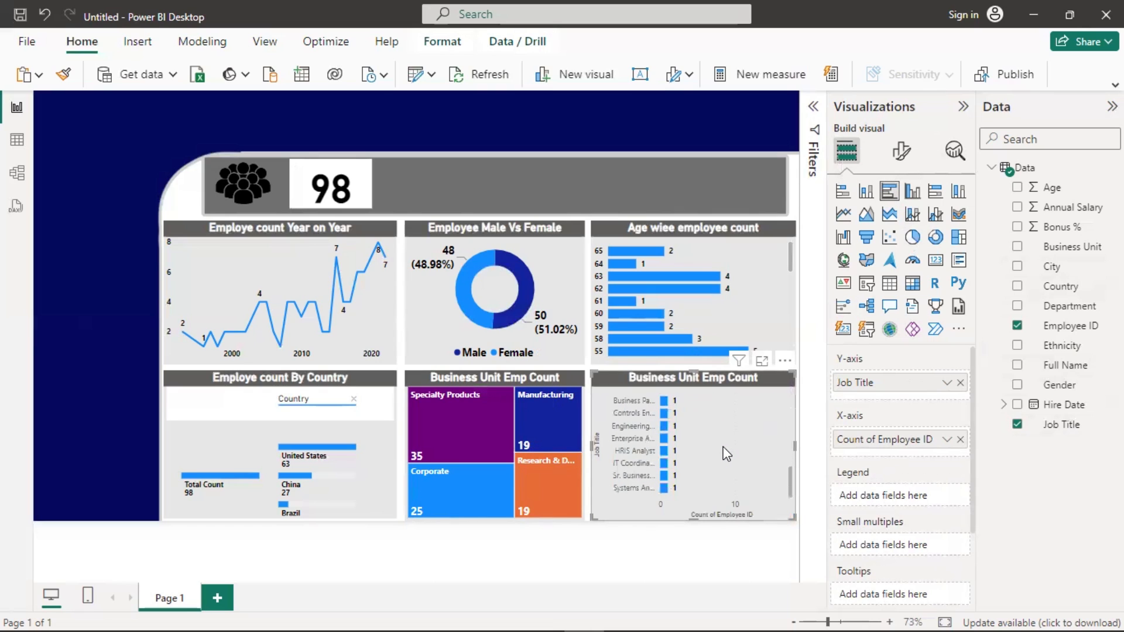
scroll(726, 449, up, 5)
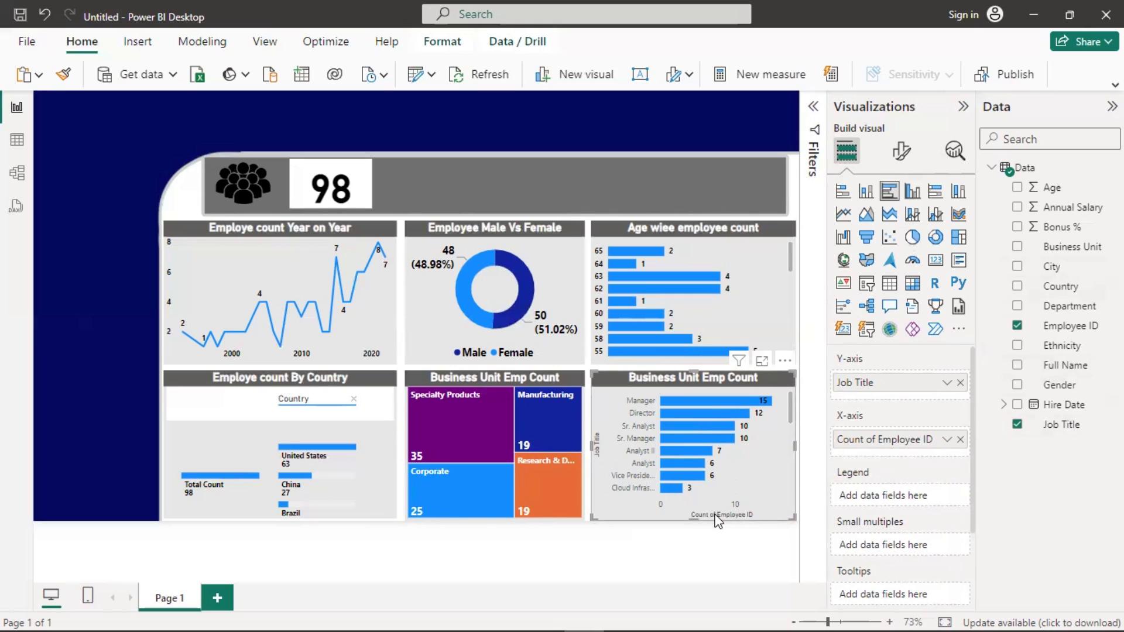
- Turn off the Y-axis title of the job title bar chart
click(902, 151)
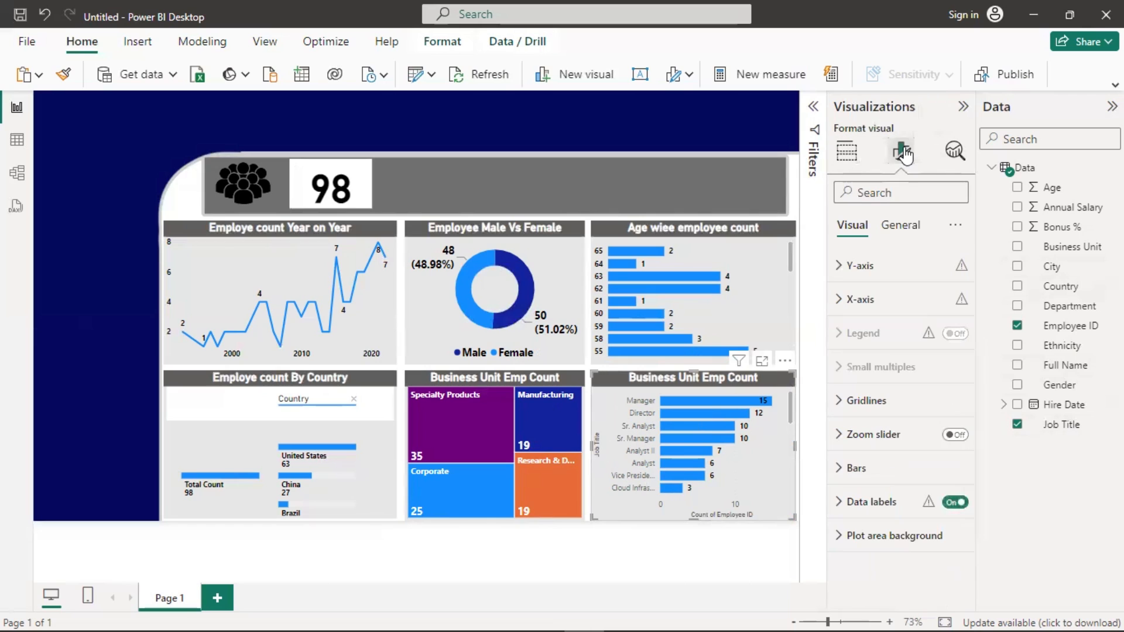
click(849, 271)
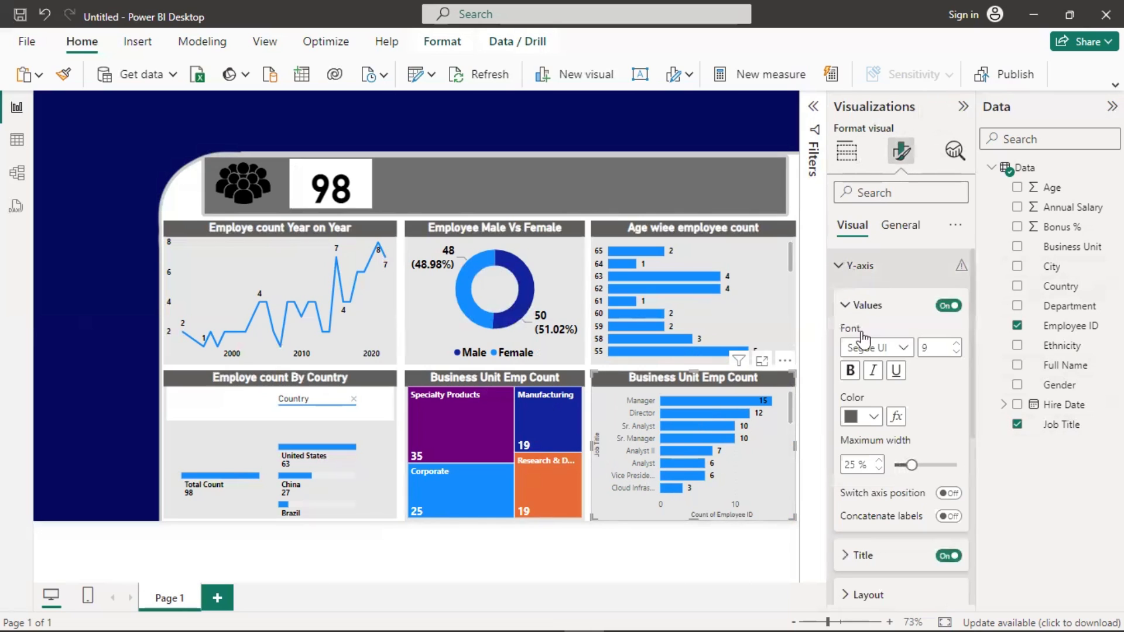
scroll(905, 346, down, 3)
click(947, 391)
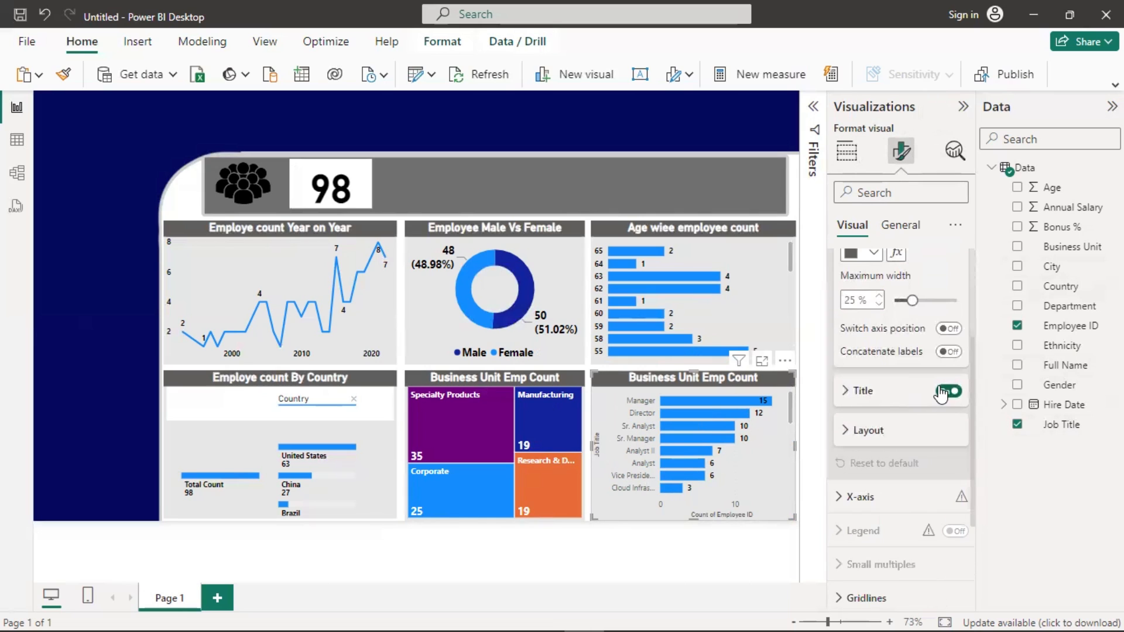
- Format the job title chart's Y-axis values in bold black with font size 11
scroll(896, 404, up, 2)
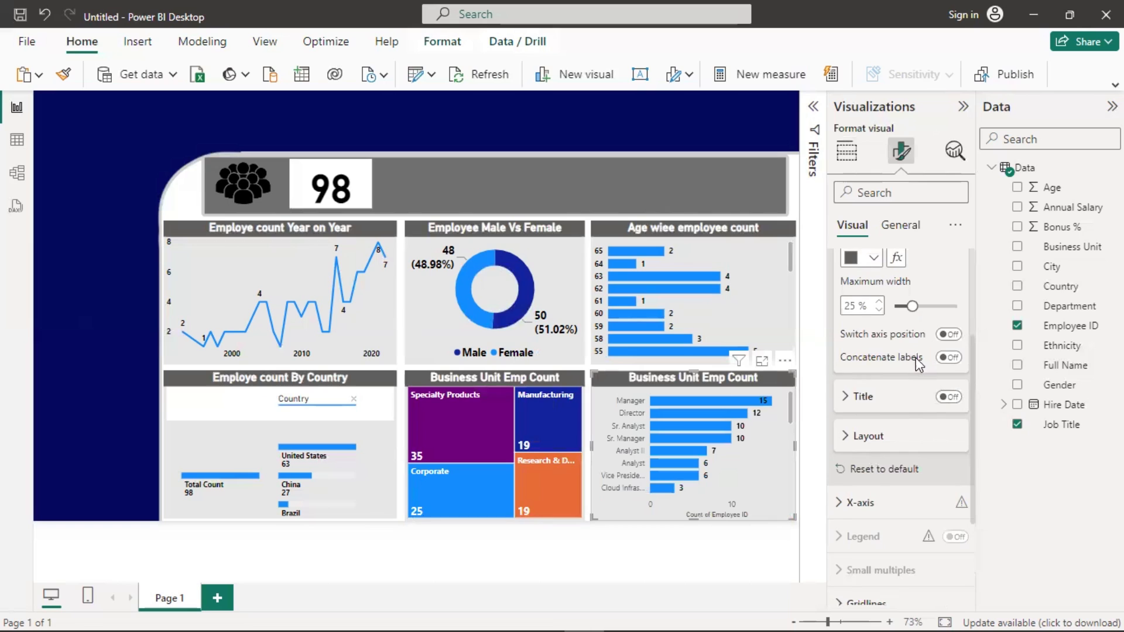
click(863, 334)
click(866, 266)
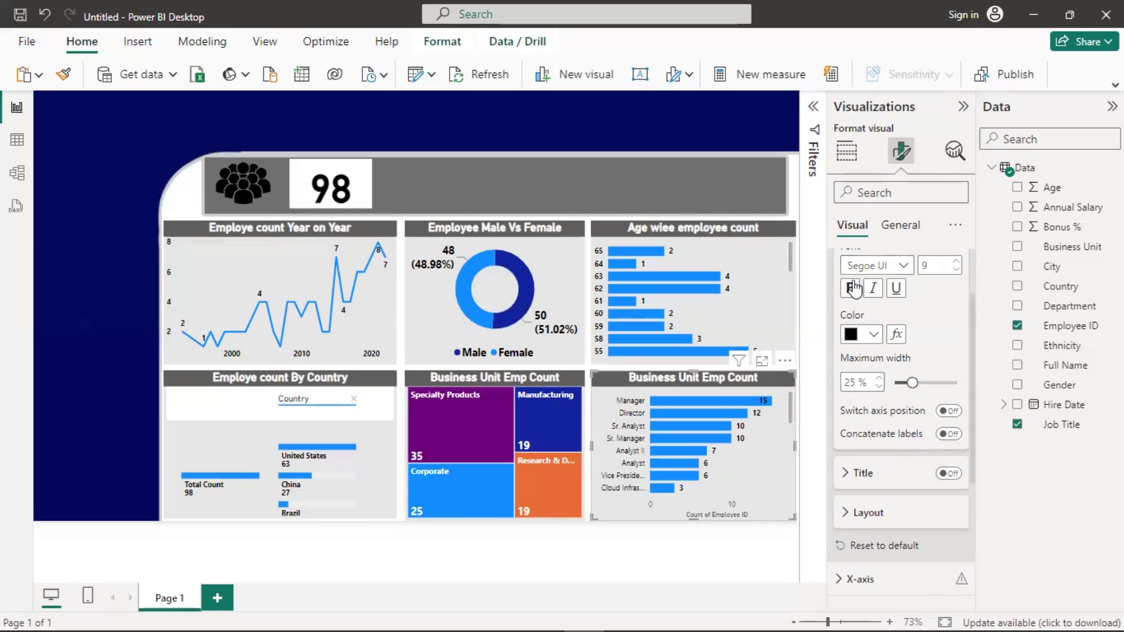
click(854, 288)
click(956, 262)
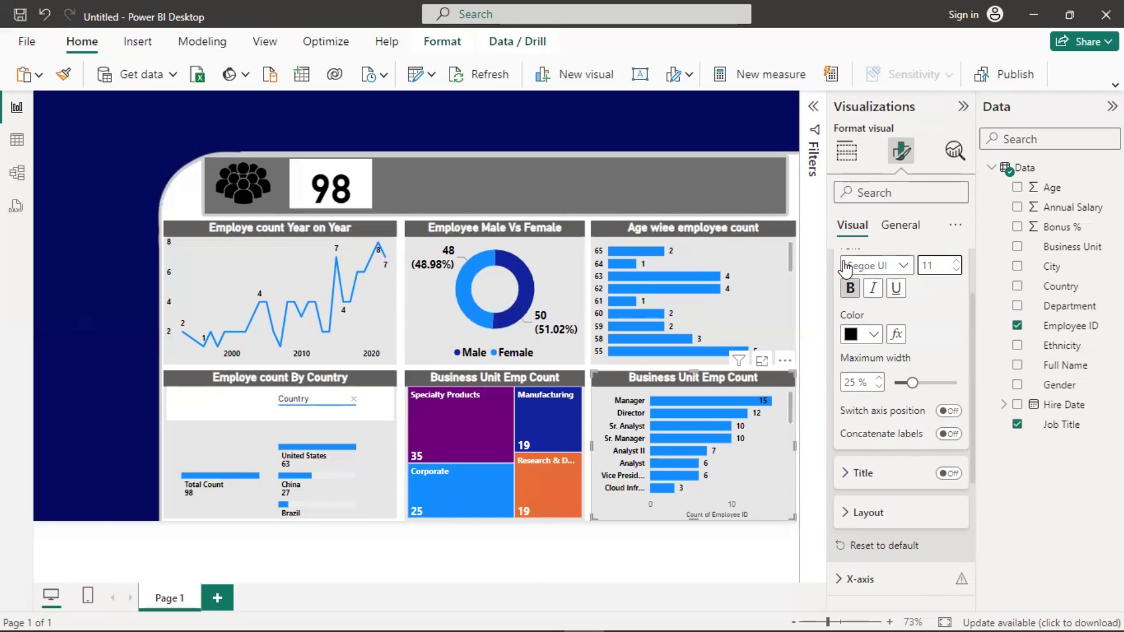
scroll(846, 328, up, 2)
click(844, 305)
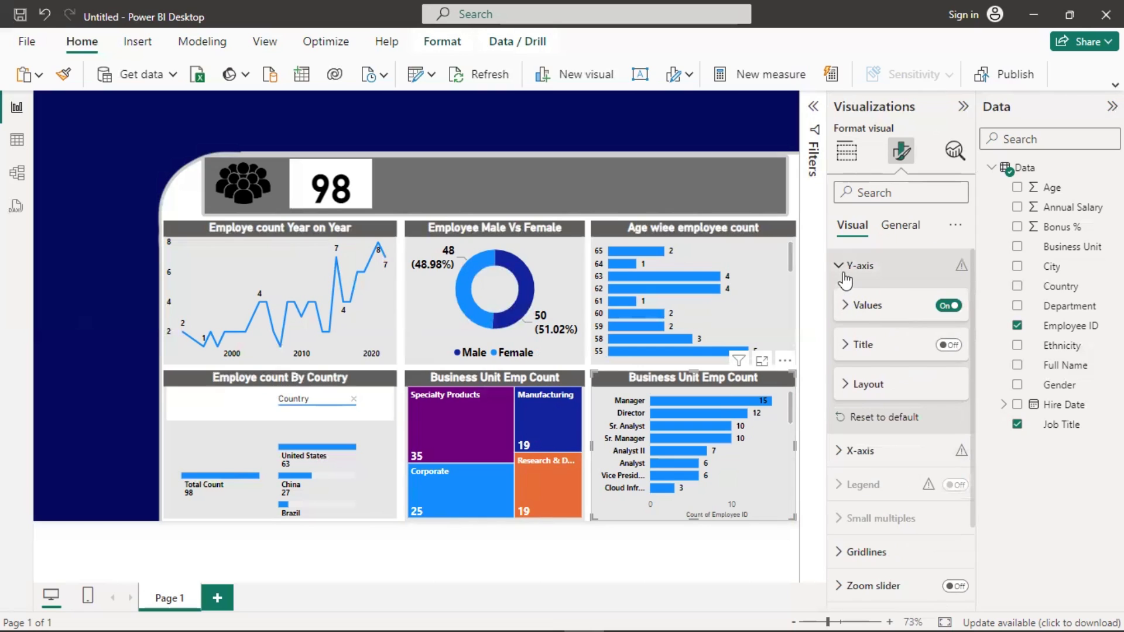
click(844, 268)
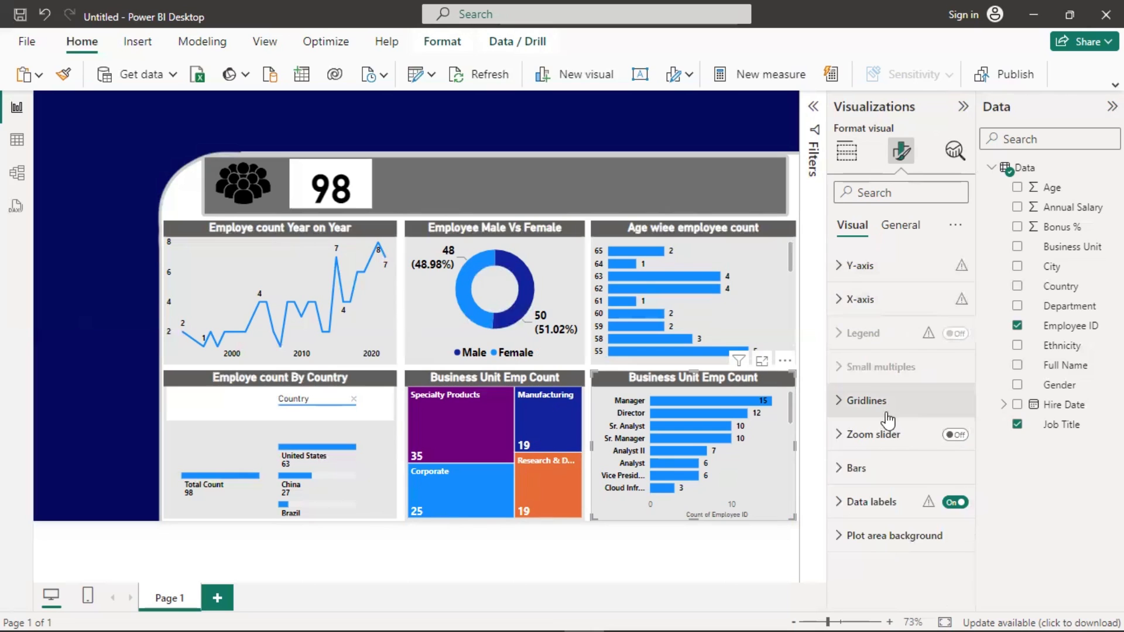
- Turn off the X-axis title of the job title bar chart
click(840, 301)
scroll(843, 352, down, 2)
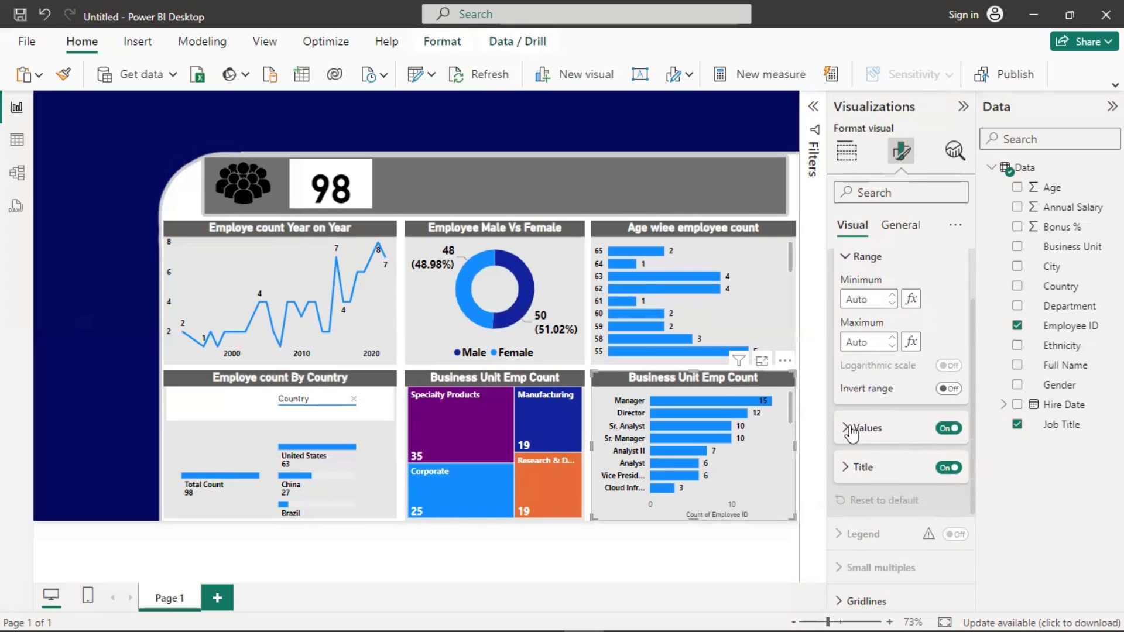
click(949, 467)
- Set the job title chart's X-axis values to black with font size 11 and check its full list of bars
click(846, 428)
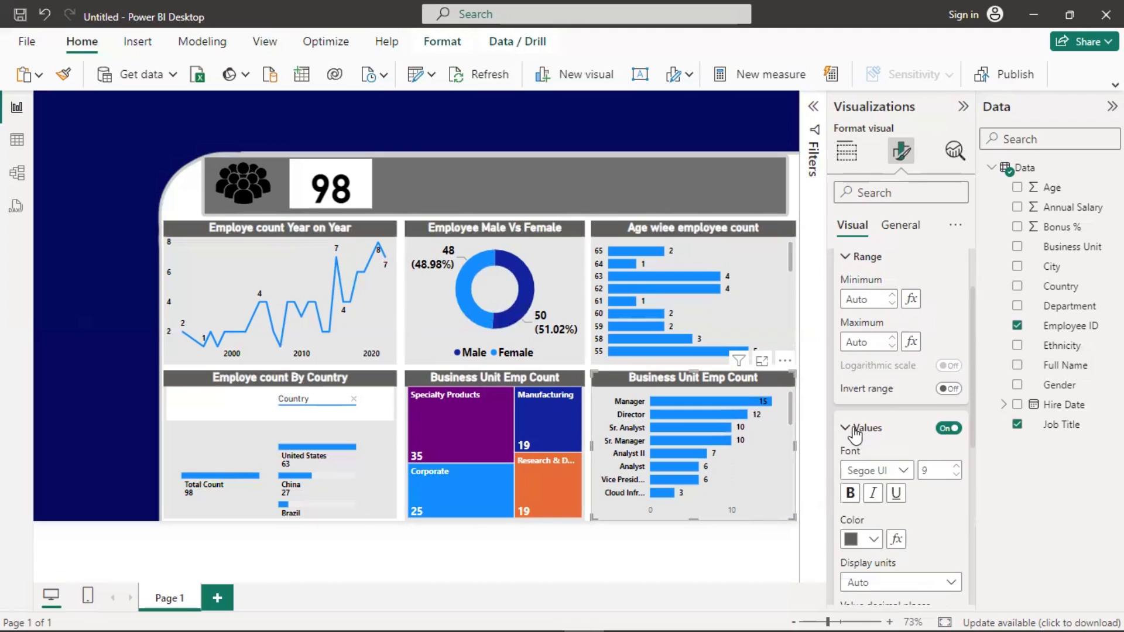
scroll(853, 410, down, 4)
click(853, 381)
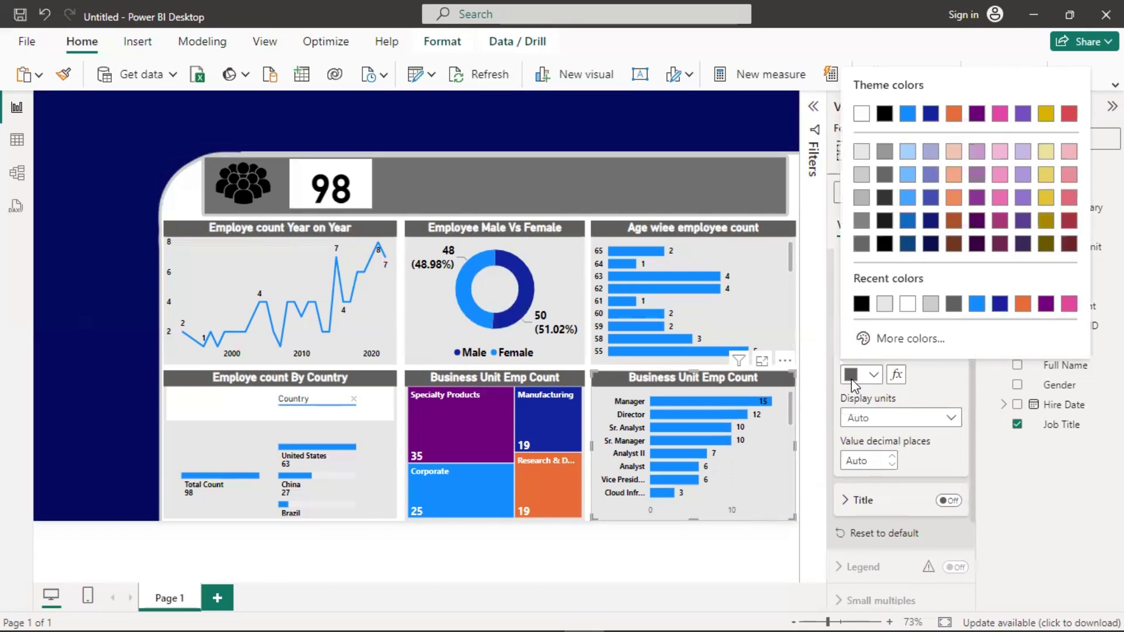
click(858, 304)
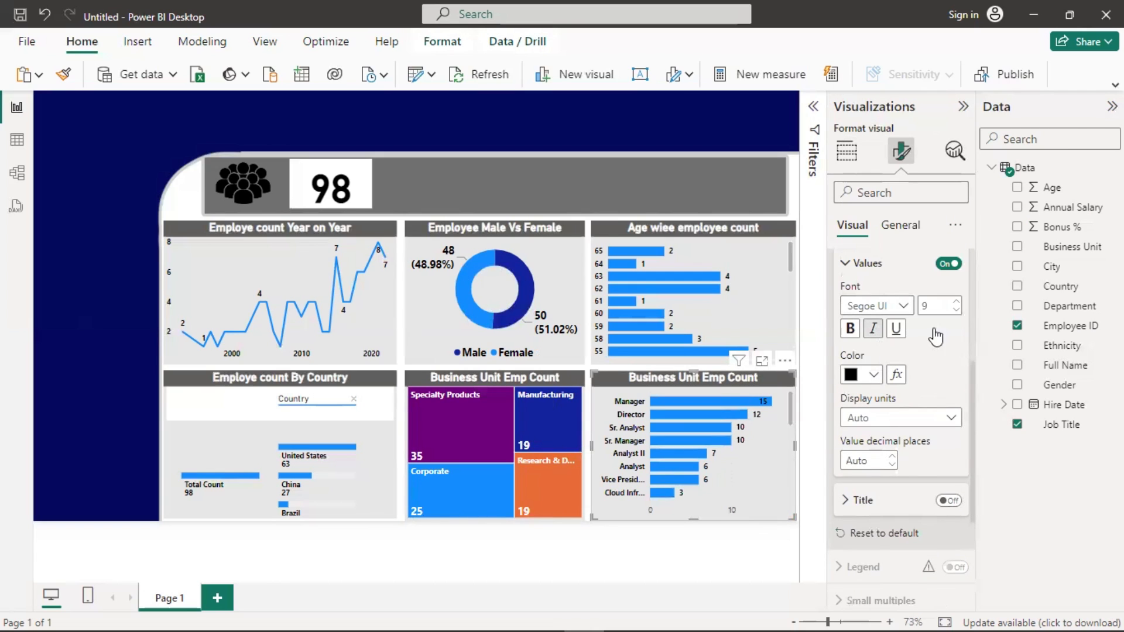
click(957, 302)
click(956, 303)
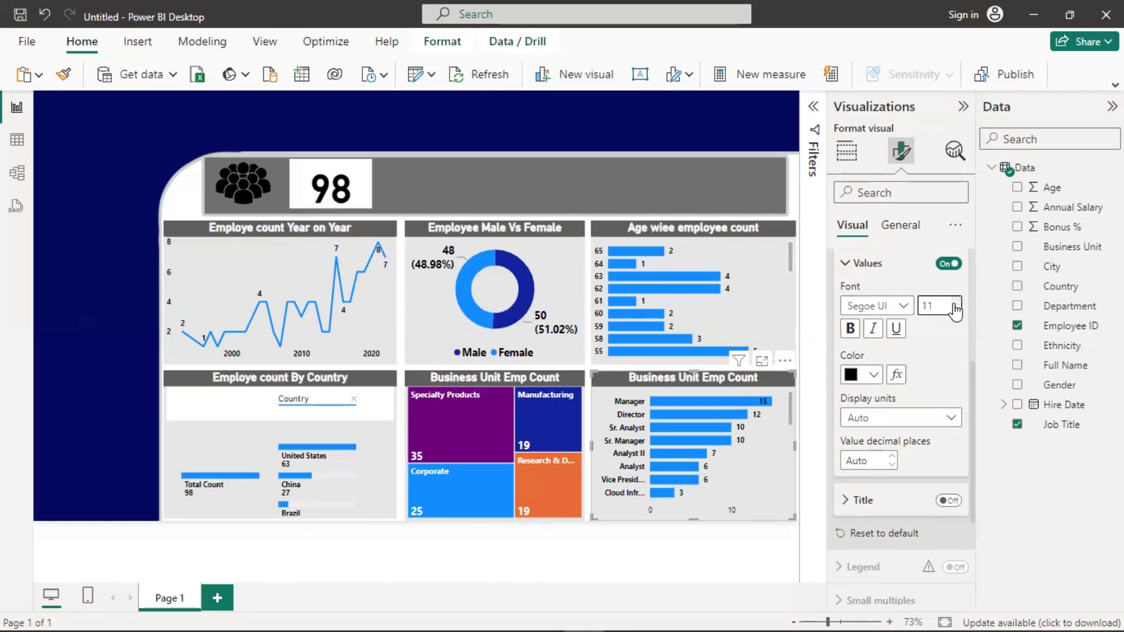
click(847, 263)
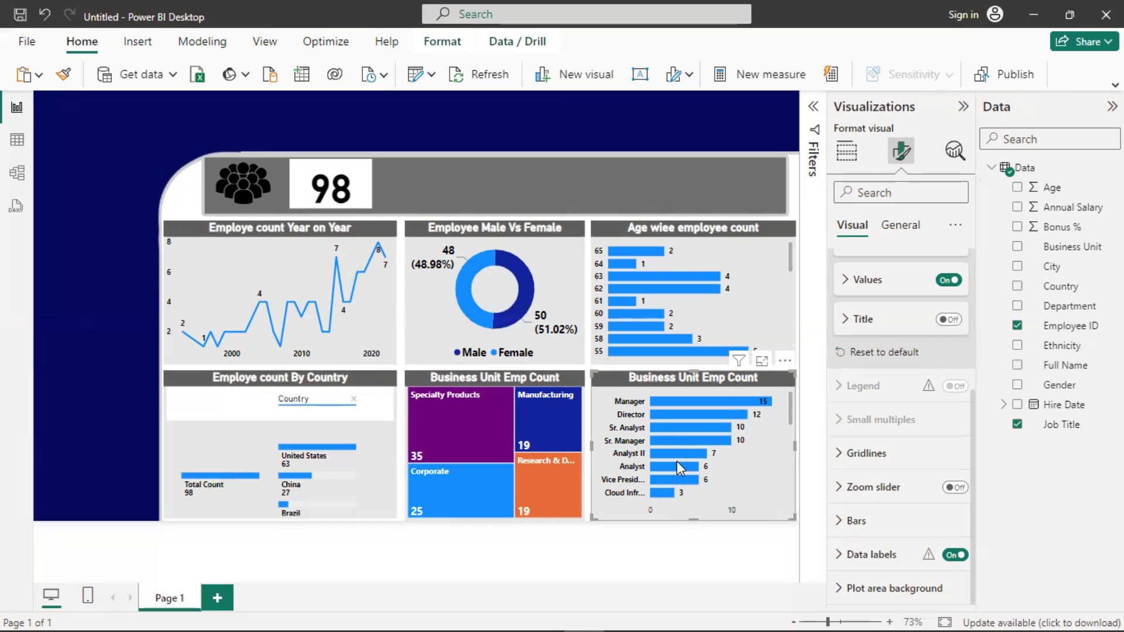
scroll(677, 461, down, 10)
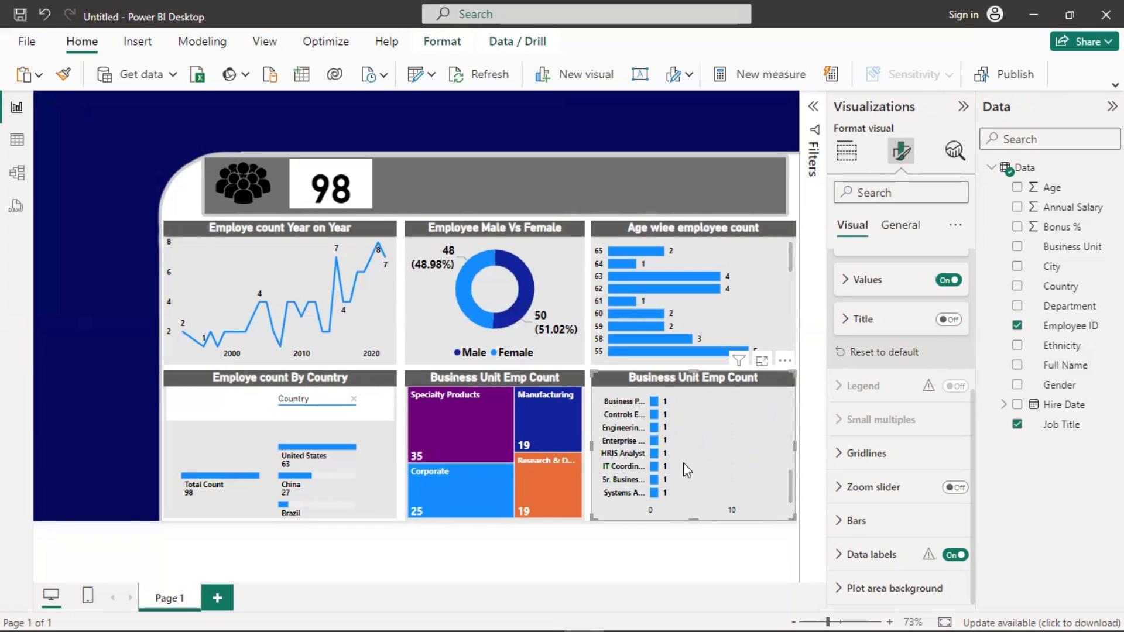
scroll(683, 462, up, 10)
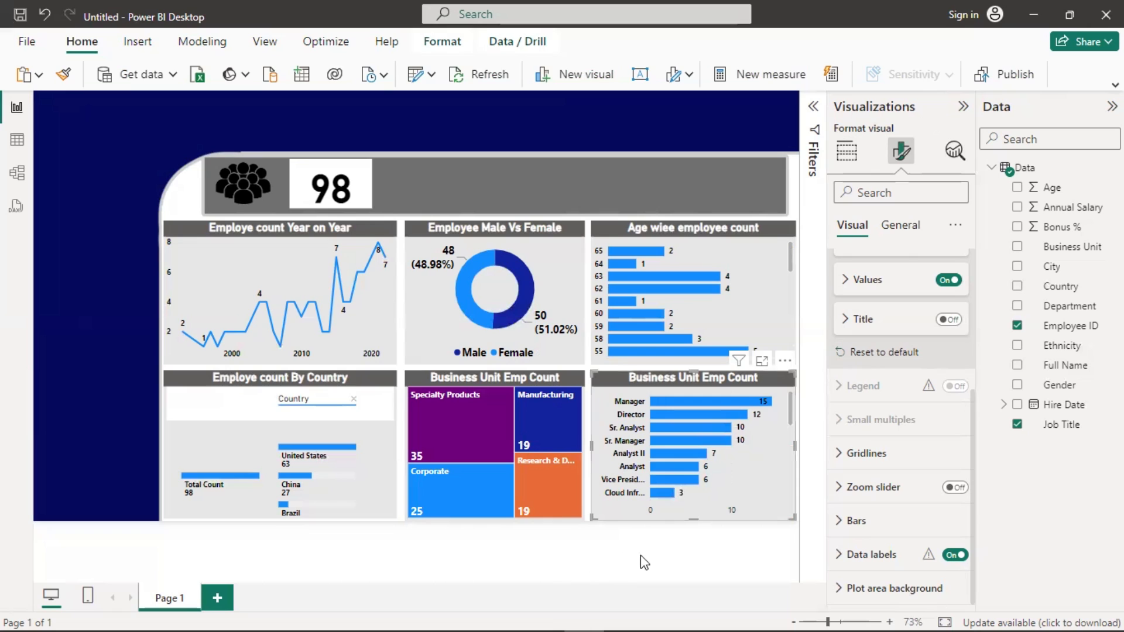
- Turn off the X-axis values of the job title bar chart
scroll(850, 320, up, 3)
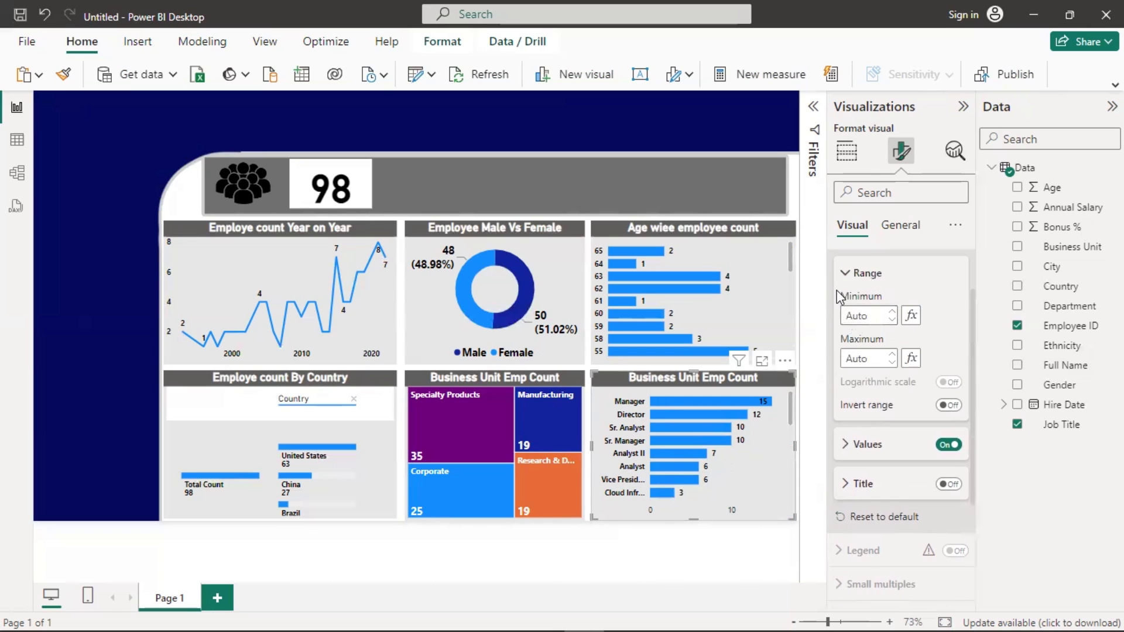
click(850, 273)
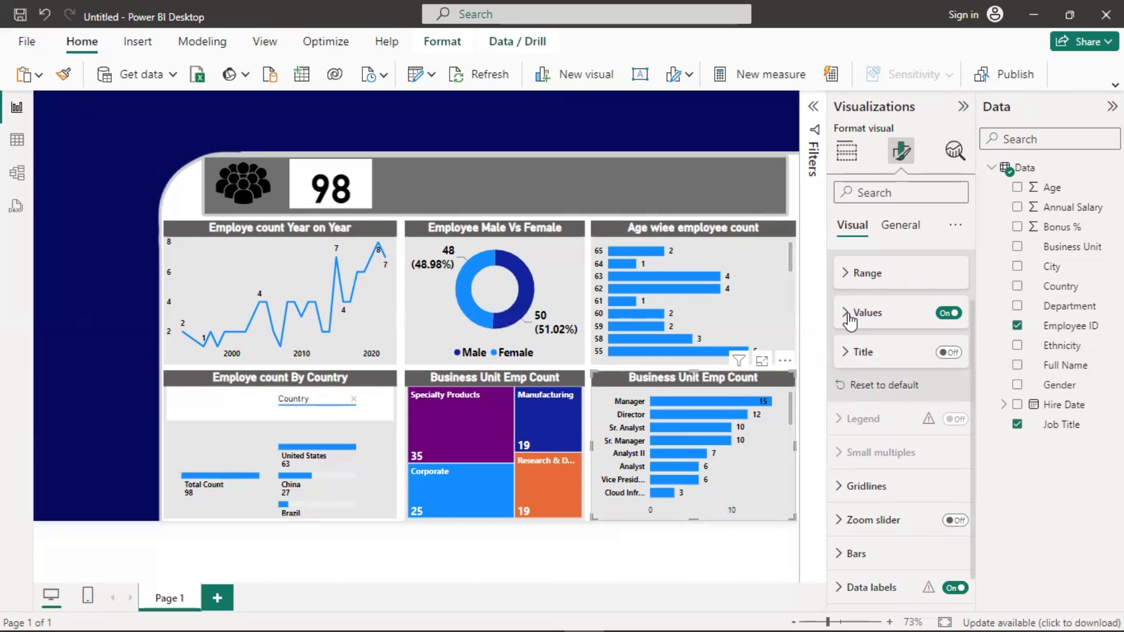
scroll(858, 321, up, 2)
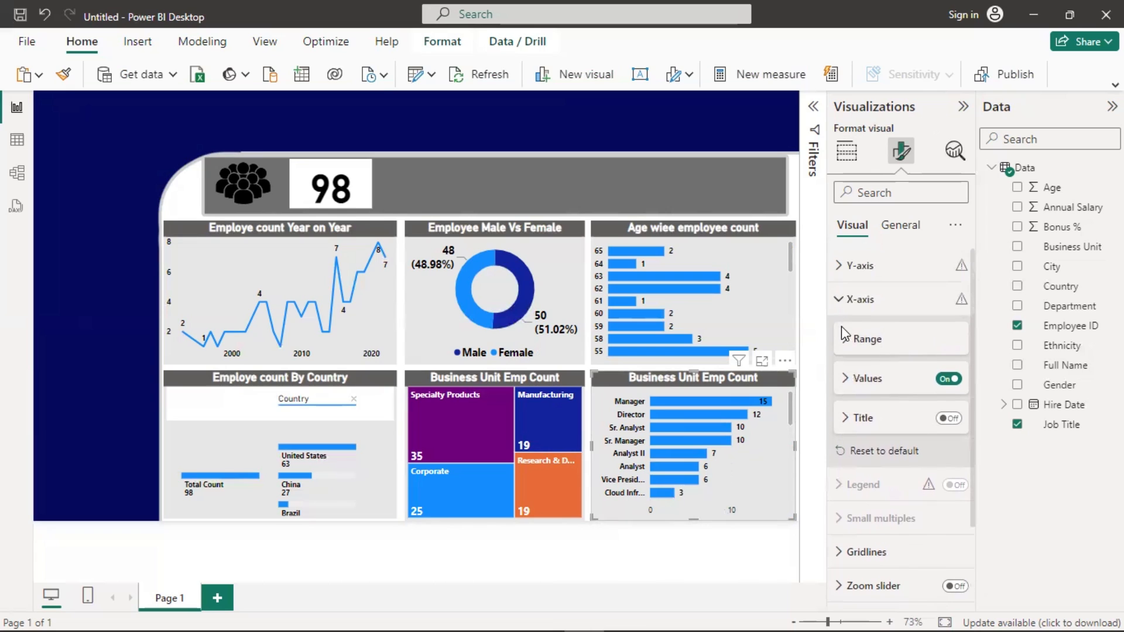
click(846, 381)
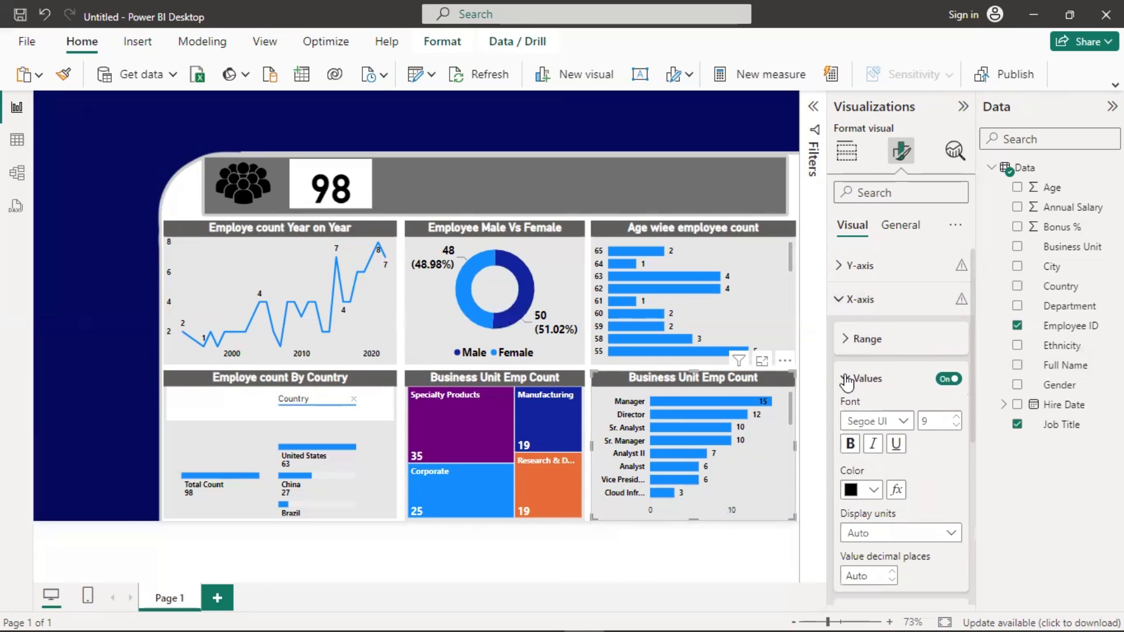
click(952, 382)
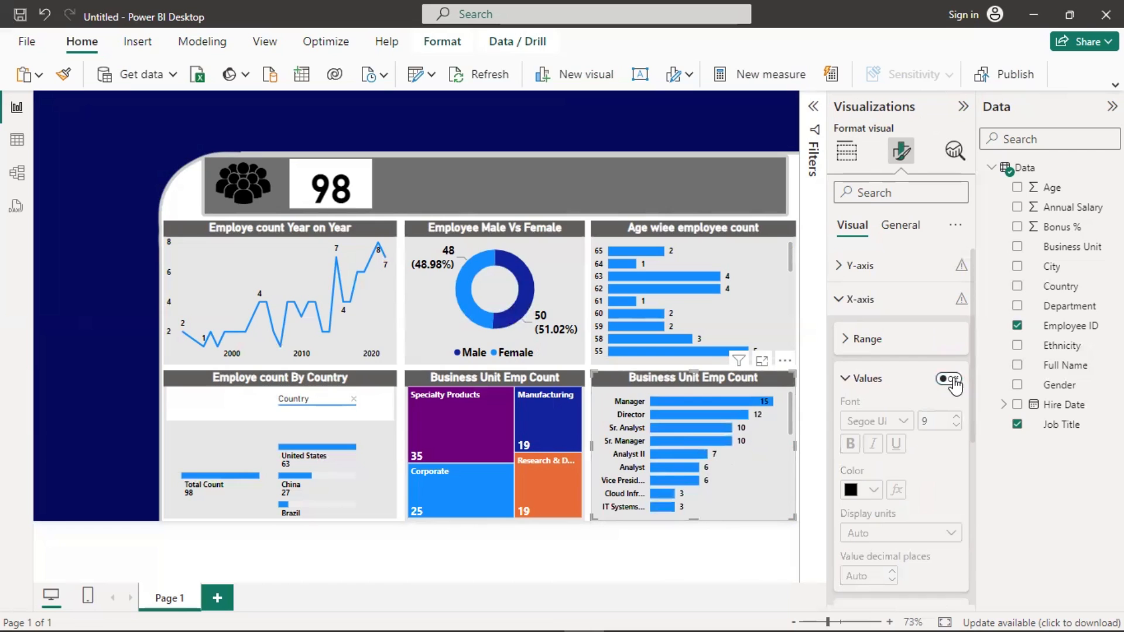
click(845, 379)
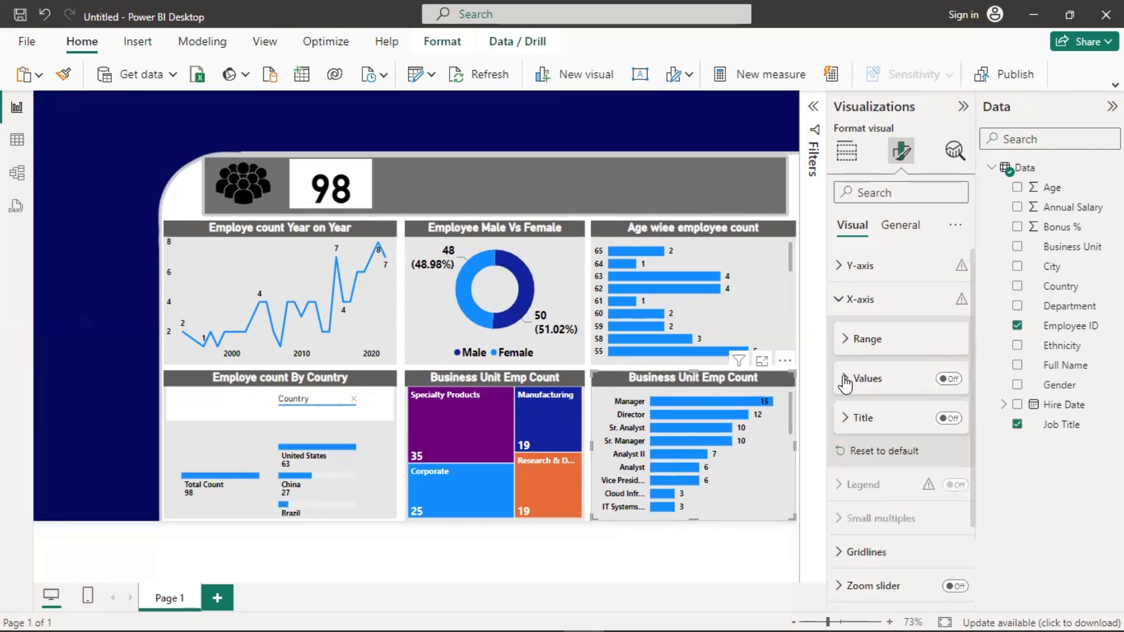
click(844, 339)
click(846, 301)
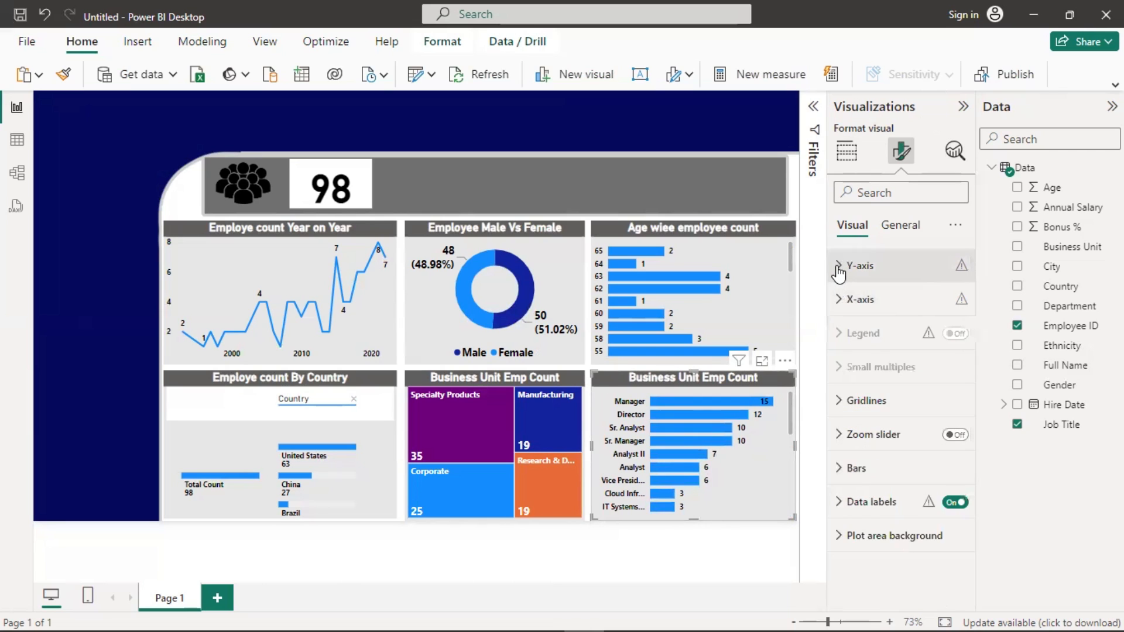
click(839, 268)
click(839, 269)
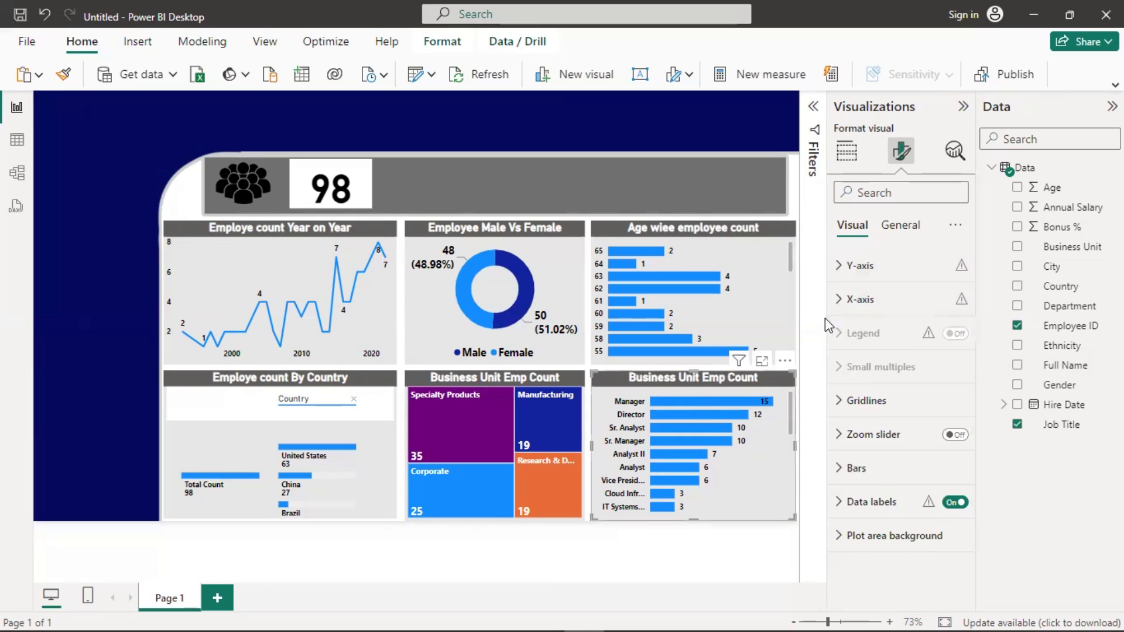
- Replace the title text of the job title bar chart with "Job Titile"
click(895, 226)
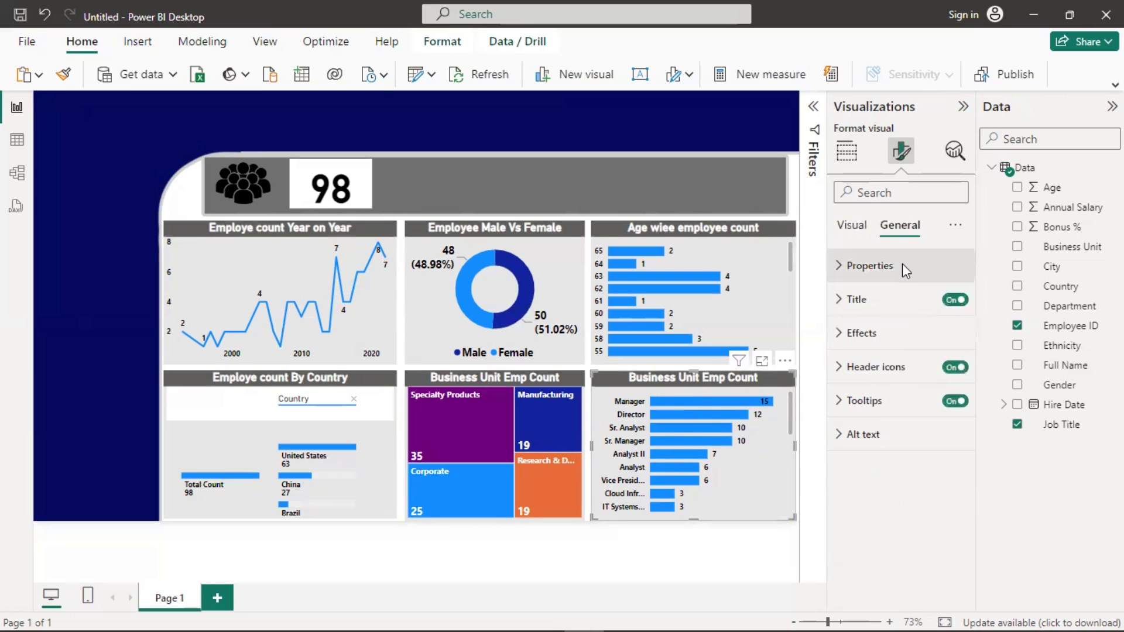
click(841, 300)
click(899, 382)
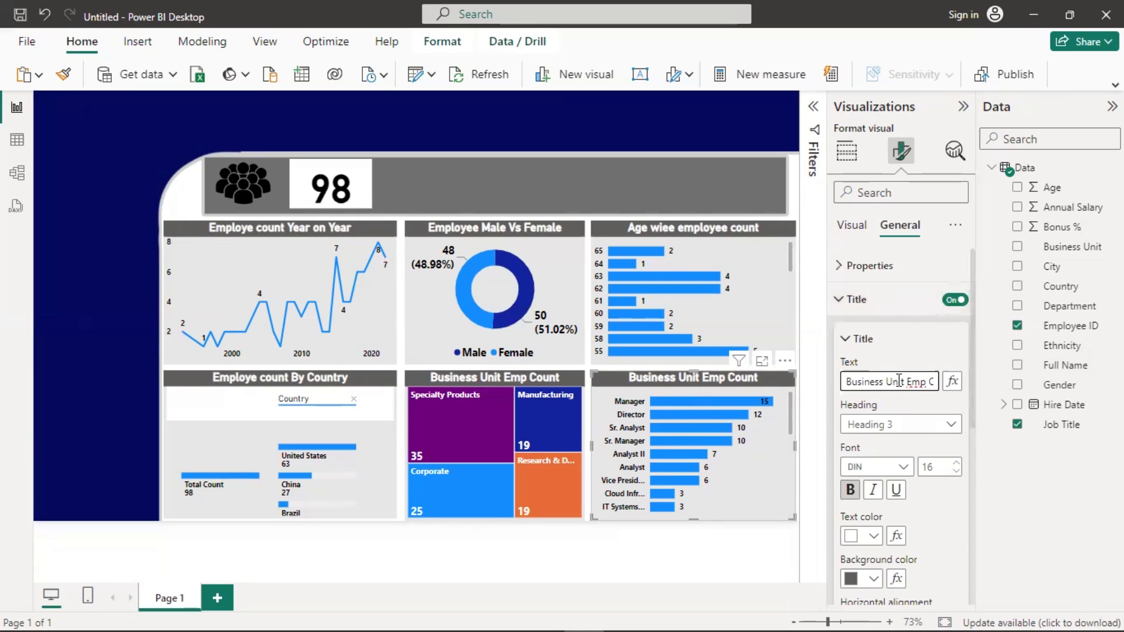
key(End)
key(BackSpace)
key(BackSpace)
key(BackSpace)
key(BackSpace)
key(BackSpace)
key(BackSpace)
key(BackSpace)
key(BackSpace)
key(BackSpace)
key(BackSpace)
key(BackSpace)
key(BackSpace)
key(BackSpace)
key(BackSpace)
key(BackSpace)
key(BackSpace)
key(BackSpace)
key(BackSpace)
key(BackSpace)
key(BackSpace)
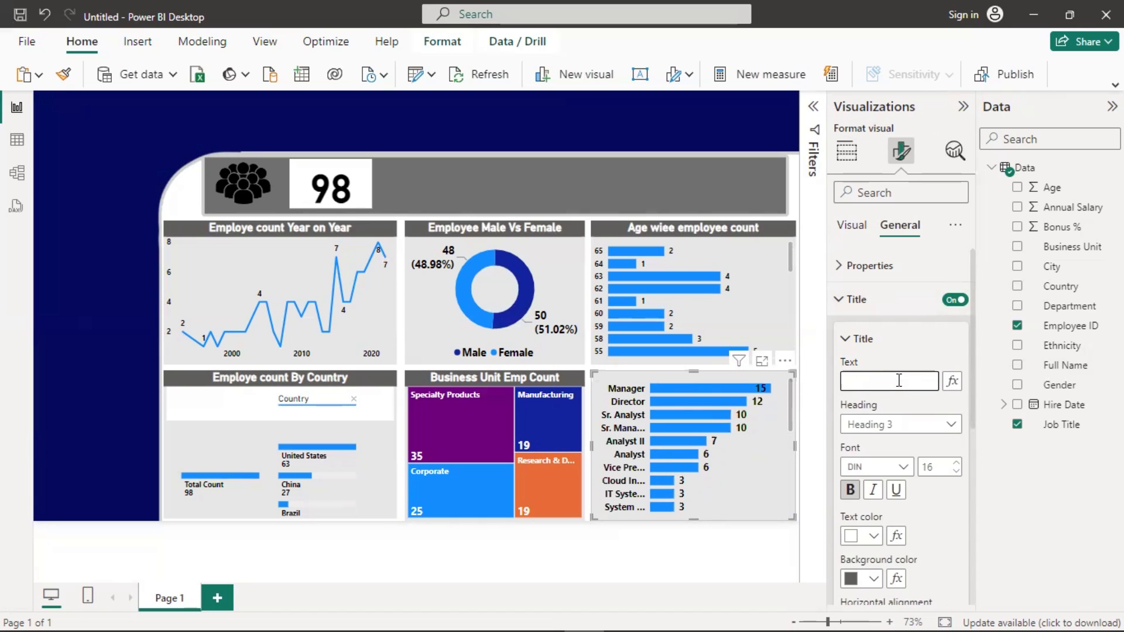
text(Jo)
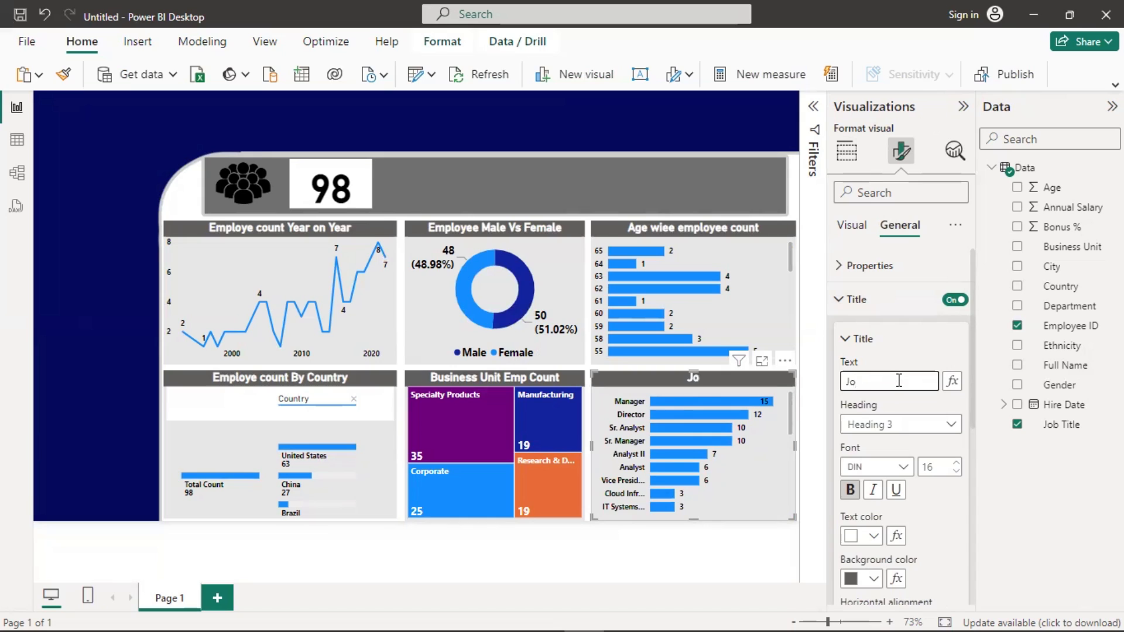
text(b Titile)
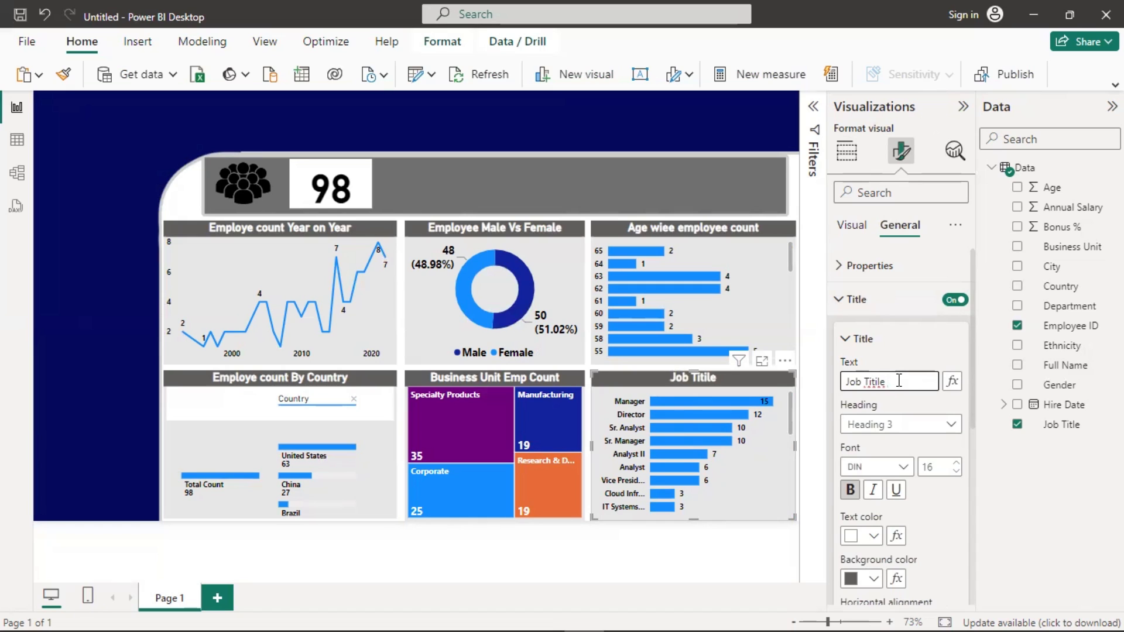
- Correct the job title bar chart's title text to "Job Title Emp count" and close the title settings
key(BackSpace)
key(BackSpace)
text(le Emp)
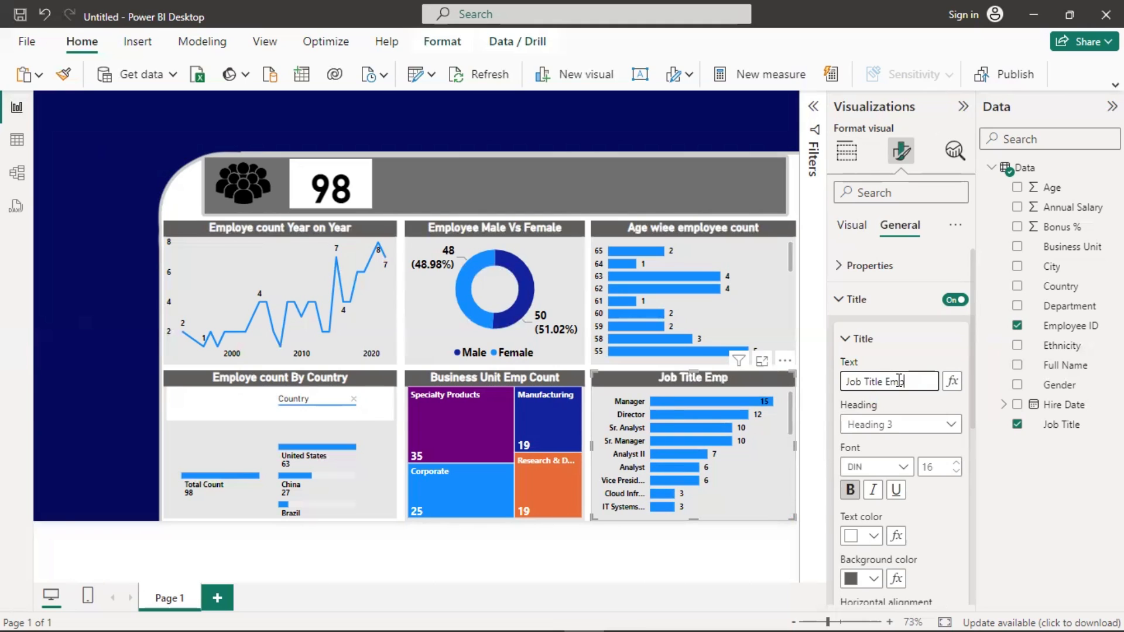
text( count)
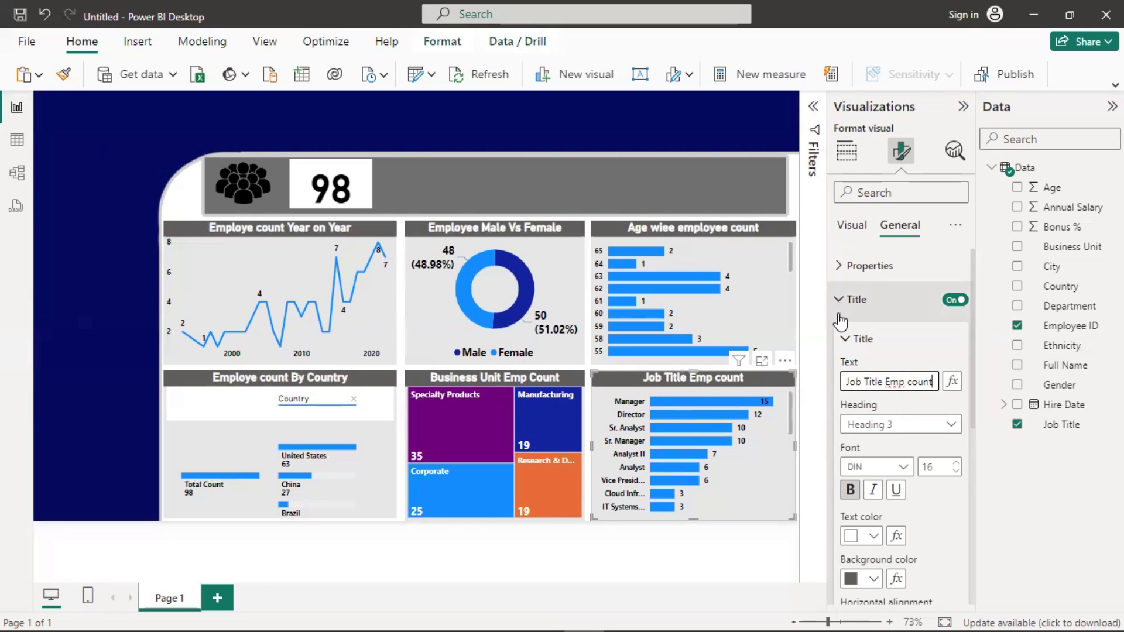
click(843, 342)
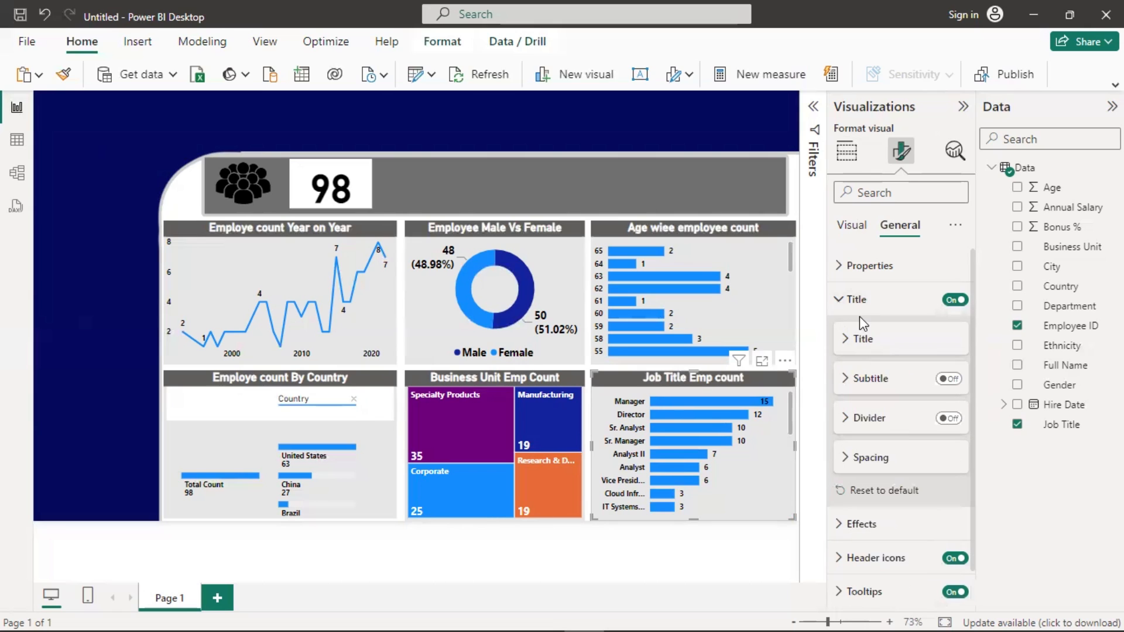
click(844, 302)
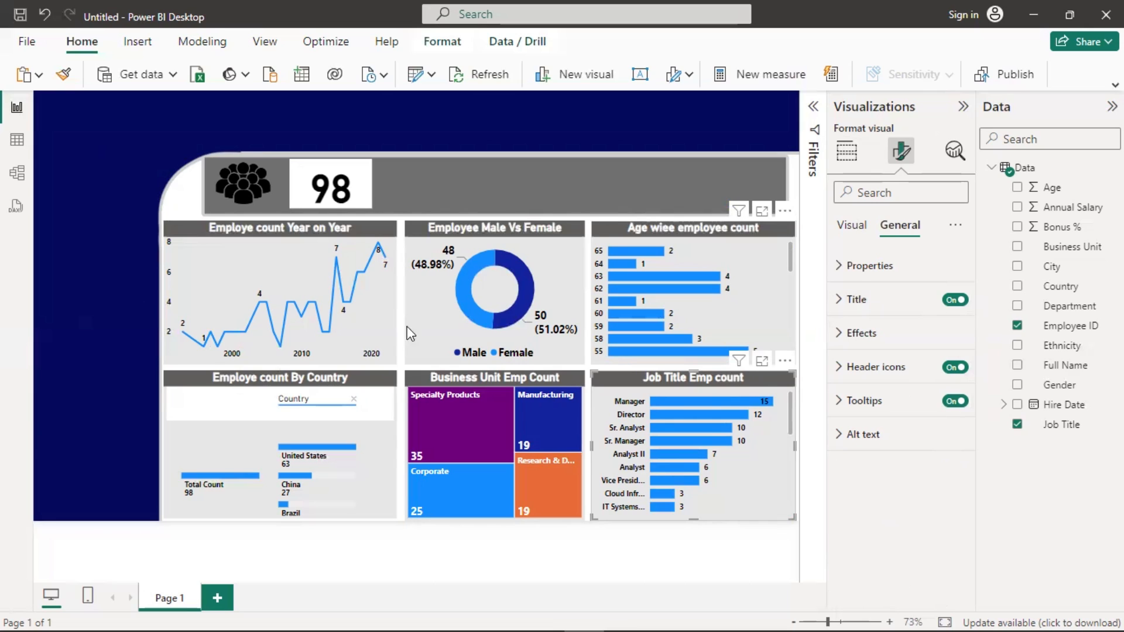
- Turn on the visual border of the year-on-year employee count line chart and colour it light gray
click(359, 319)
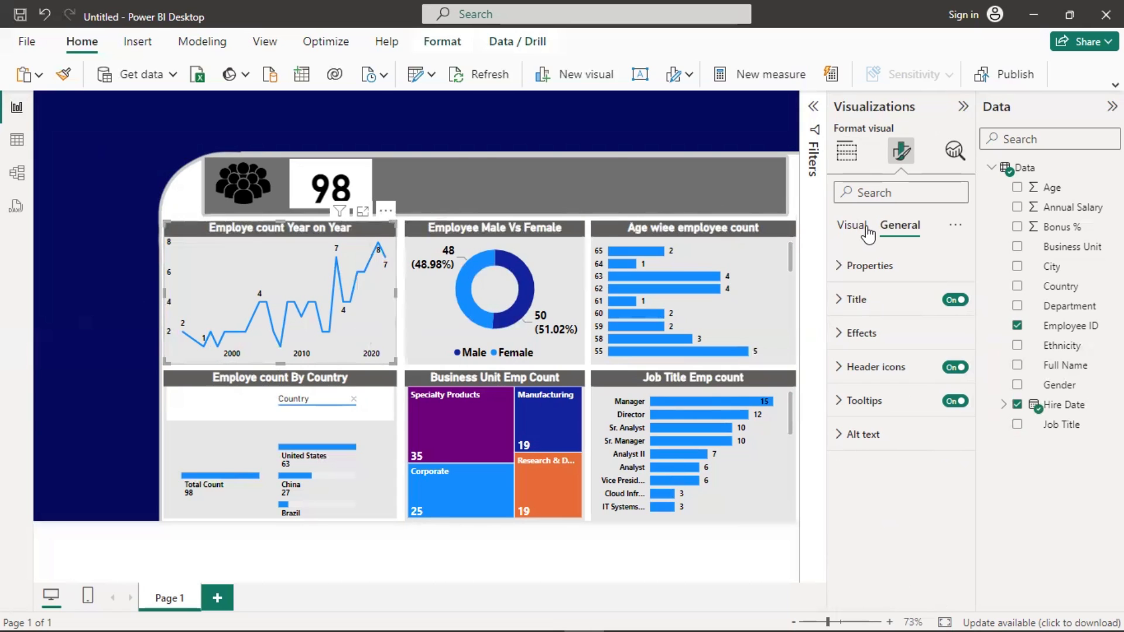
click(839, 335)
scroll(937, 445, down, 3)
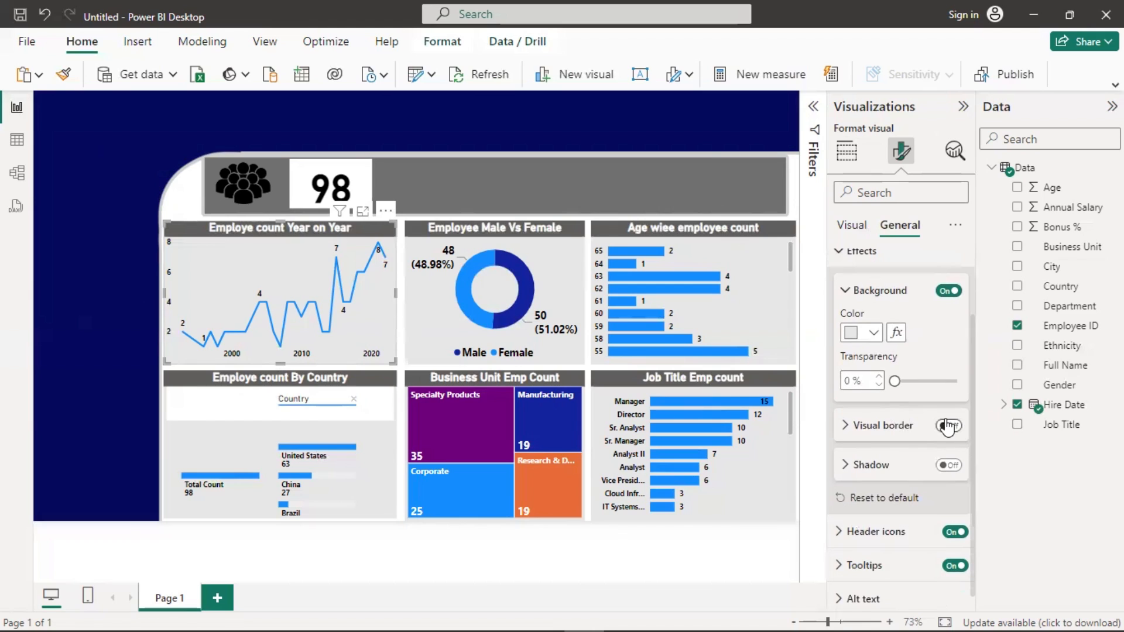
click(948, 426)
click(846, 427)
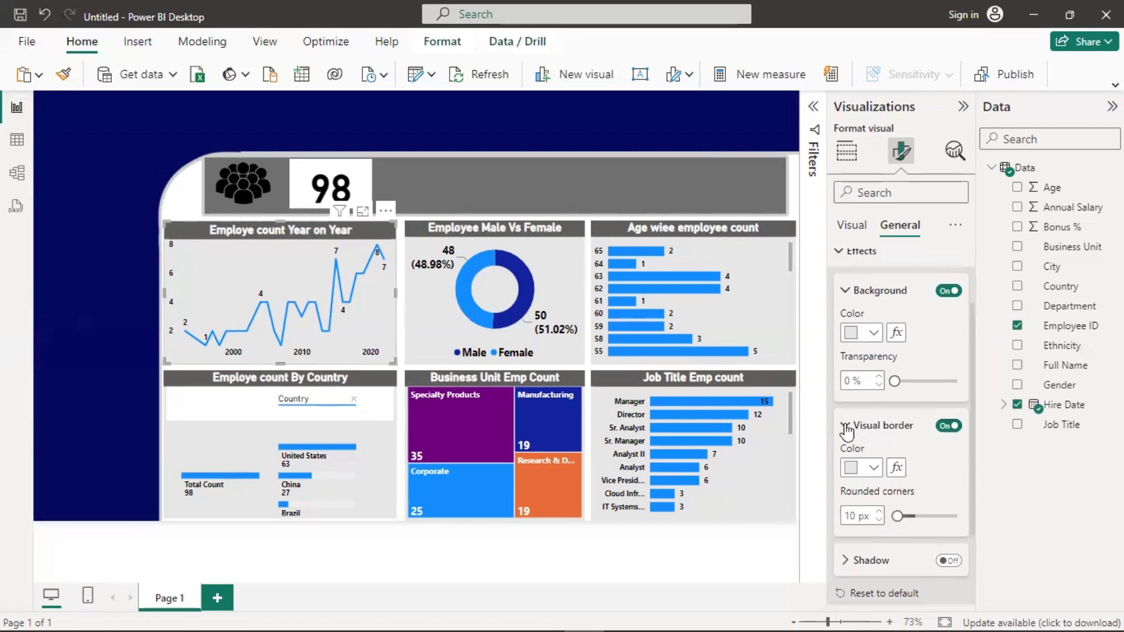
click(853, 468)
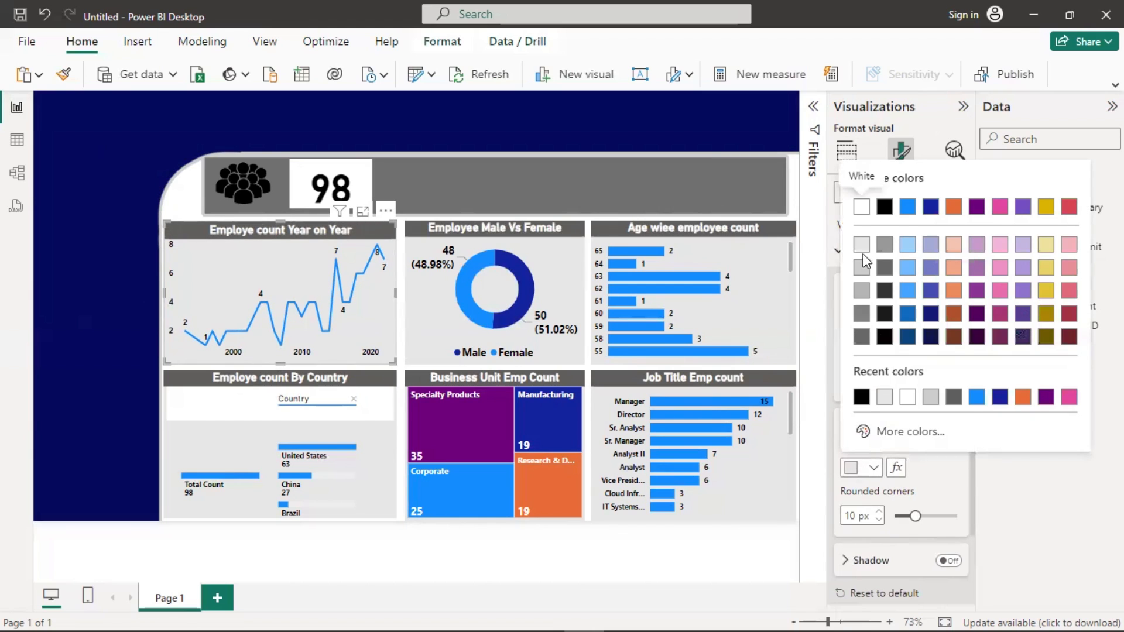
click(863, 251)
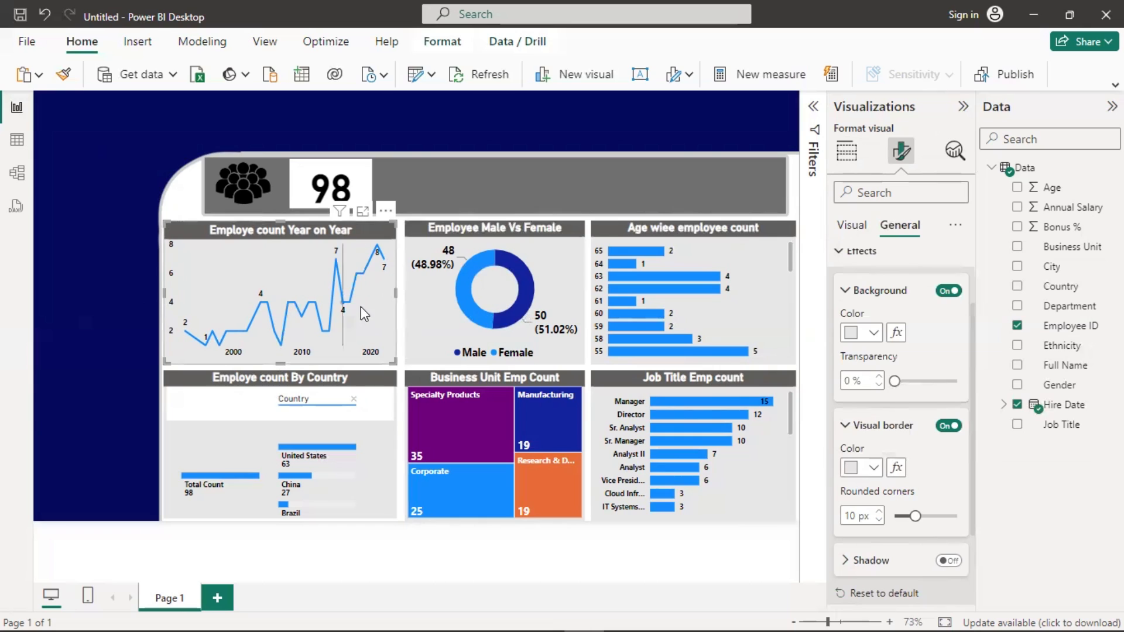
- Turn on a light gray visual border for the Employee Male Vs Female donut chart
click(560, 260)
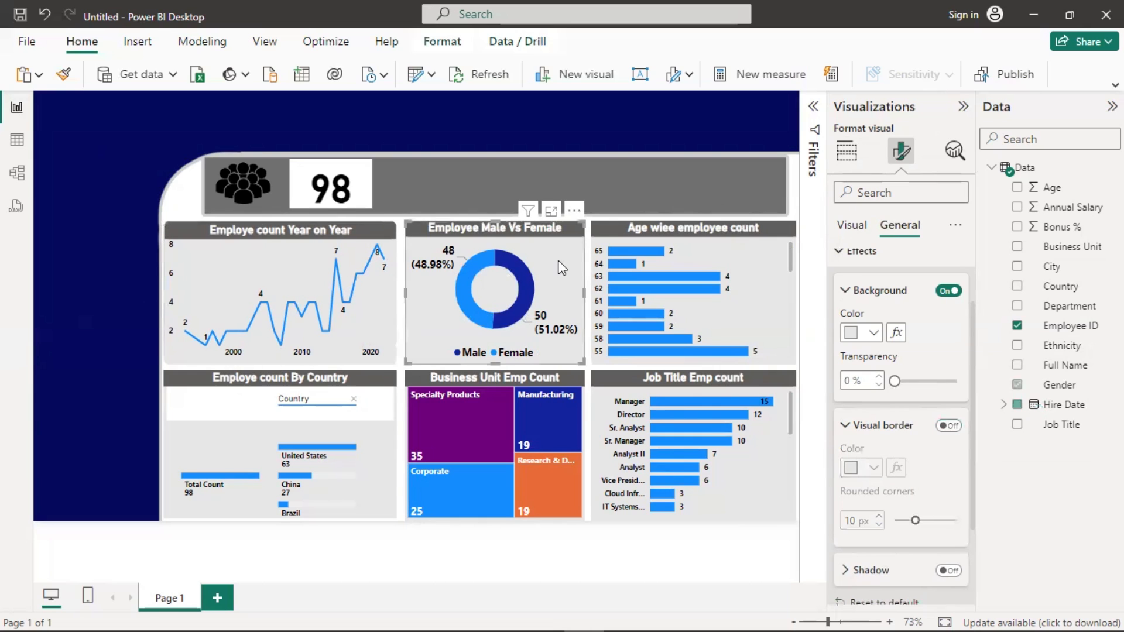
click(953, 426)
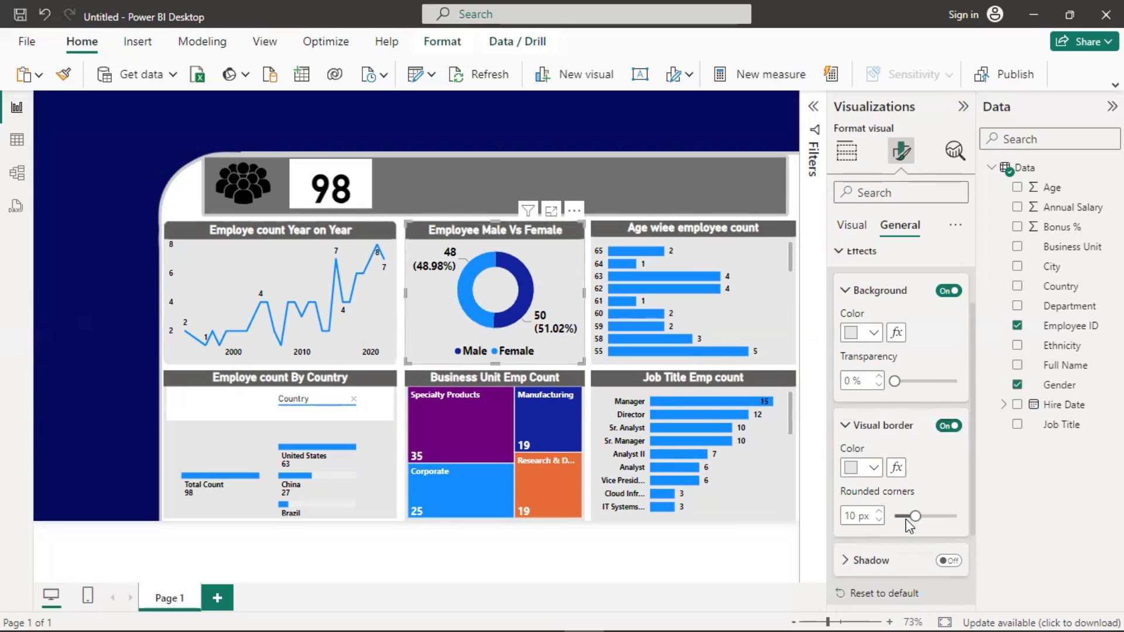
click(852, 468)
click(823, 268)
- Turn on the visual border of the age-wise employee count bar chart and set its colour to light gray
click(781, 298)
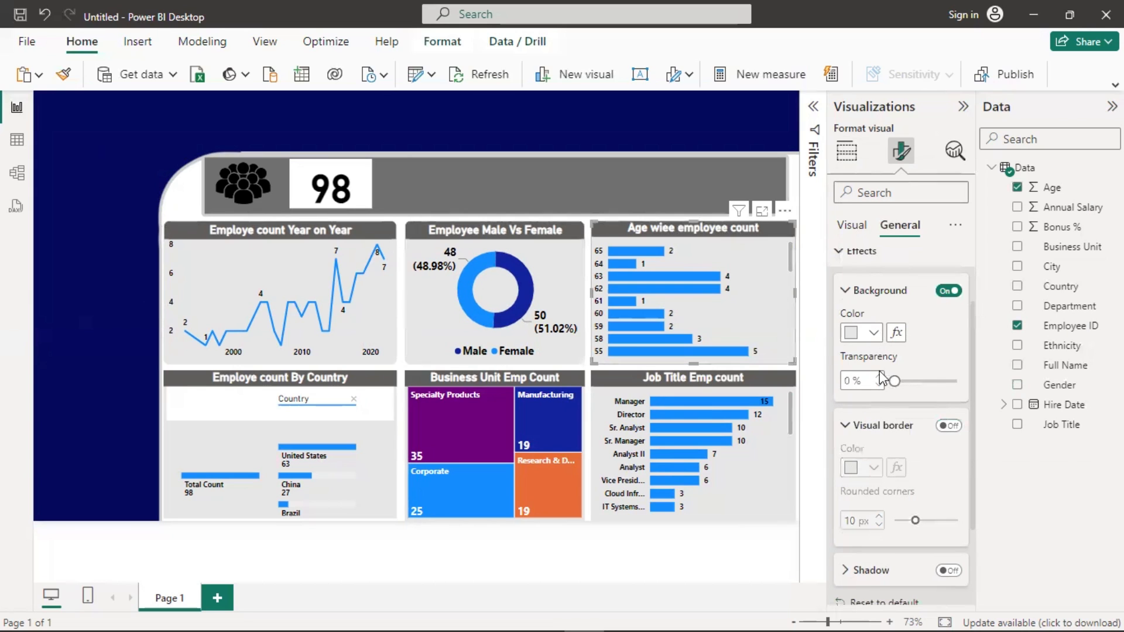
click(947, 426)
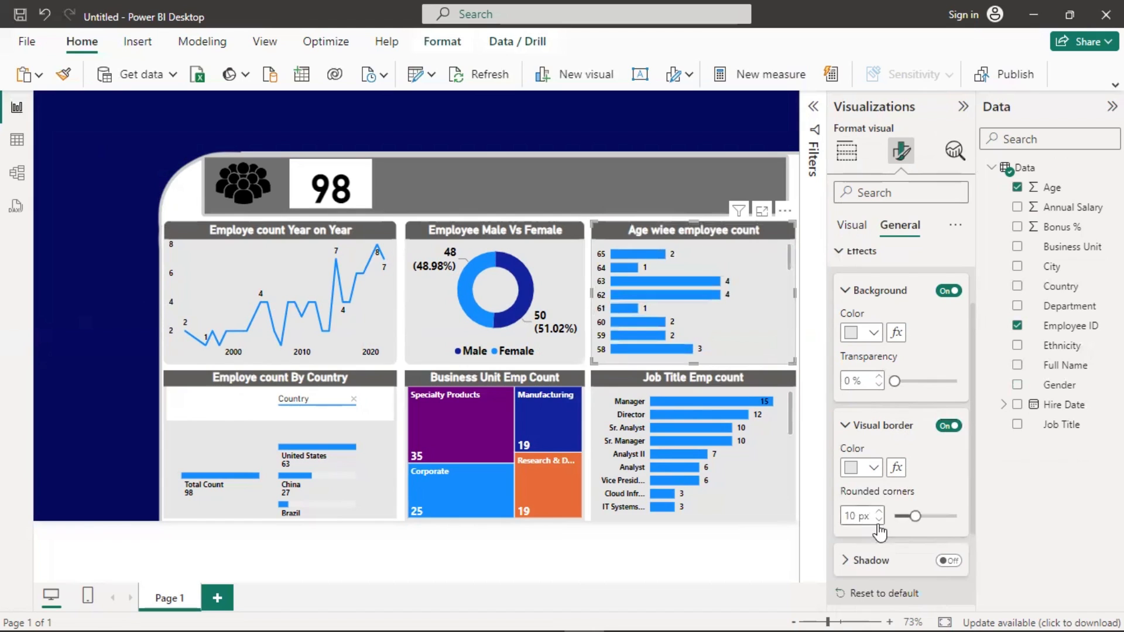
click(861, 467)
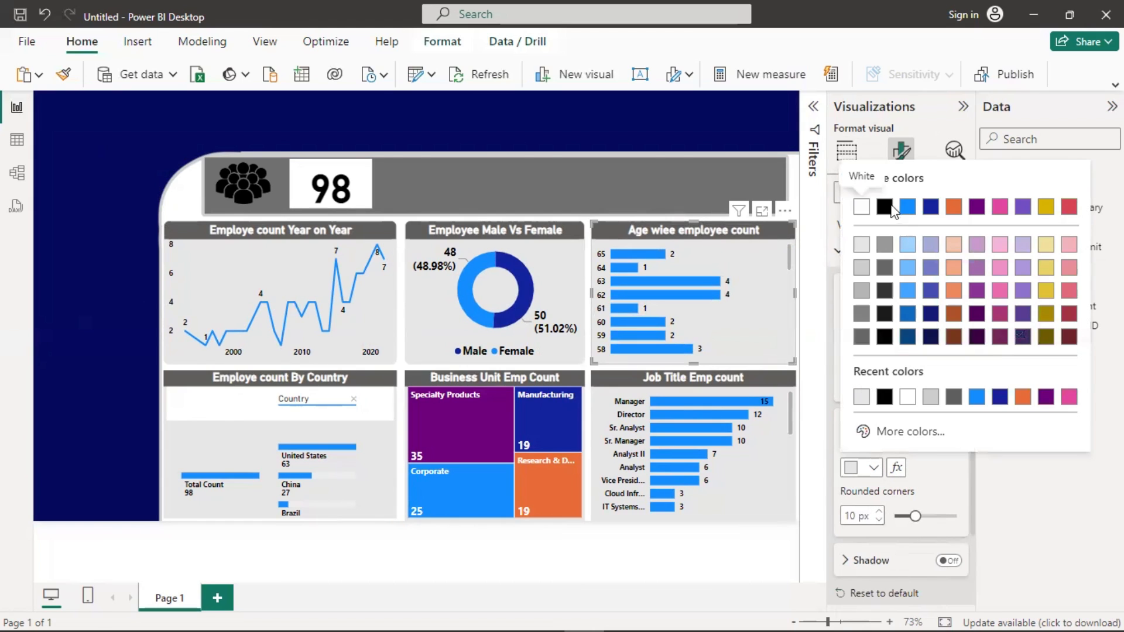
click(861, 249)
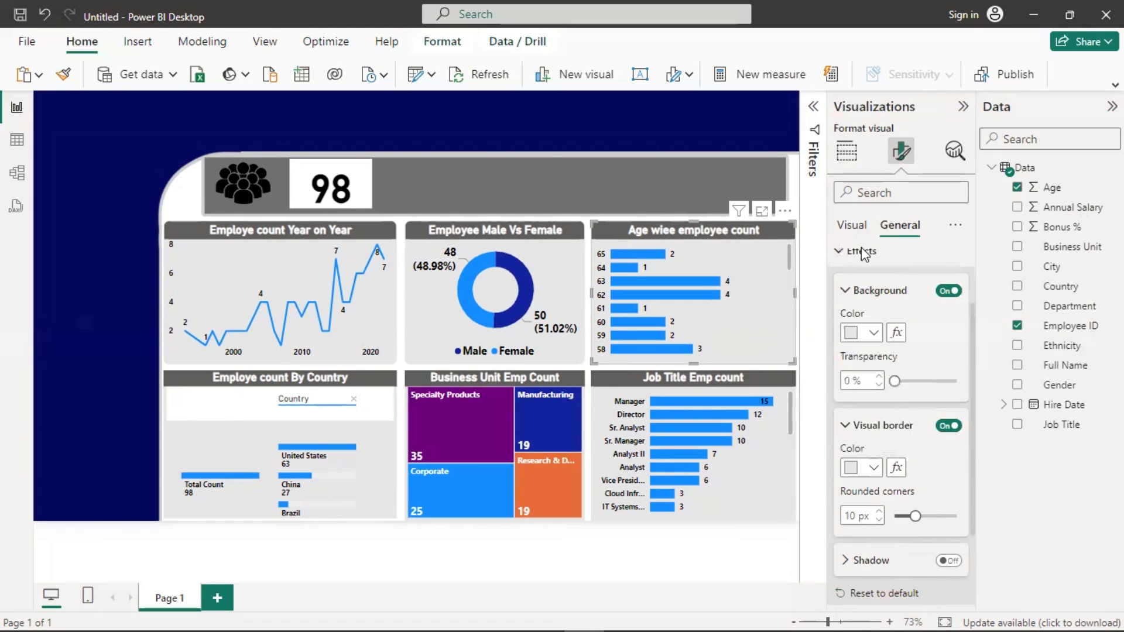
- Turn on the visual border of the Job Title Emp count bar chart and set its colour to light gray
click(762, 466)
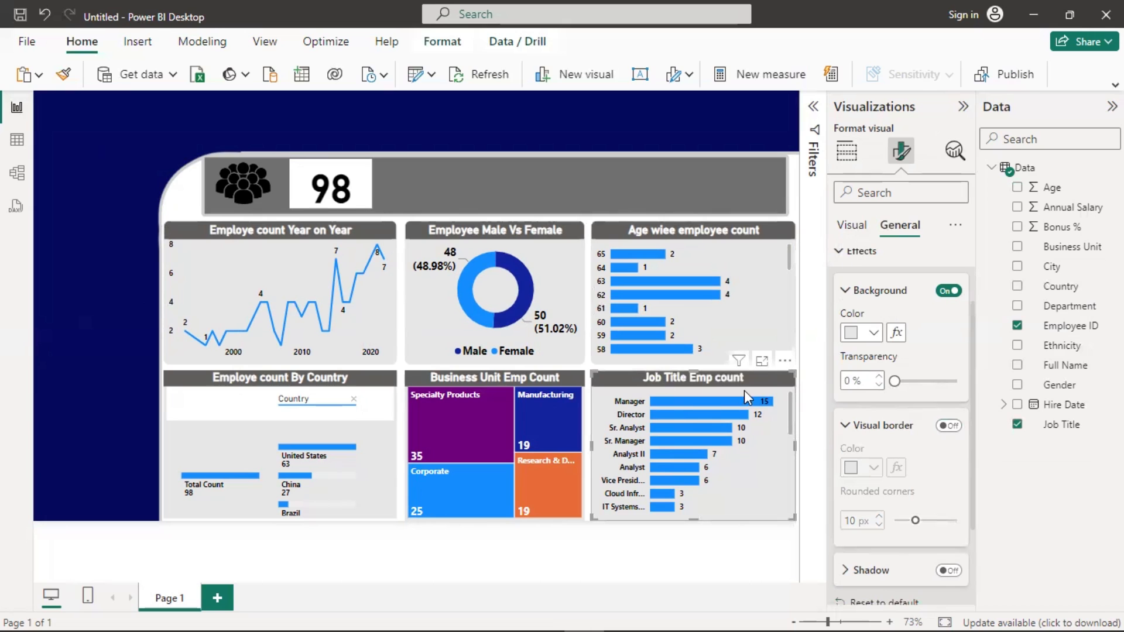
click(948, 427)
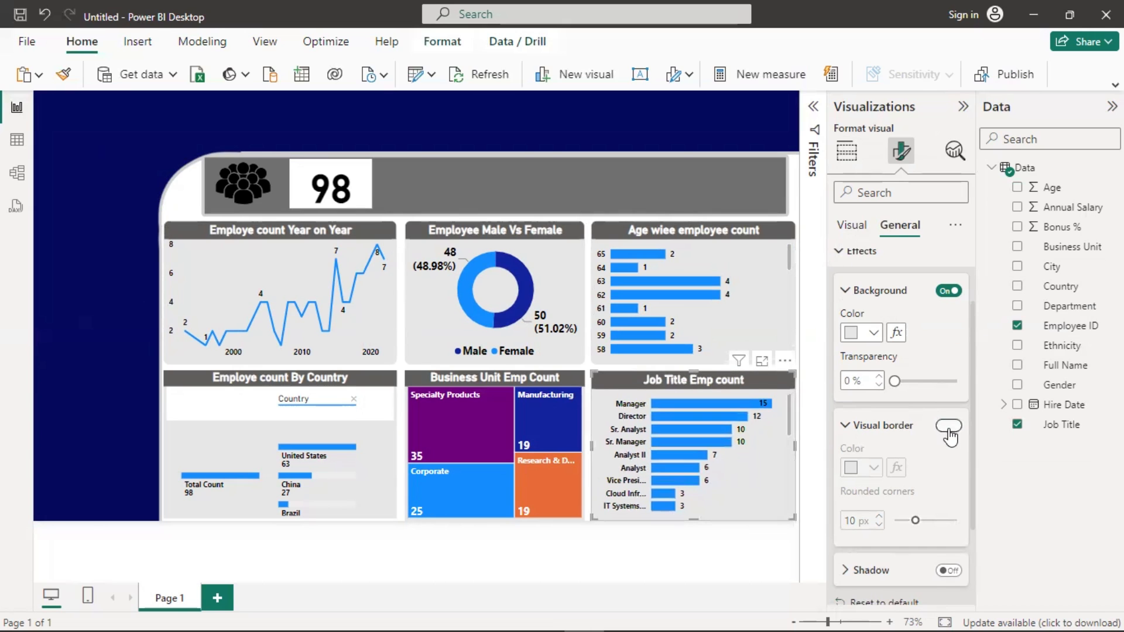
click(856, 467)
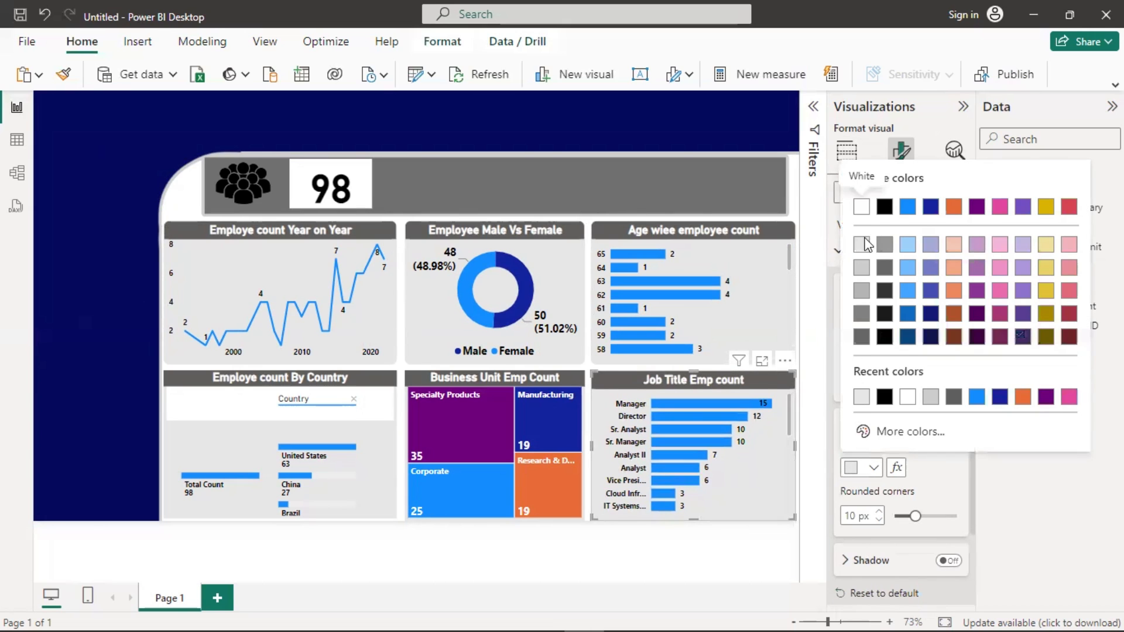
click(865, 245)
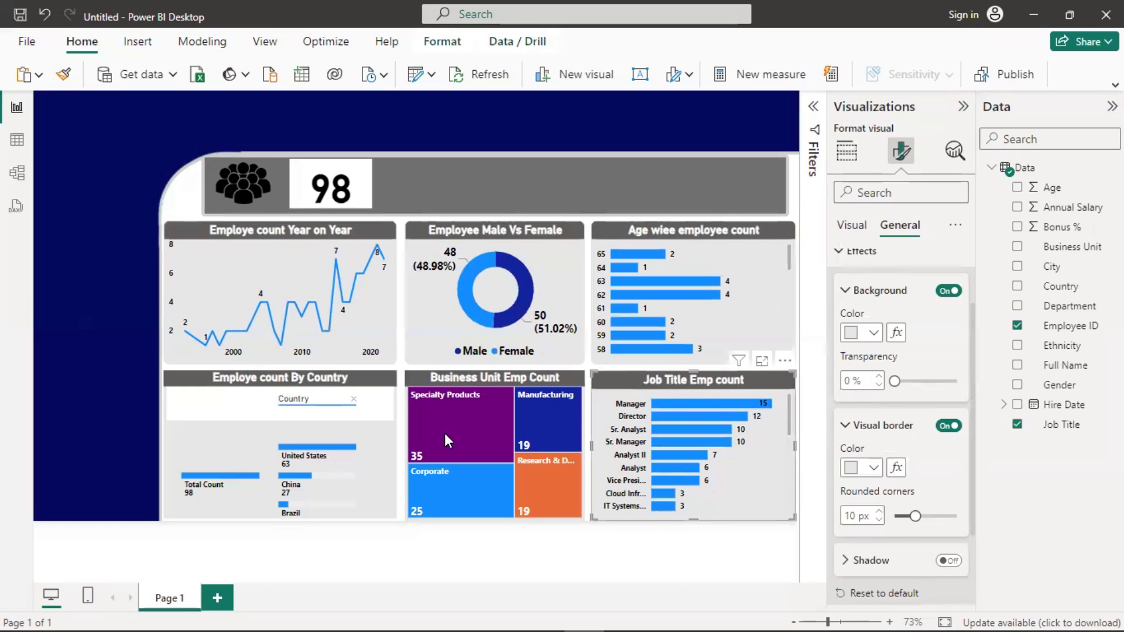
- Turn on the visual border of the Business Unit Emp Count treemap and set its colour to light gray
click(560, 483)
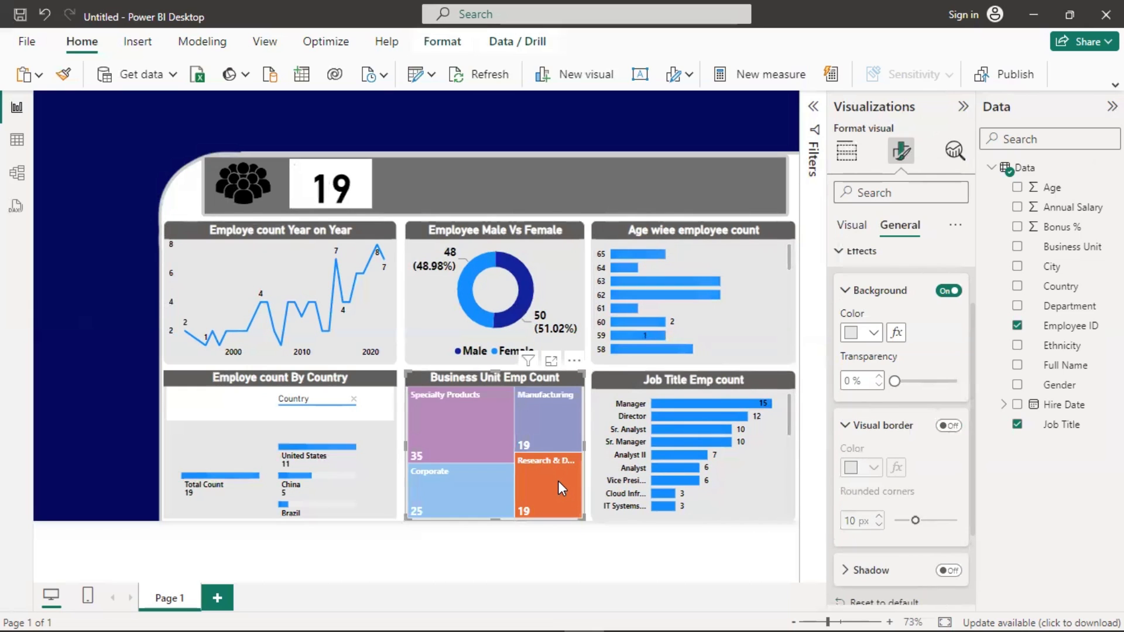
click(557, 480)
click(948, 426)
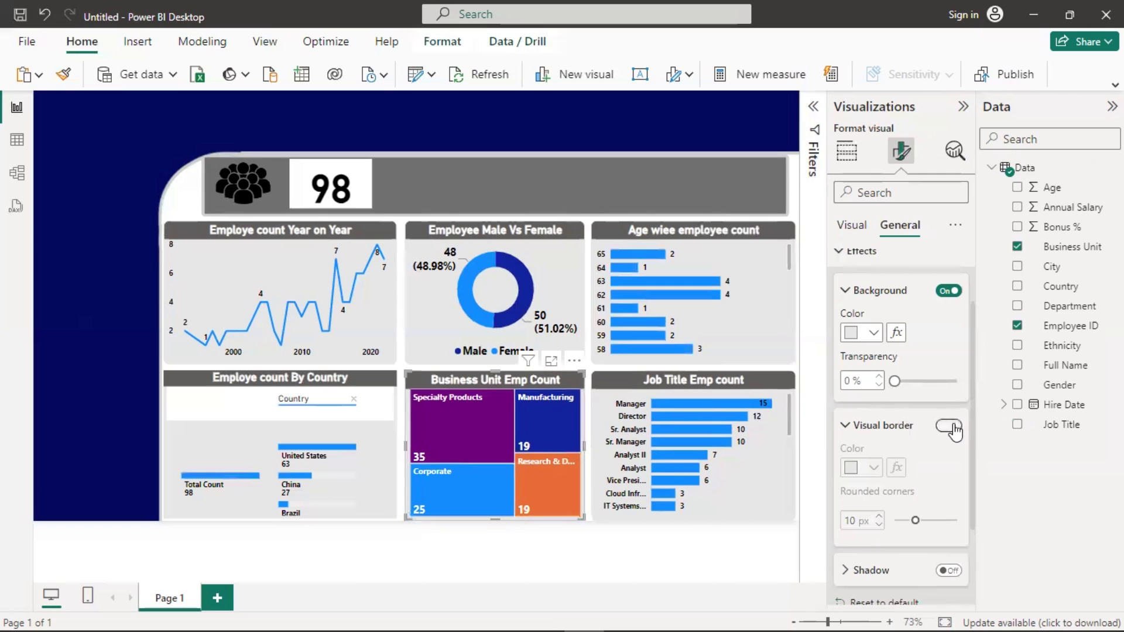
click(850, 469)
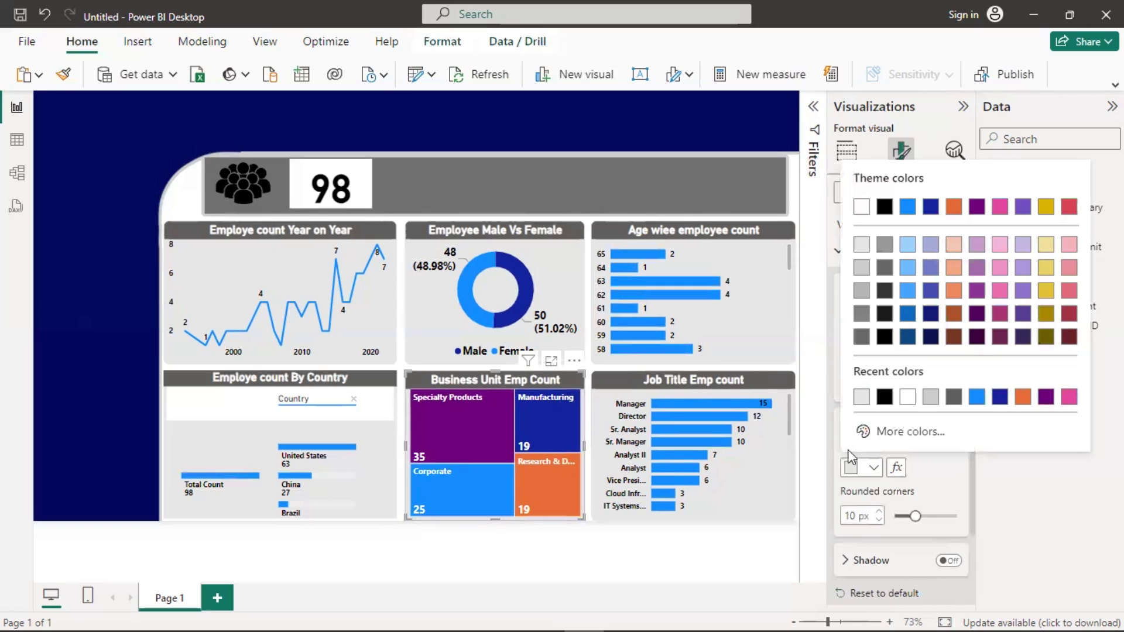
click(859, 251)
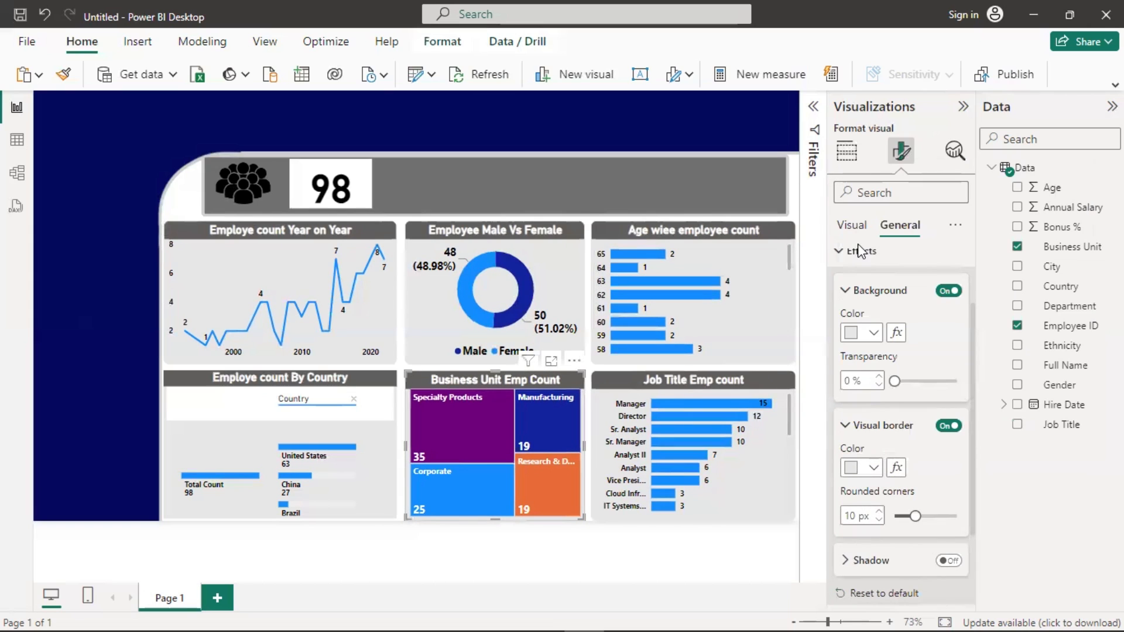
- Turn on a light gray visual border for the employee count by country decomposition tree, then deselect the visual
click(385, 404)
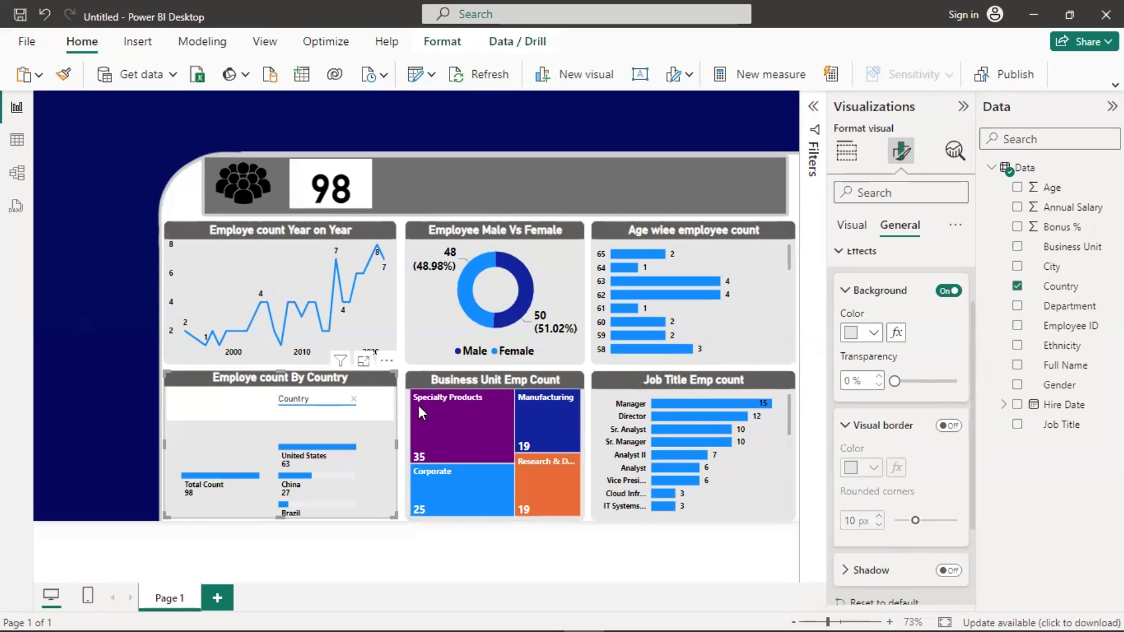
click(947, 425)
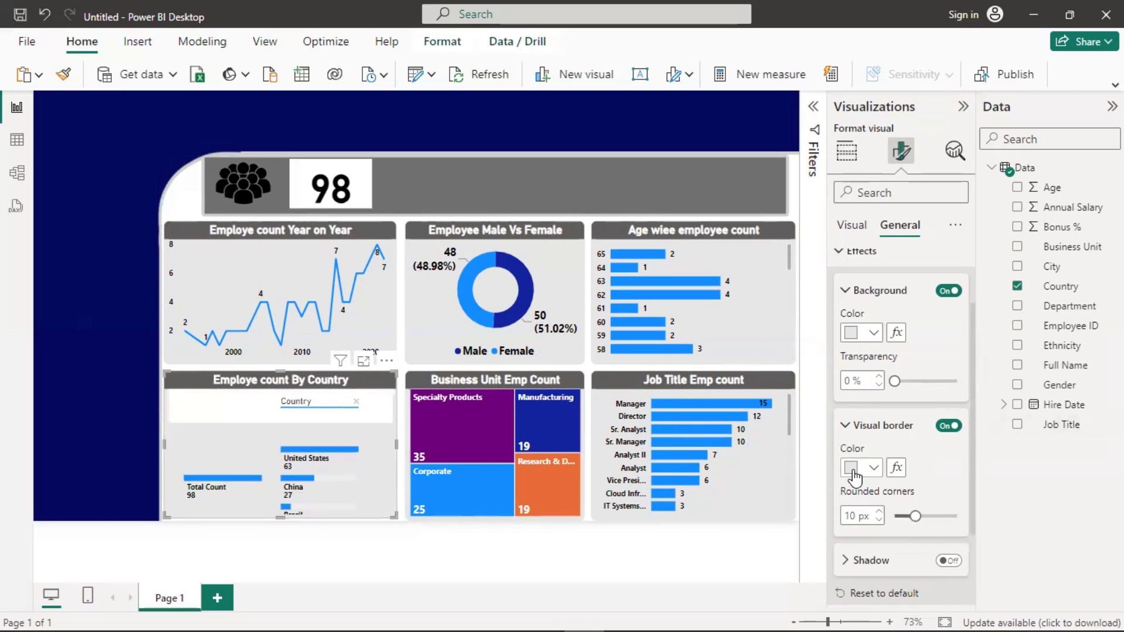
click(855, 468)
click(866, 396)
click(587, 366)
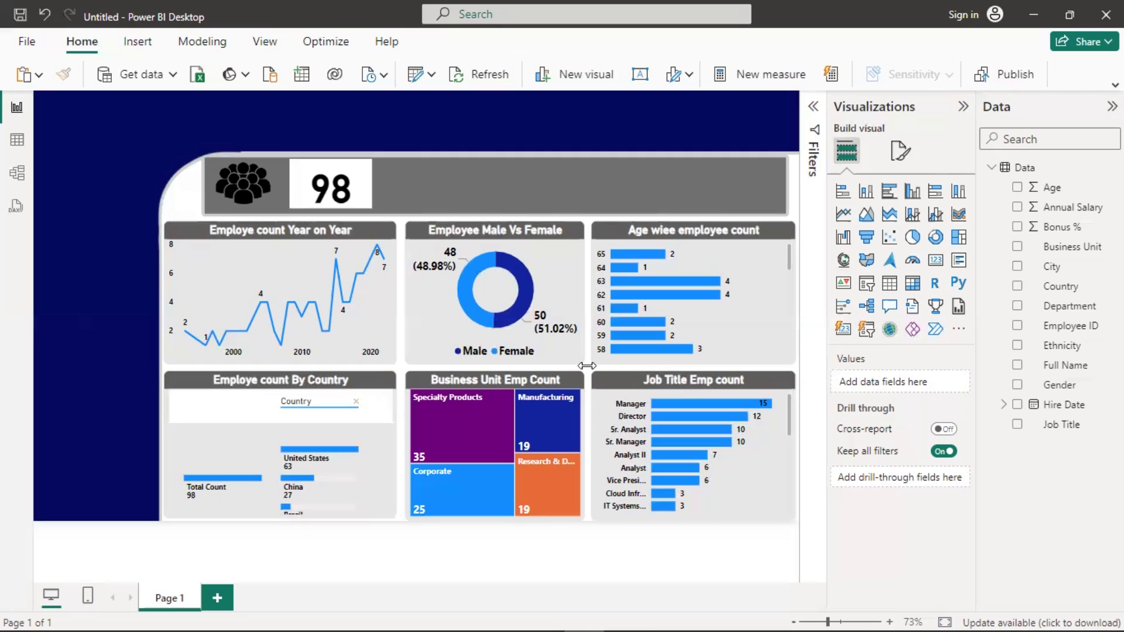
- Remove the Count of Employee ID field from the header card and create a new measure named "Total Emp Count"
click(340, 172)
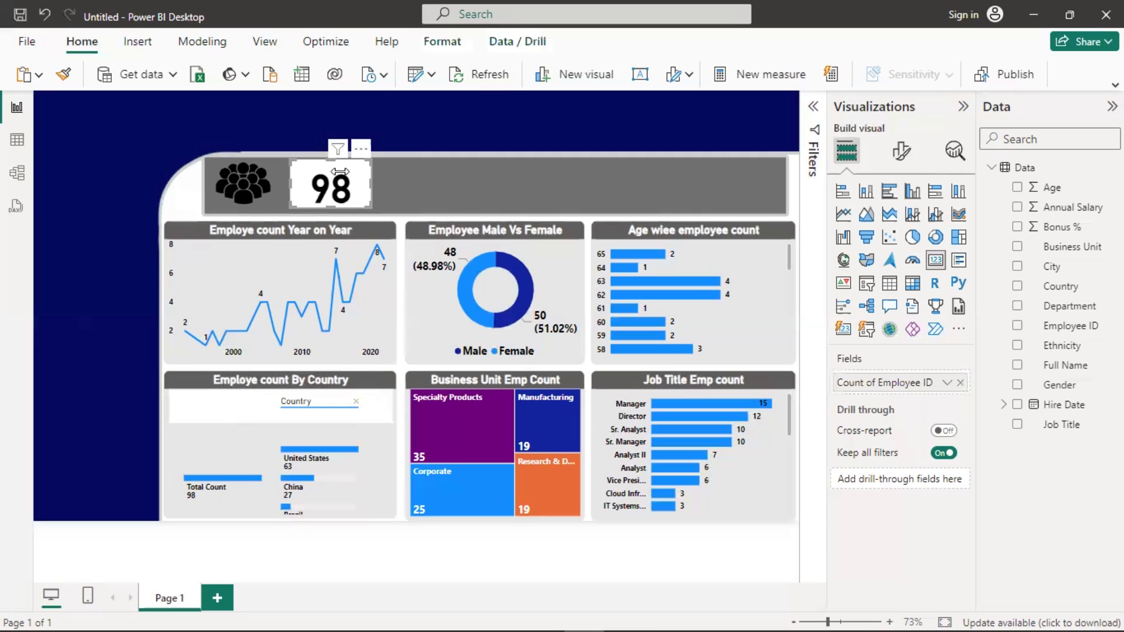
click(961, 382)
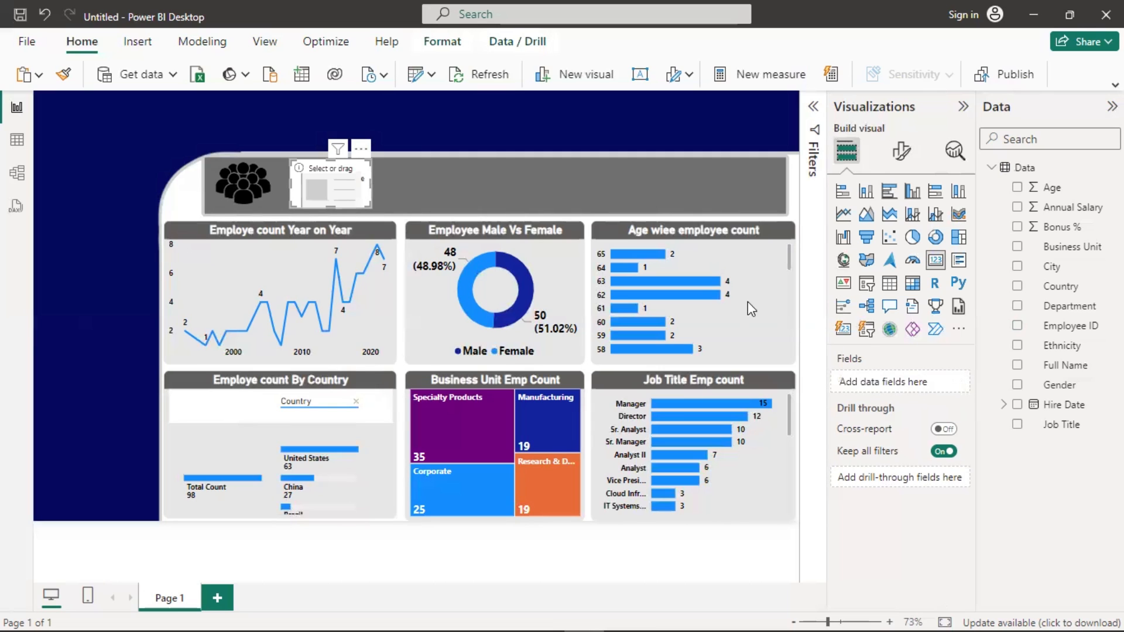
click(750, 77)
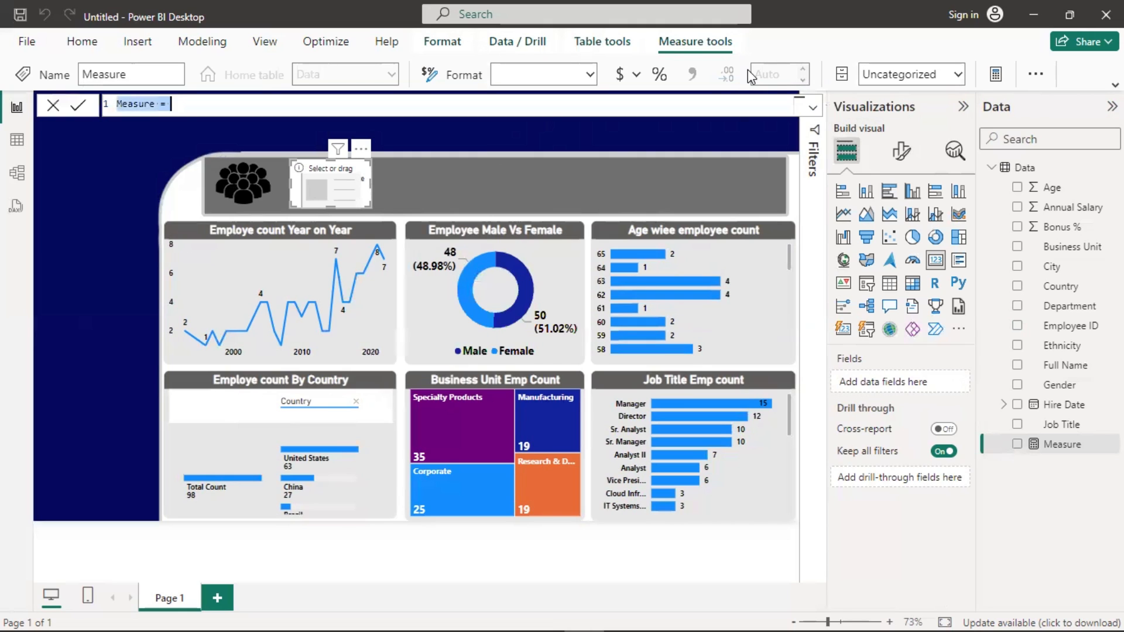
double_click(155, 104)
click(154, 104)
key(BackSpace)
key(BackSpace)
key(BackSpace)
key(BackSpace)
key(BackSpace)
key(BackSpace)
key(BackSpace)
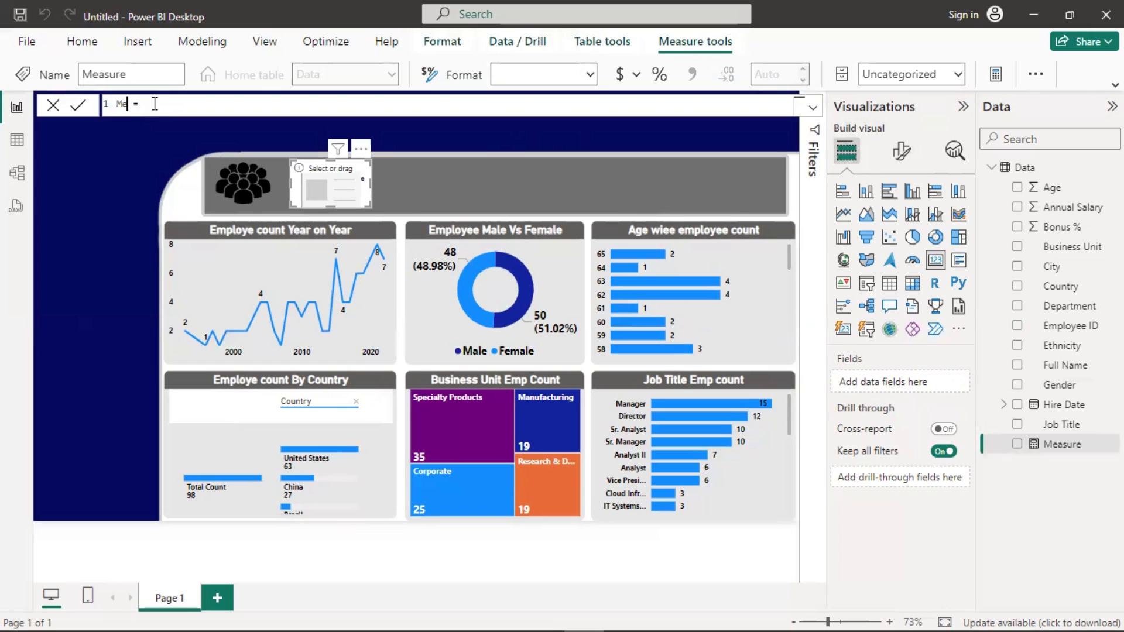
text(Total Emp Count)
- Define the Total Emp Count measure as COUNT(Data[Gender]) and use it as the header card's field
click(224, 103)
text(cou)
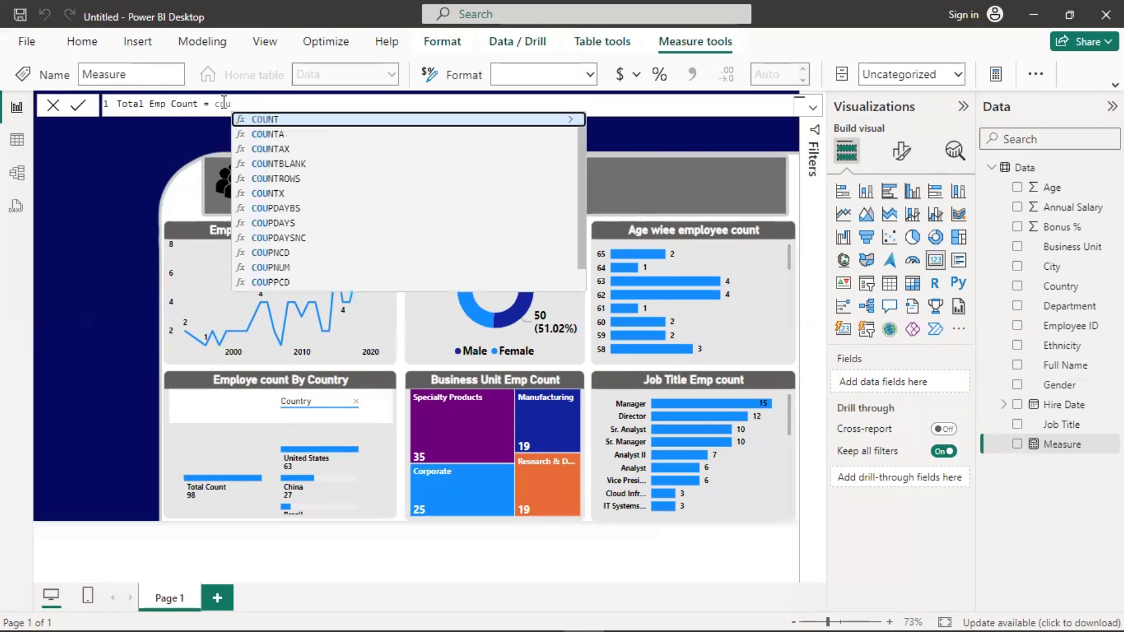
click(275, 119)
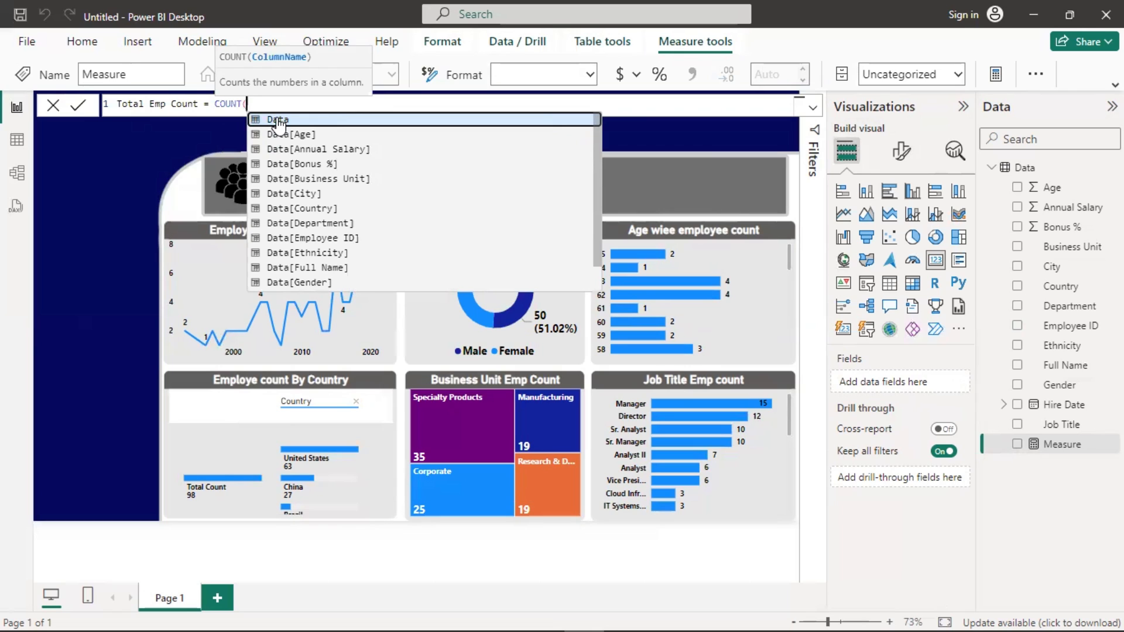
key(Down)
key(Down)
key(Down)
key(Down)
key(Down)
key(Down)
key(Down)
key(Down)
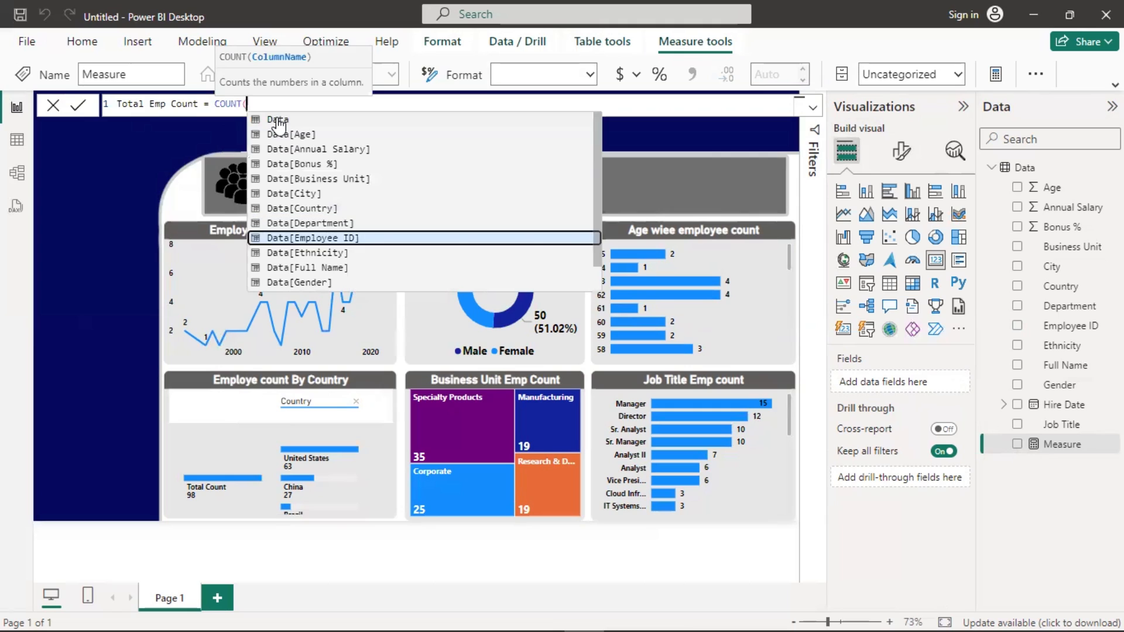
key(Down)
key(Down)
key(Down)
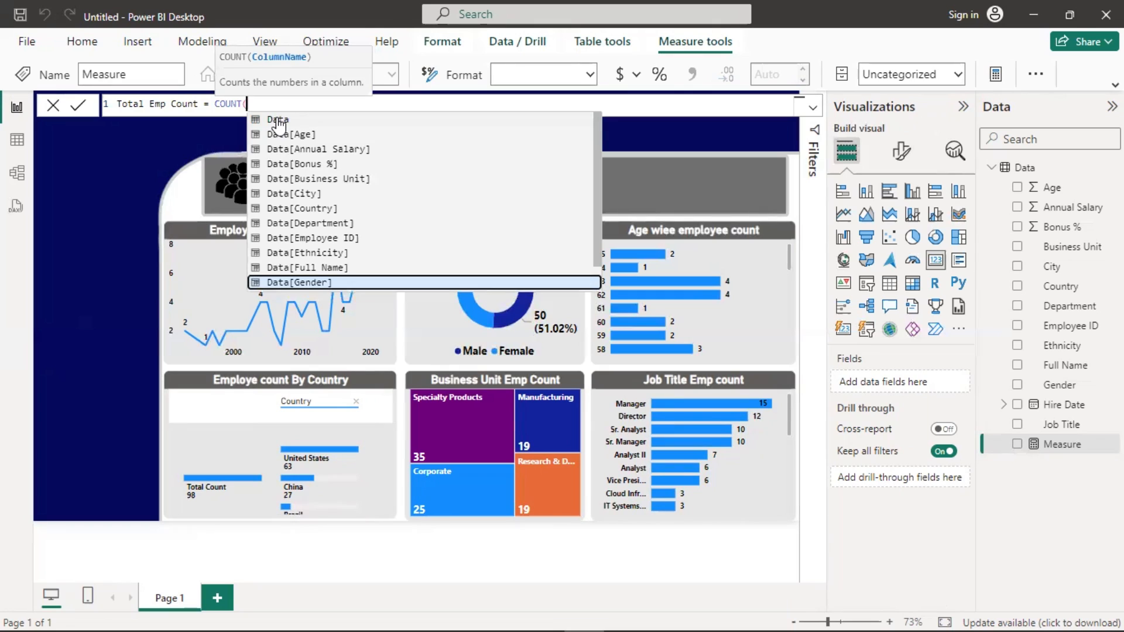
key(Tab)
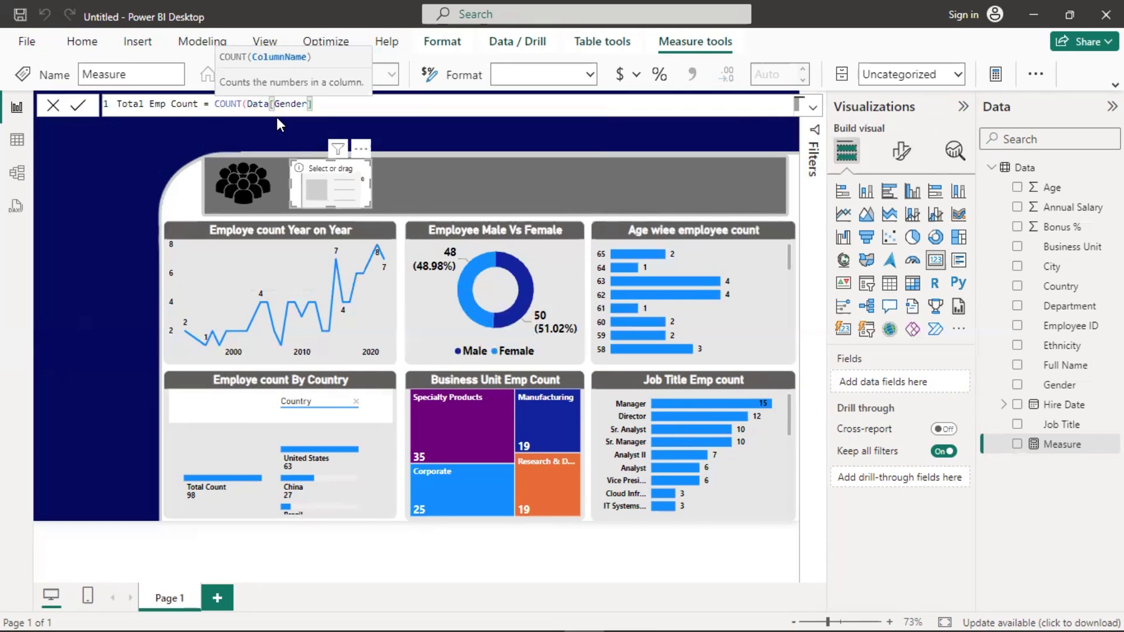
text())
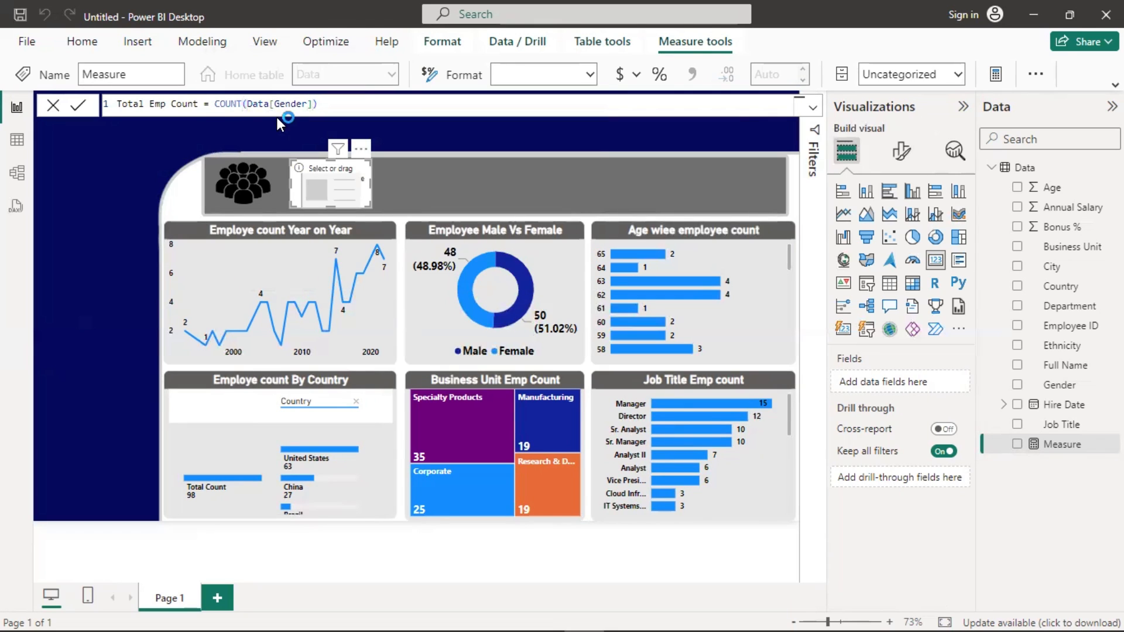
key(Return)
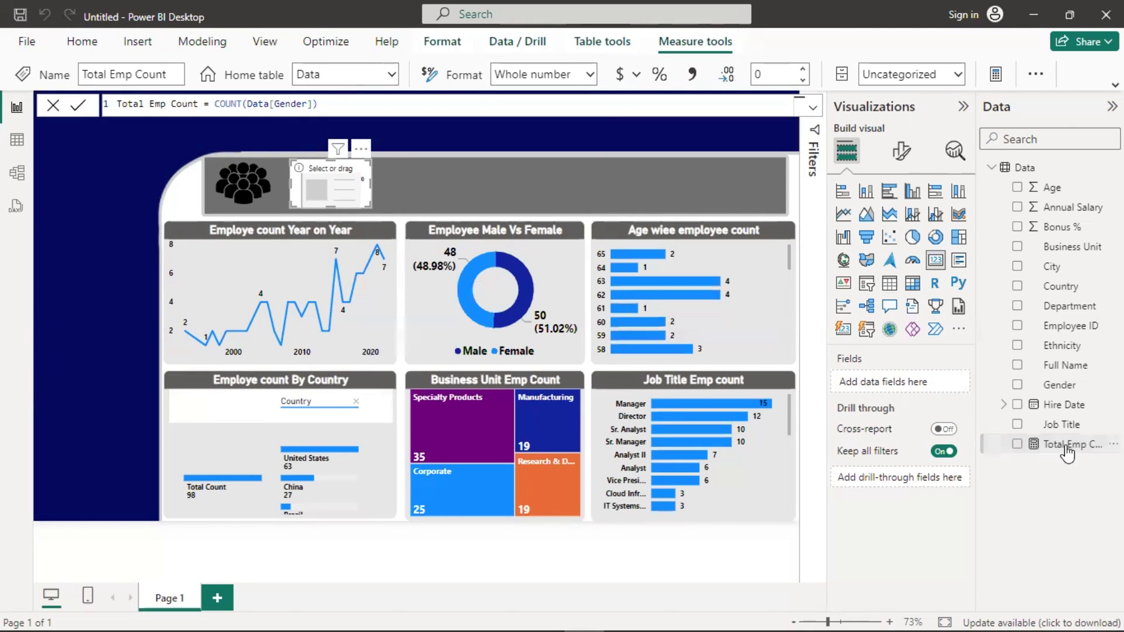
drag(1049, 452, 917, 395)
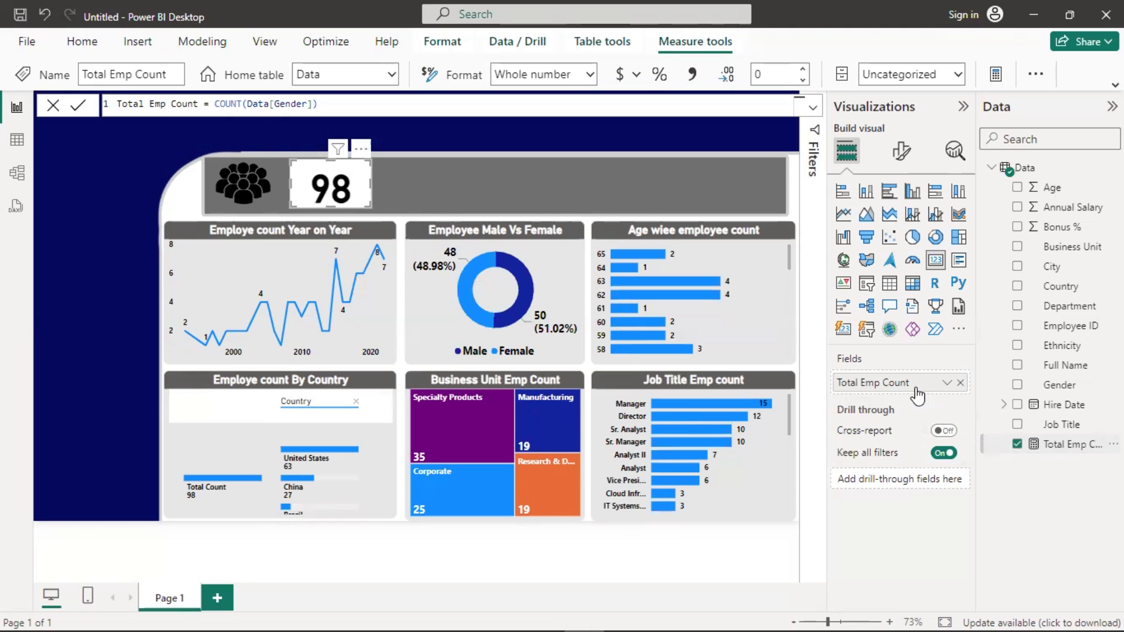
click(632, 130)
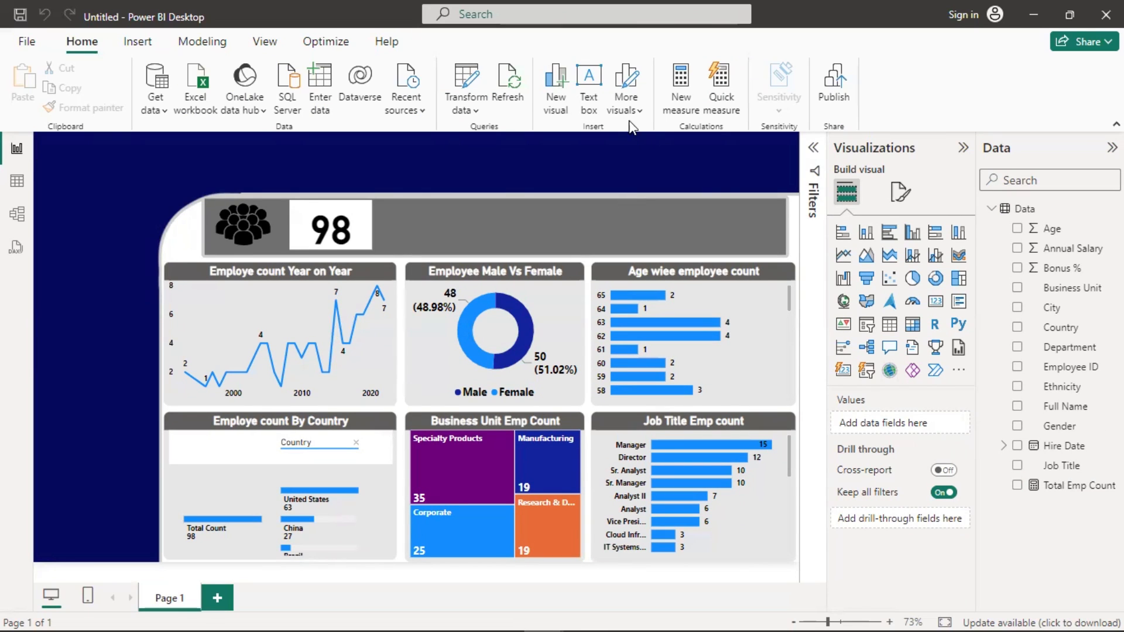
- Insert a rounded rectangle, shrink it to fit the header bar and place it above the Age wiee employee count chart
click(139, 42)
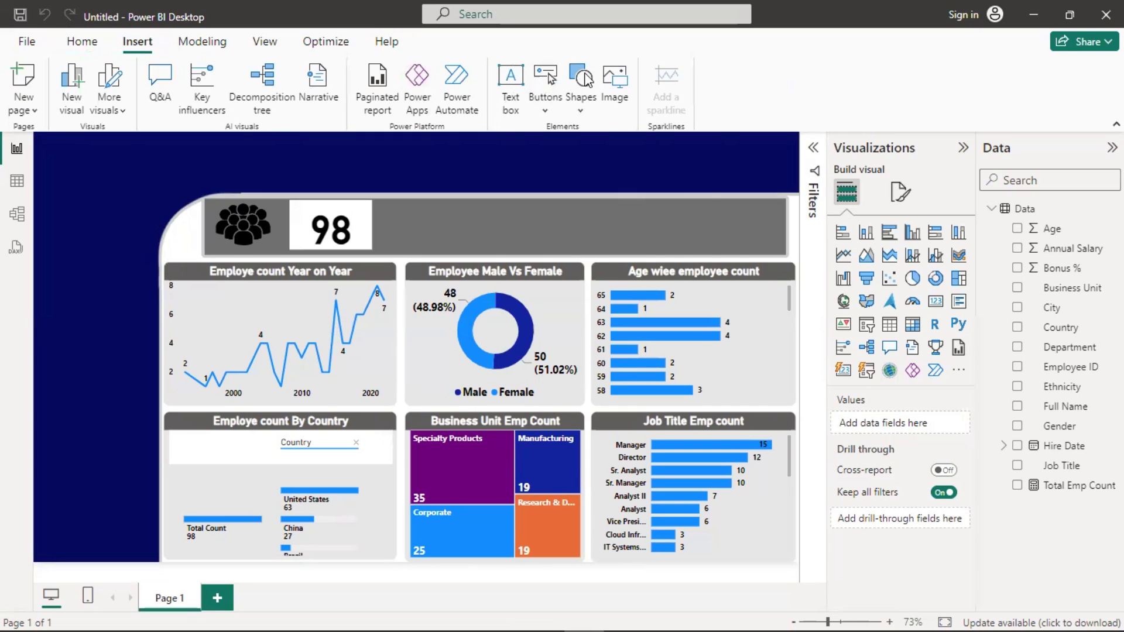
click(581, 88)
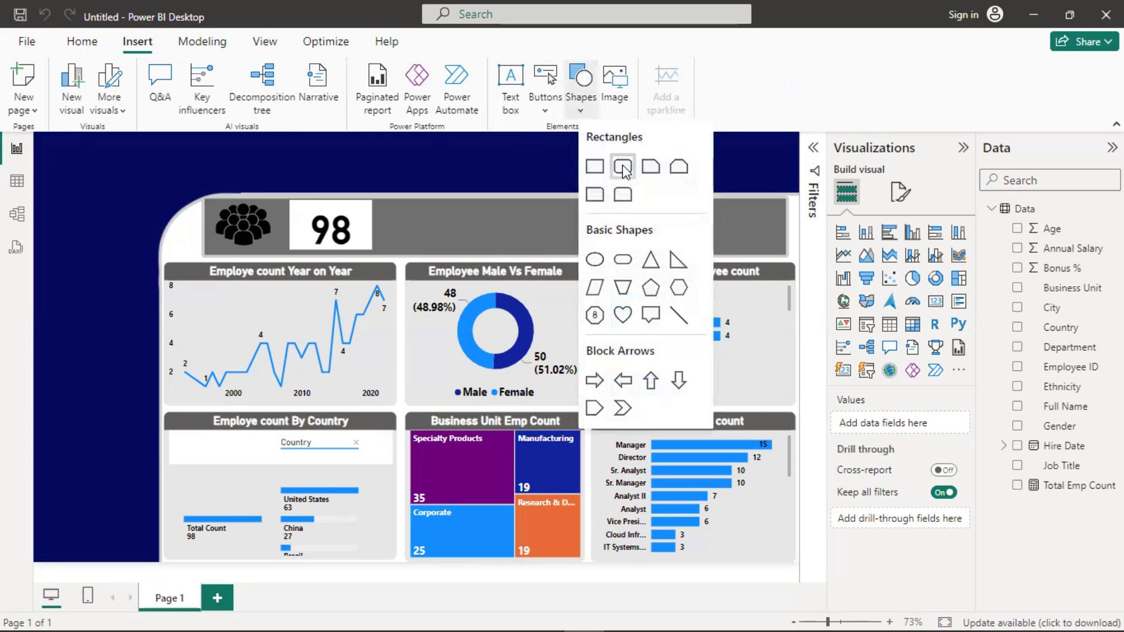
click(623, 167)
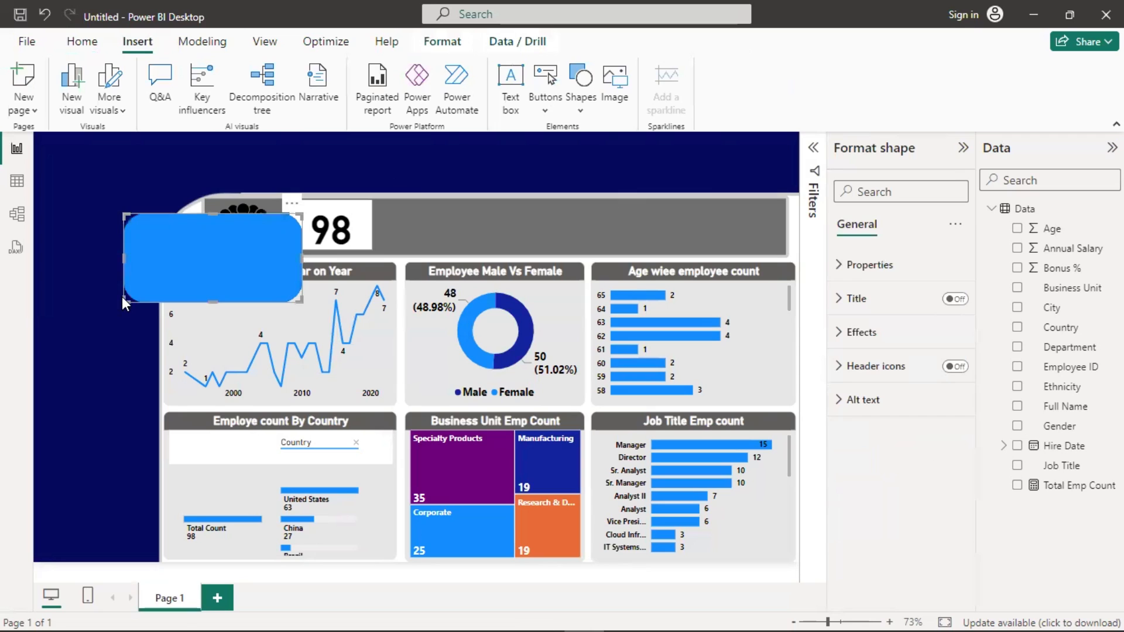
drag(125, 298, 595, 203)
drag(693, 250, 697, 250)
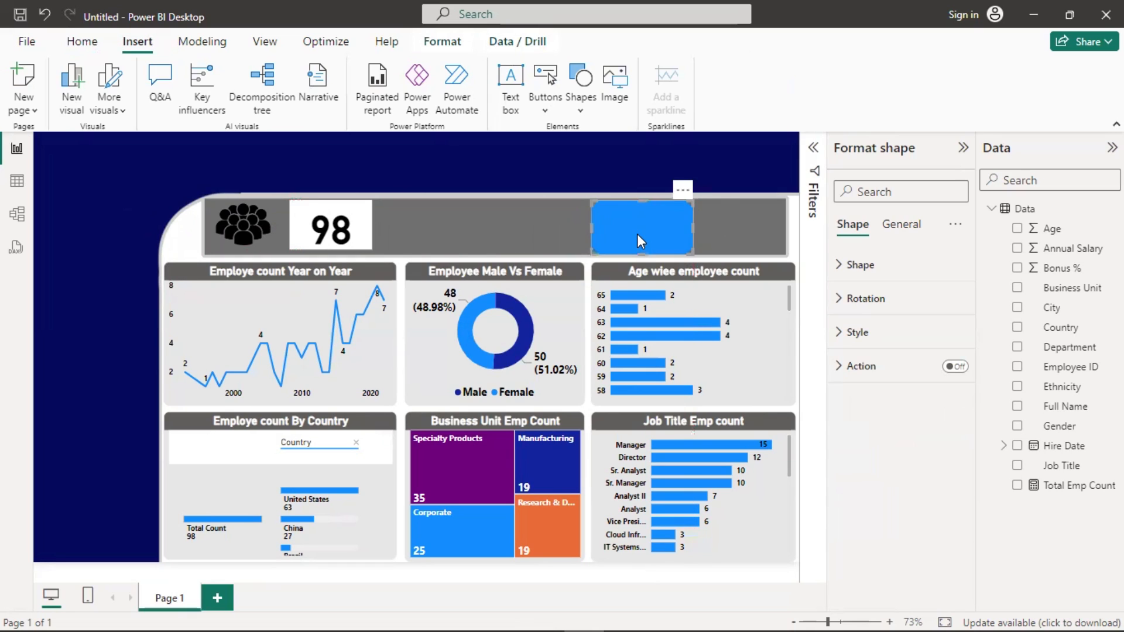
drag(637, 234, 647, 241)
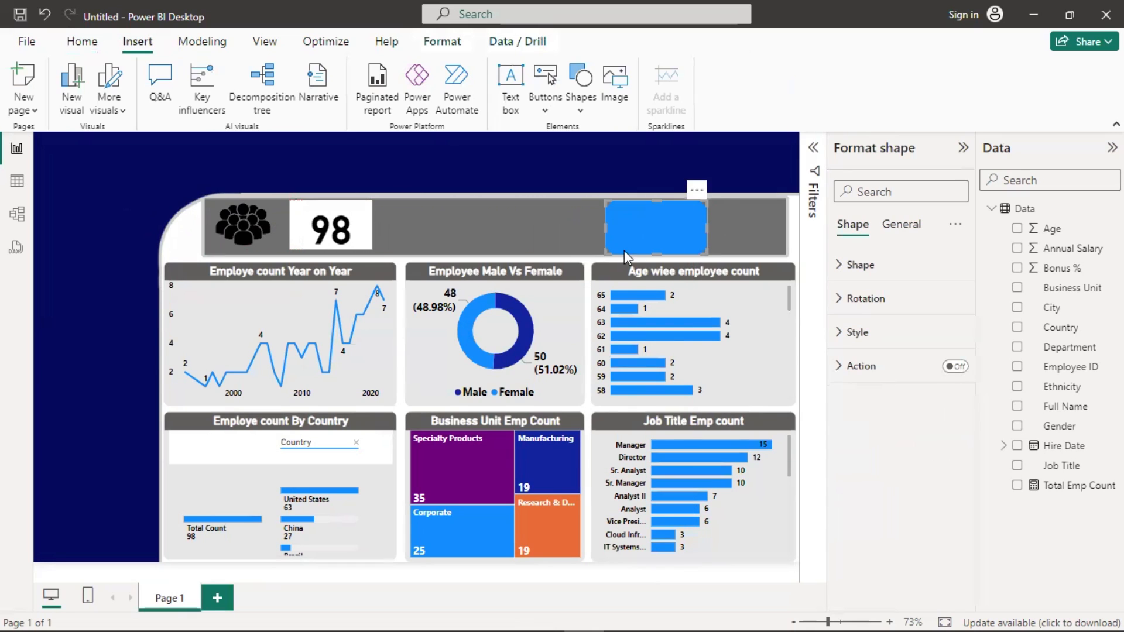
click(655, 254)
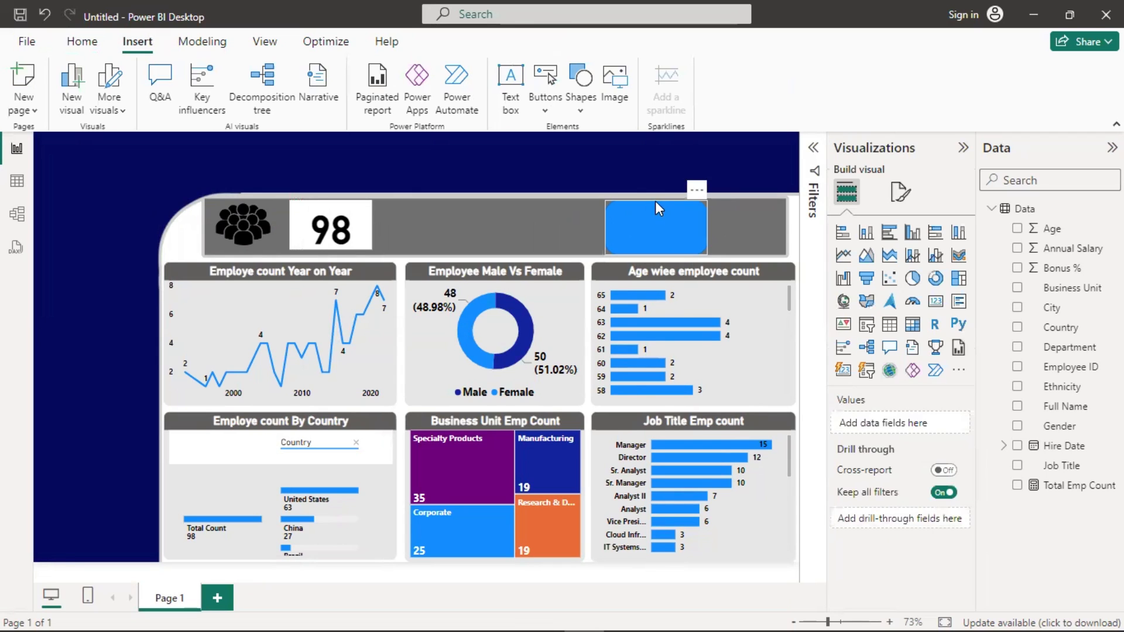
drag(655, 254, 657, 247)
drag(656, 202, 685, 217)
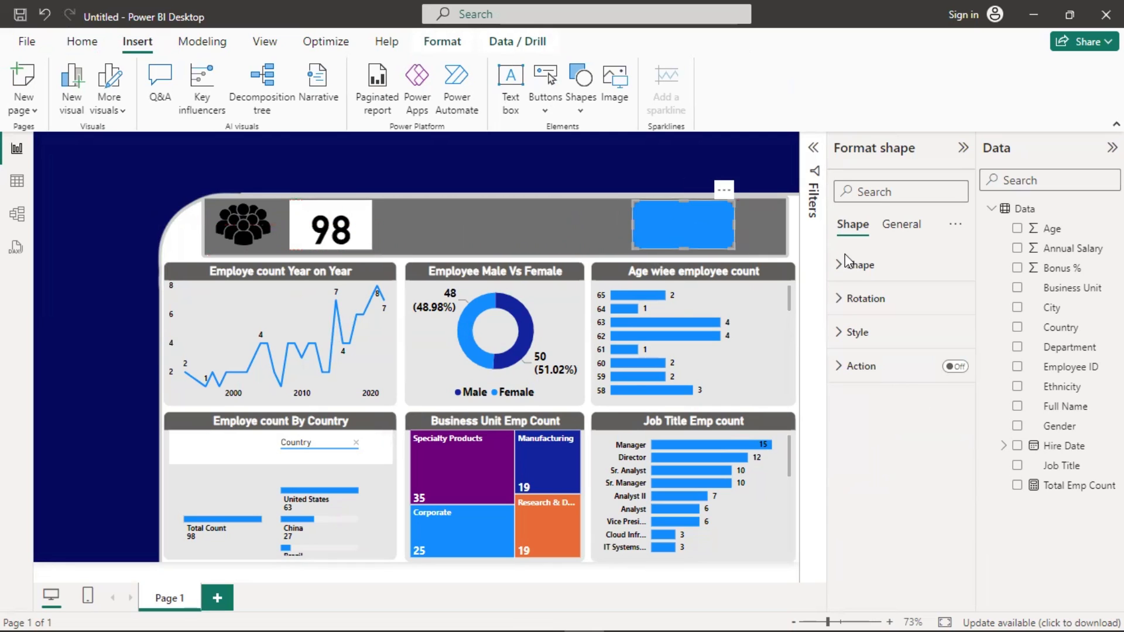
- Fill the rounded rectangle in the header bar with white
click(847, 334)
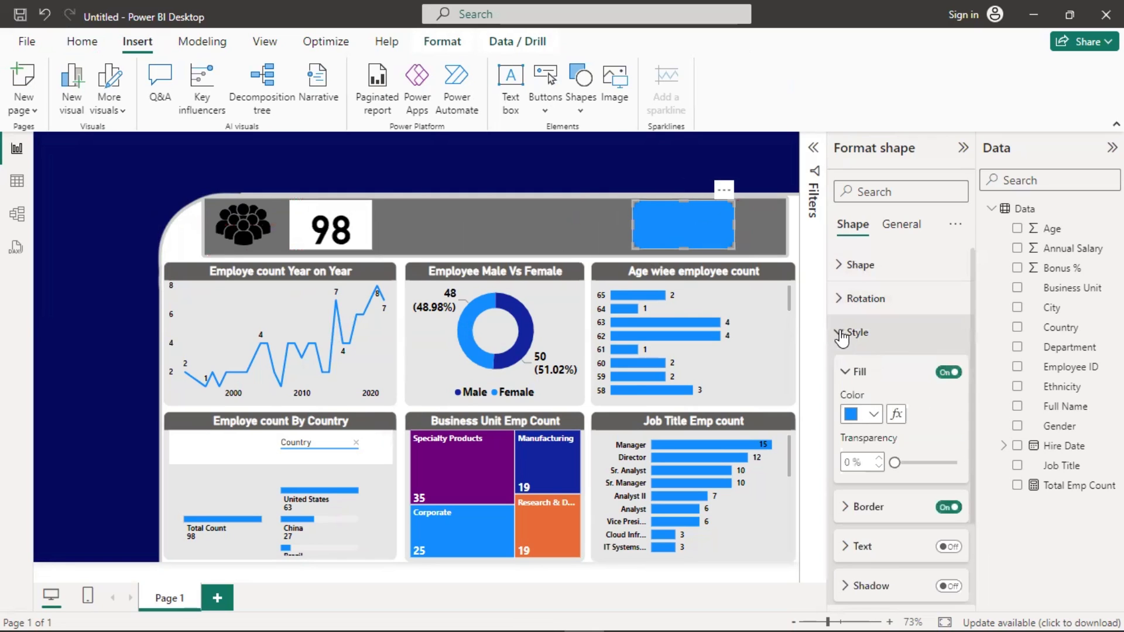
click(853, 417)
click(861, 151)
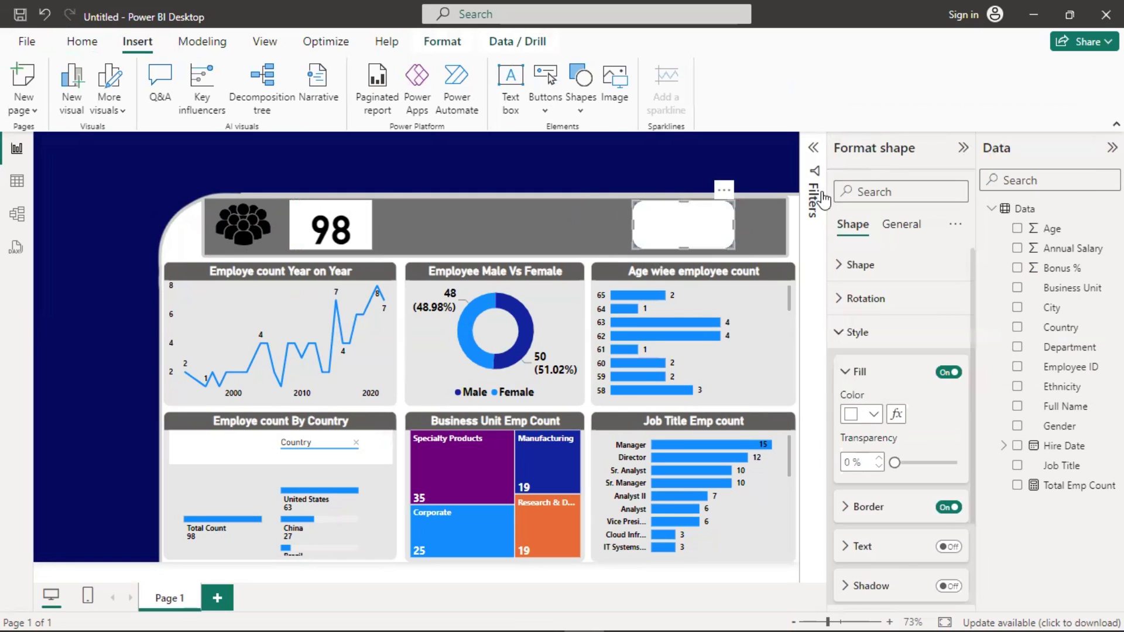
click(634, 232)
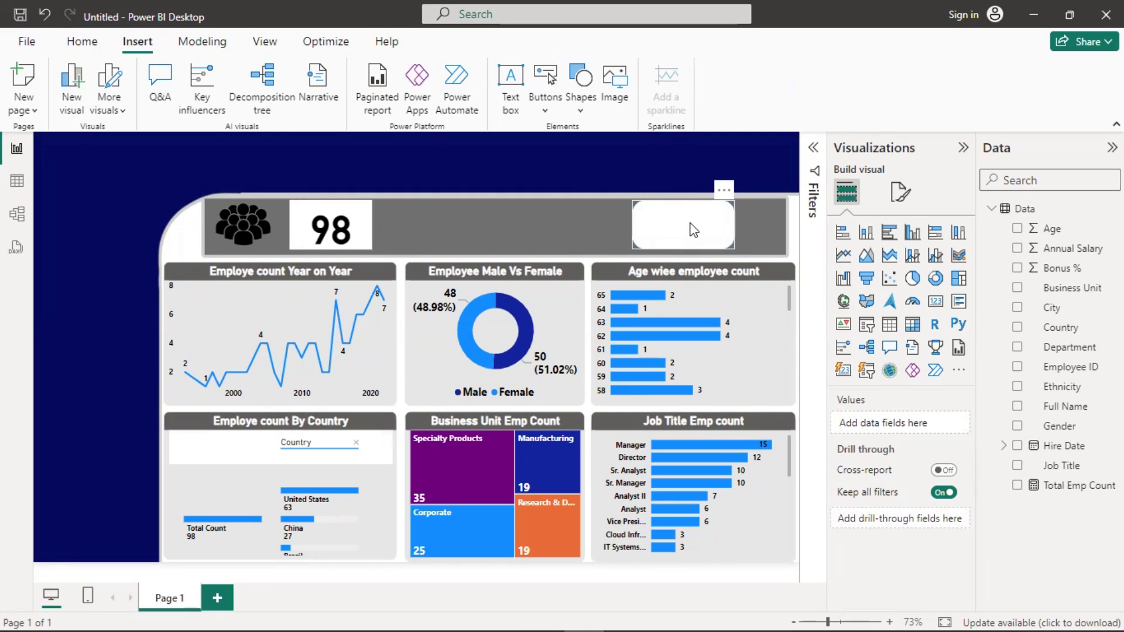
- Insert the image employees.png, reduce it to the rounded rectangle's size and place it over that shape
click(613, 80)
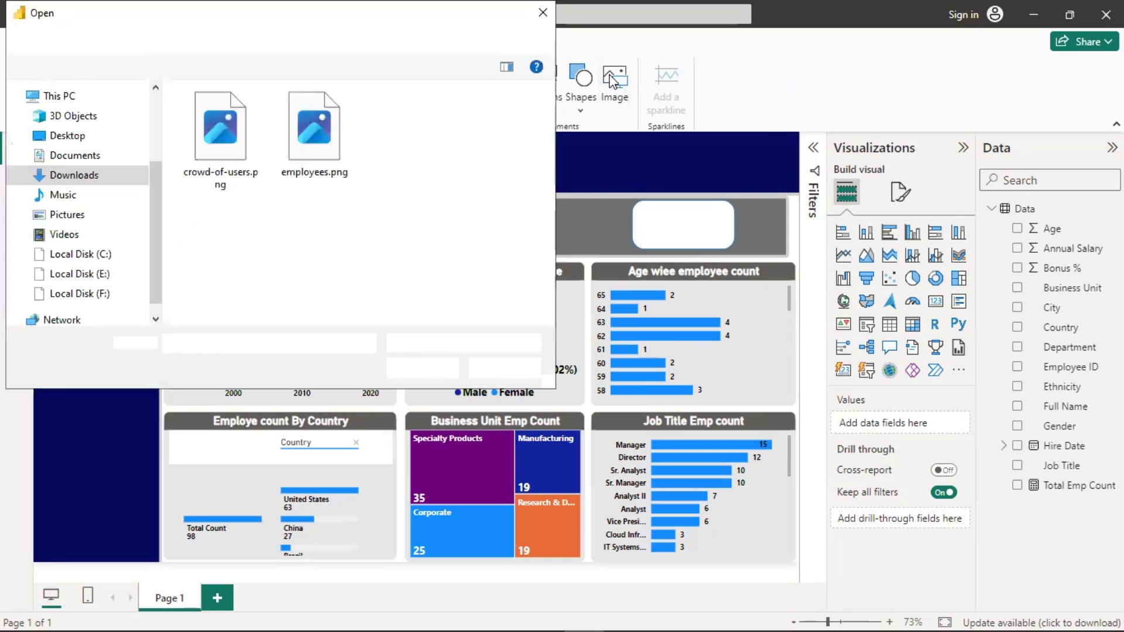
click(314, 126)
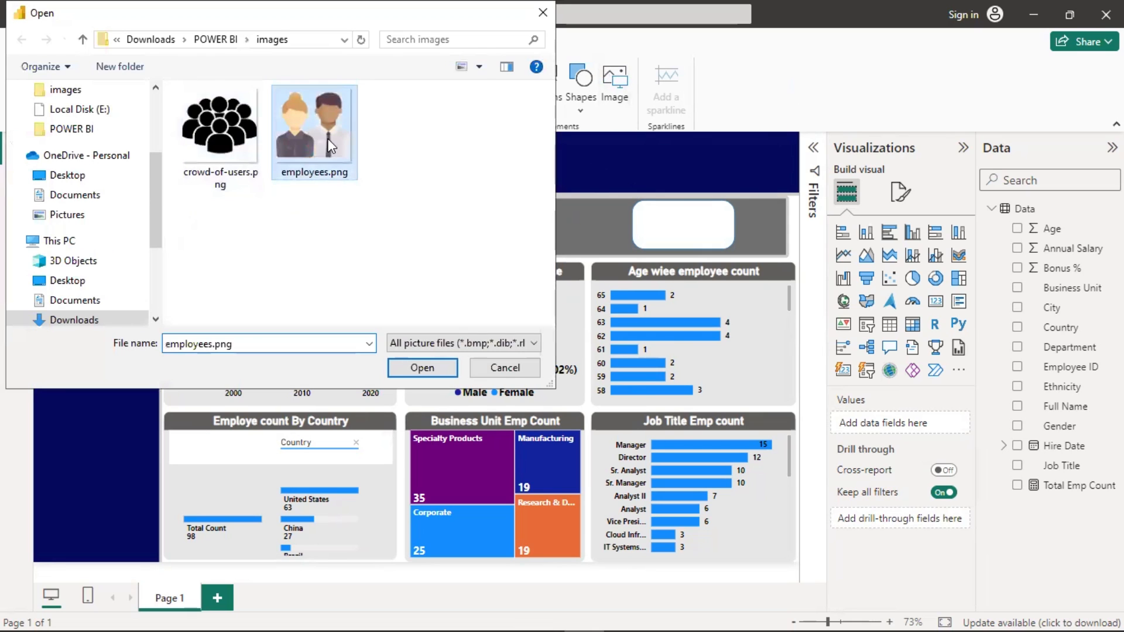
click(428, 369)
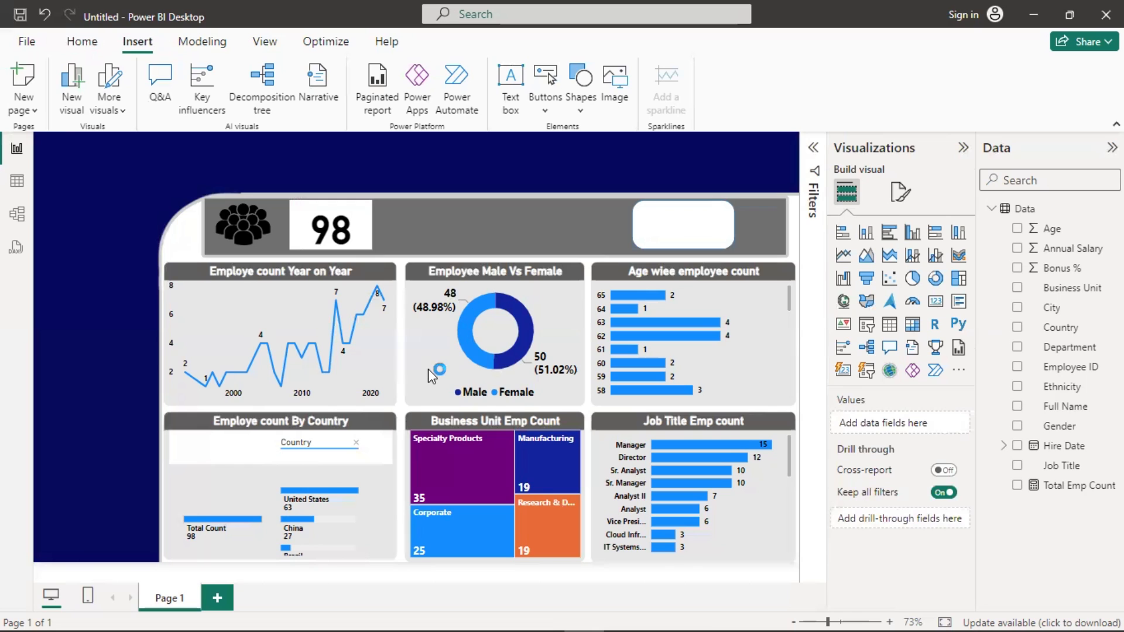
drag(128, 283, 690, 229)
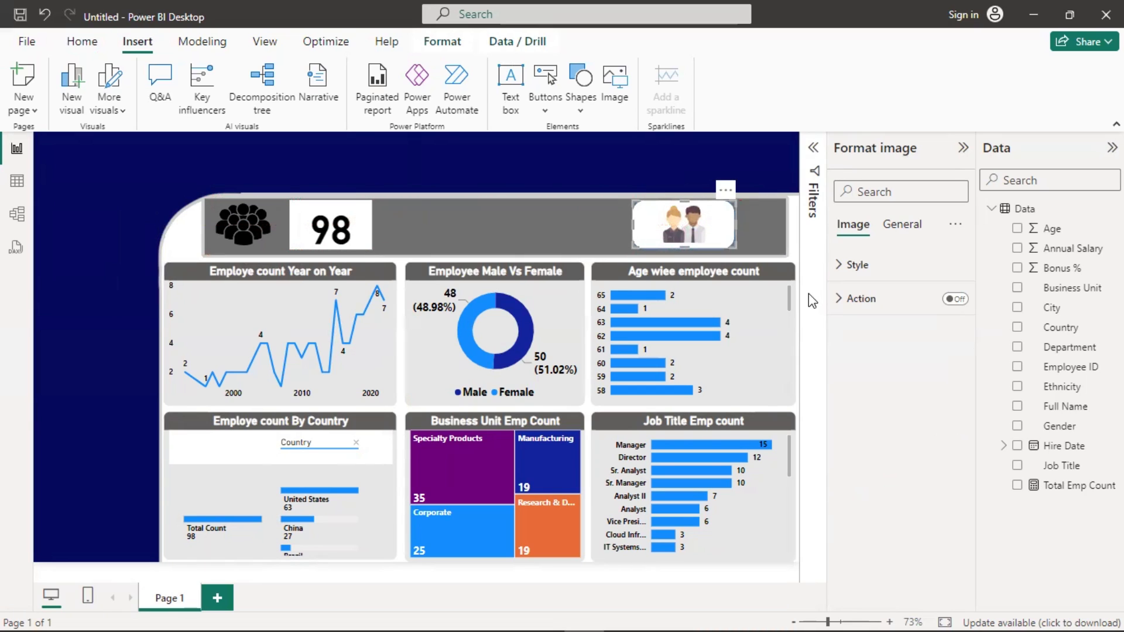
- Move the employees image aside, change the rounded rectangle's fill to light gray and put the image back over it
click(711, 218)
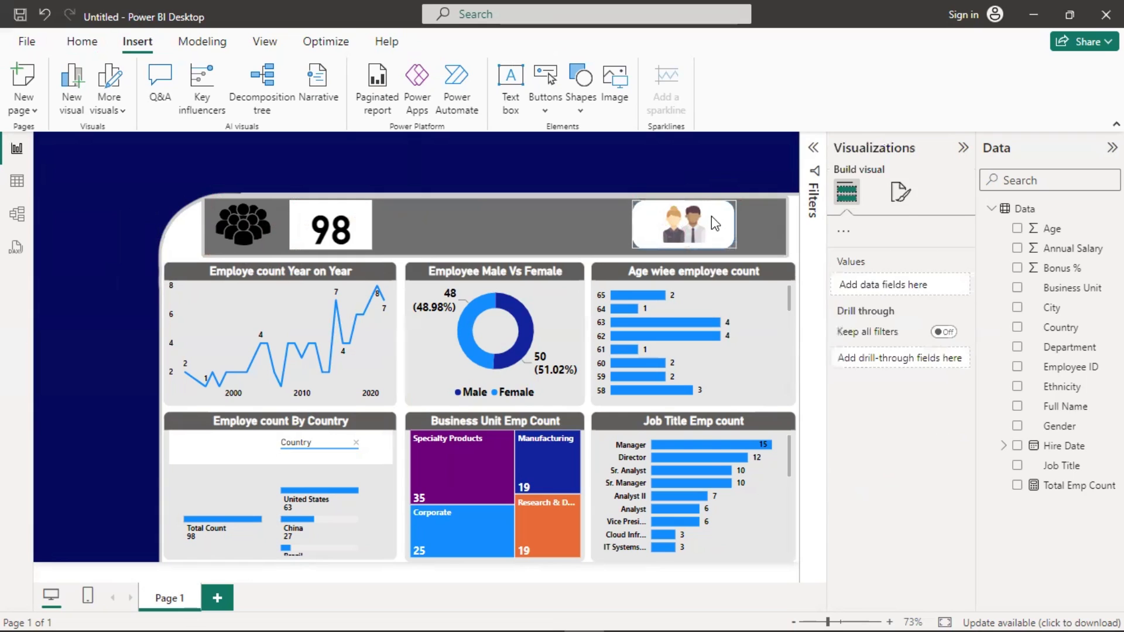
click(716, 223)
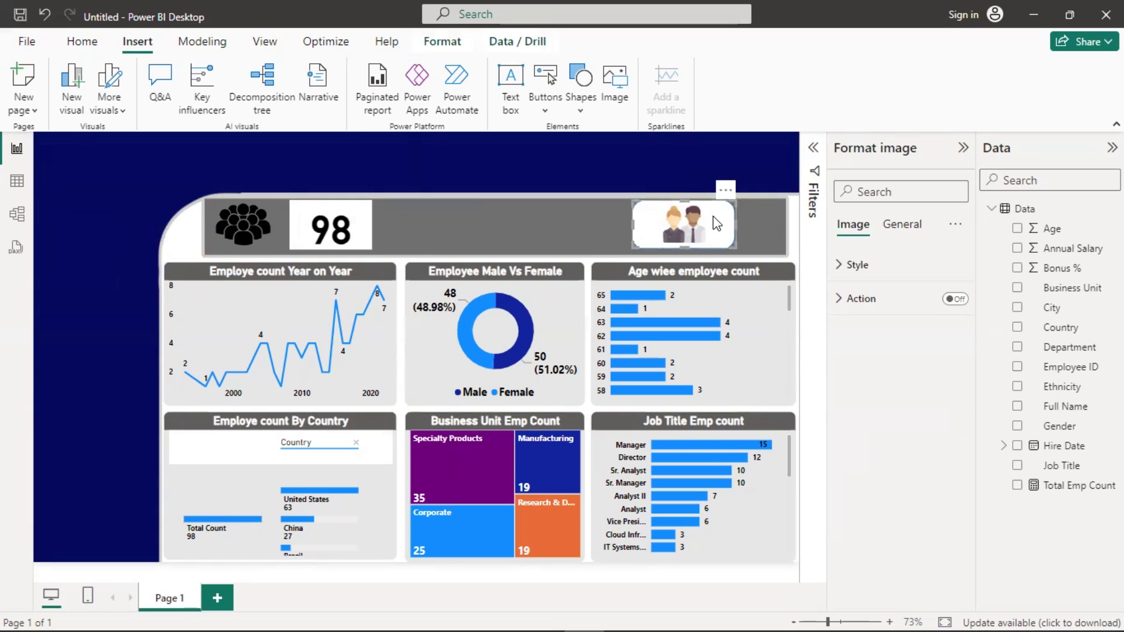
drag(702, 220, 660, 228)
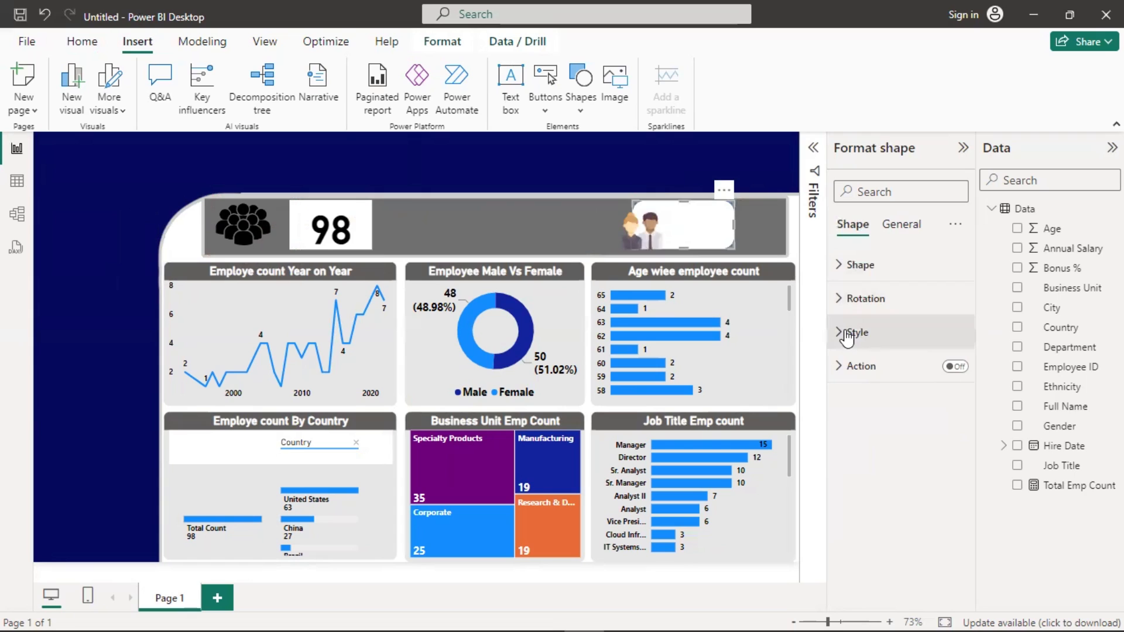
click(856, 333)
click(852, 414)
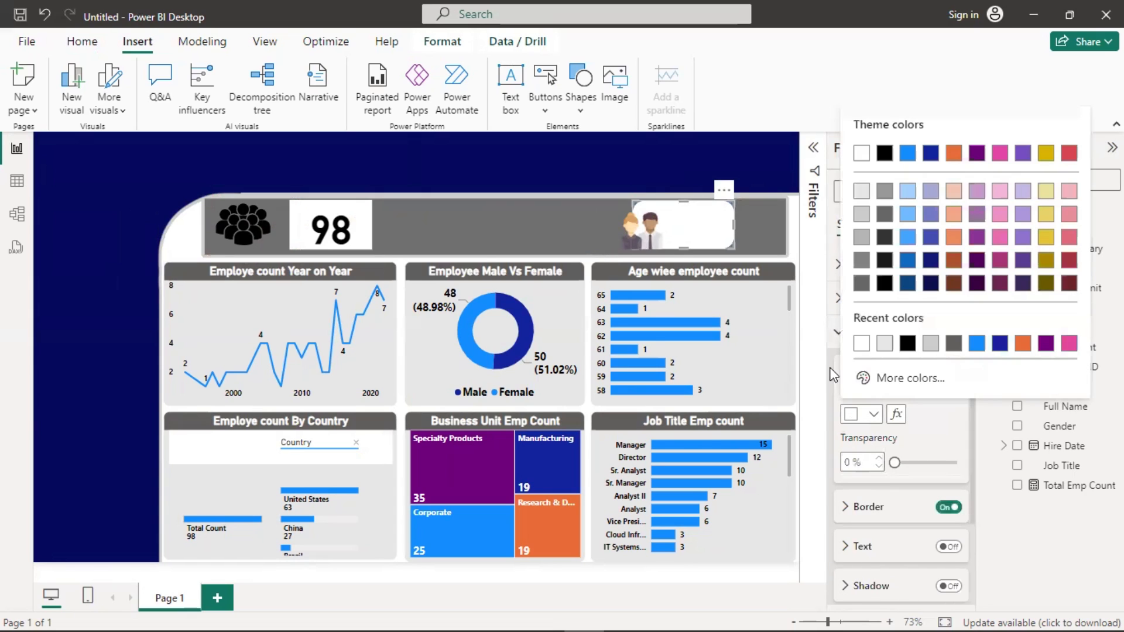
click(861, 191)
drag(629, 233, 674, 224)
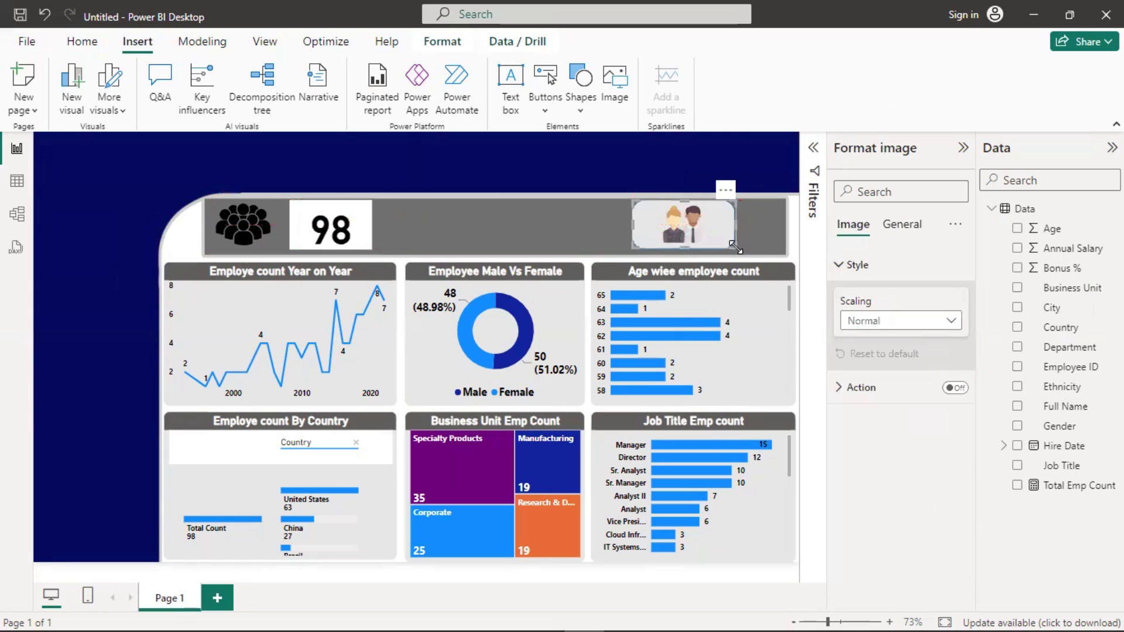
- Enlarge the employees image slightly beyond the rounded rectangle's edges, then deselect it
drag(737, 247, 743, 200)
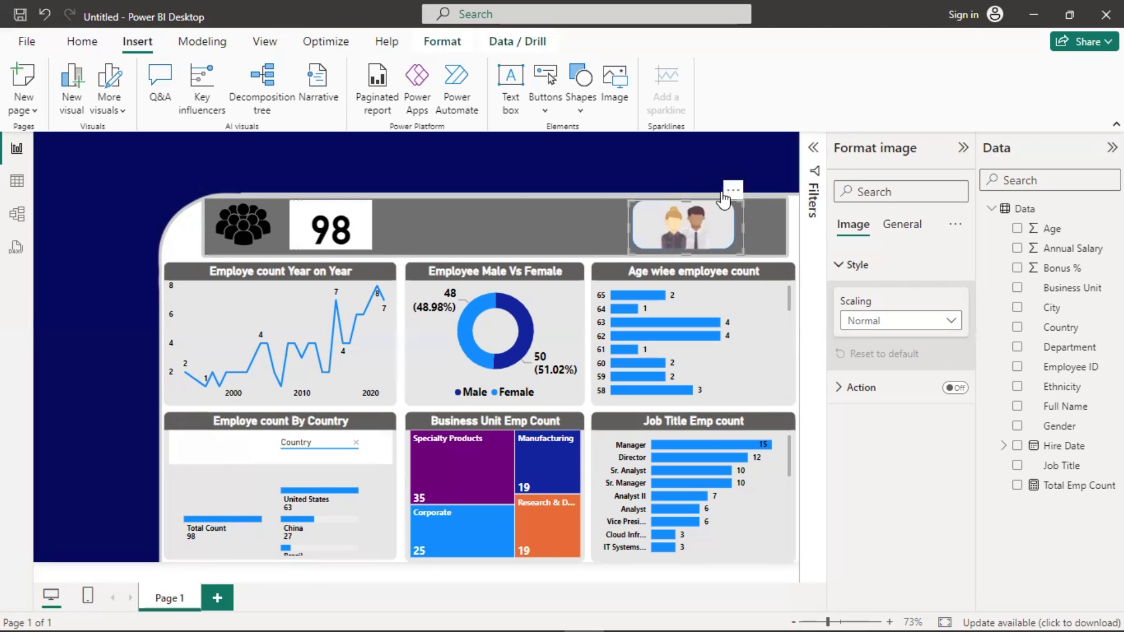
click(728, 158)
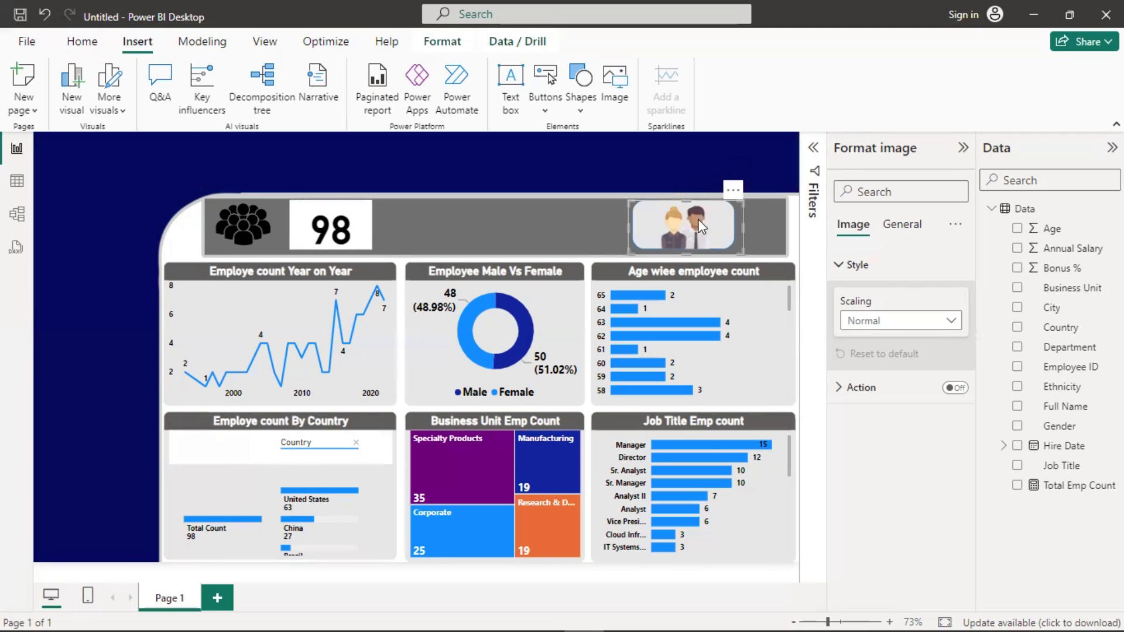
click(728, 216)
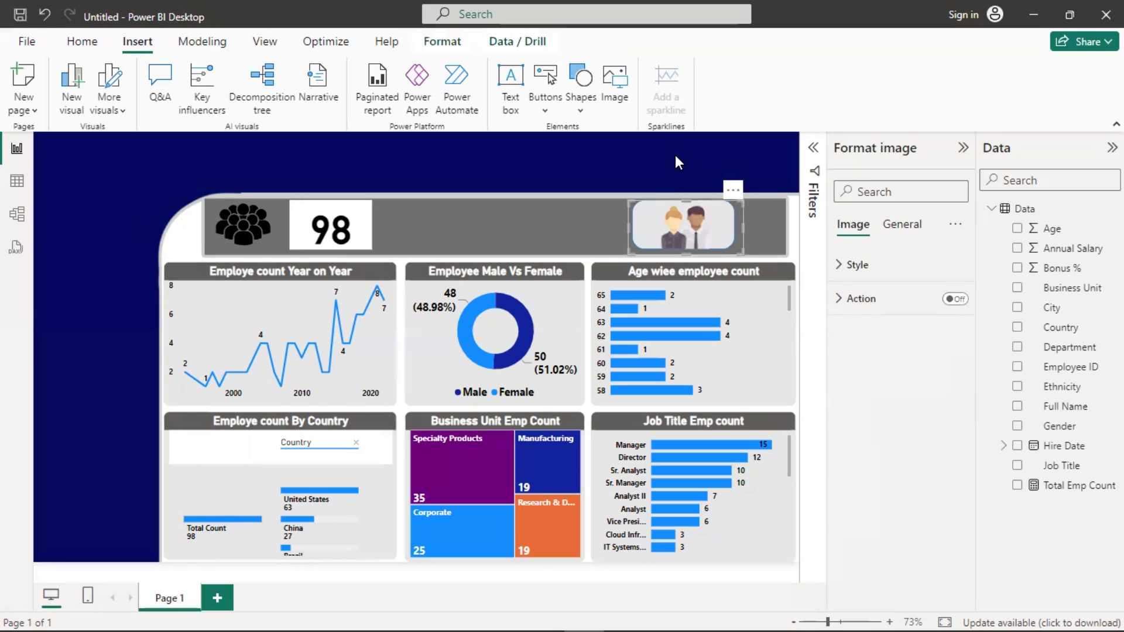
click(676, 156)
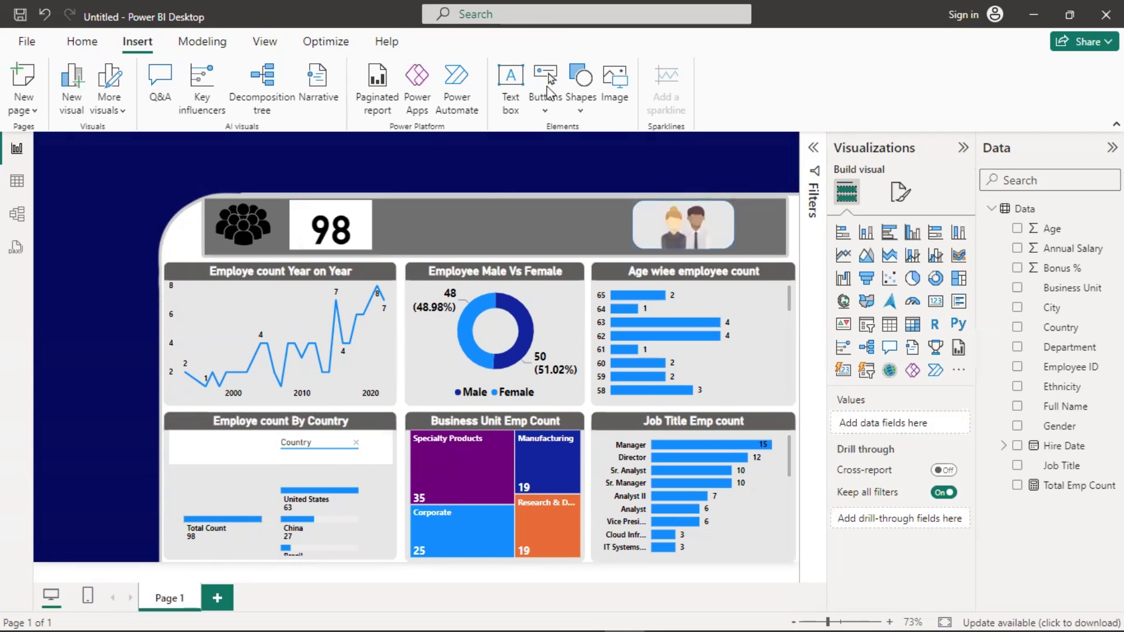
- Create a new measure in the Data table and name it Male Count in its formula
click(81, 43)
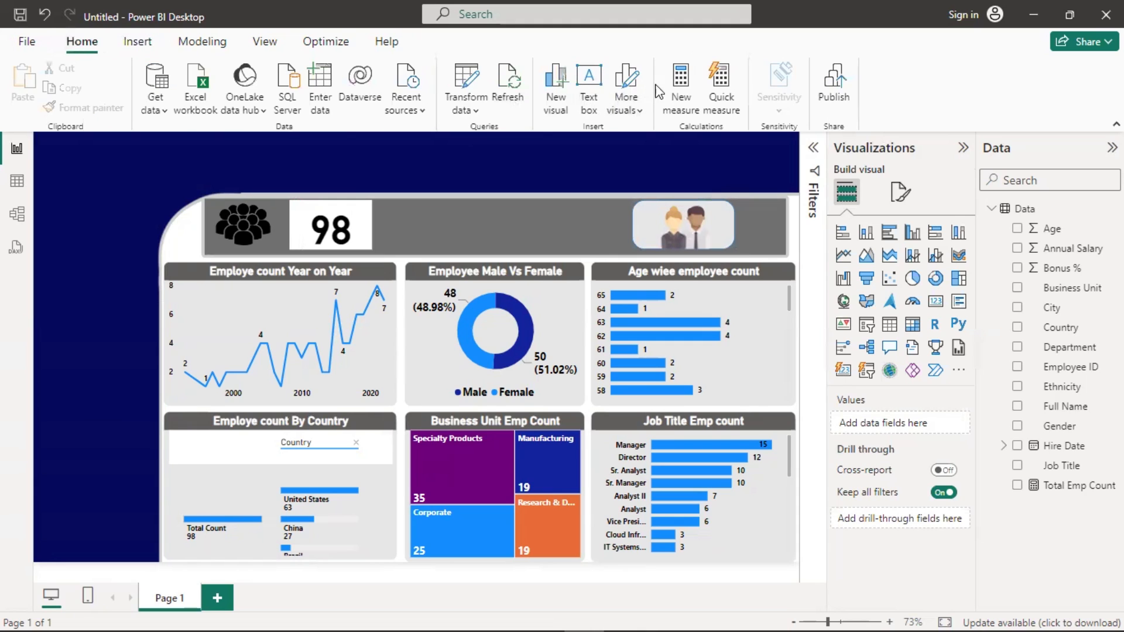
click(680, 95)
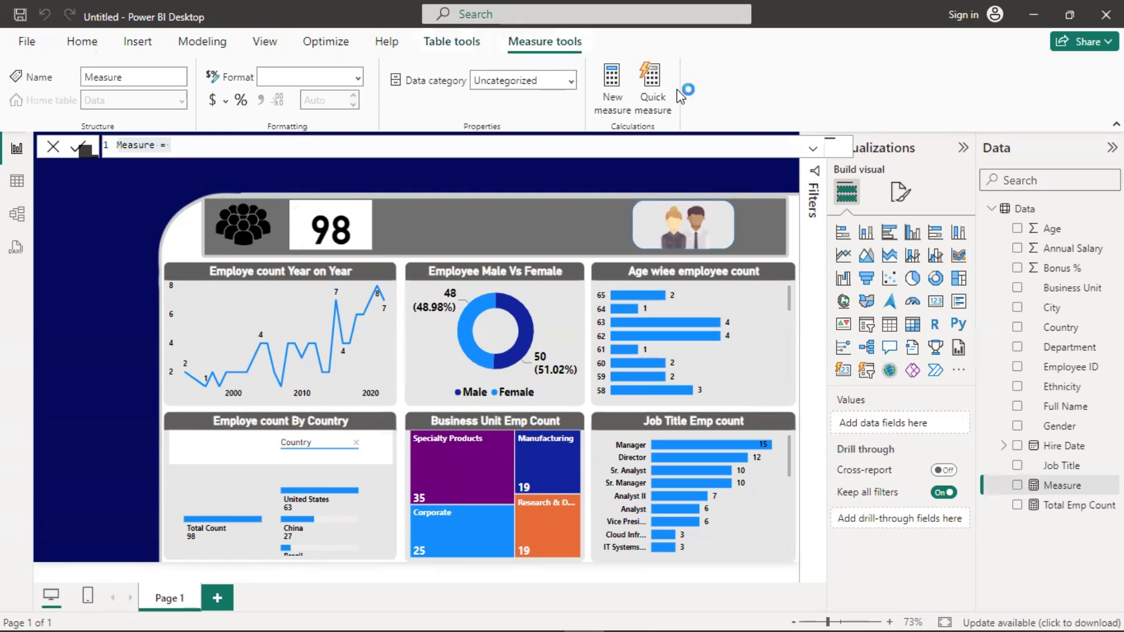
click(155, 145)
key(BackSpace)
key(BackSpace)
key(BackSpace)
key(BackSpace)
key(BackSpace)
key(BackSpace)
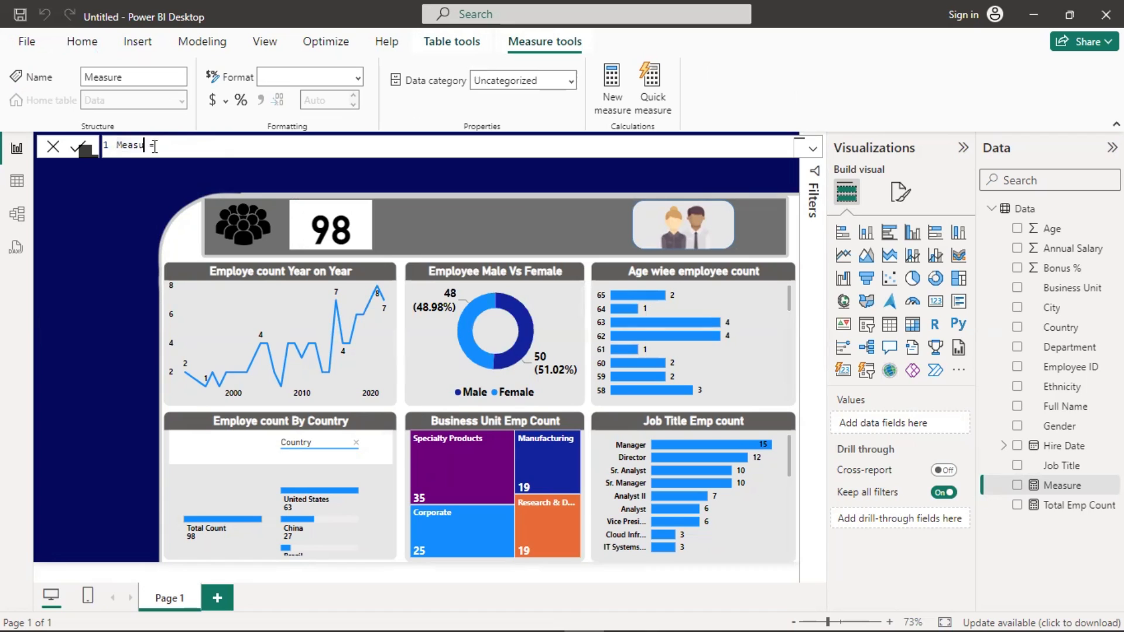
text(ale Count)
- Begin the Male Count formula with the COUNTAX function
click(211, 145)
text(co)
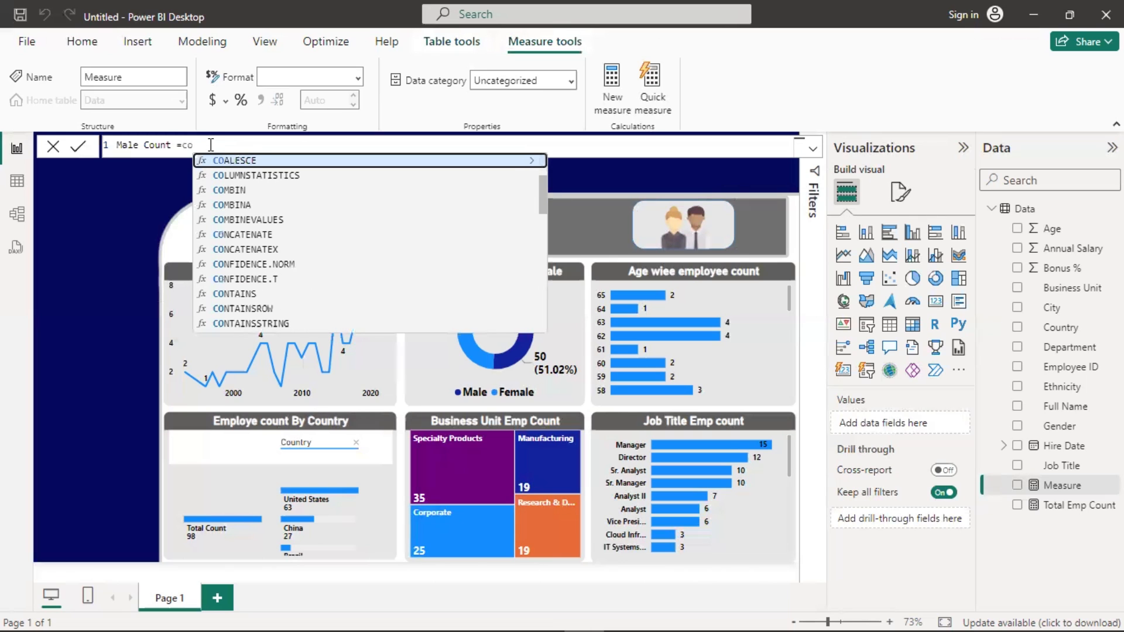
key(BackSpace)
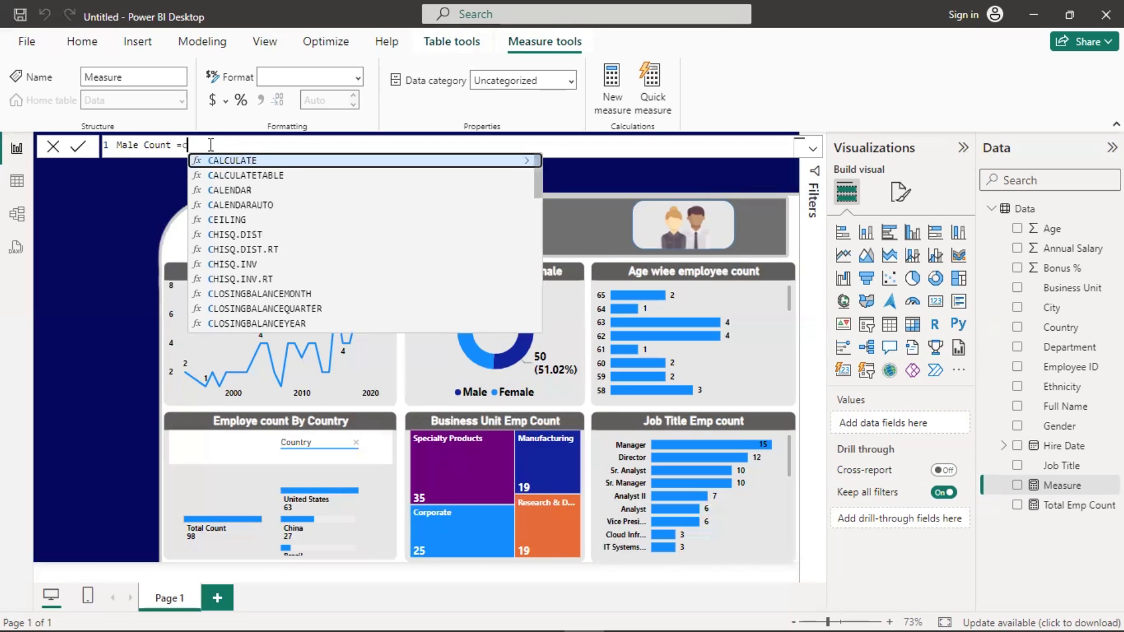
key(BackSpace)
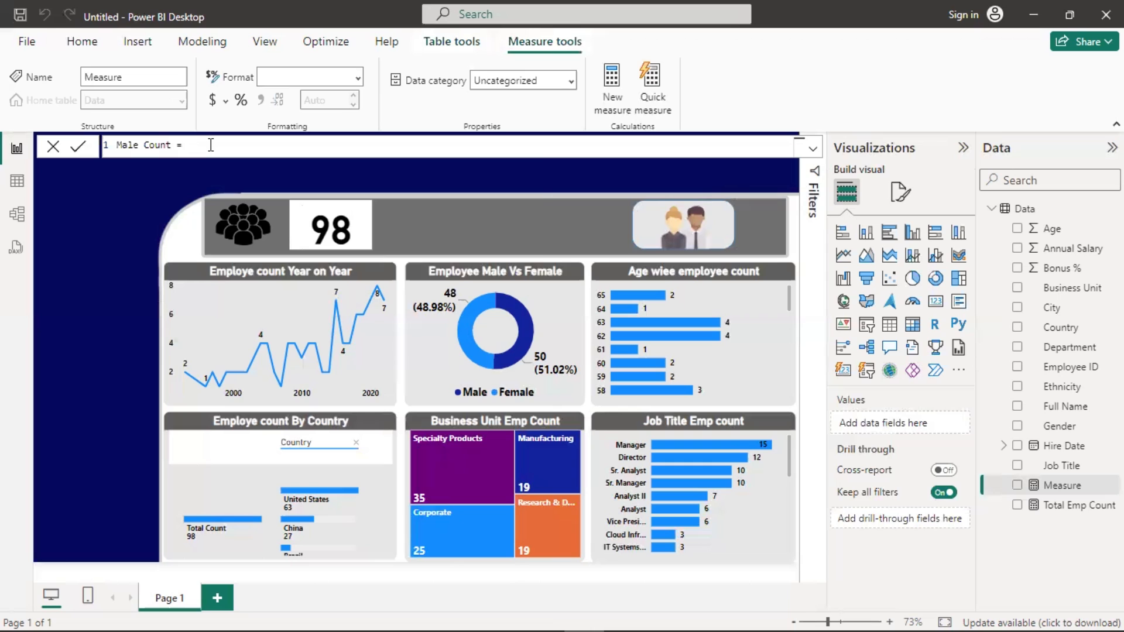
text(C)
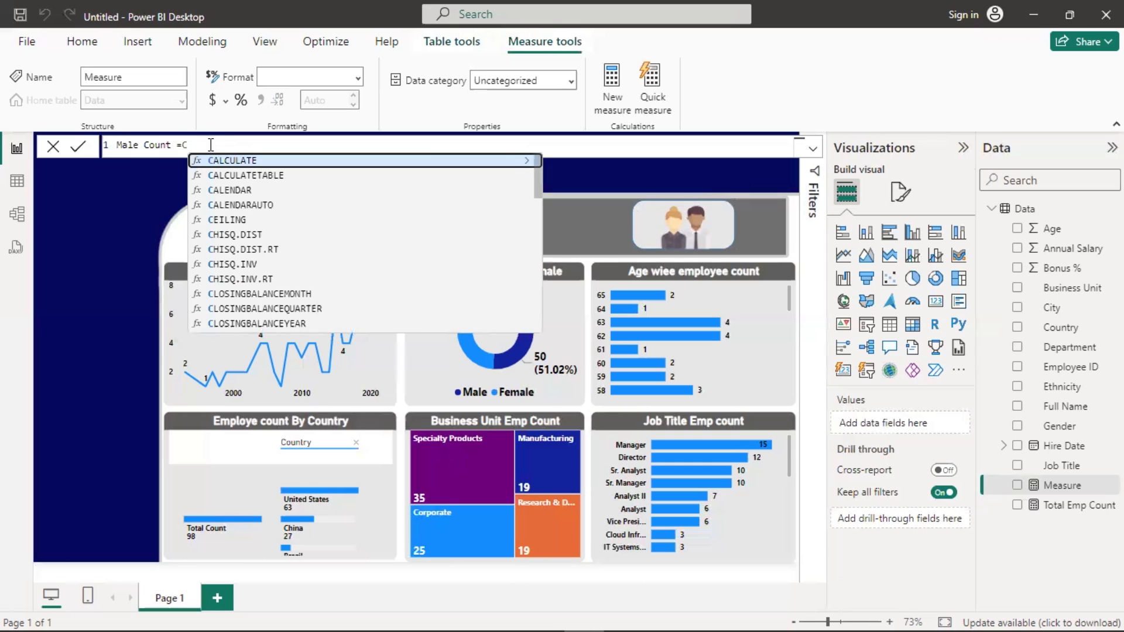
key(BackSpace)
text(coun)
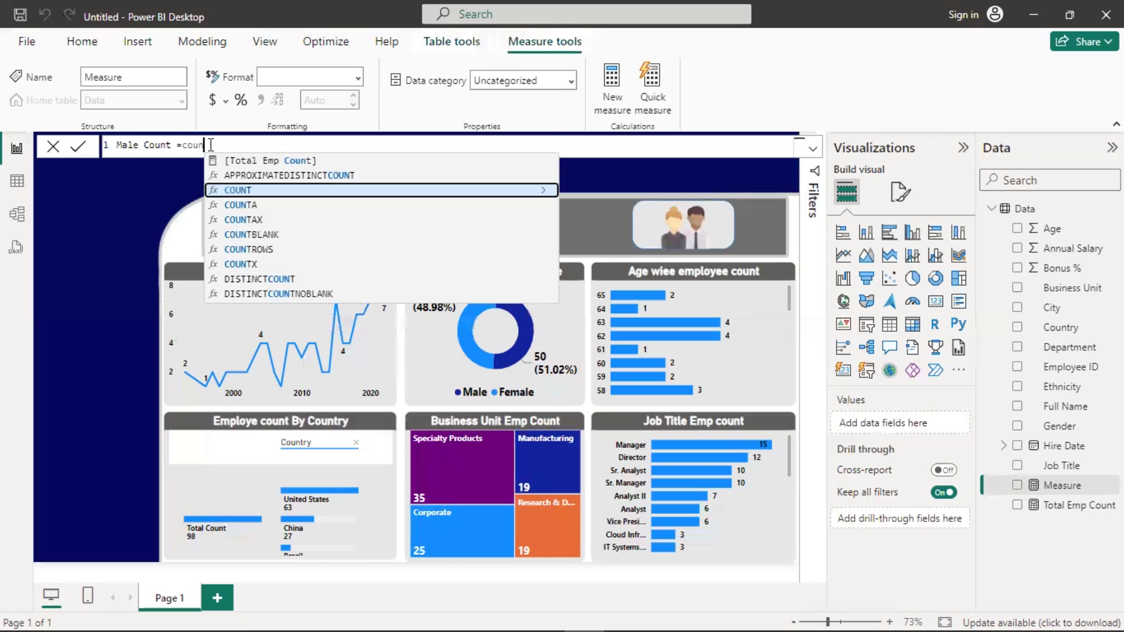
key(Down)
key(Down)
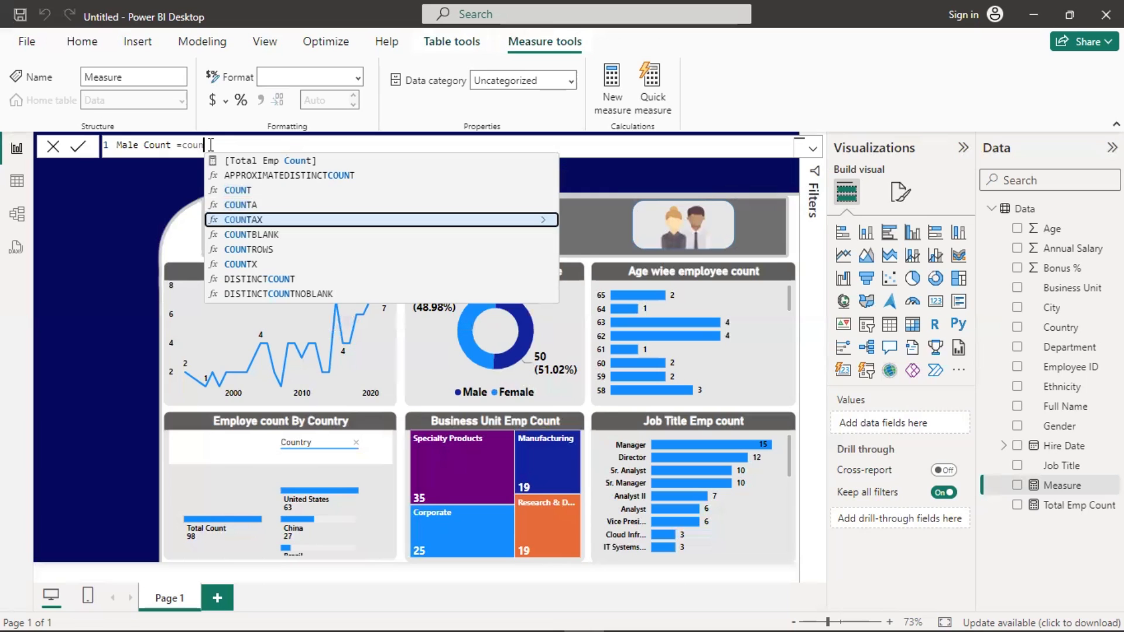
key(Tab)
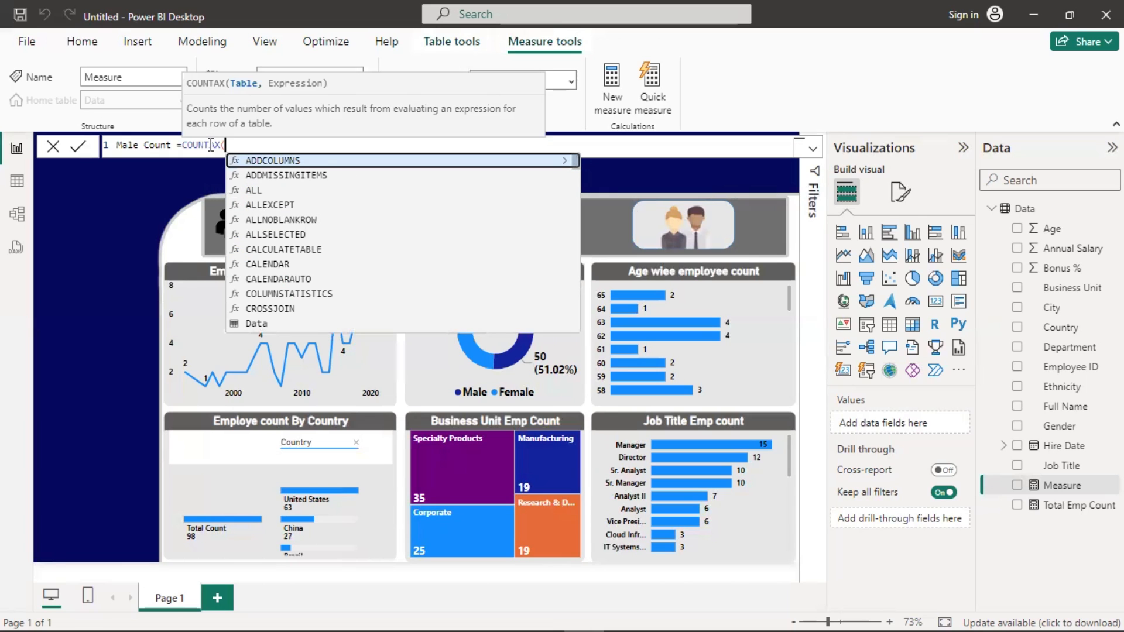
- Enter FILTER as COUNTAX's table argument, with the Data table and the Data[Gender] column inside it
text(fi)
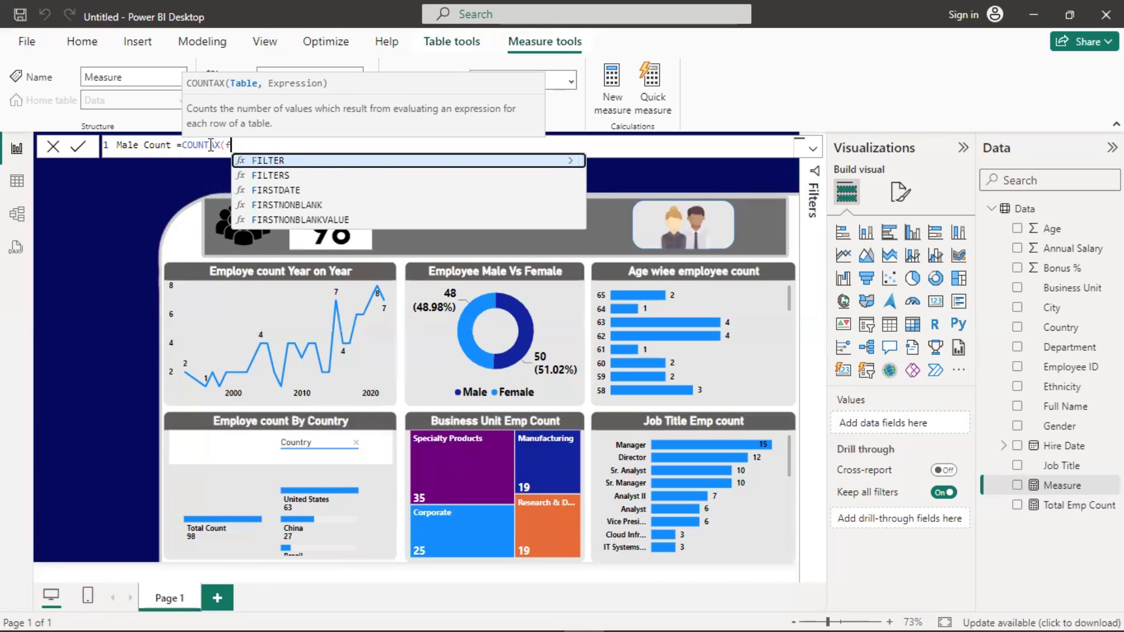
key(Tab)
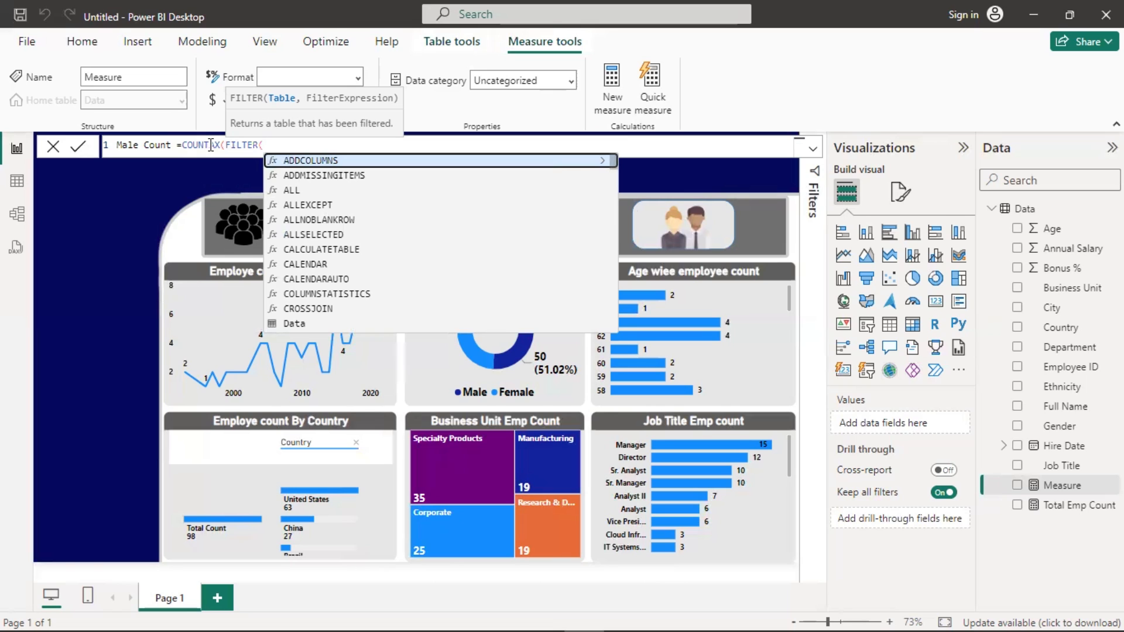
text(da)
key(Tab)
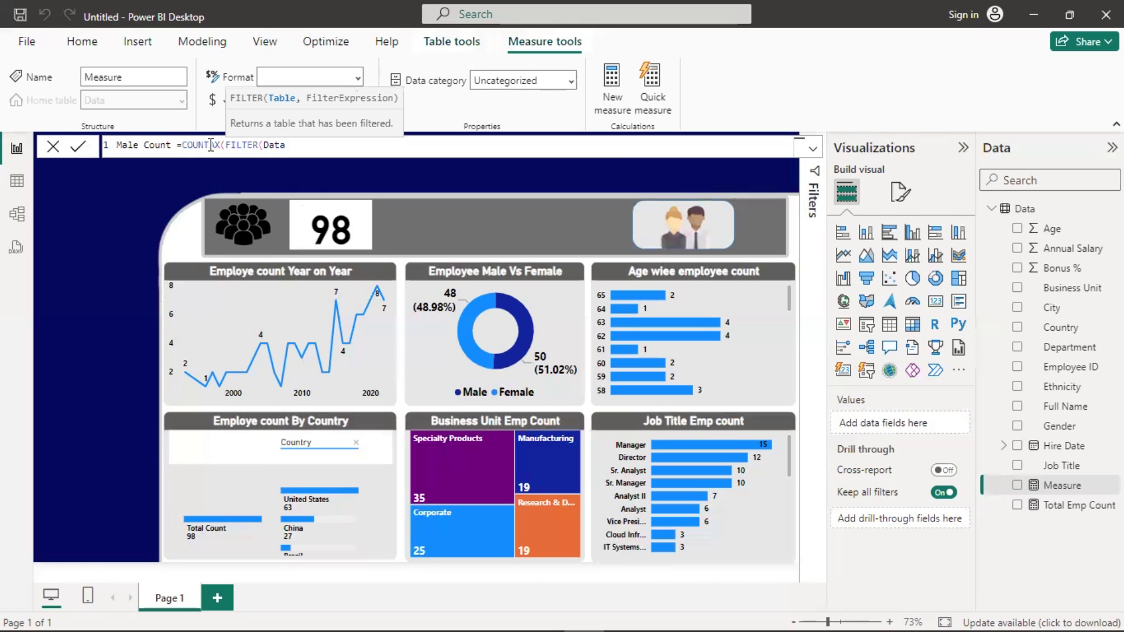
text(,da)
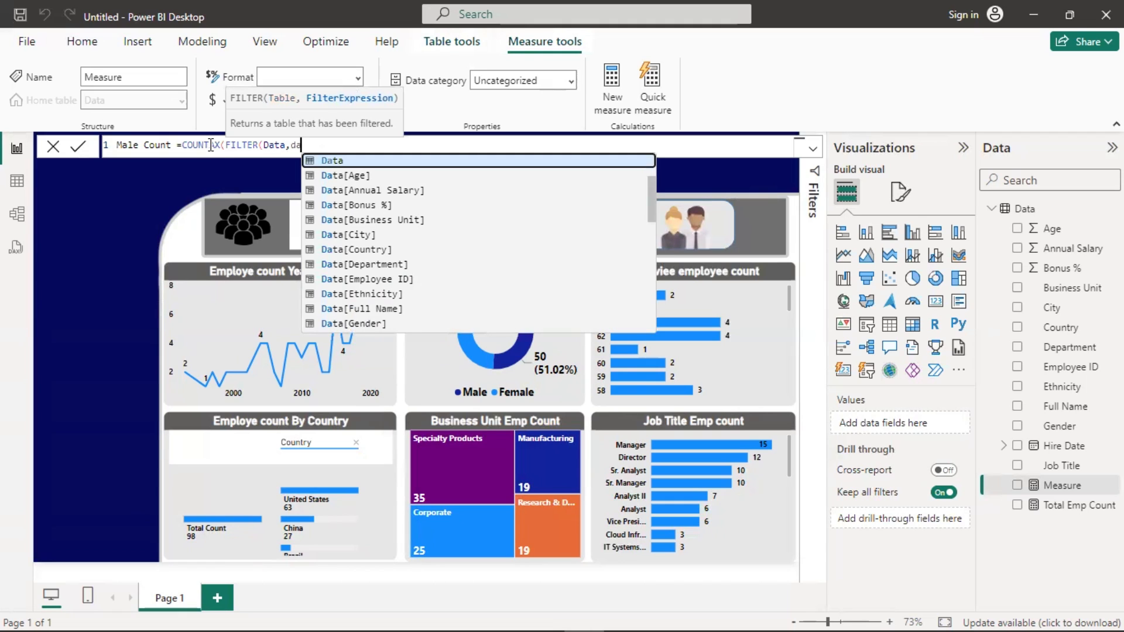
key(Down)
key(Down)
key(Down)
key(Down)
key(Down)
key(Down)
key(Down)
key(Down)
key(Down)
key(Down)
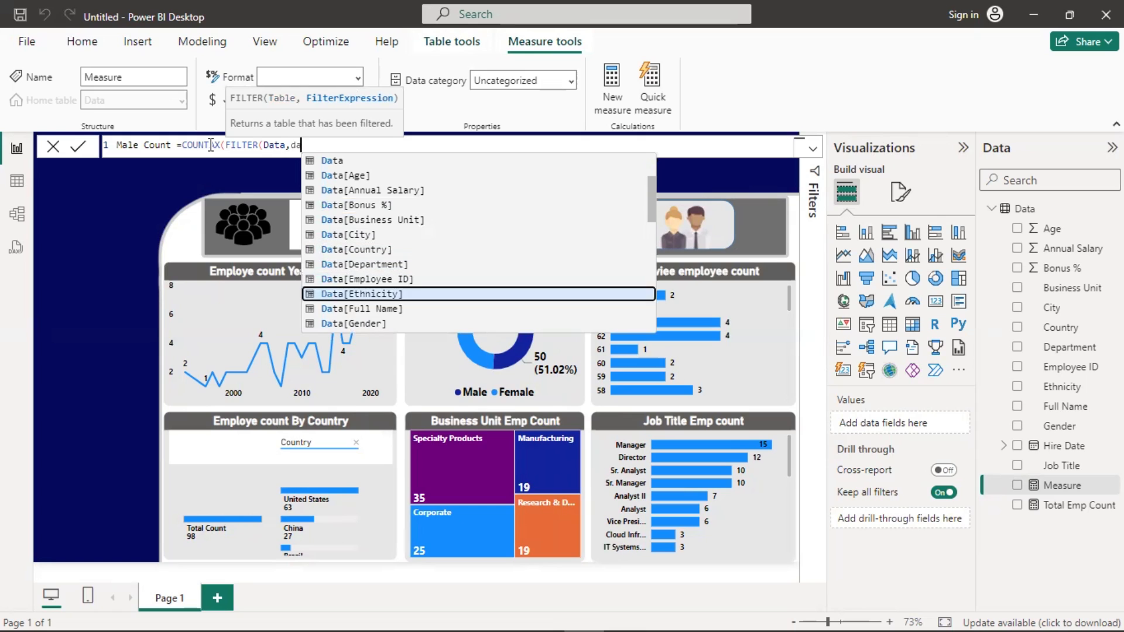
key(Down)
key(Tab)
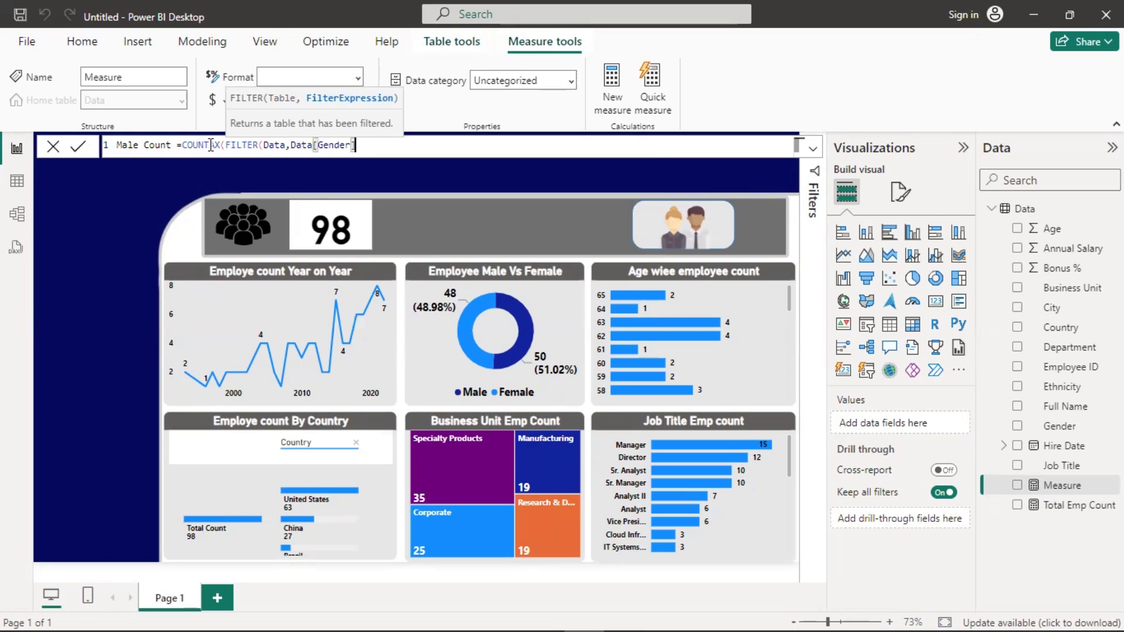
- Complete the filter condition as Data[Gender]="Male" and close the FILTER function
text(=)
text(Male)
key(Left)
key(Left)
key(Left)
key(Left)
text(")
key(Right)
key(Right)
key(Right)
key(Right)
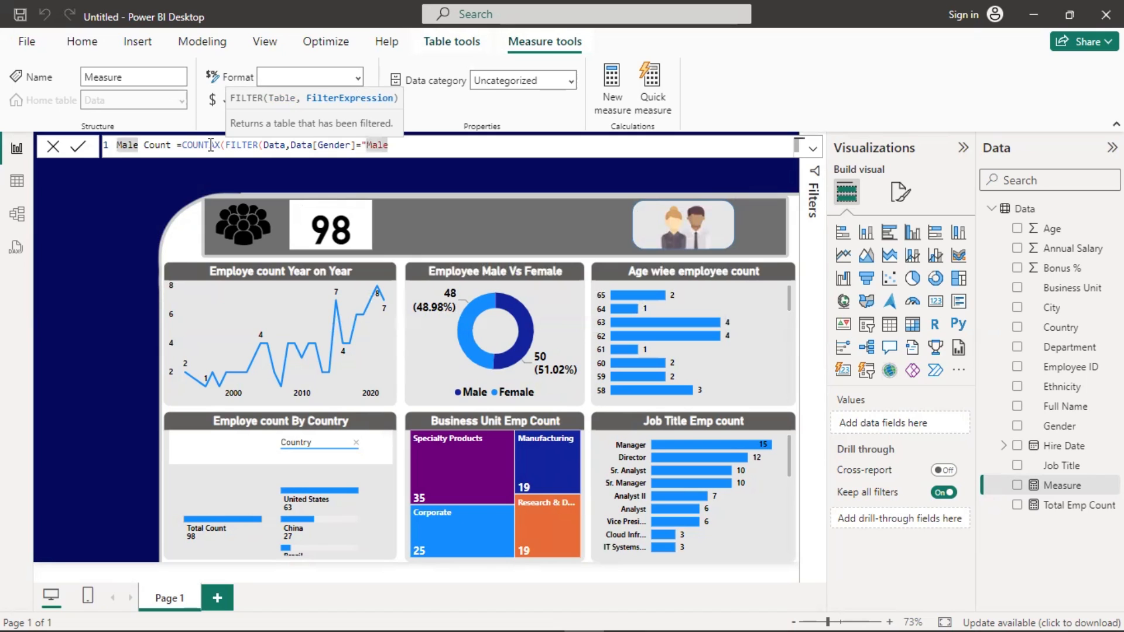
text(")
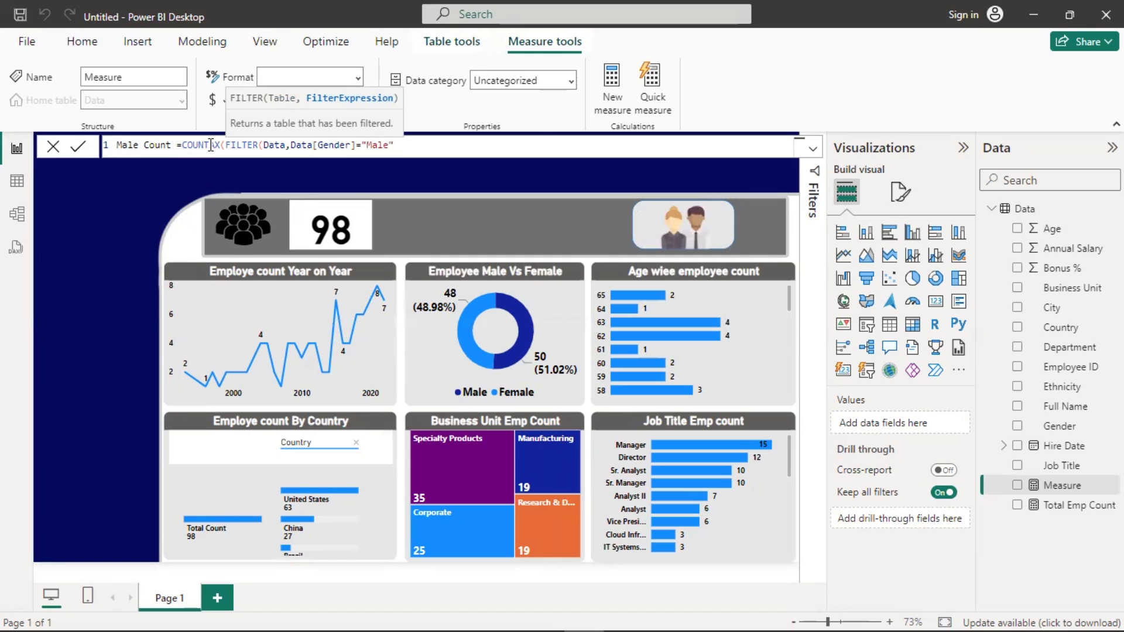
text())
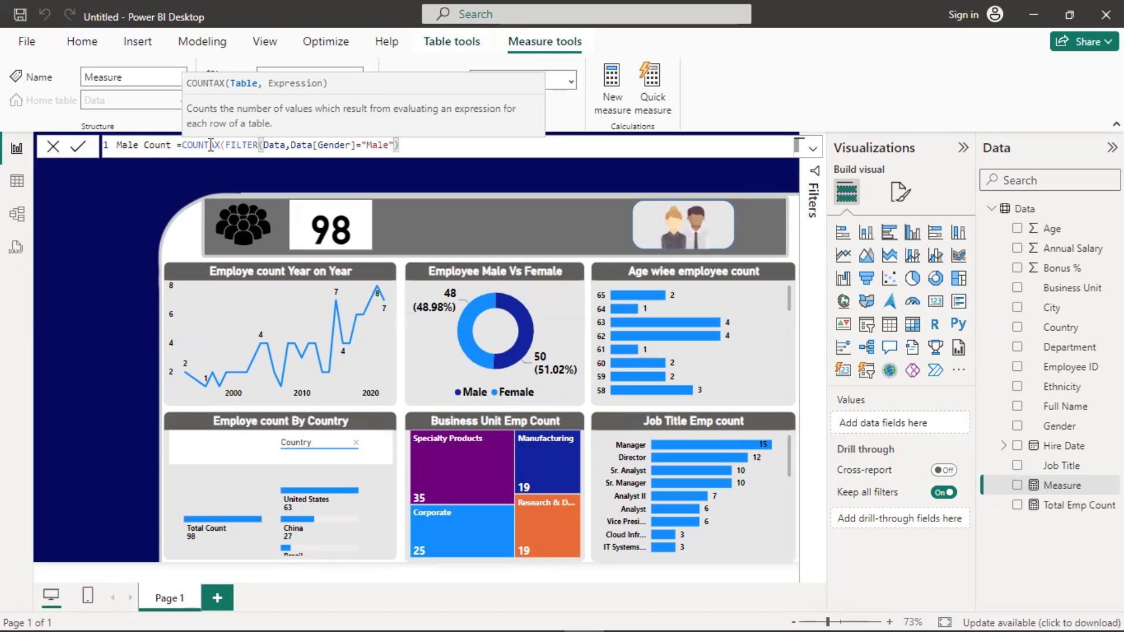
- Add Data[Employee ID] as COUNTAX's expression, close the formula and commit the Male Count measure
text(,dat)
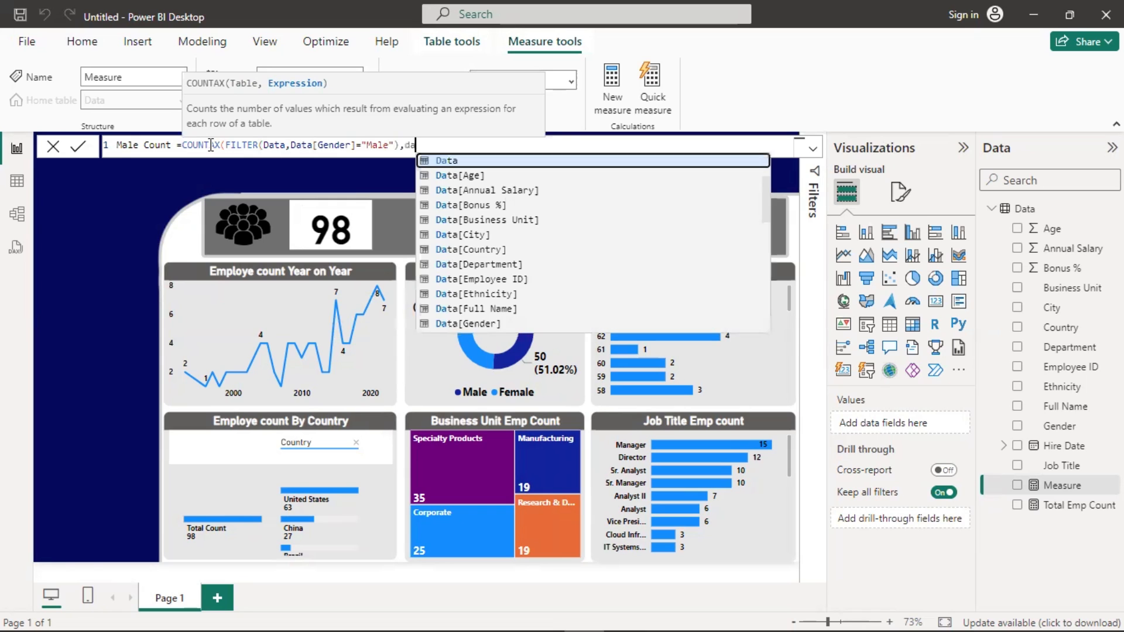
key(Down)
key(Down)
key(Down)
key(Down)
key(Down)
key(Down)
key(Down)
key(Down)
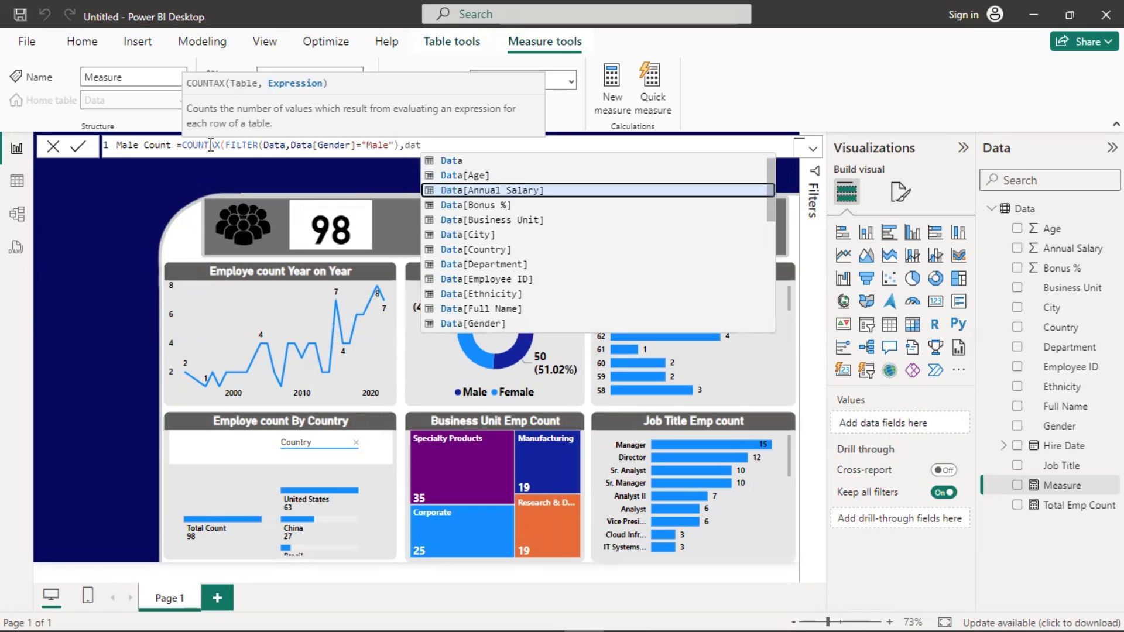
key(Tab)
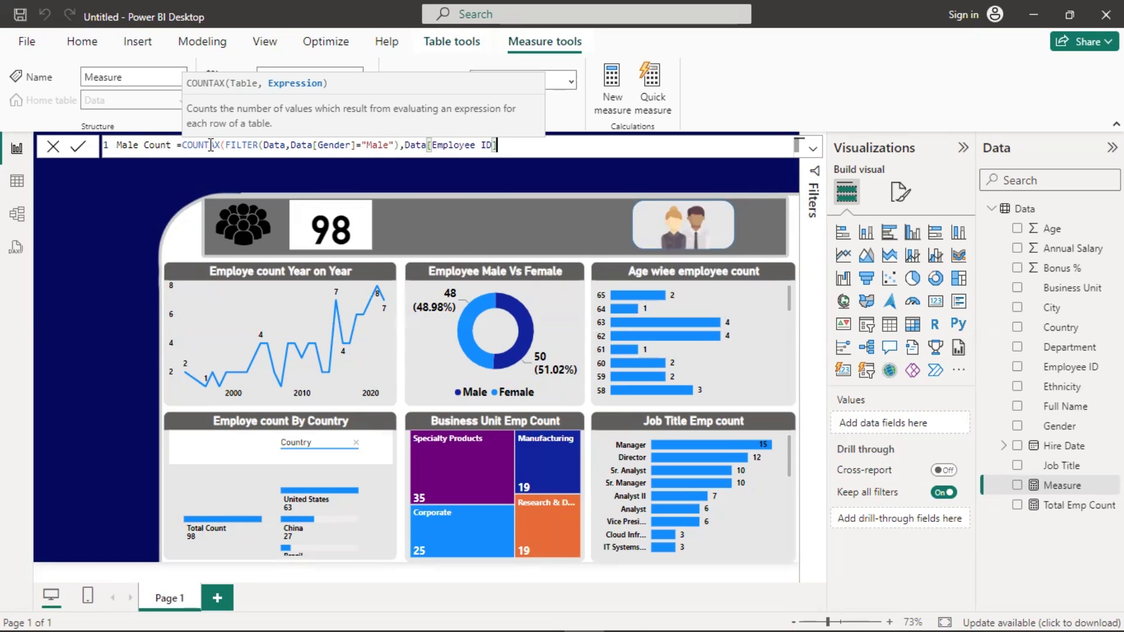
text())
click(214, 146)
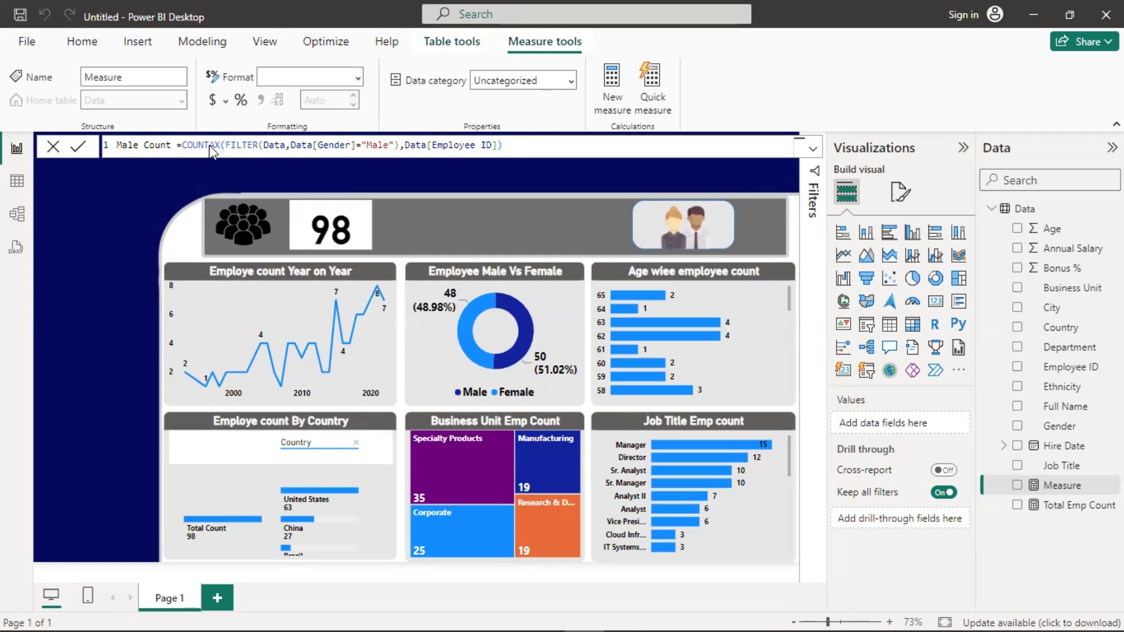
key(Return)
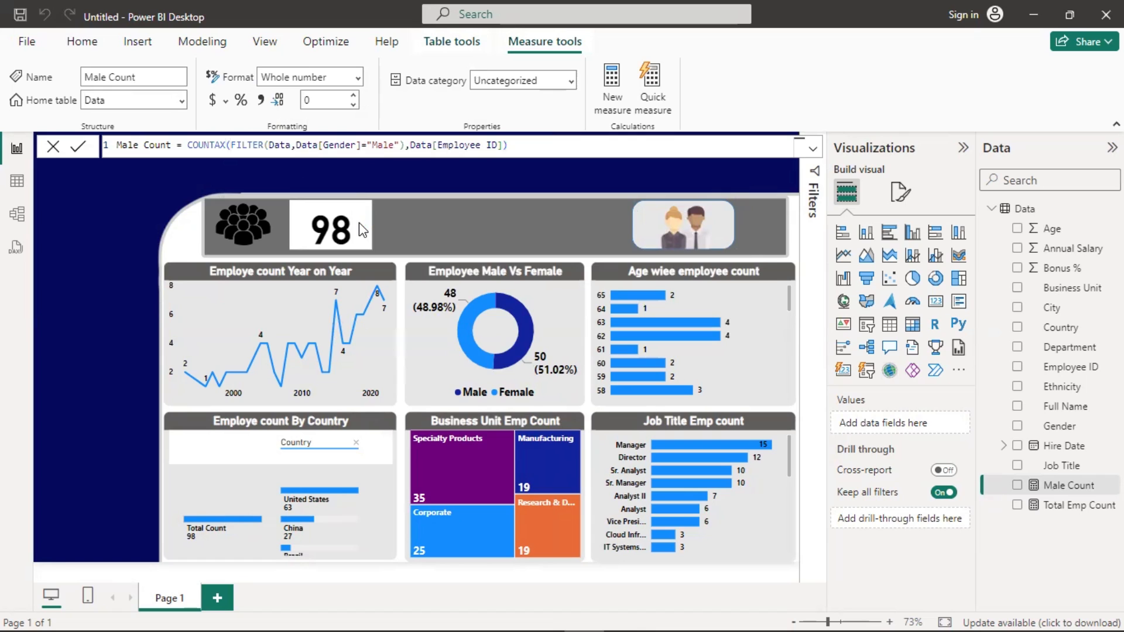
- Duplicate the Total Emp Count card and place the copy in the header bar between the original card and the employees image
mouse_move(359, 222)
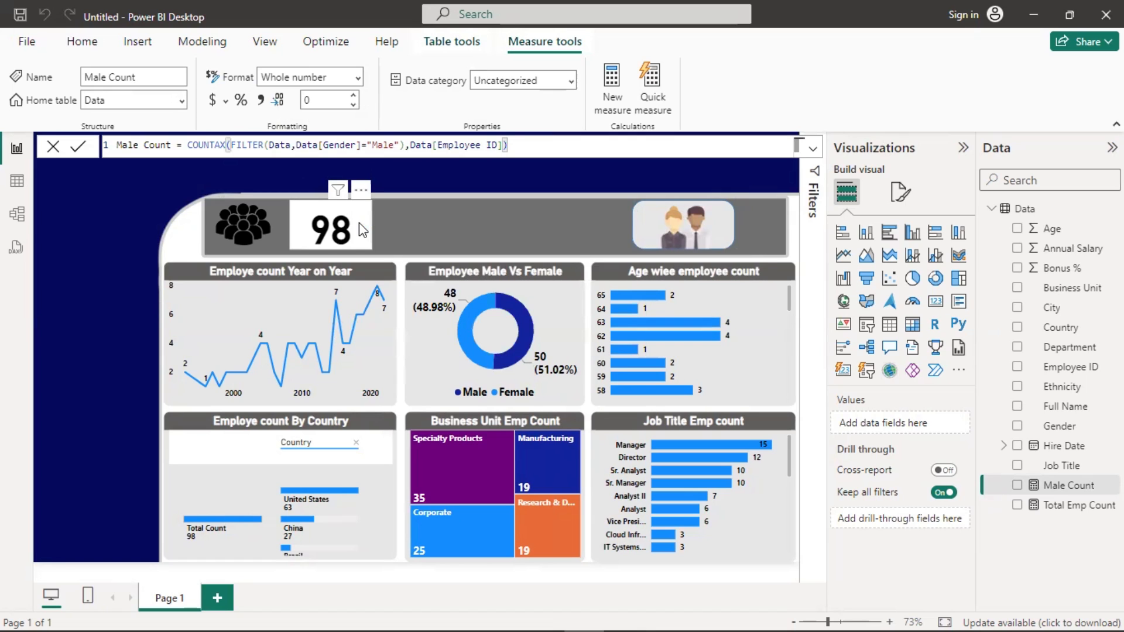
click(360, 223)
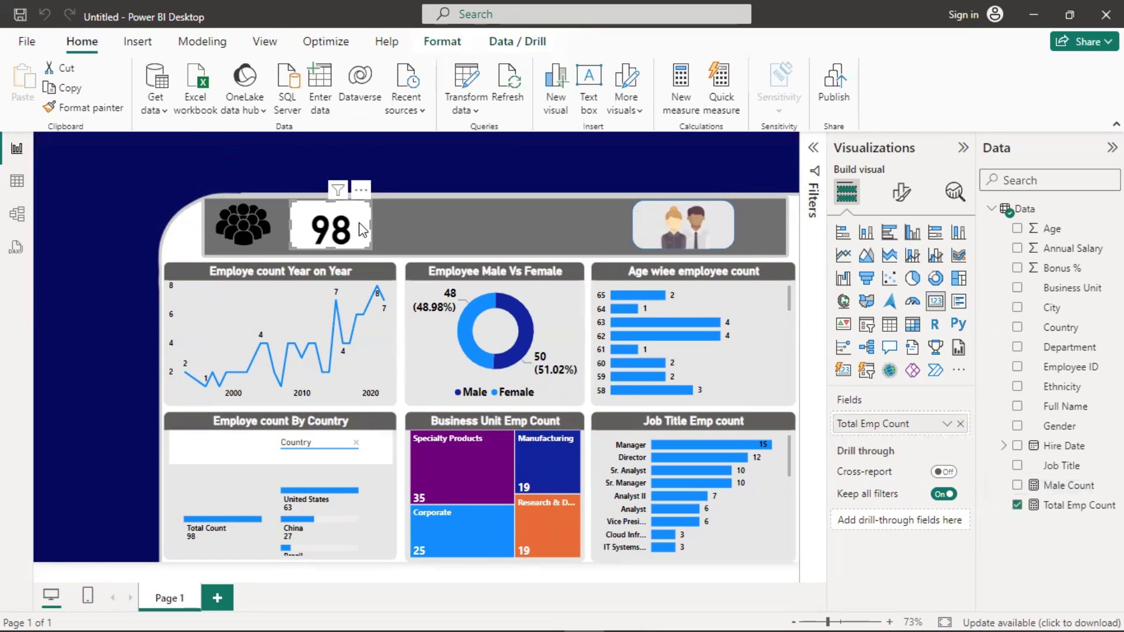
key(ctrl+c)
key(ctrl+v)
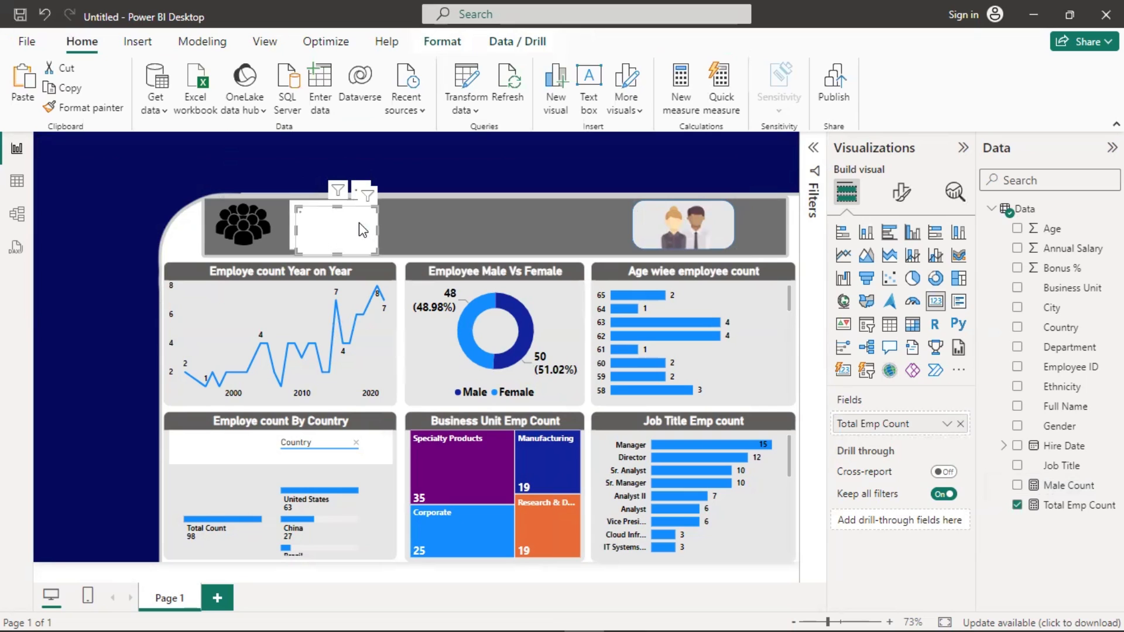
drag(418, 221, 536, 221)
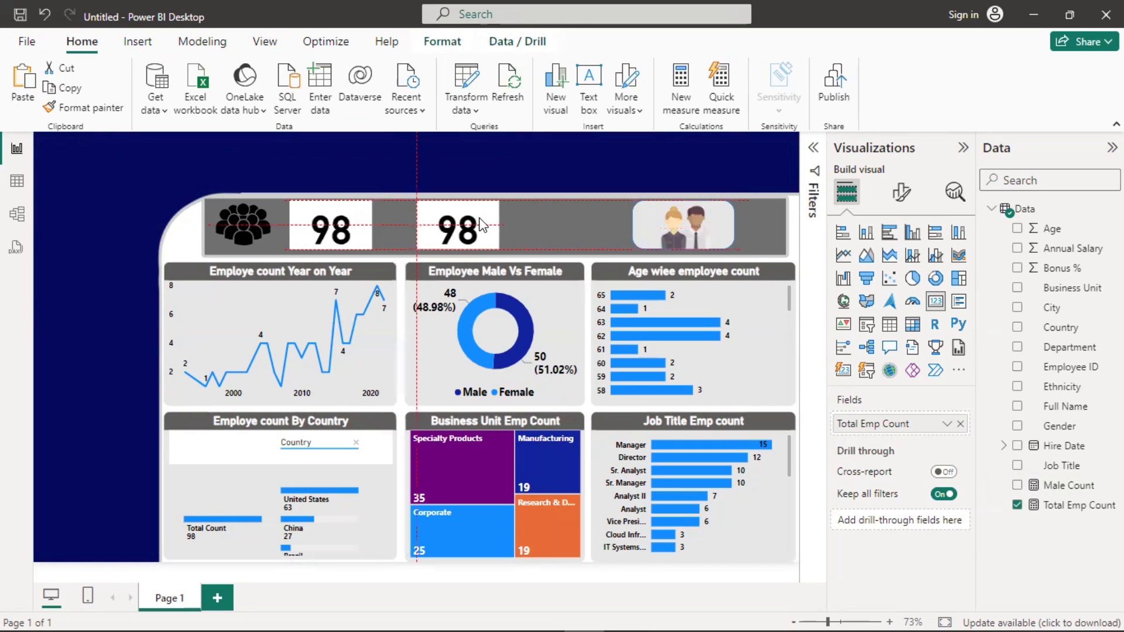
- Move the employees image and its rounded rectangle left in the header bar, closer to the copied card
drag(719, 219, 627, 227)
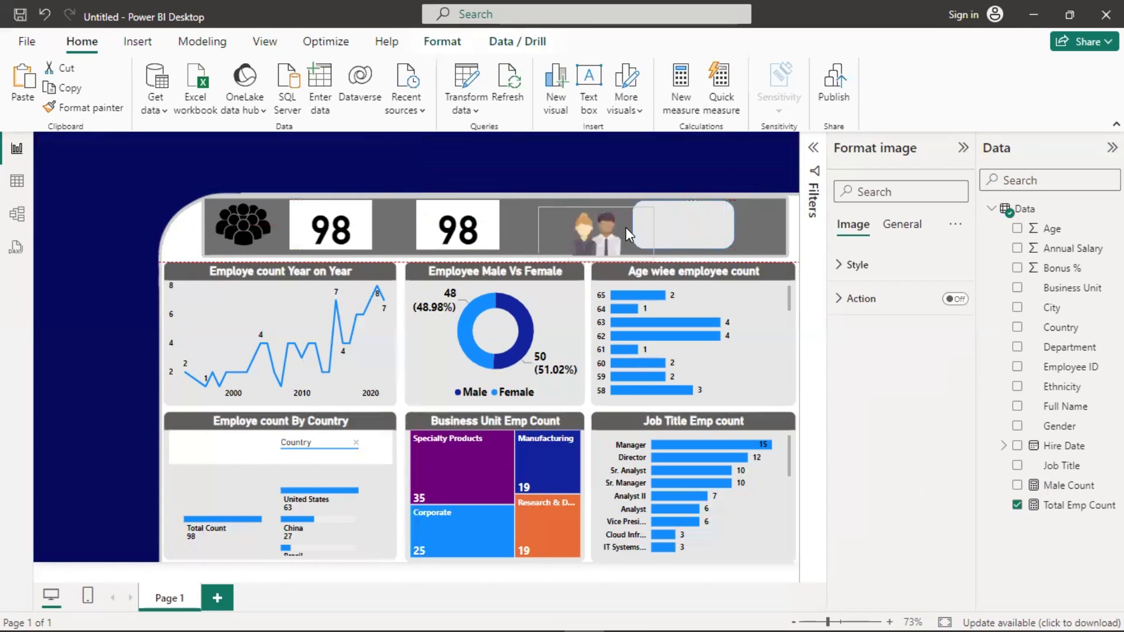
click(719, 223)
drag(719, 224, 689, 228)
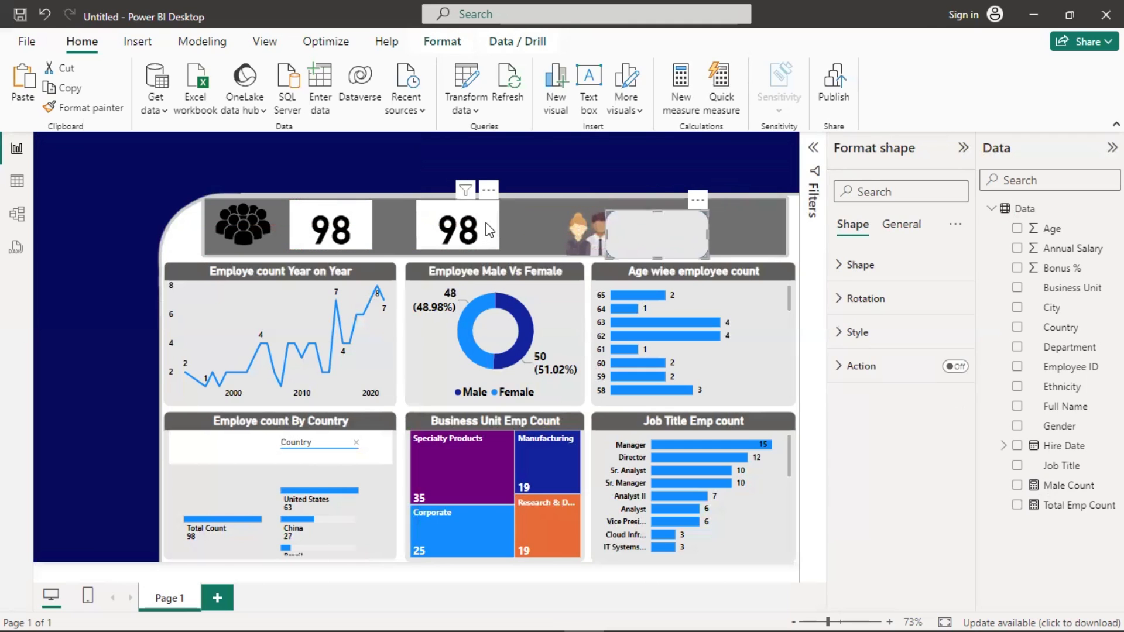
- Shift the original Total Emp Count card slightly right of its place beside the people icon, level with the copied card
click(491, 221)
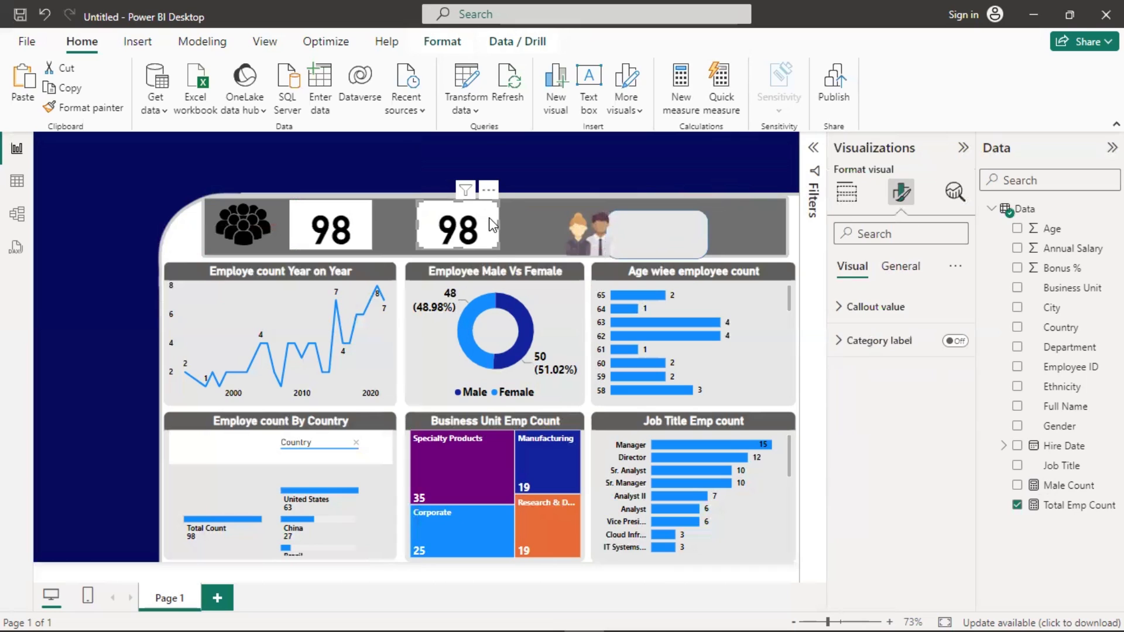
drag(491, 220, 490, 217)
click(361, 214)
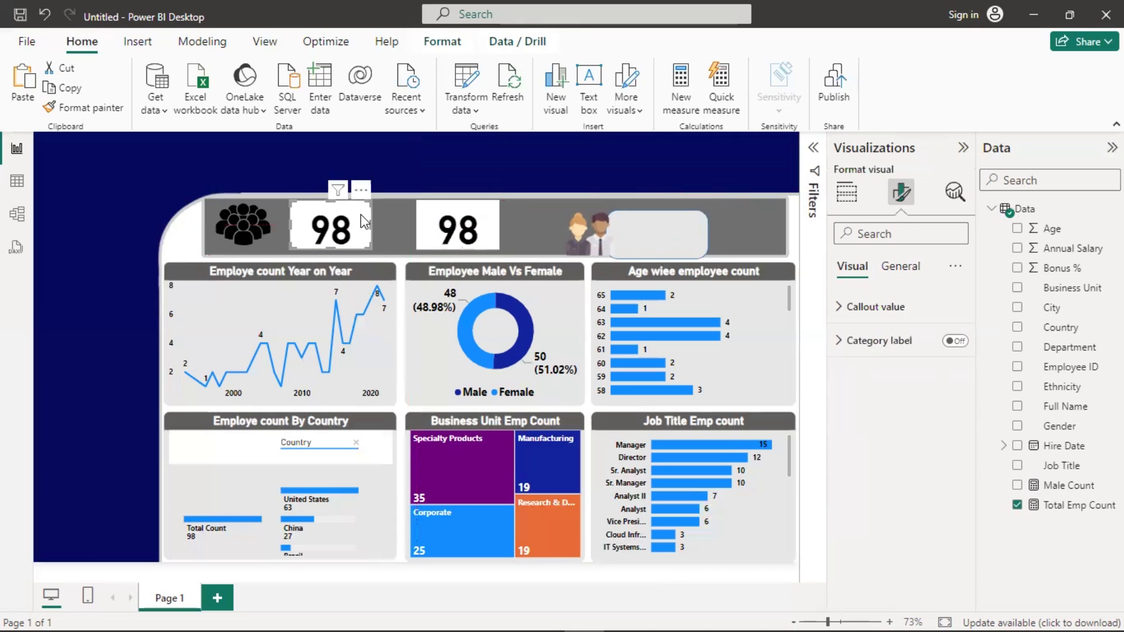
drag(364, 221, 366, 227)
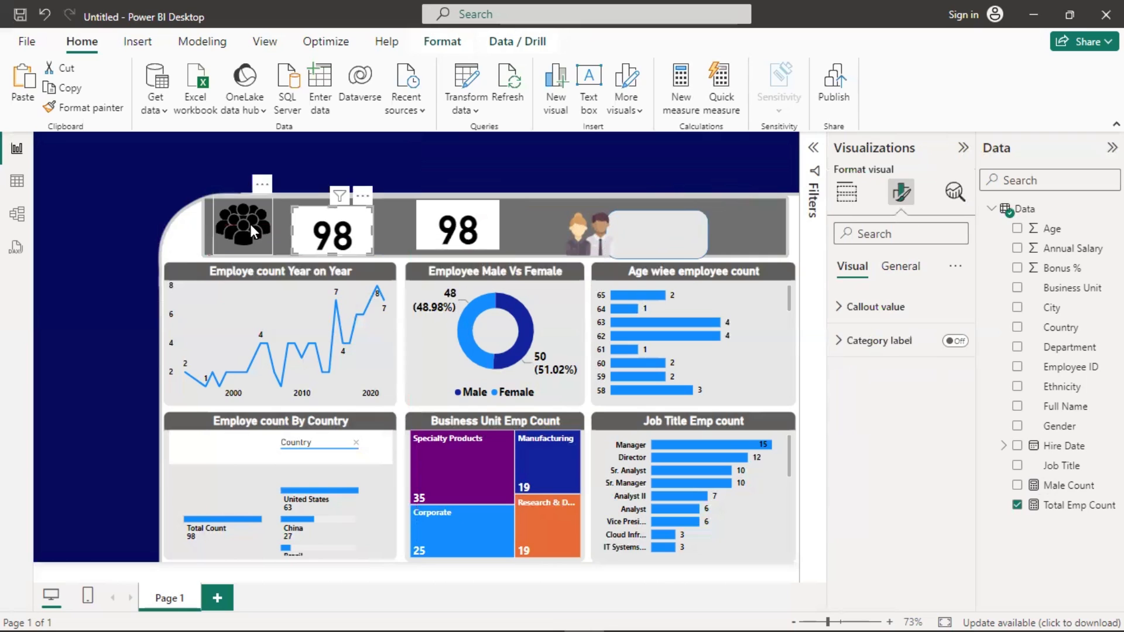
click(250, 223)
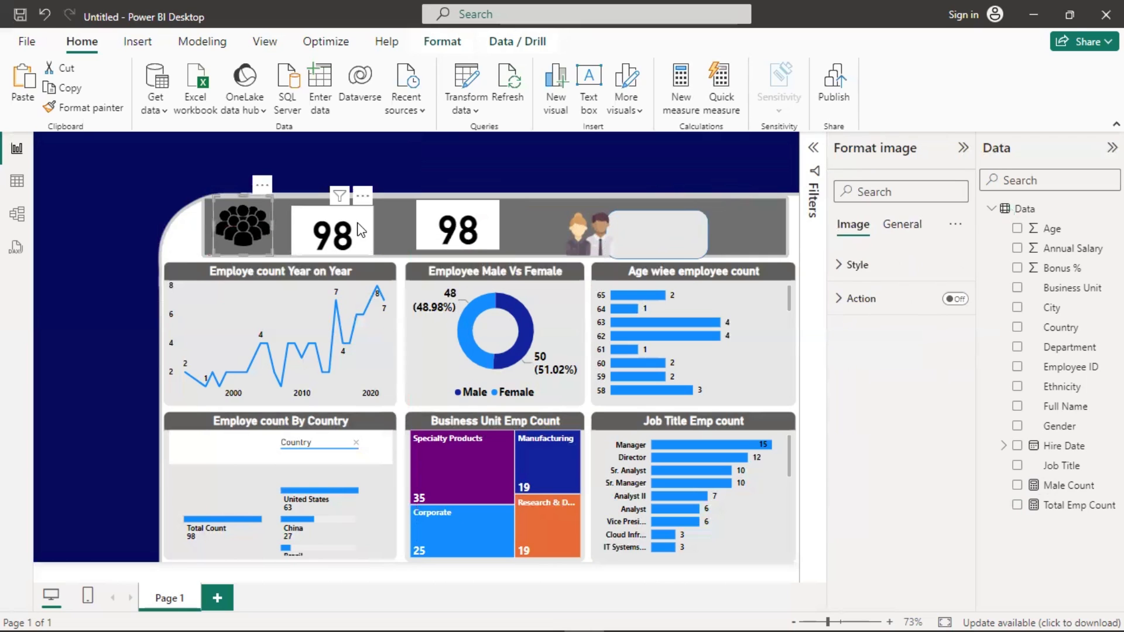
drag(360, 227, 359, 220)
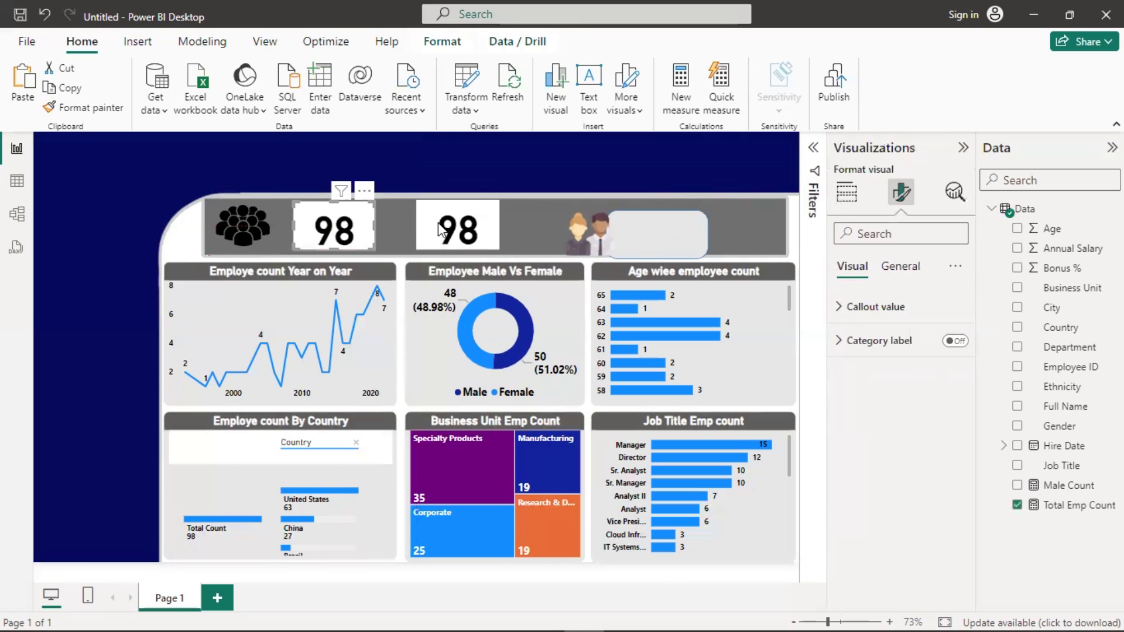
- Lower the copied card in the header bar slightly so it sits level with the original Total Emp Count card
click(255, 232)
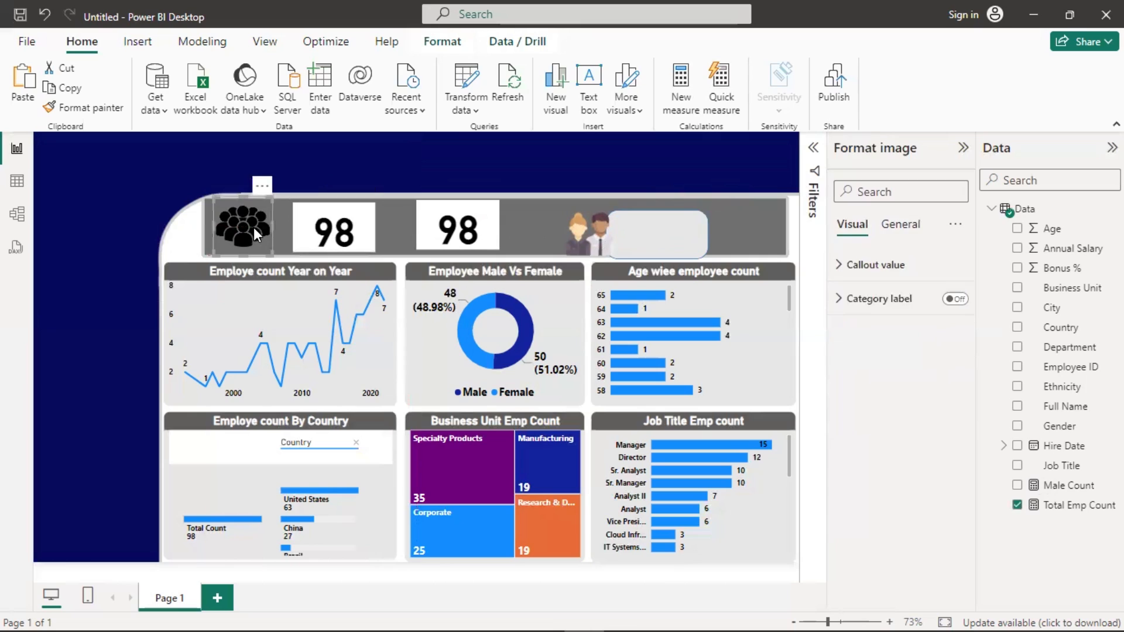
click(491, 213)
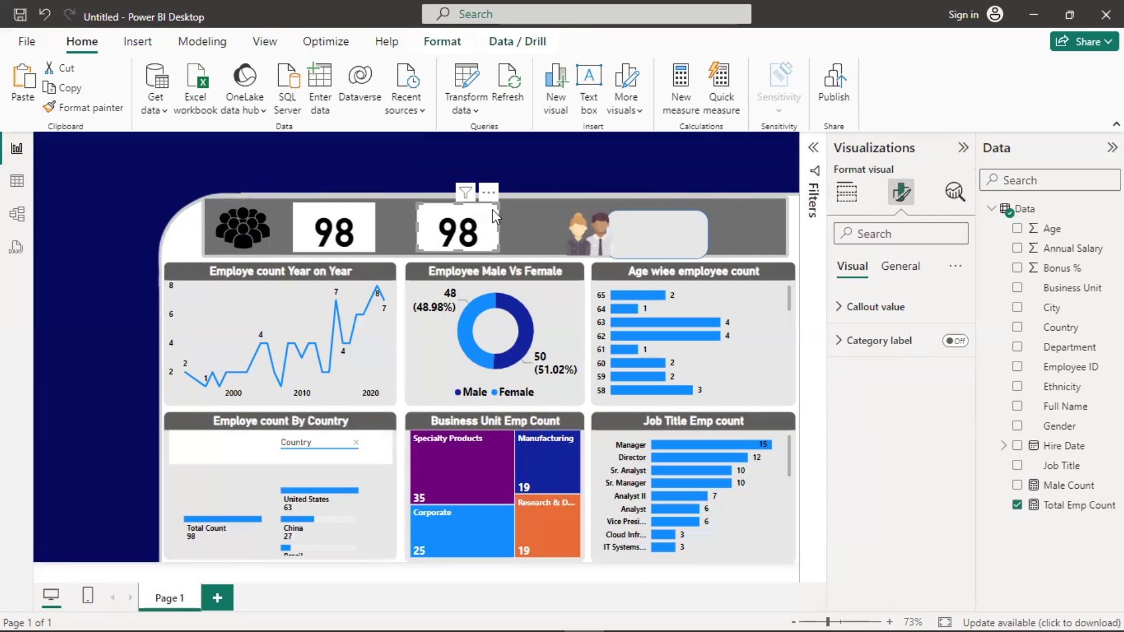
drag(493, 209, 489, 221)
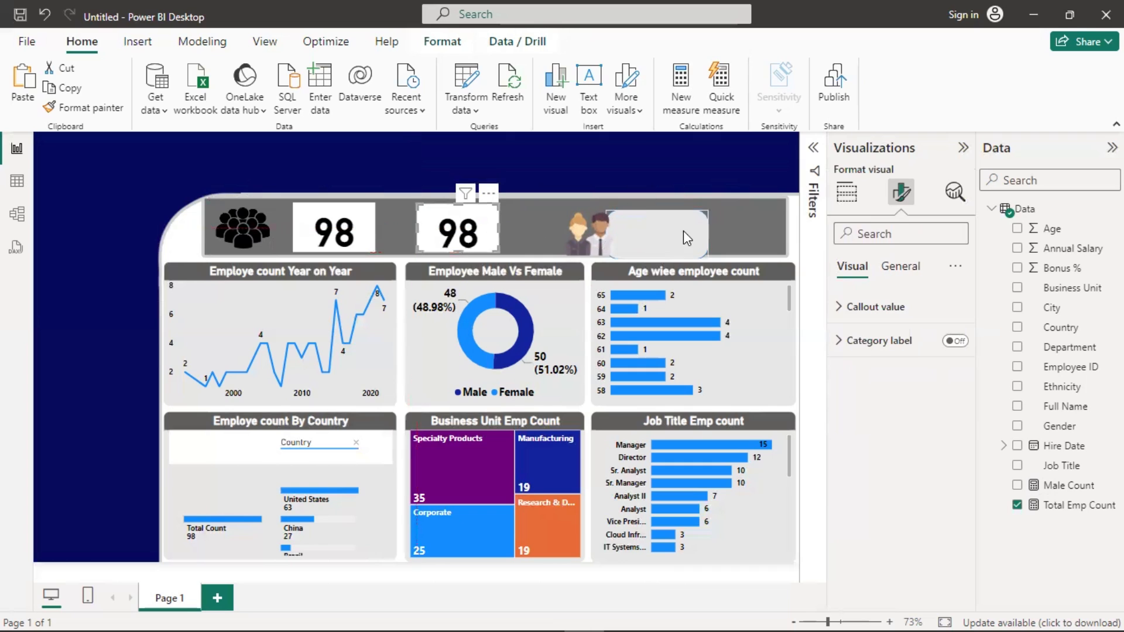
- Align the rounded rectangle with the header cards and place the employees image inside it
drag(681, 230, 676, 227)
drag(561, 237, 657, 229)
click(655, 224)
drag(647, 230, 652, 229)
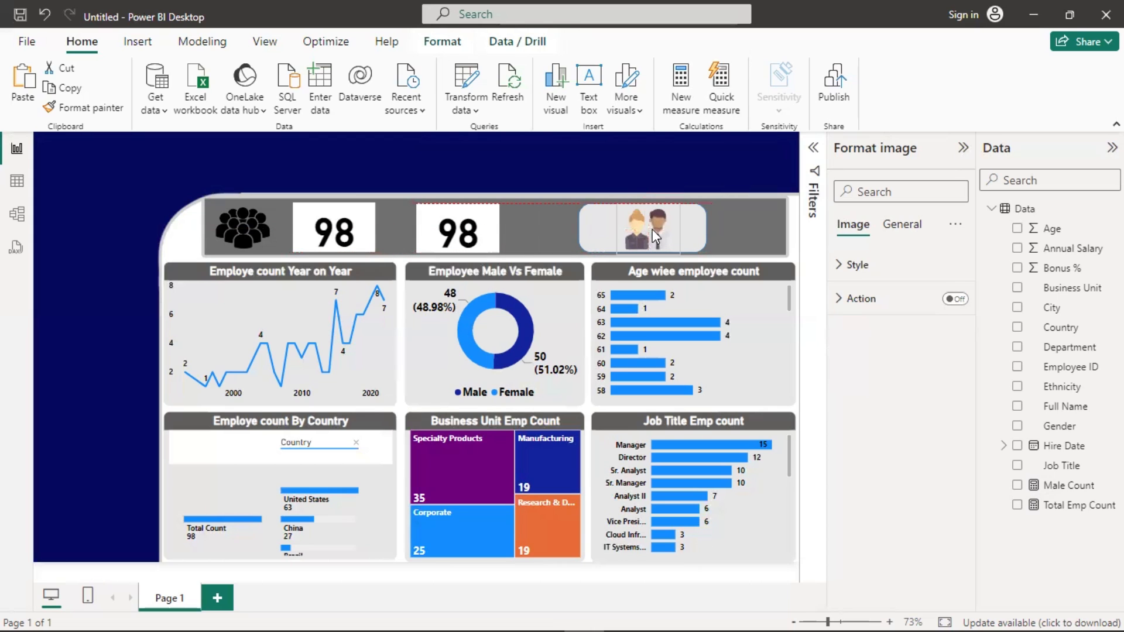
- Place the copied card at the right end of the header bar and shift the employees image with its rounded rectangle left
drag(480, 235, 776, 234)
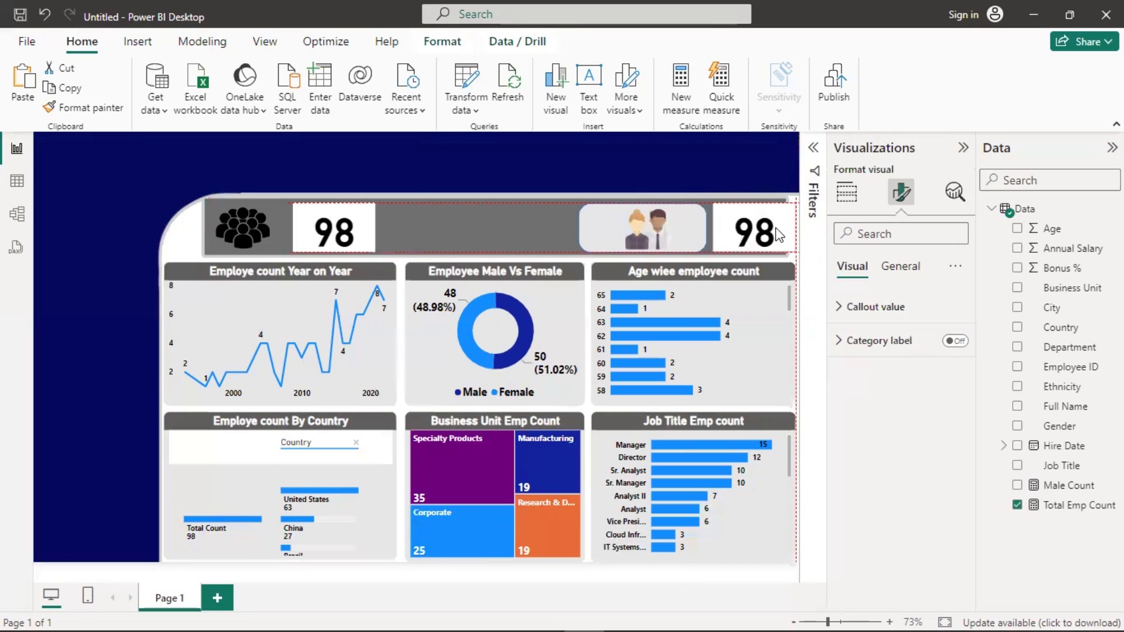
drag(684, 220, 644, 224)
ctrl+click(633, 224)
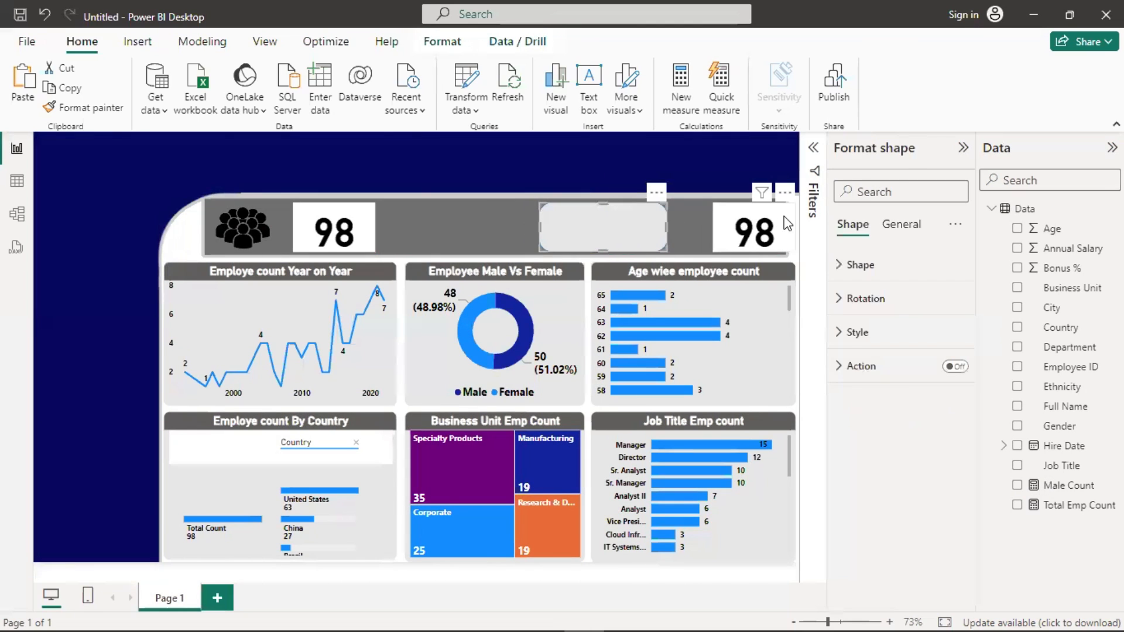
drag(783, 216, 769, 215)
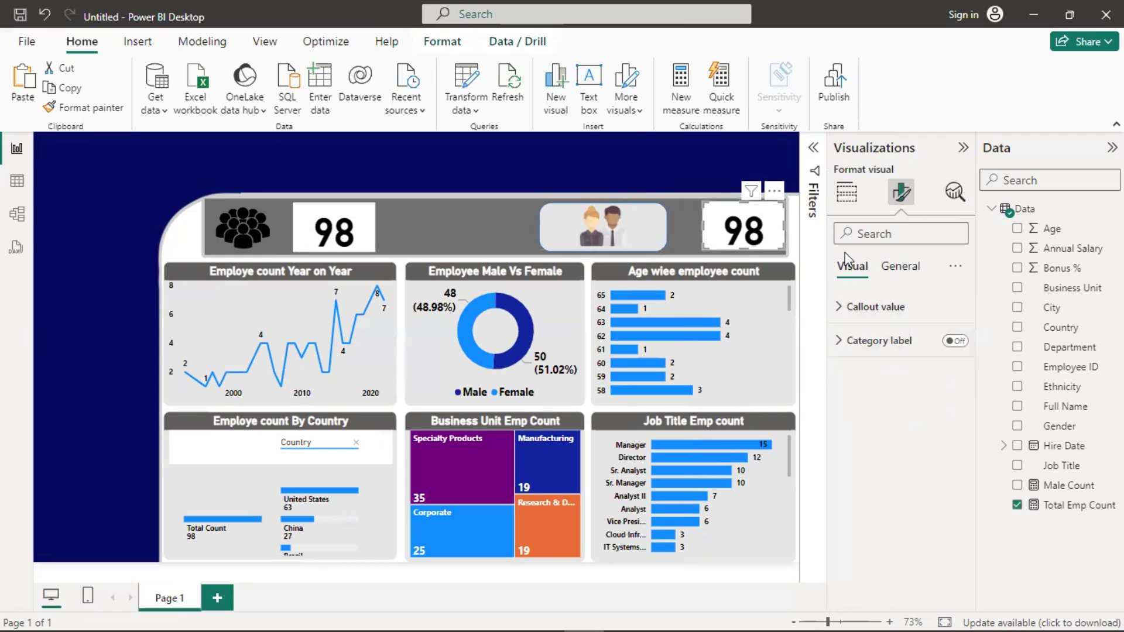
- Replace the copied card's field with the Male Count measure
click(858, 198)
click(961, 425)
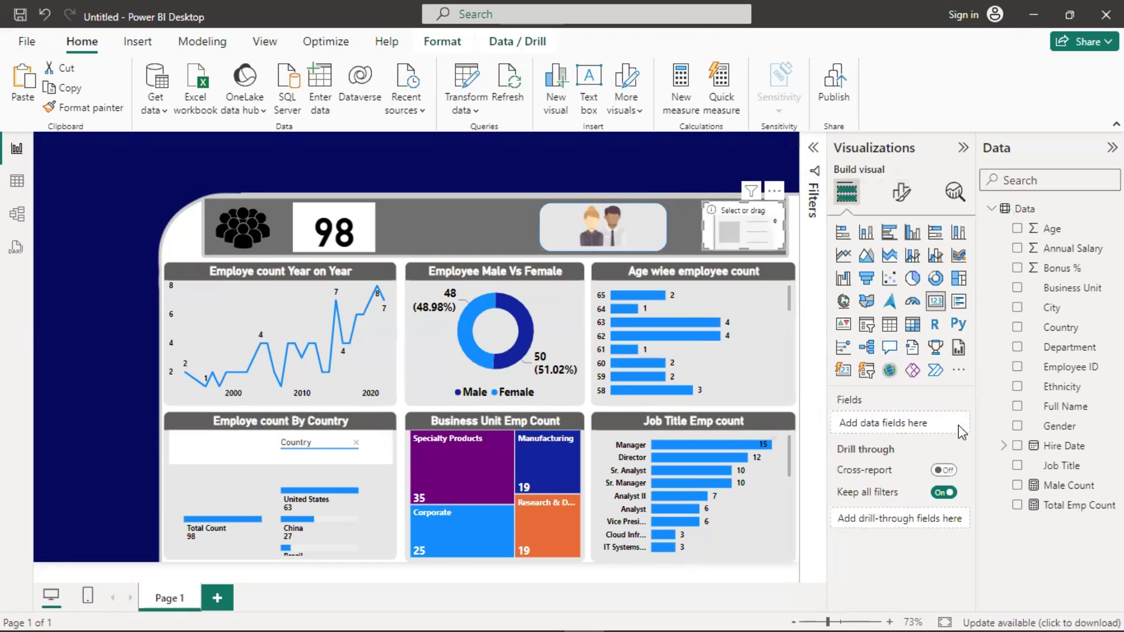
drag(1070, 485, 886, 425)
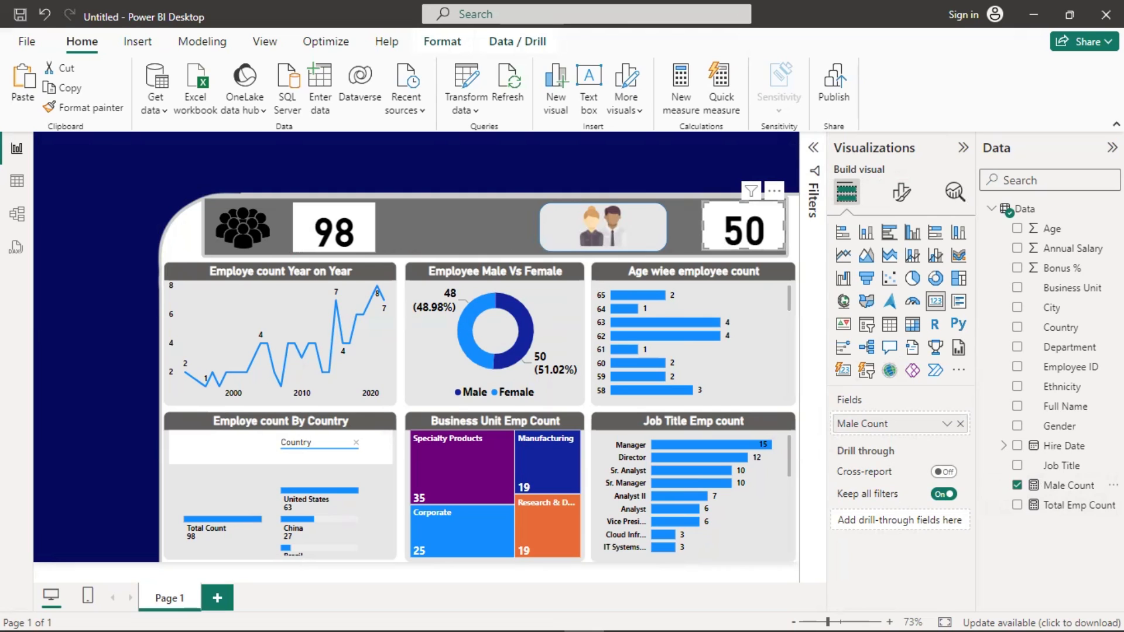
- Copy the full Male Count formula and paste it into a new measure
click(1058, 487)
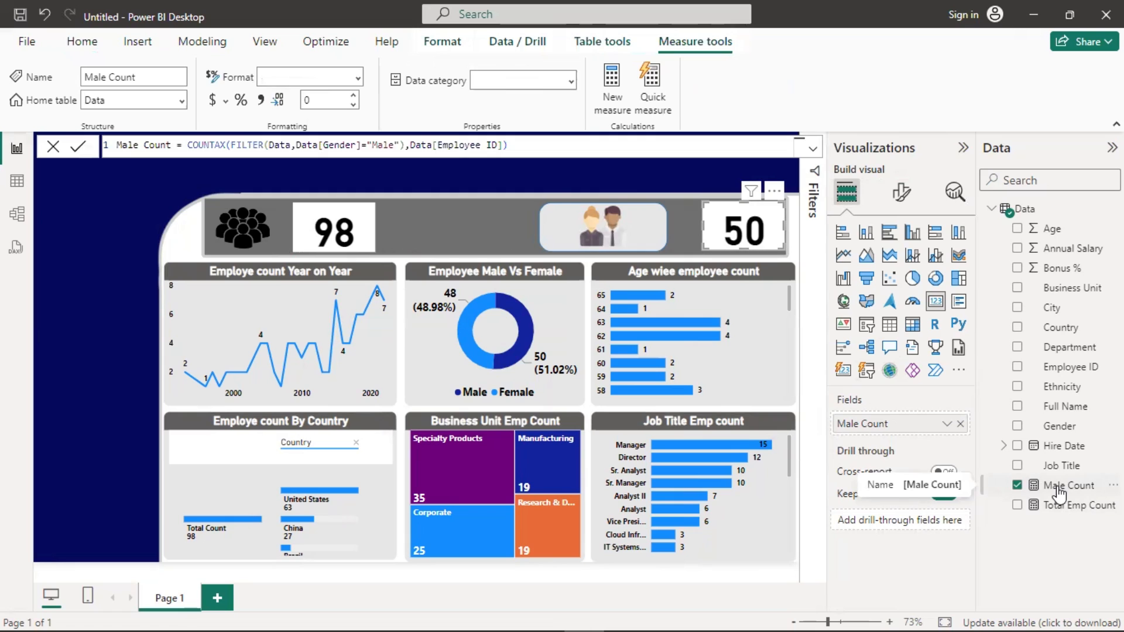
click(548, 150)
key(ctrl+a)
key(ctrl+c)
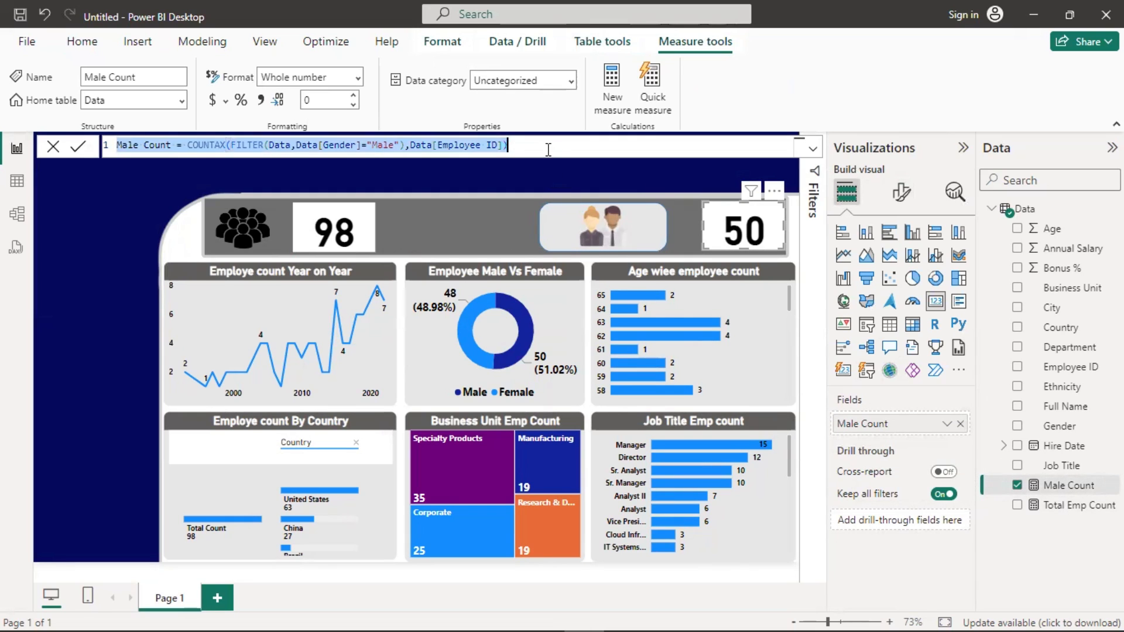
click(612, 76)
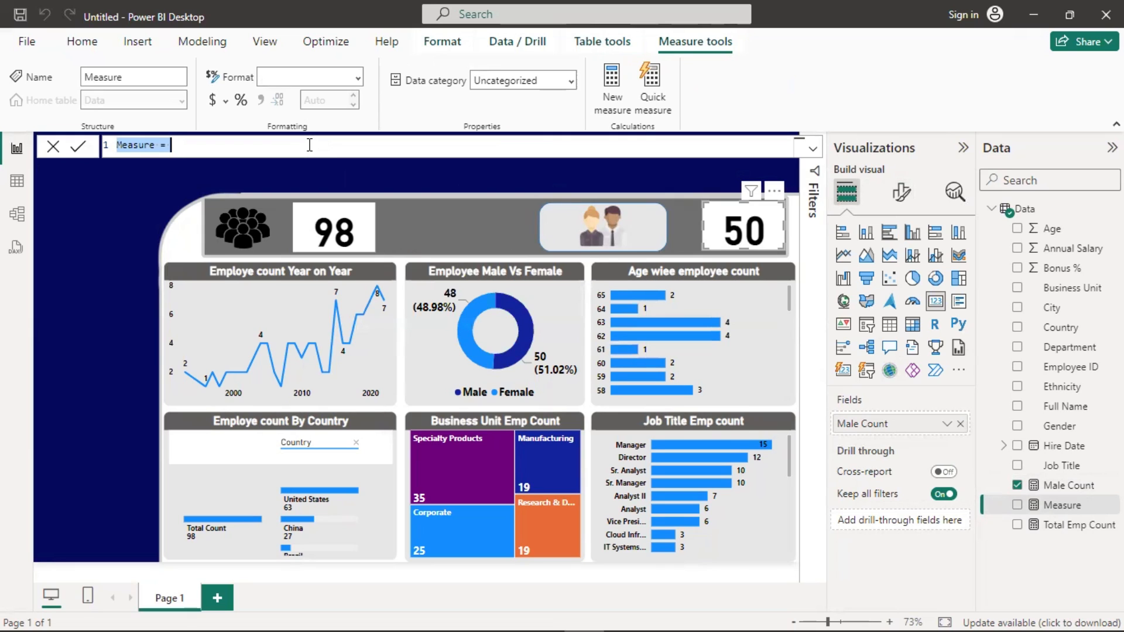
click(197, 141)
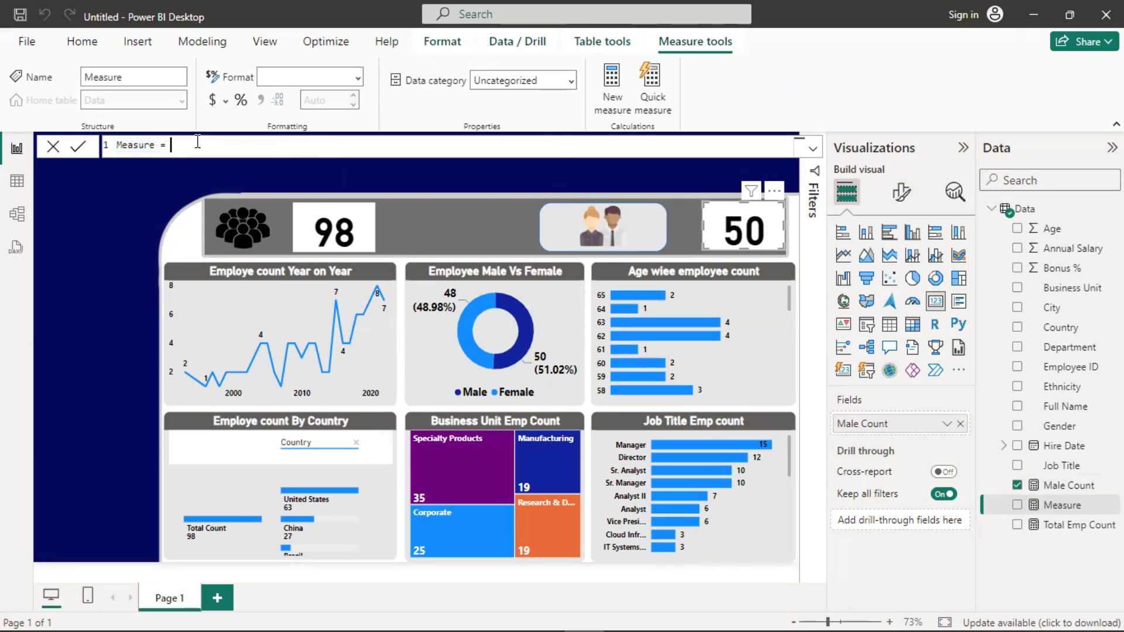
key(ctrl+v)
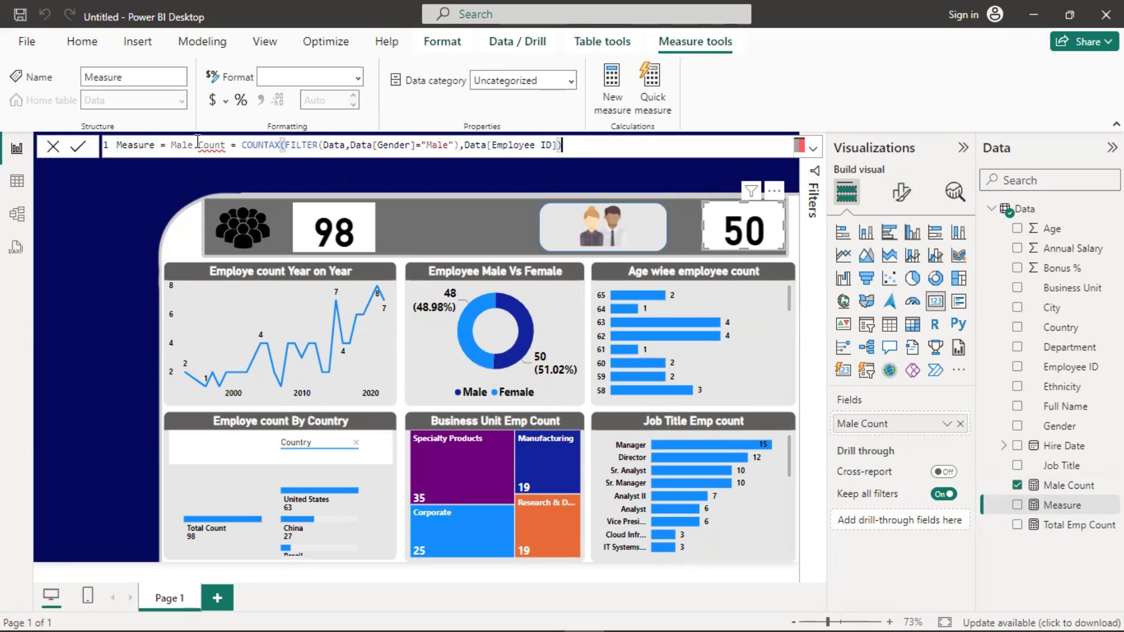
- Remove the pasted measure name and extra equals sign from the formula, and name the new measure Female Count
click(167, 144)
drag(231, 145, 165, 145)
key(BackSpace)
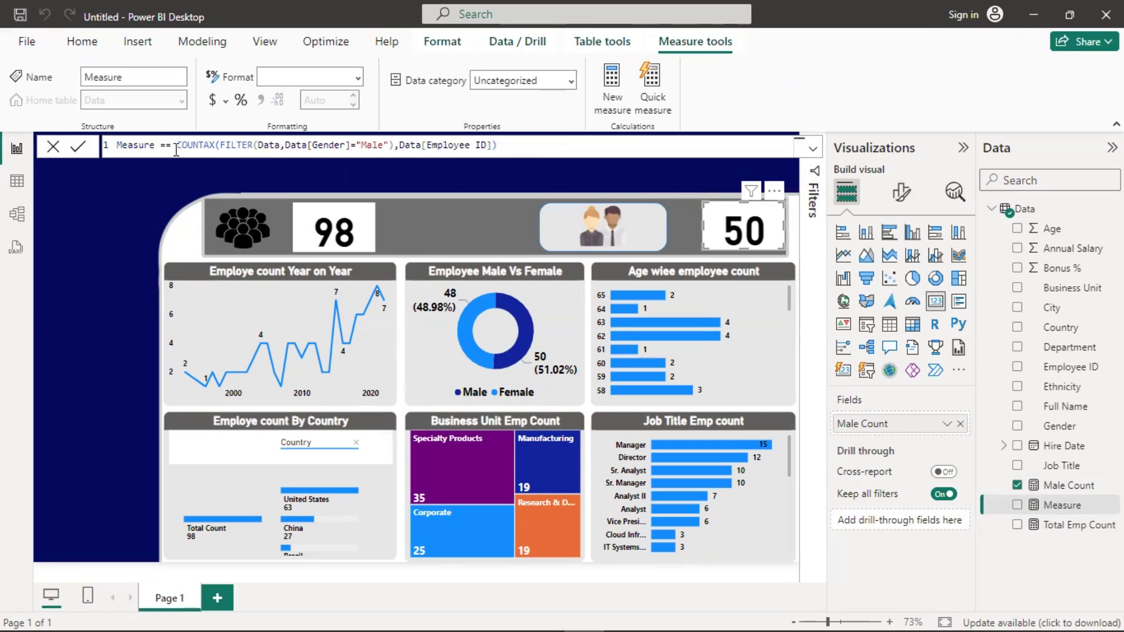
key(BackSpace)
drag(160, 145, 113, 145)
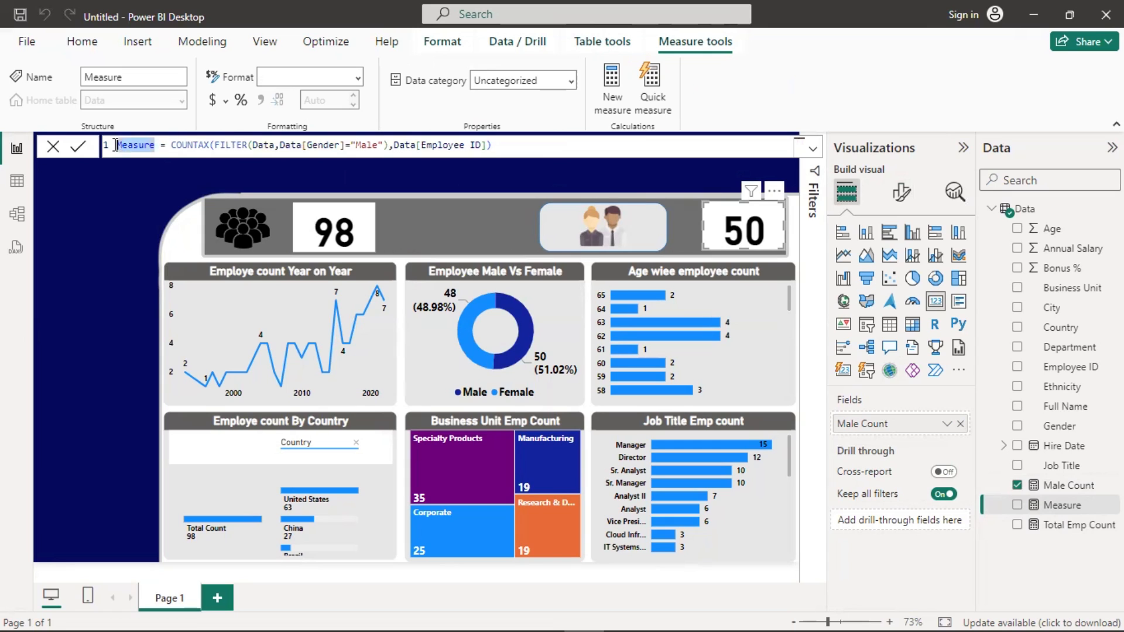
key(BackSpace)
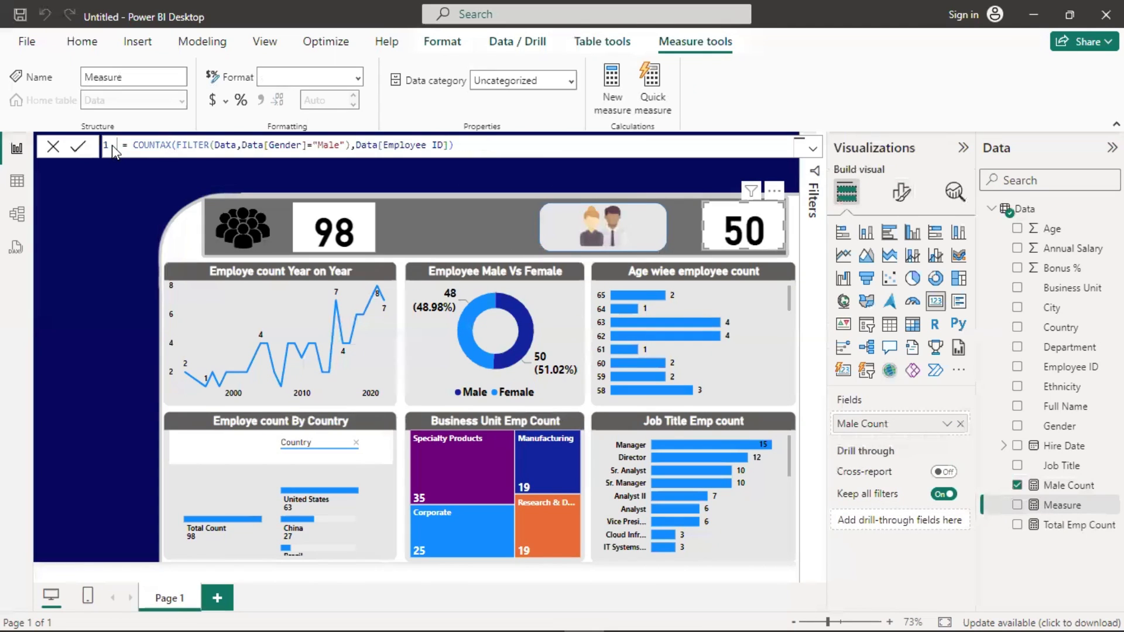
text(Fe )
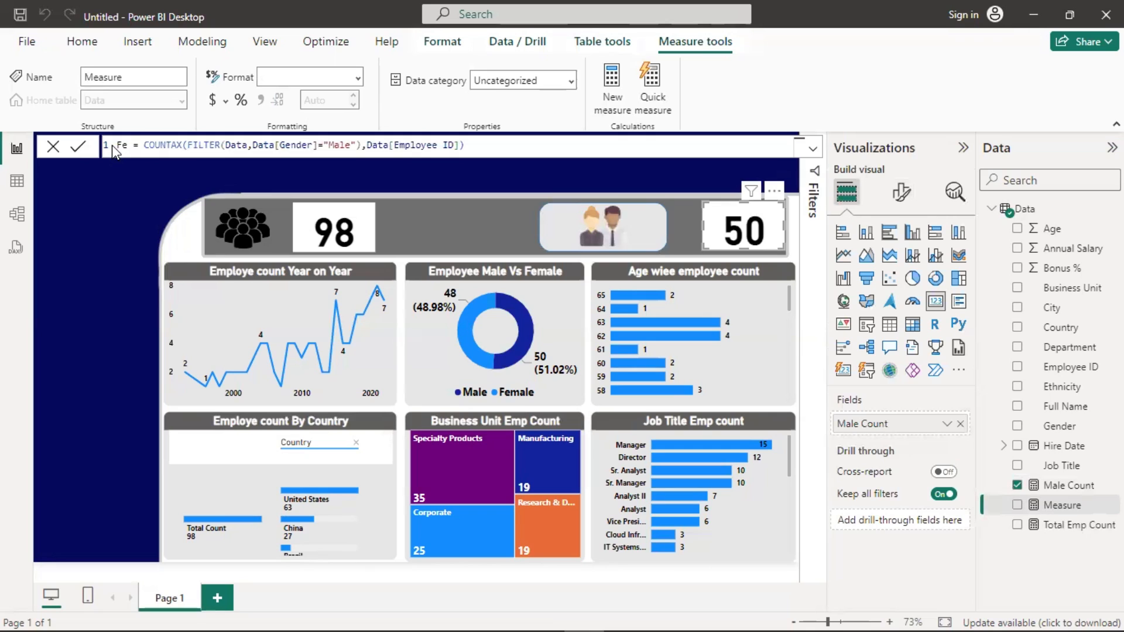
text(male )
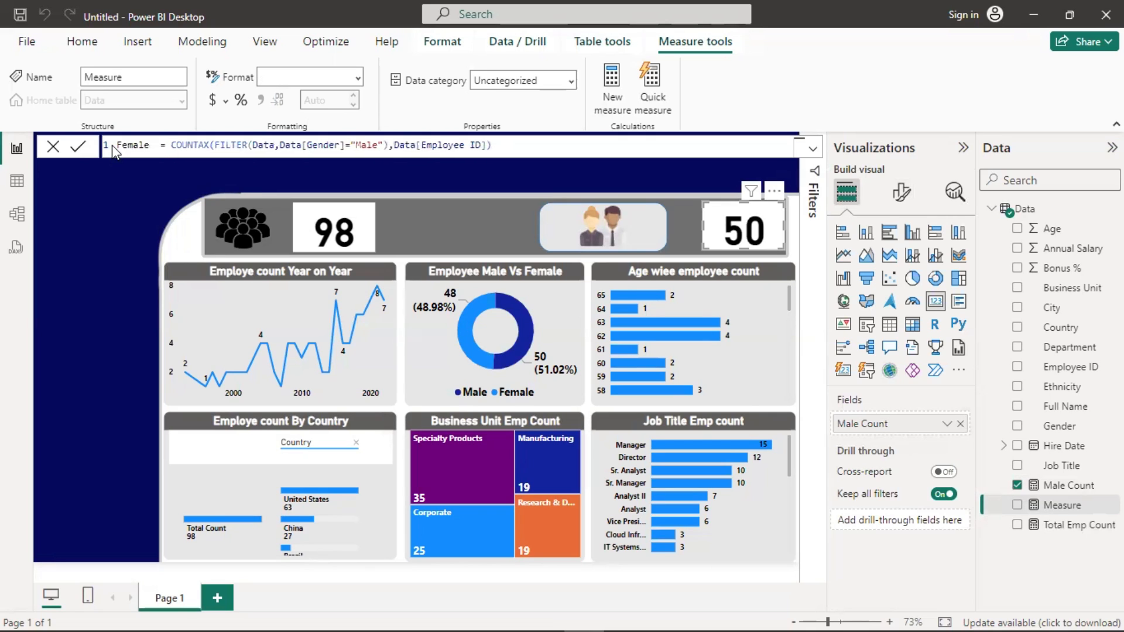
text(Count)
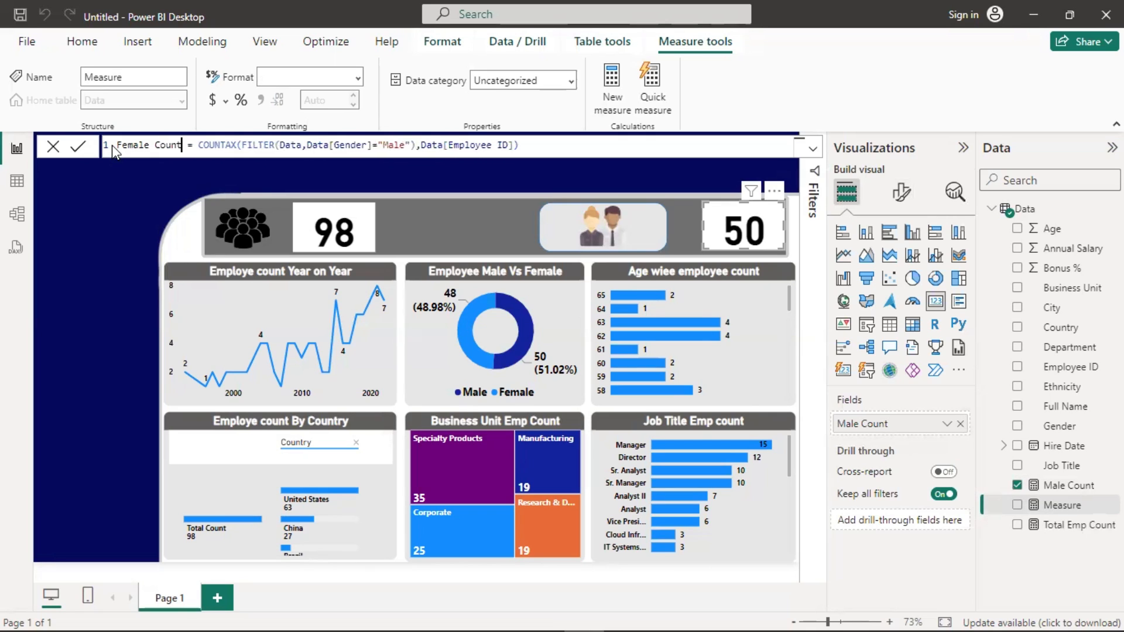
- Change the formula's Gender filter value to "Female" and commit the Female Count measure
click(386, 144)
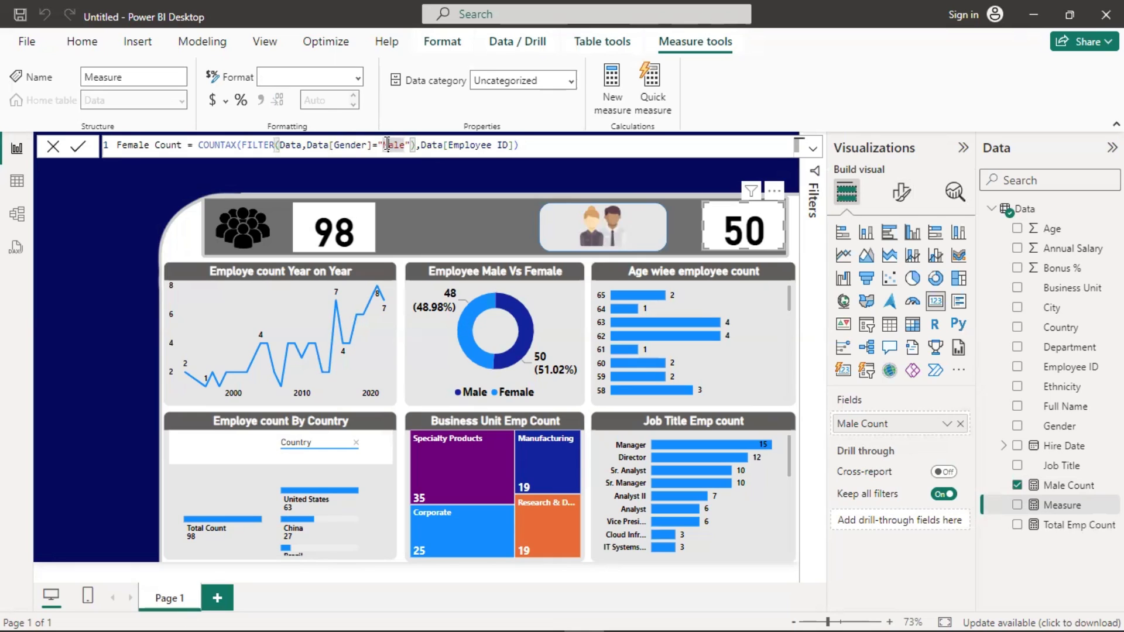
key(Delete)
text(Fem)
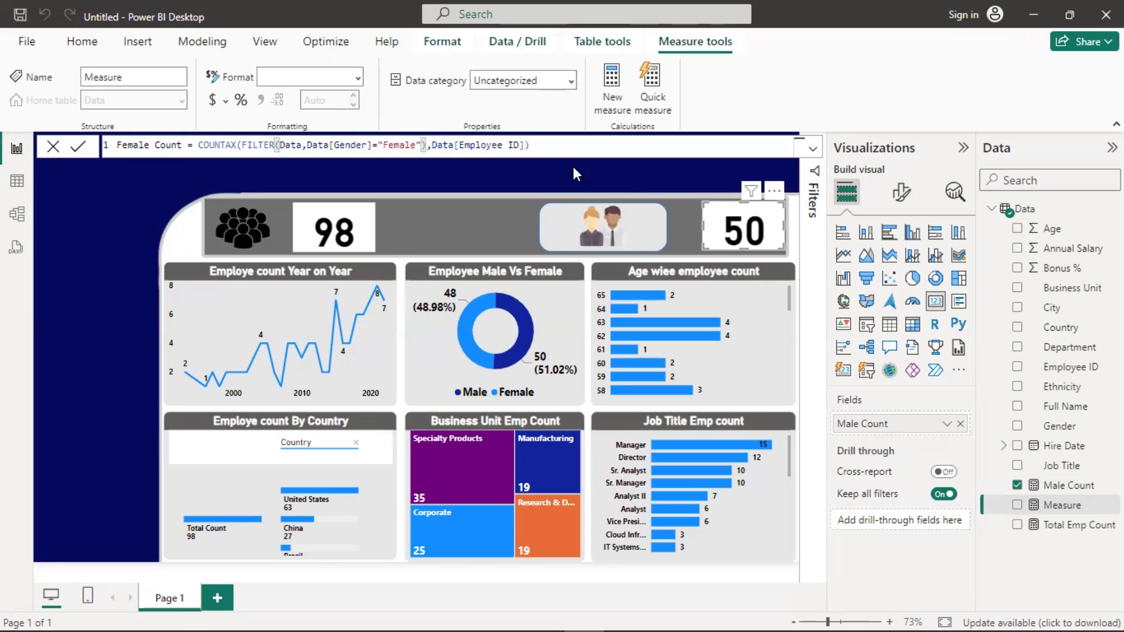
click(566, 147)
key(Return)
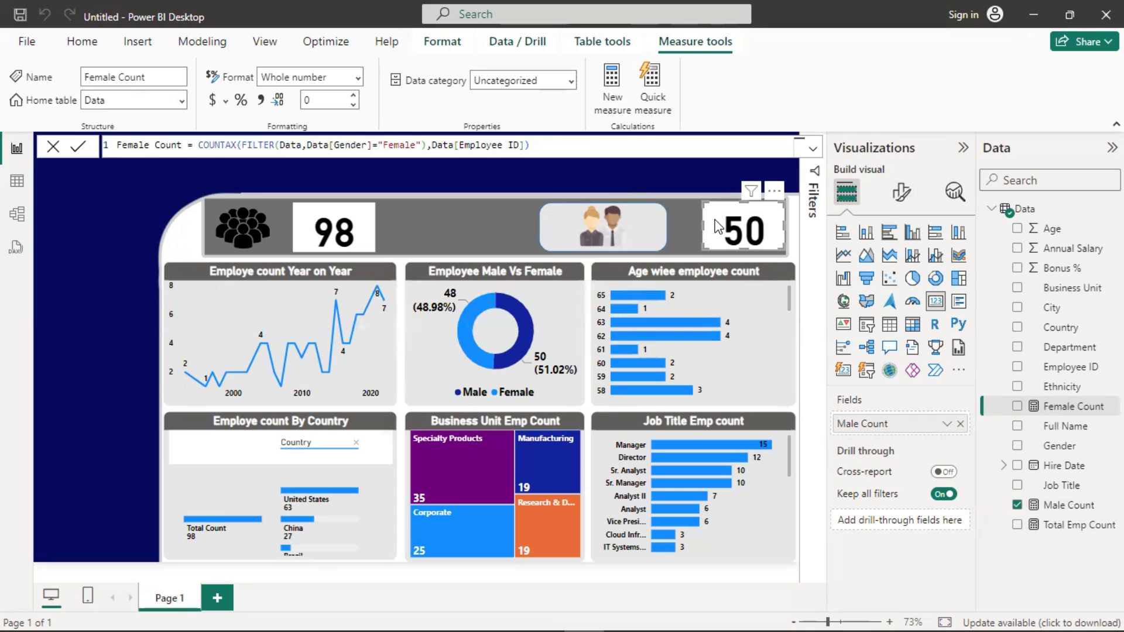
- Duplicate the Male Count card, place the copy left of the employees image, and replace its field with Female Count
key(ctrl+v)
drag(715, 220, 440, 216)
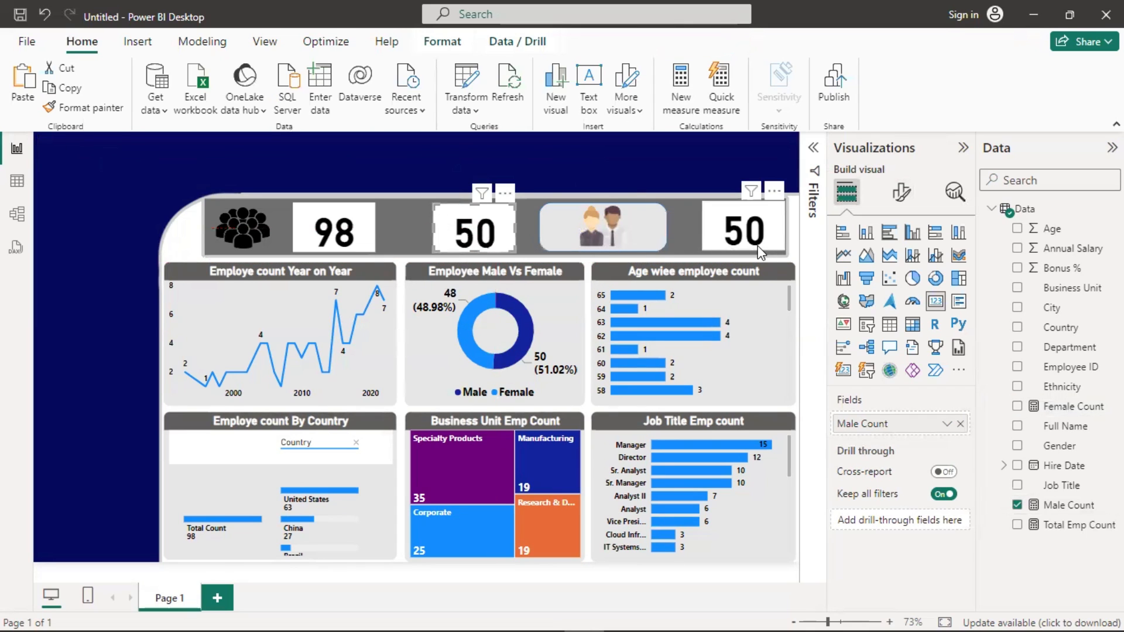
click(960, 424)
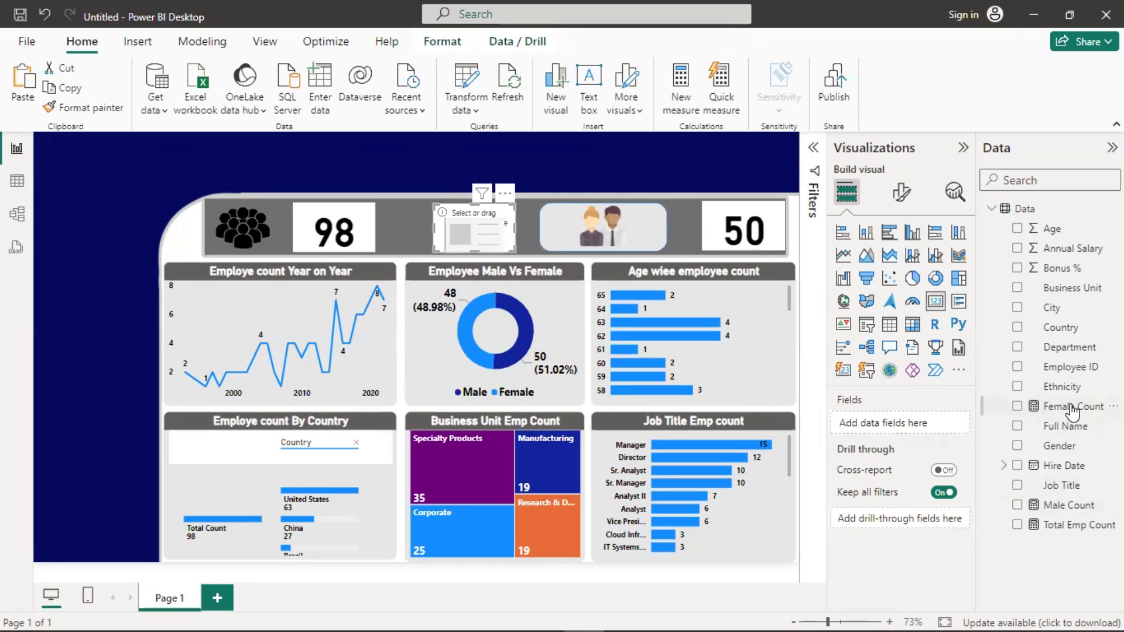
drag(1069, 406, 896, 424)
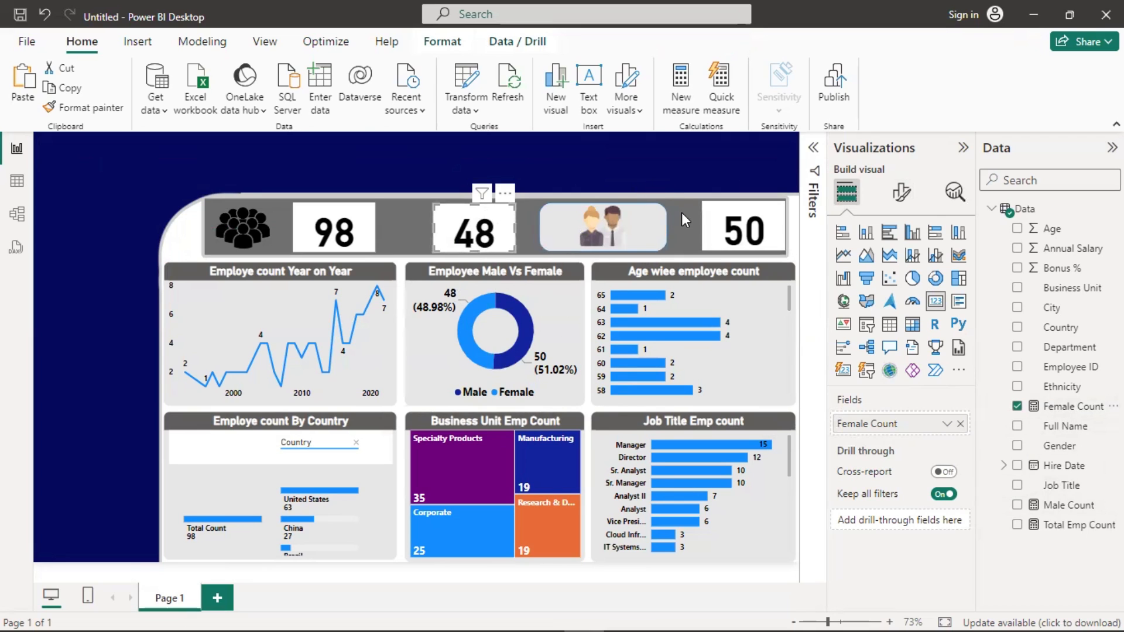
- Shift the rounded rectangle and the employees image slightly right, centring them between the Female Count and Male Count cards
click(649, 220)
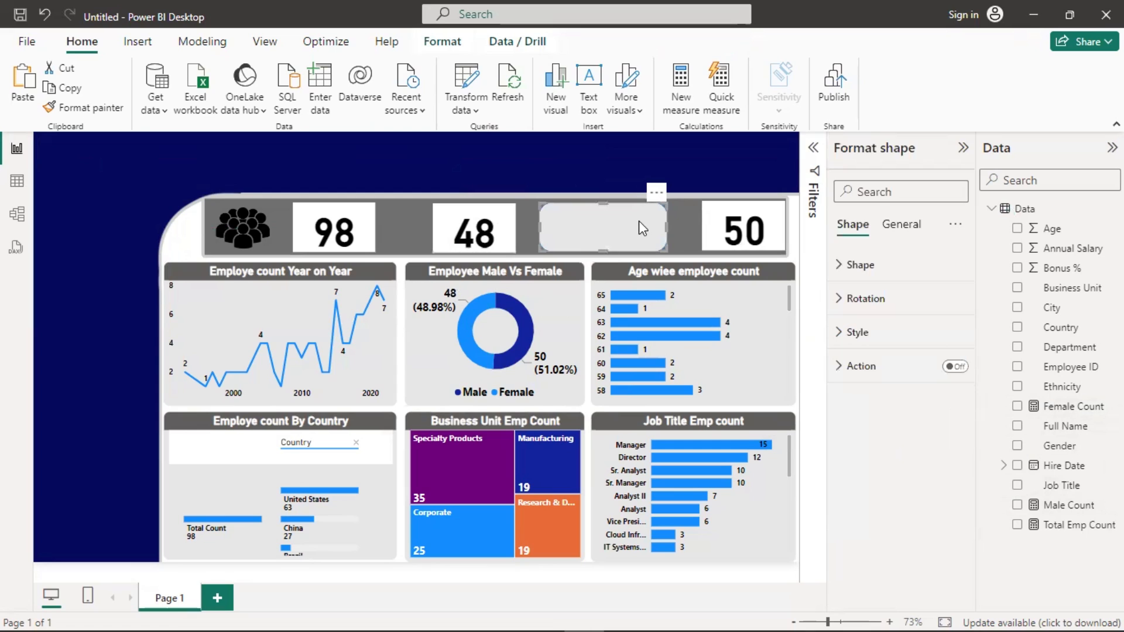
drag(616, 230, 624, 229)
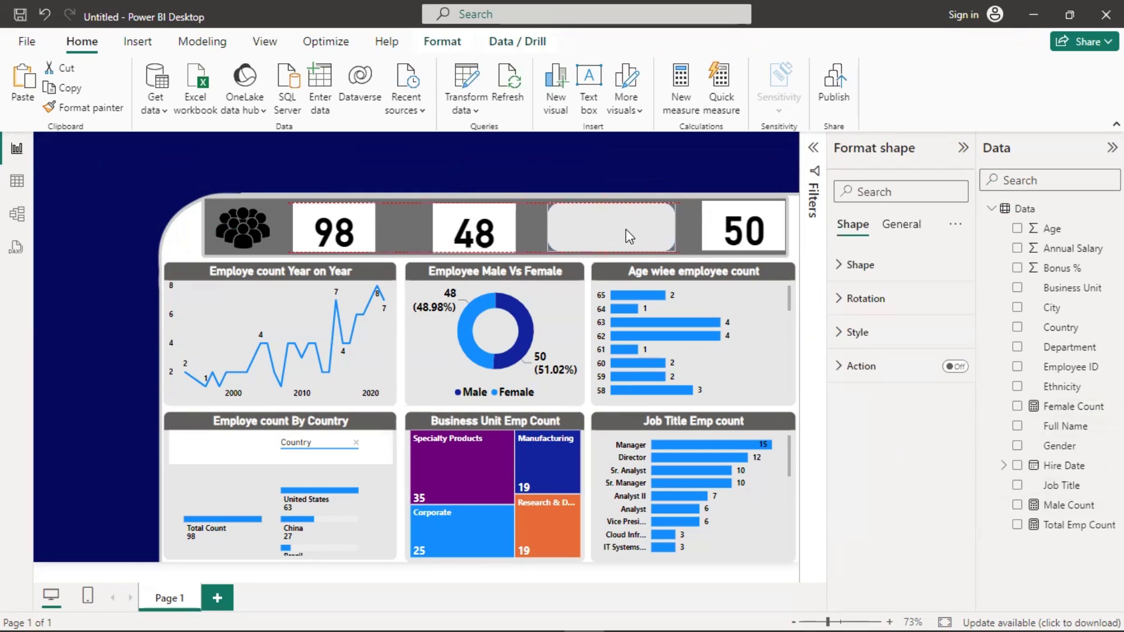
click(535, 220)
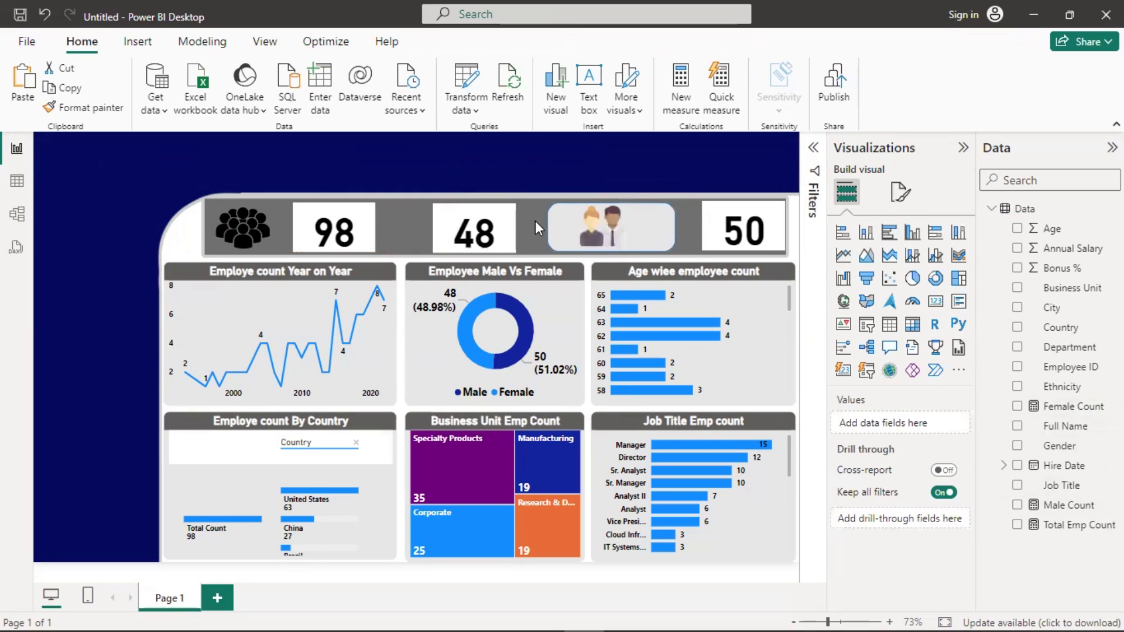
click(606, 230)
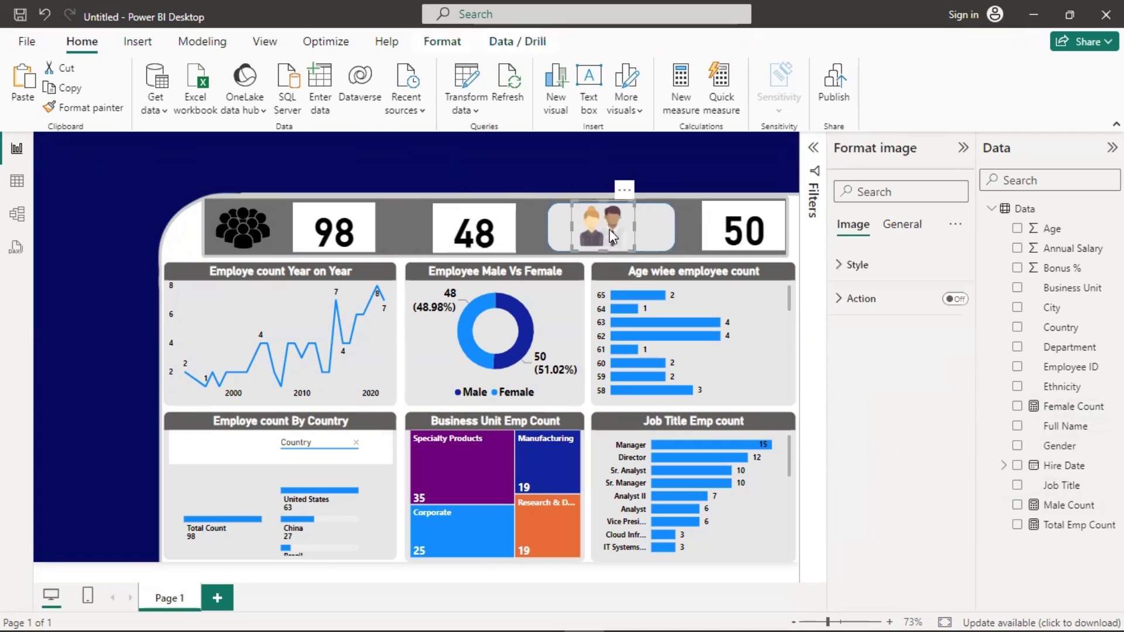
click(691, 236)
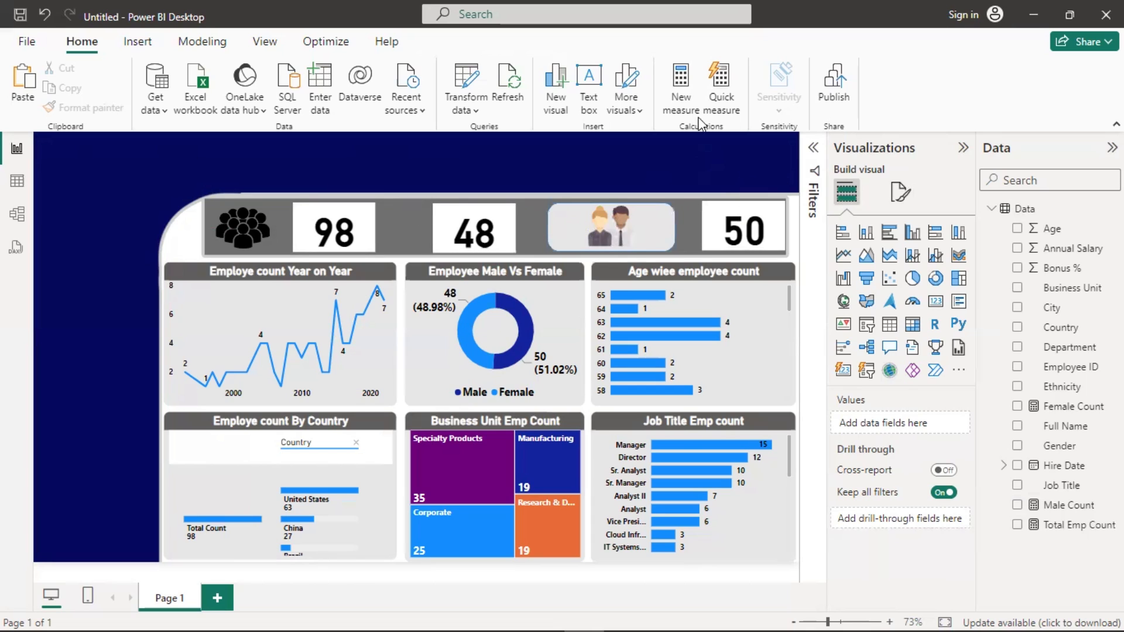
- Create a new measure named Male %
click(680, 88)
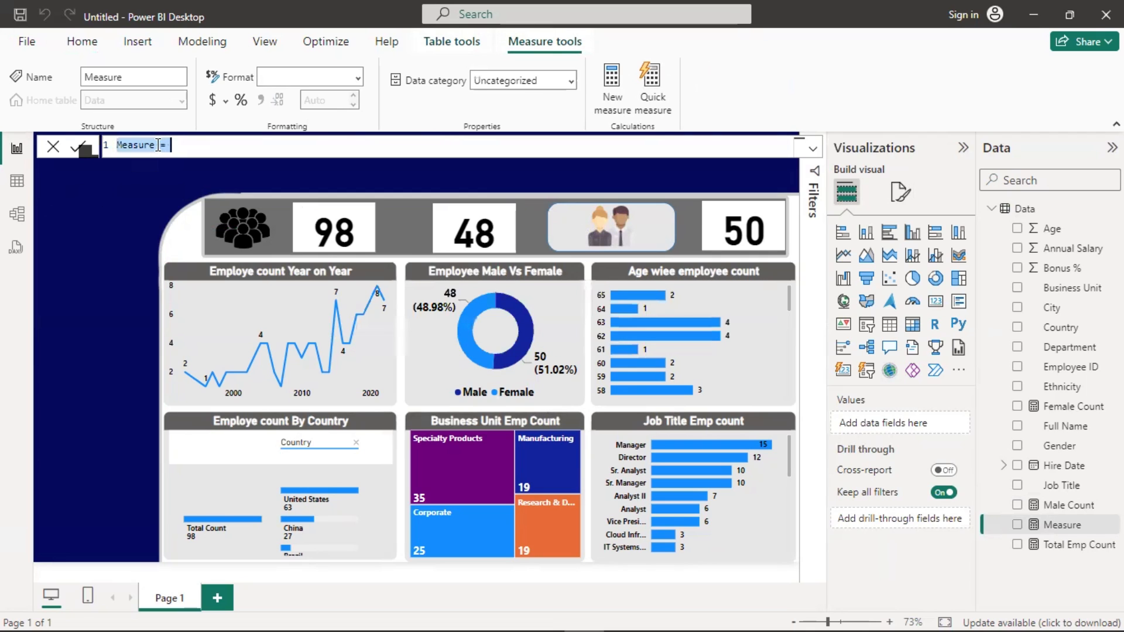
key(Left)
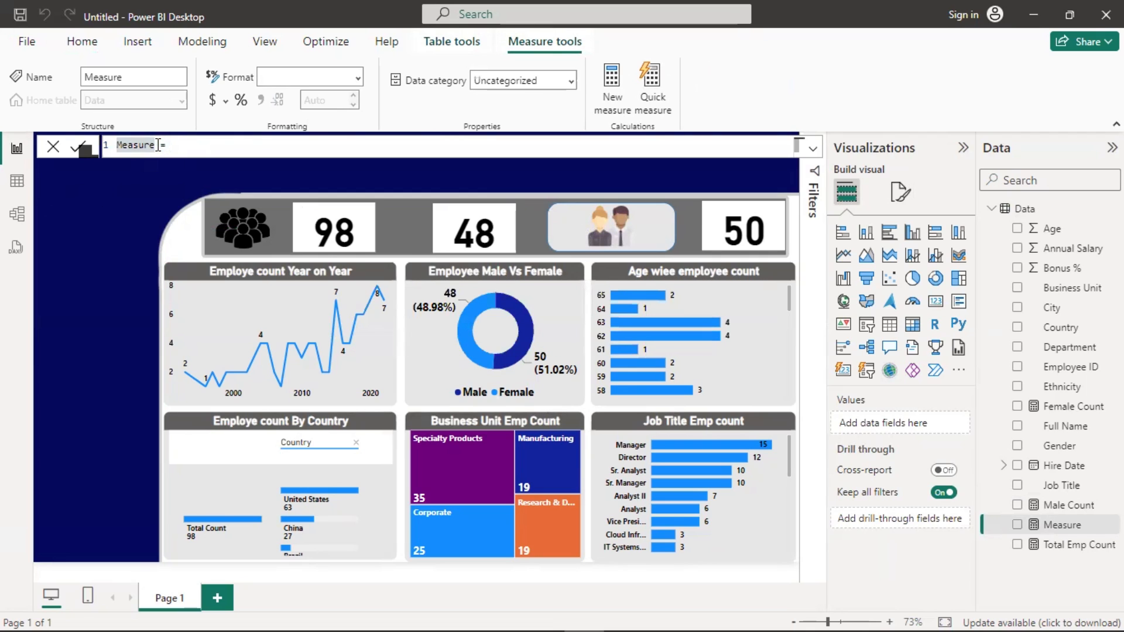
key(Right)
key(Right)
key(Right)
key(Right)
key(Right)
key(Right)
key(Right)
key(BackSpace)
key(BackSpace)
key(BackSpace)
key(BackSpace)
key(BackSpace)
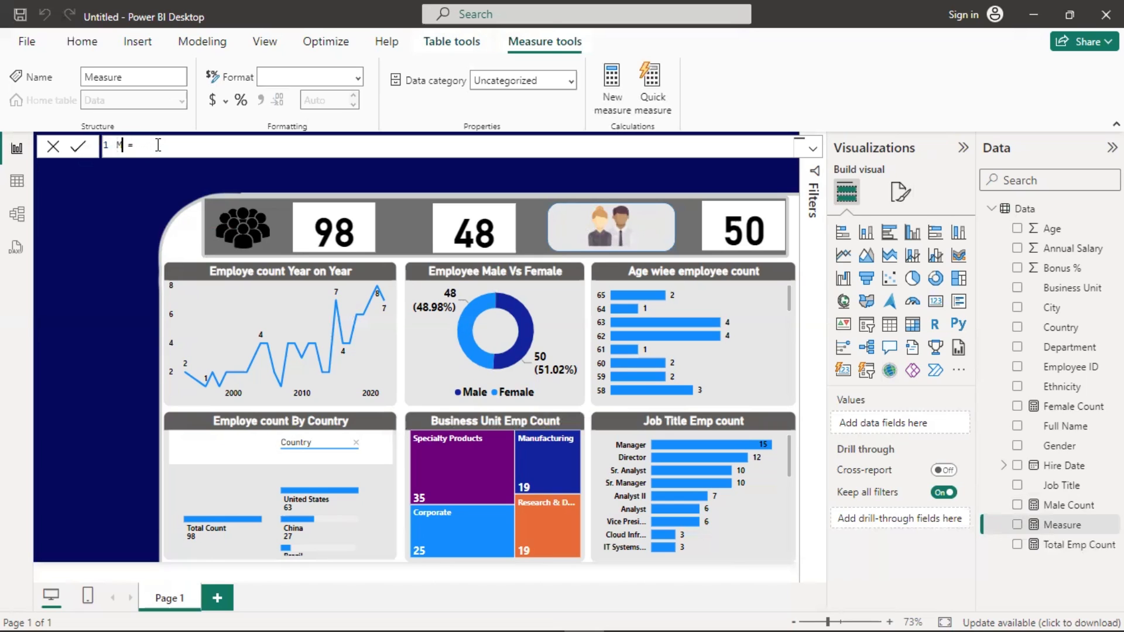
text(le % = Di)
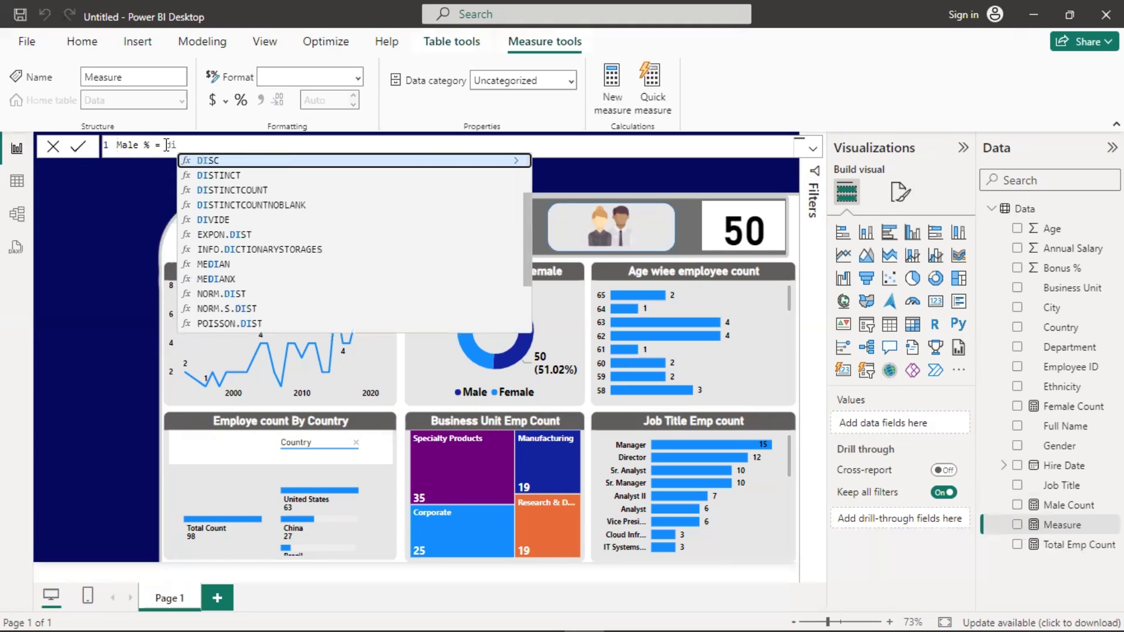
- Define Male % as DIVIDE([Male Count],[Total Emp Count]), commit it, and format the measure as Percentage
key(Down)
key(Down)
key(Down)
key(Down)
key(Tab)
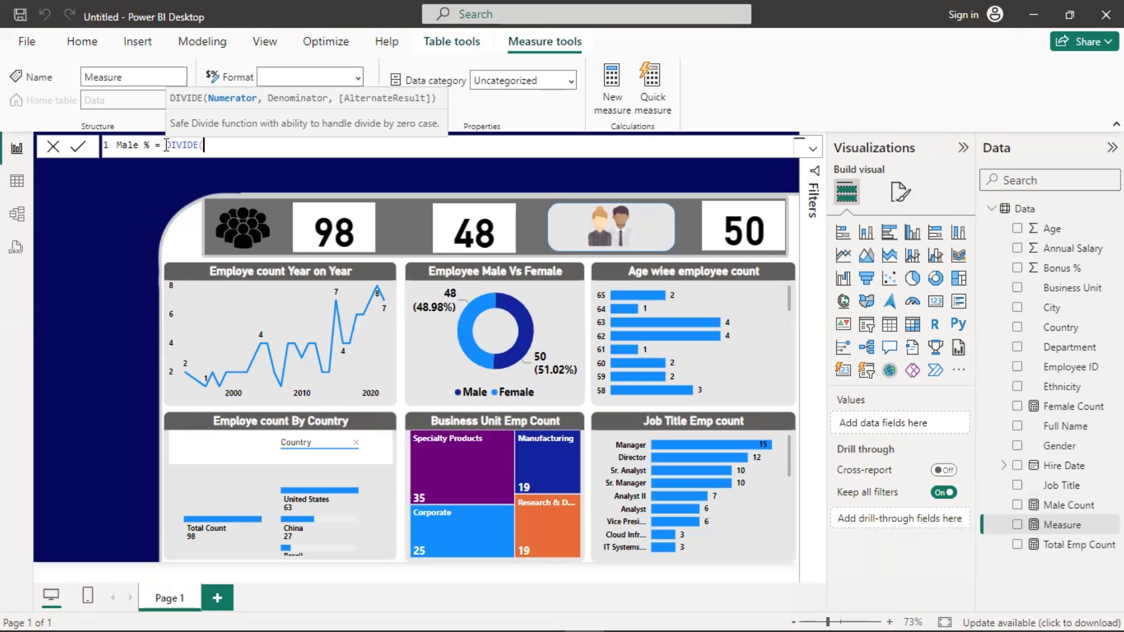
text(m)
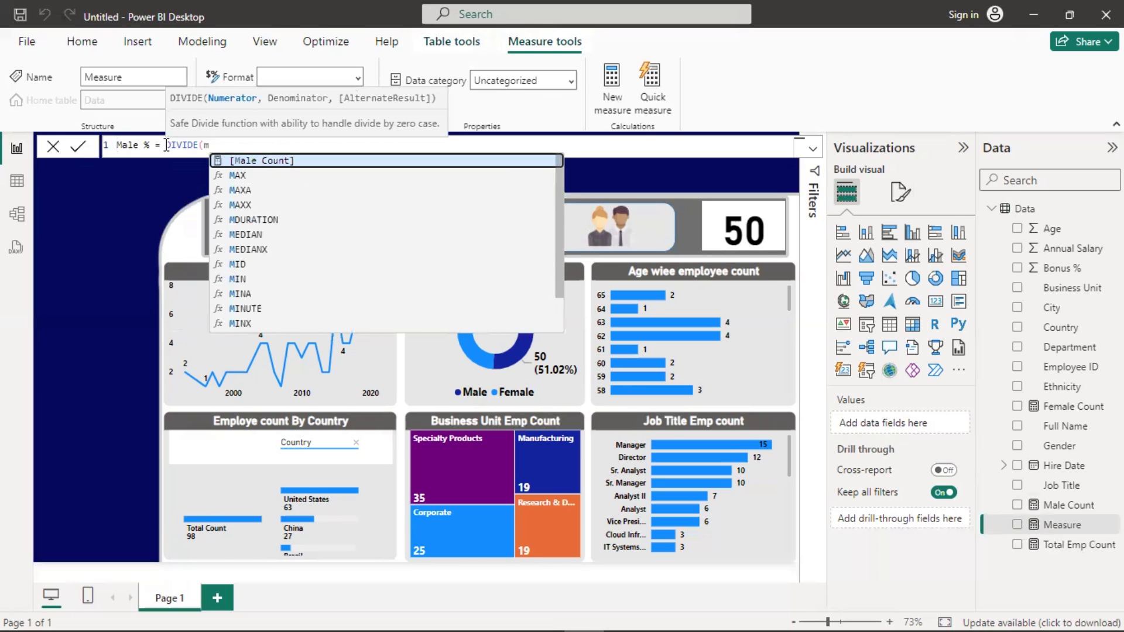
key(Tab)
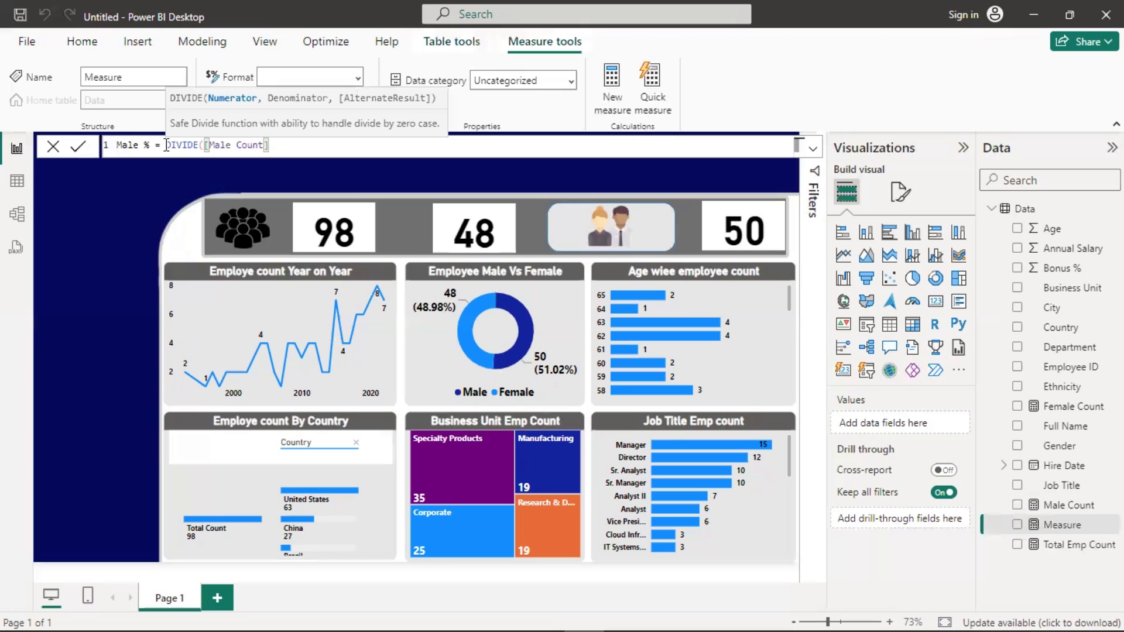
text(,)
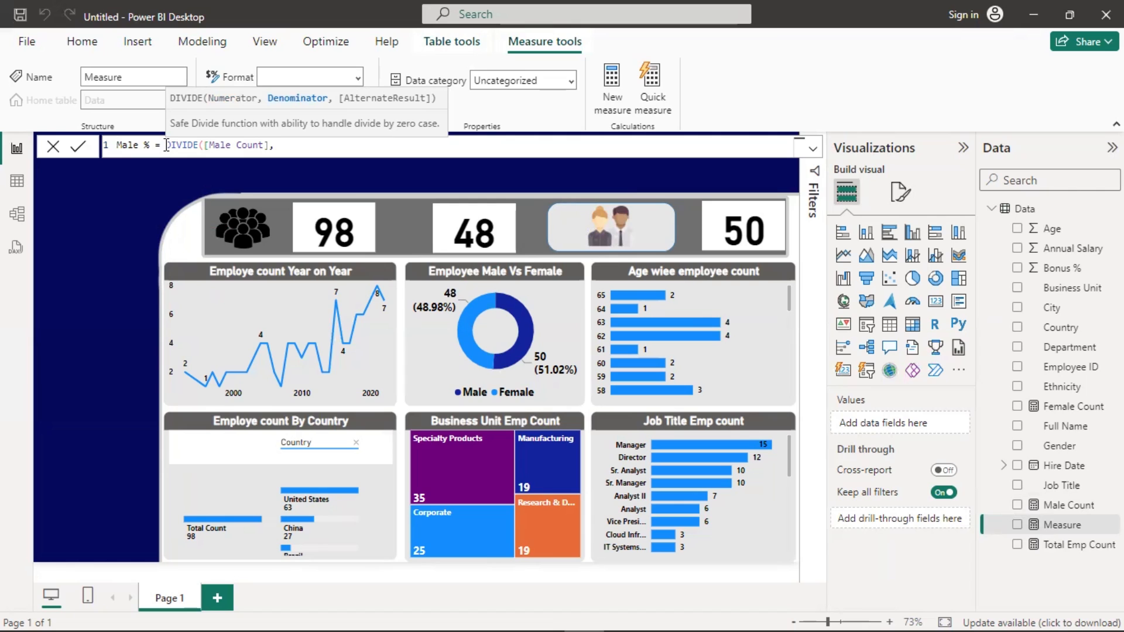
text(to)
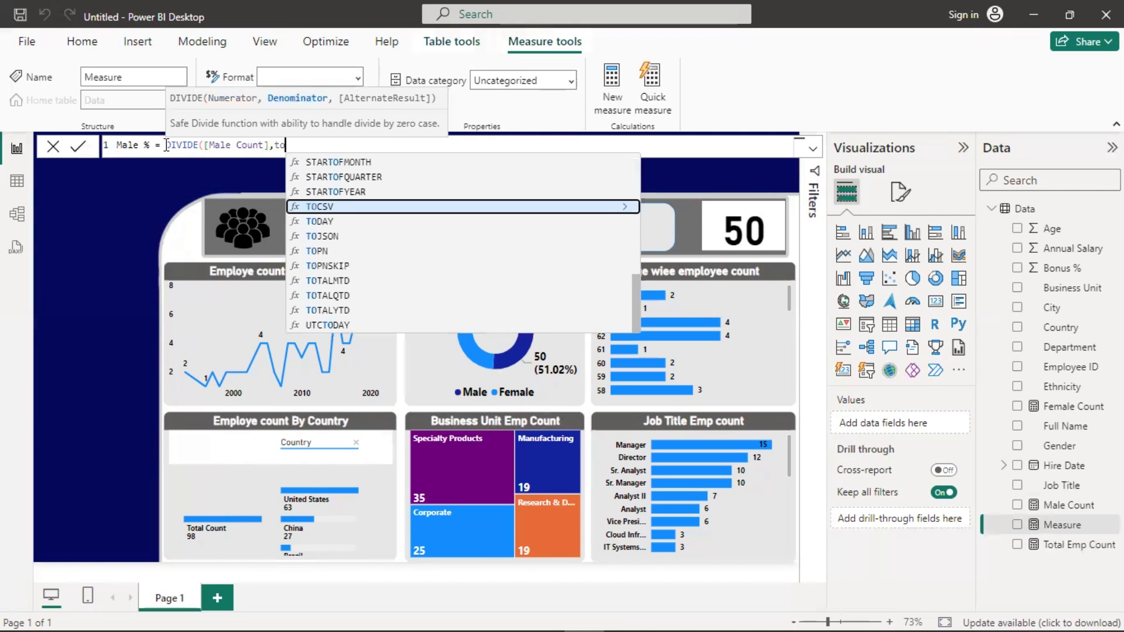
text(t)
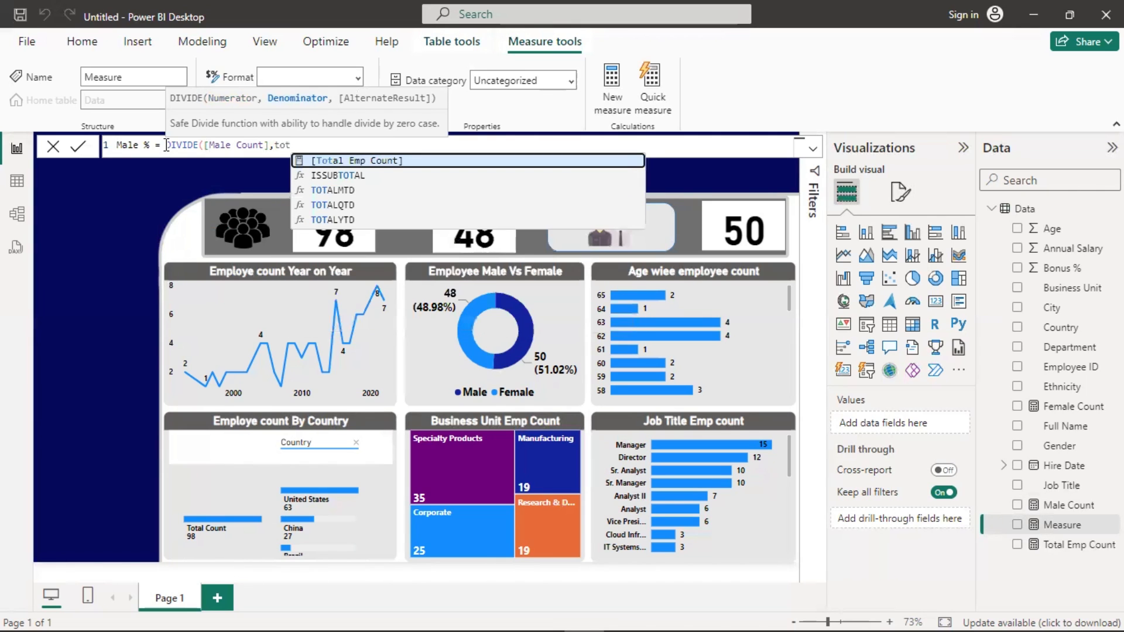
key(Tab)
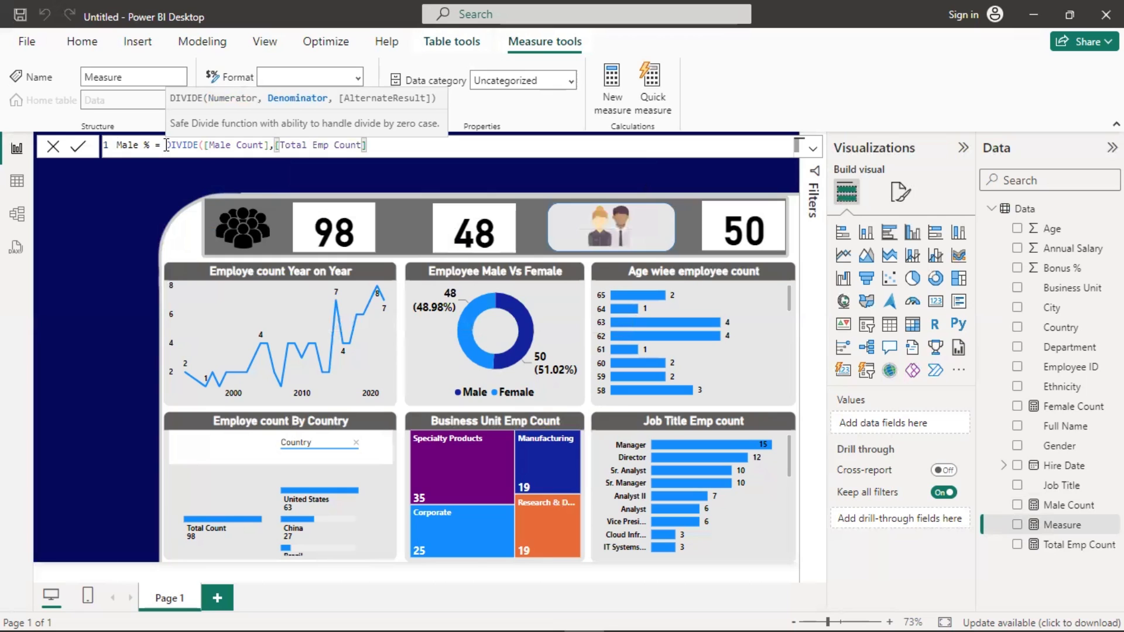
text())
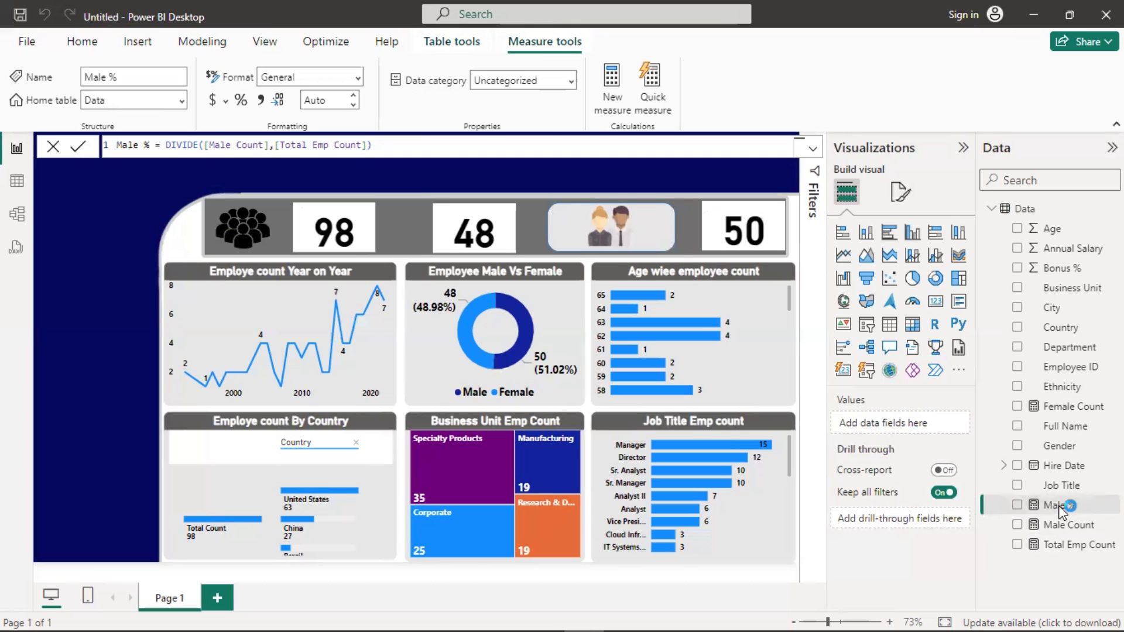
click(358, 78)
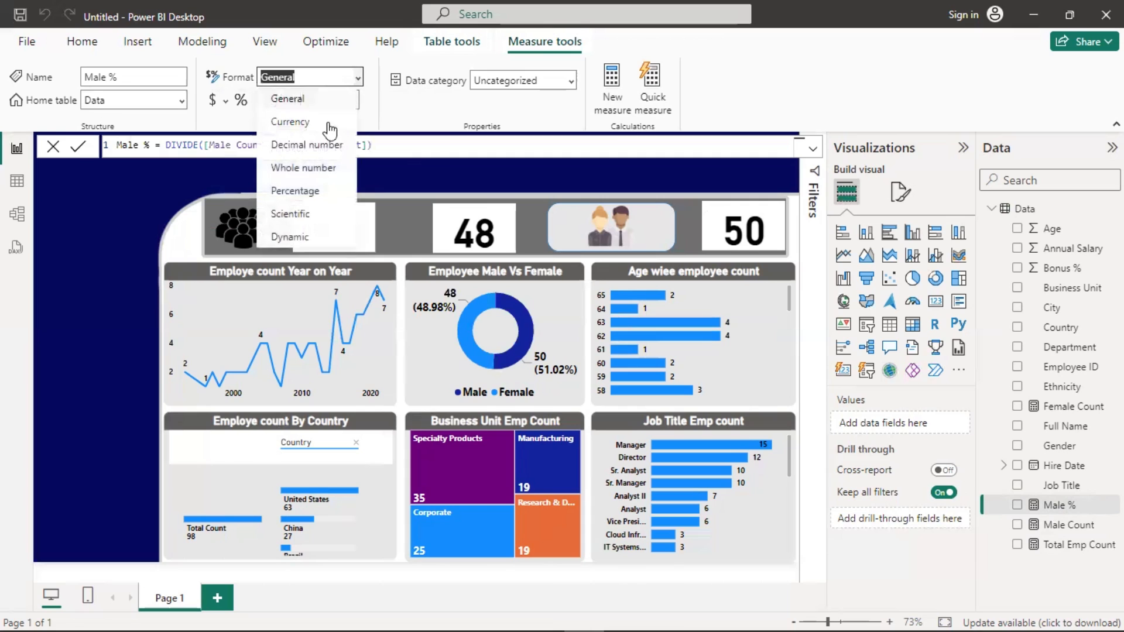
click(304, 190)
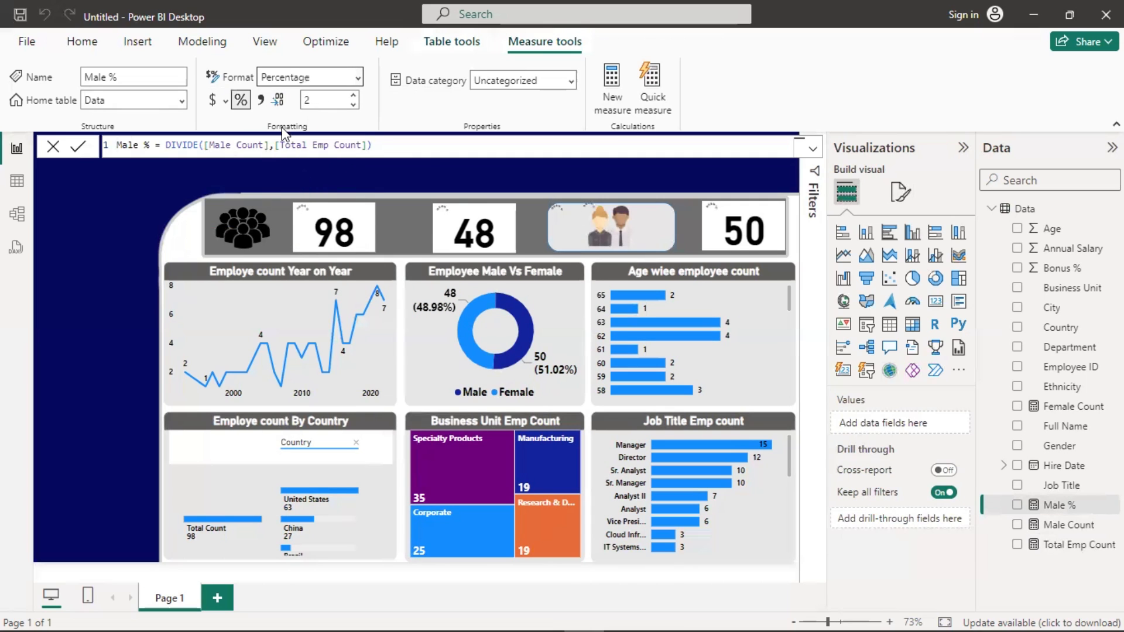
- Duplicate the Female Count card beside the employees image, replace the copy's field with Male %, and widen it until the full percentage fits
click(500, 218)
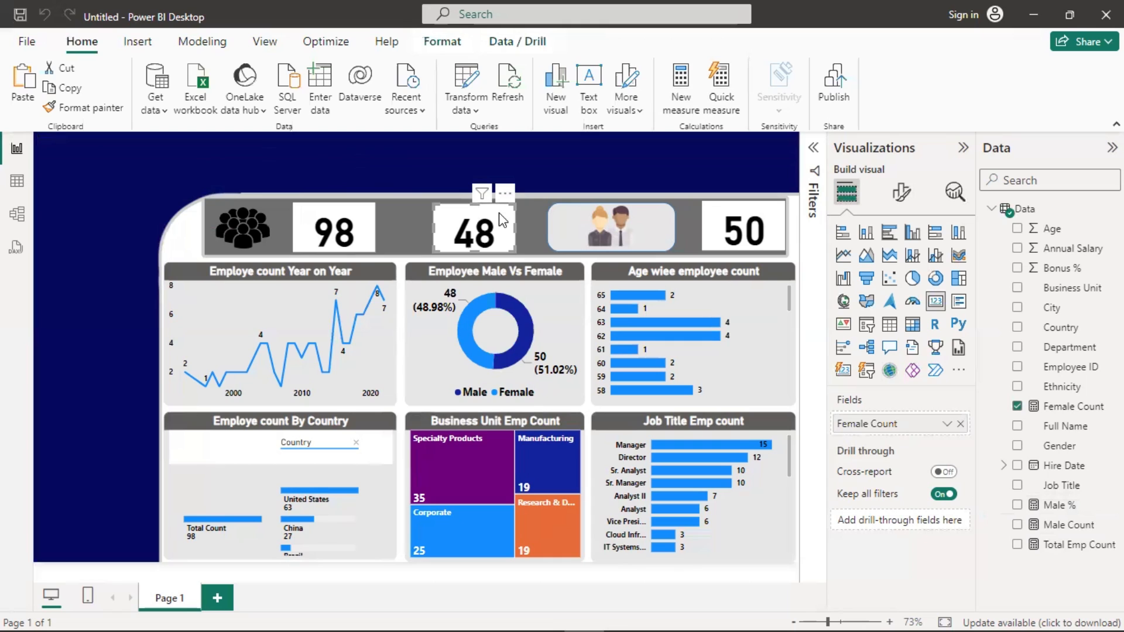
drag(501, 219, 701, 216)
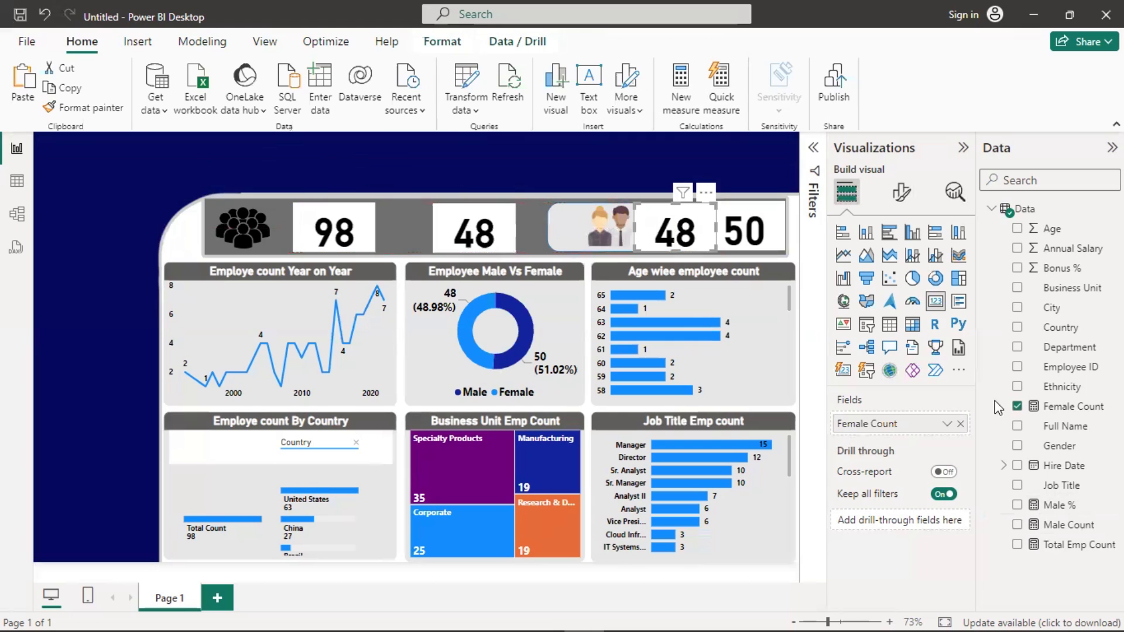
click(960, 424)
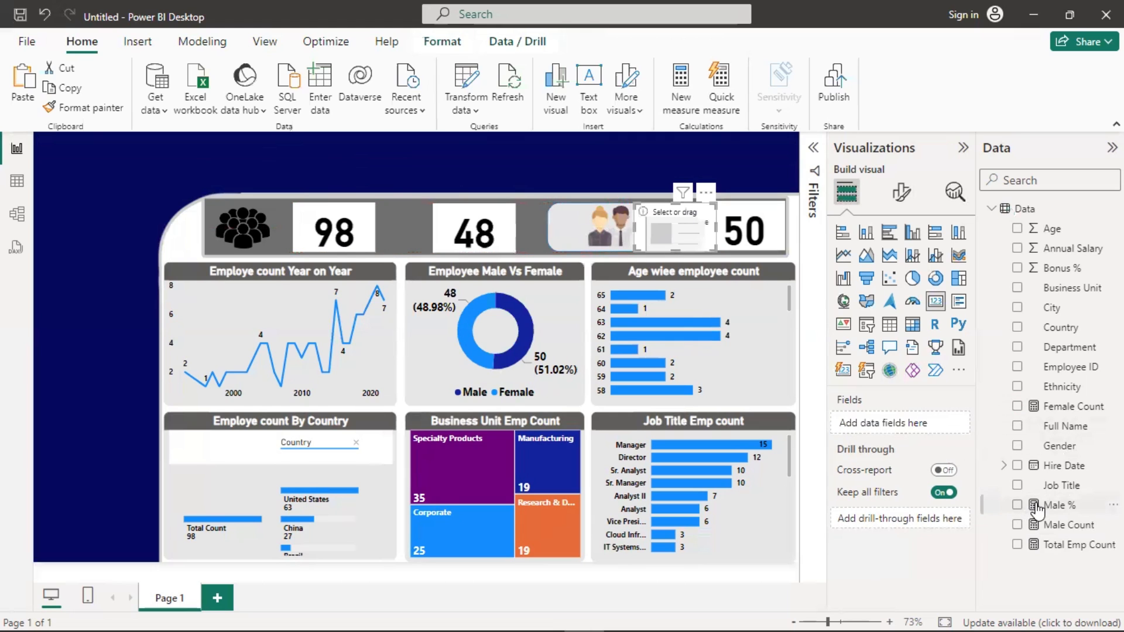
drag(1048, 504, 907, 424)
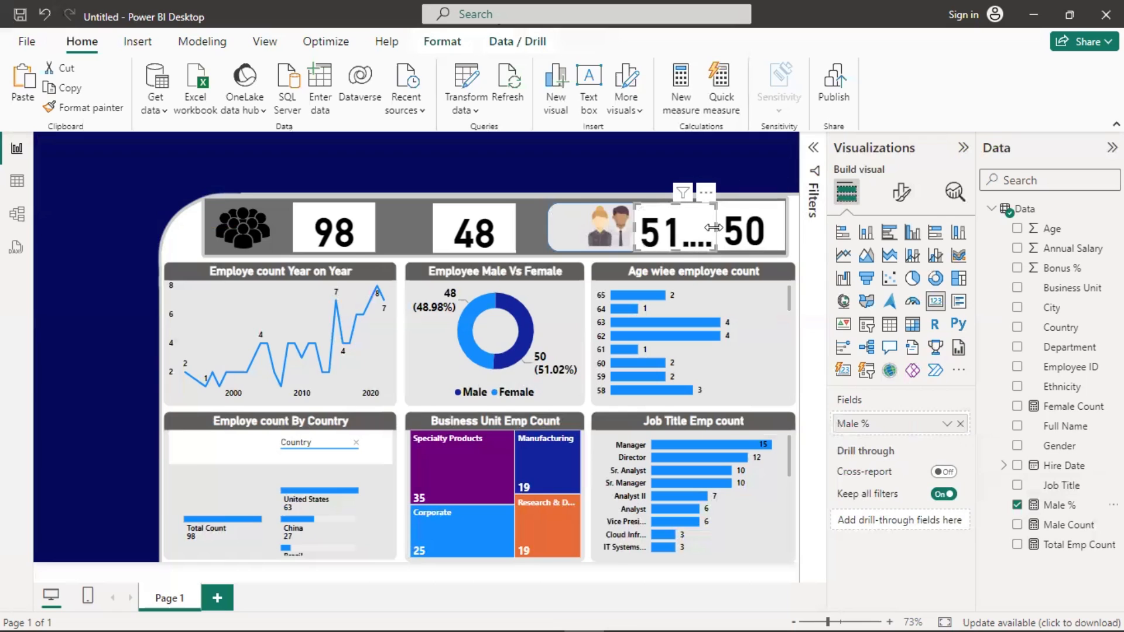
drag(715, 238, 774, 226)
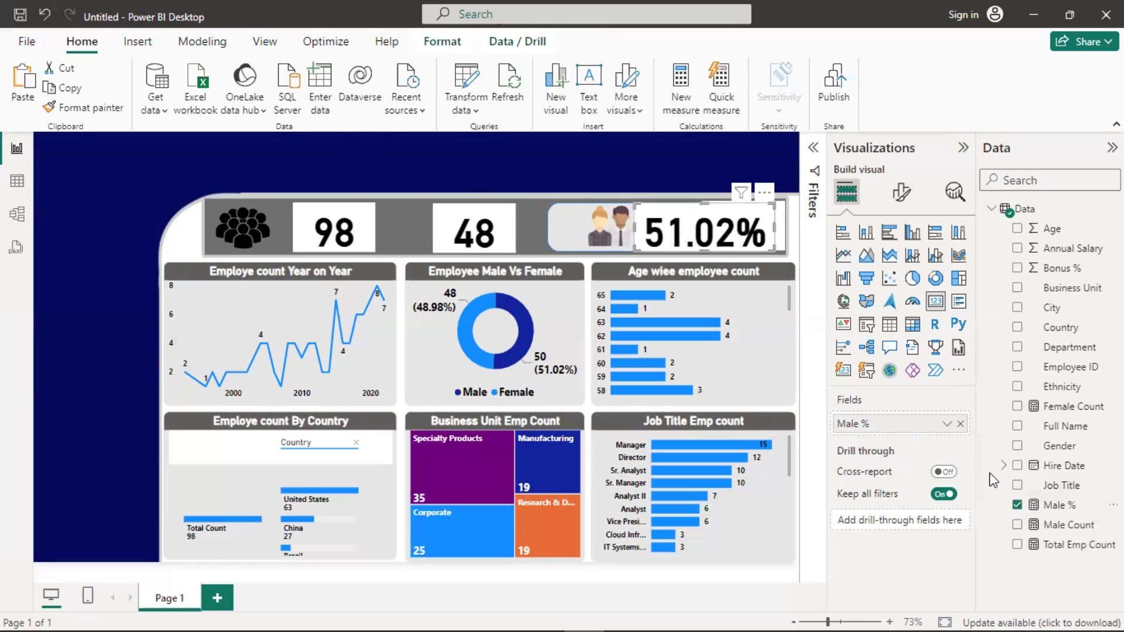
- Set the Male % measure's decimal places to 0
click(1061, 506)
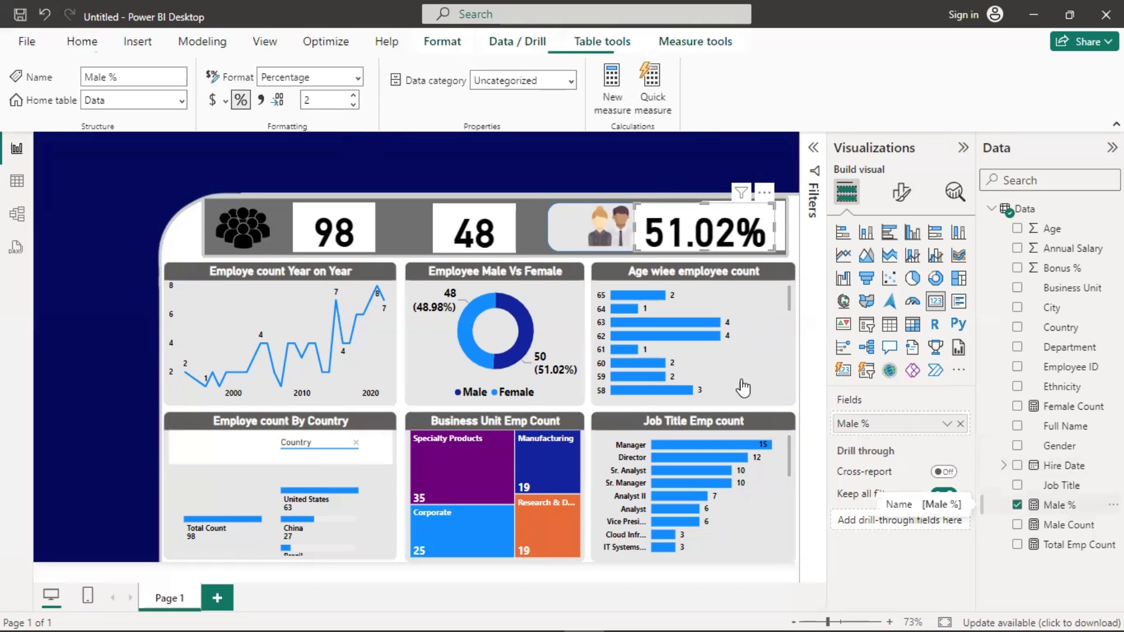
click(353, 106)
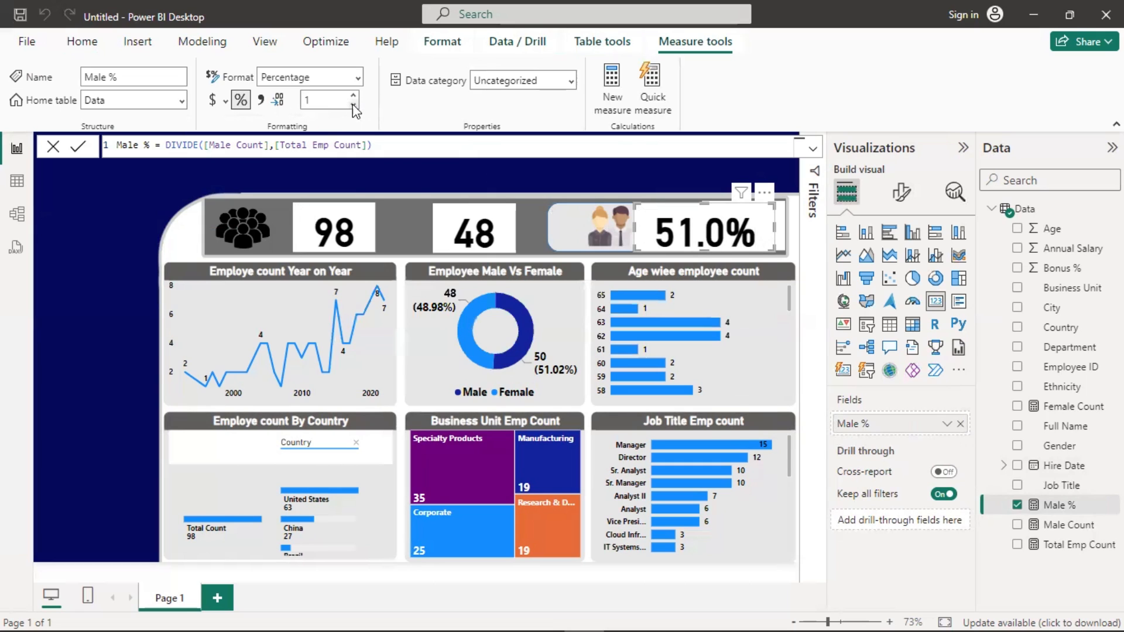
click(353, 106)
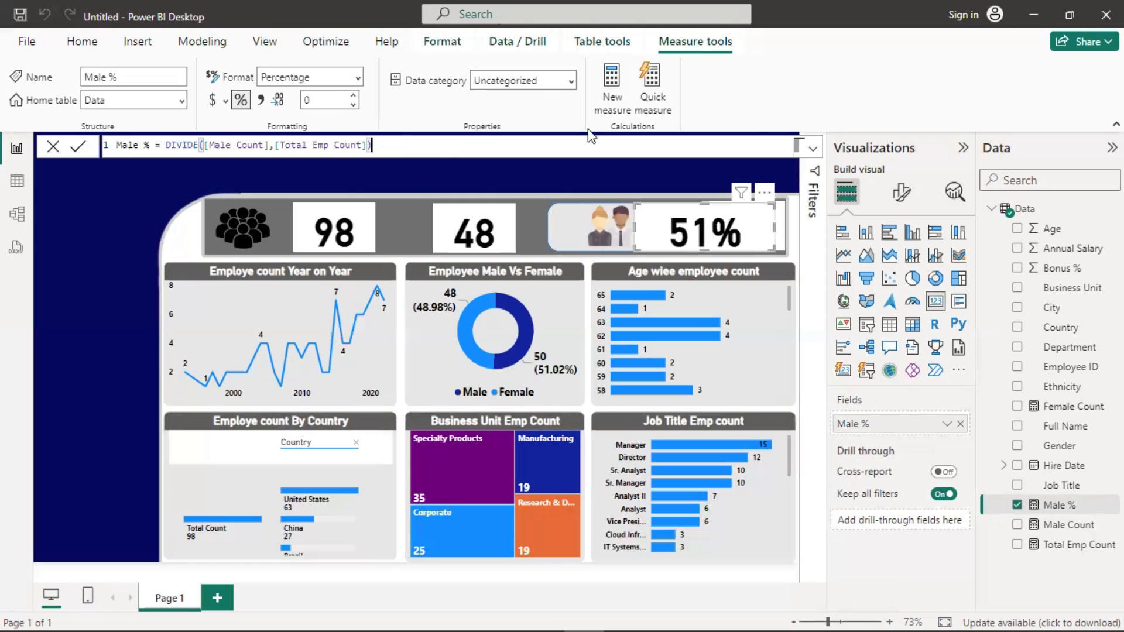
- Create another measure named Female %
click(604, 78)
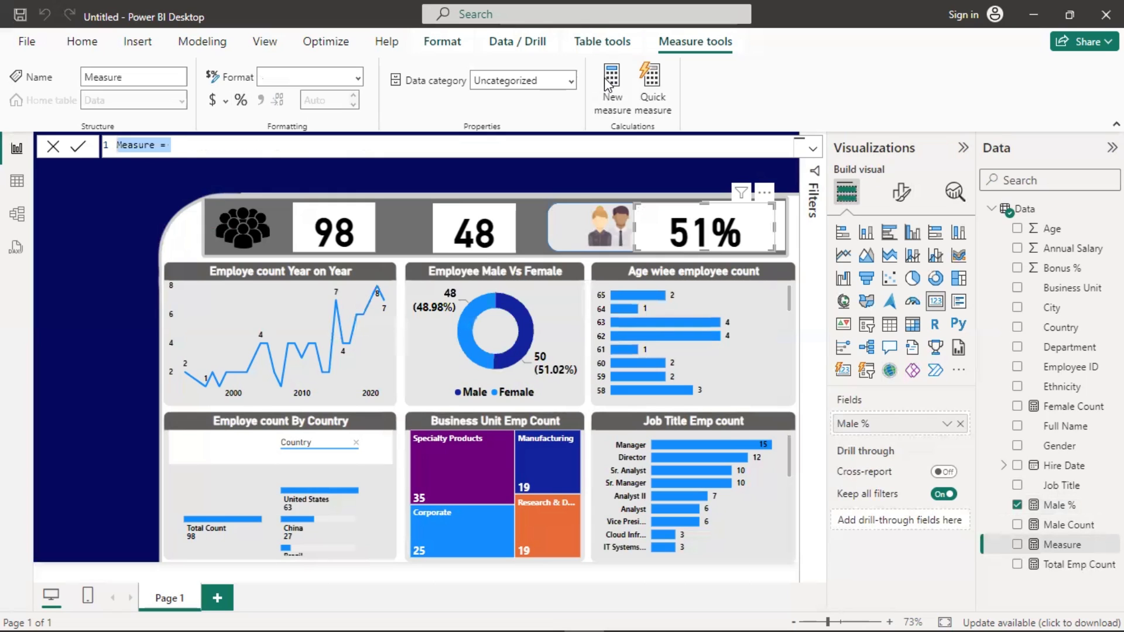
double_click(154, 145)
click(158, 147)
key(BackSpace)
key(BackSpace)
key(BackSpace)
key(BackSpace)
key(BackSpace)
key(BackSpace)
key(BackSpace)
text(Female %)
click(181, 143)
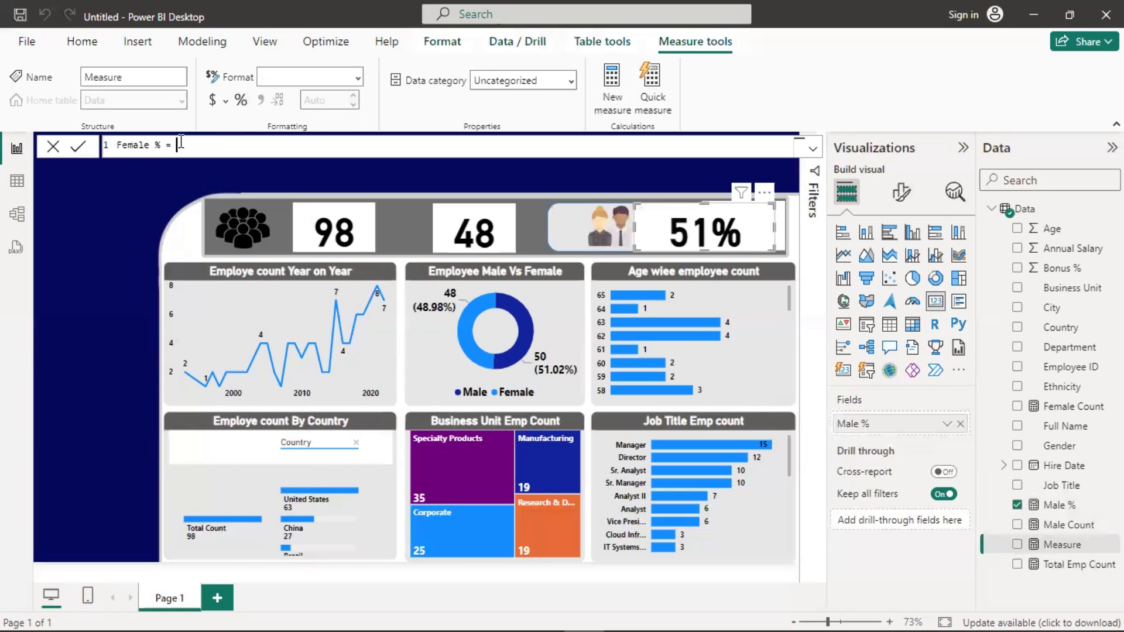
- Define Female % as DIVIDE([Female Count],[Total Emp Count]), commit it, and format the measure as Percentage
text(s)
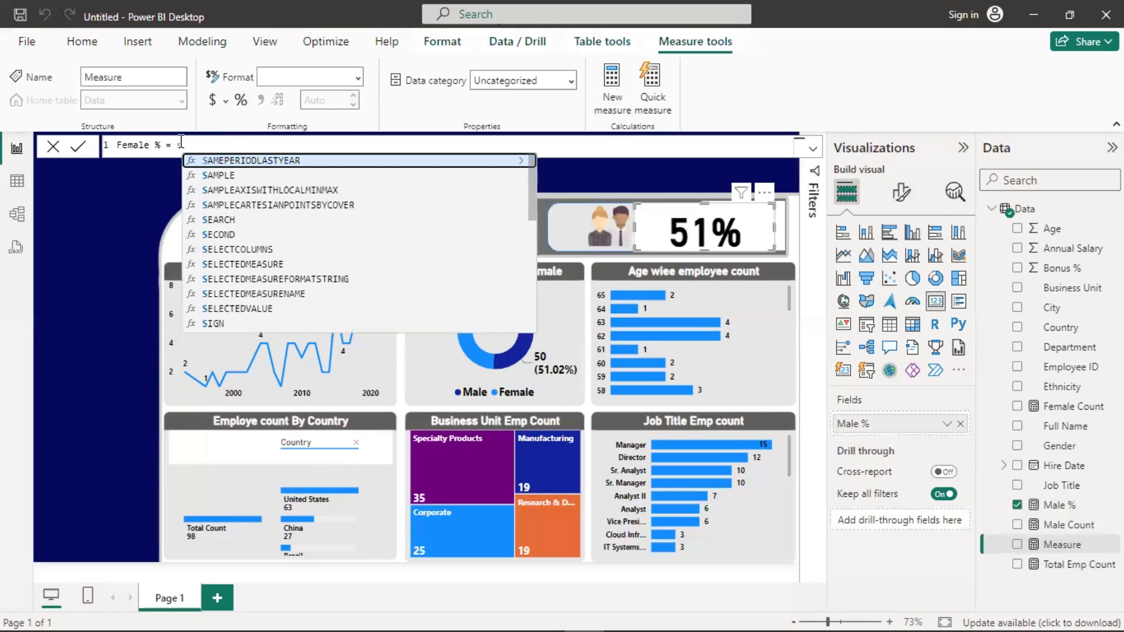
key(BackSpace)
text(di)
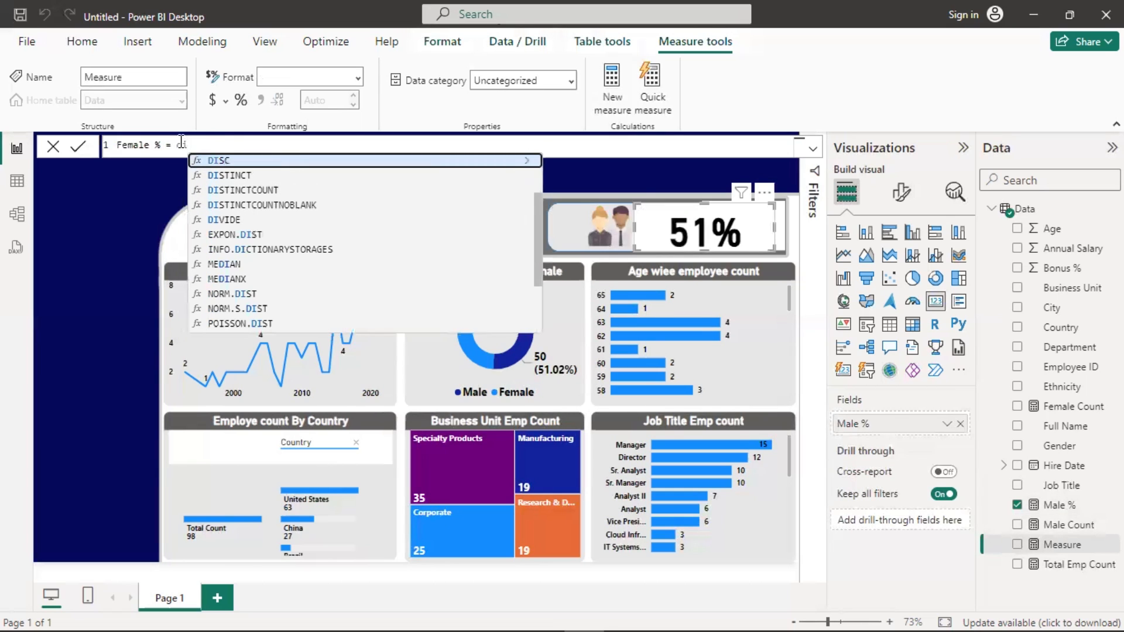
key(Down)
key(Down)
key(Down)
key(Down)
key(Tab)
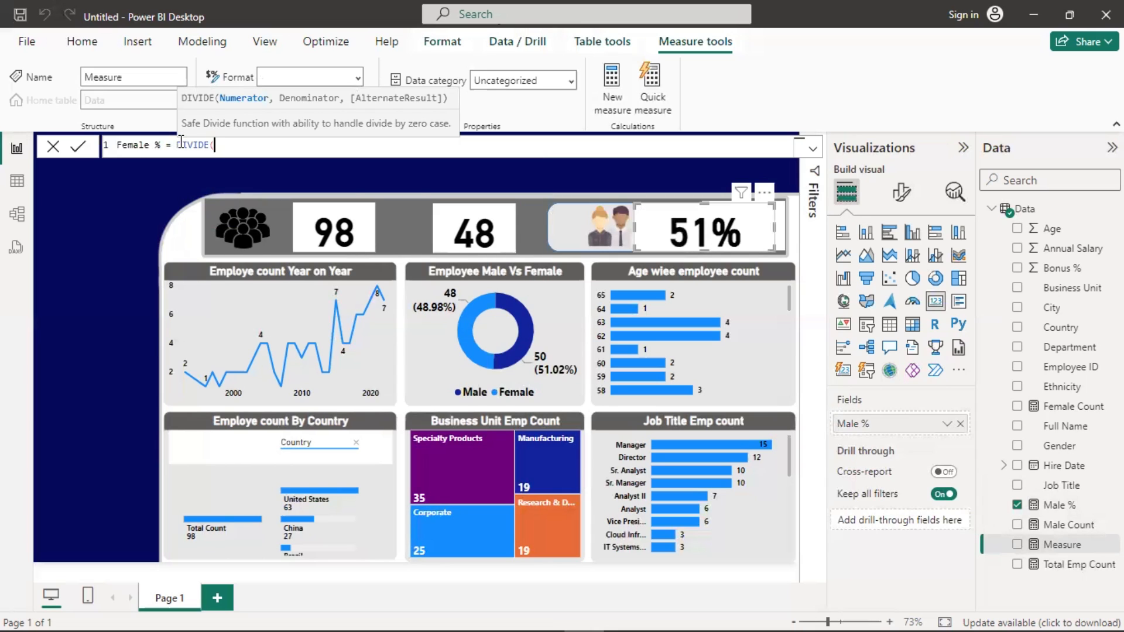
text(fe)
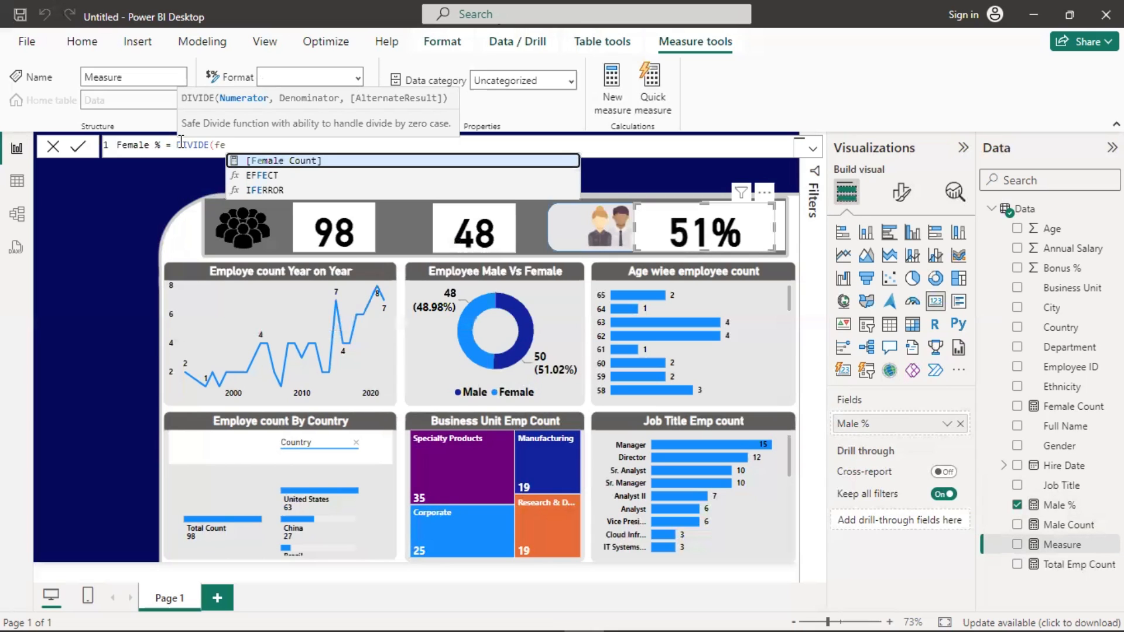
key(Tab)
text(,)
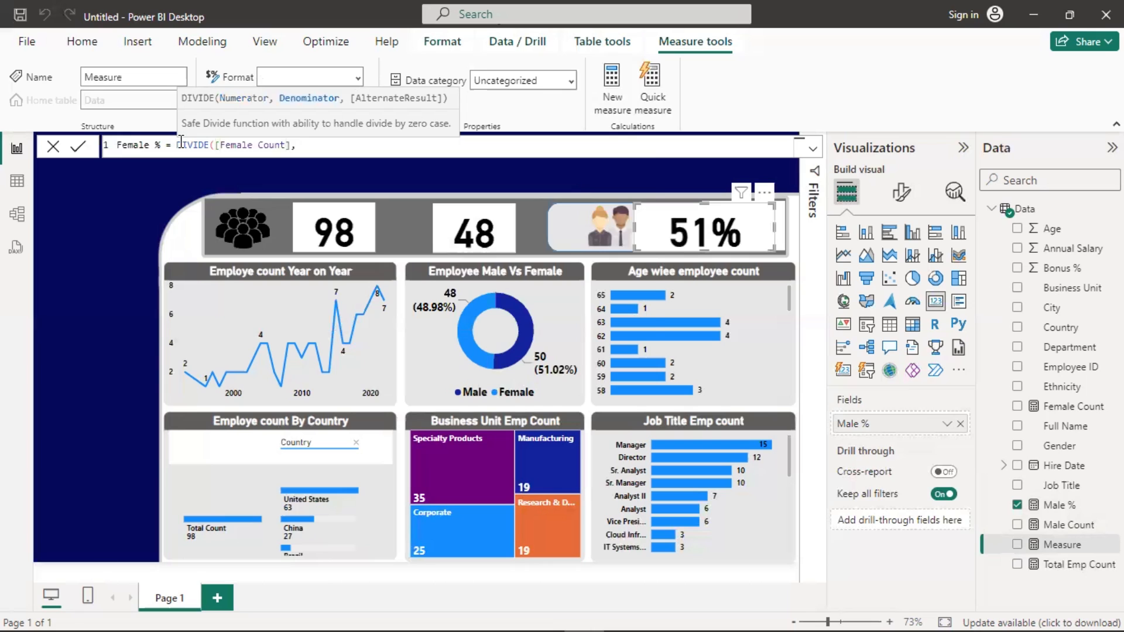
text(tot)
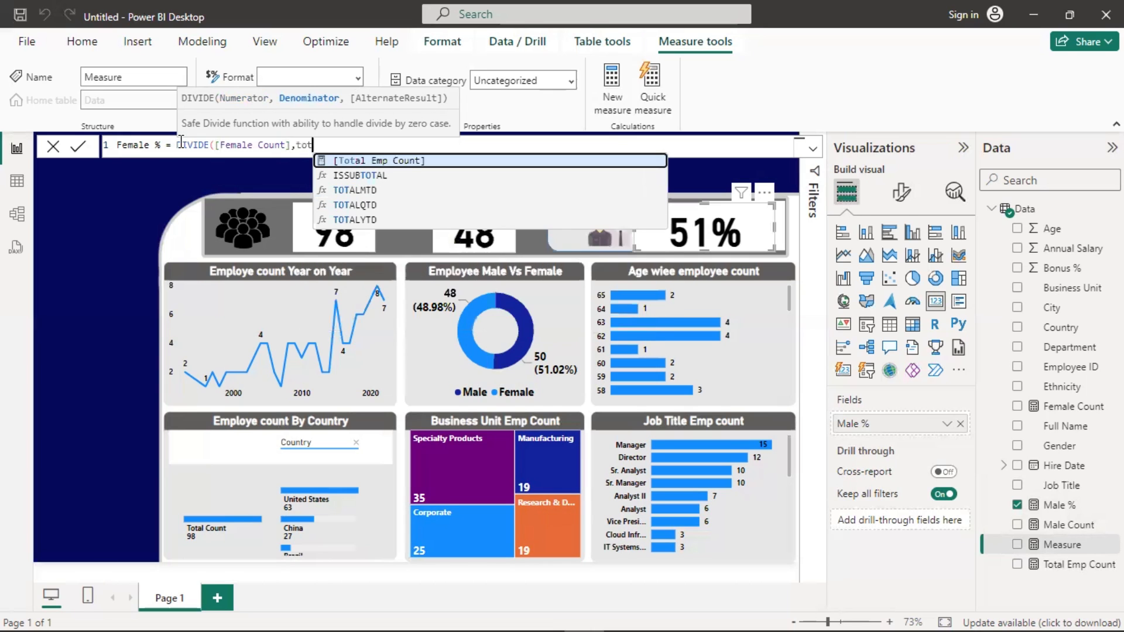
key(Tab)
text())
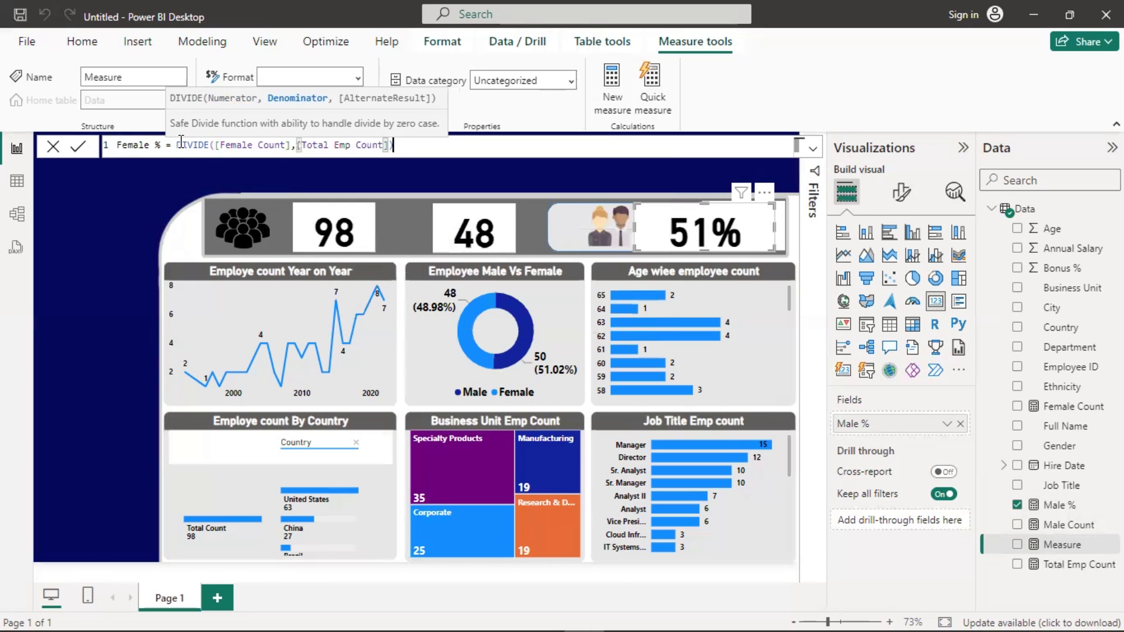
key(Return)
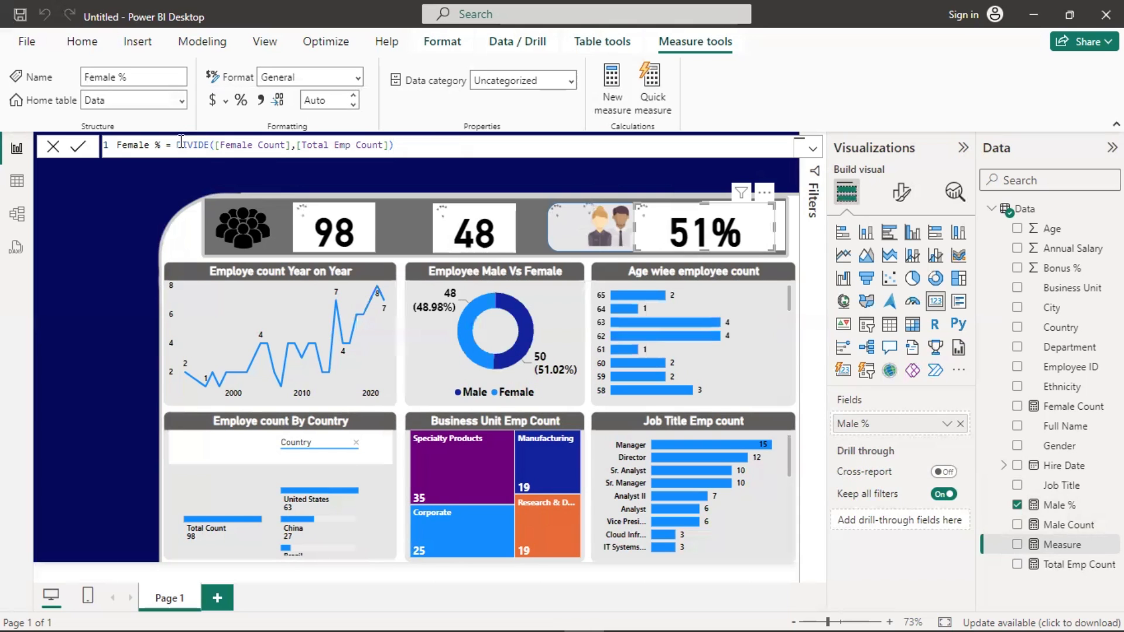
click(354, 77)
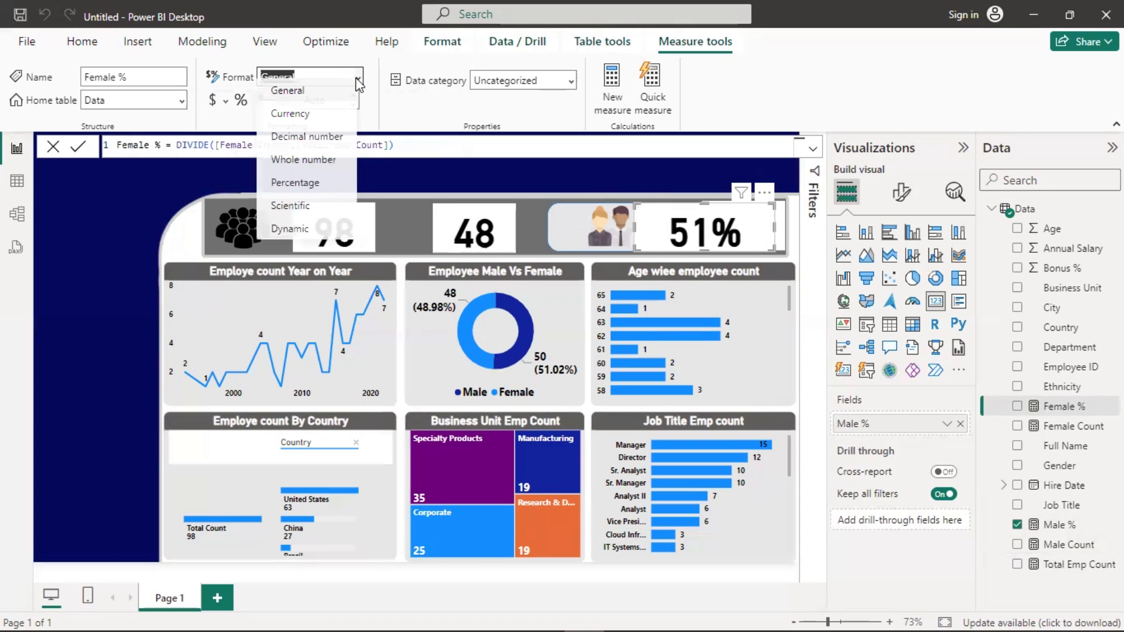
click(295, 191)
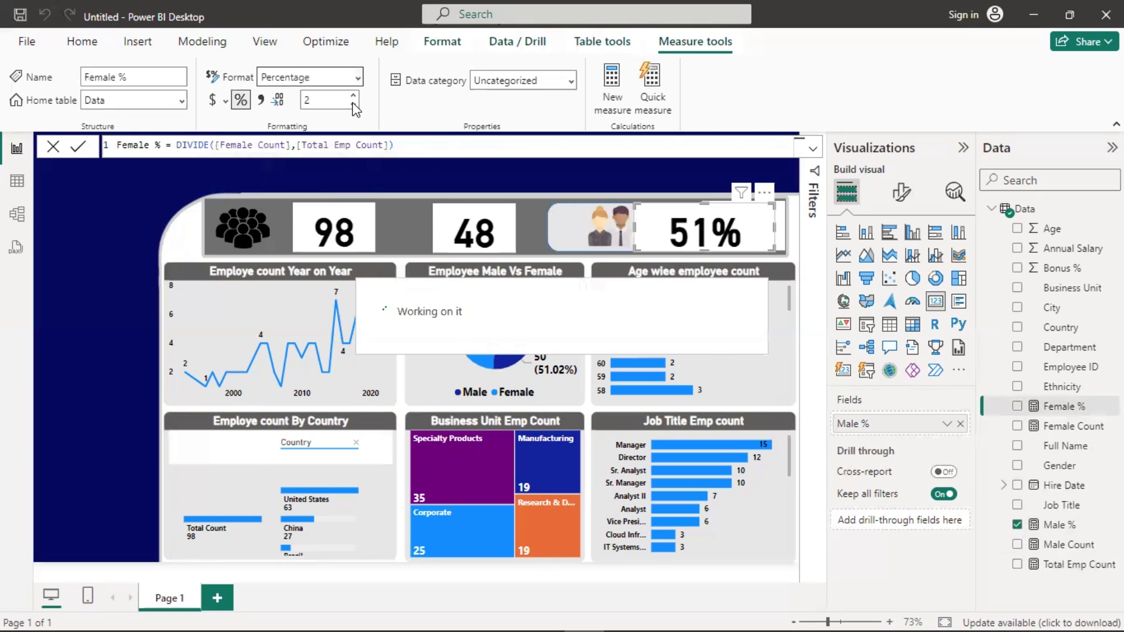
- Narrow the Male % card and place a duplicate of it between the Female Count card and the employees image
click(658, 234)
key(ctrl+c)
key(ctrl+v)
drag(659, 234, 688, 237)
click(644, 233)
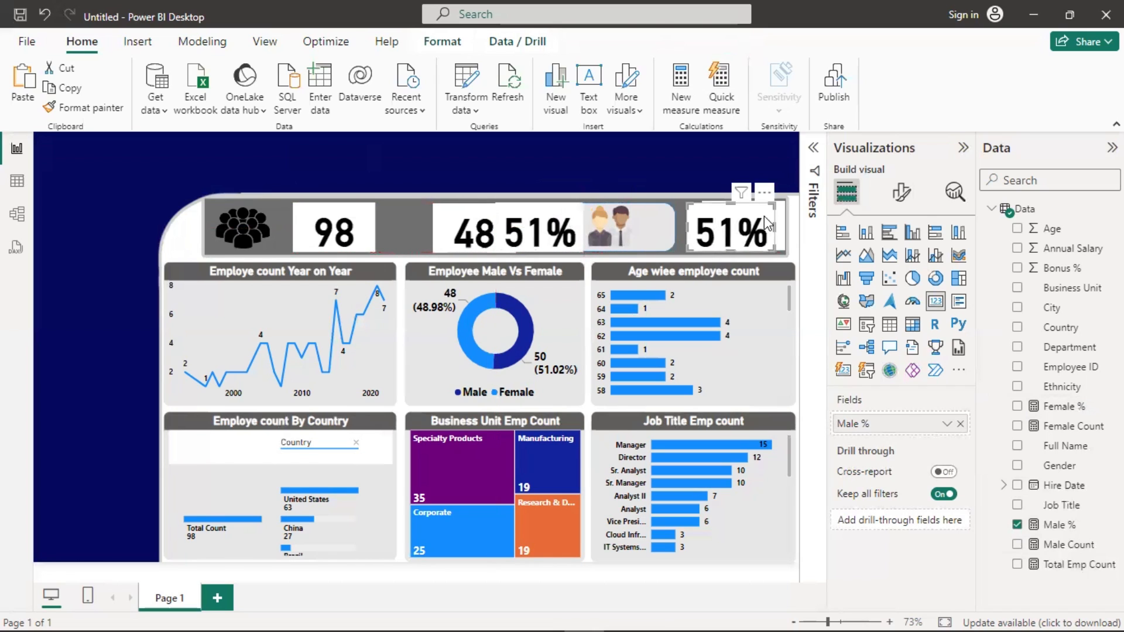
- Move the Male % card beside the employees image and replace the duplicate card's field with the Female % measure
drag(764, 216, 720, 220)
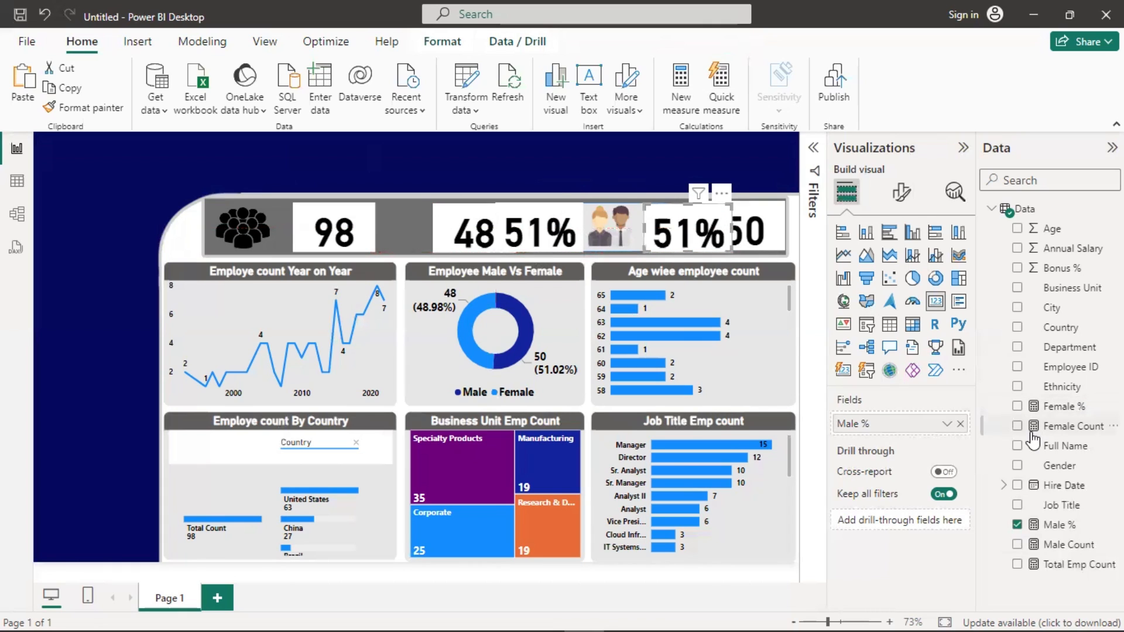
click(554, 234)
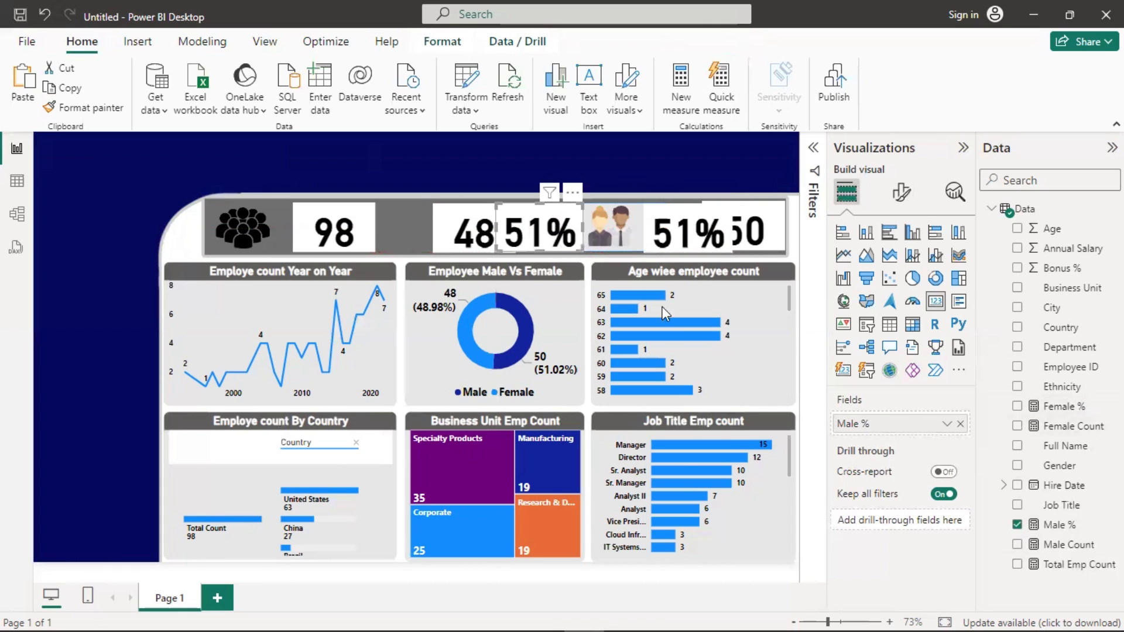
click(960, 425)
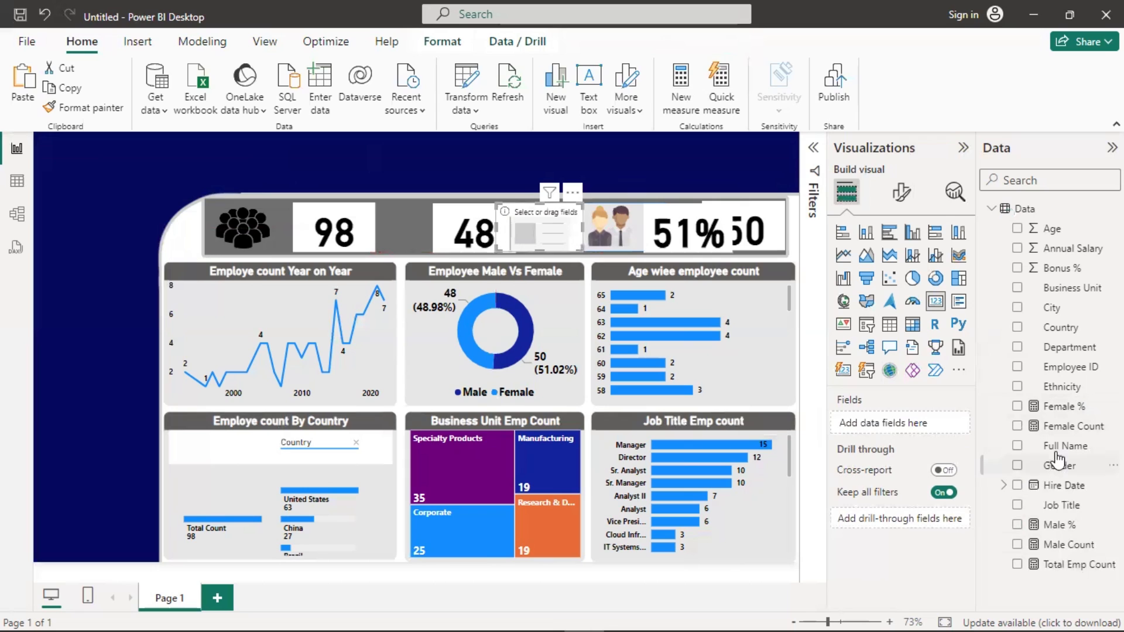
drag(1065, 406, 916, 434)
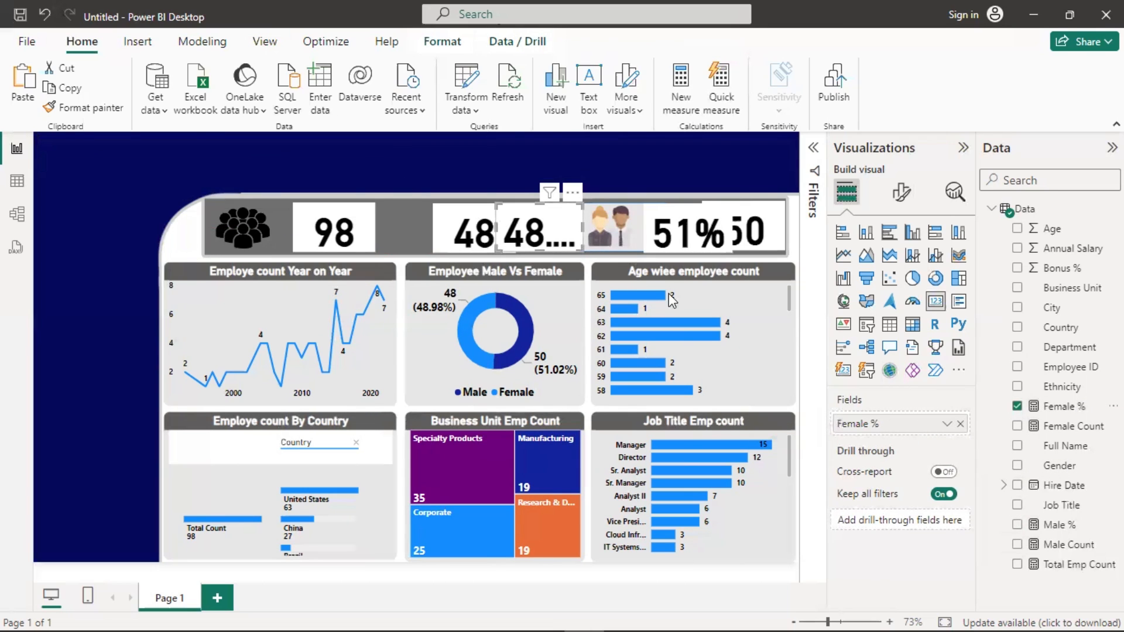
- Set the Female % measure's decimal places to 0
click(1074, 411)
click(353, 104)
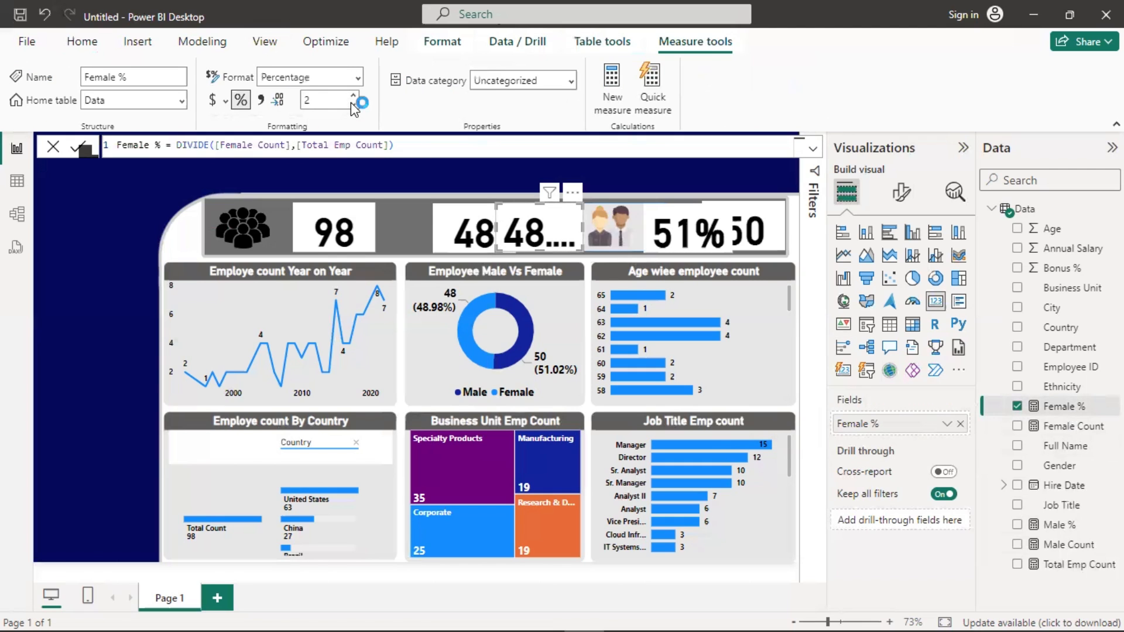
click(354, 106)
click(352, 105)
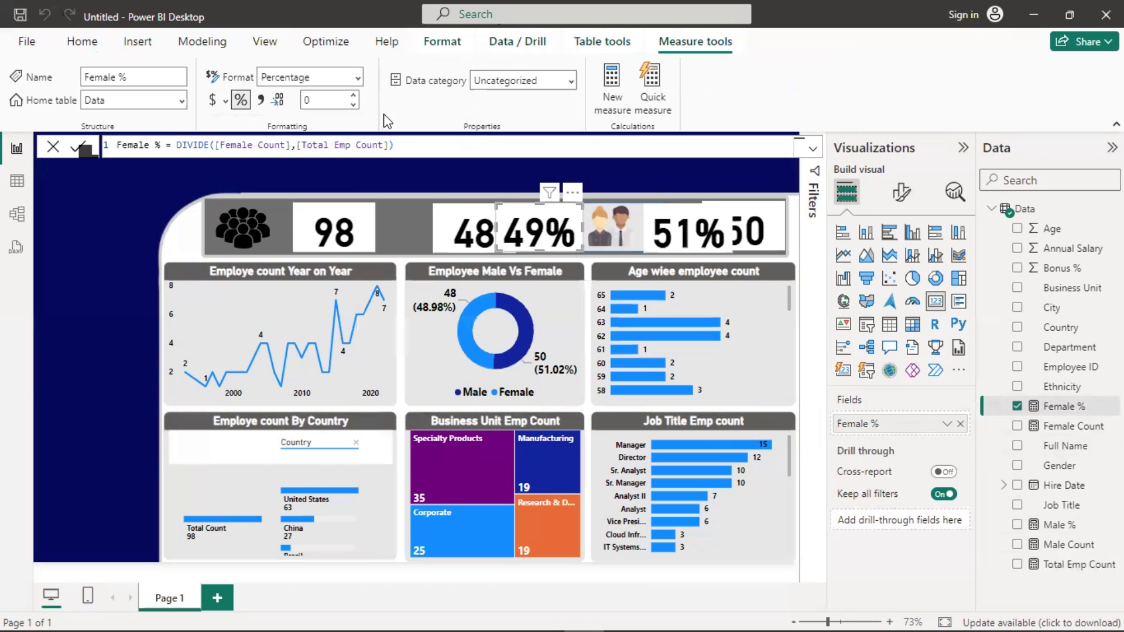
- Shift the Female Count and Female % cards closer to the total employee count card
click(456, 209)
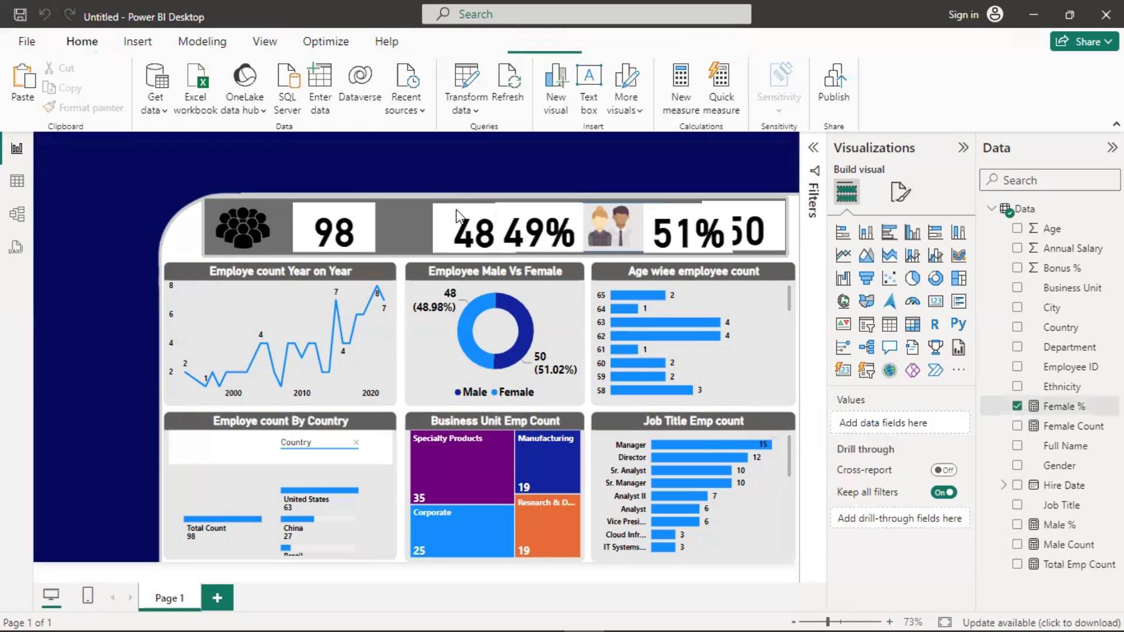
click(473, 224)
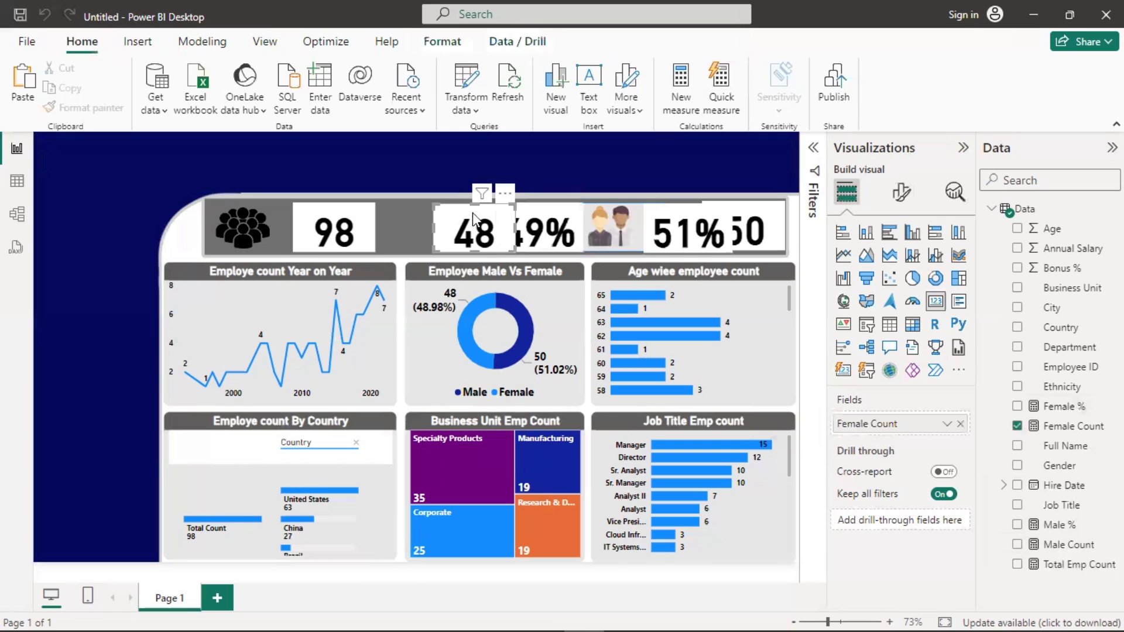
drag(465, 222, 436, 221)
drag(558, 211, 553, 211)
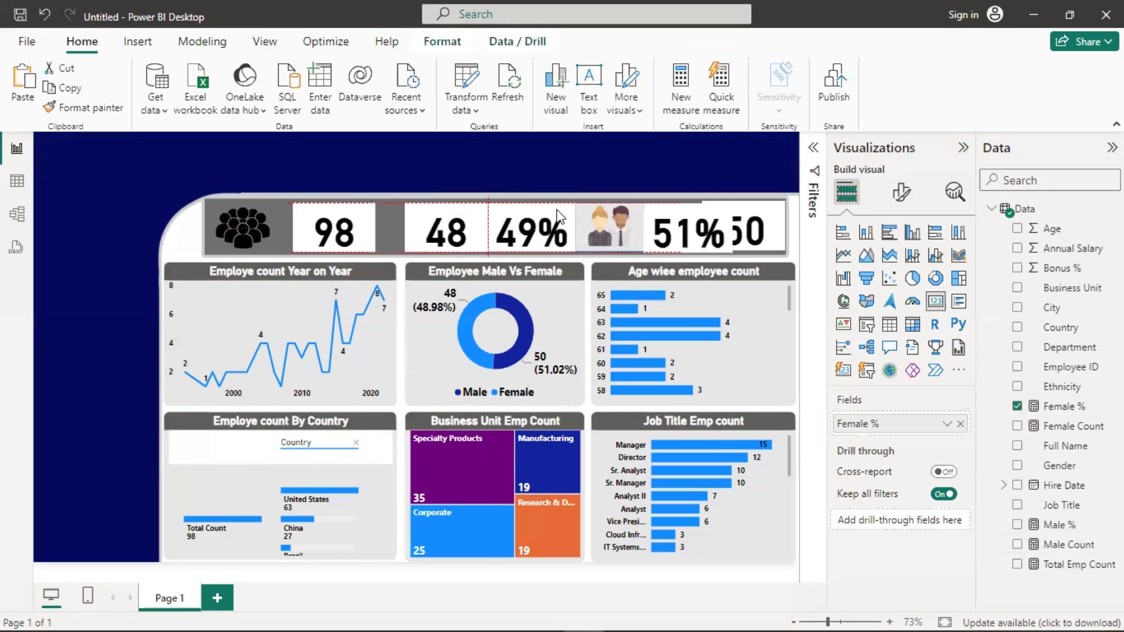
click(445, 225)
drag(443, 222, 427, 221)
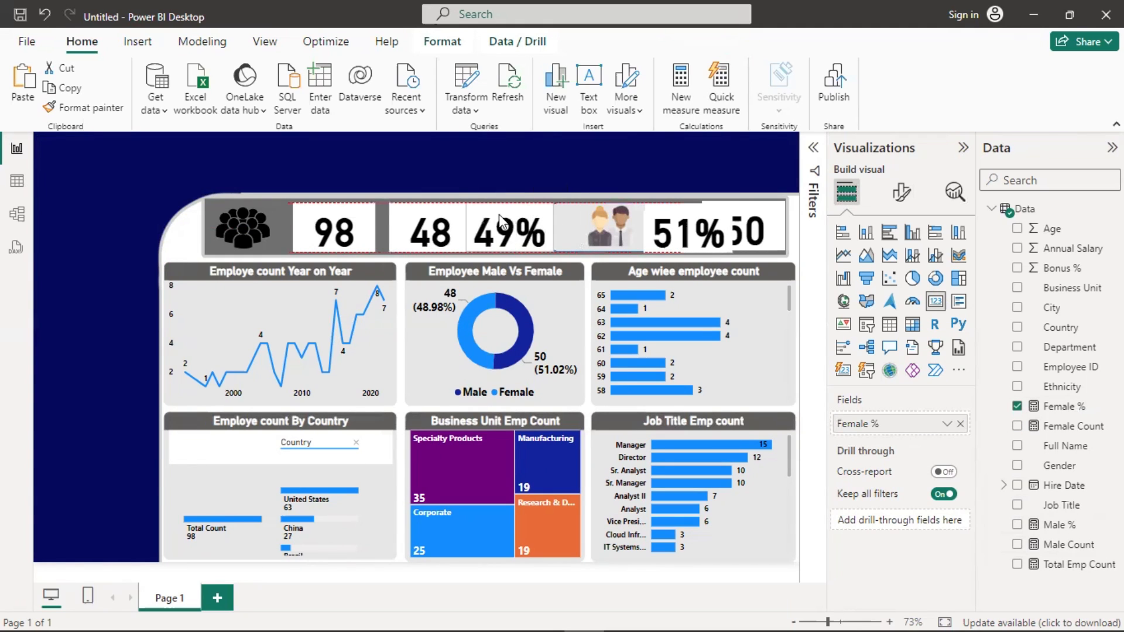
drag(499, 214, 427, 214)
- Move the employees image together with its rounded background shape closer to the Female % card
click(570, 215)
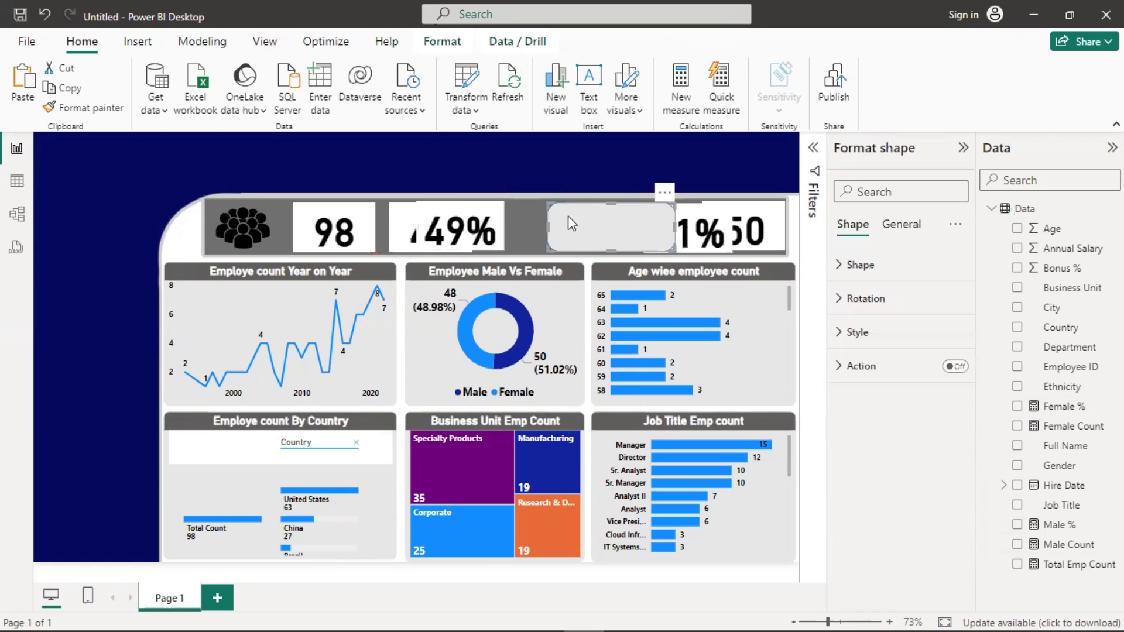
click(526, 234)
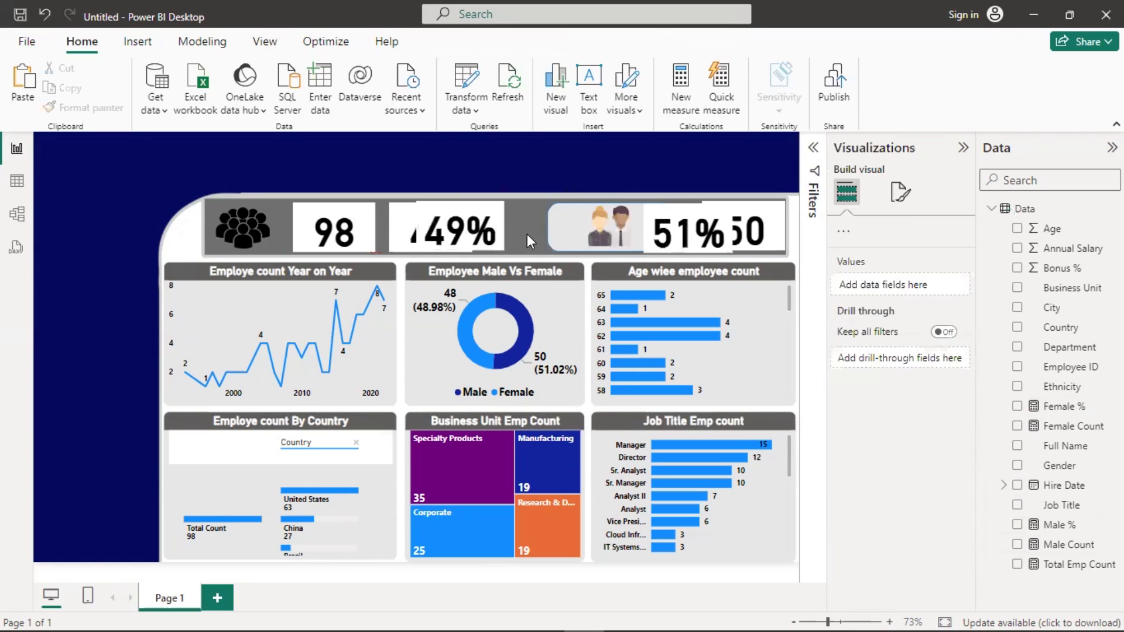
click(610, 227)
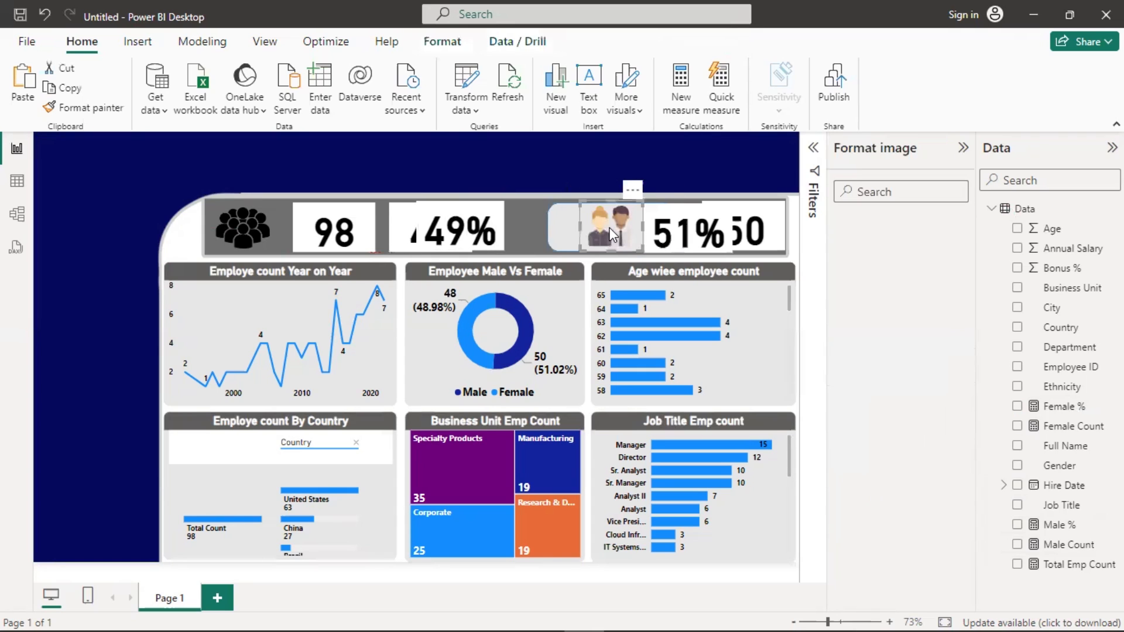
ctrl+click(568, 231)
drag(571, 222, 536, 223)
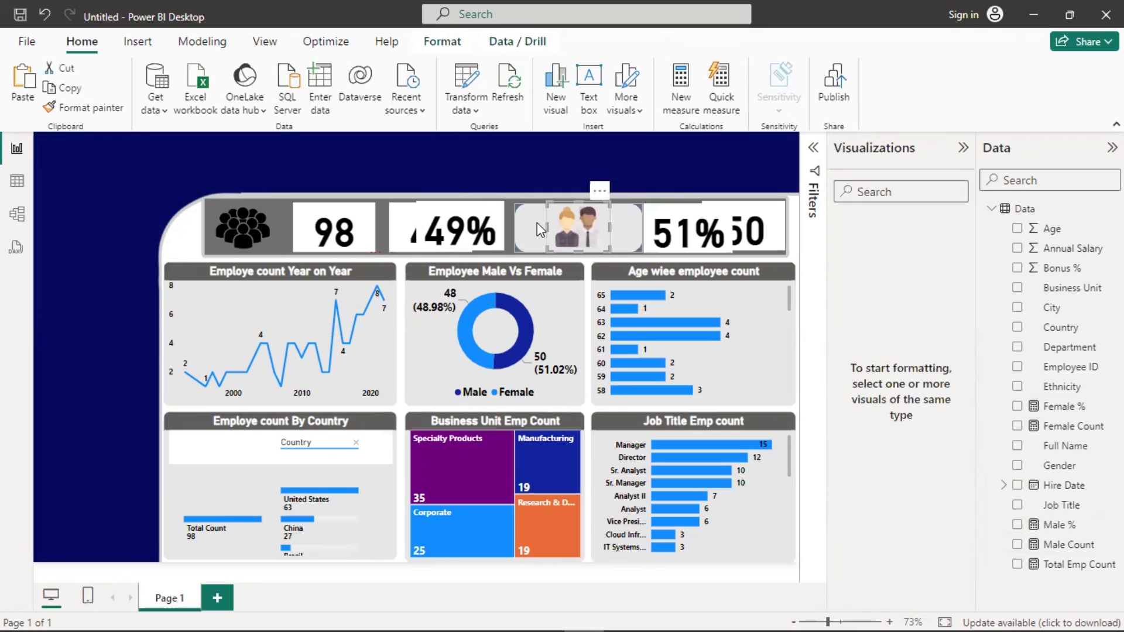
click(536, 223)
- Turn off the Female % card's background and place the card between the Female Count card and the employees image
click(484, 219)
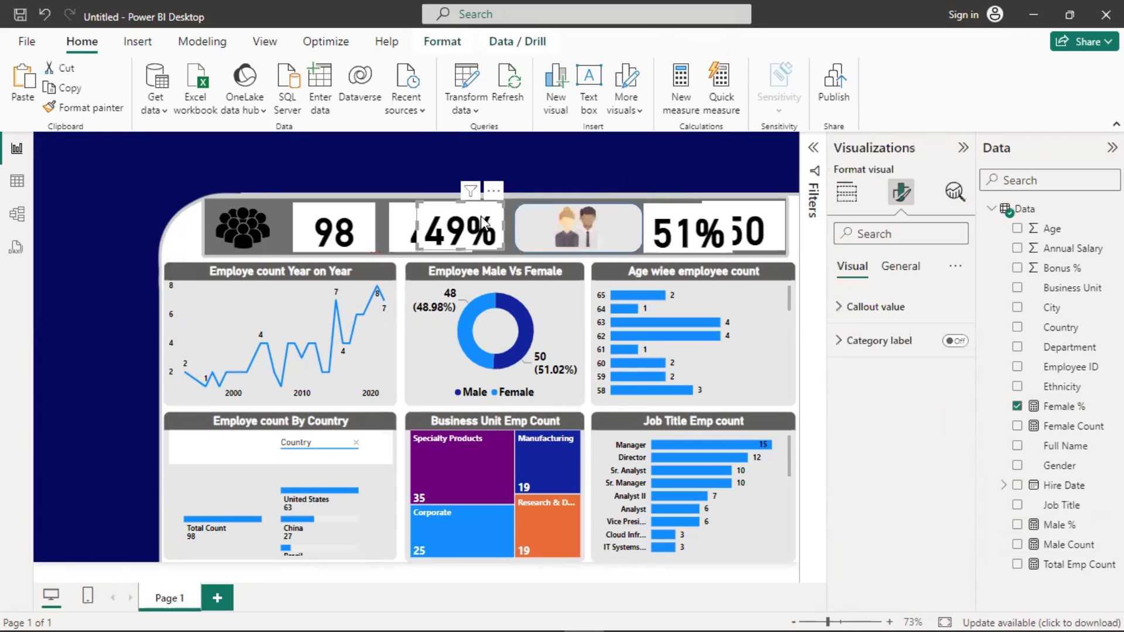
drag(483, 218, 508, 217)
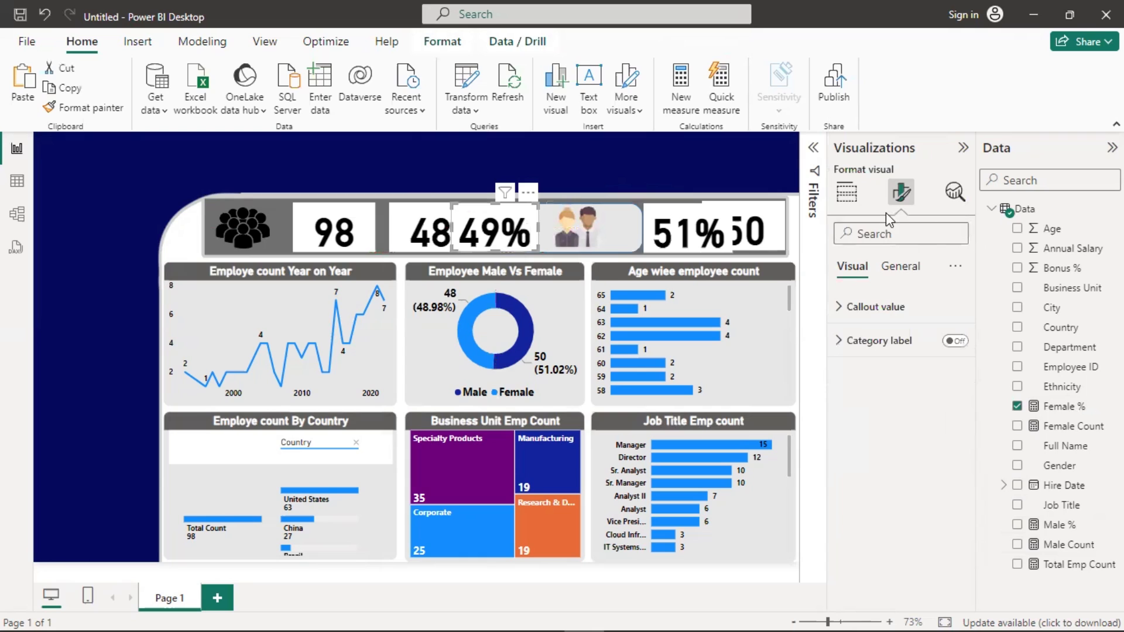
click(900, 267)
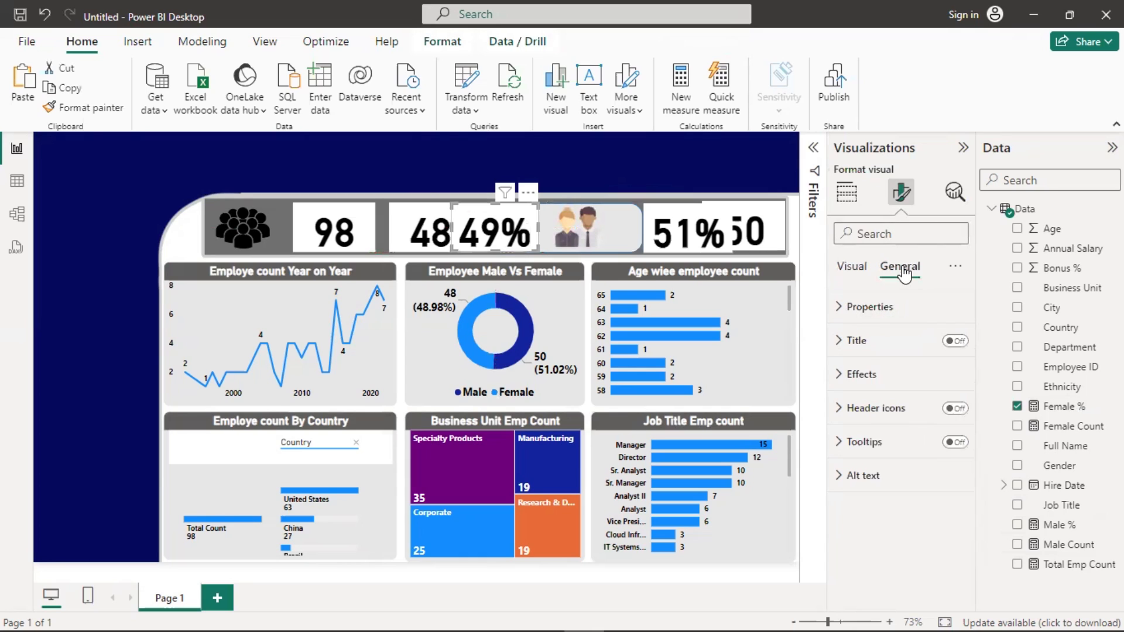
click(841, 375)
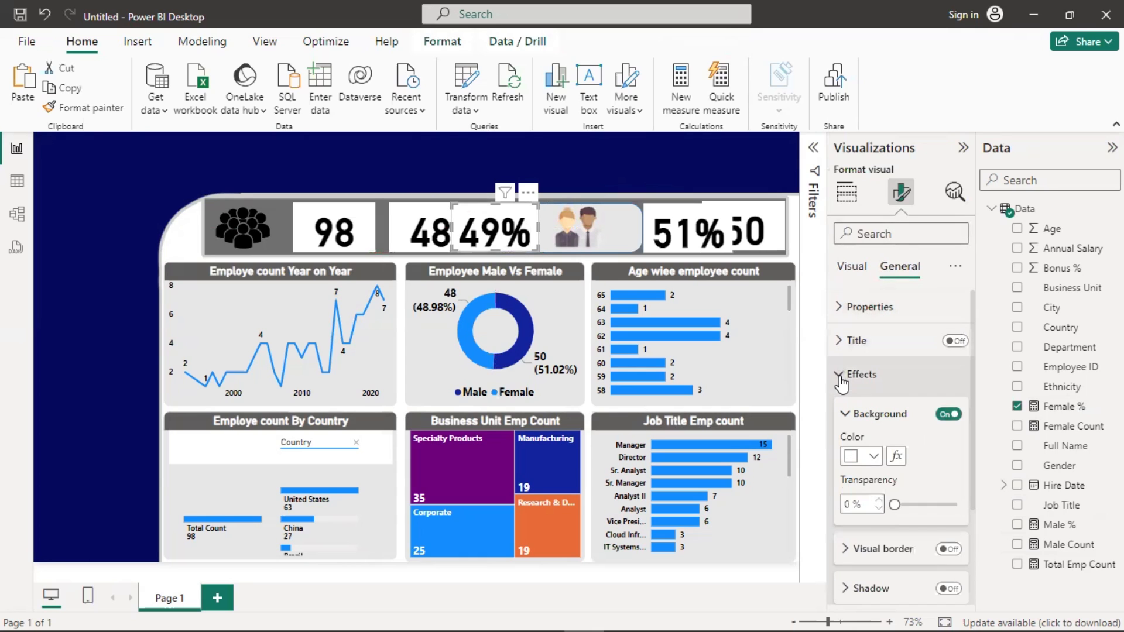
click(945, 414)
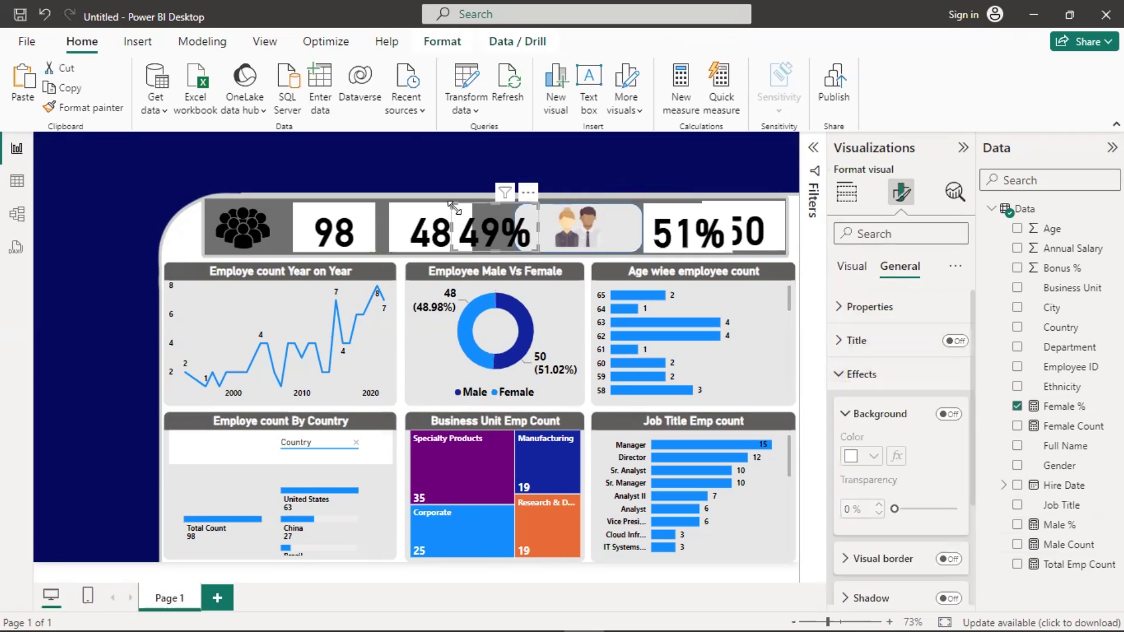
drag(456, 206, 525, 231)
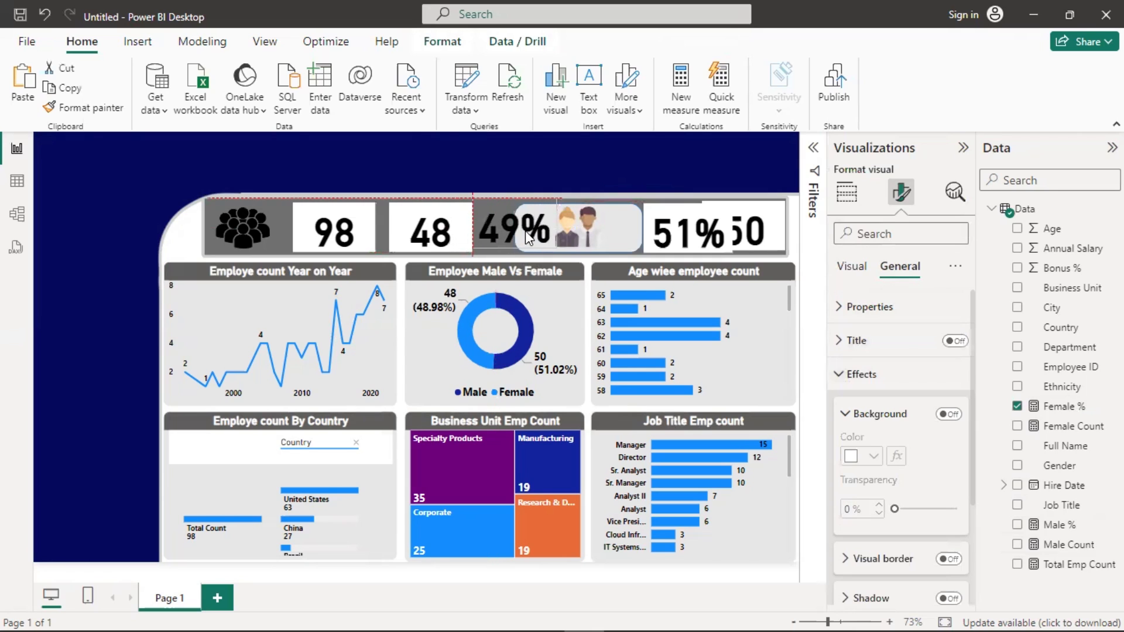
- Widen the rounded shape behind the employees image to reach the Female Count card, so it also backs the Female % card
click(631, 232)
drag(499, 229, 480, 230)
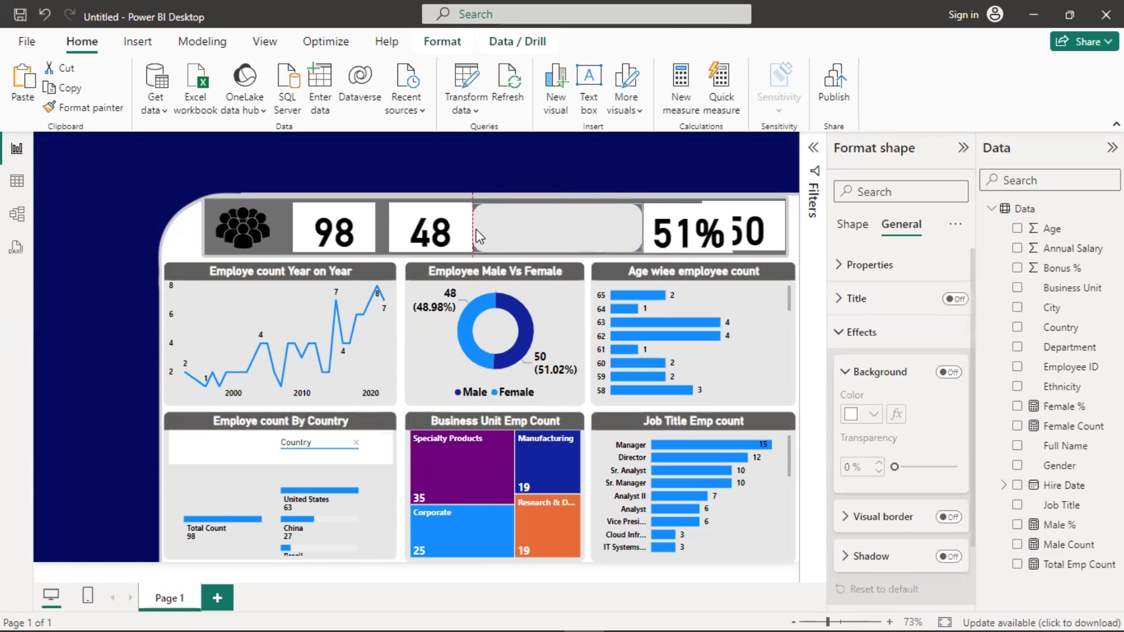
click(507, 186)
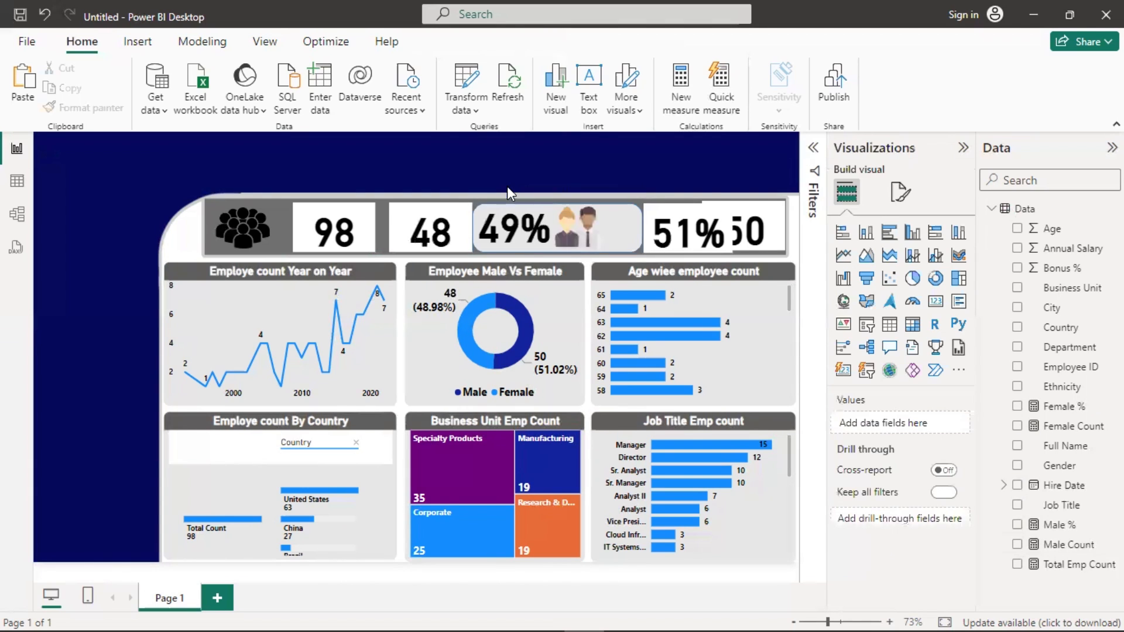
- Open the callout value formatting of the Female % card
click(527, 230)
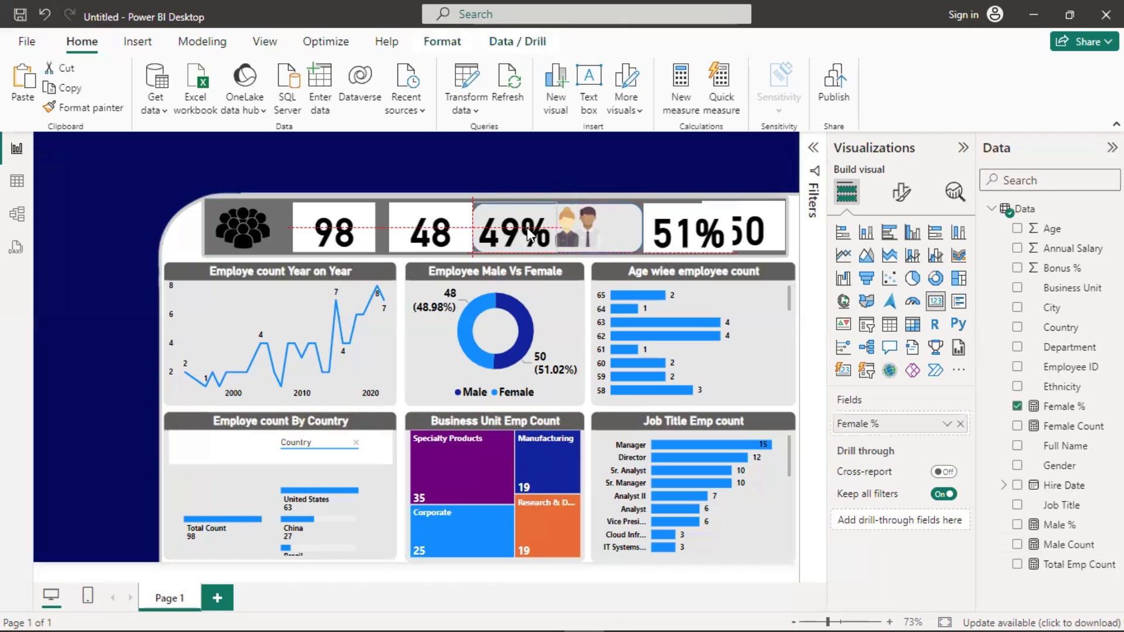
click(902, 192)
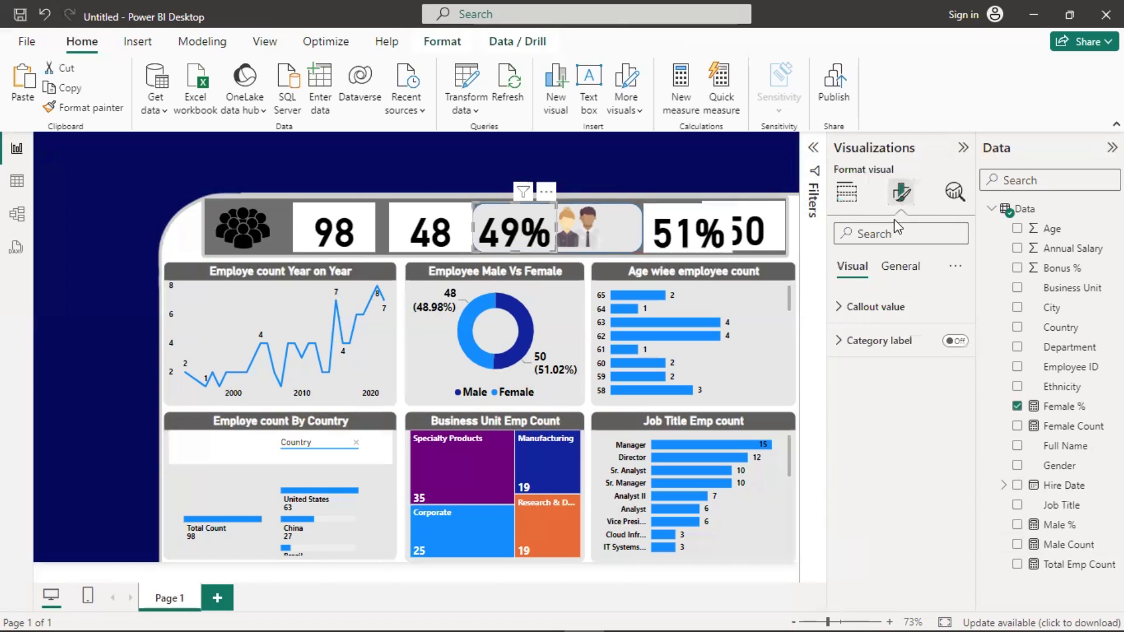
click(844, 306)
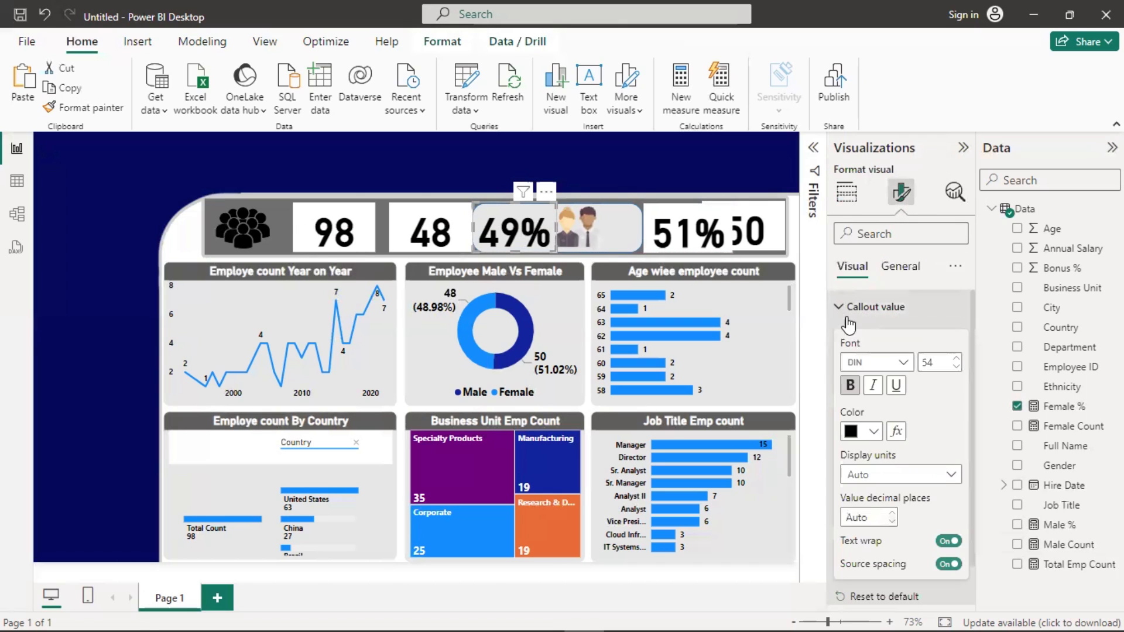
- Set the Female % card's callout value to font size 40 and dark blue
click(956, 368)
click(956, 368)
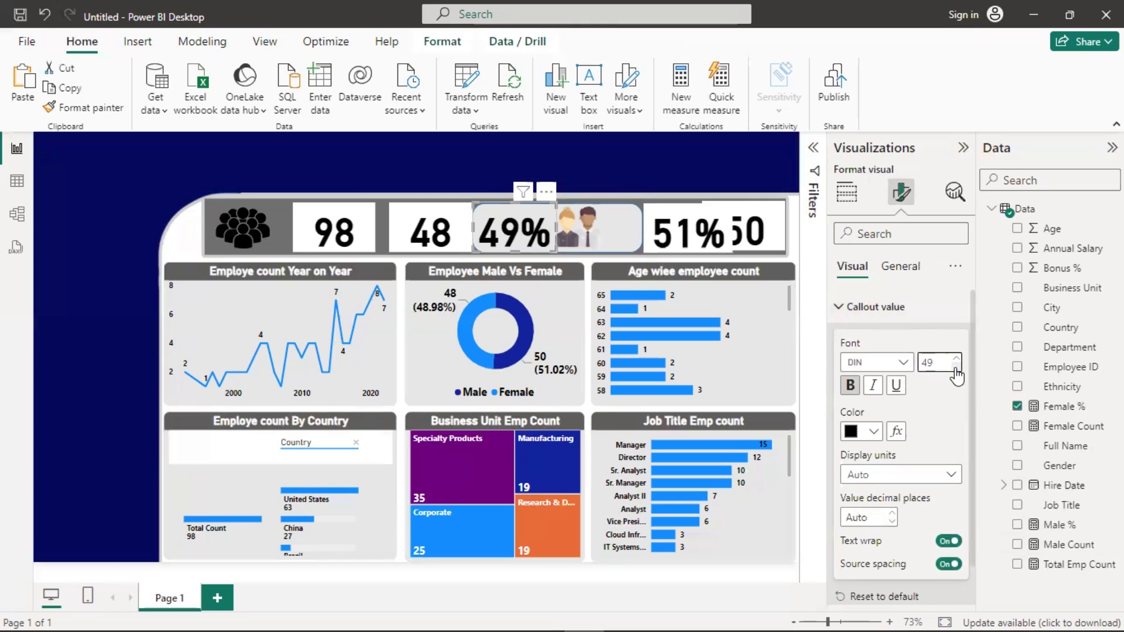
click(956, 367)
click(956, 368)
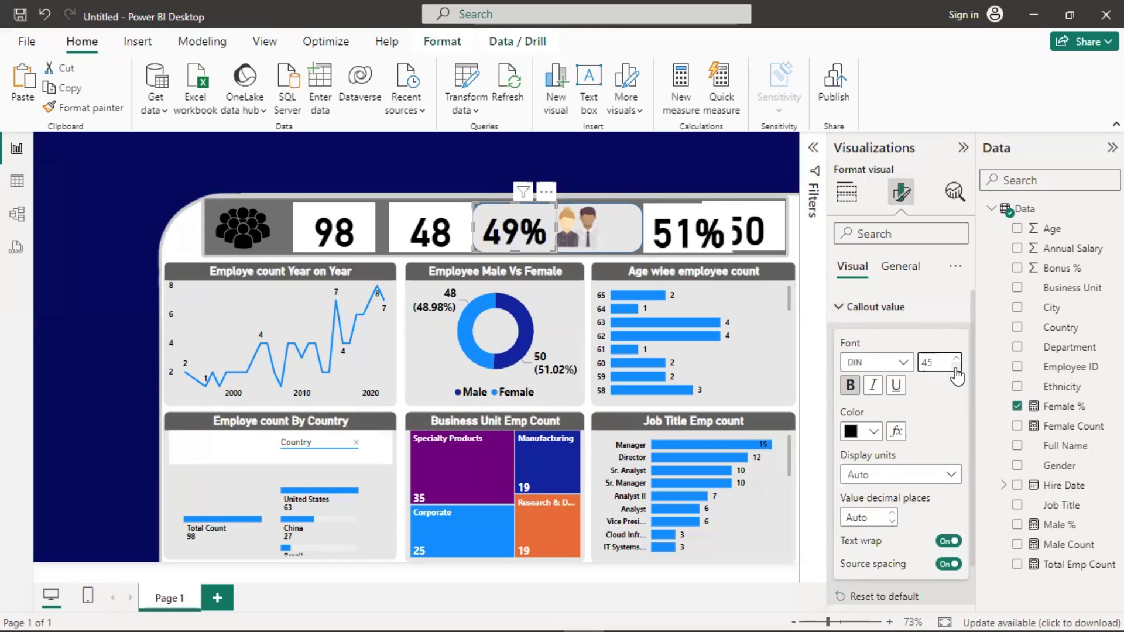
click(956, 367)
click(956, 368)
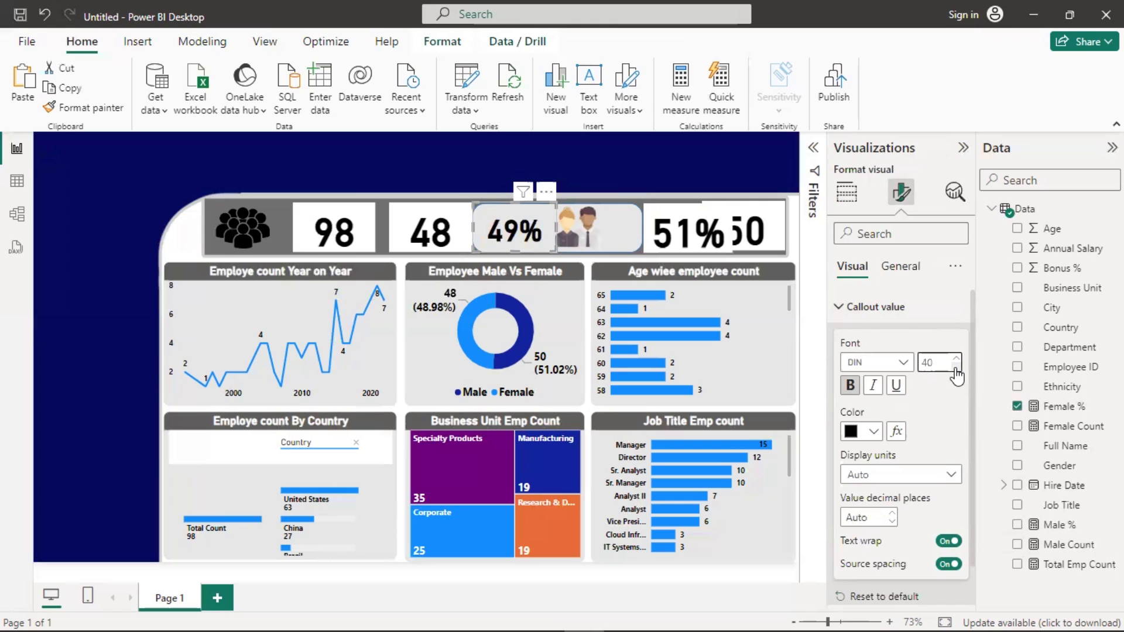
click(854, 432)
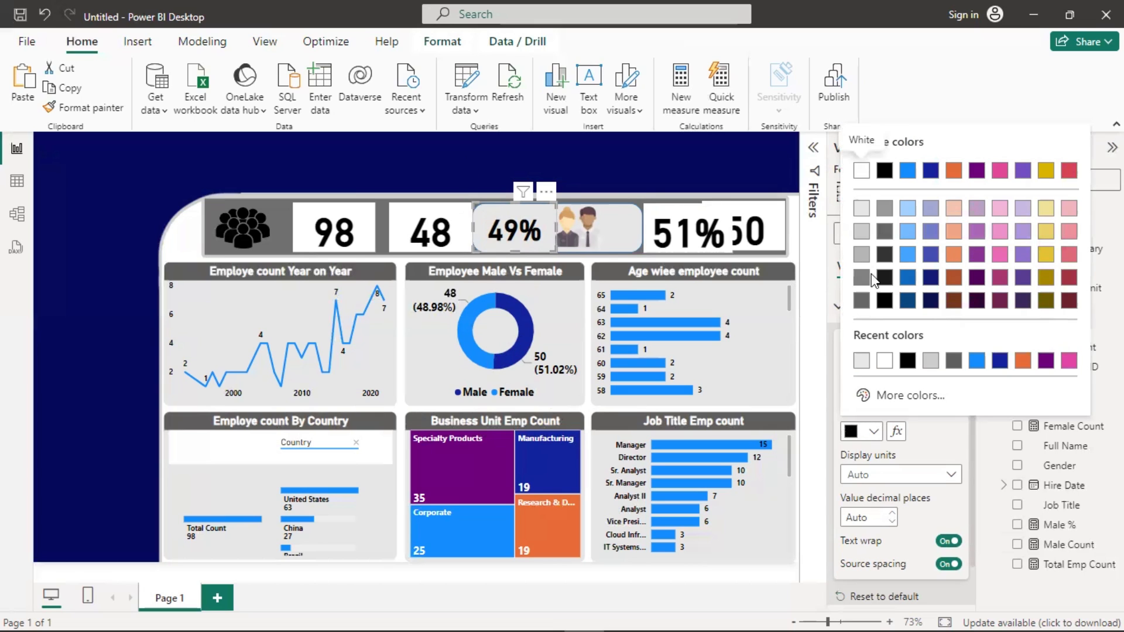
click(931, 171)
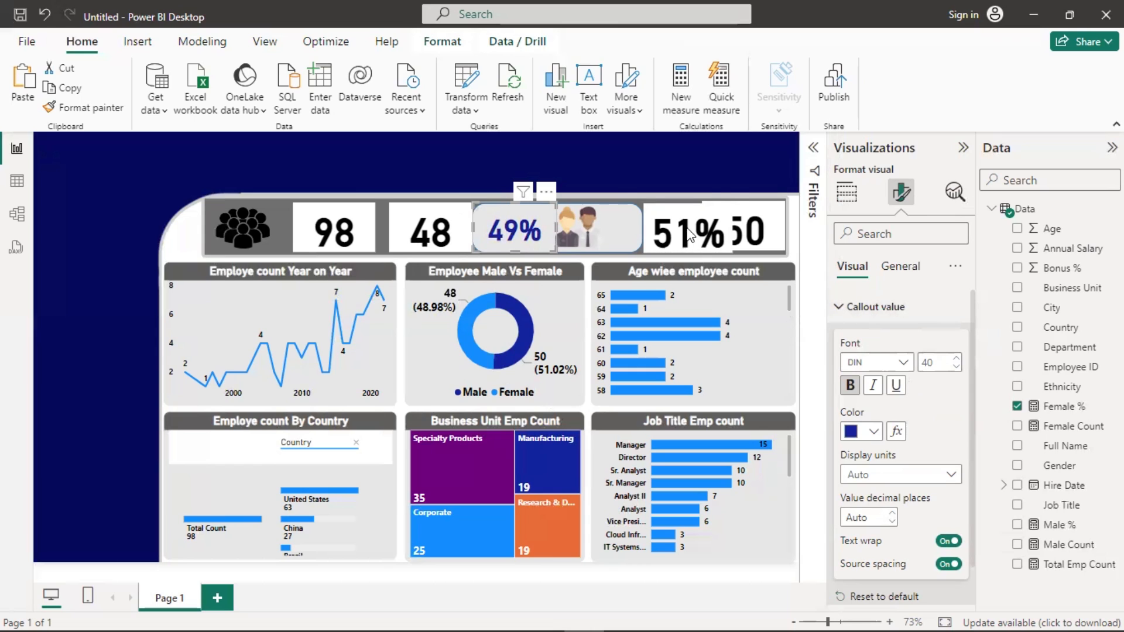
- Nudge the Female % card slightly upward and widen the rounded background shape on its right side
click(586, 178)
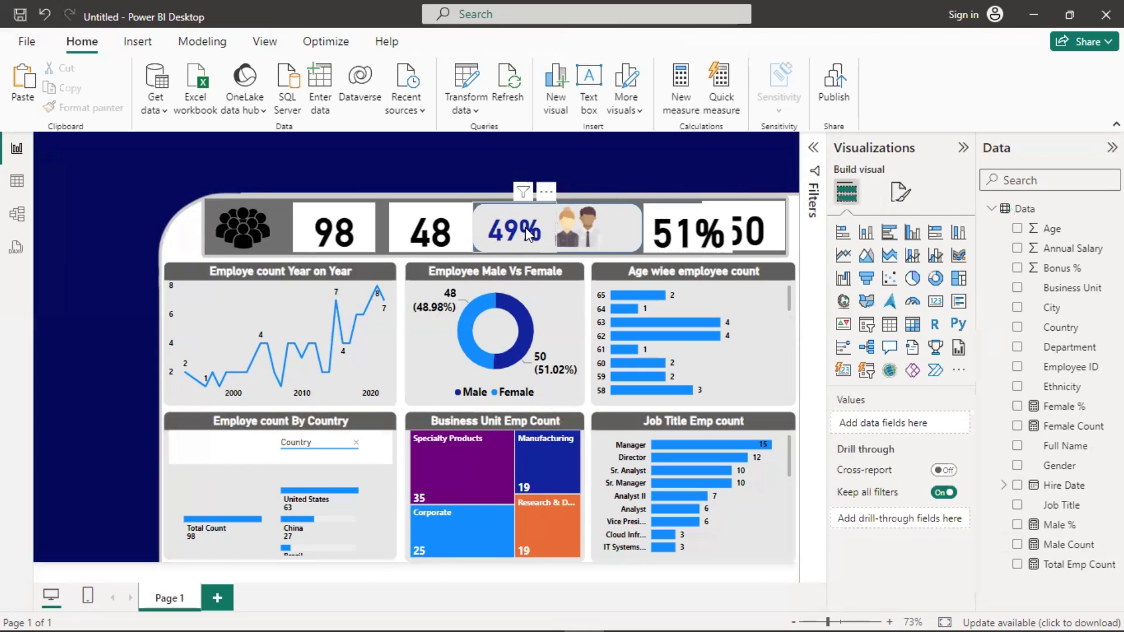
click(518, 227)
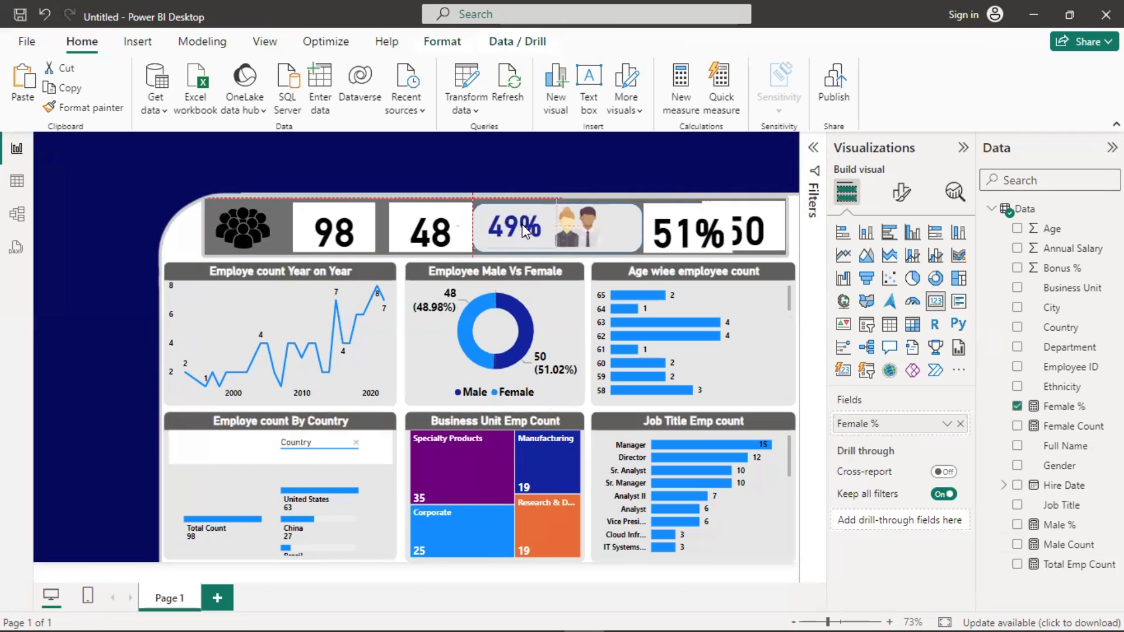
click(647, 231)
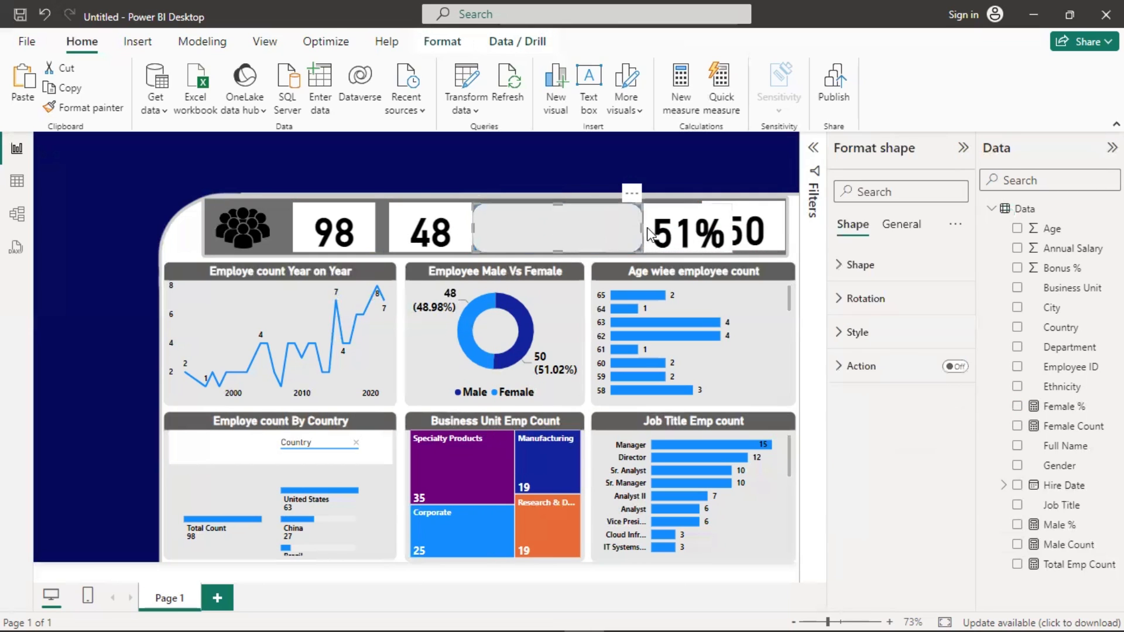
- Turn off the Male % card's background and move the card beside the people image
click(707, 230)
click(899, 267)
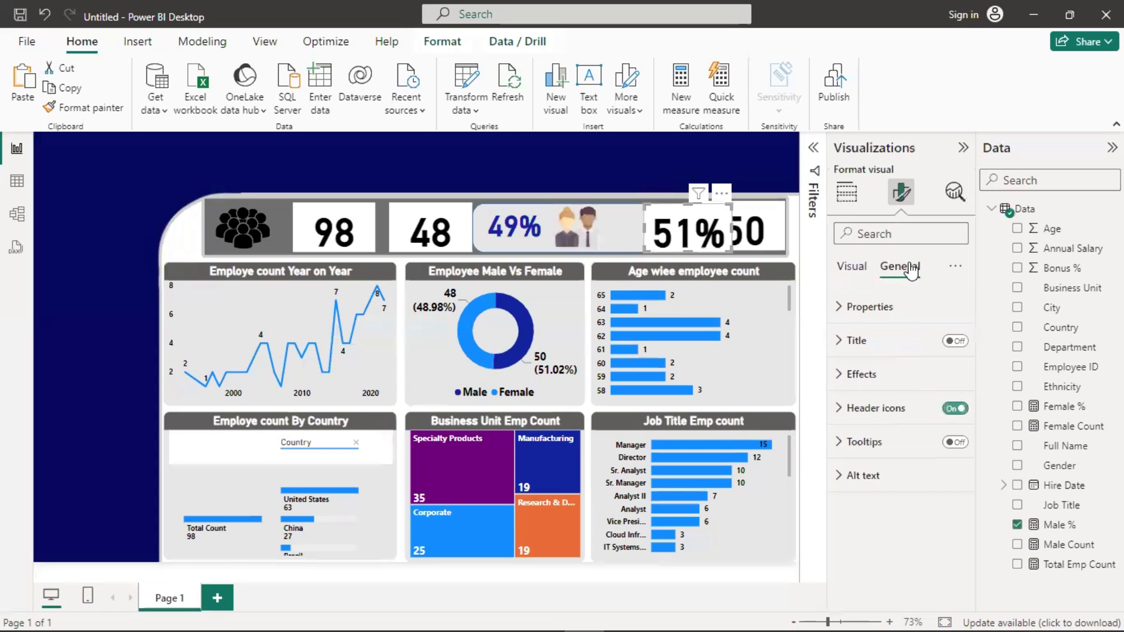
click(927, 378)
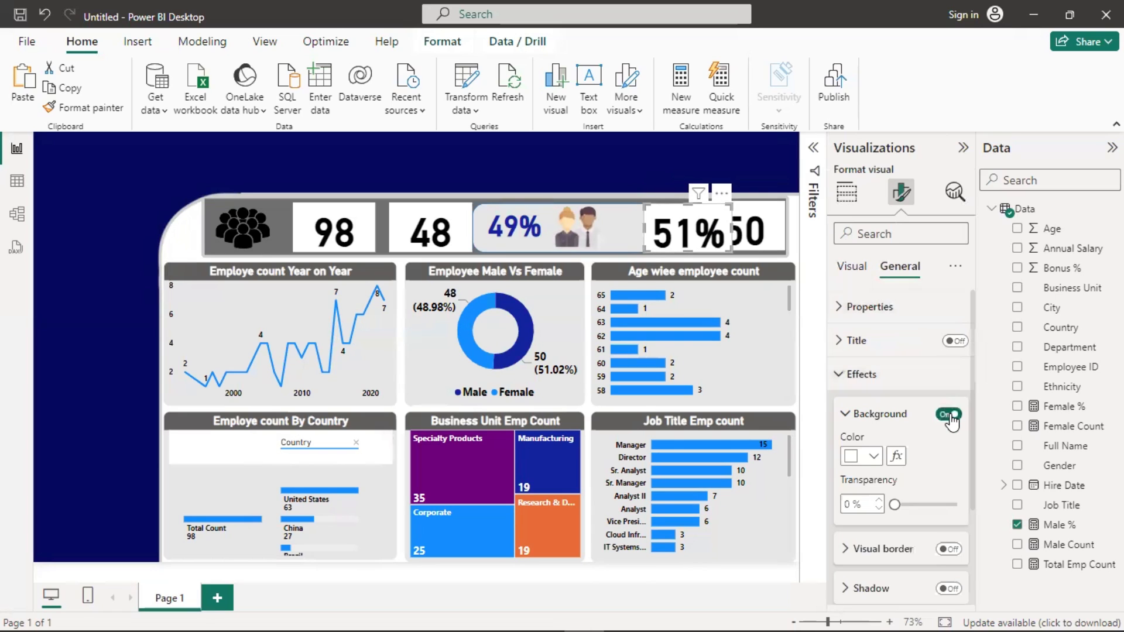
click(949, 414)
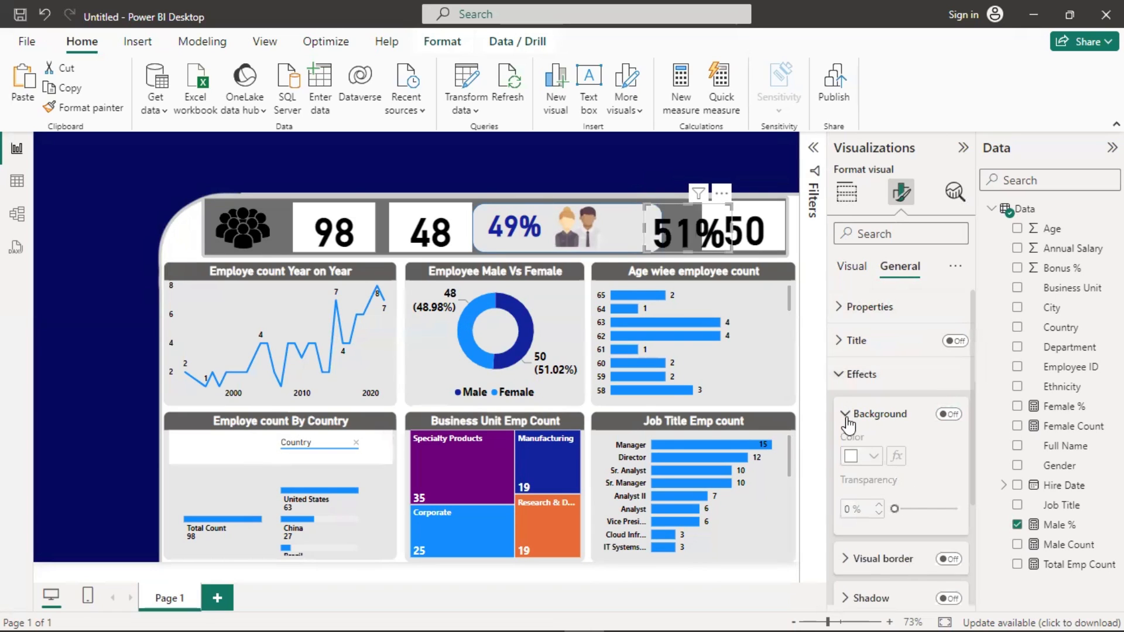
drag(697, 226, 655, 223)
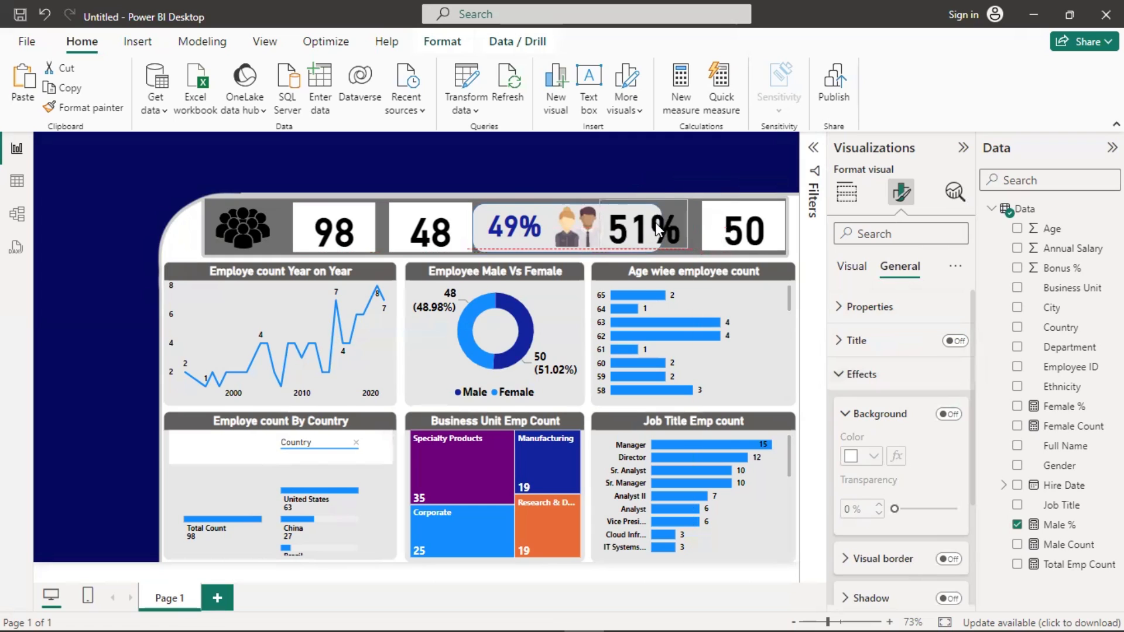
- Copy the Female % card's formatting to the Male % card with Format painter
click(511, 224)
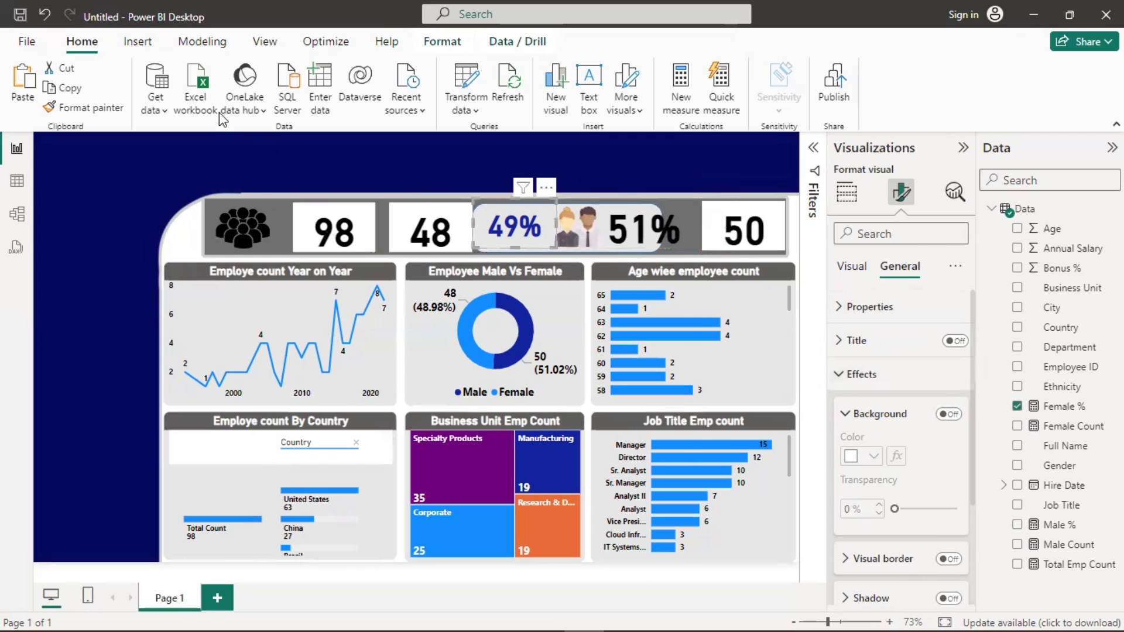
click(69, 111)
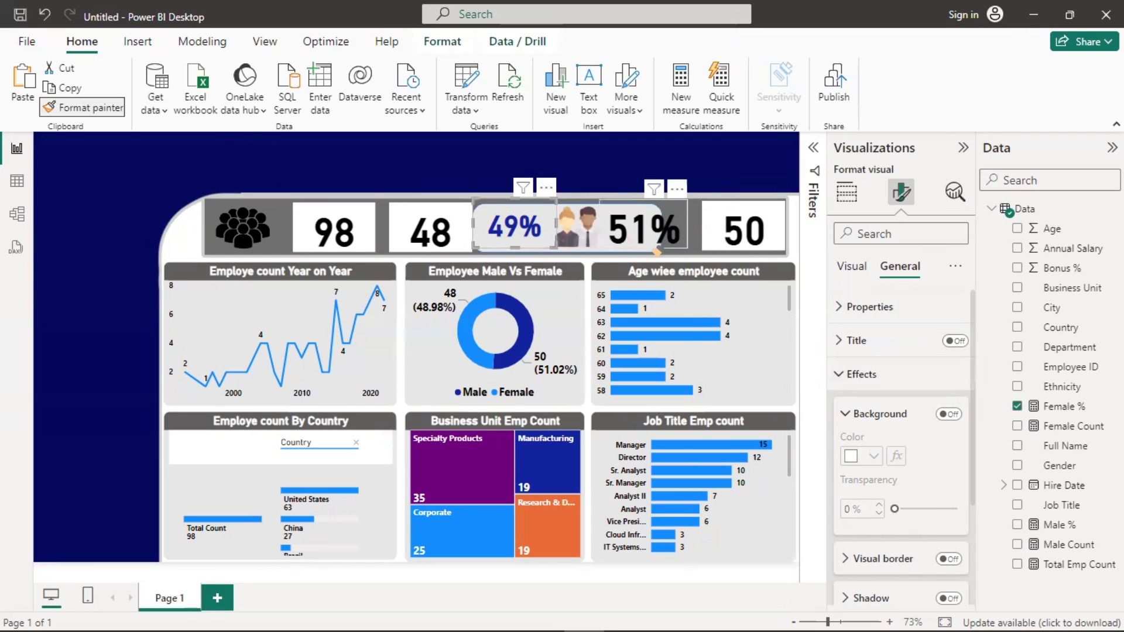
click(648, 229)
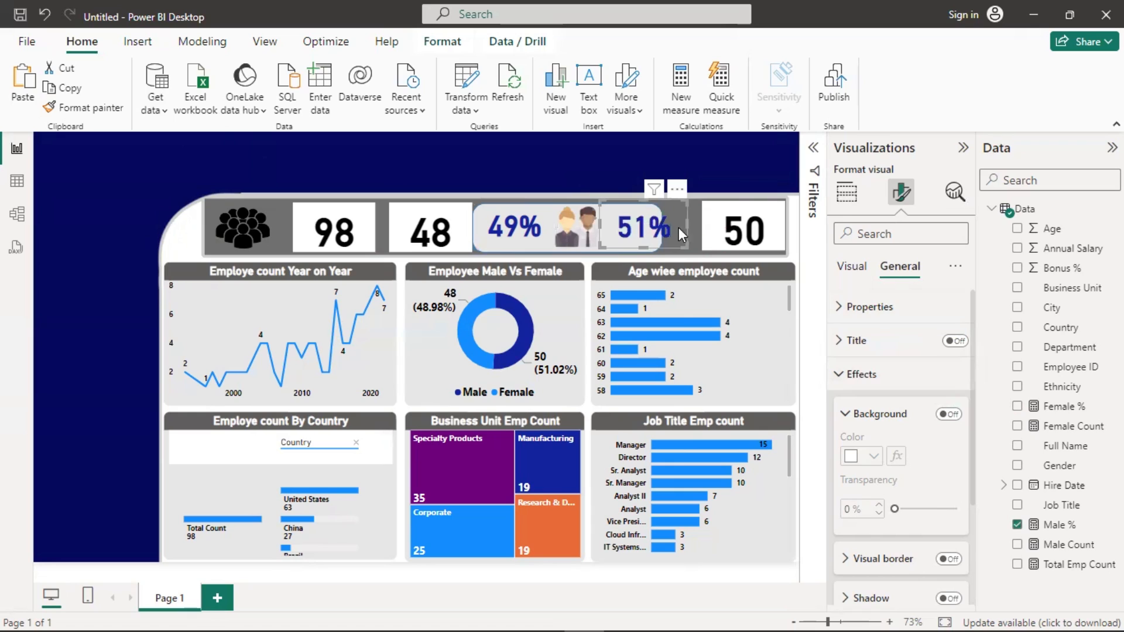
- Narrow the Male % card and extend the rounded background shape rightward so it encloses the card
drag(677, 244, 652, 219)
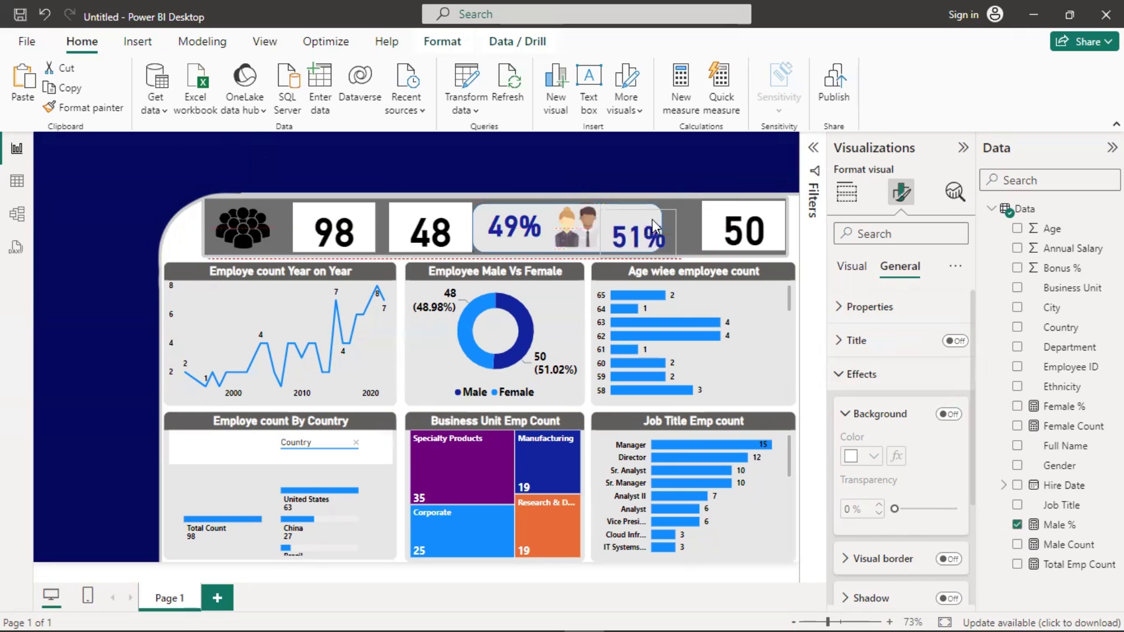
click(613, 206)
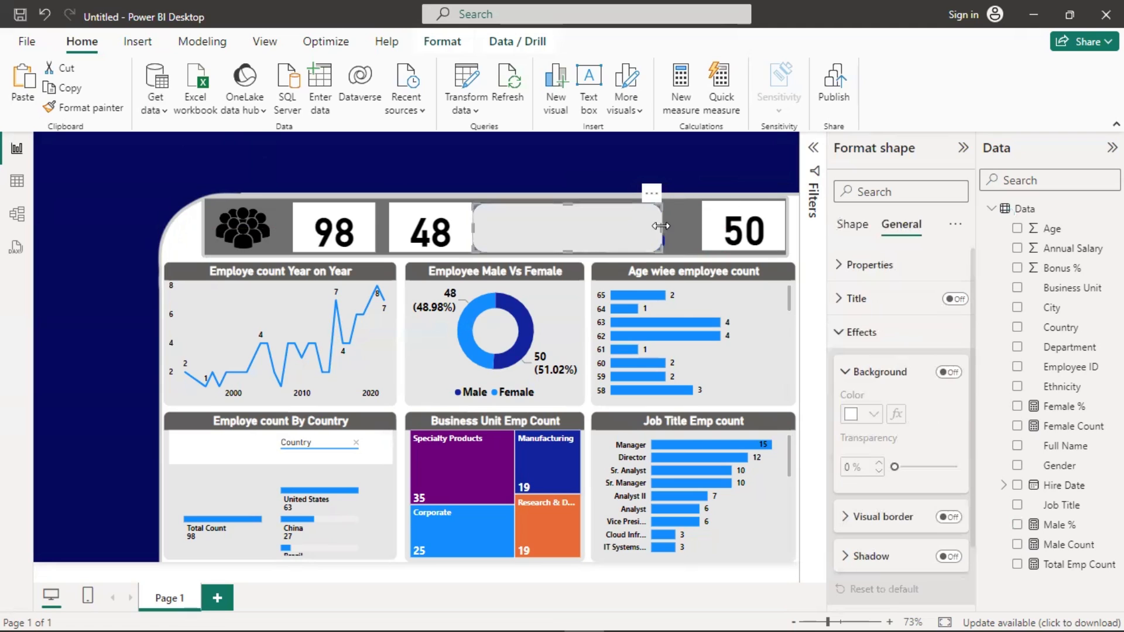
drag(661, 227, 672, 226)
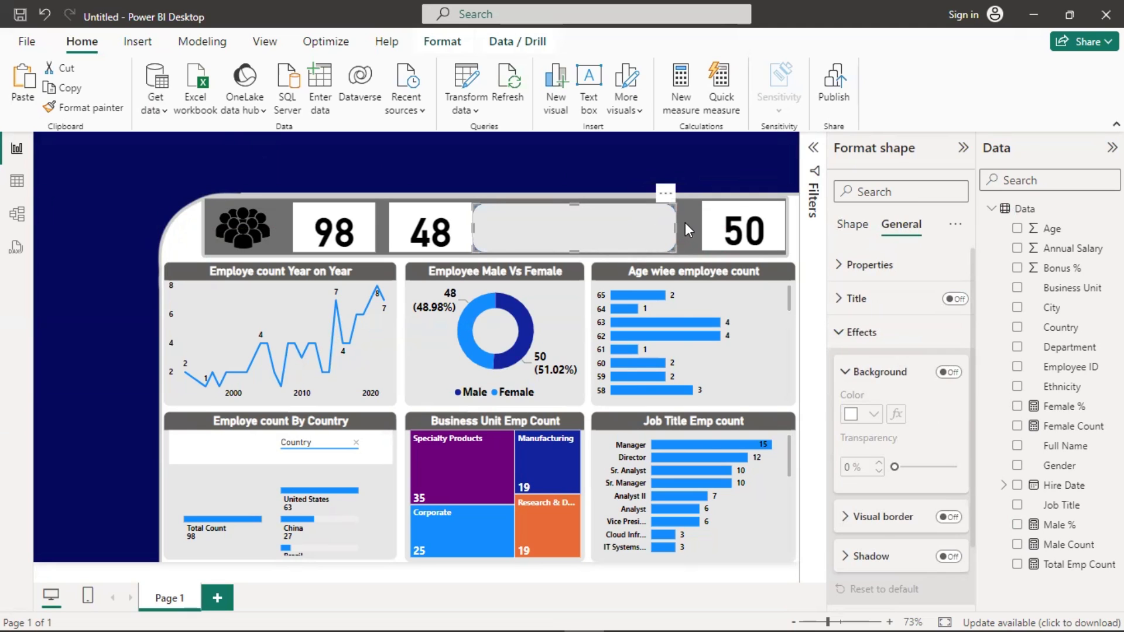
- Align the Male % and Female % cards at the same height inside the rounded shape
click(685, 222)
click(655, 234)
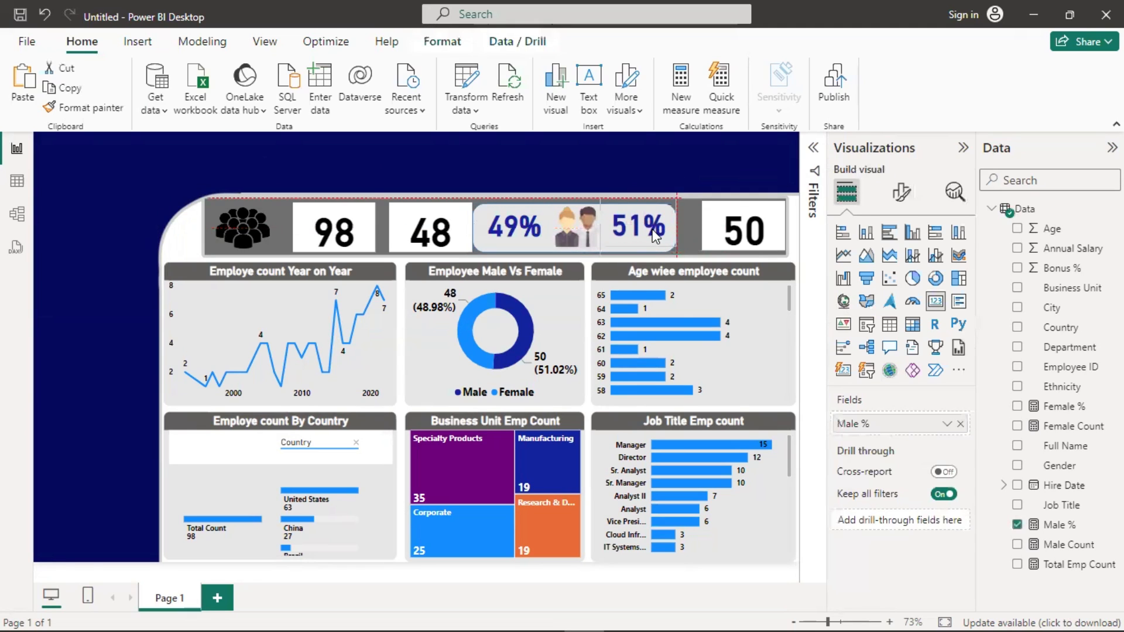
mouse_move(656, 230)
mouse_down()
mouse_move(662, 240)
mouse_move(654, 235)
mouse_up()
click(512, 226)
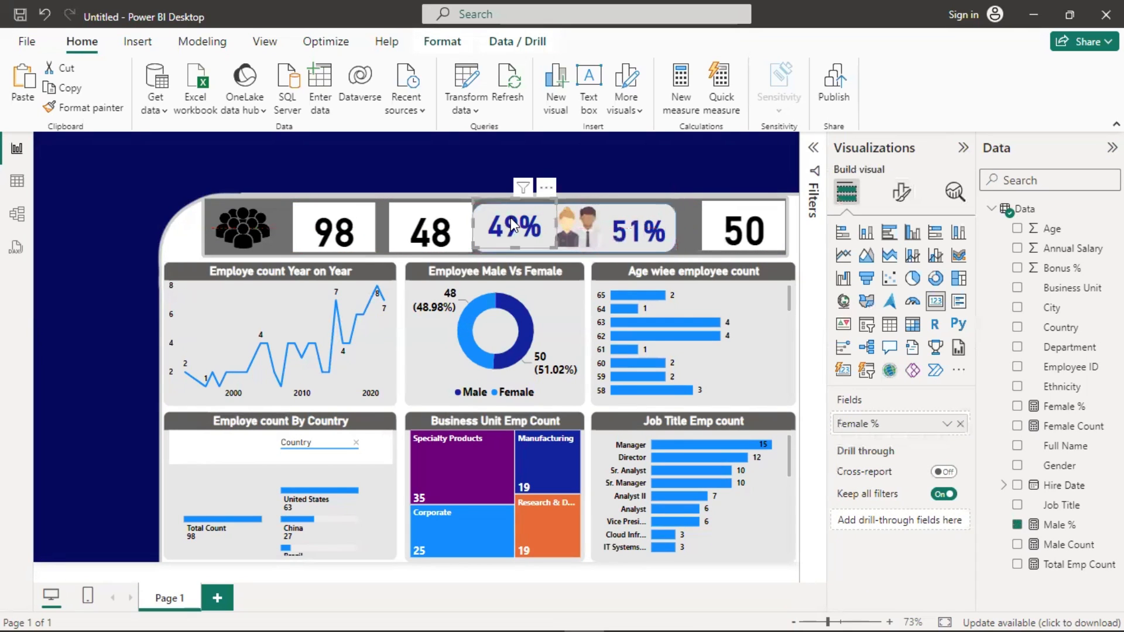
drag(511, 218, 512, 224)
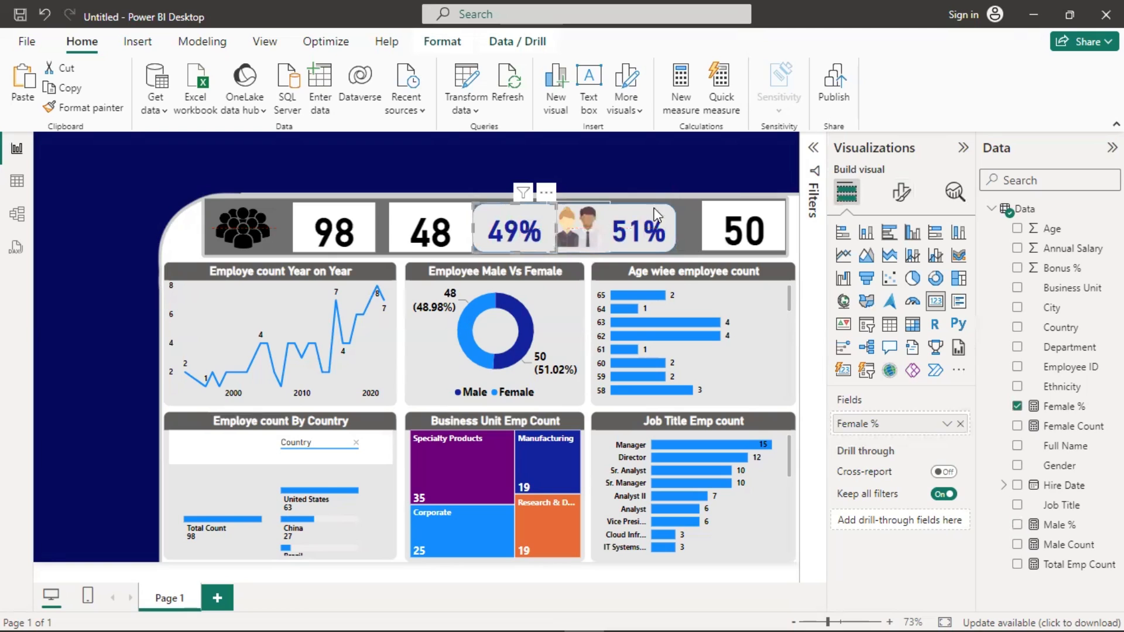
click(687, 173)
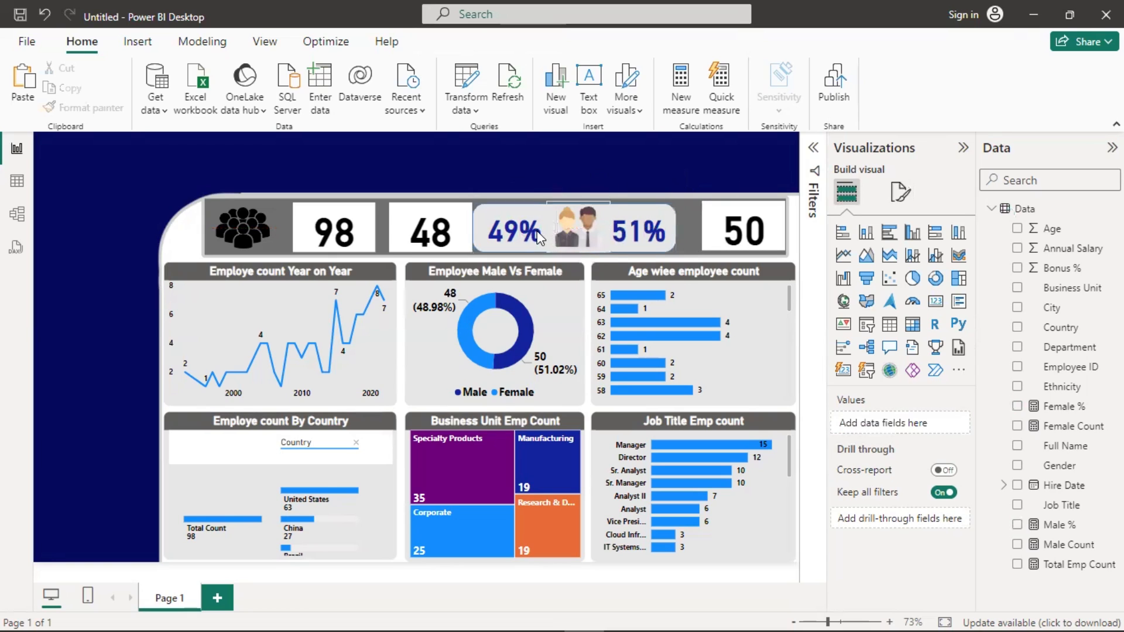
click(483, 211)
ctrl+click(584, 229)
ctrl+click(646, 240)
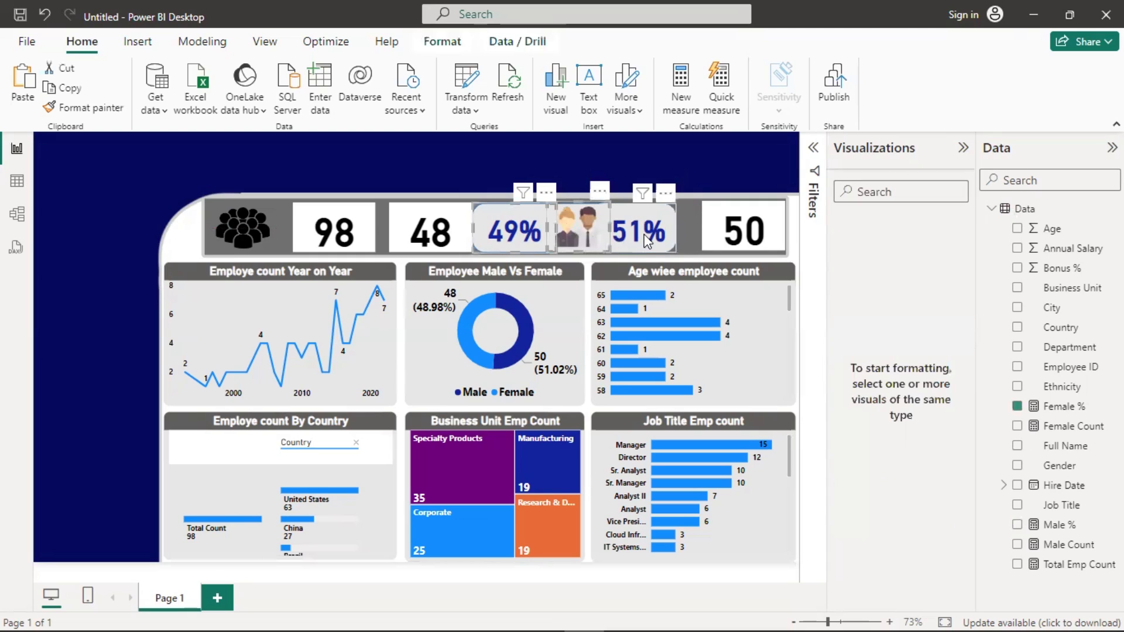
ctrl+click(596, 212)
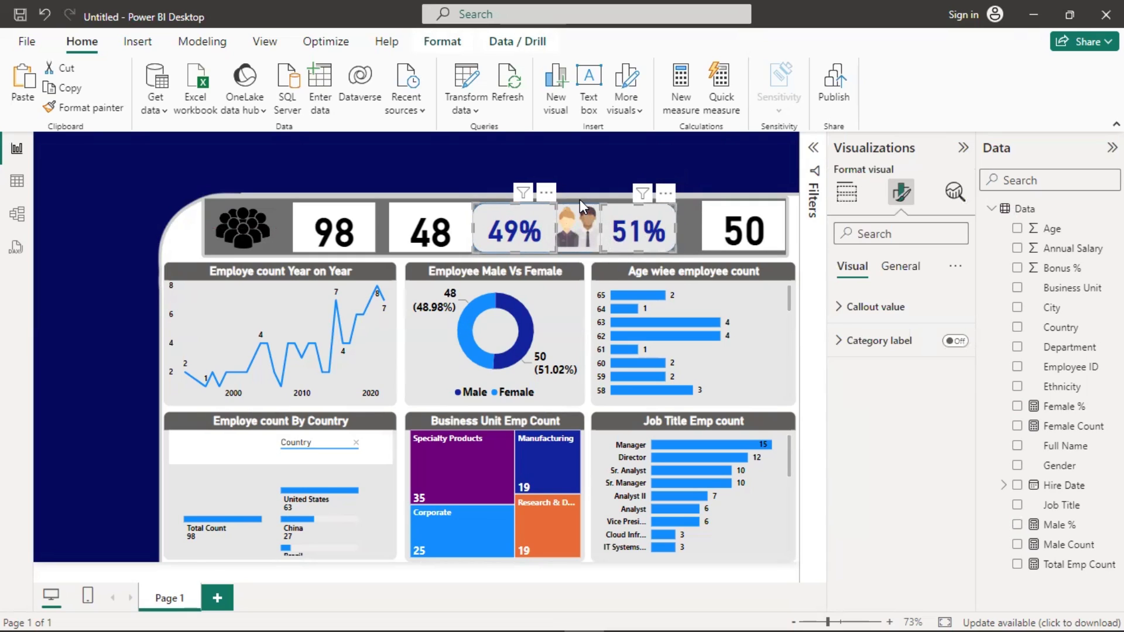
click(680, 223)
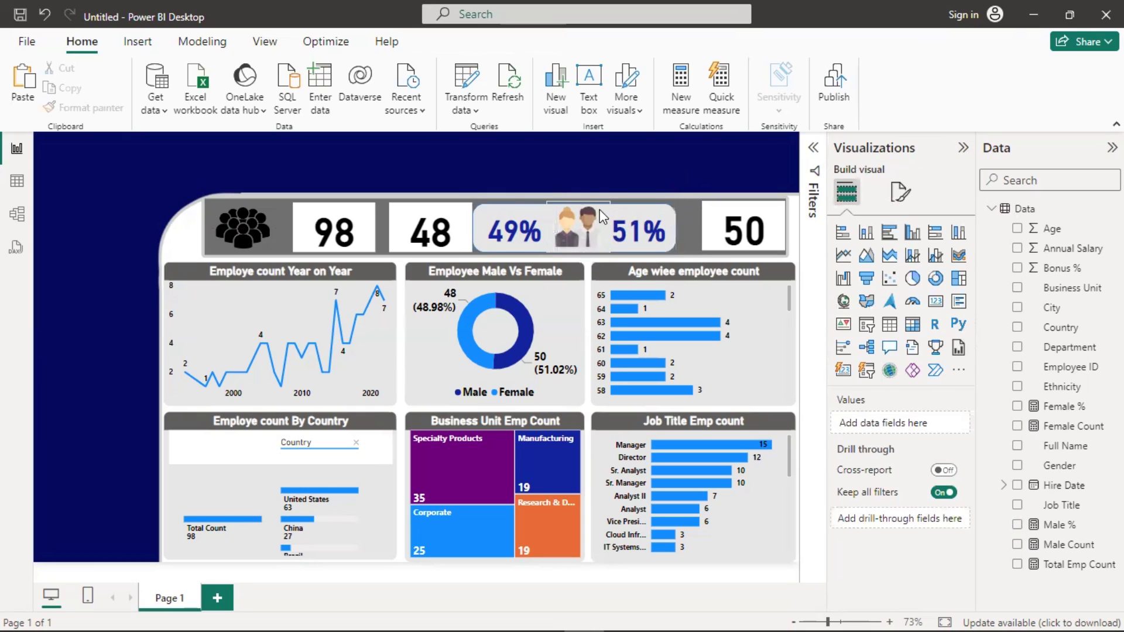
- Move the Male % card slightly left, closer to the people image
click(658, 226)
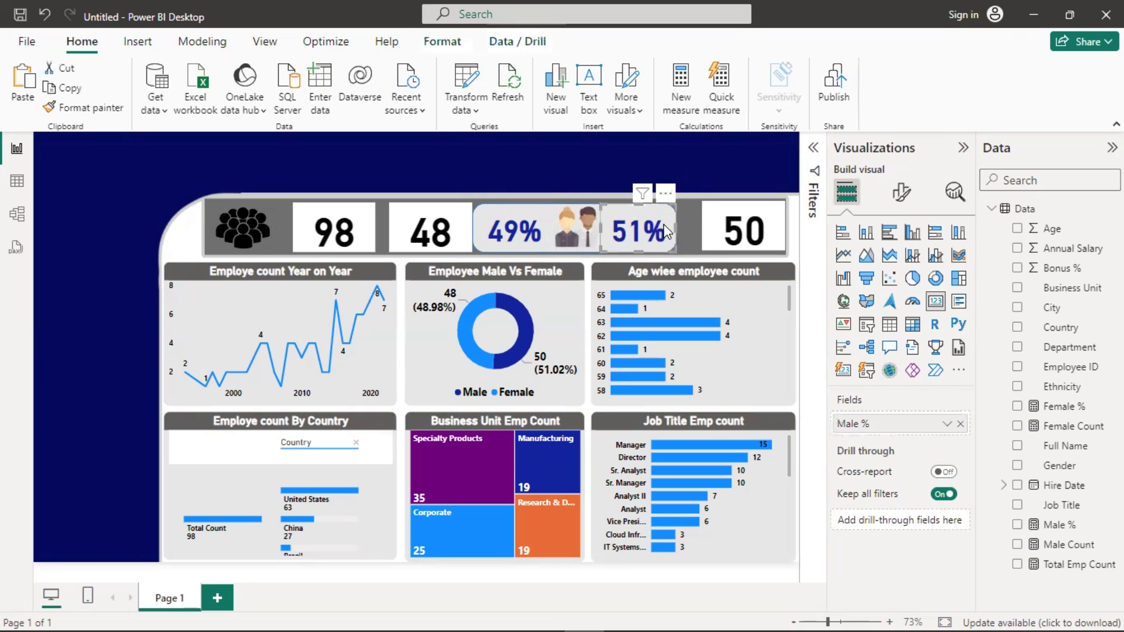
drag(630, 224, 623, 222)
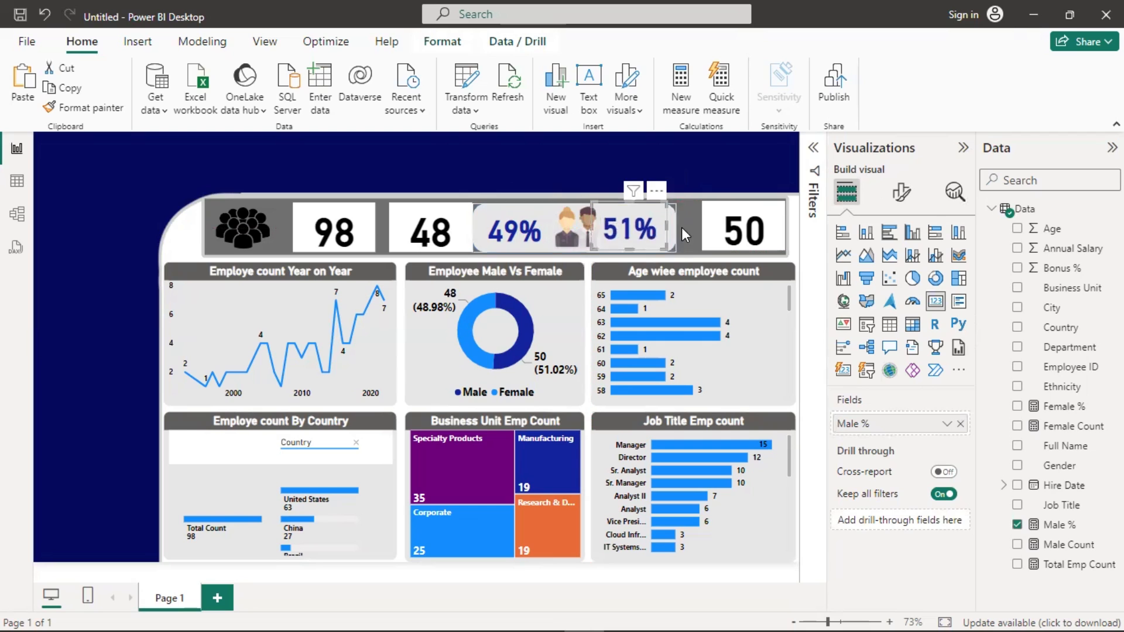
click(655, 233)
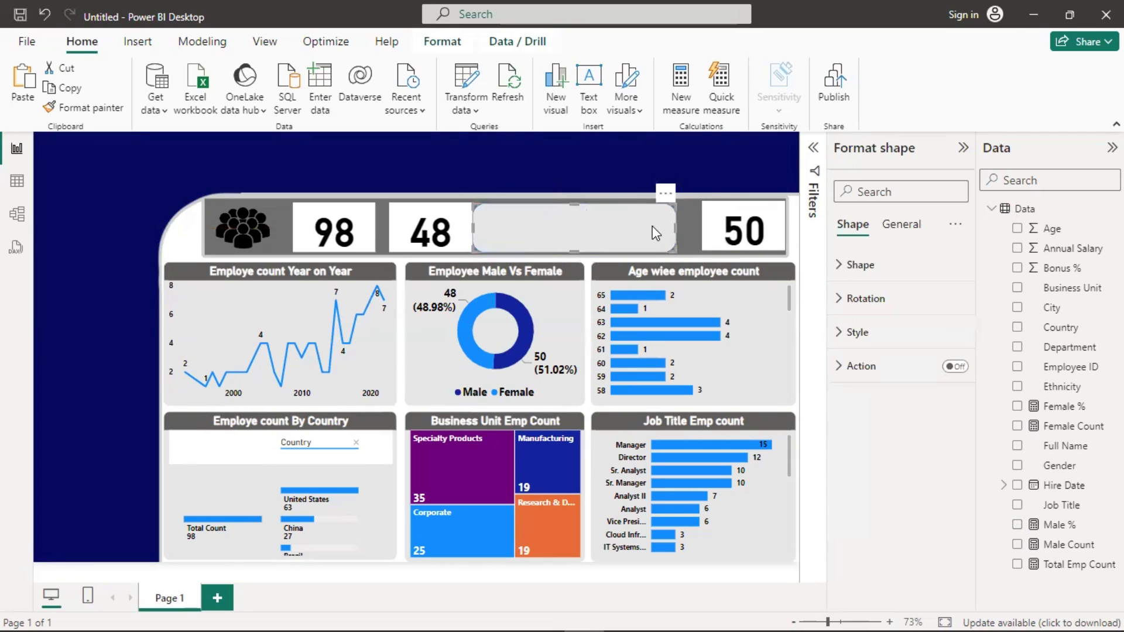
click(685, 228)
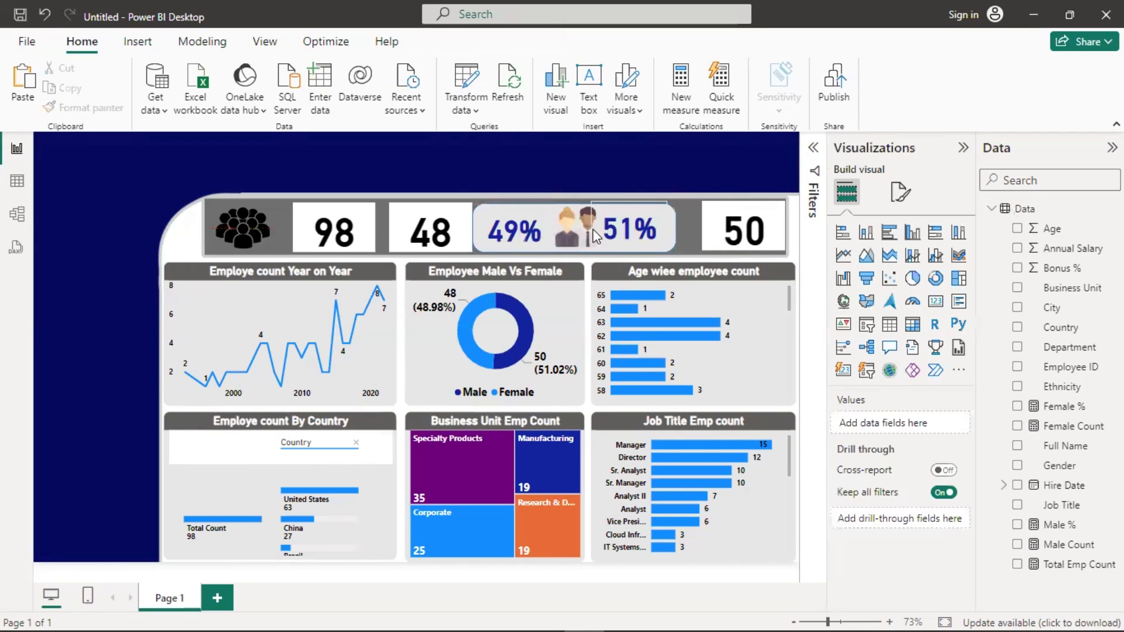
- Shift the rounded background shape slightly right so it sits between the 48 and 50 cards
ctrl+click(621, 227)
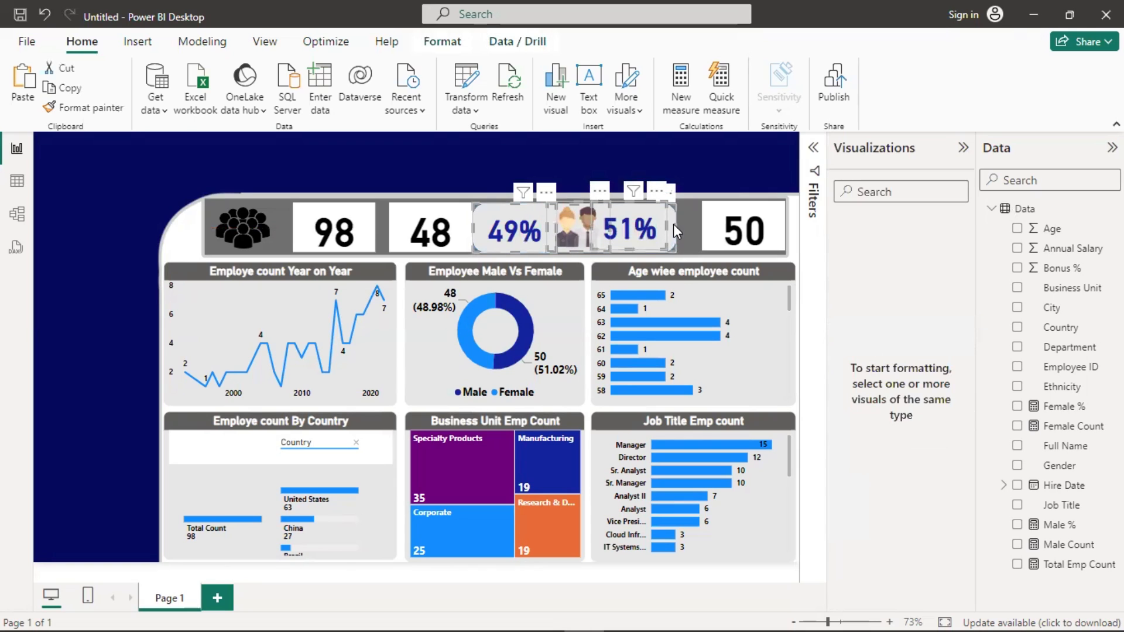
drag(674, 226, 633, 227)
key(Delete)
key(ctrl+z)
key(ctrl+z)
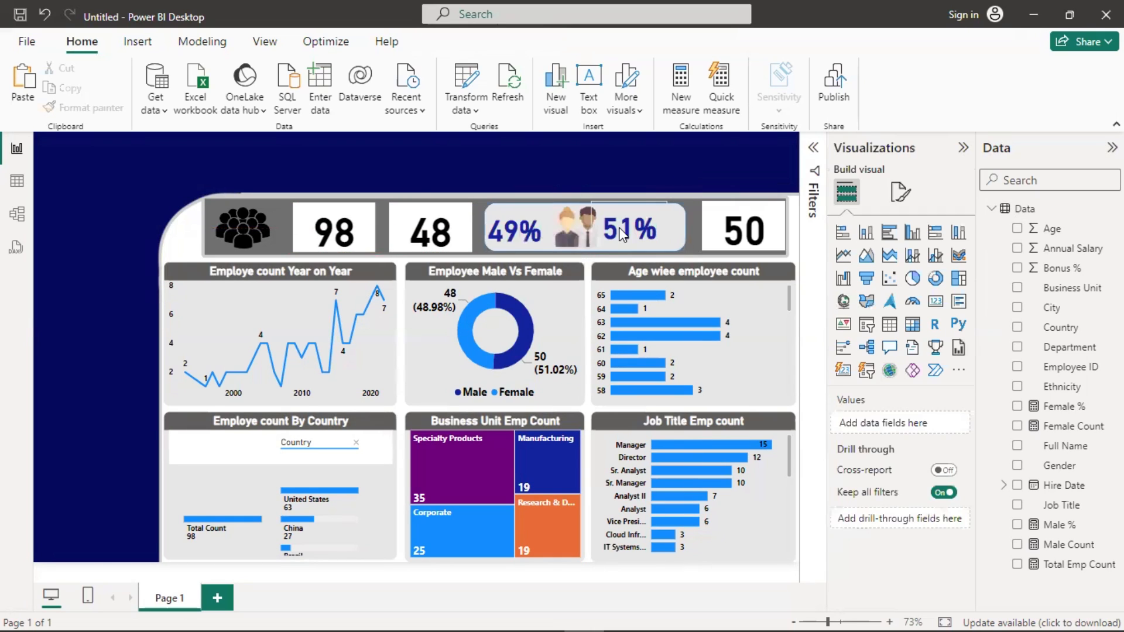
- Move the Male % card, people image and Female % card right so they sit evenly inside the rounded shape
click(637, 227)
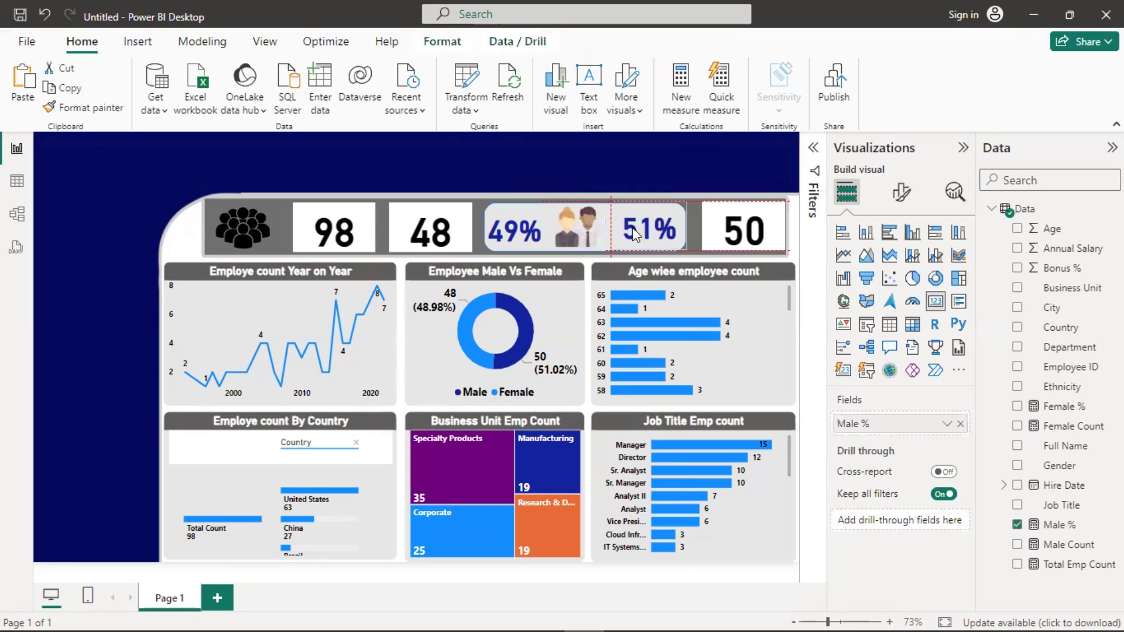
drag(603, 233, 605, 233)
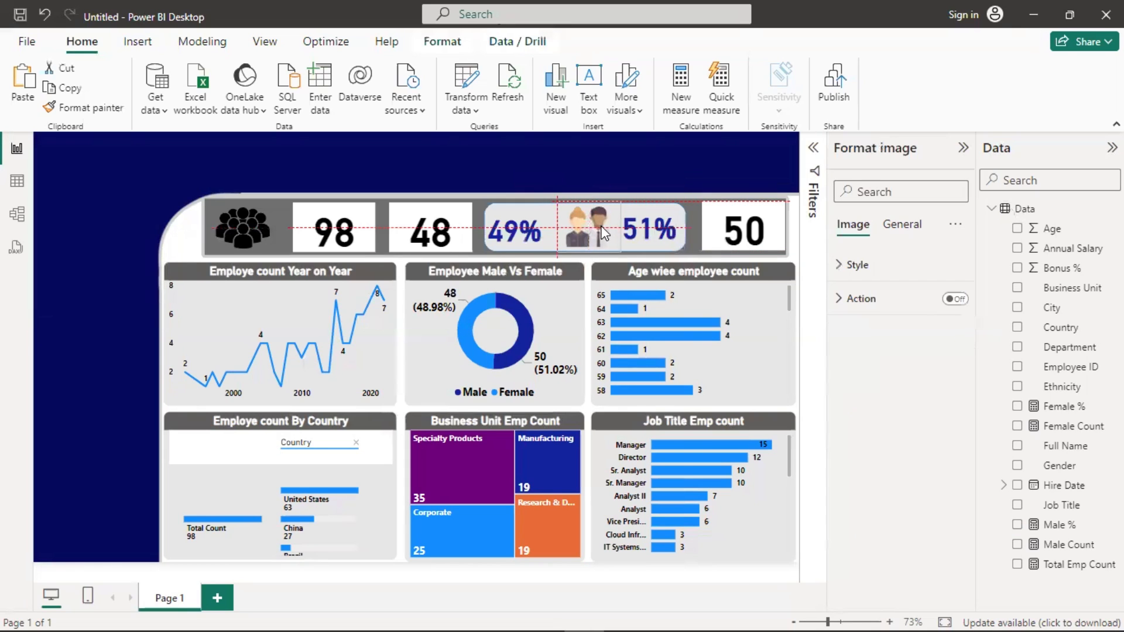
click(537, 234)
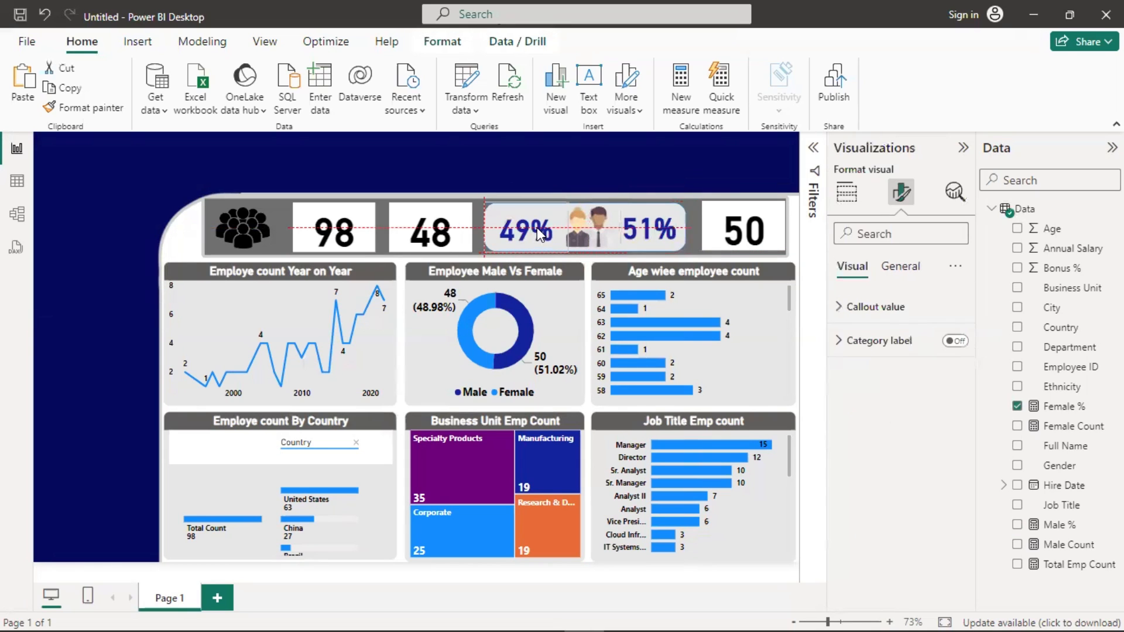
key(Up)
key(Down)
click(480, 170)
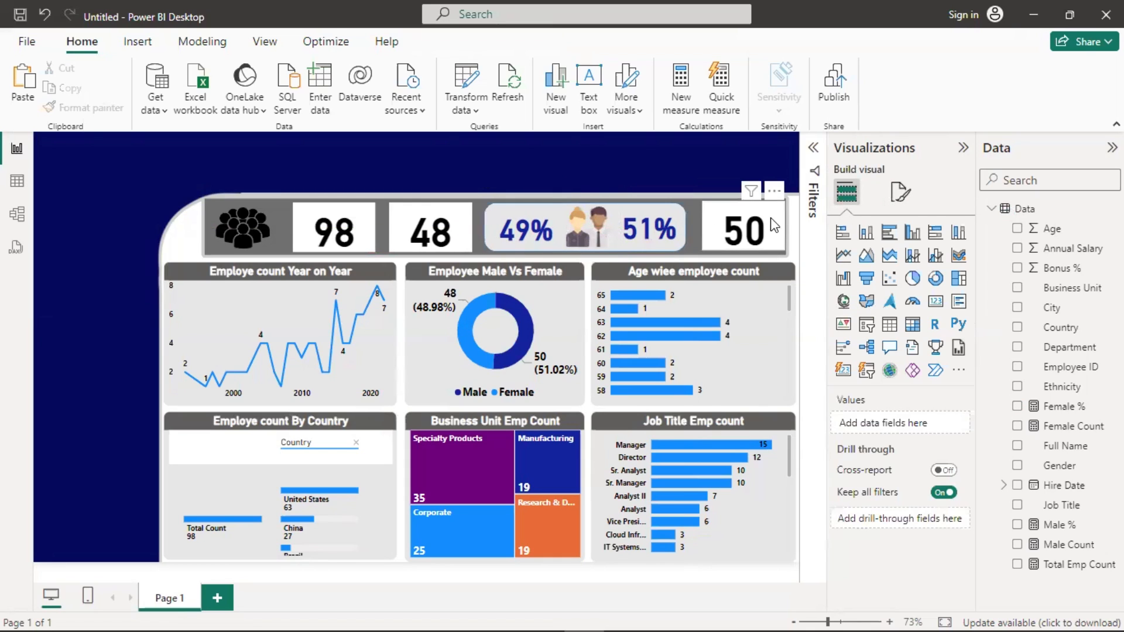
- Move the 50 card slightly left and the 48 card slightly right, closer to the rounded percentage shape
click(782, 231)
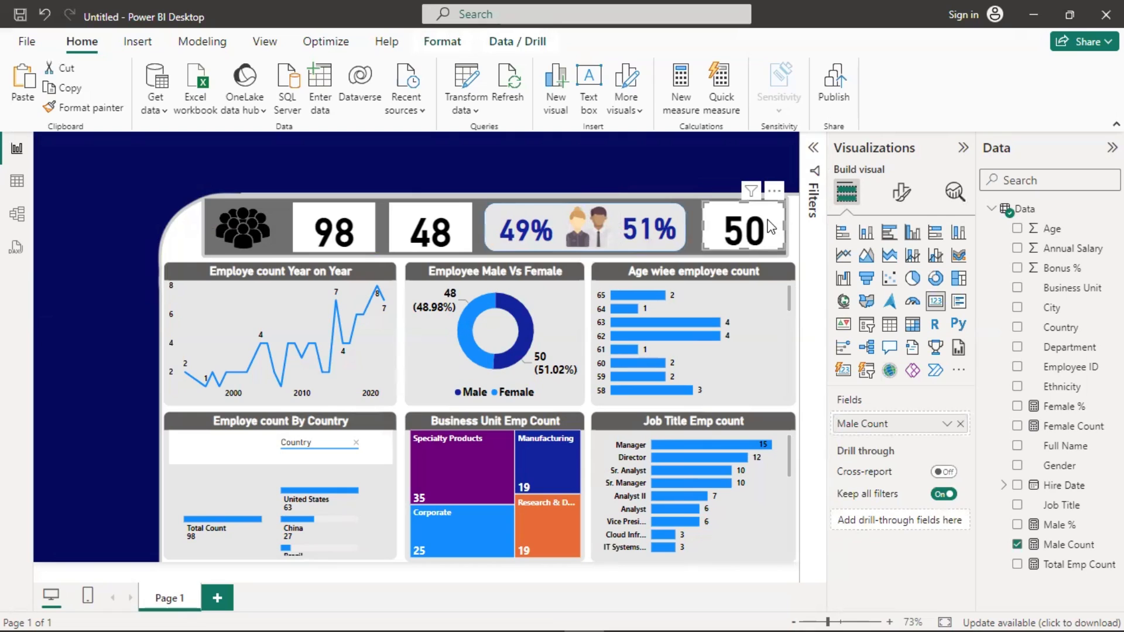
drag(767, 220, 768, 222)
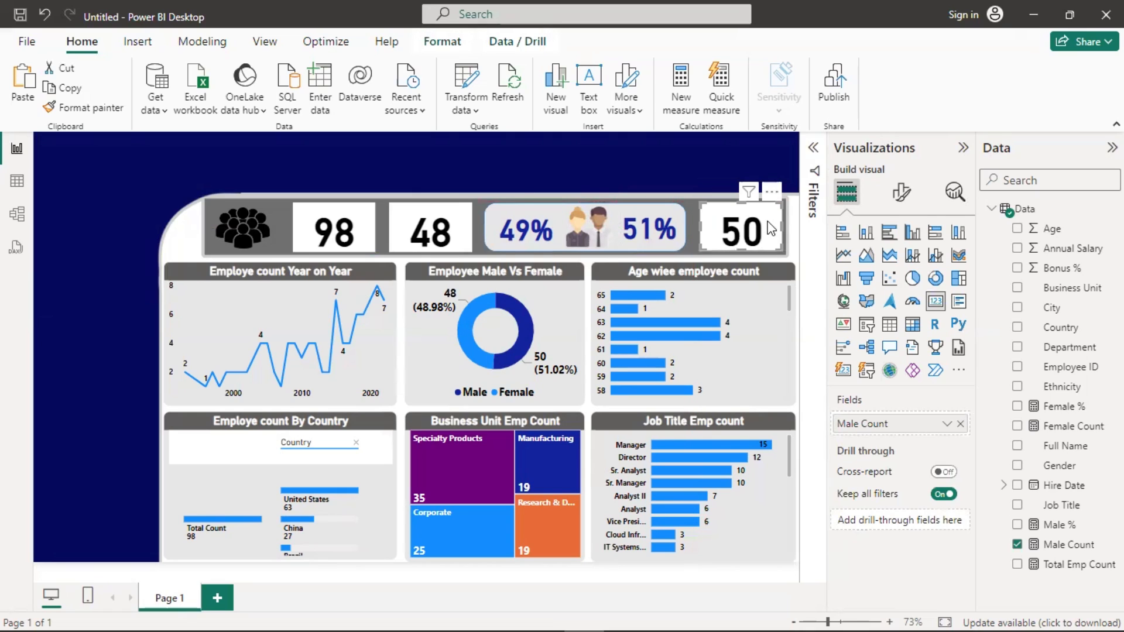
click(456, 218)
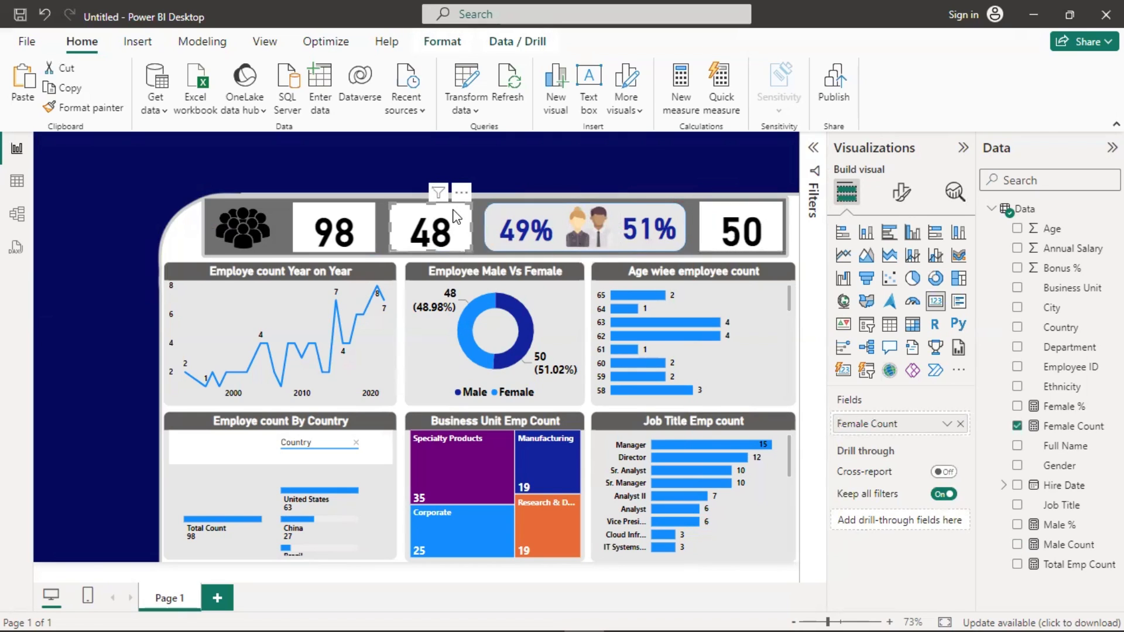
drag(456, 218, 458, 219)
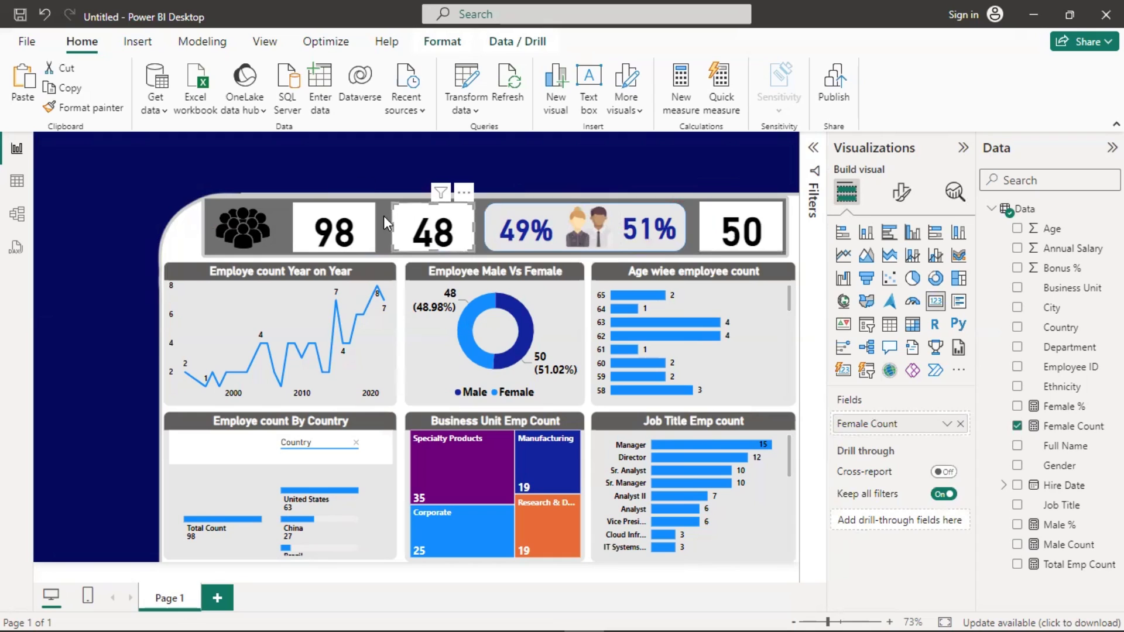
- Move the 98 card left toward the people icon and shift the 48 card slightly left to even out the spacing
click(366, 222)
drag(366, 222, 363, 222)
key(Left)
key(Left)
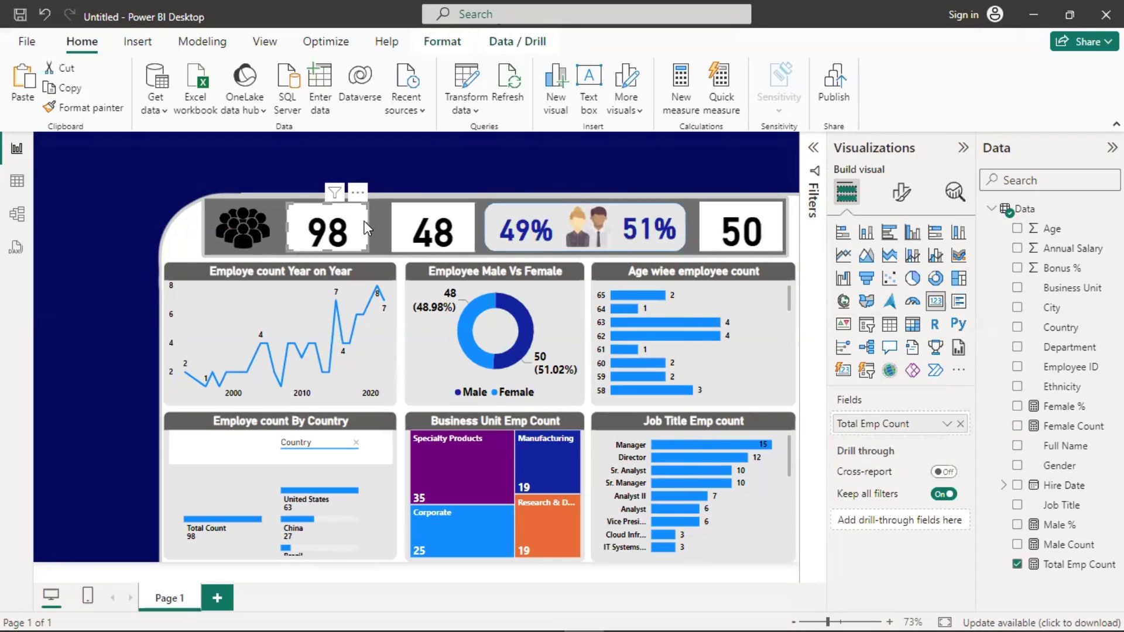
click(470, 231)
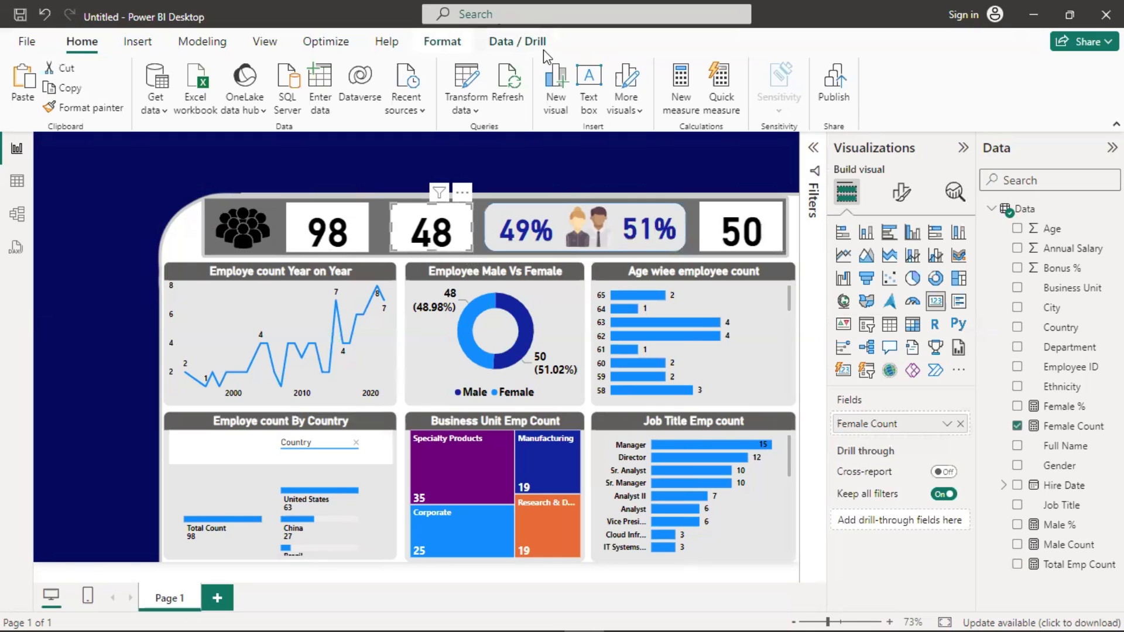
- Insert a right block arrow, shrink it and place it between the 51% value and the 50 card
click(138, 41)
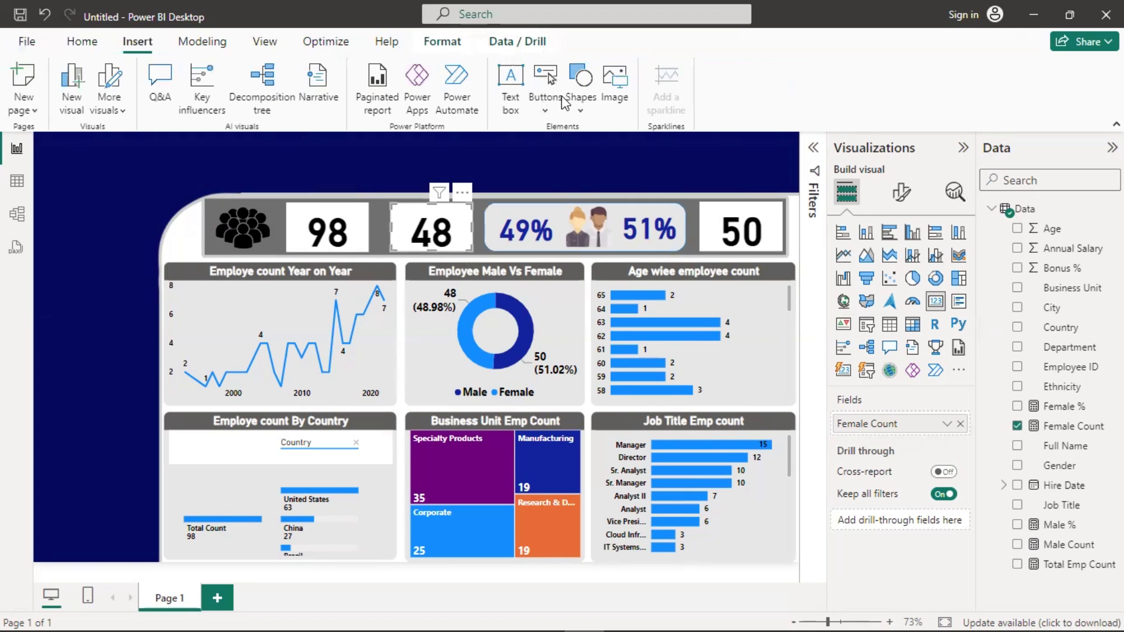
click(581, 107)
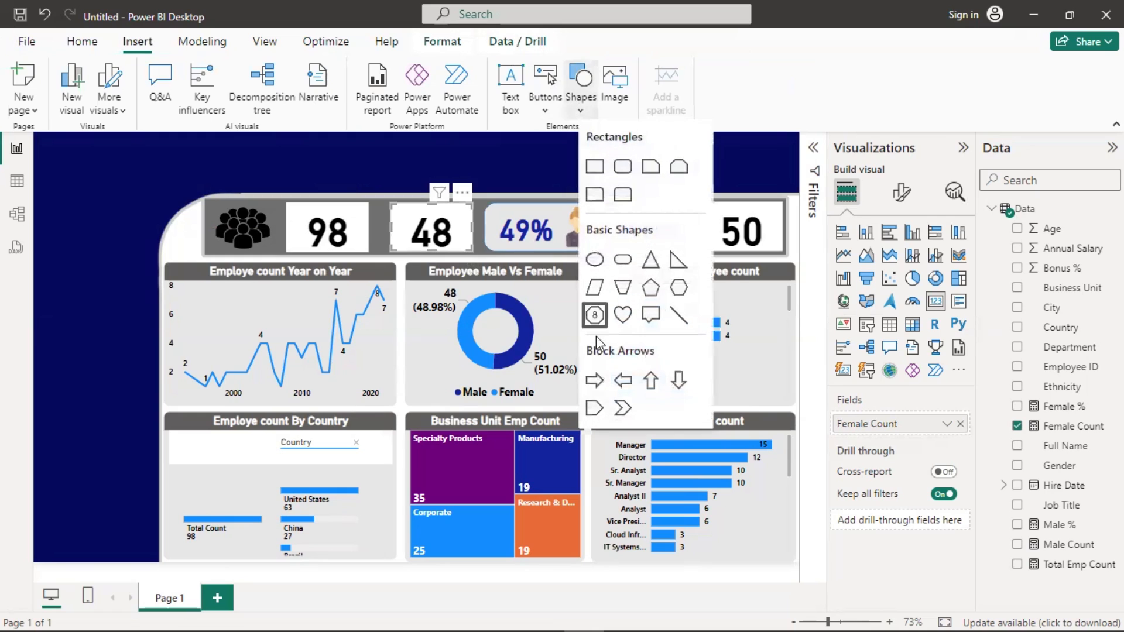
click(593, 381)
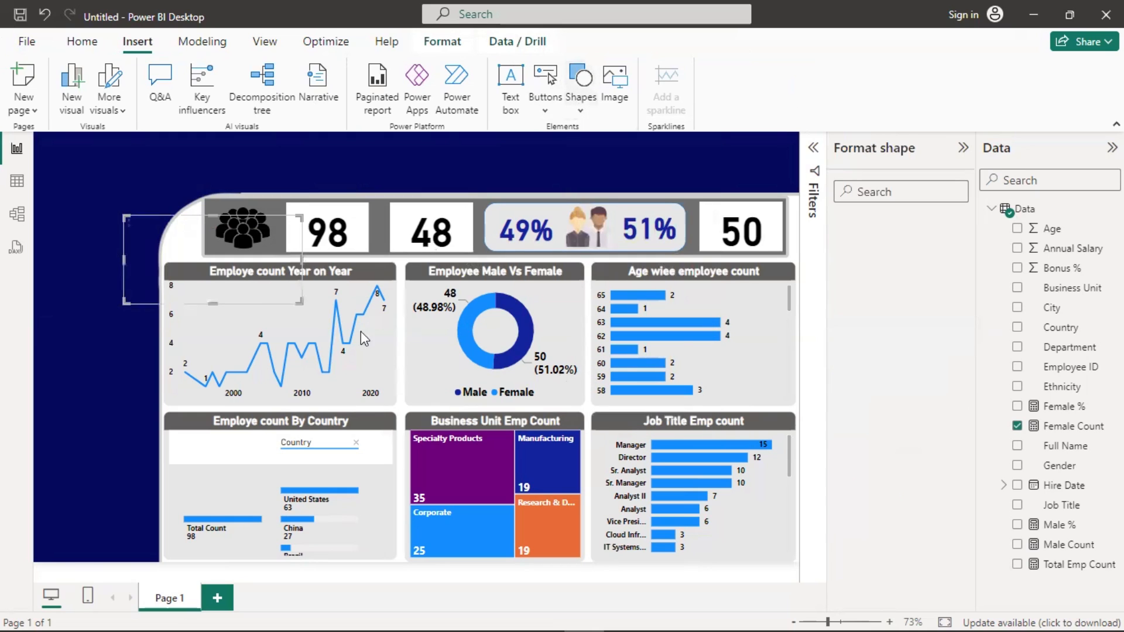
drag(124, 299, 698, 227)
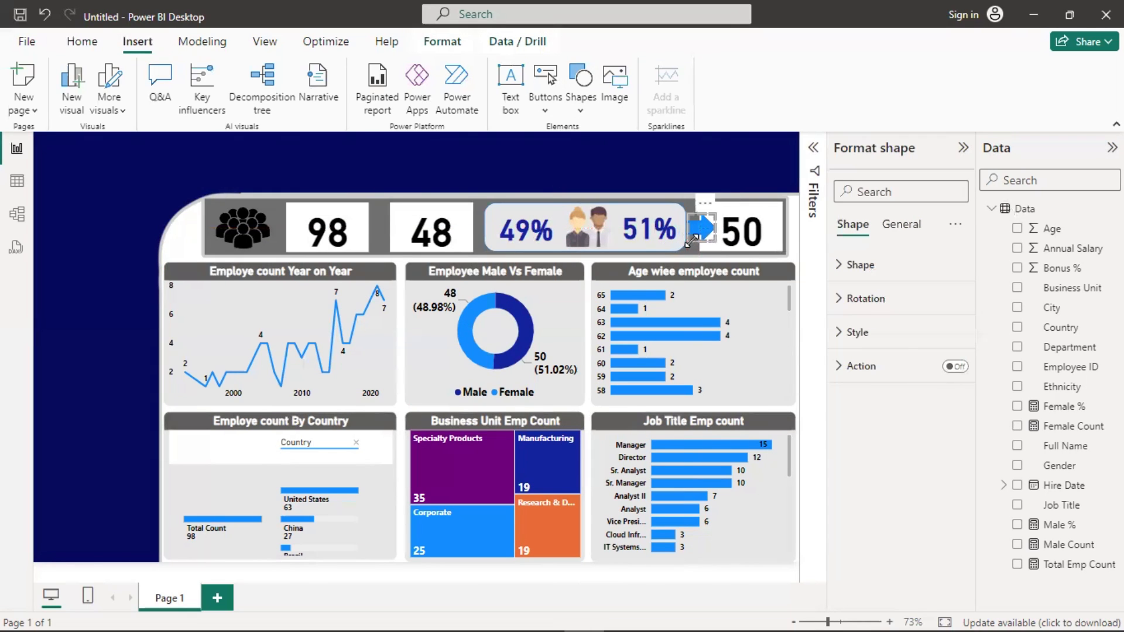
drag(691, 241, 702, 238)
click(637, 155)
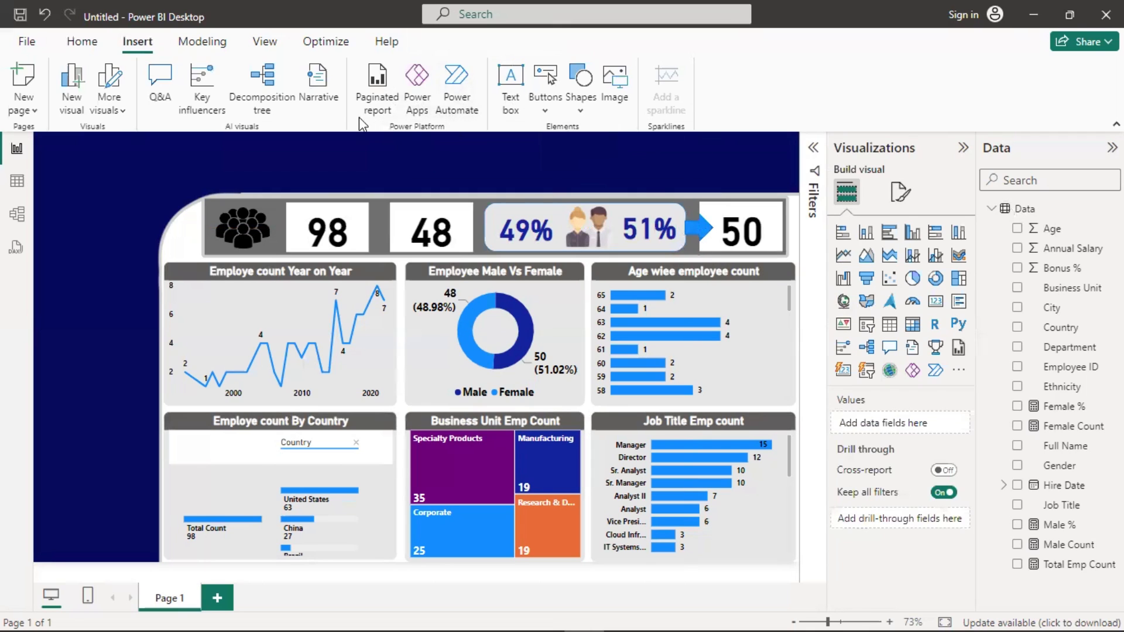
- Insert a left block arrow, shrink it and place it between the 48 card and the 49% value
click(585, 102)
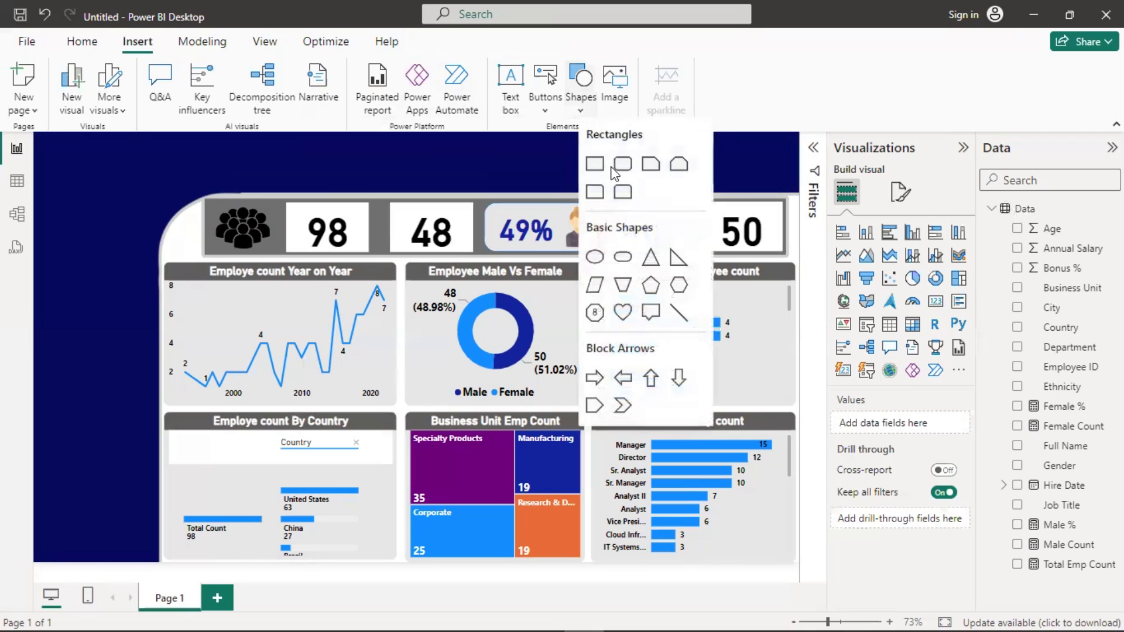
click(616, 381)
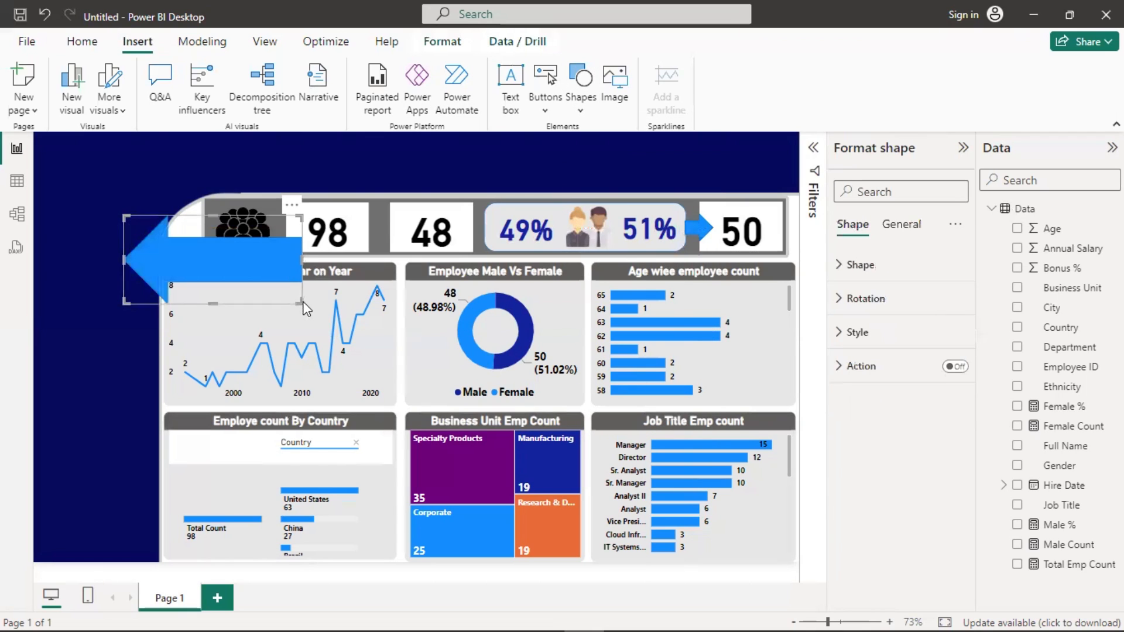
drag(304, 305, 484, 240)
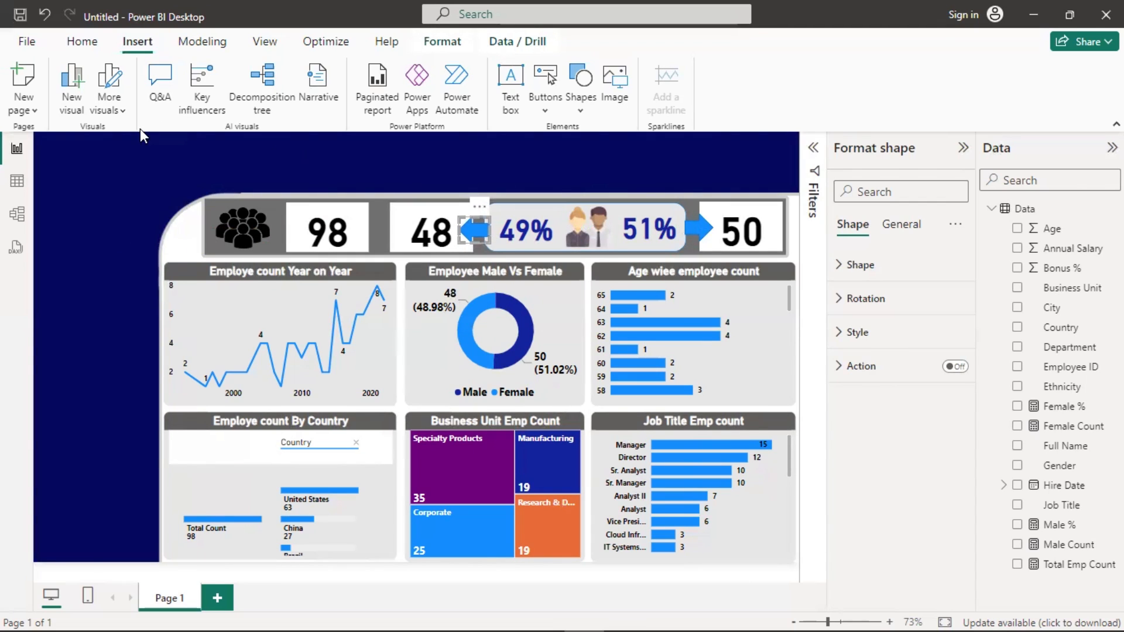
- Try to copy the right arrow's formatting onto the left arrow with Format Painter, and undo it
click(698, 231)
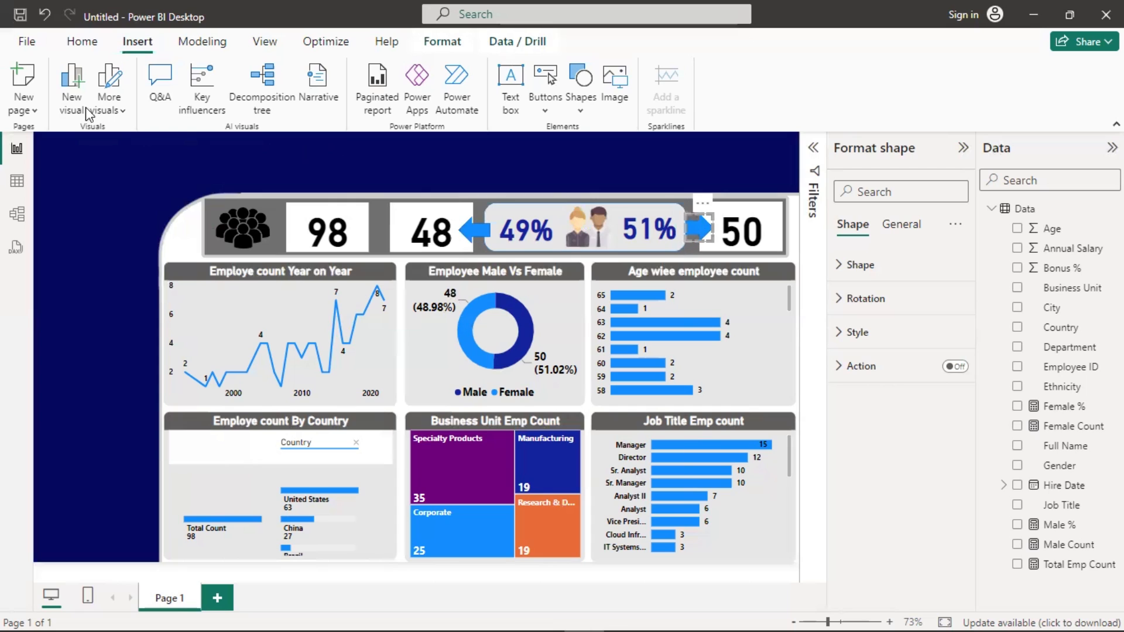
click(79, 42)
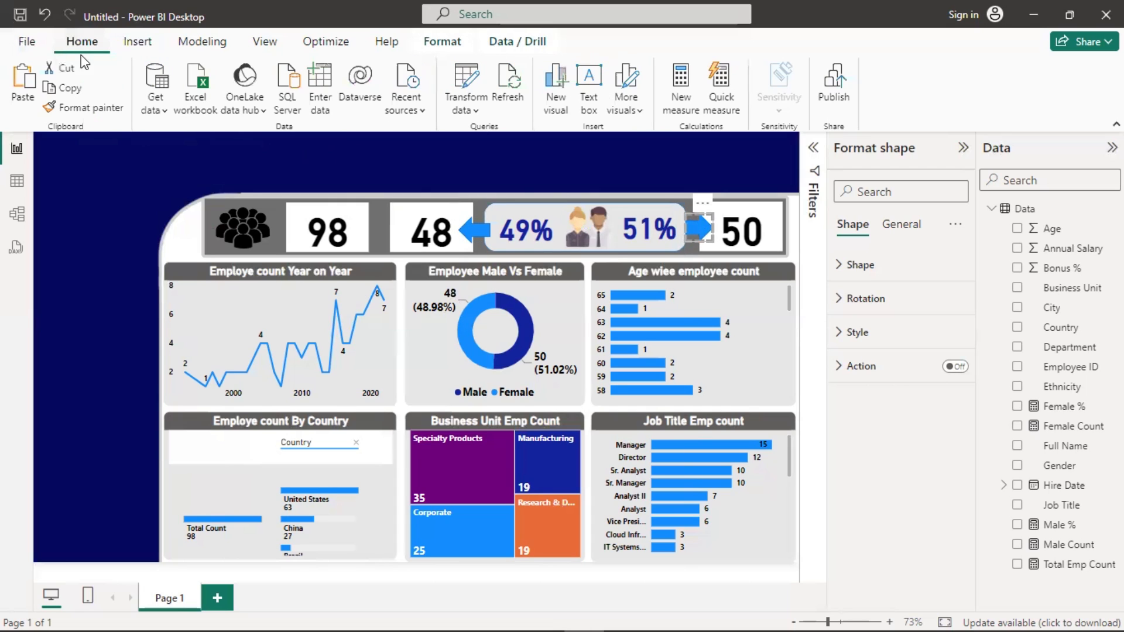
click(92, 107)
click(474, 230)
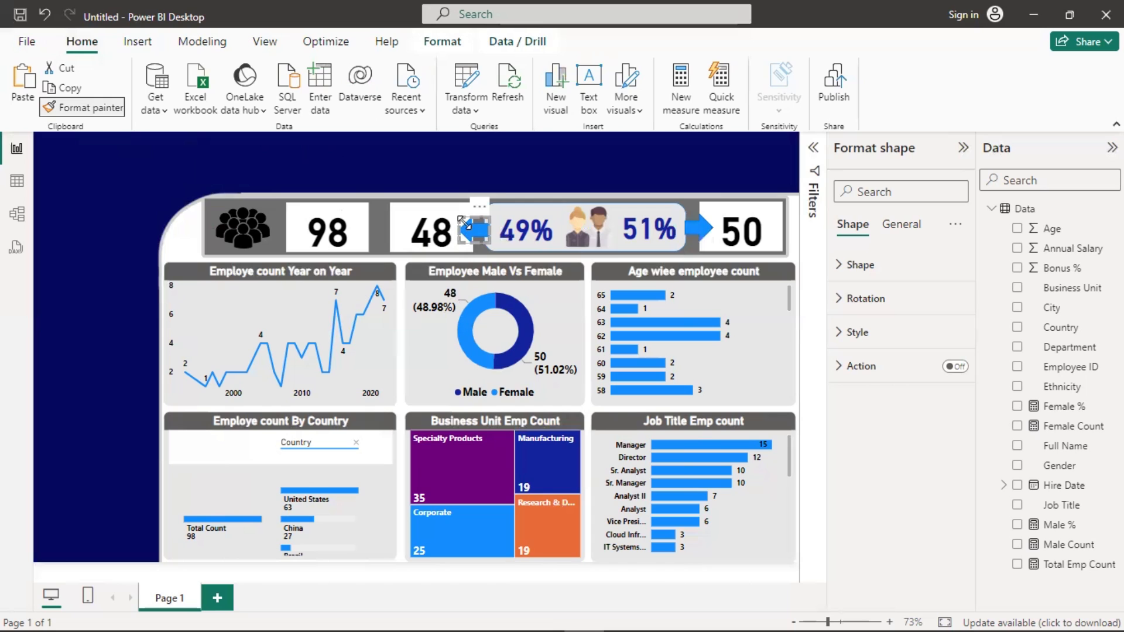
click(497, 184)
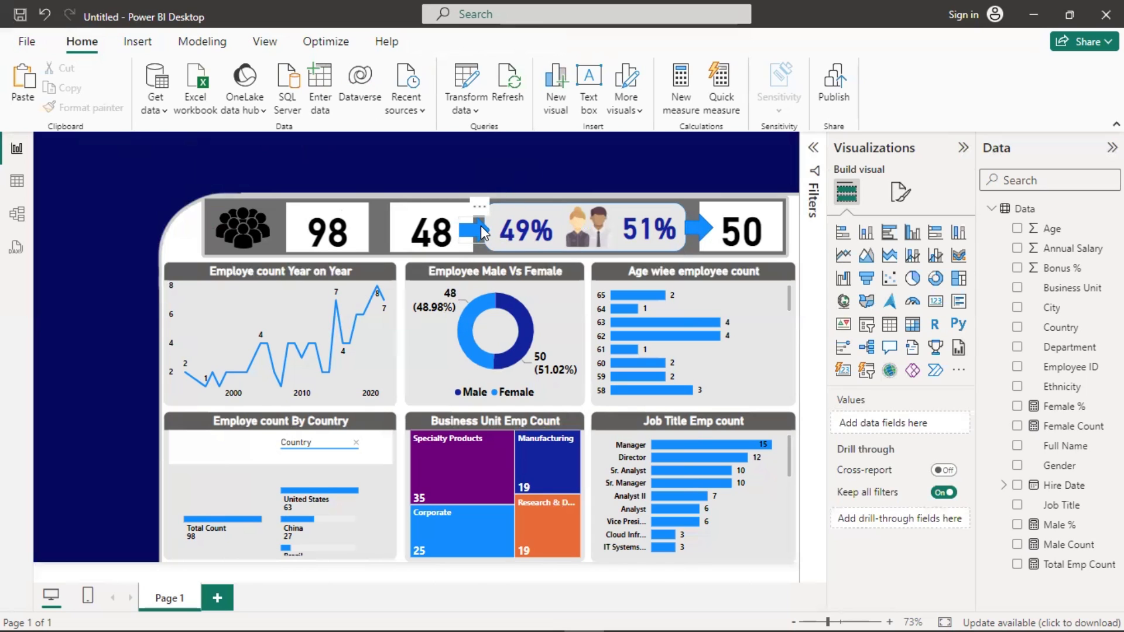
key(ctrl+z)
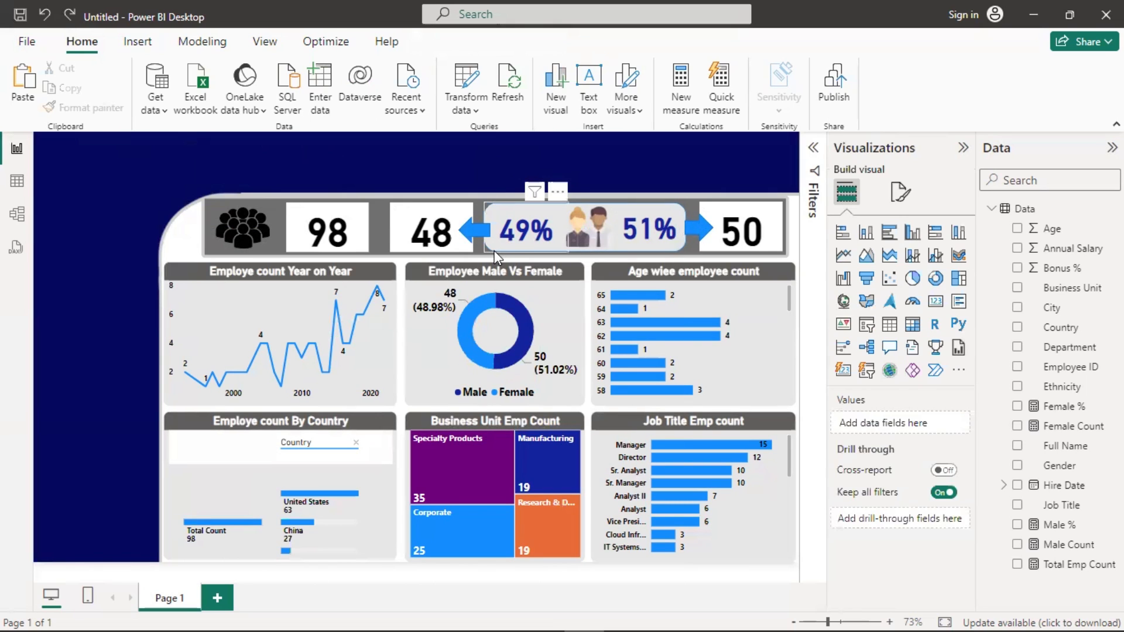
click(490, 231)
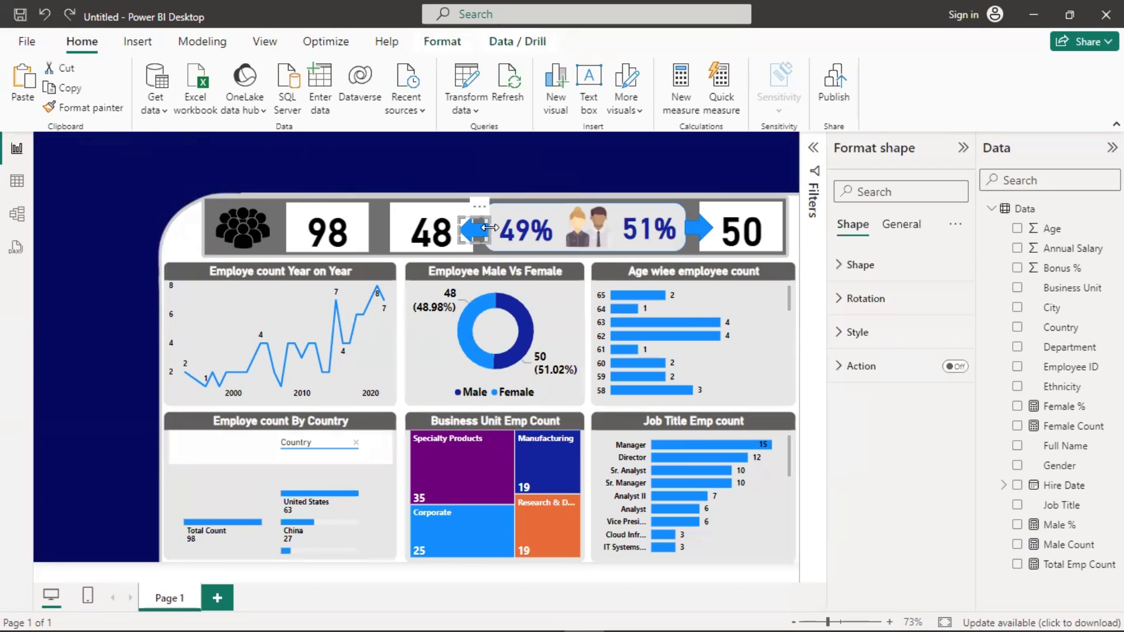
click(494, 180)
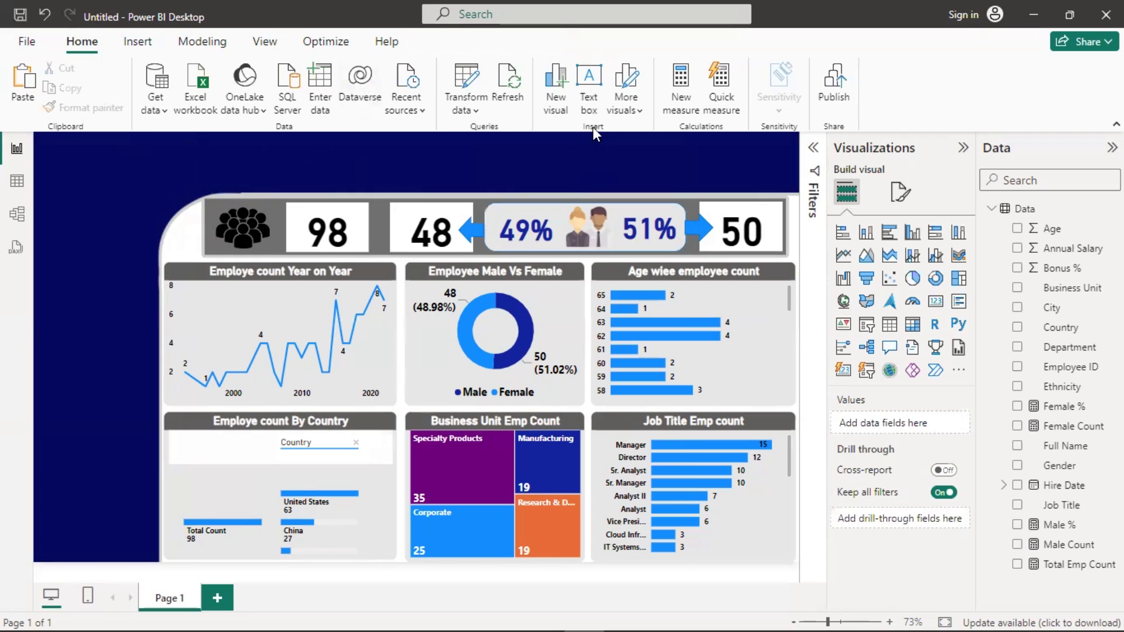
- Insert a rectangle and reshape it into a wide, thin banner on the dark blue area above the KPI header
click(137, 45)
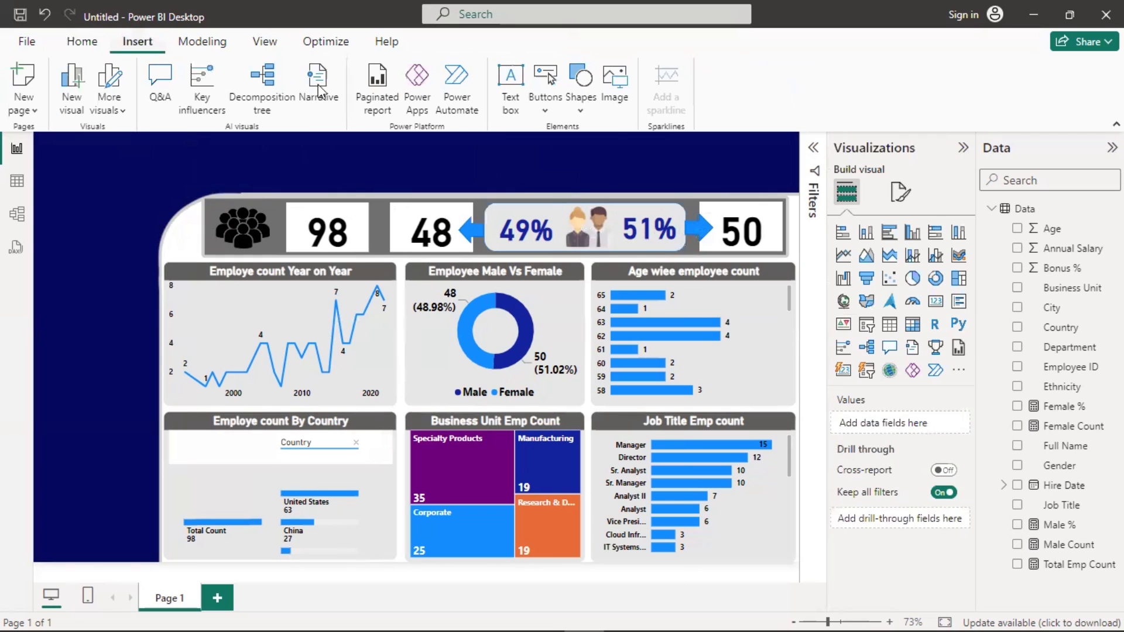
click(580, 84)
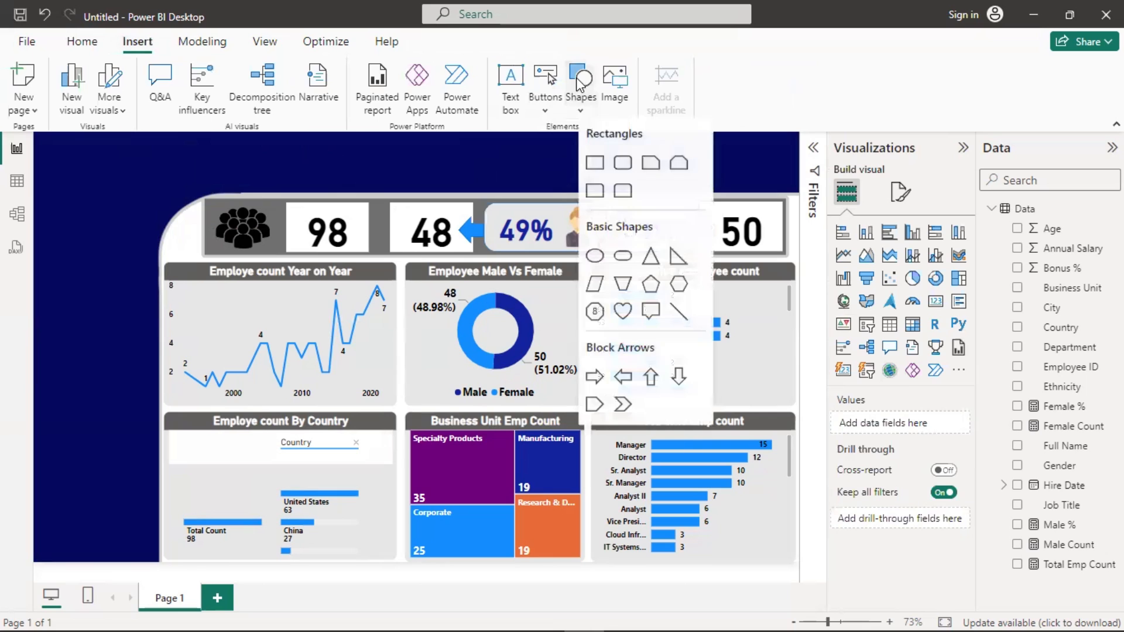
click(596, 167)
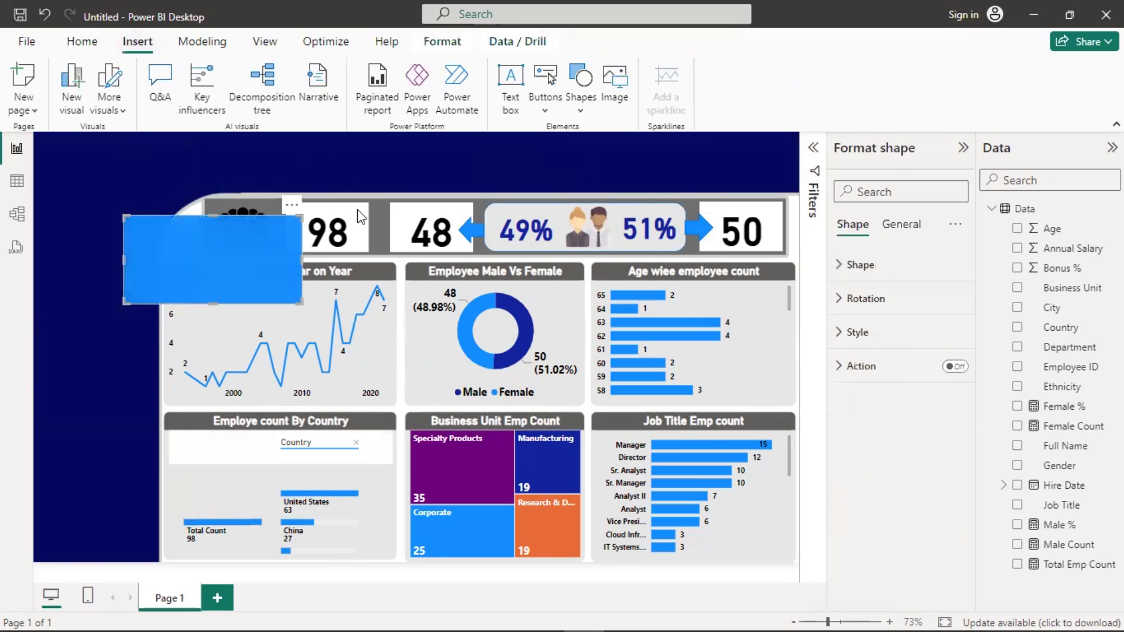
drag(258, 270, 476, 176)
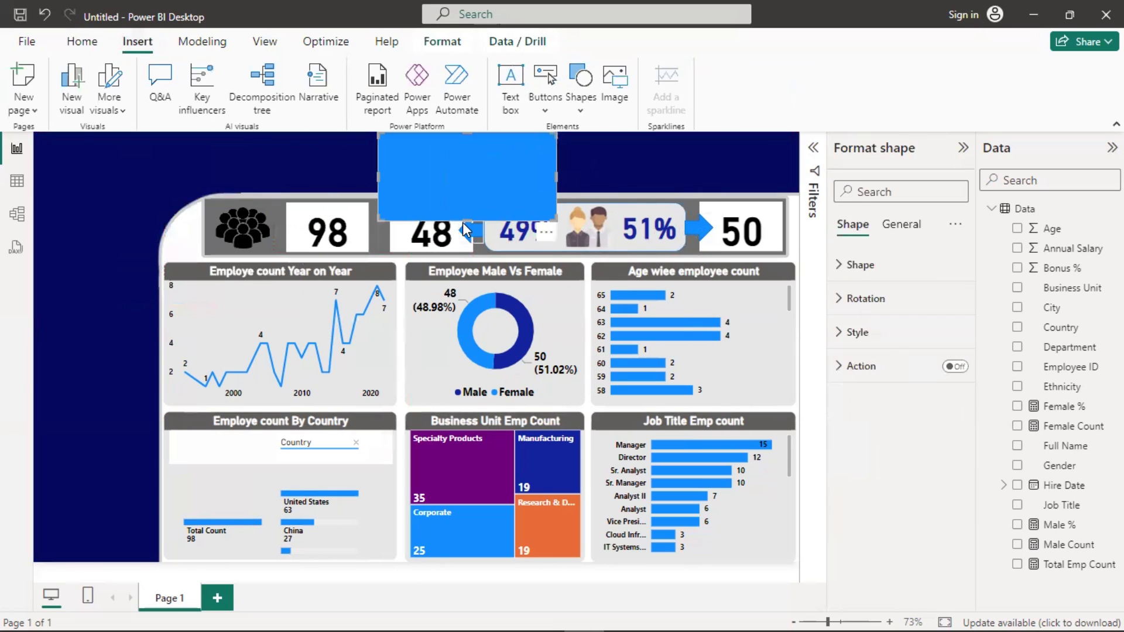
drag(472, 220, 489, 159)
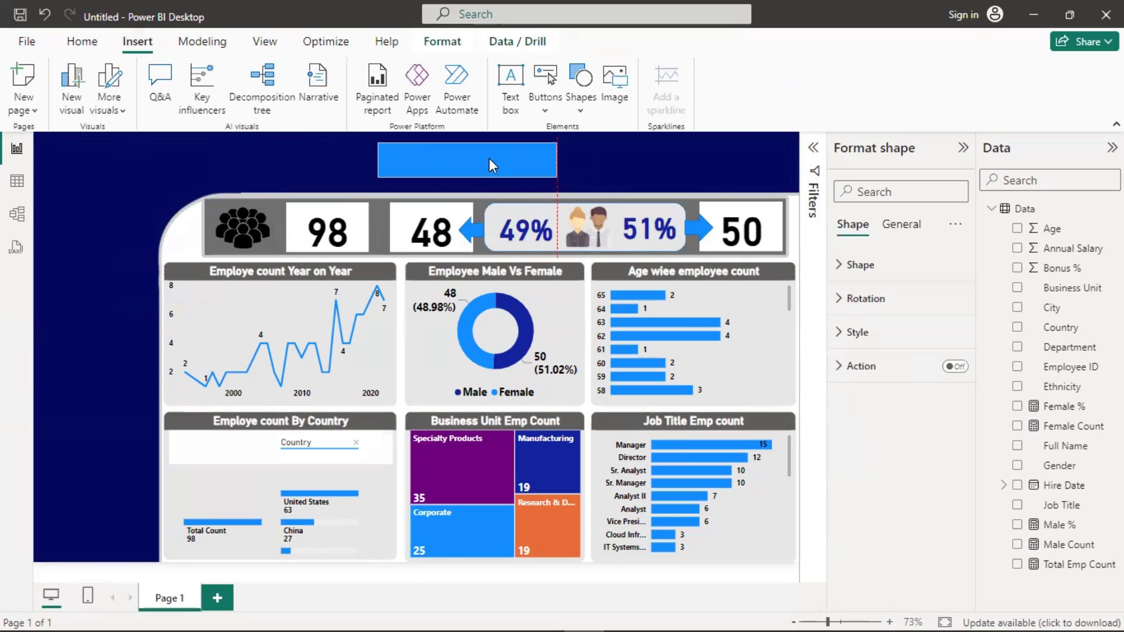
drag(324, 165, 240, 158)
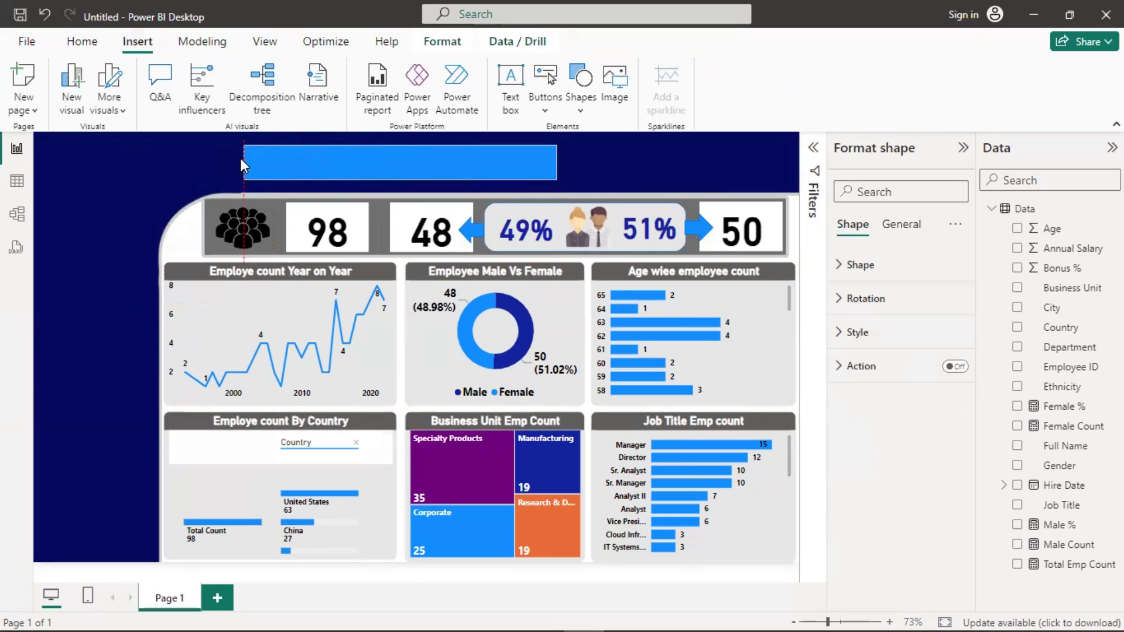
drag(556, 163, 729, 164)
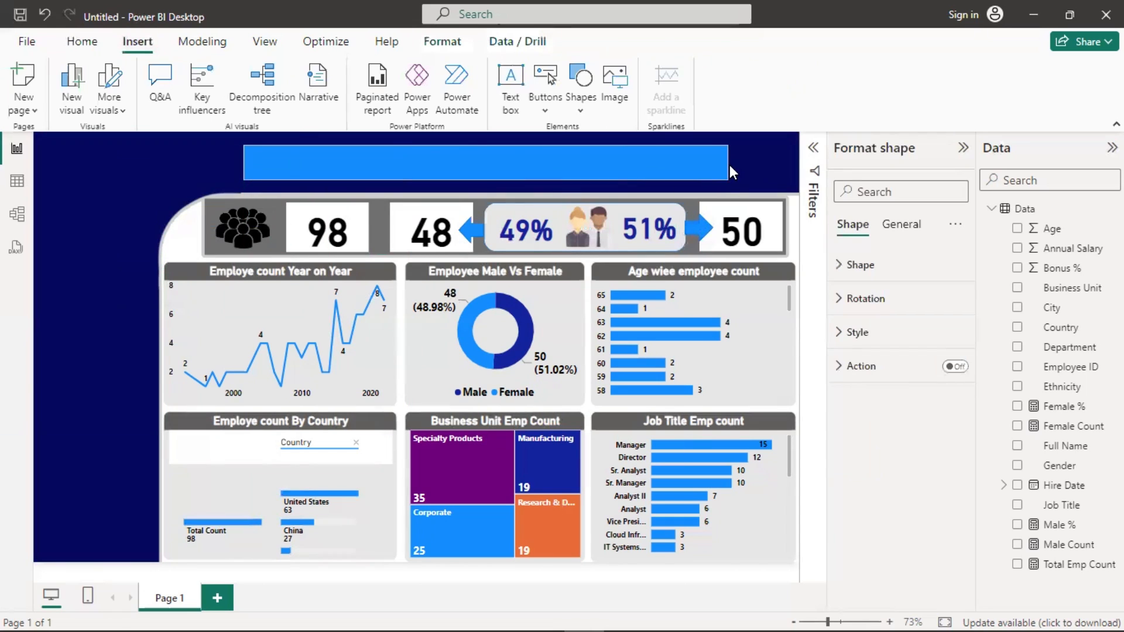
drag(593, 158, 616, 173)
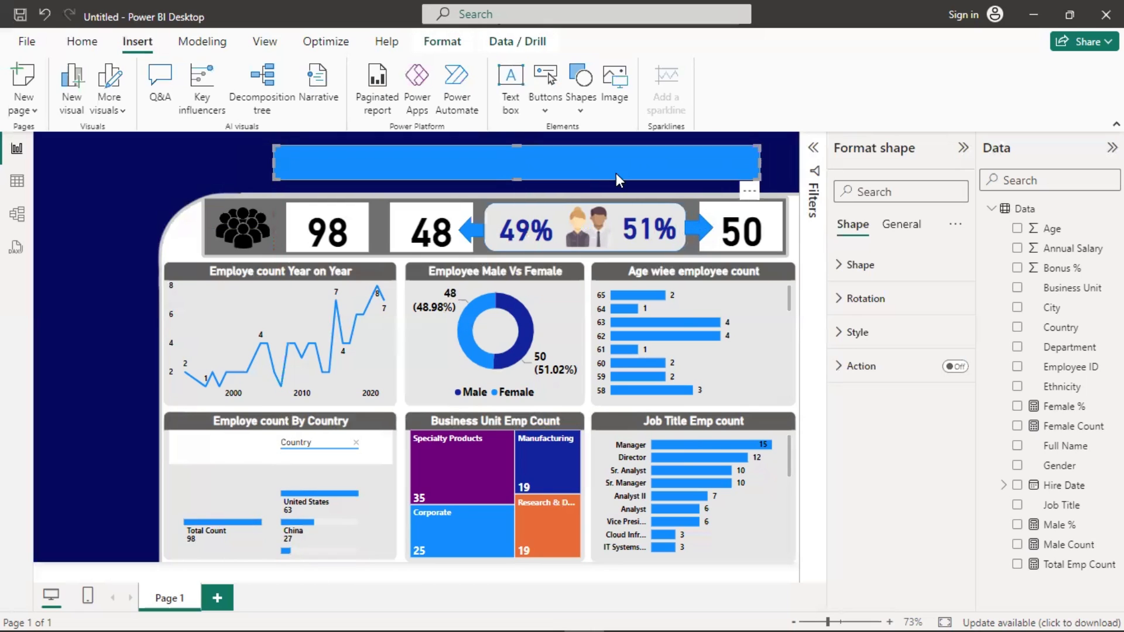
- Fill the banner rectangle with the bright blue theme color at 66% transparency
click(844, 330)
scroll(871, 432, down, 2)
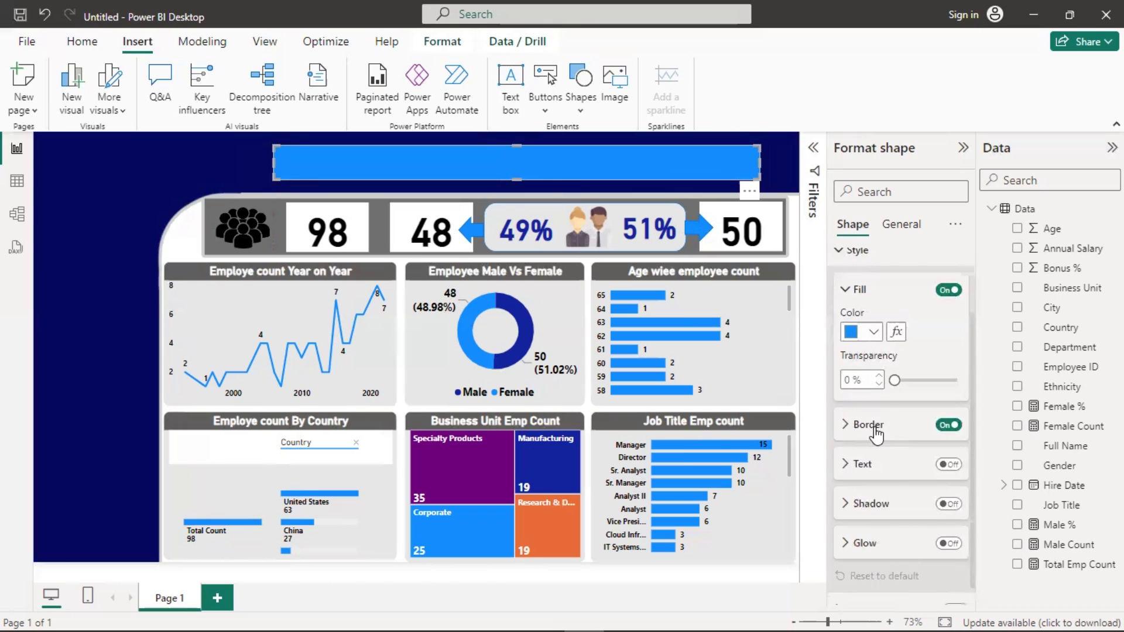
click(858, 332)
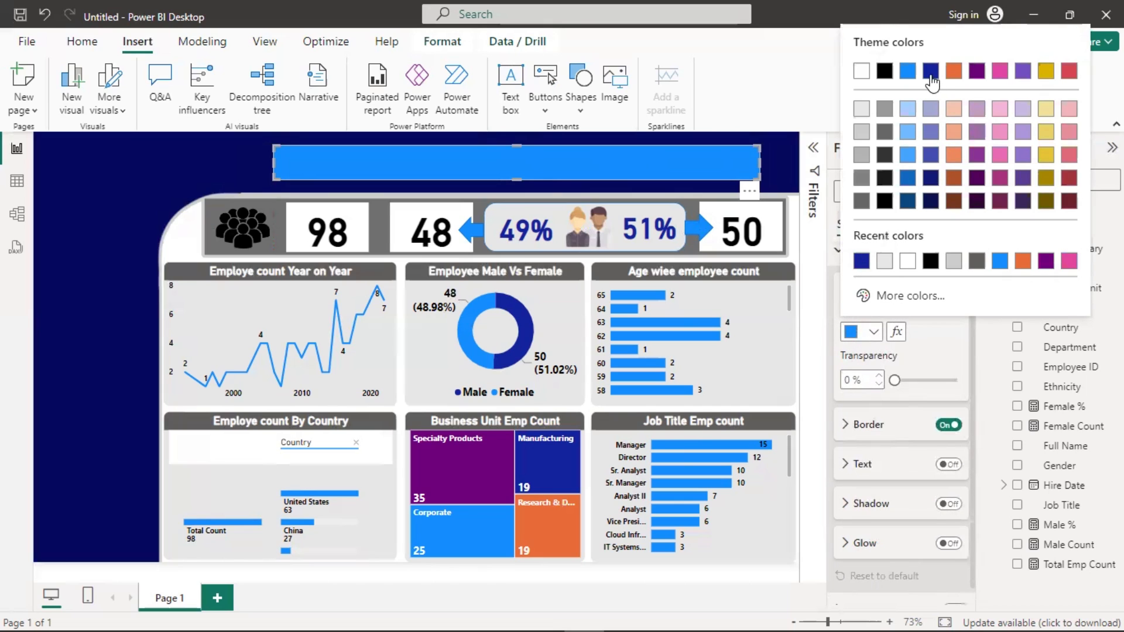
click(938, 132)
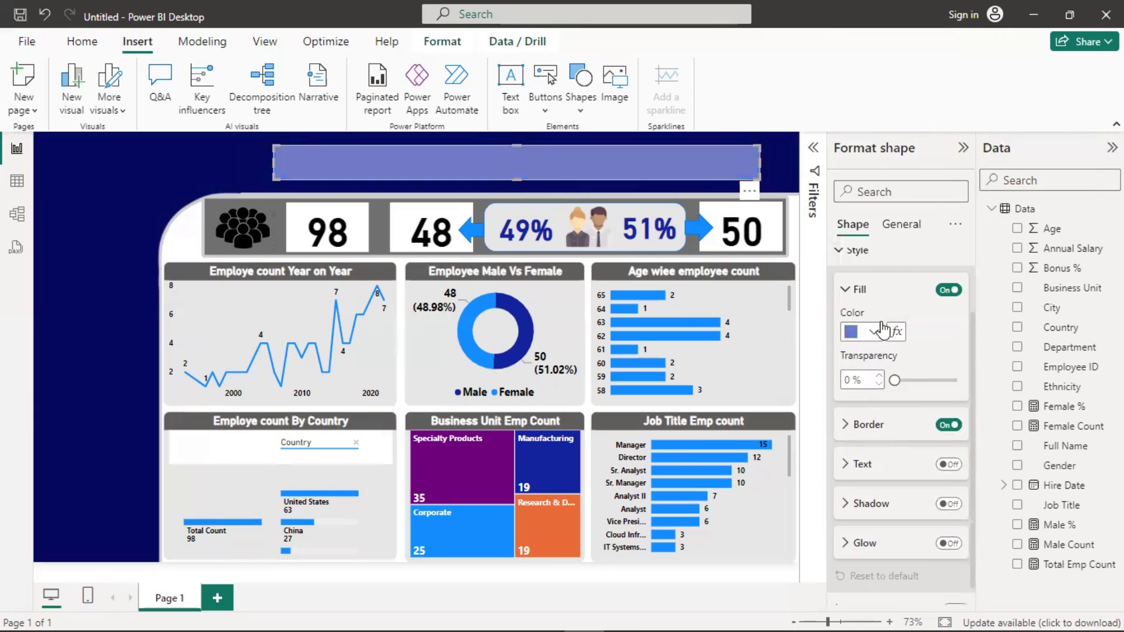
drag(895, 381, 936, 380)
click(873, 331)
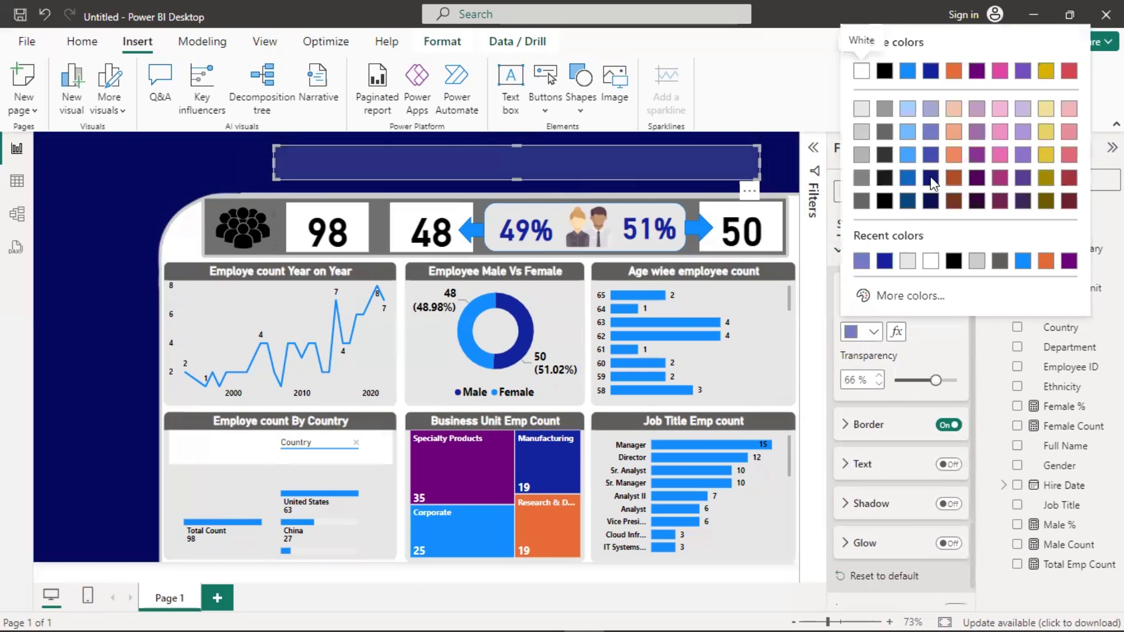
click(907, 71)
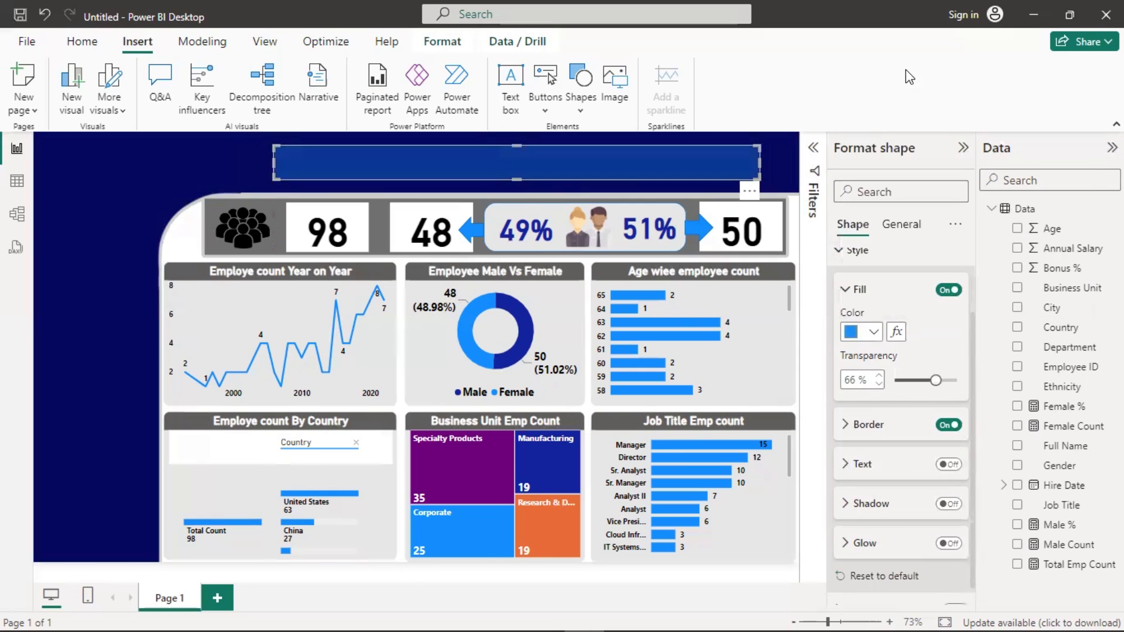
- Turn on text for the banner rectangle above the KPI header and enter HR DASHBOARD
click(850, 469)
click(948, 464)
click(893, 507)
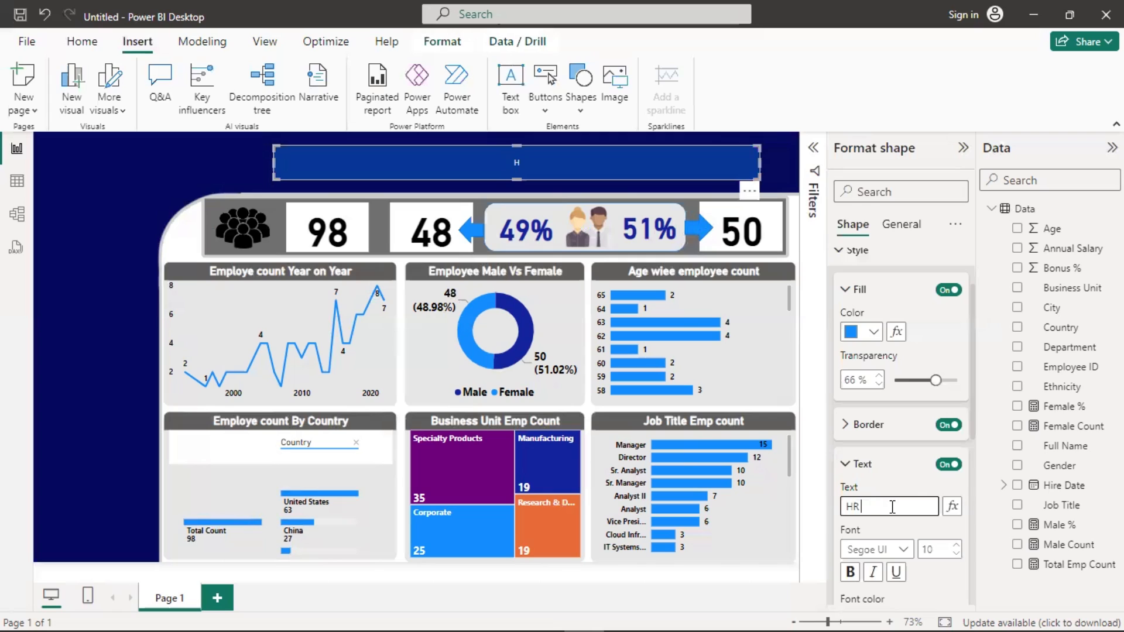
text(HR ANA)
key(Return)
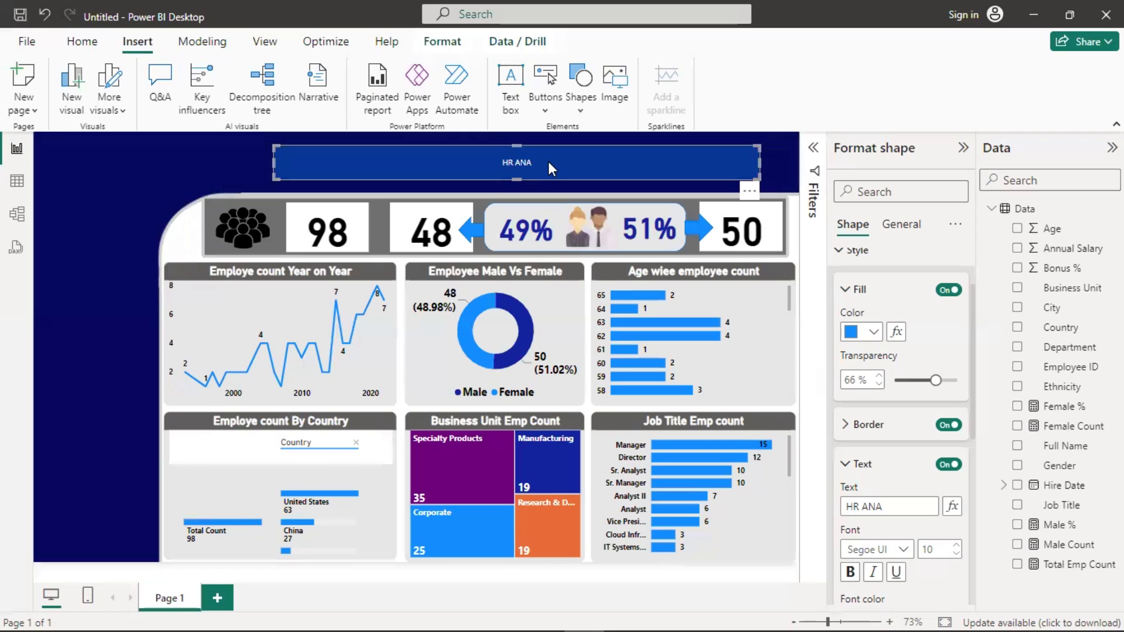
click(892, 507)
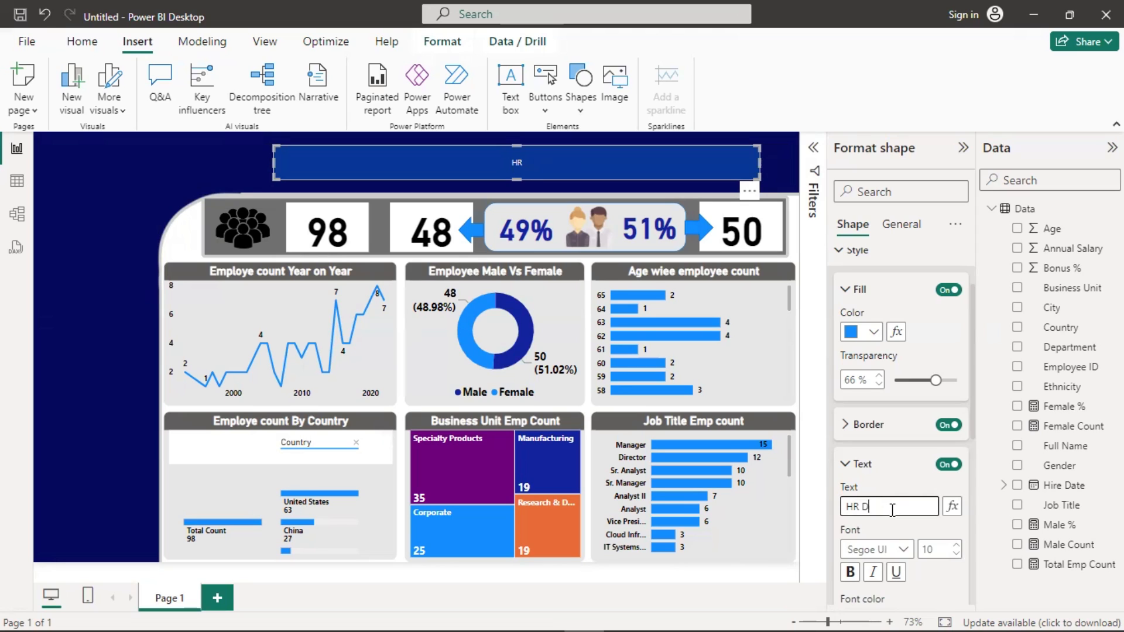
text(HBOARD)
- Format the HR DASHBOARD banner text as bold Arial Black at size 33
scroll(913, 562, down, 2)
click(959, 470)
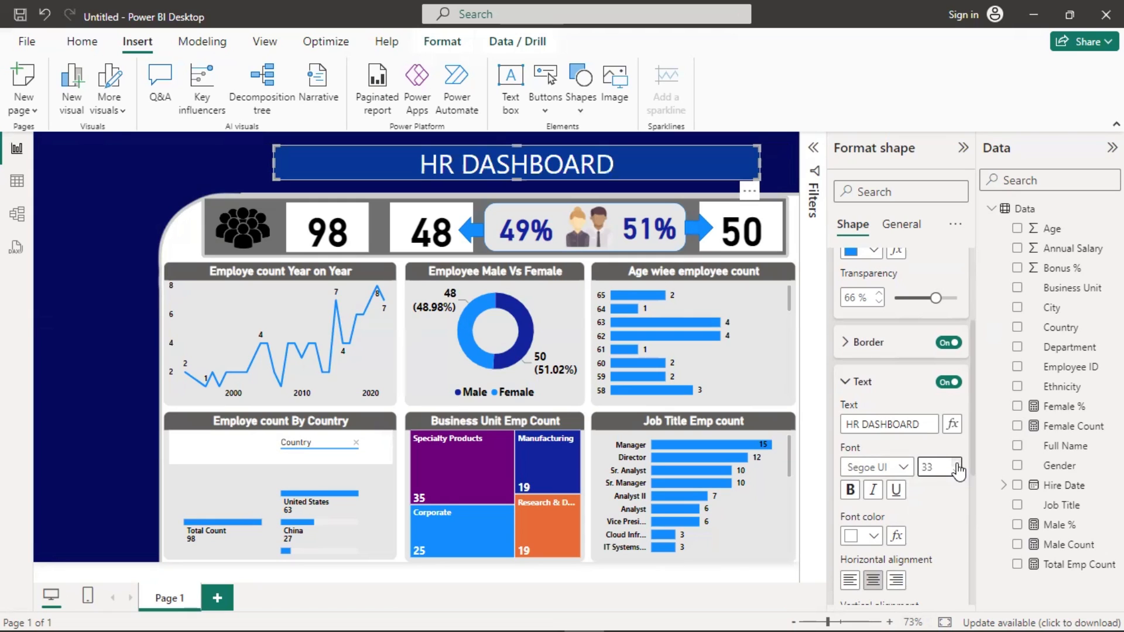
click(851, 491)
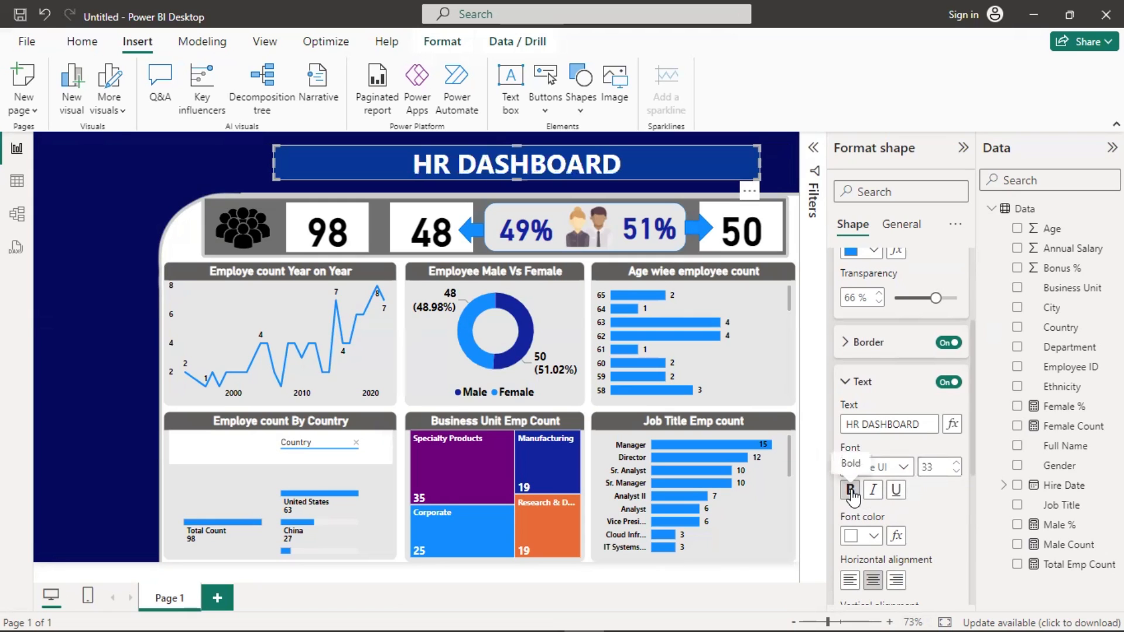
click(894, 468)
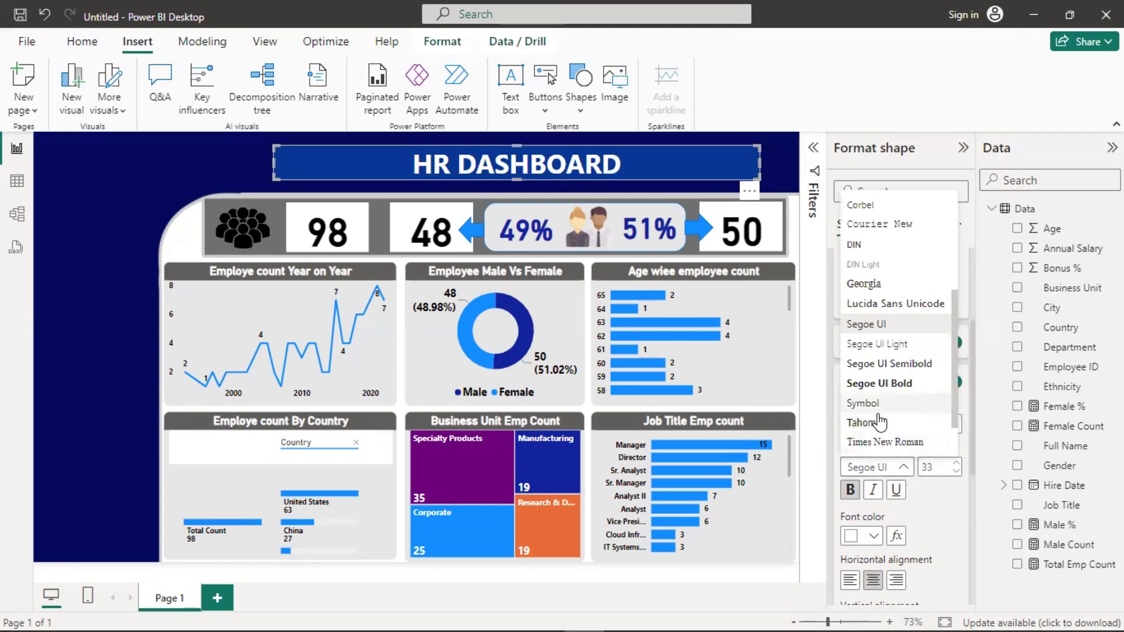
scroll(880, 421, down, 1)
scroll(889, 330, up, 4)
scroll(890, 293, up, 1)
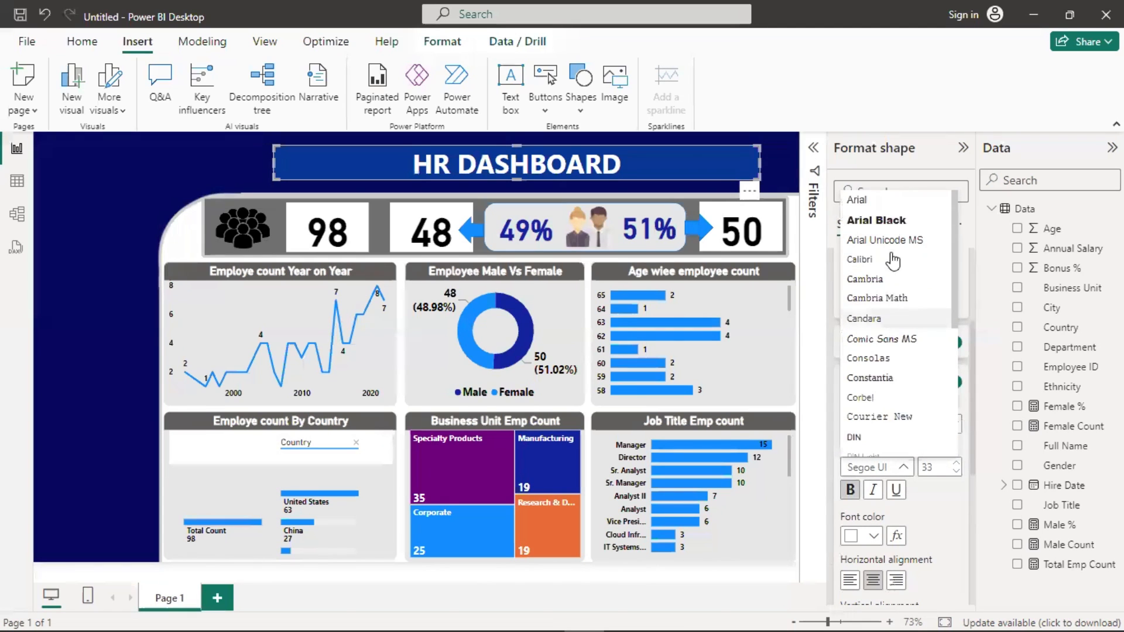
click(889, 221)
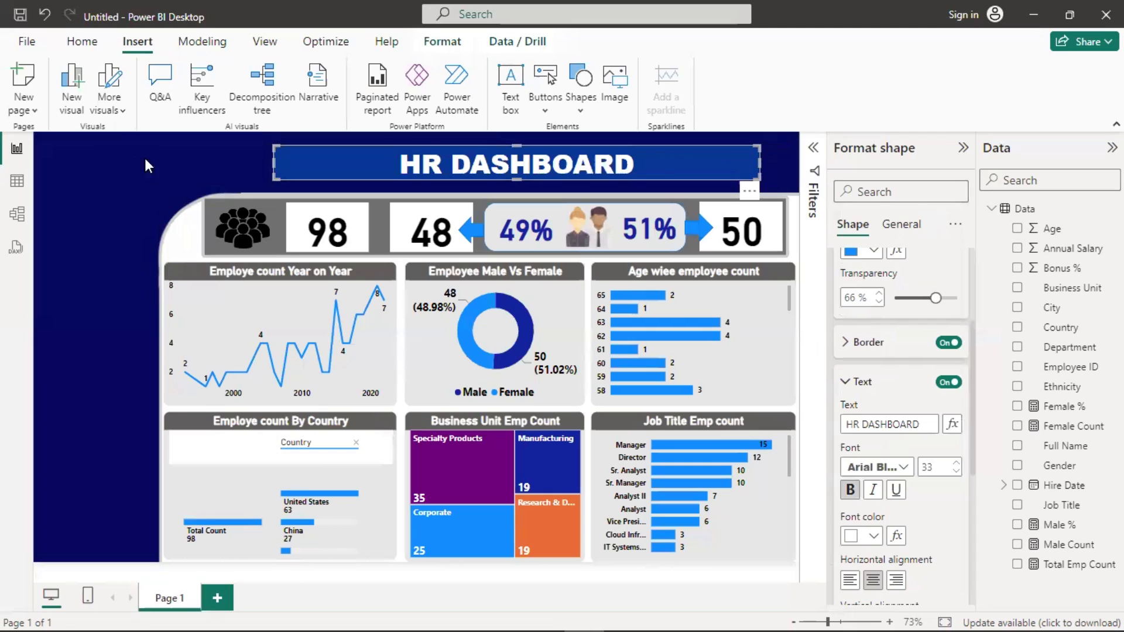
click(167, 158)
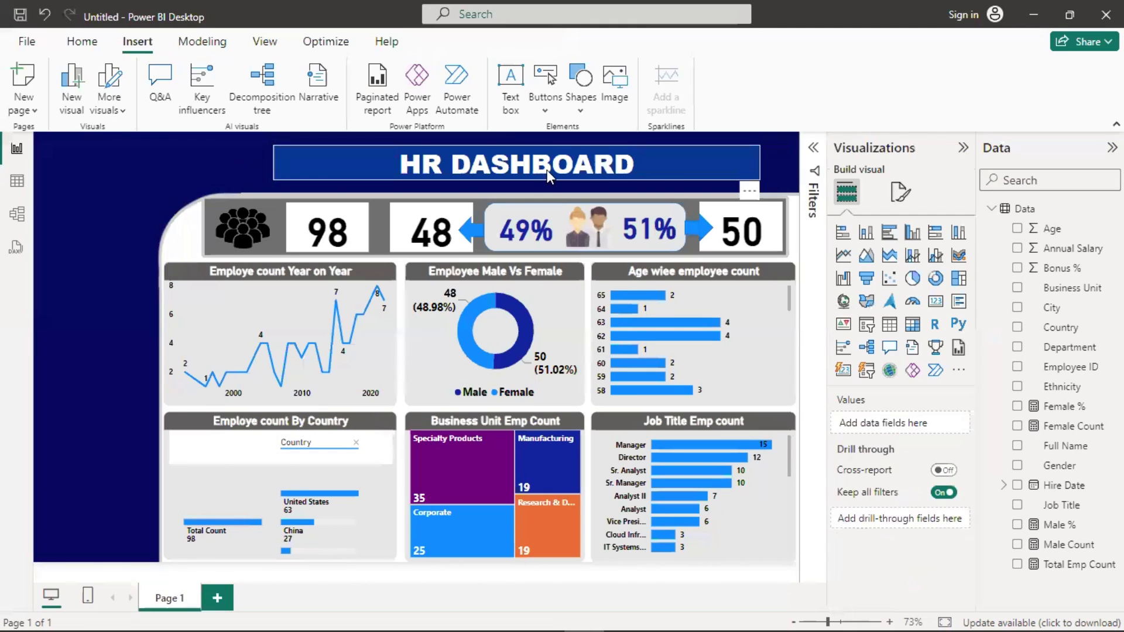
- Raise the HR DASHBOARD banner's fill transparency to 81%
click(685, 171)
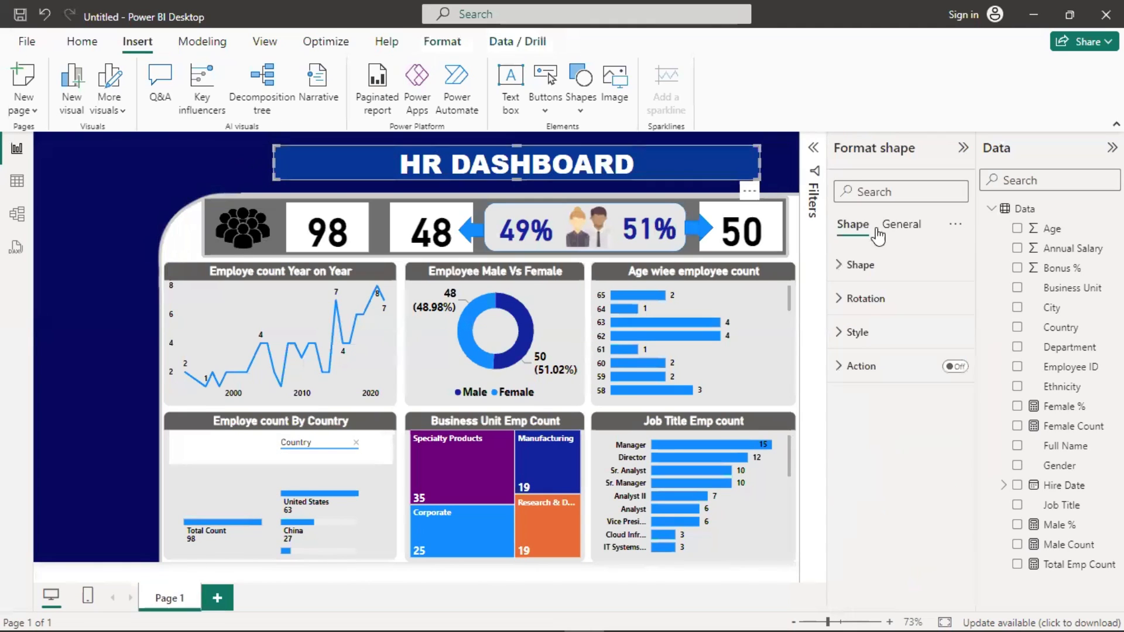
click(843, 333)
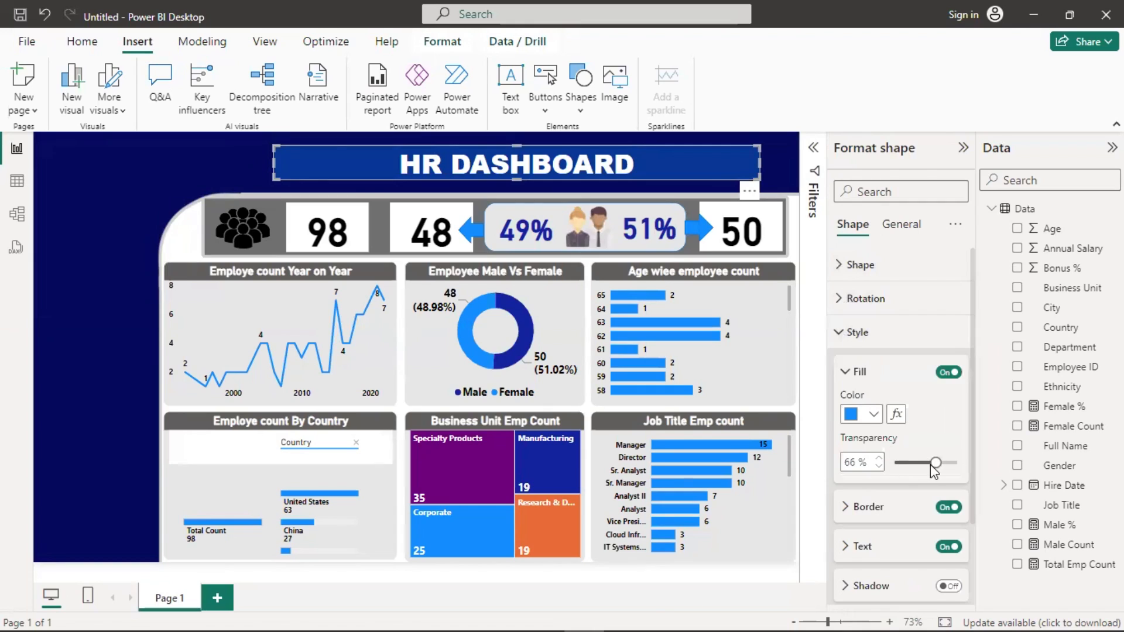
mouse_move(944, 463)
mouse_down()
mouse_move(951, 477)
mouse_move(944, 462)
mouse_up()
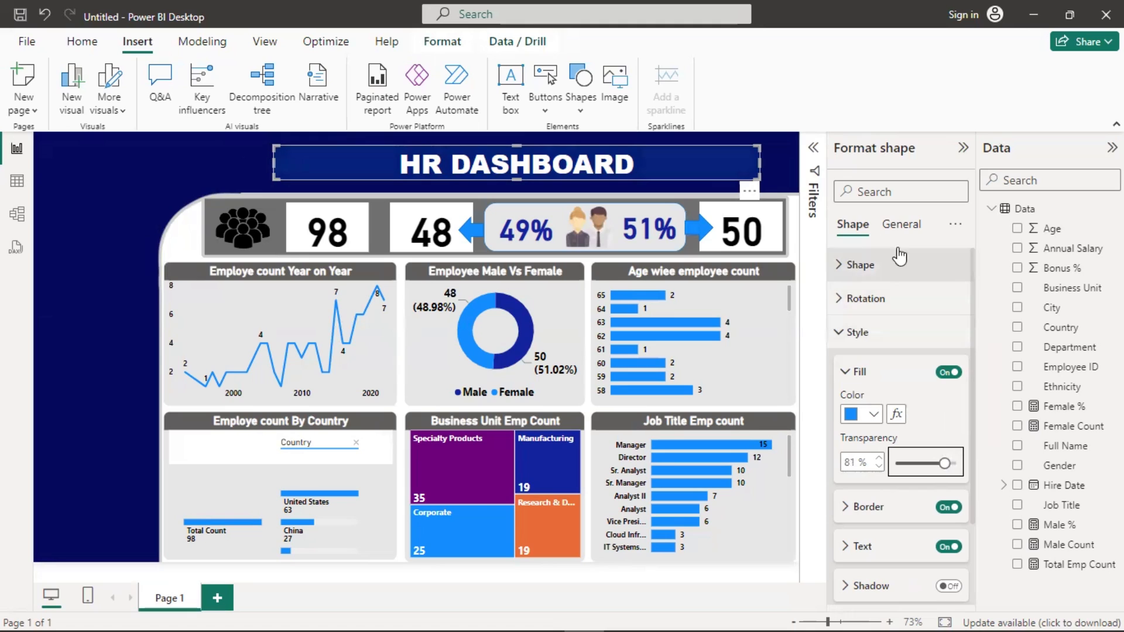
click(900, 226)
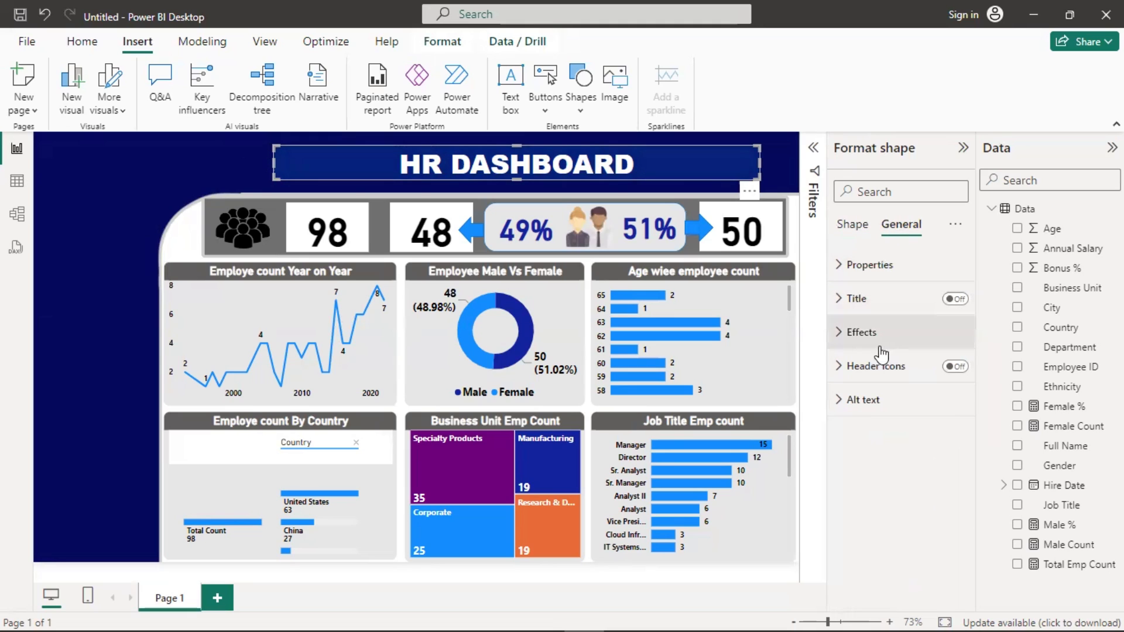
click(845, 332)
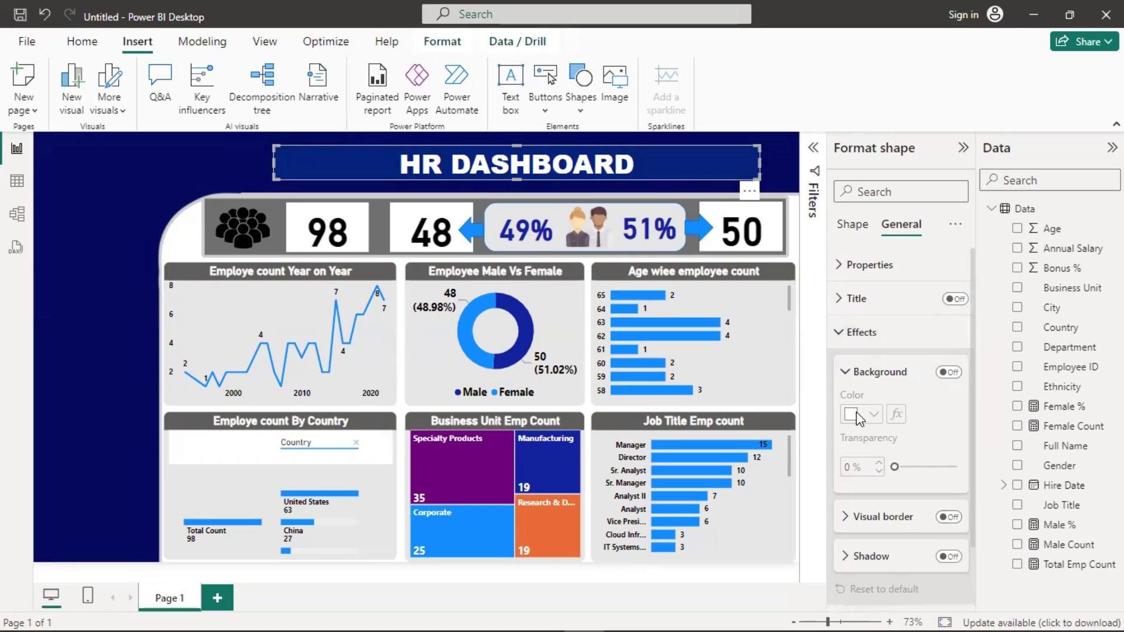
click(947, 373)
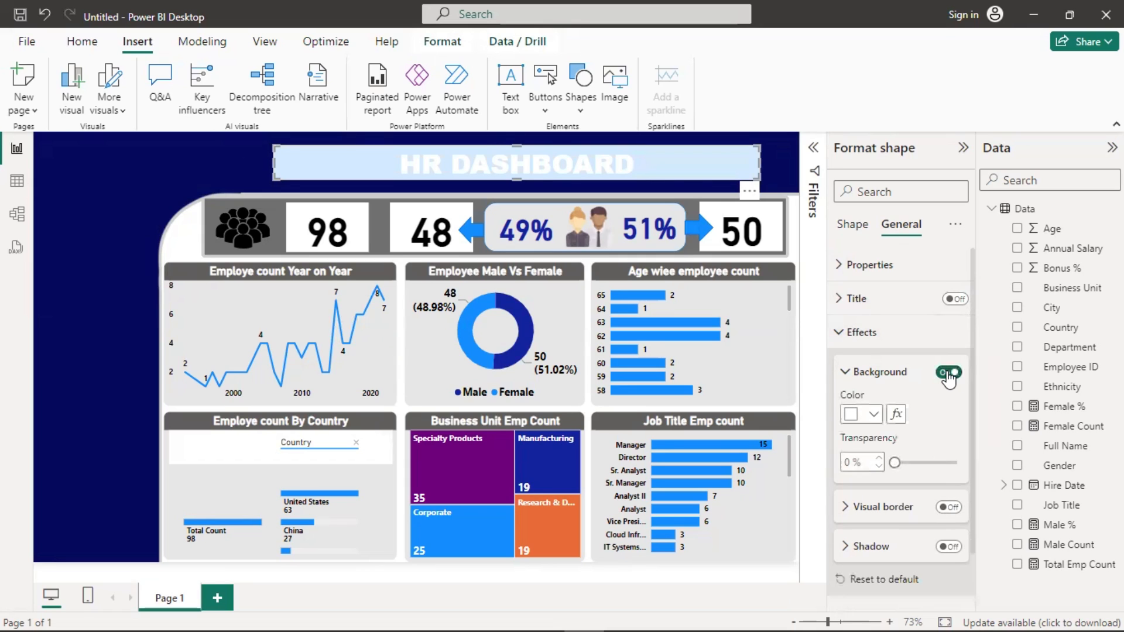
click(948, 373)
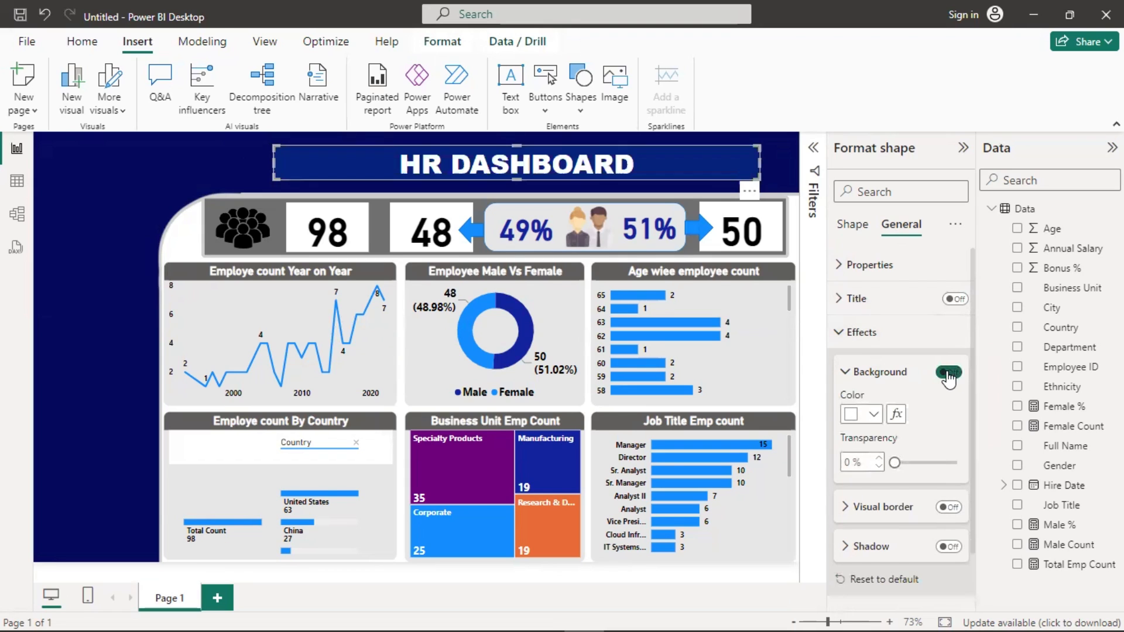
click(854, 332)
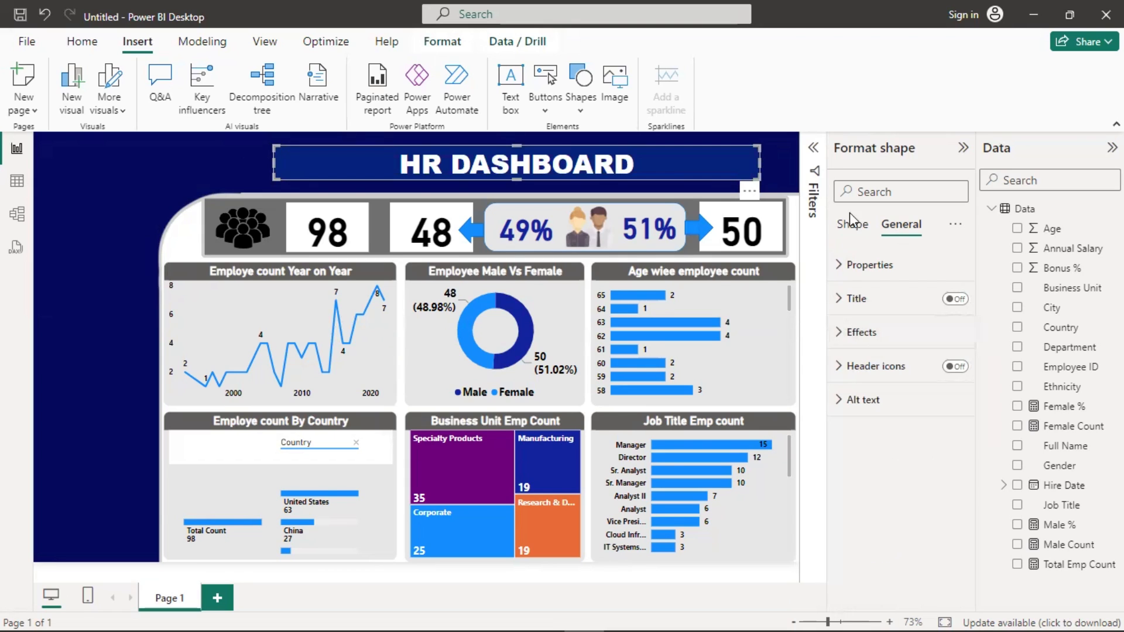
- Add a Business Unit slicer, sized to fit the dark blue strip beside the Year on Year chart with all four options showing
click(216, 163)
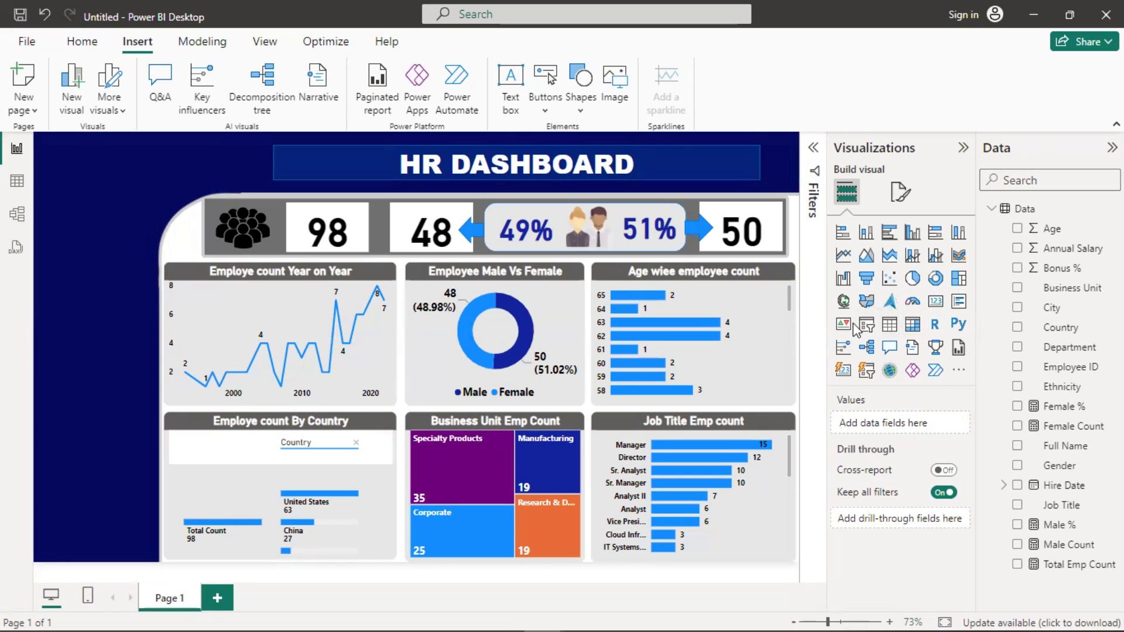
click(867, 330)
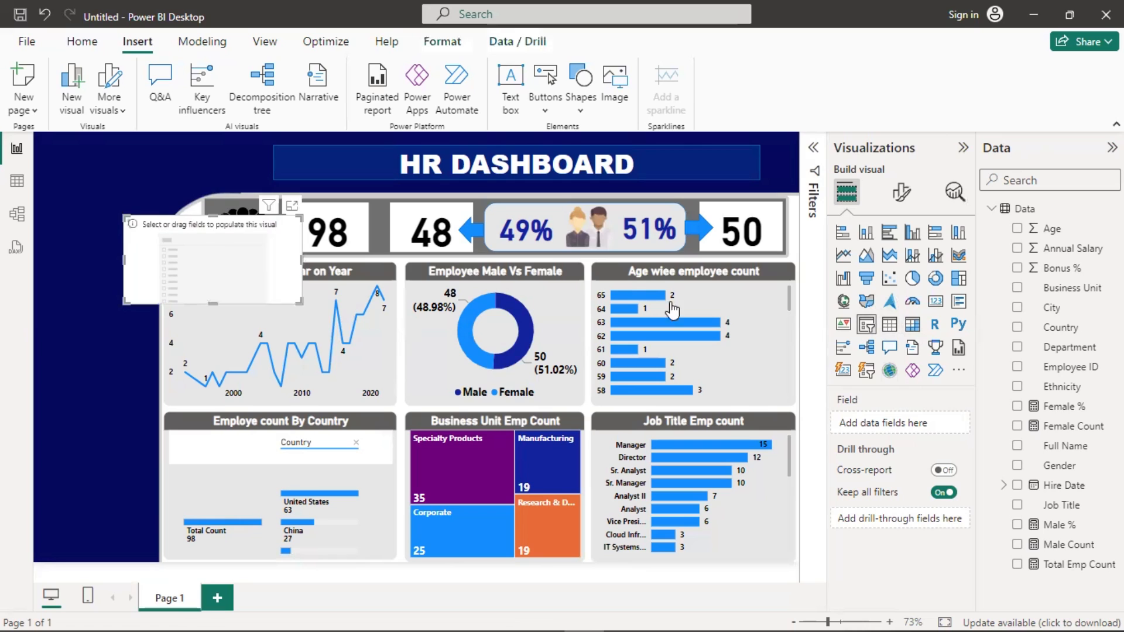
drag(237, 233, 146, 249)
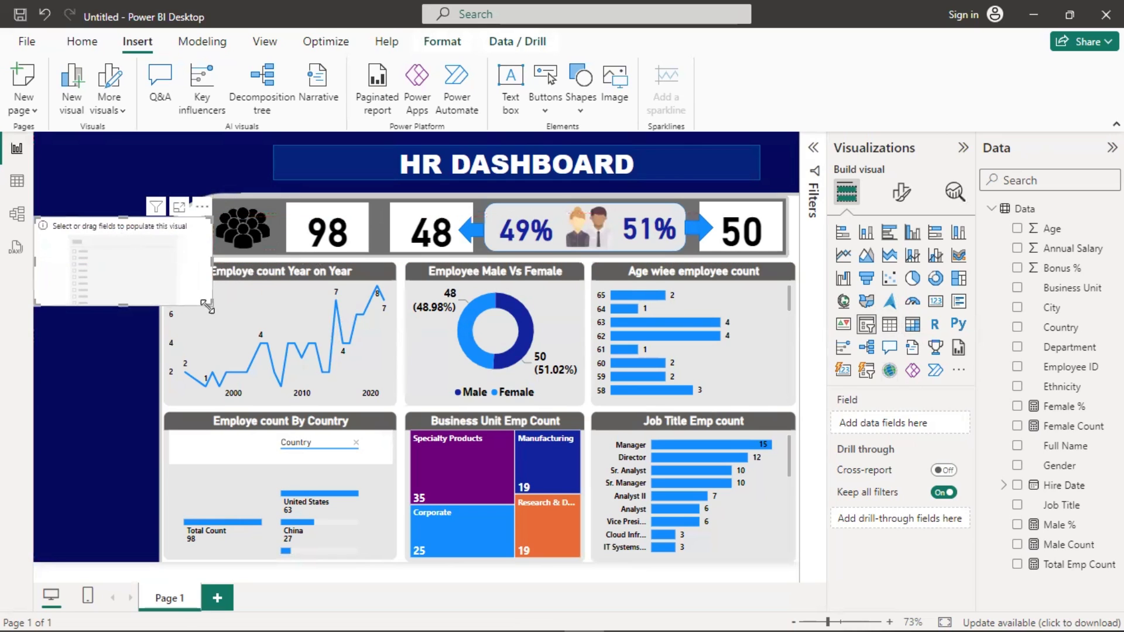
drag(212, 305, 138, 298)
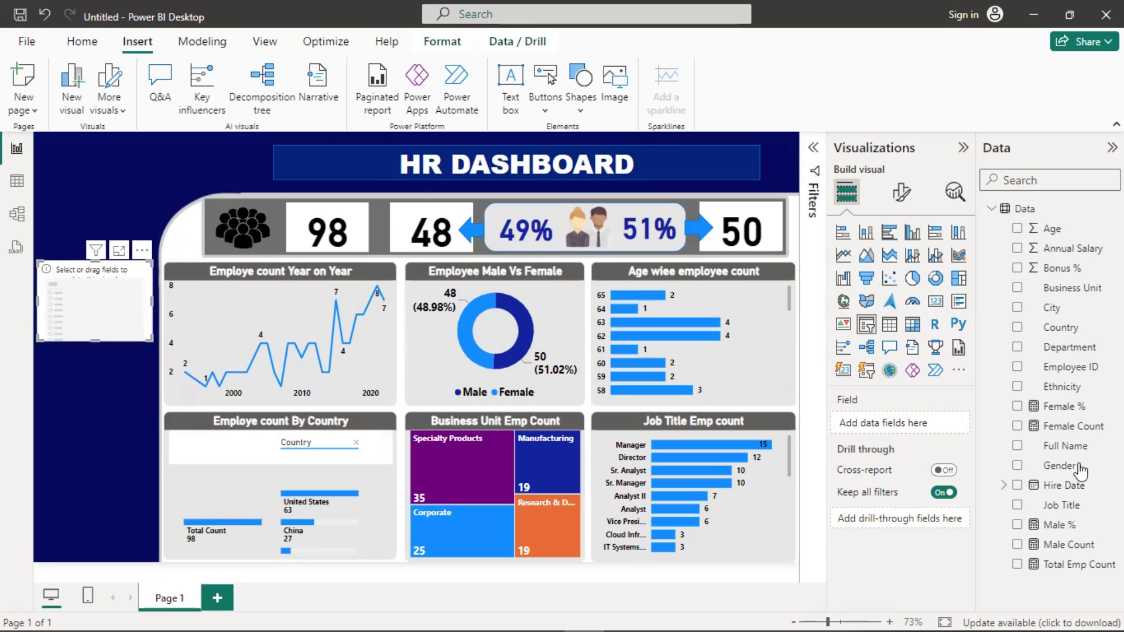
drag(1072, 287, 114, 282)
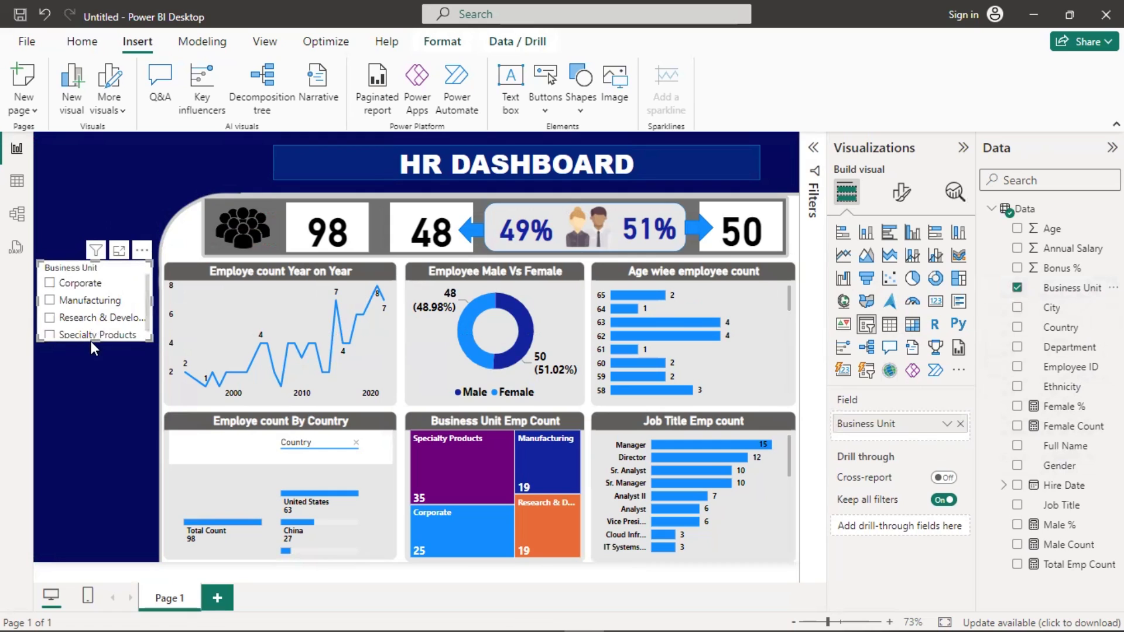
mouse_move(94, 341)
mouse_down()
mouse_move(92, 359)
mouse_move(92, 346)
mouse_up()
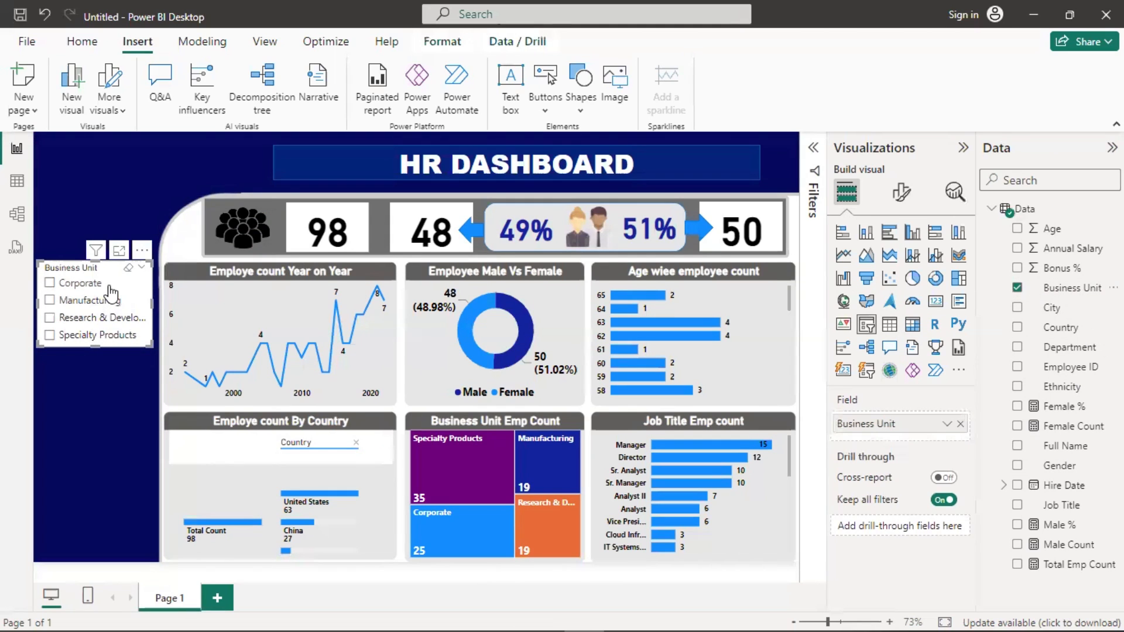
- Turn off the Business Unit slicer's background effect
click(901, 192)
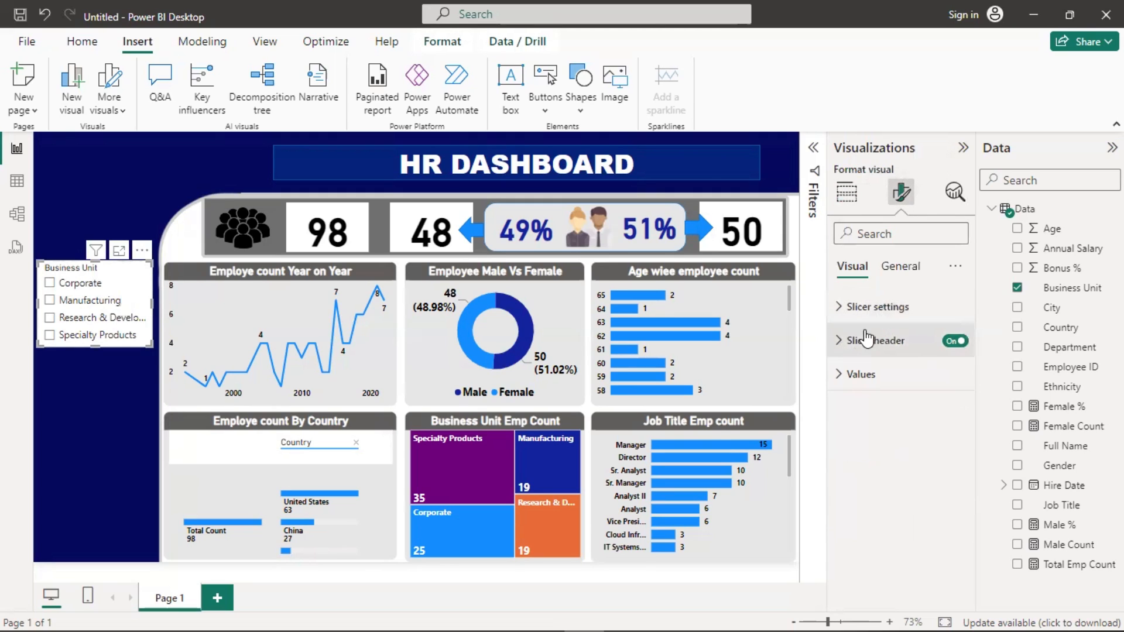
click(901, 267)
click(845, 374)
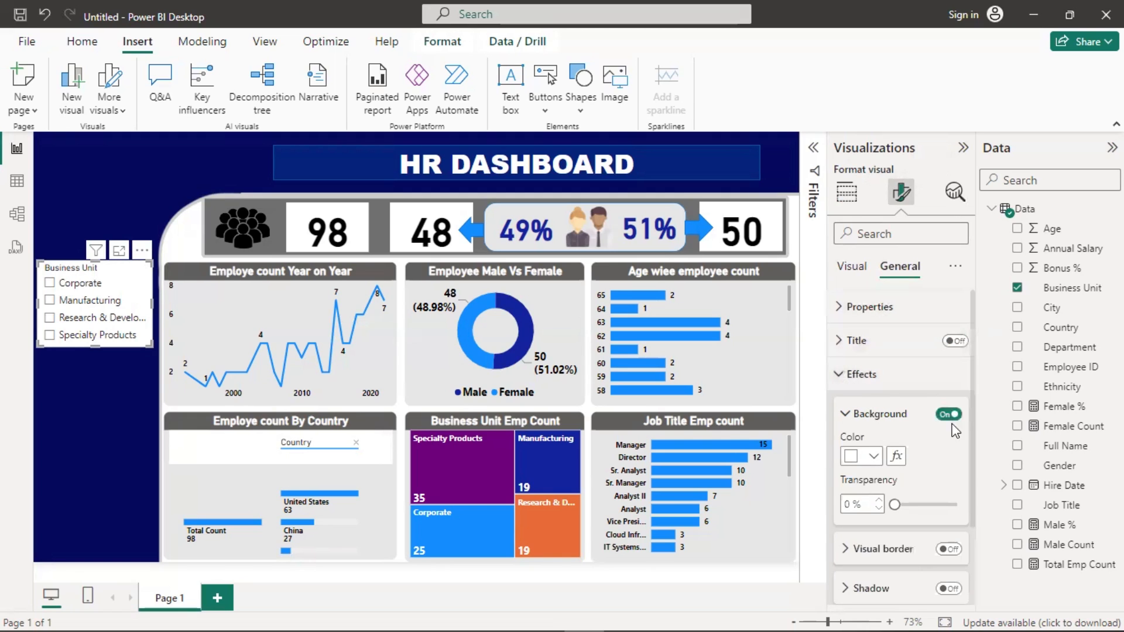
click(949, 414)
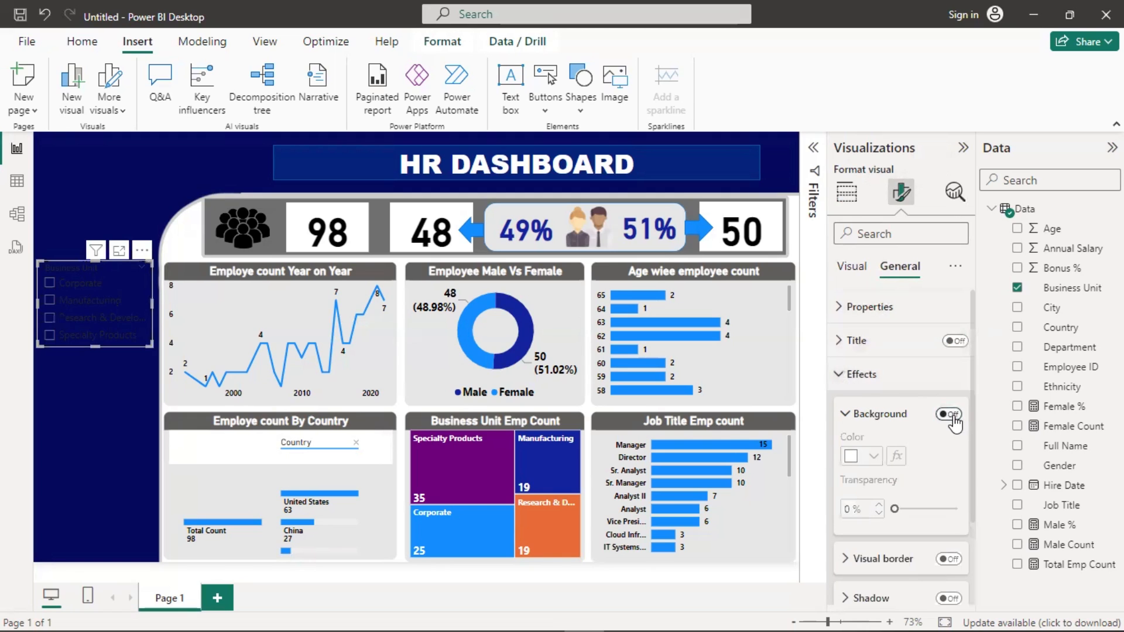
click(839, 375)
- Set the Business Unit slicer header's font color to white
click(853, 266)
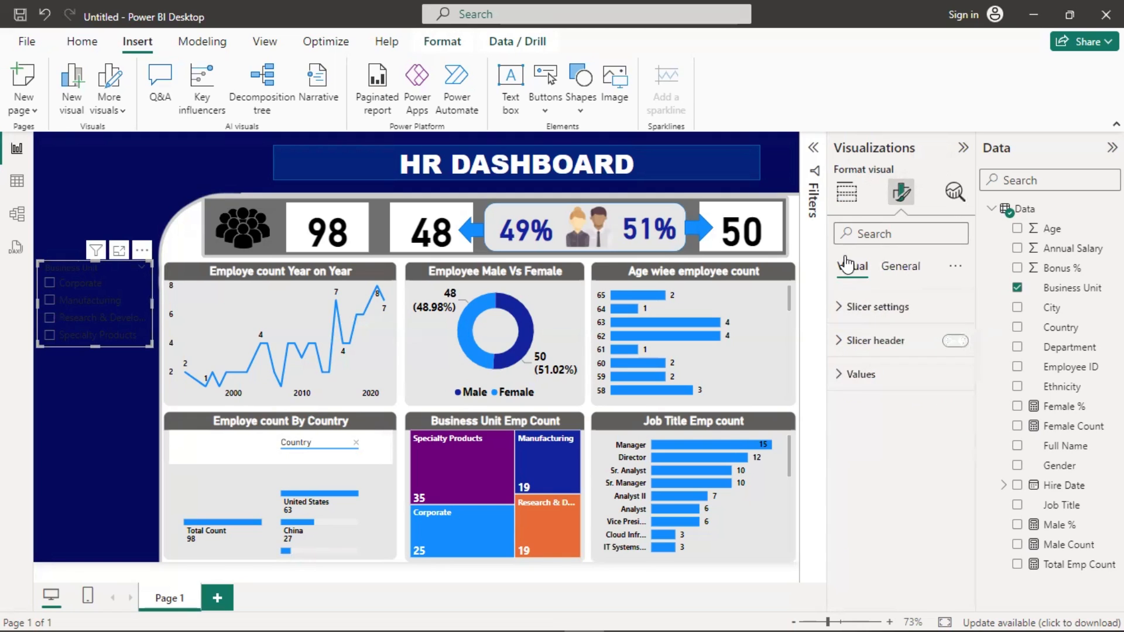
click(839, 345)
click(860, 534)
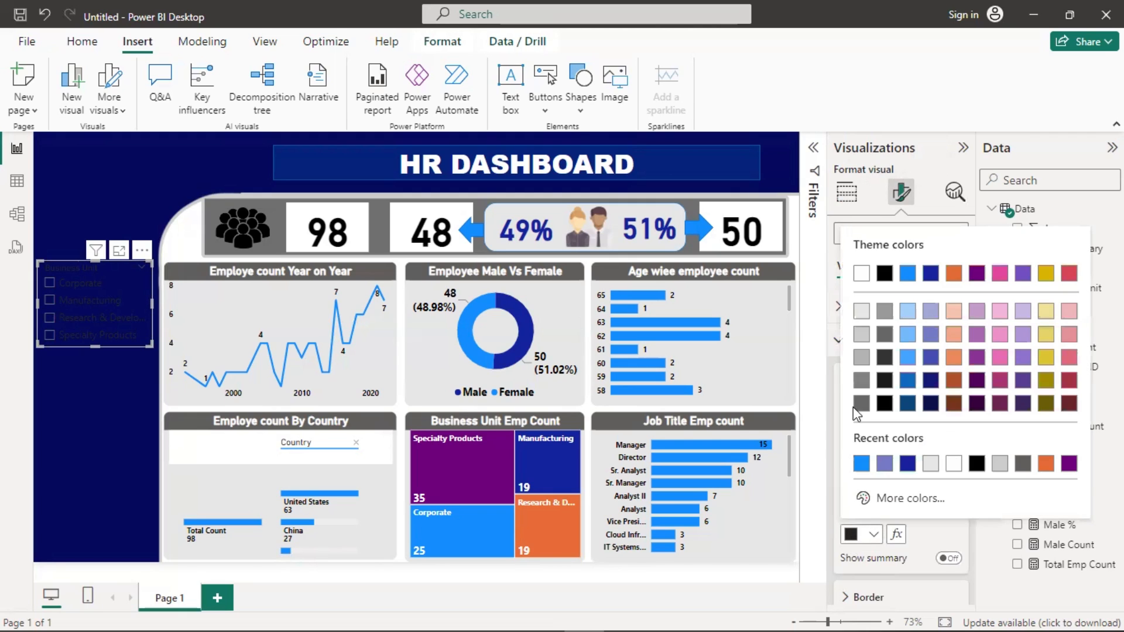
click(862, 273)
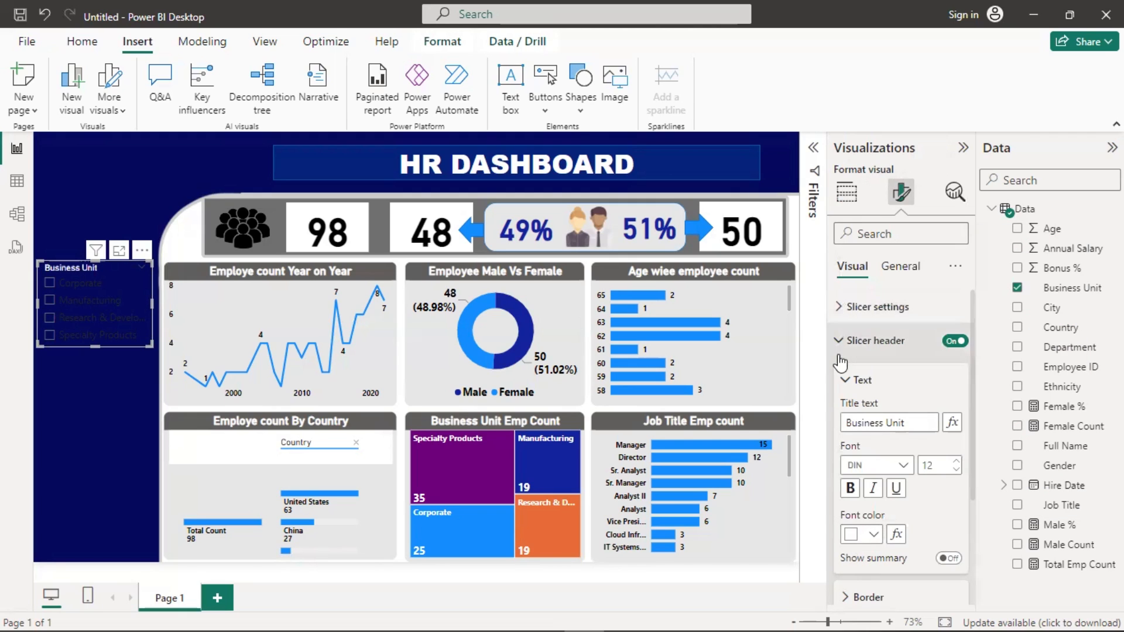
click(844, 380)
click(841, 342)
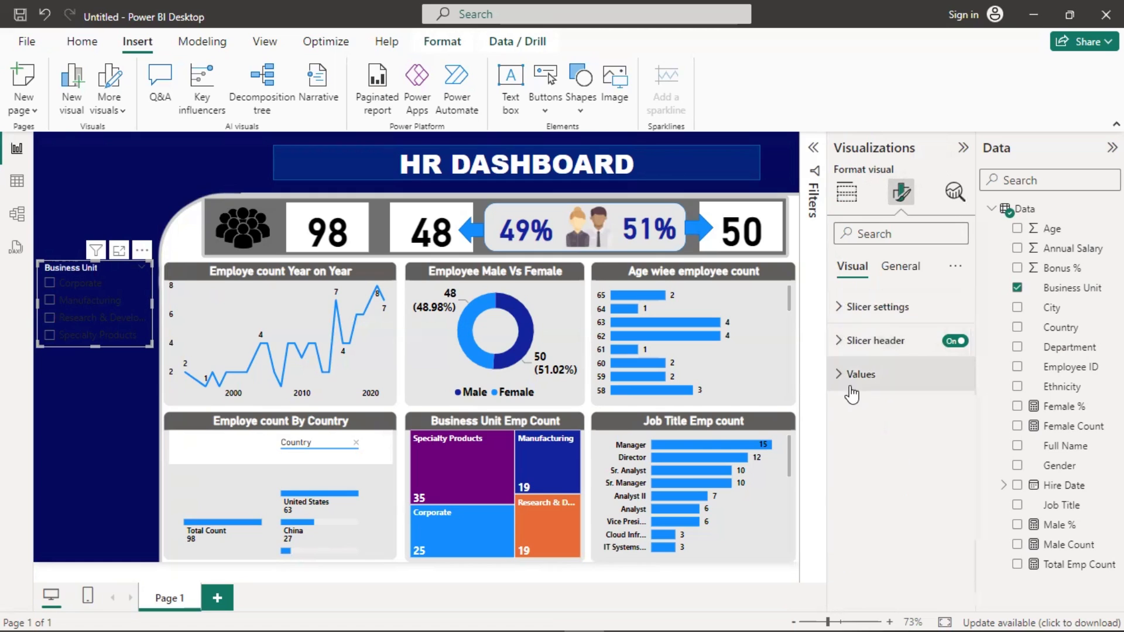
- Set the font color of the Business Unit slicer's values to white and widen the slicer slightly toward the charts
click(843, 376)
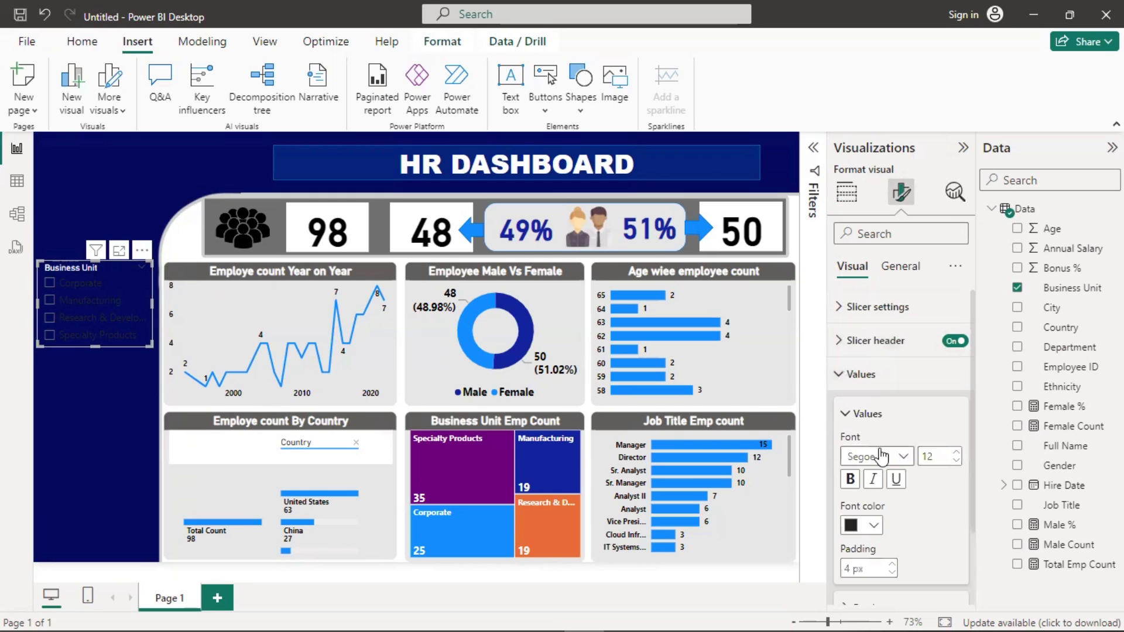
click(855, 527)
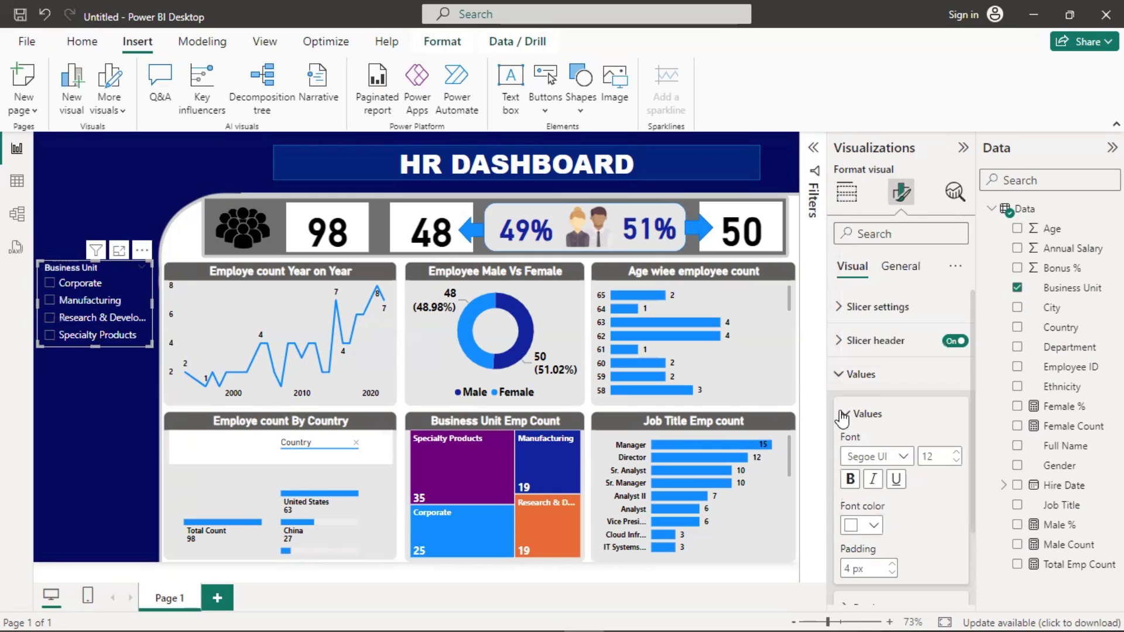
click(844, 414)
click(840, 374)
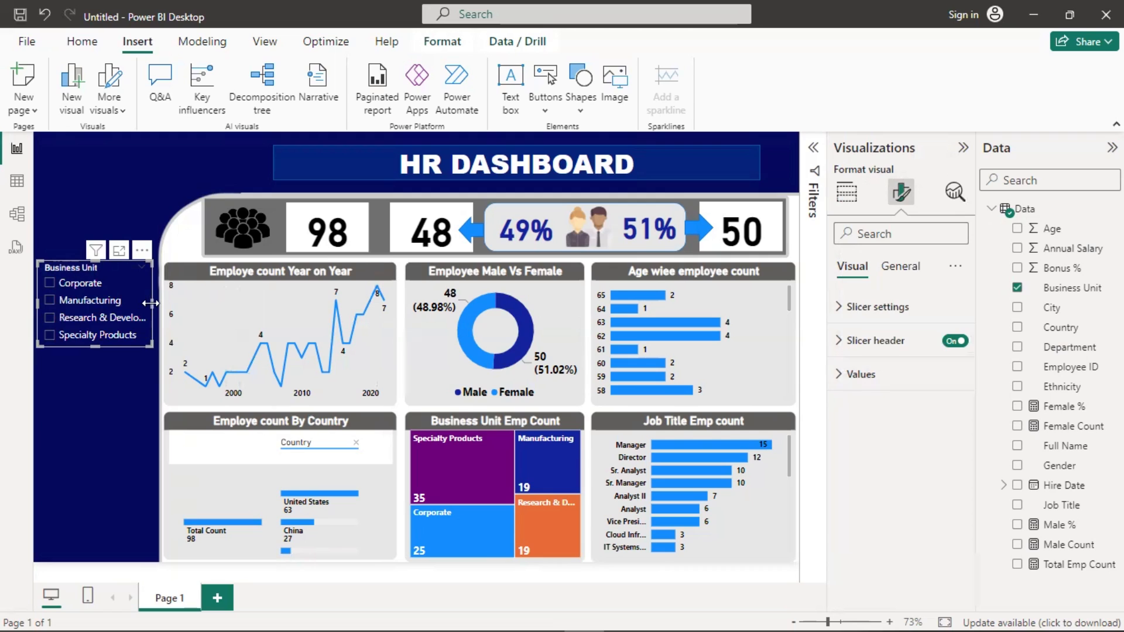
drag(149, 301, 158, 308)
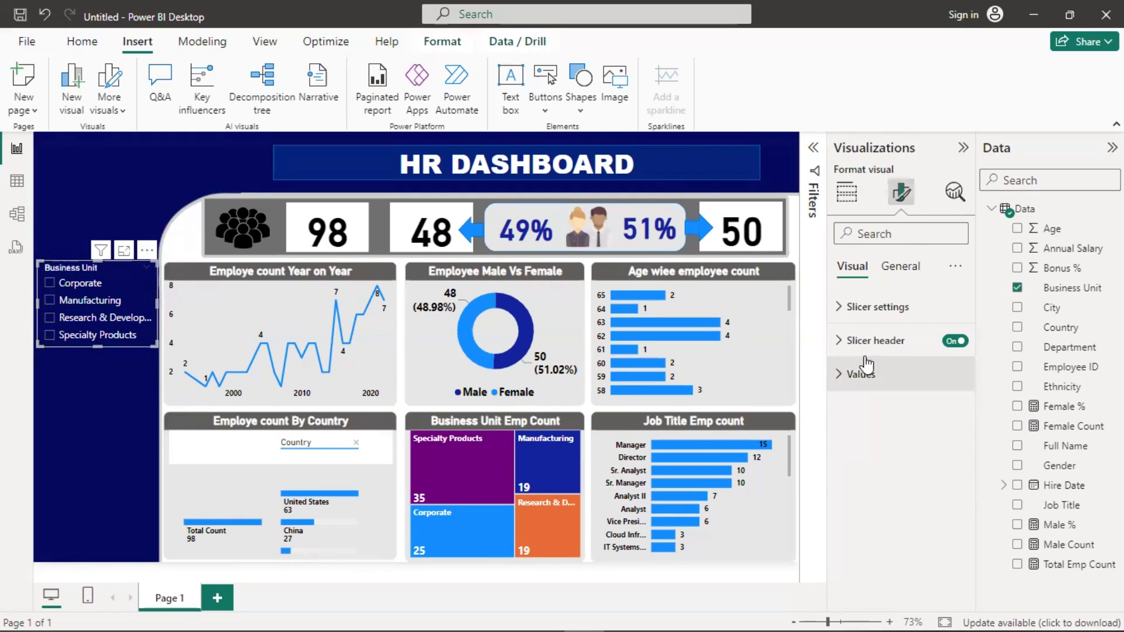
- Make the Business Unit slicer's header text bold with a font size of 14
click(844, 345)
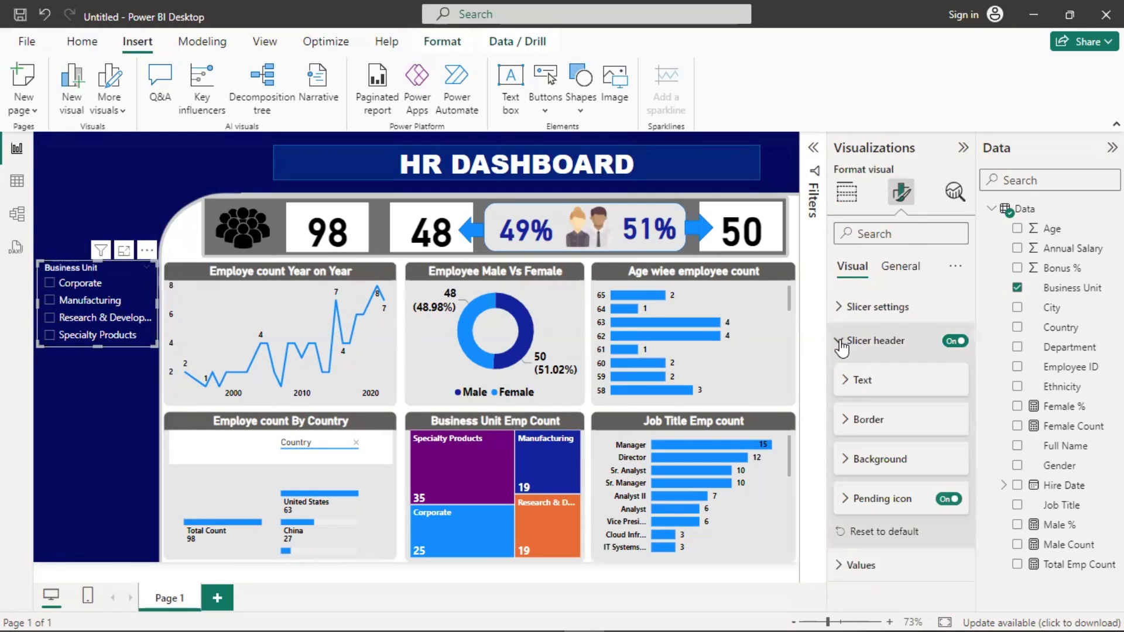
click(847, 381)
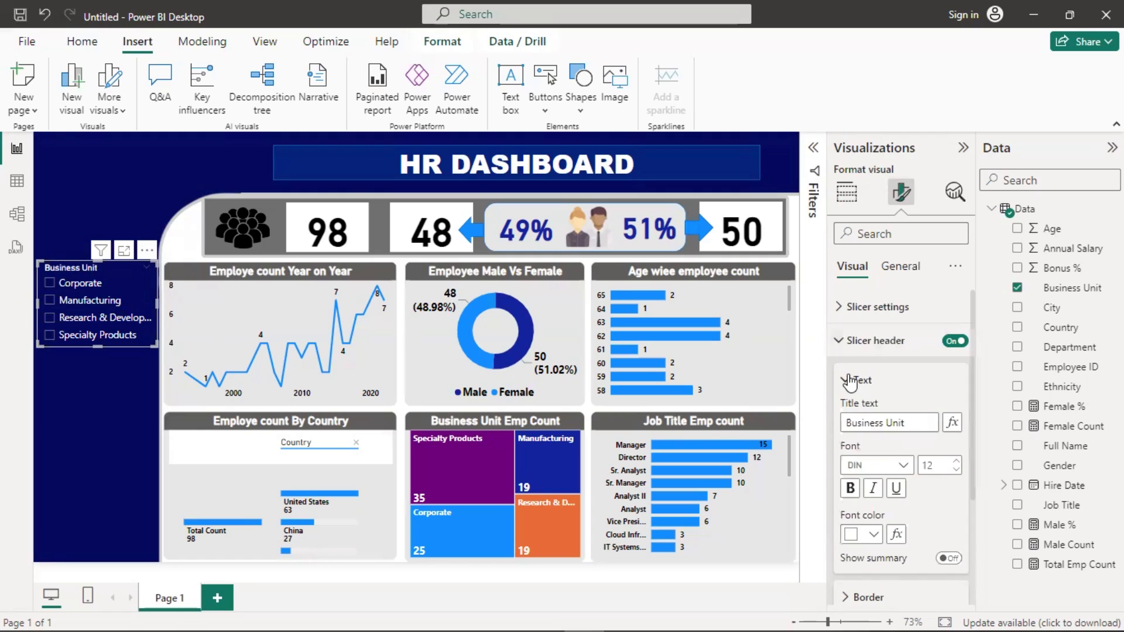
click(859, 487)
click(957, 461)
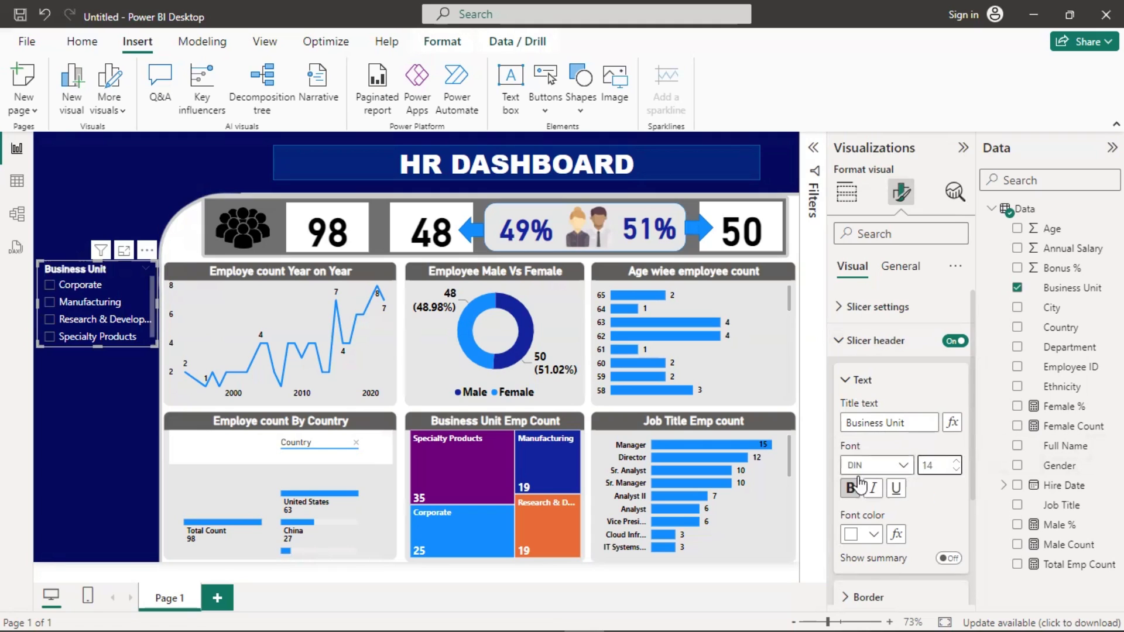
click(847, 380)
click(839, 341)
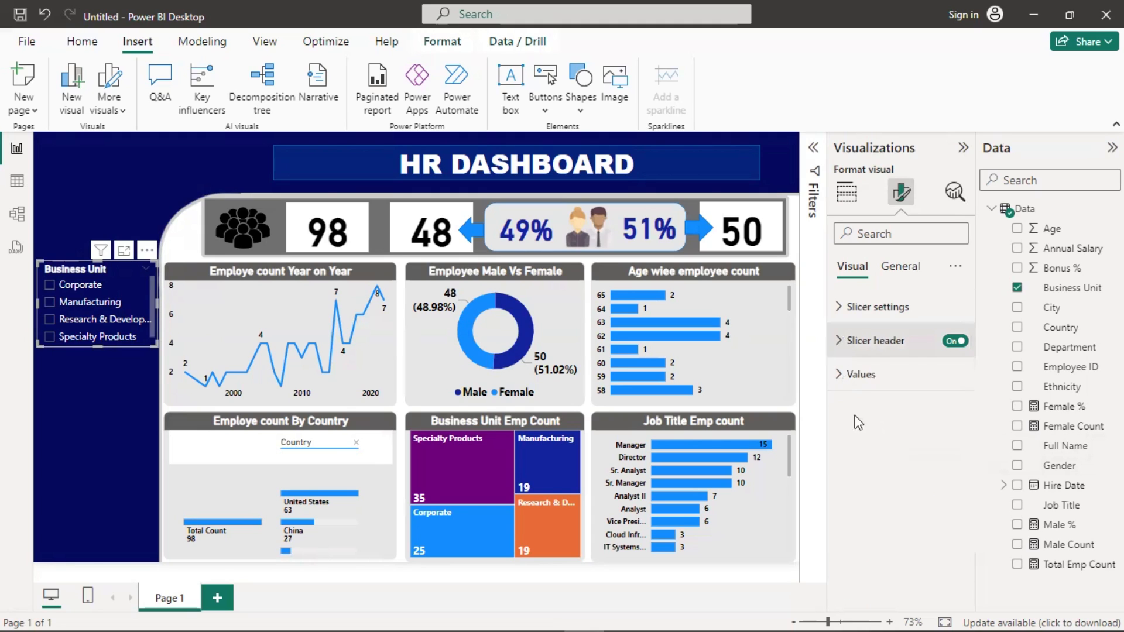
- Make the Business Unit slicer's values bold at font size 14 and lengthen the slicer so all four options fit
click(839, 375)
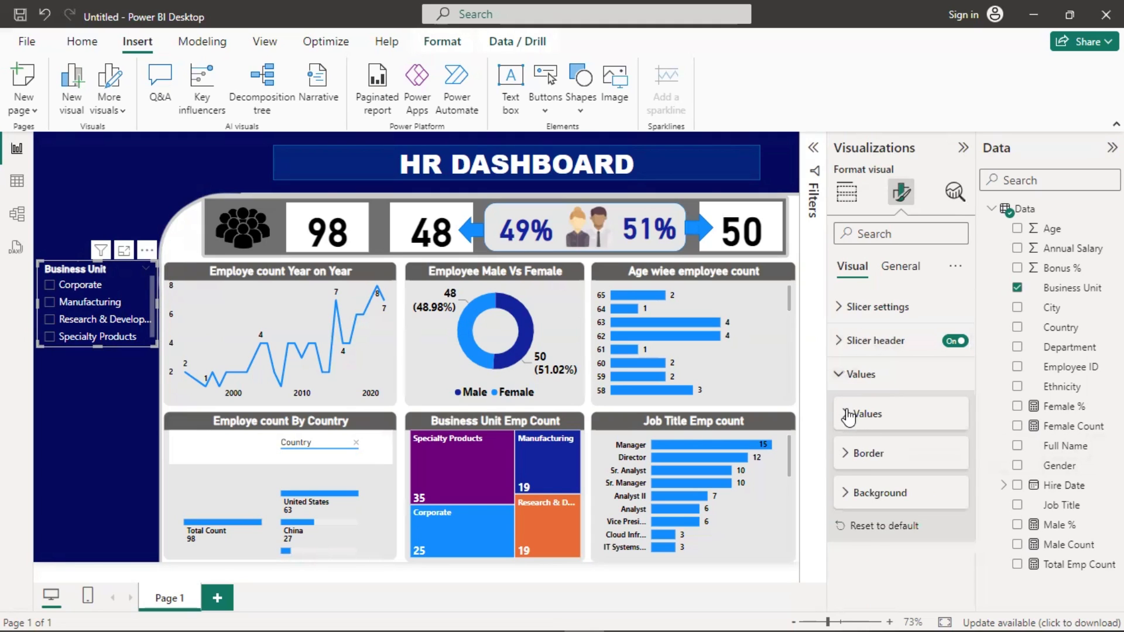
click(848, 416)
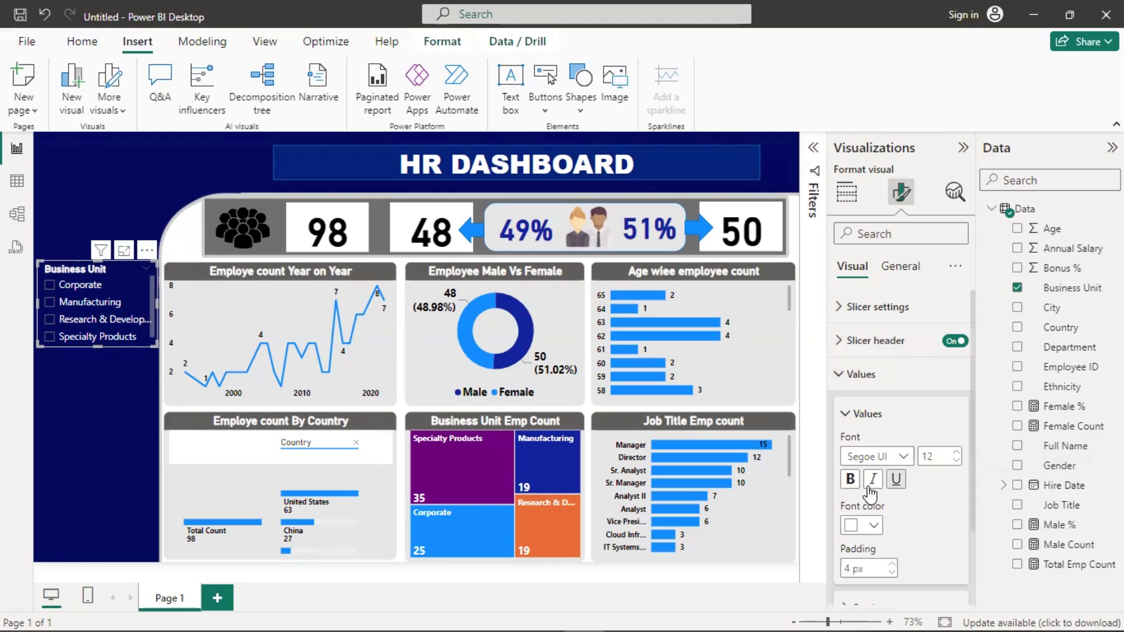
click(956, 454)
click(957, 454)
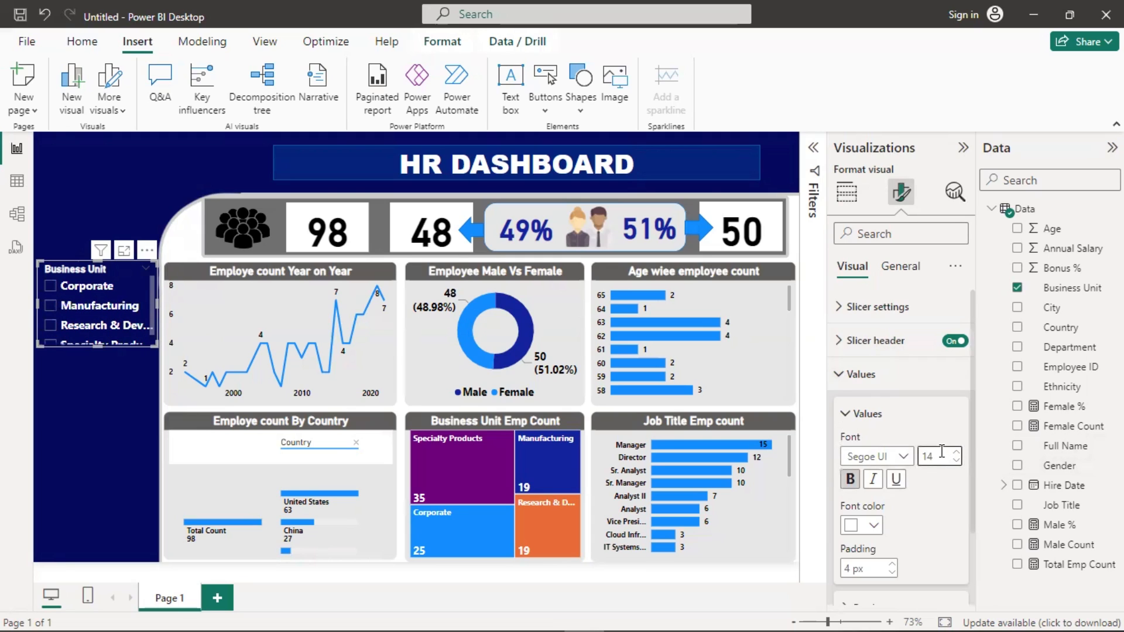
drag(98, 350, 97, 357)
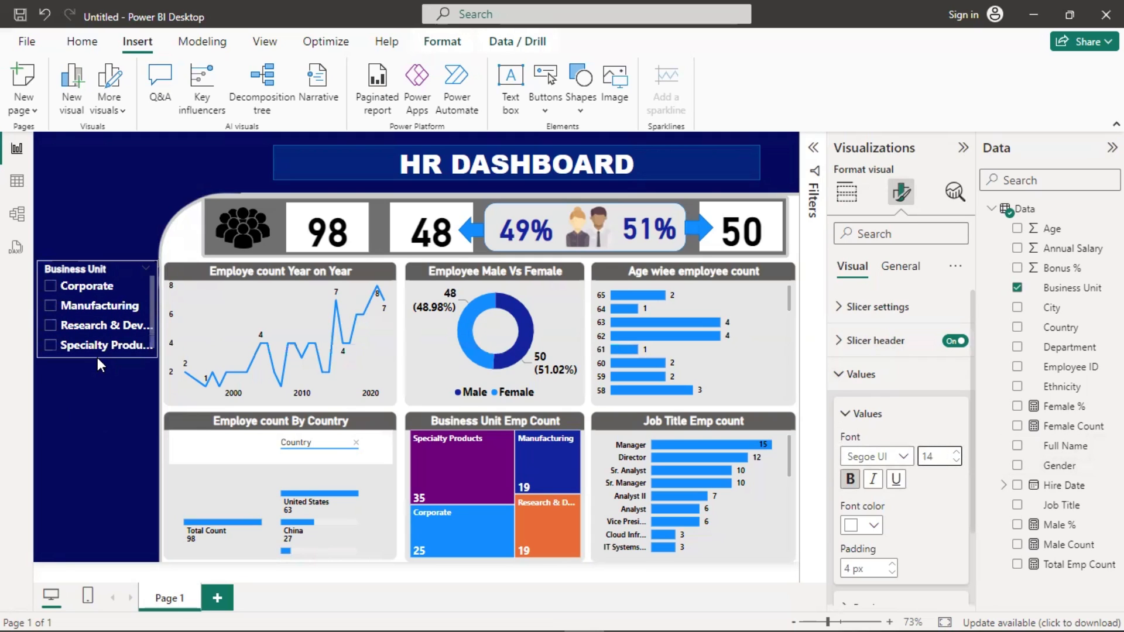
click(841, 375)
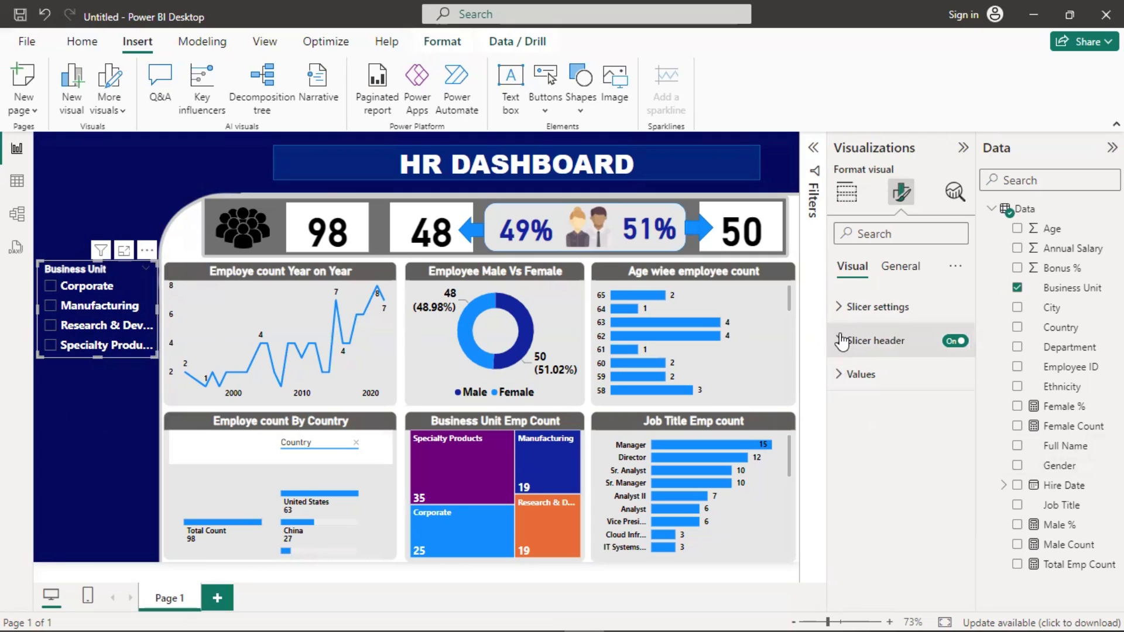
click(77, 206)
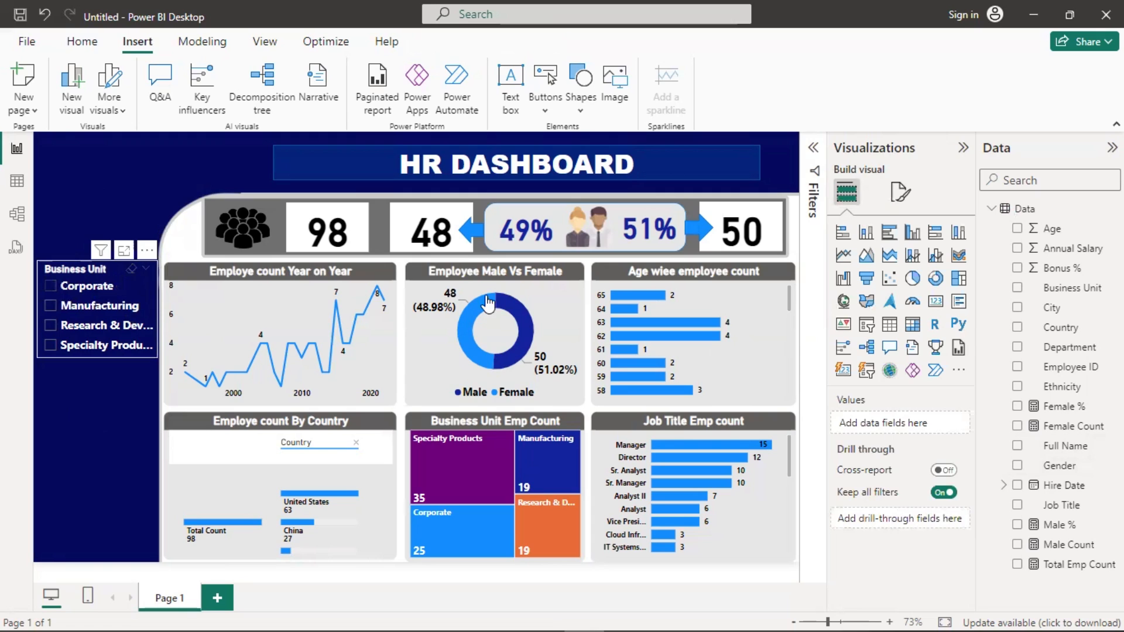
click(901, 194)
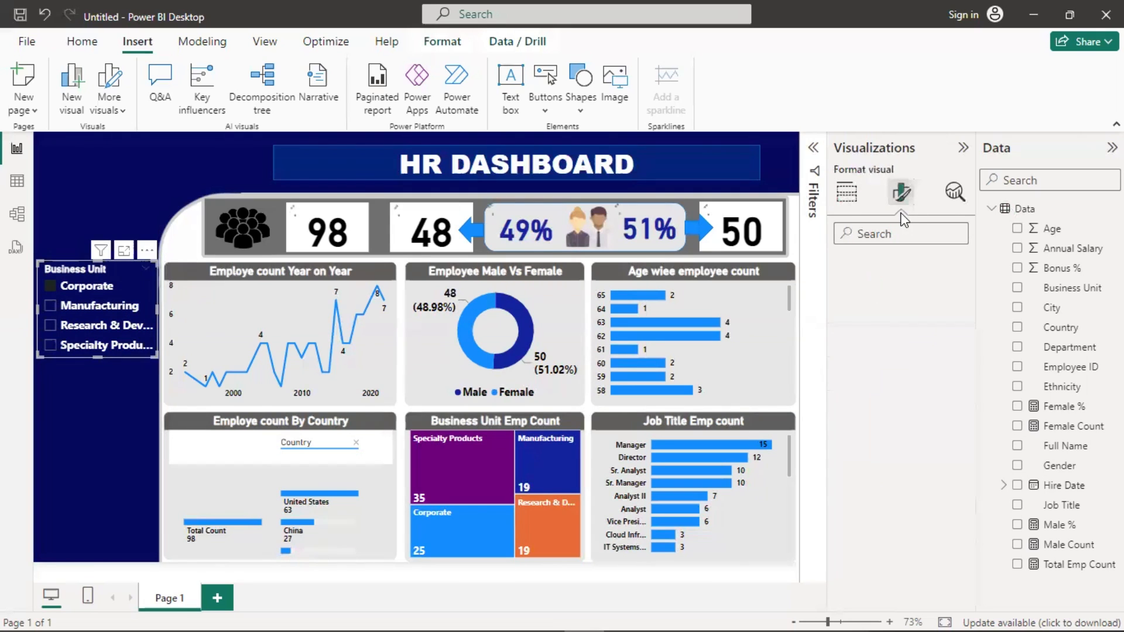
click(893, 267)
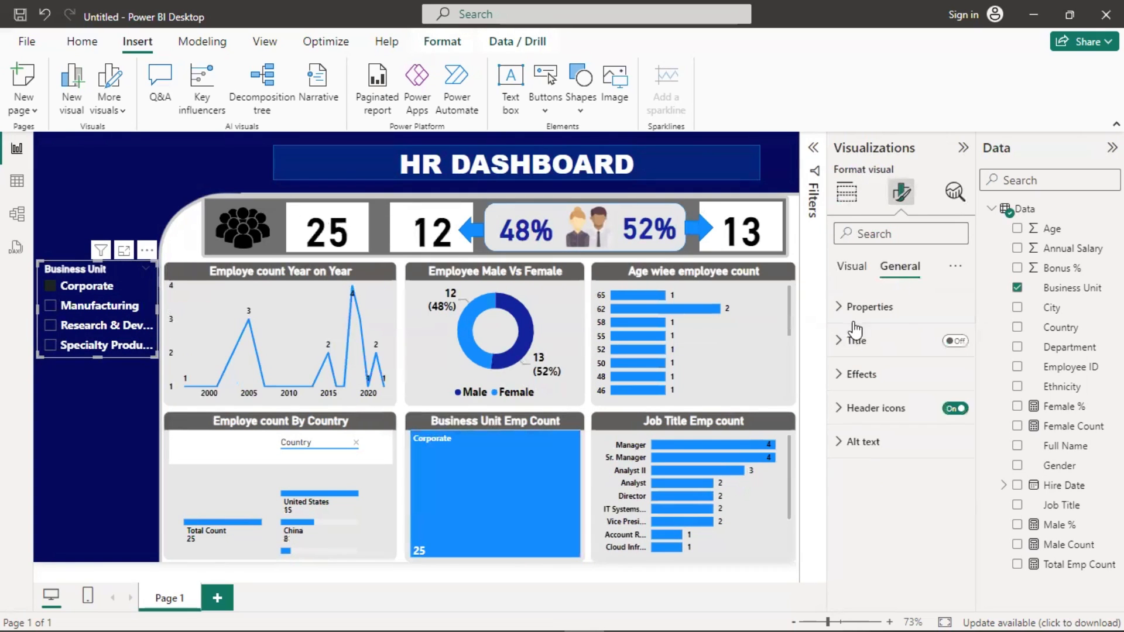
click(843, 375)
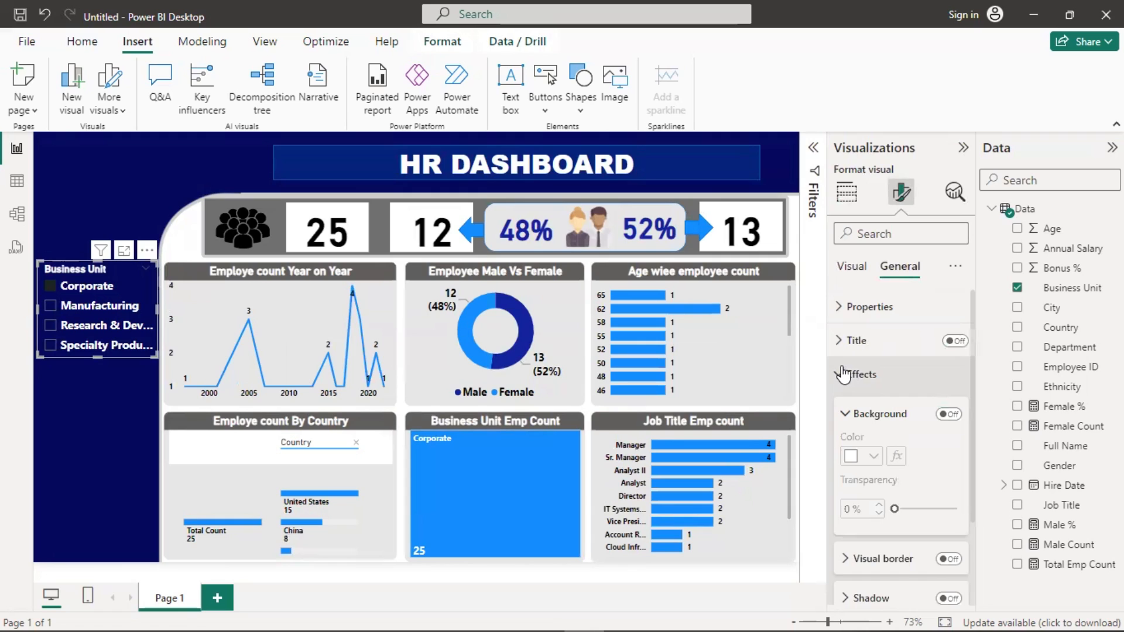
click(843, 375)
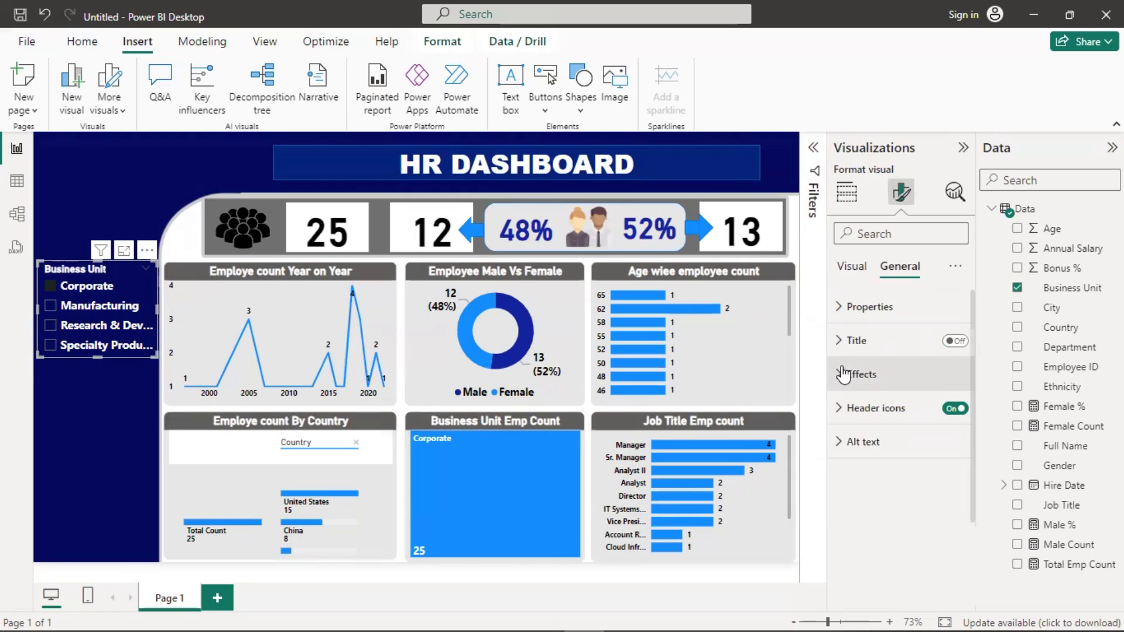
click(853, 270)
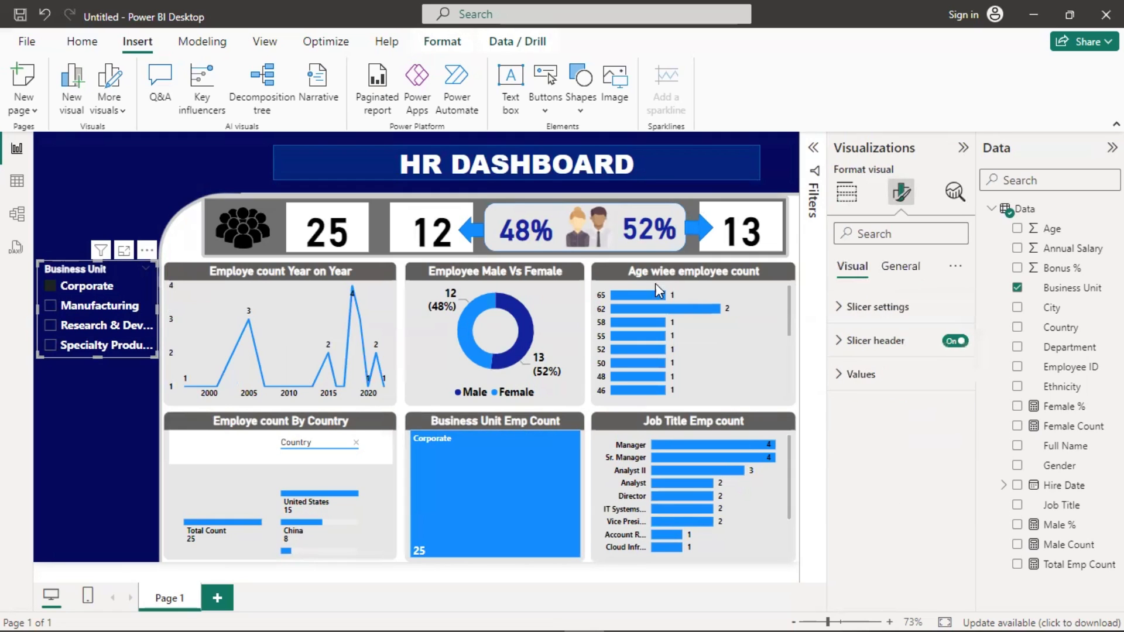
click(73, 288)
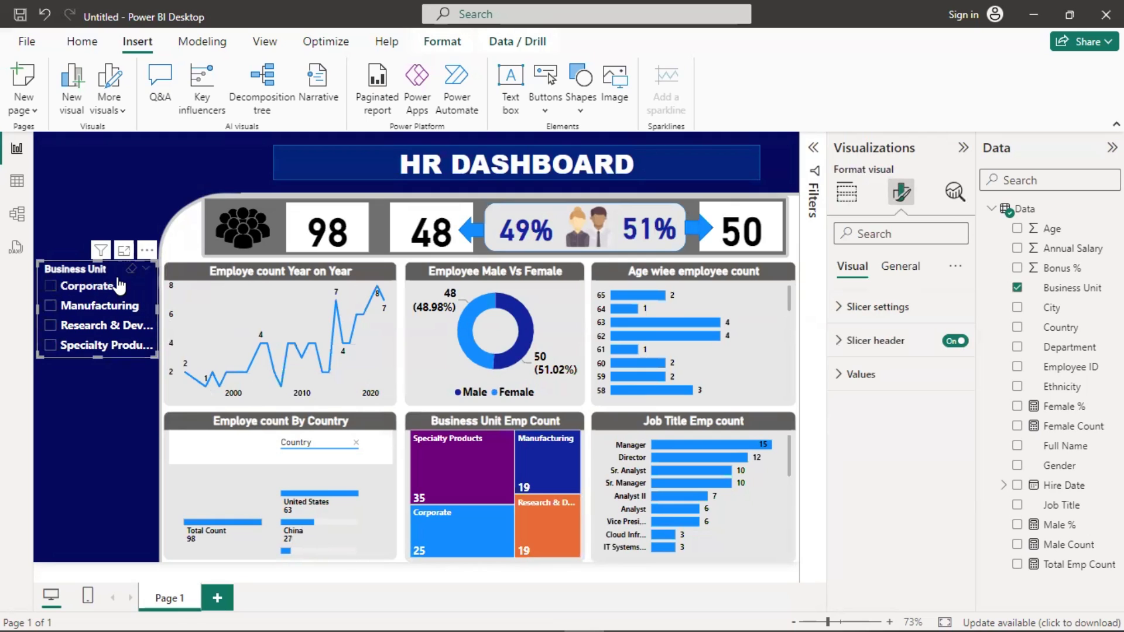
- Duplicate the Business Unit slicer and stack the two slicers one above the other in the sidebar
drag(128, 278, 121, 345)
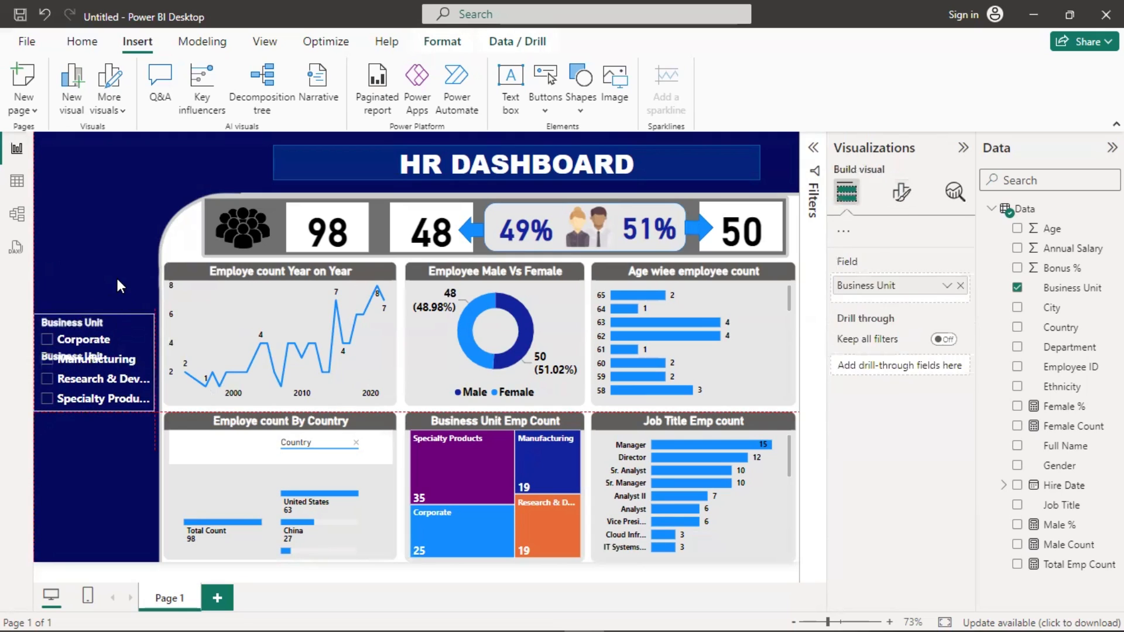
key(ctrl+c)
key(ctrl+v)
drag(111, 279, 111, 276)
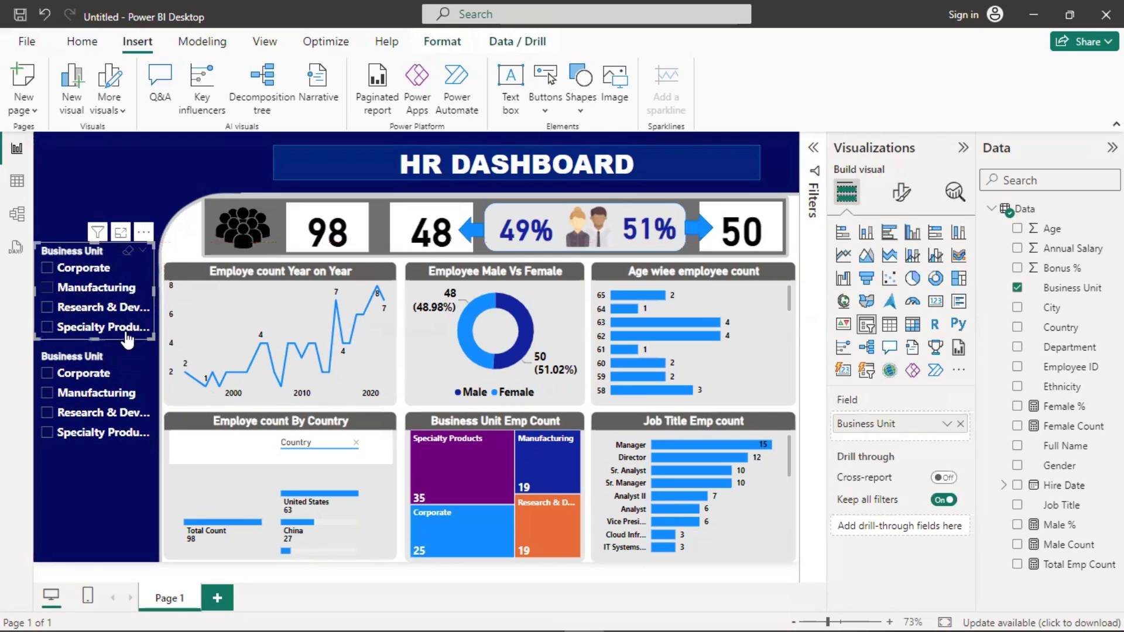
- Replace the lower slicer's field with Country and shorten the slicer to fit its three options
click(142, 376)
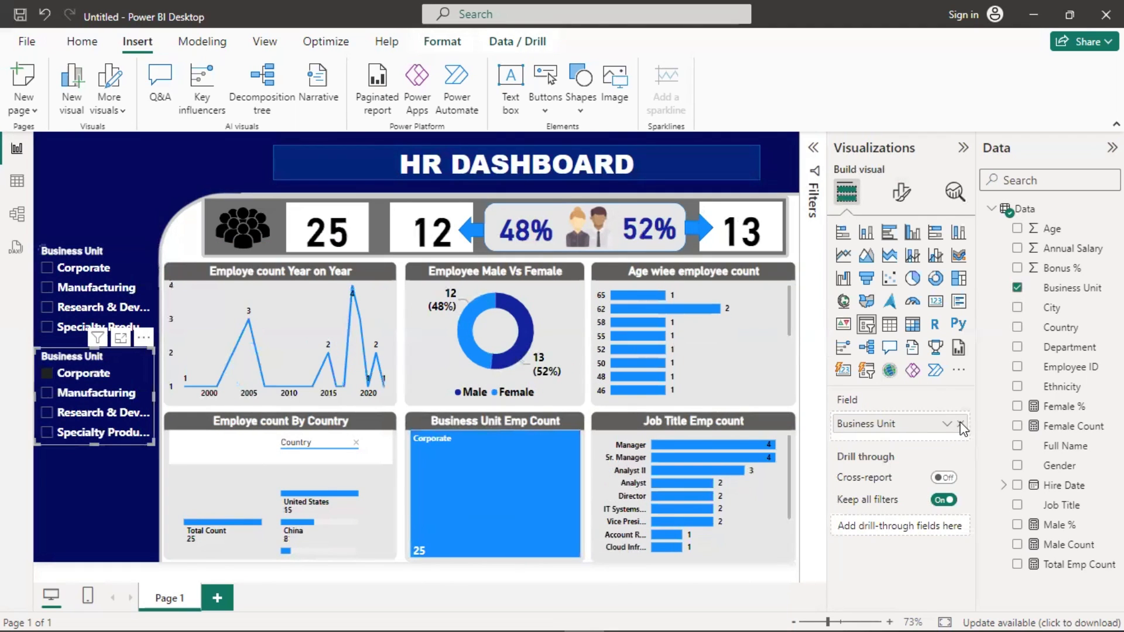
click(961, 425)
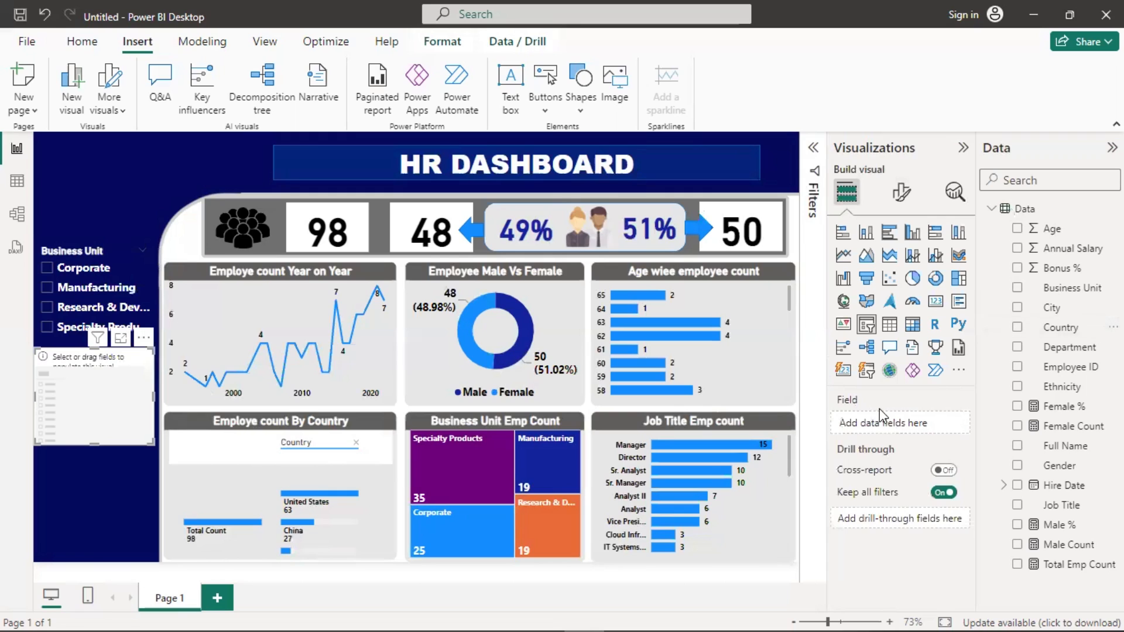
drag(1057, 328, 907, 428)
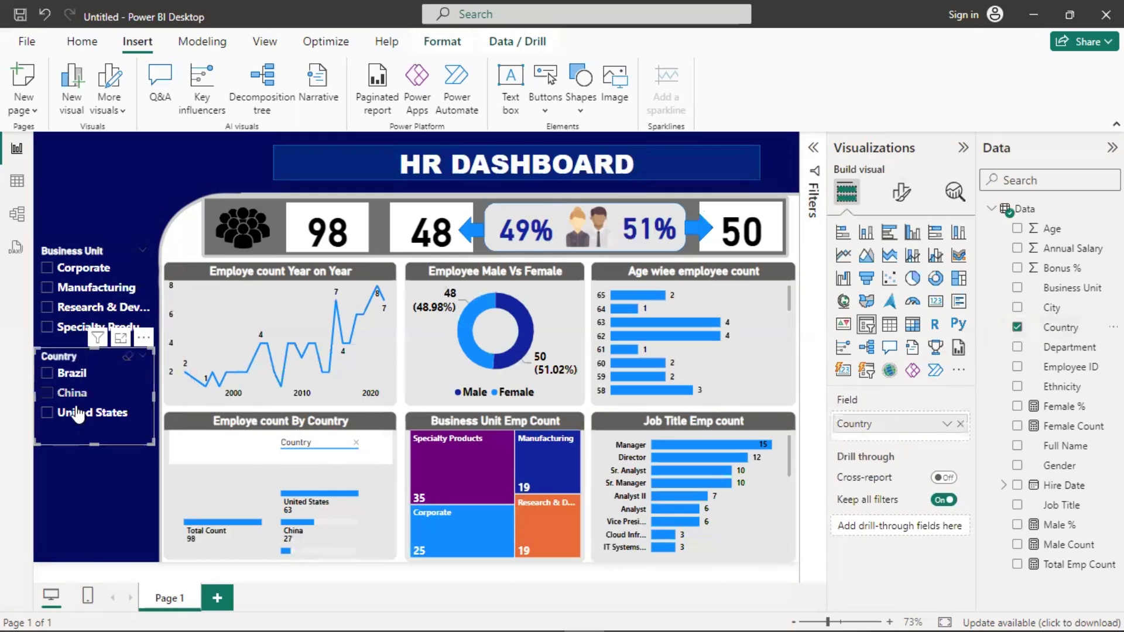
drag(90, 443, 96, 426)
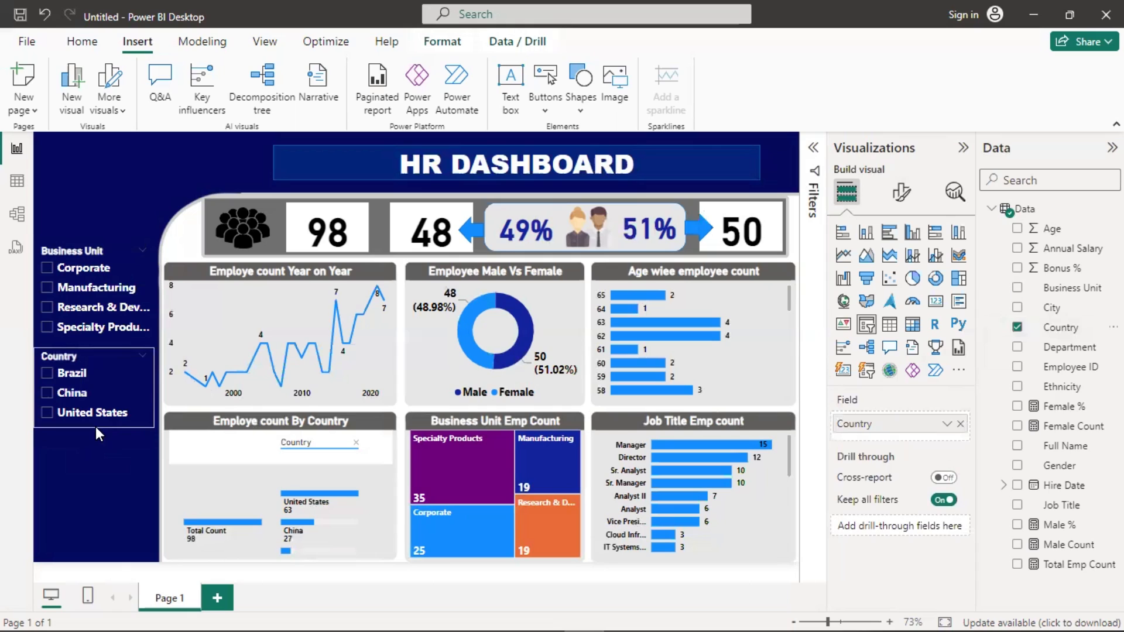
click(96, 450)
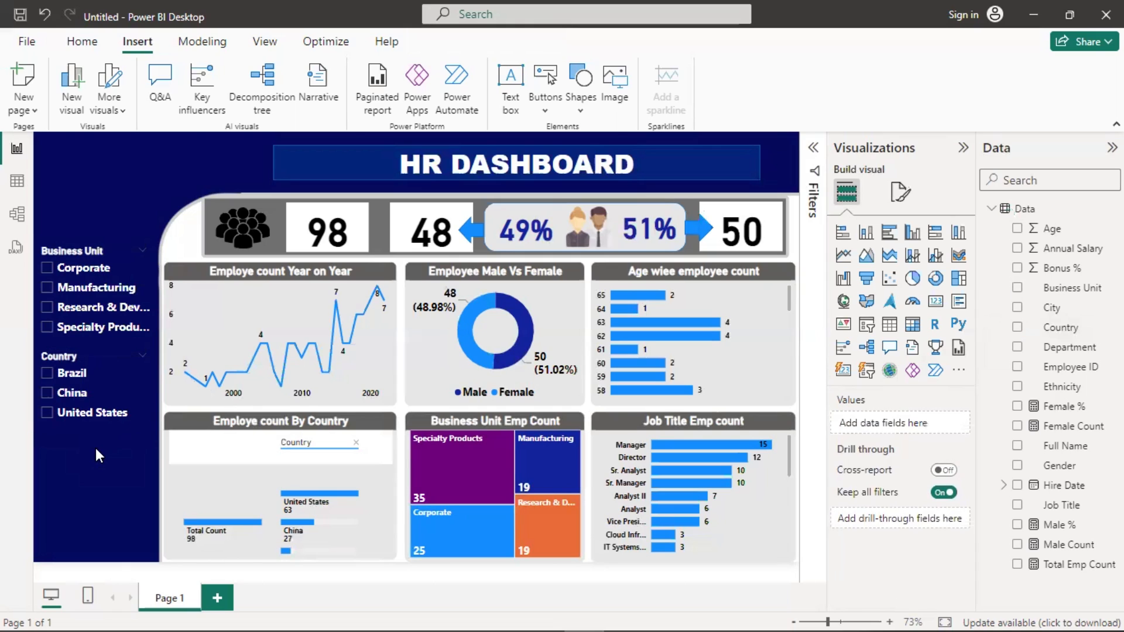
- Duplicate the Country slicer, place the copy below it in the sidebar, and clear the Brazil selection
click(122, 385)
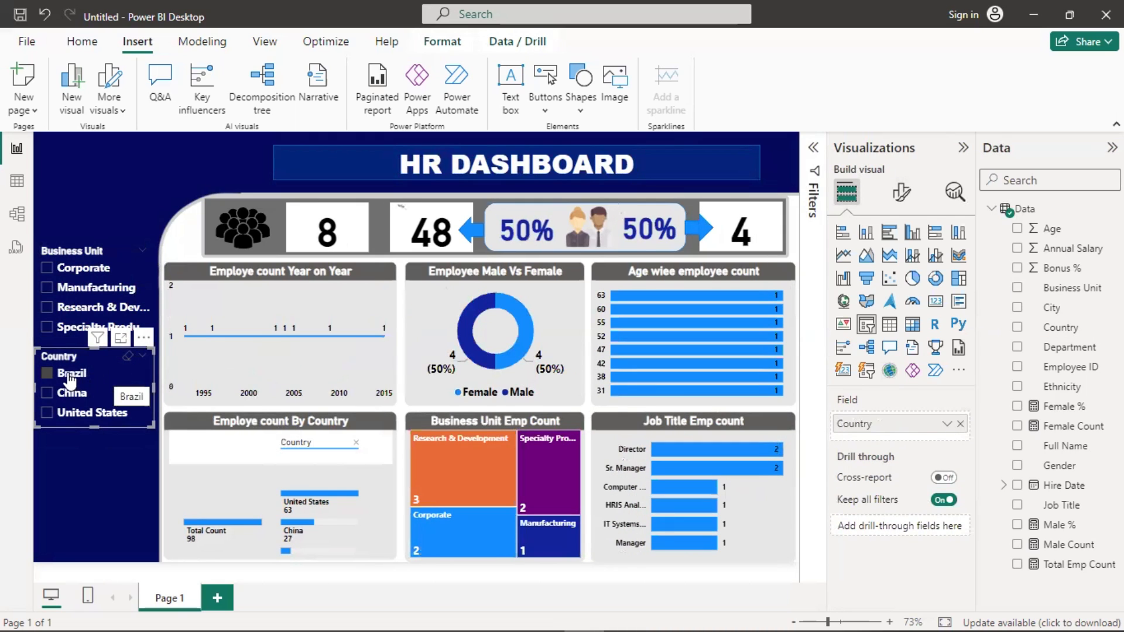
click(49, 379)
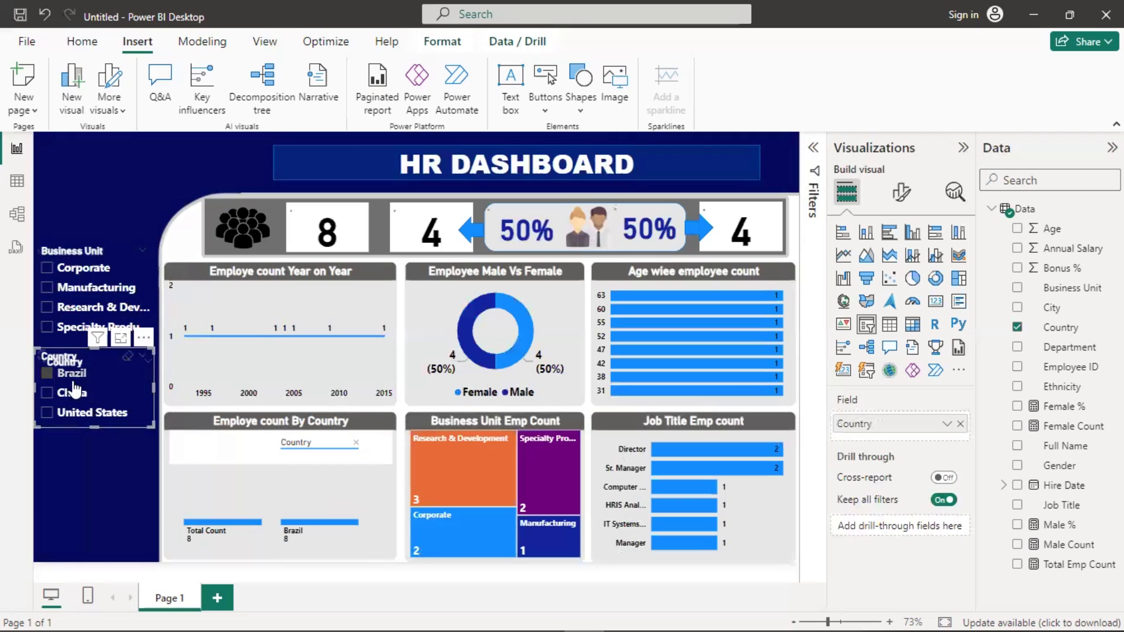
click(104, 373)
drag(96, 385, 97, 466)
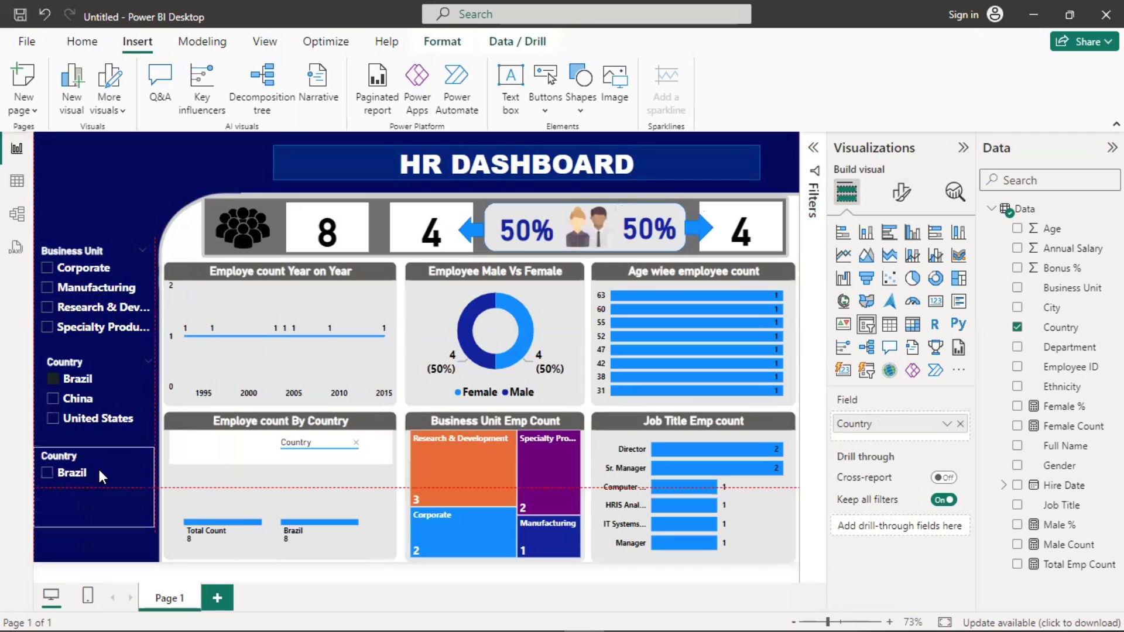
click(55, 380)
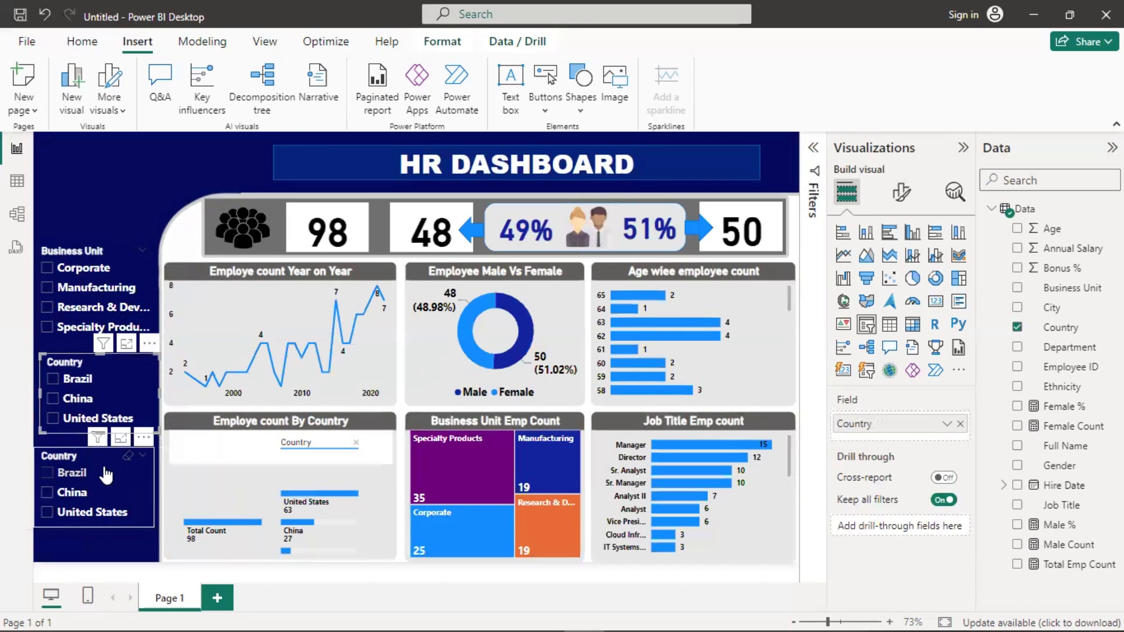
- Replace the lowest slicer's field with Job Title and extend the slicer down to the end of the sidebar
click(105, 474)
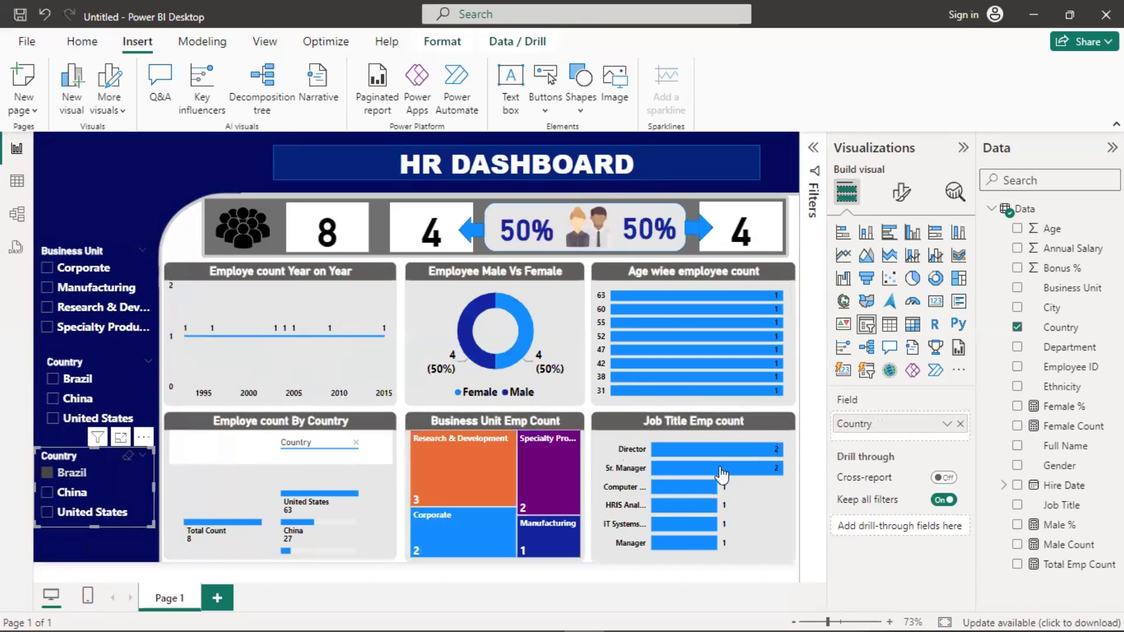
click(961, 424)
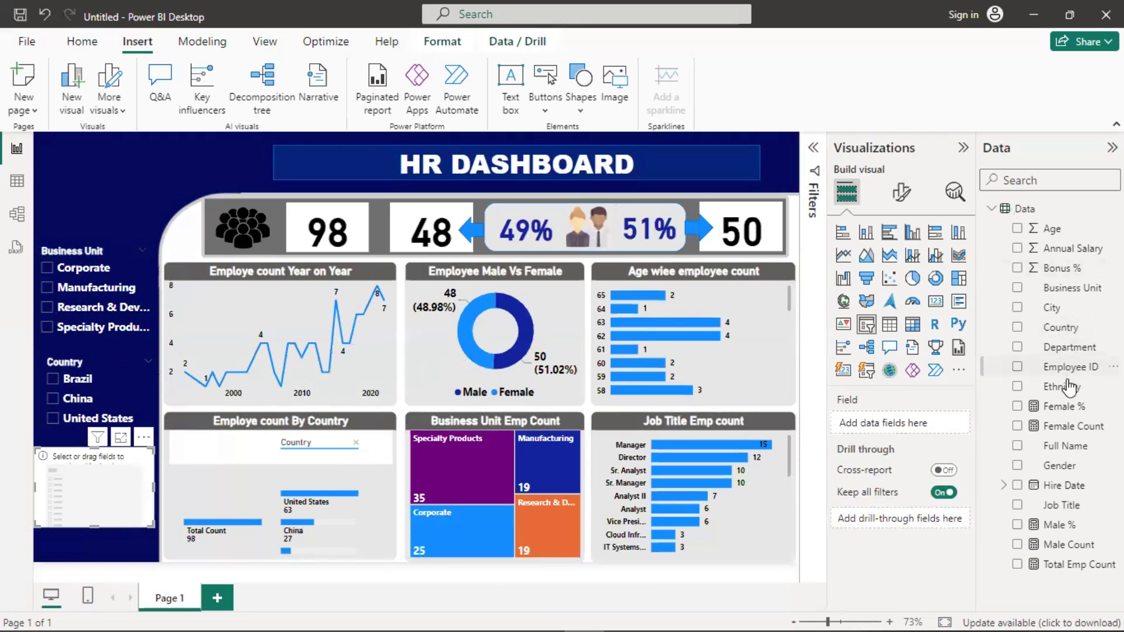
drag(1057, 506, 894, 410)
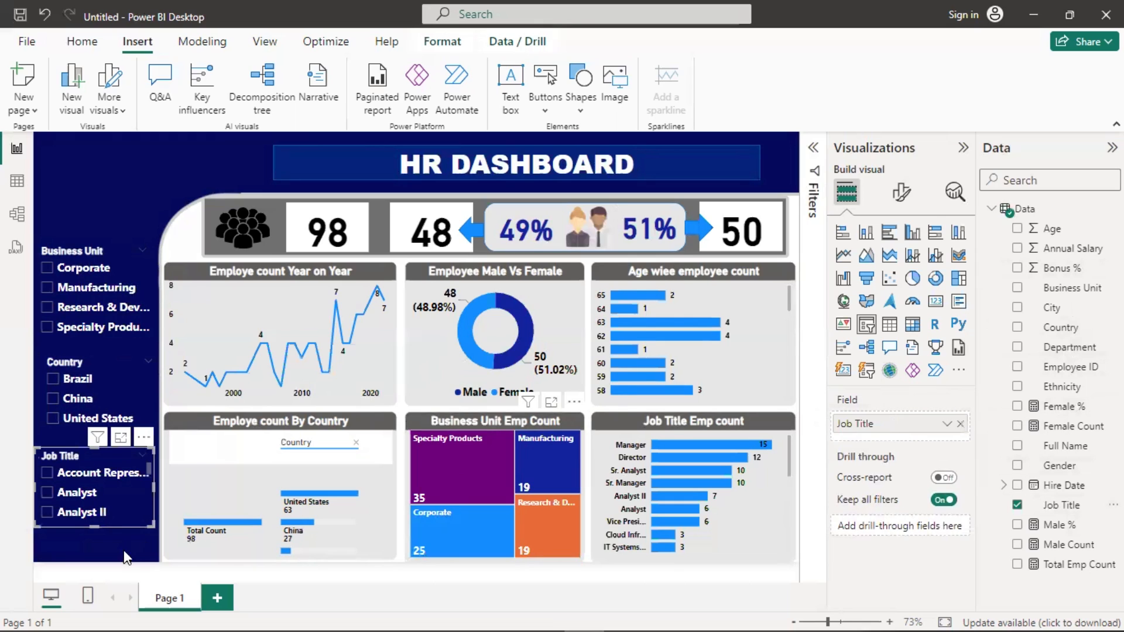
drag(94, 527, 95, 567)
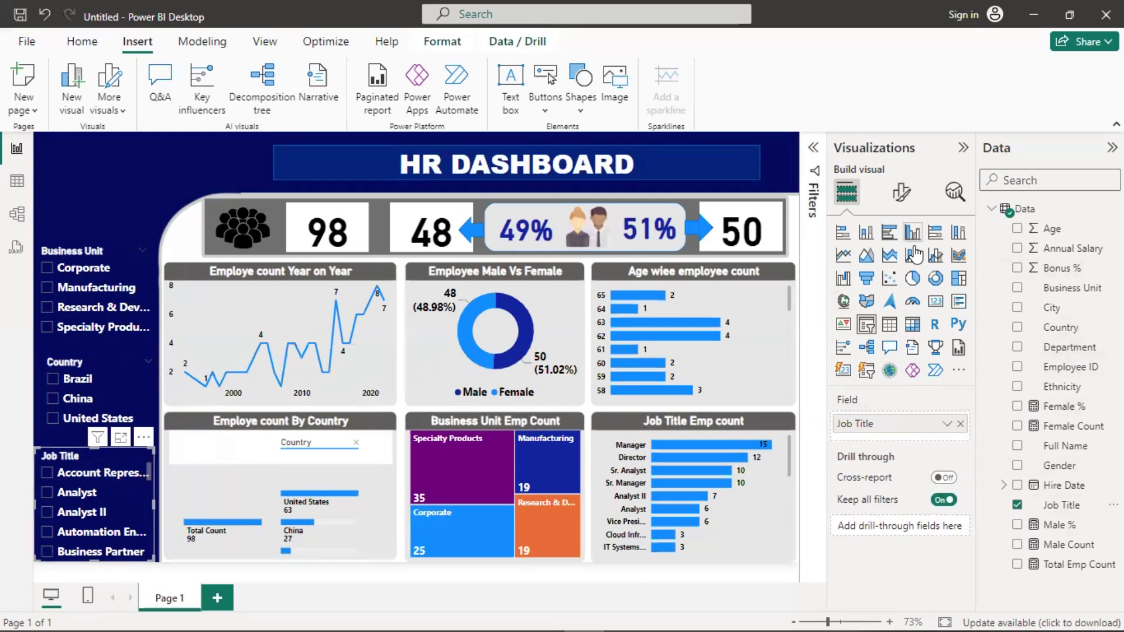
- Change the Job Title slicer's style to Dropdown and move it above the Business Unit slicer
click(897, 195)
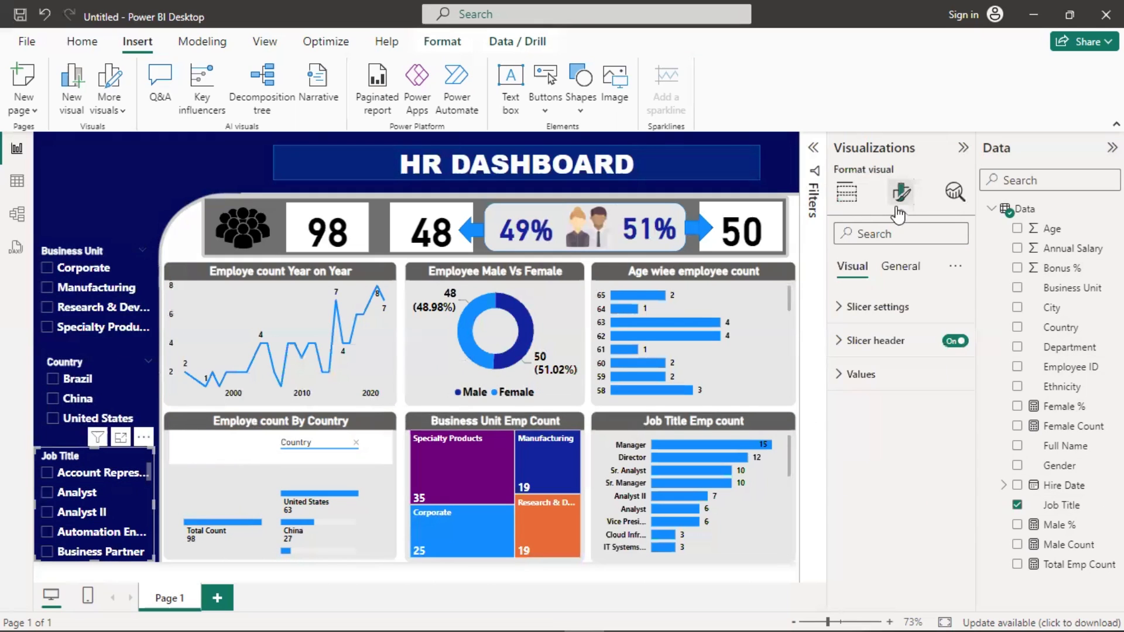
click(854, 306)
click(885, 392)
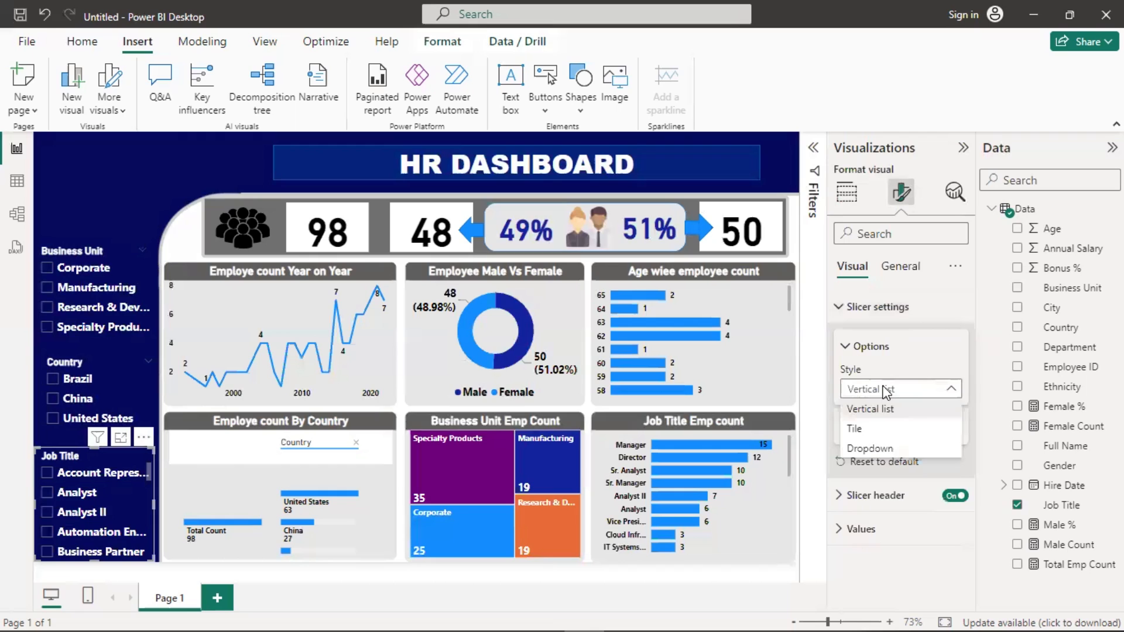
click(885, 449)
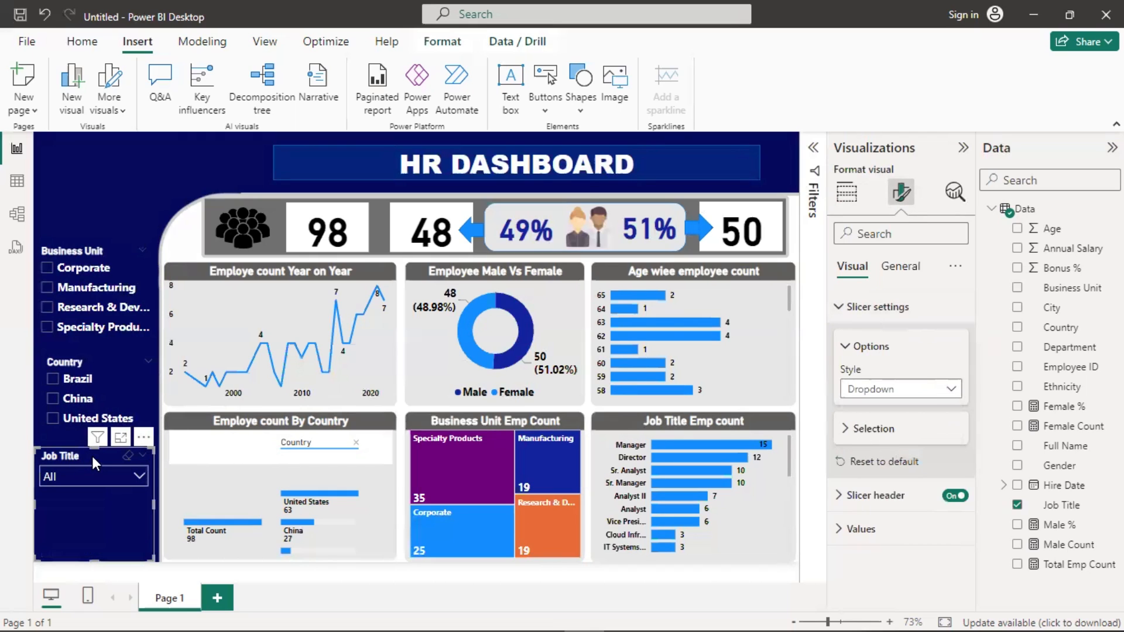
drag(73, 454, 73, 203)
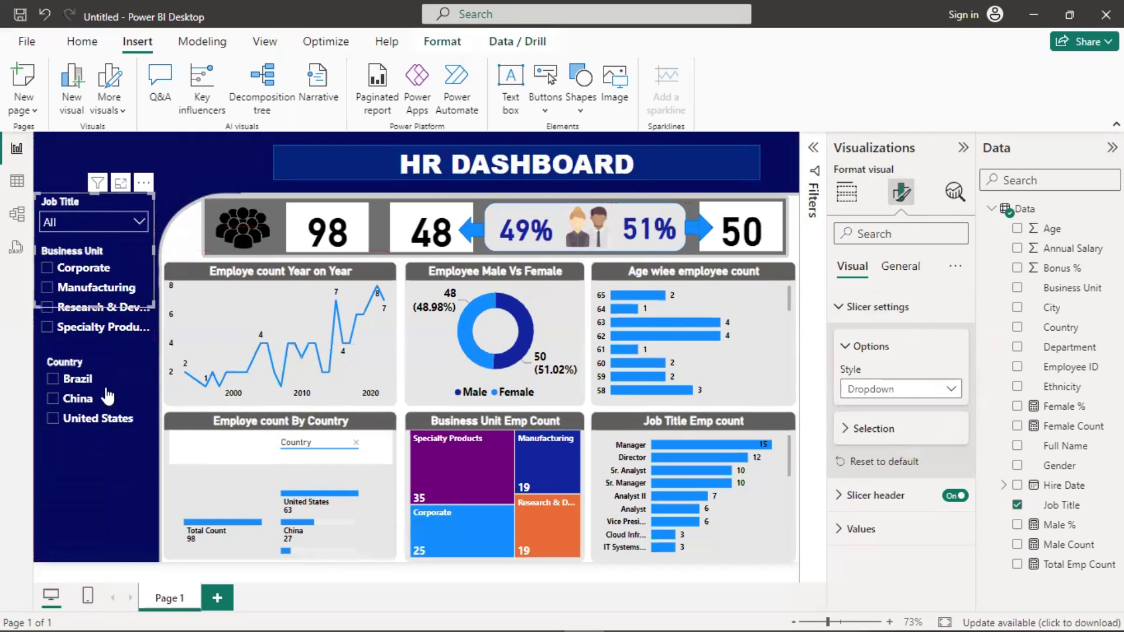
- Move the Country slicer down to the lower end of the sidebar
drag(105, 408, 103, 507)
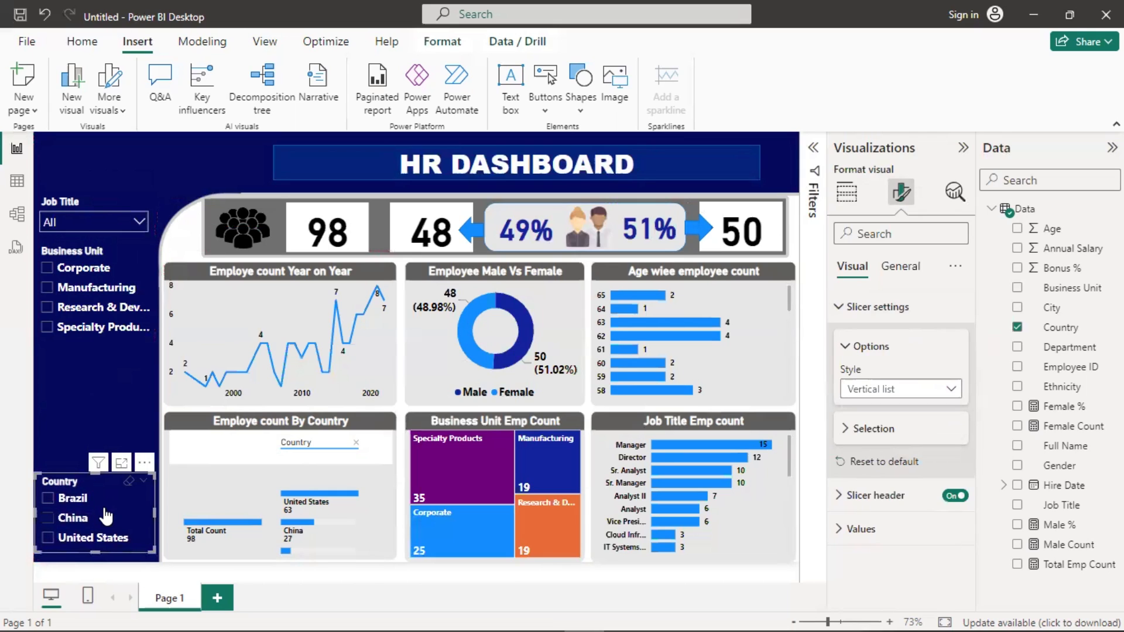
key(Down)
key(Down)
key(Down)
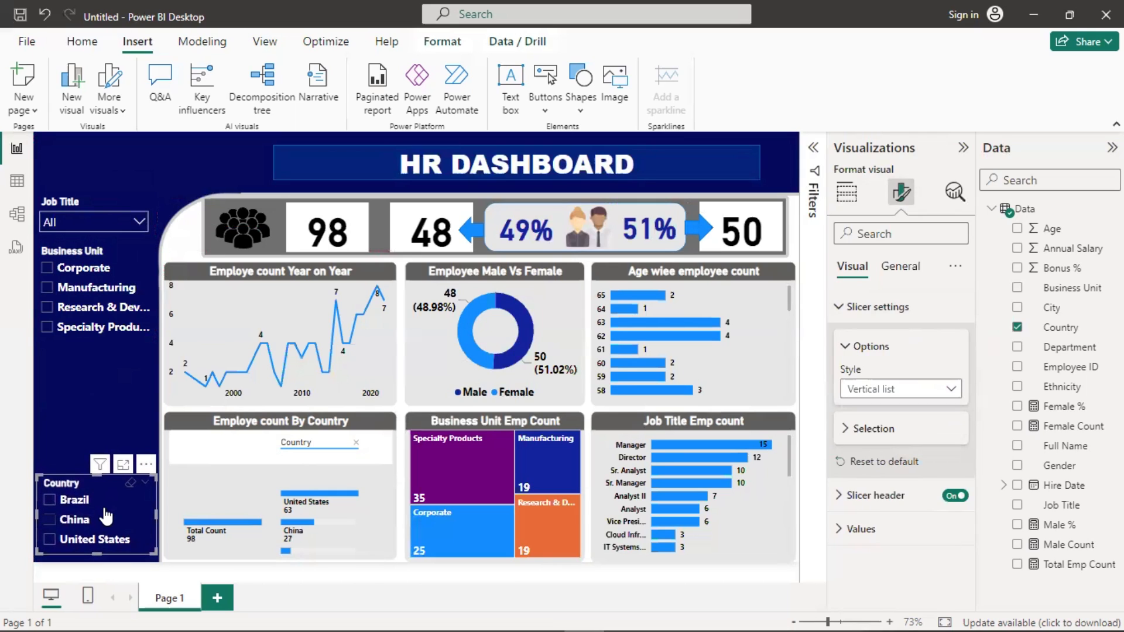
- Move the Business Unit slicer down the sidebar so it sits a short distance above the Country slicer
click(100, 268)
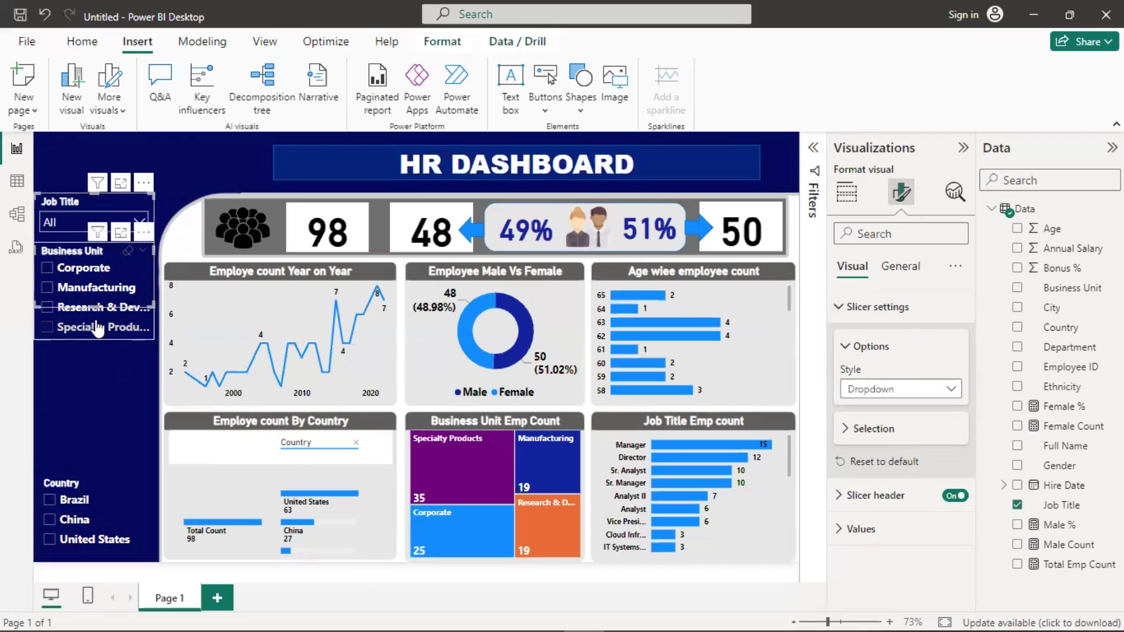
click(97, 328)
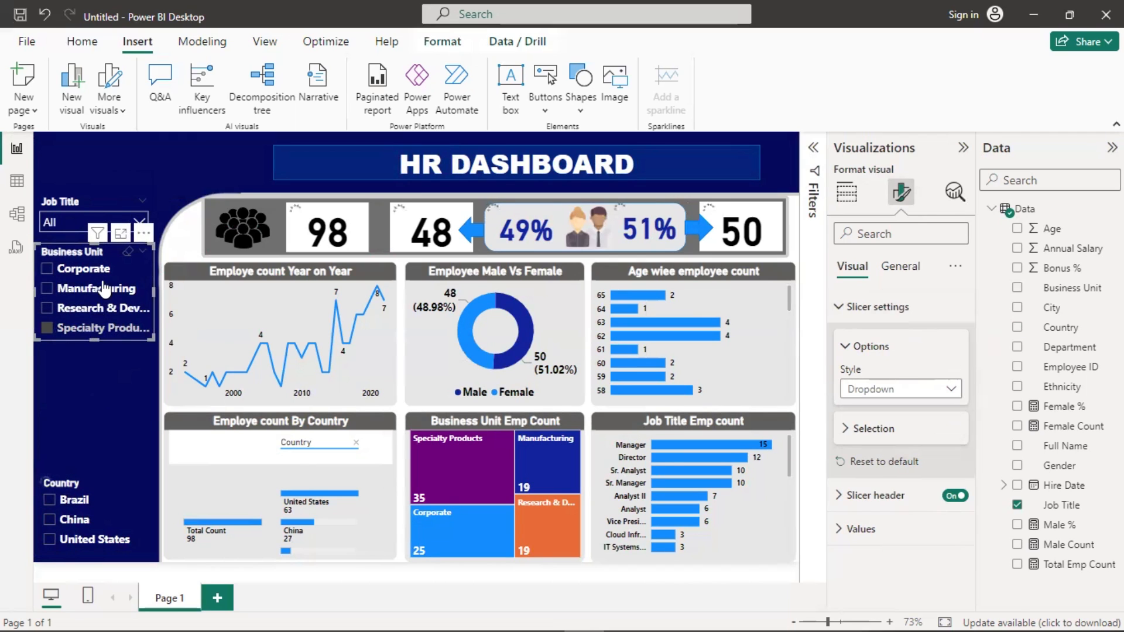
drag(103, 286, 99, 410)
key(Up)
key(Up)
key(Up)
key(Up)
key(Up)
key(Up)
key(Up)
key(Up)
key(Up)
key(Up)
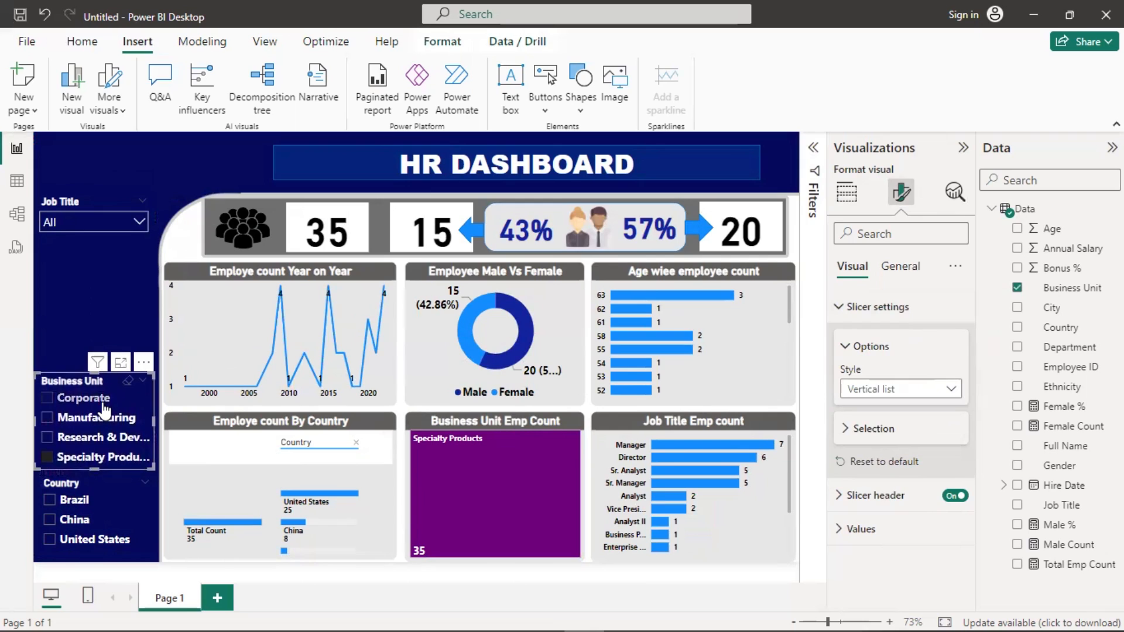
drag(102, 392, 102, 374)
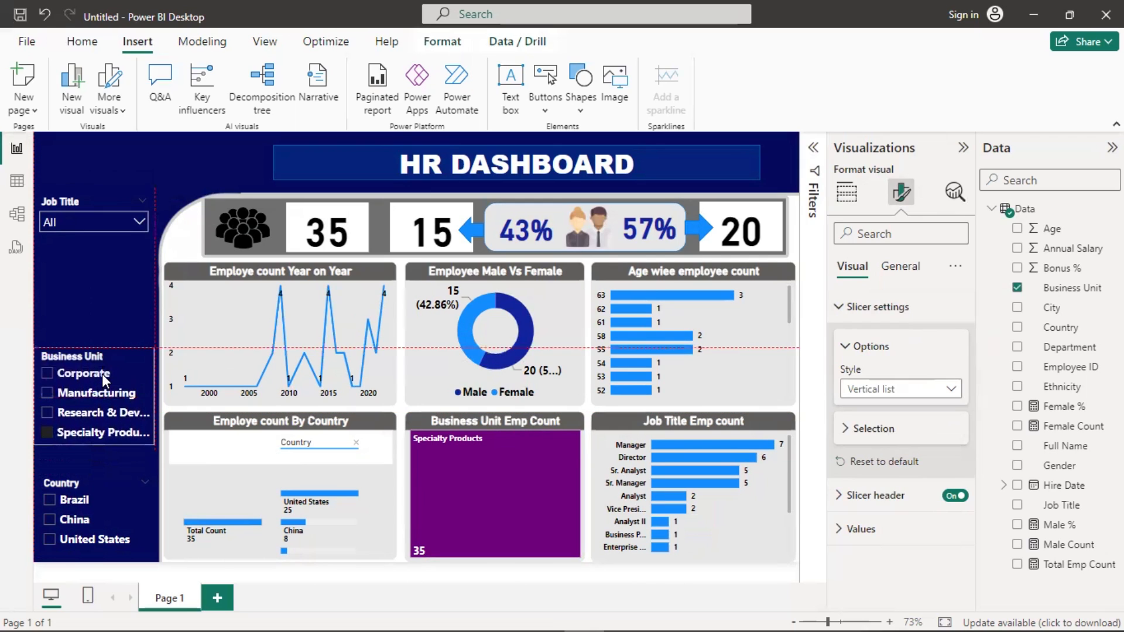
- Move the Country slicer up close beneath the Business Unit slicer and nudge it left into line with it
click(106, 493)
drag(109, 478, 106, 481)
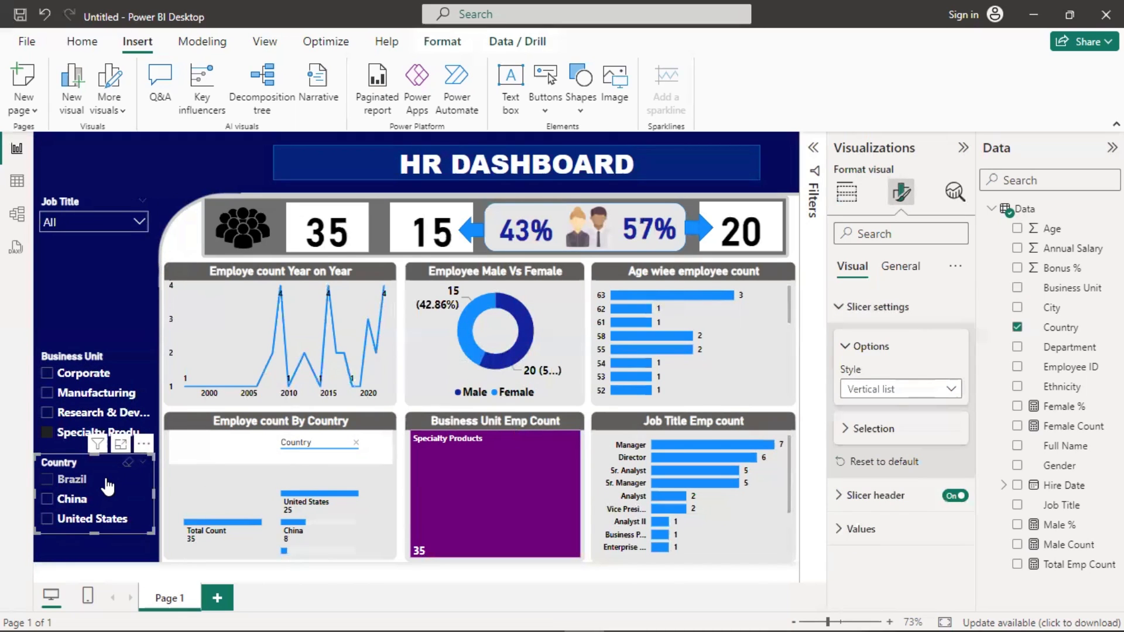
drag(107, 486, 111, 488)
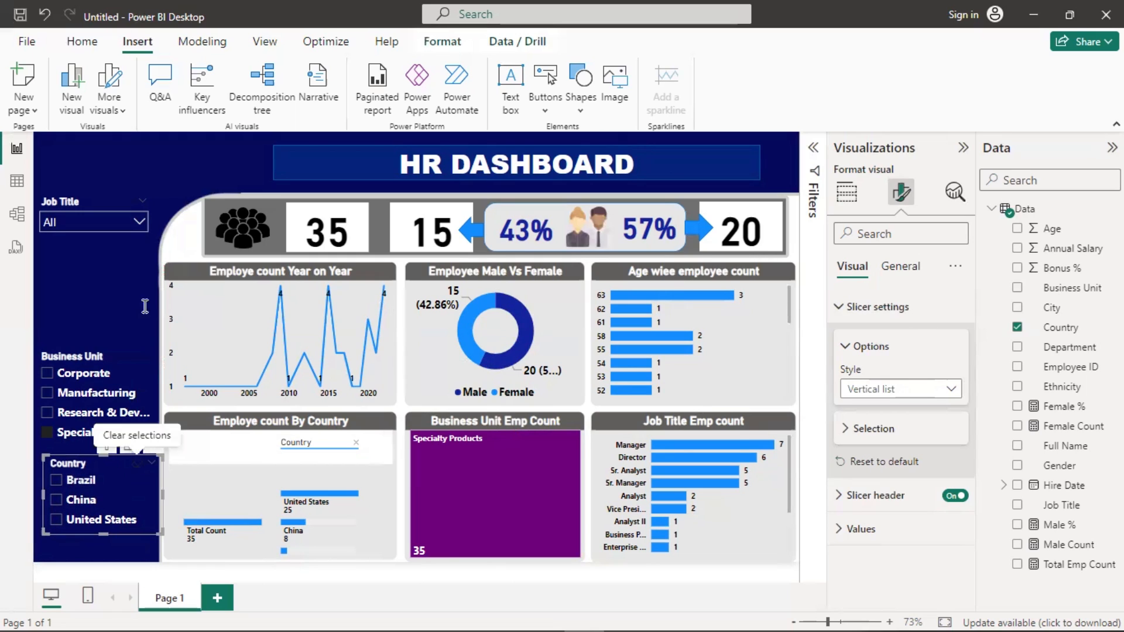
click(117, 294)
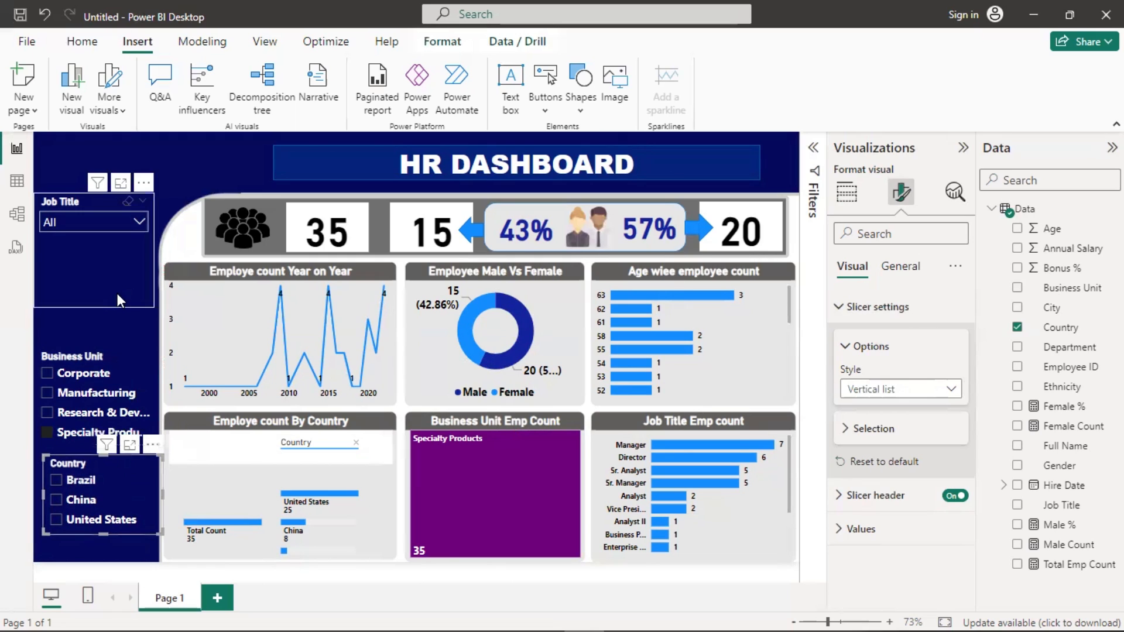
click(105, 484)
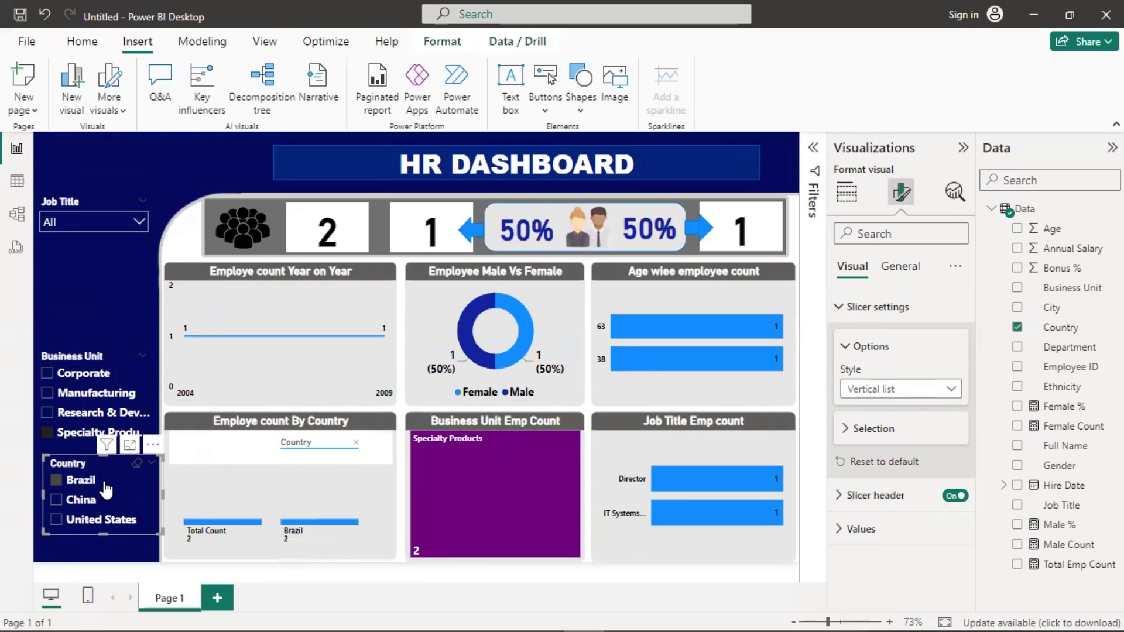
click(105, 487)
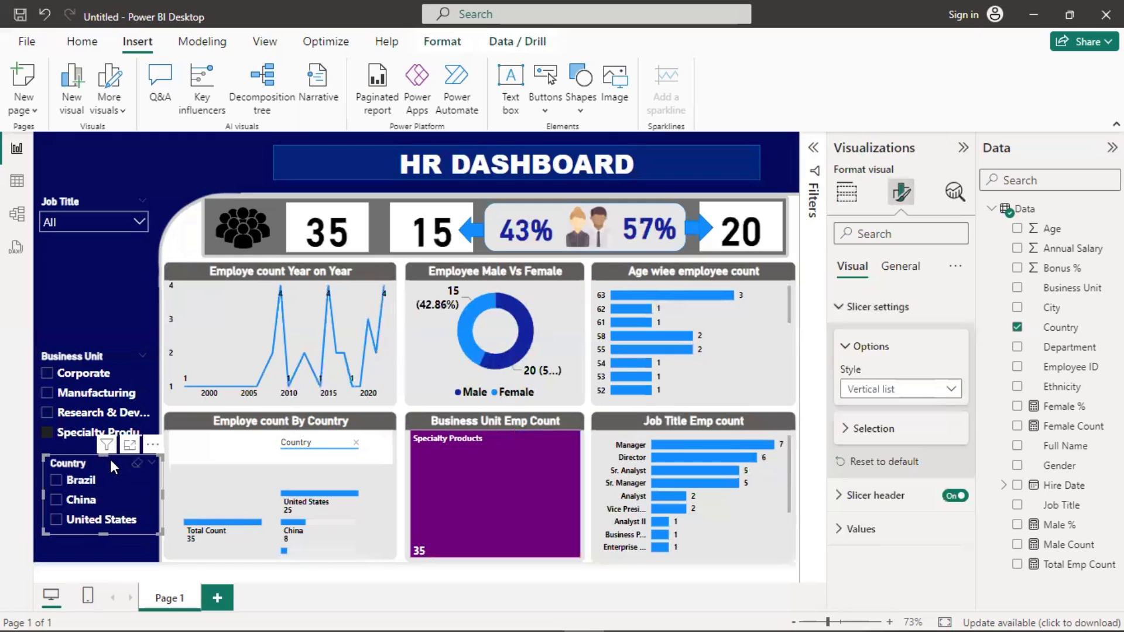
key(Left)
key(Left)
key(Left)
key(Left)
key(Left)
key(Left)
key(Left)
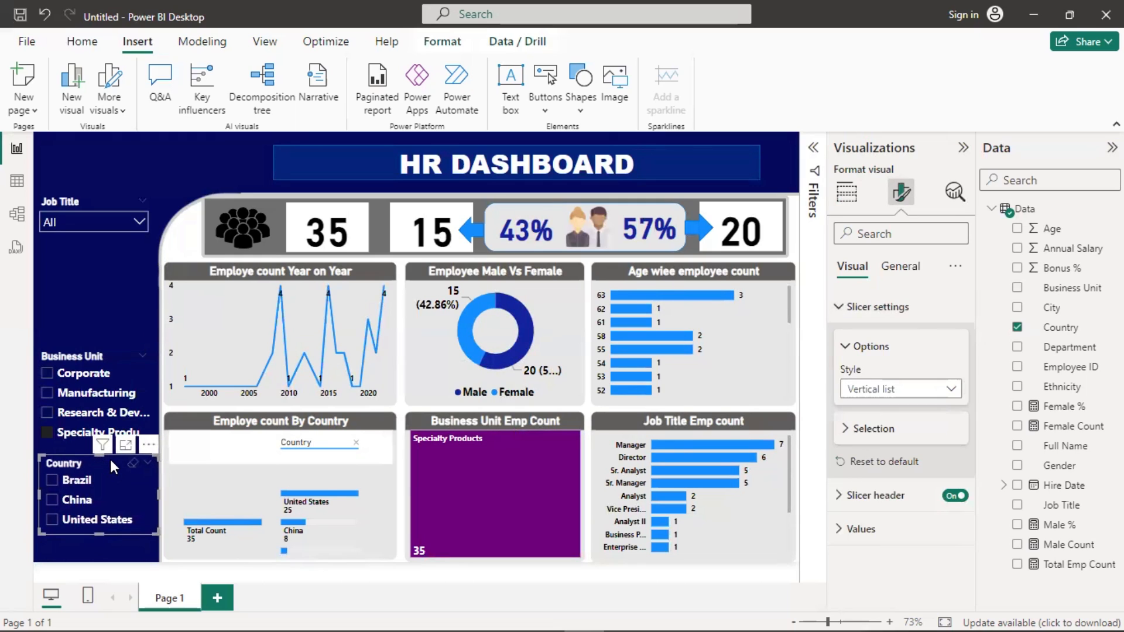
key(Left)
key(Left)
key(Left)
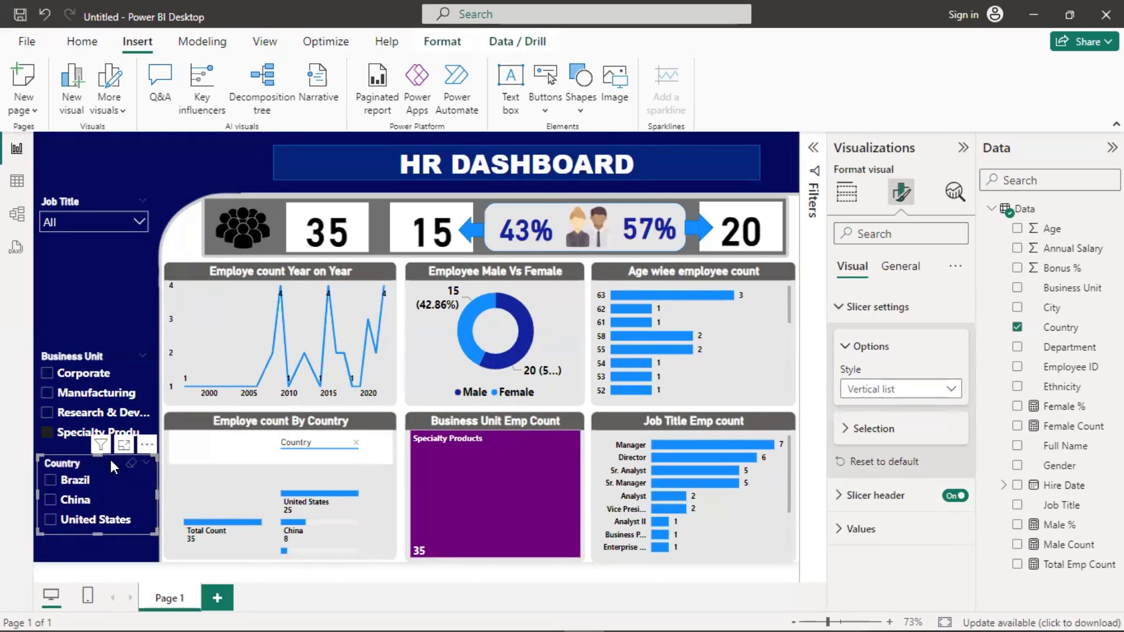
- Clear the Specialty Products selection in the Business Unit slicer, and shift the Job Title slicer slightly down to inspect its dropdown list
click(110, 353)
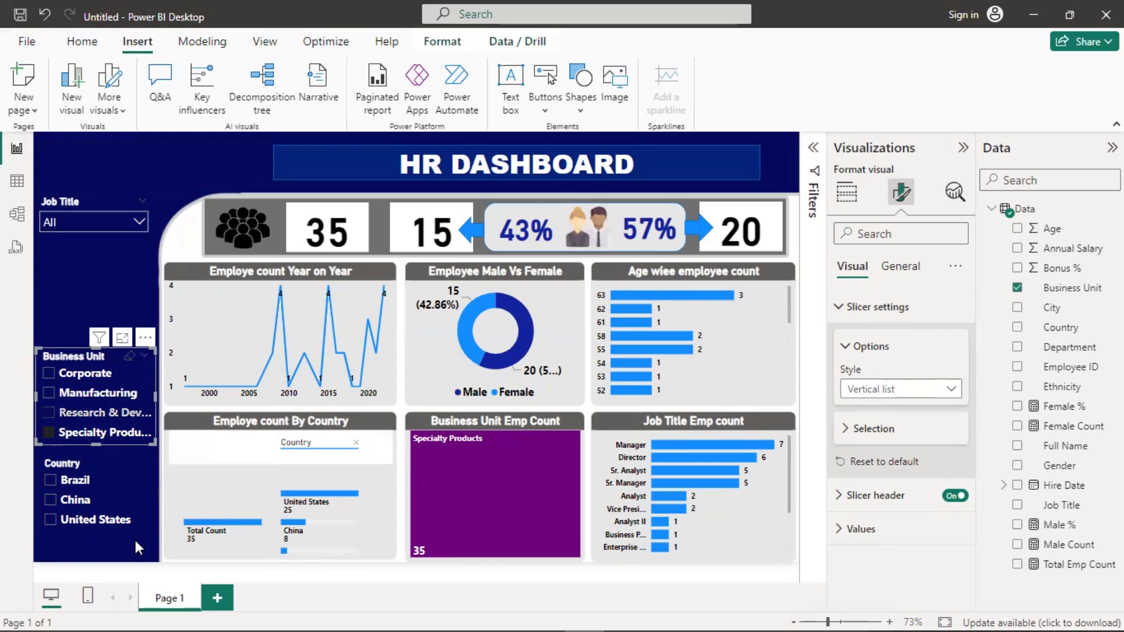
click(116, 197)
drag(116, 197, 119, 222)
click(142, 245)
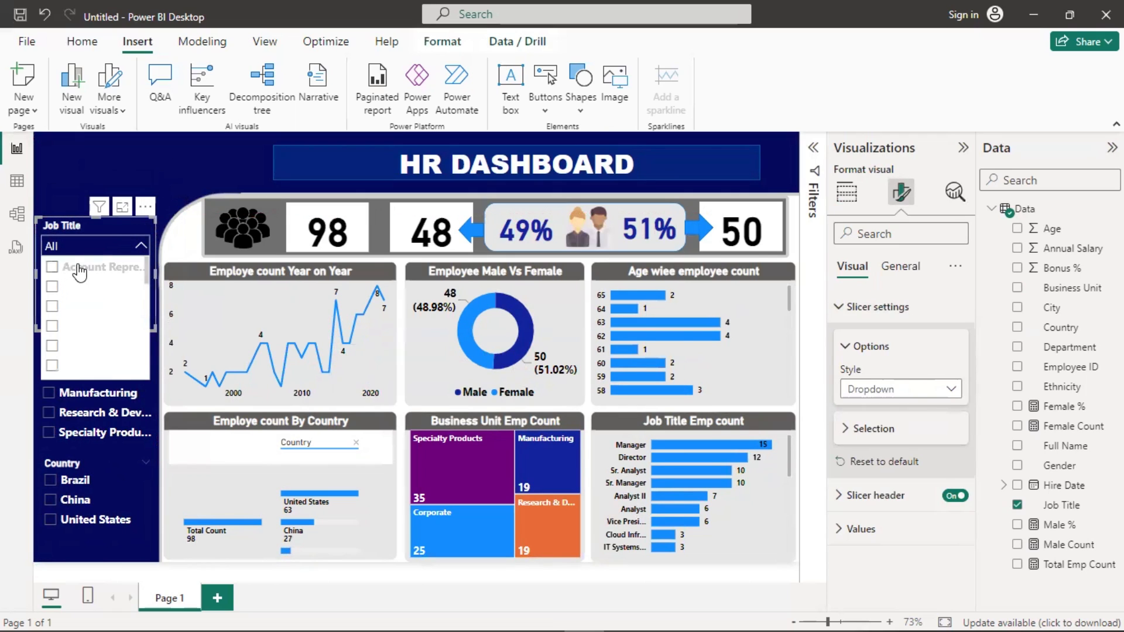
- Enable the "Select all" option in the Job Title slicer's selection settings
click(844, 310)
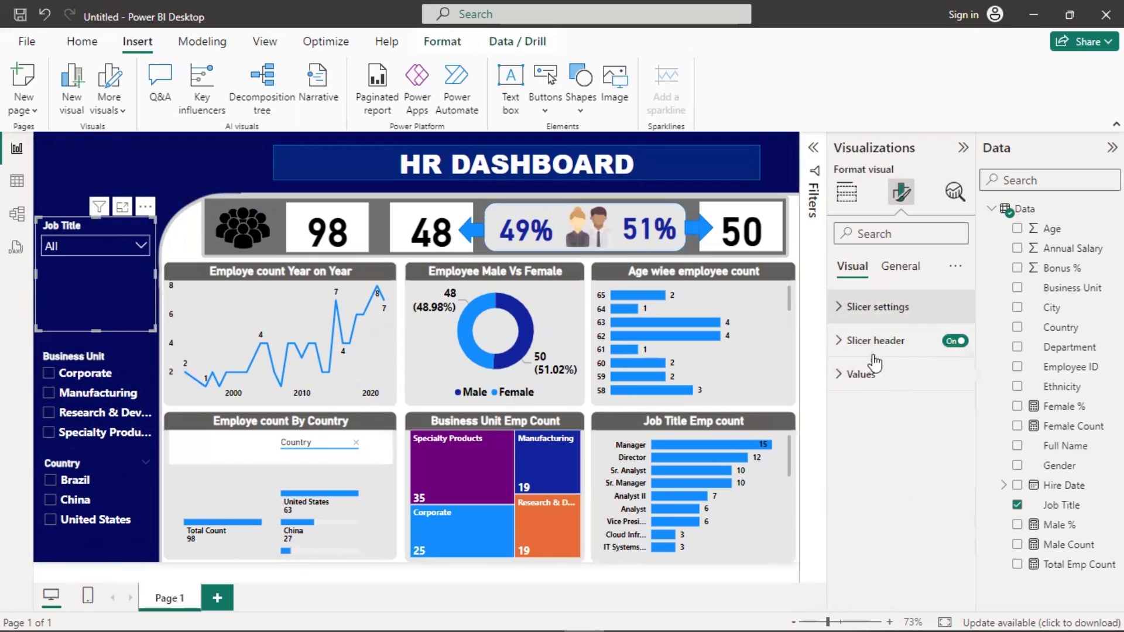
click(841, 377)
click(840, 378)
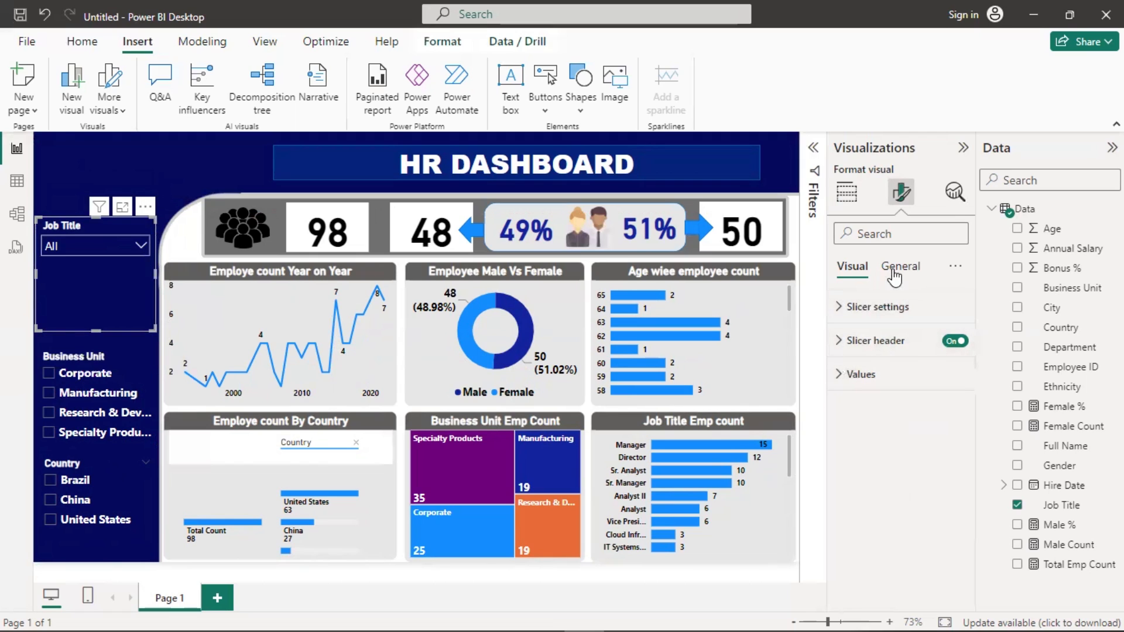
click(841, 308)
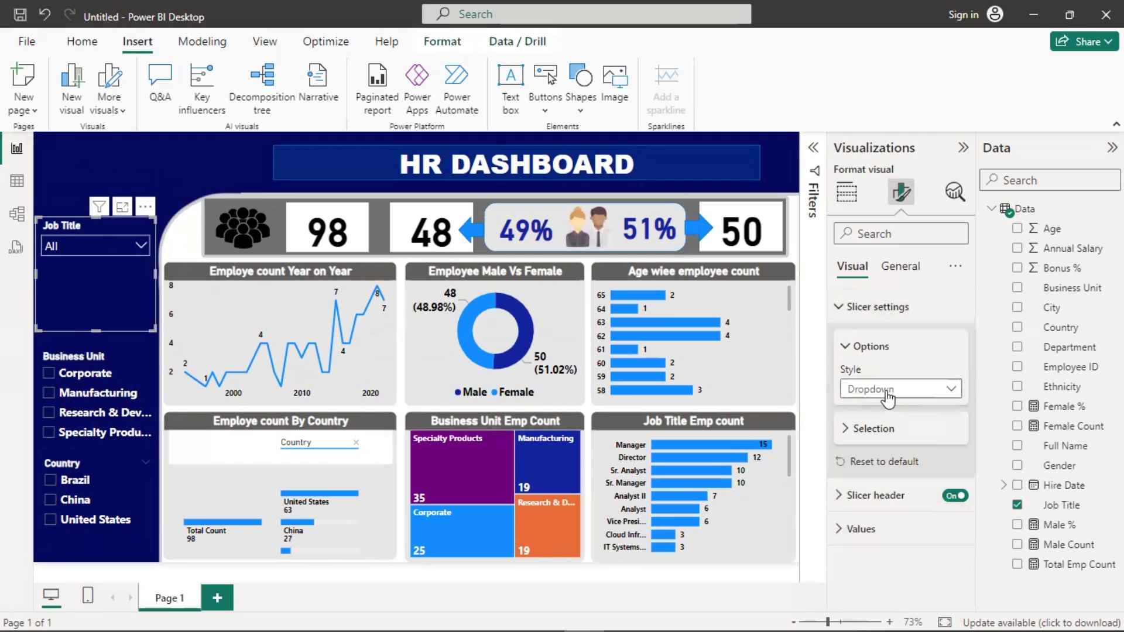
click(845, 431)
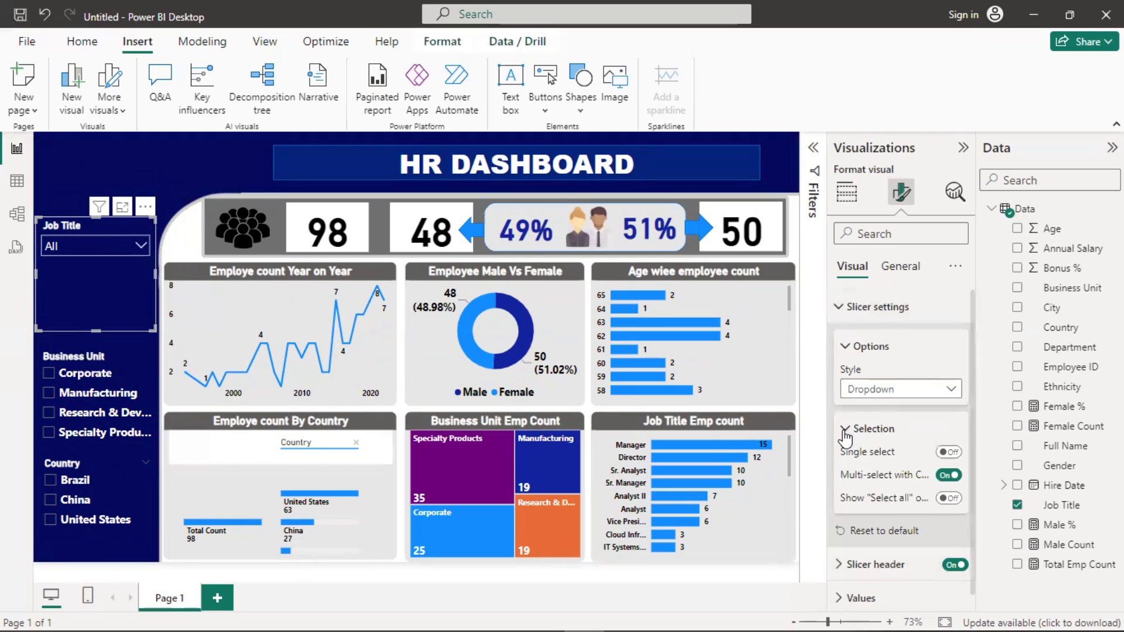
click(949, 499)
click(844, 349)
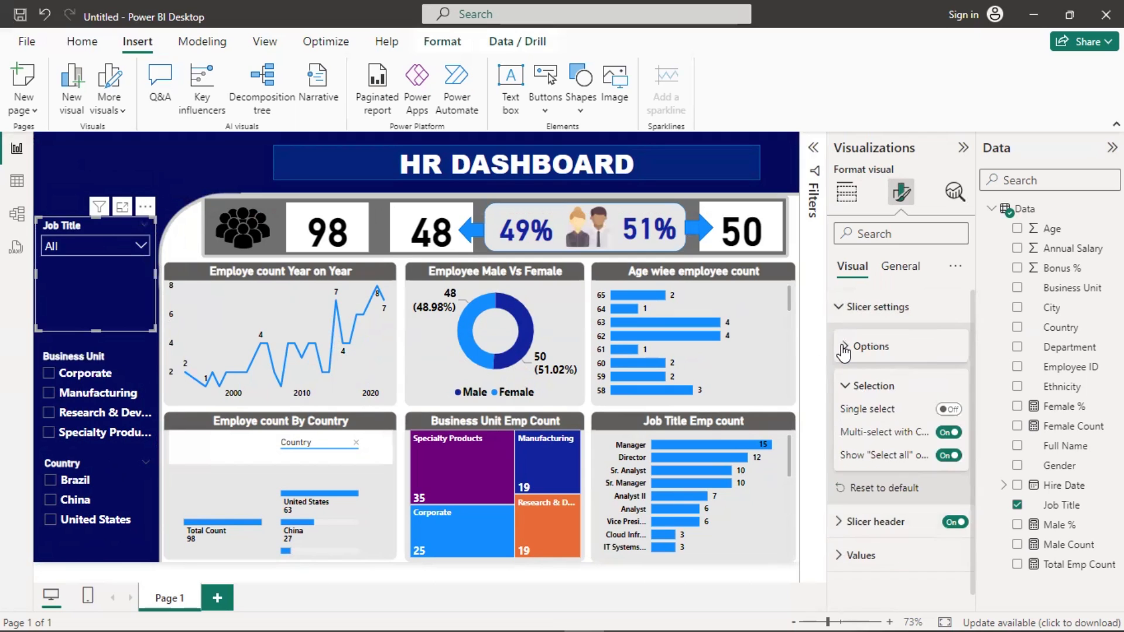
click(842, 310)
- Set the font color of the Job Title slicer's values to black and check the entries in its dropdown list
click(839, 374)
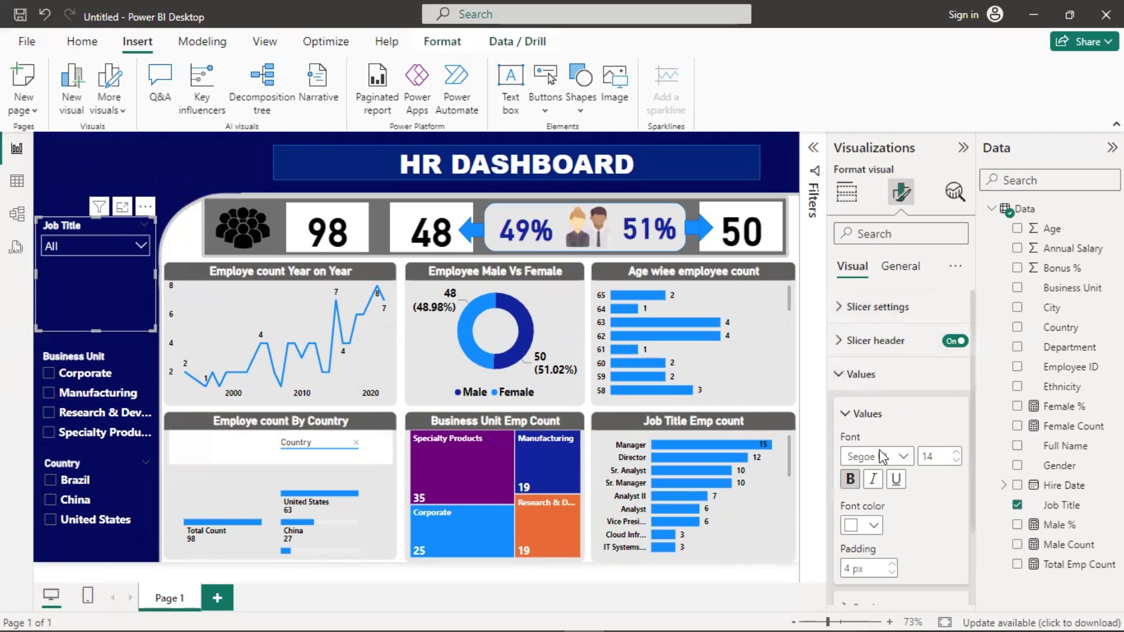
click(856, 525)
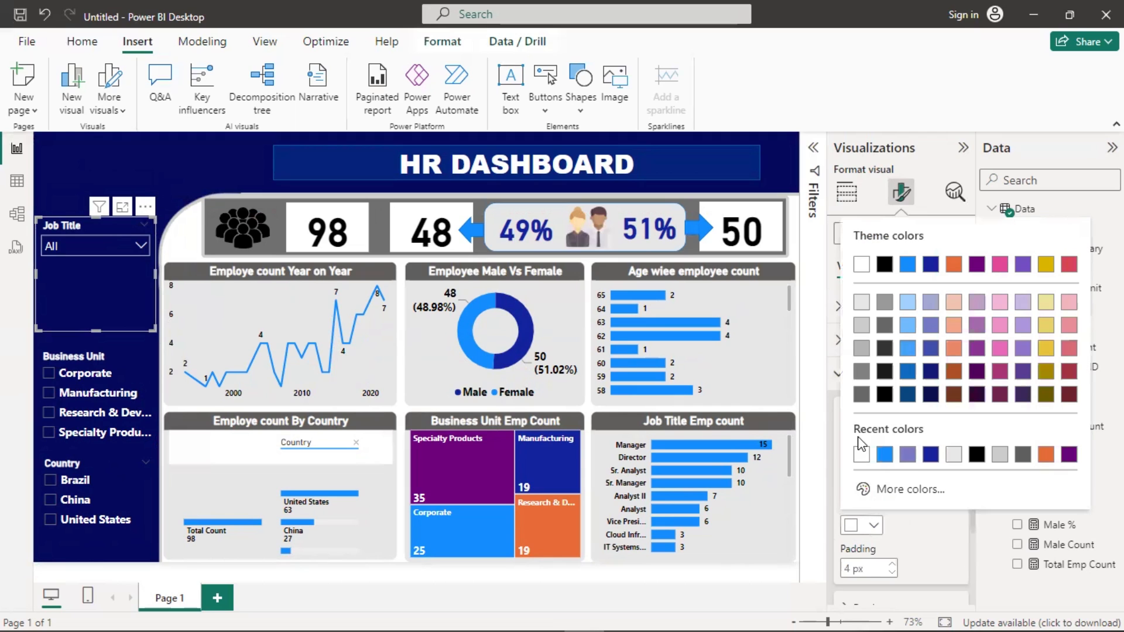
click(885, 264)
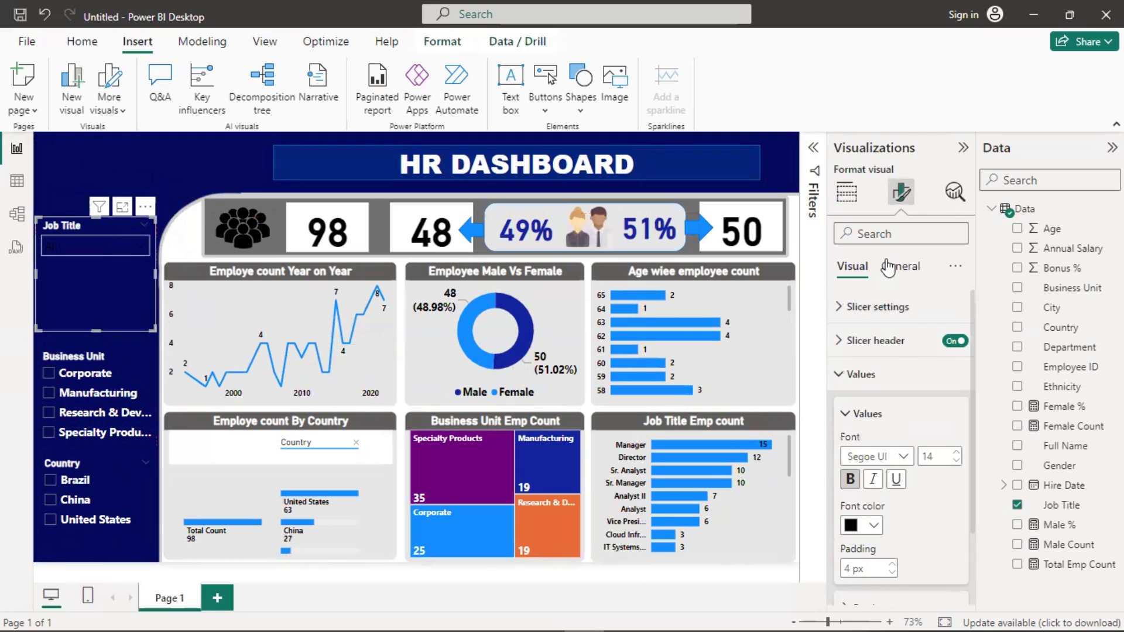
click(137, 245)
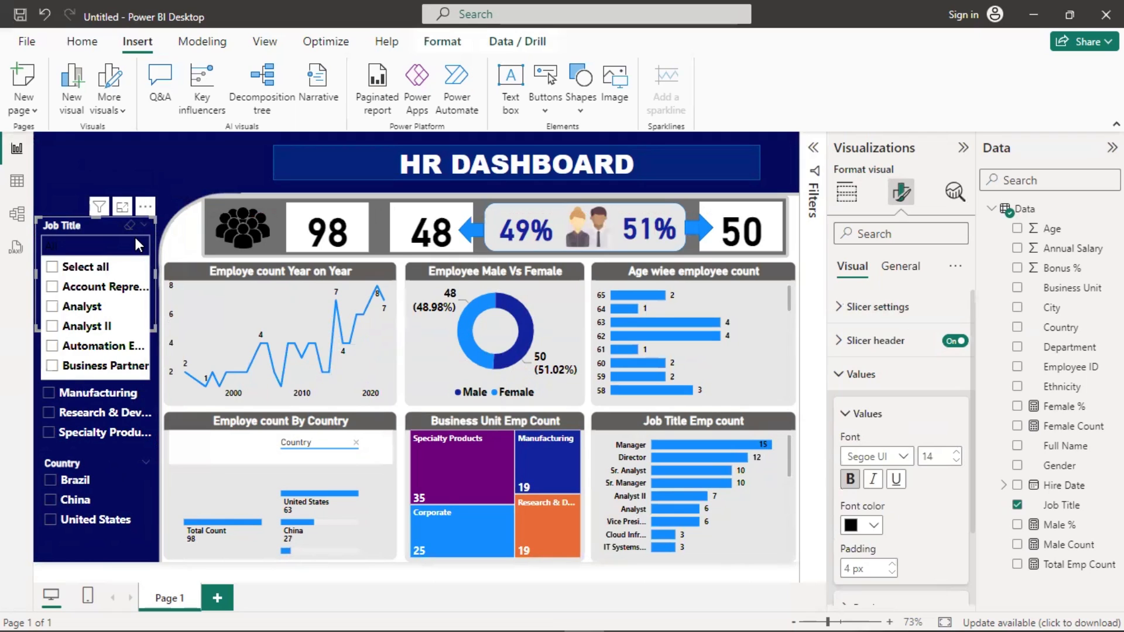
scroll(89, 333, down, 5)
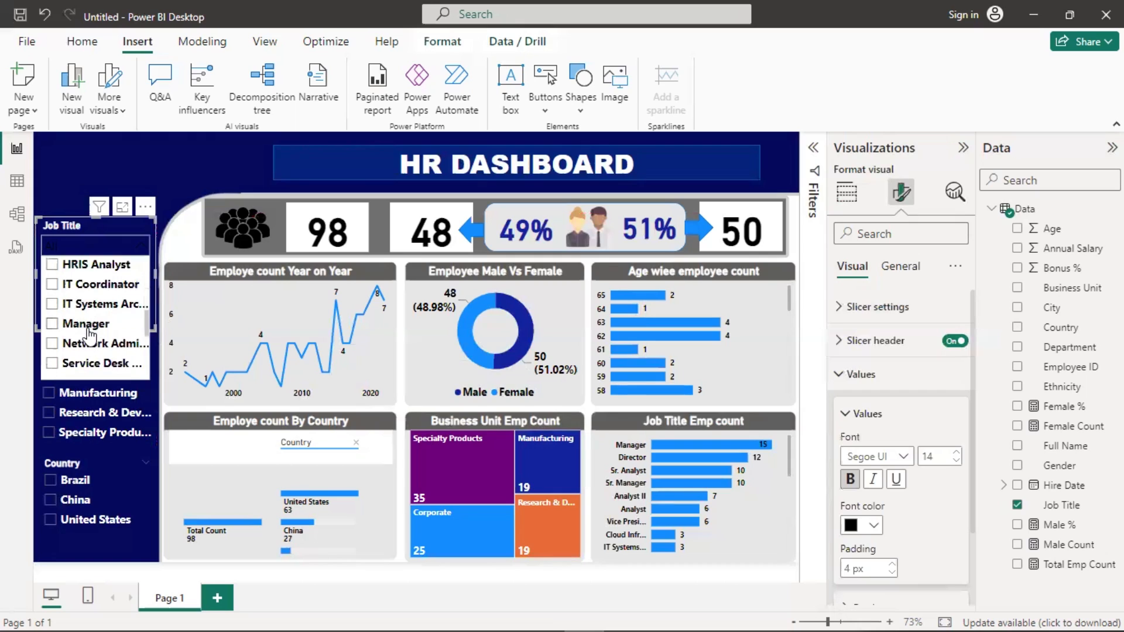
scroll(89, 334, up, 5)
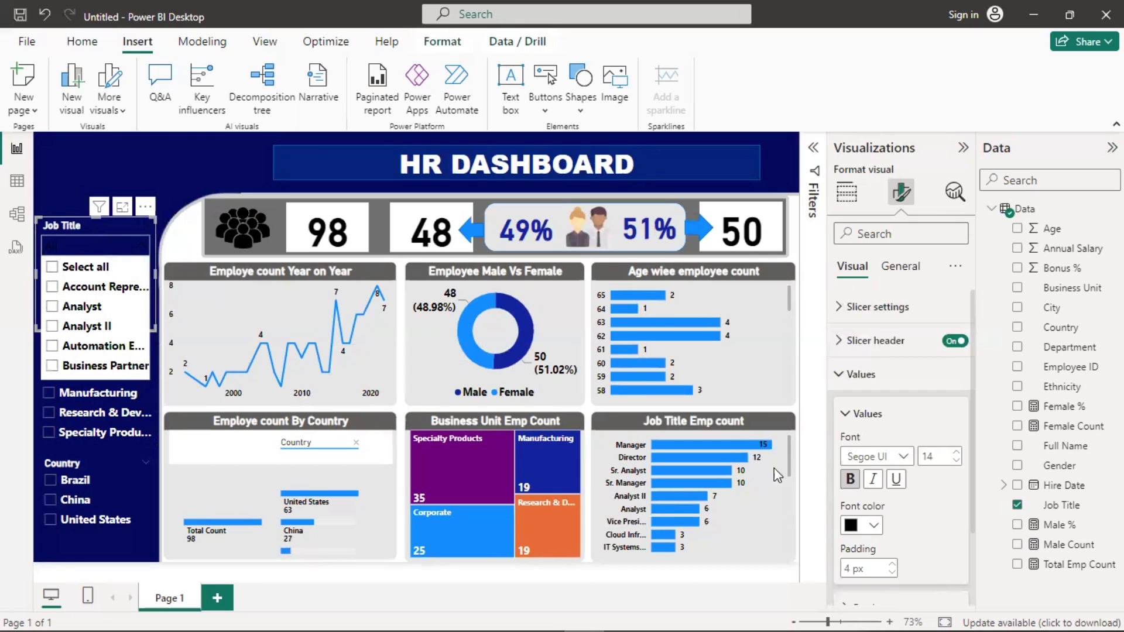
- Turn on the Job Title slicer's background, then shorten the slicer and place it just above the Business Unit slicer
click(850, 415)
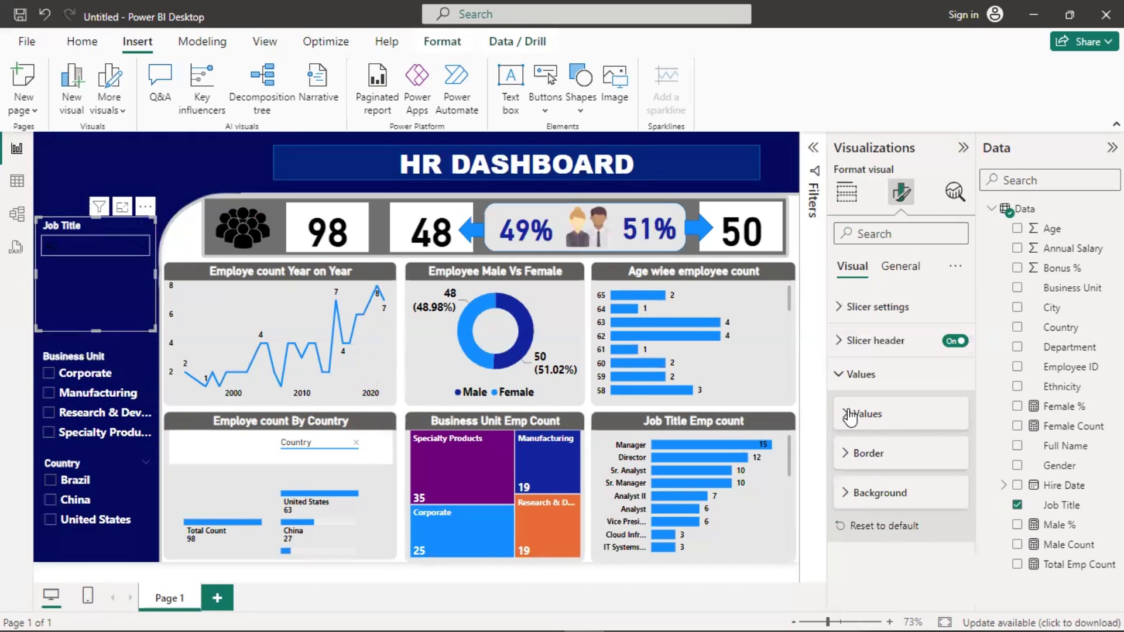
click(843, 374)
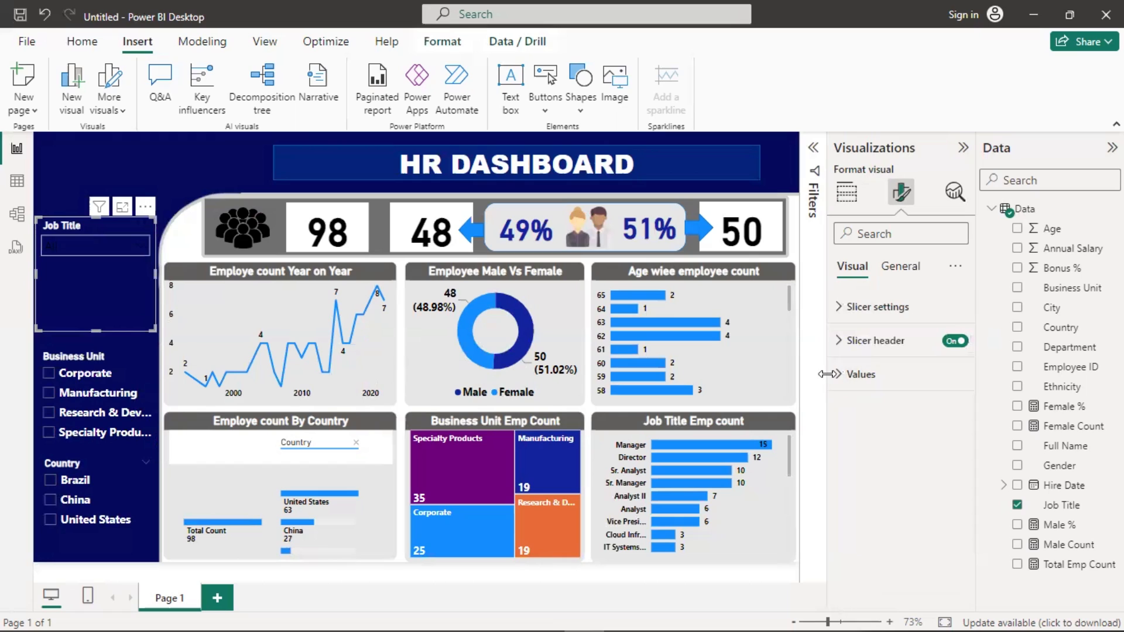
click(900, 270)
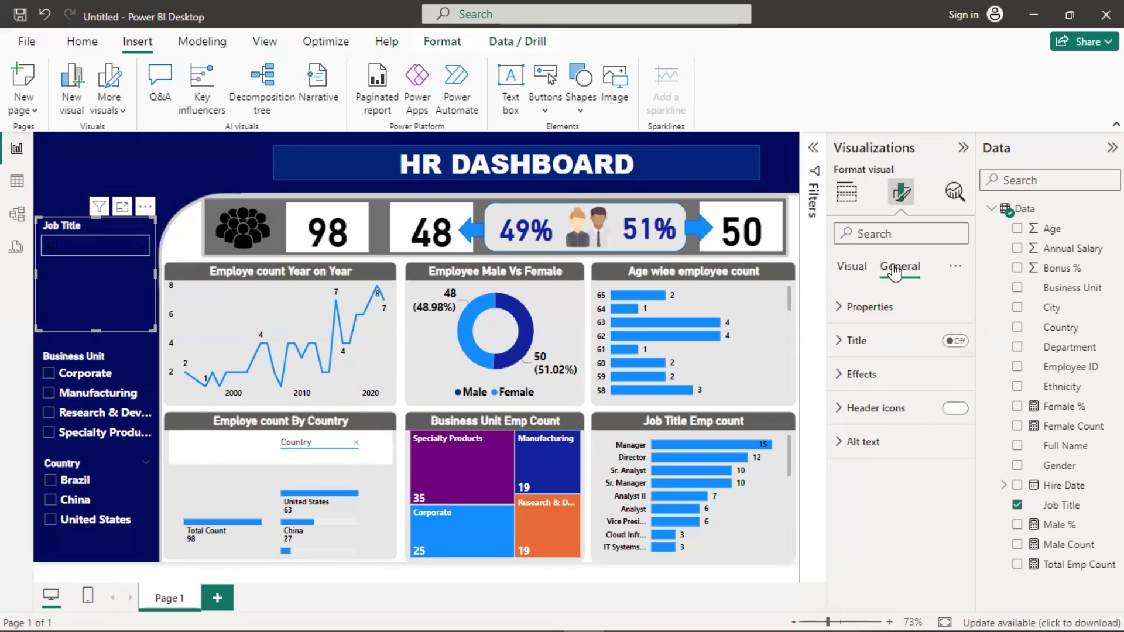
click(843, 374)
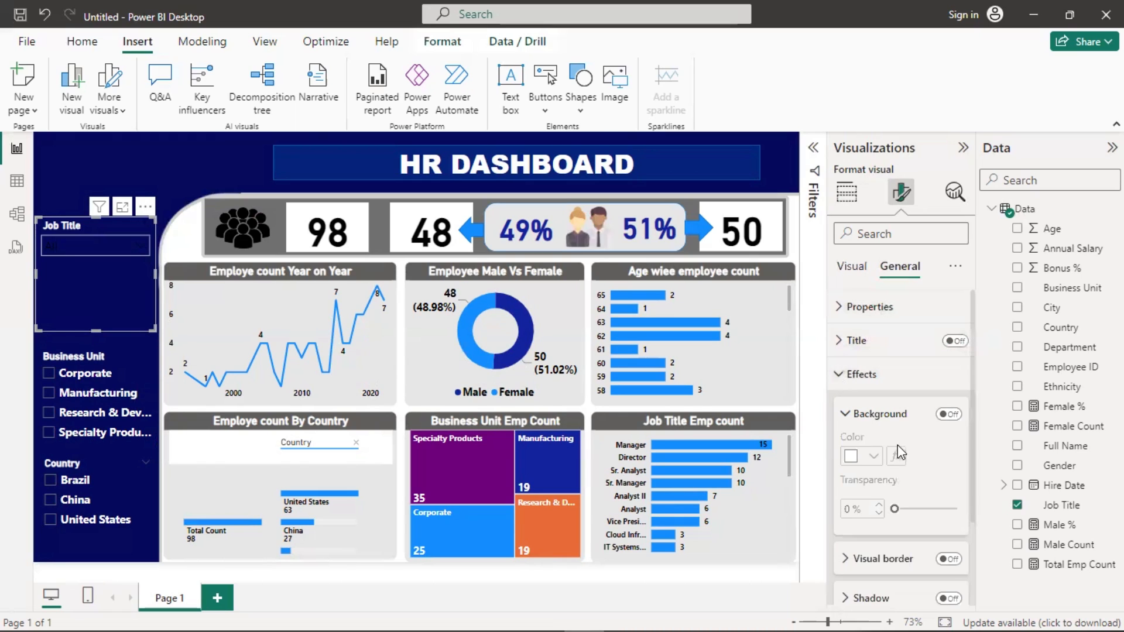
click(948, 415)
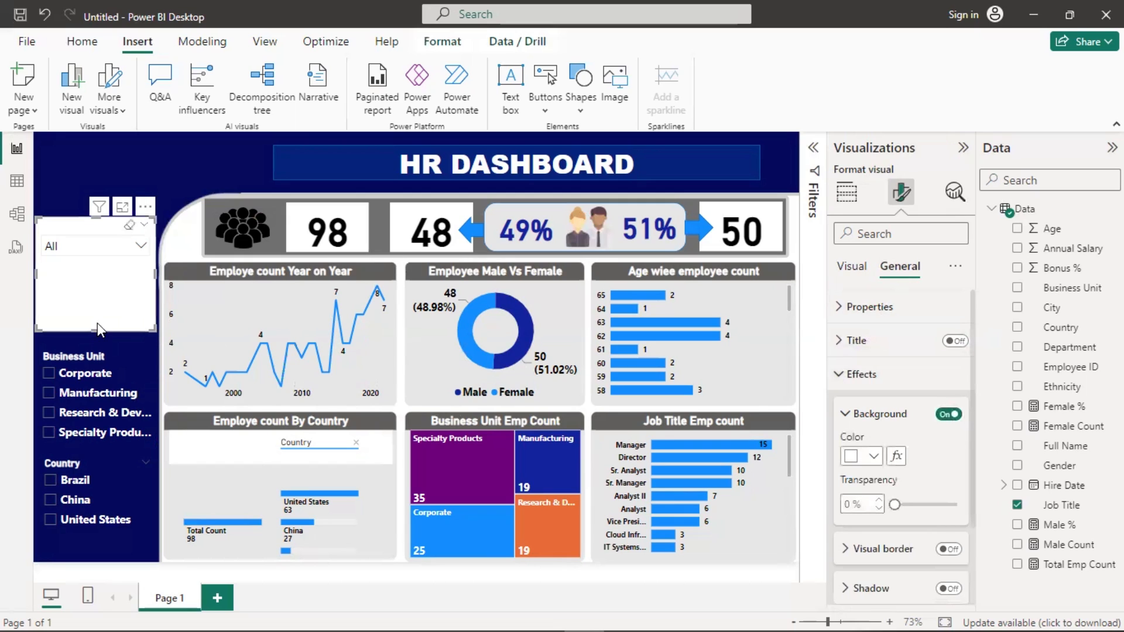
drag(97, 325, 97, 283)
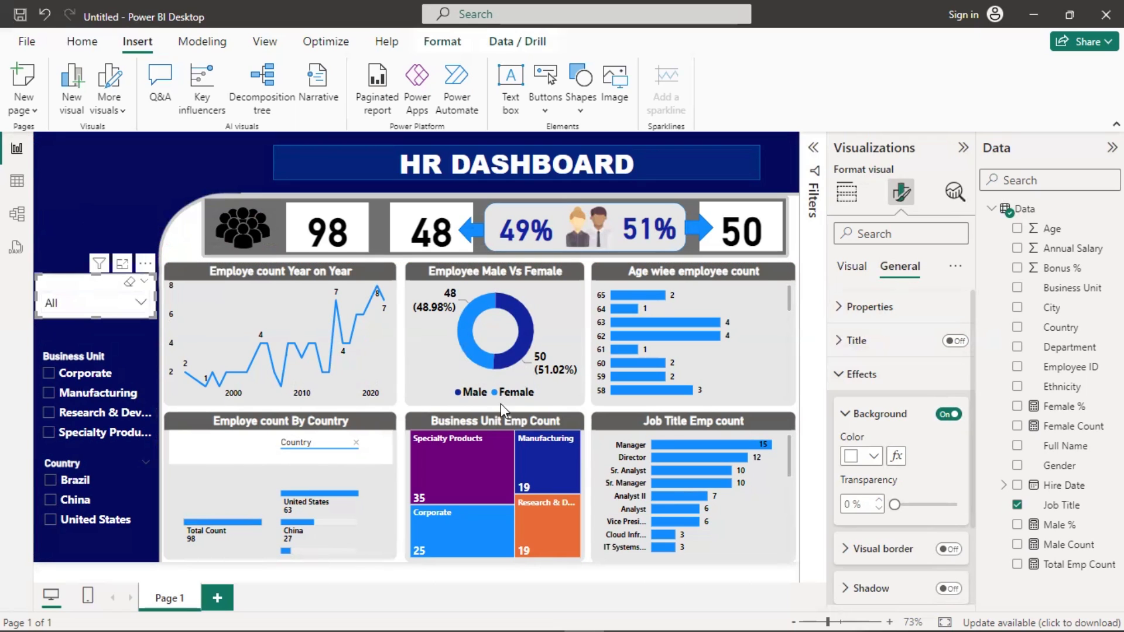
- Turn on the Job Title slicer's title and set its text to "JOB TITLE WISE"
click(843, 376)
click(844, 340)
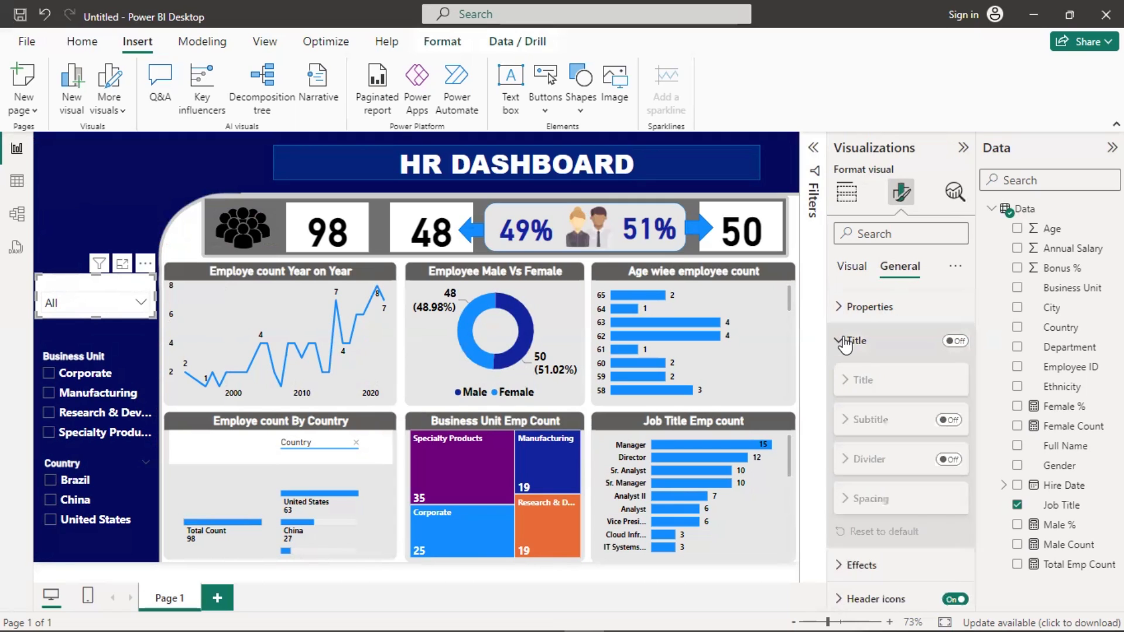
click(955, 341)
click(943, 379)
click(866, 421)
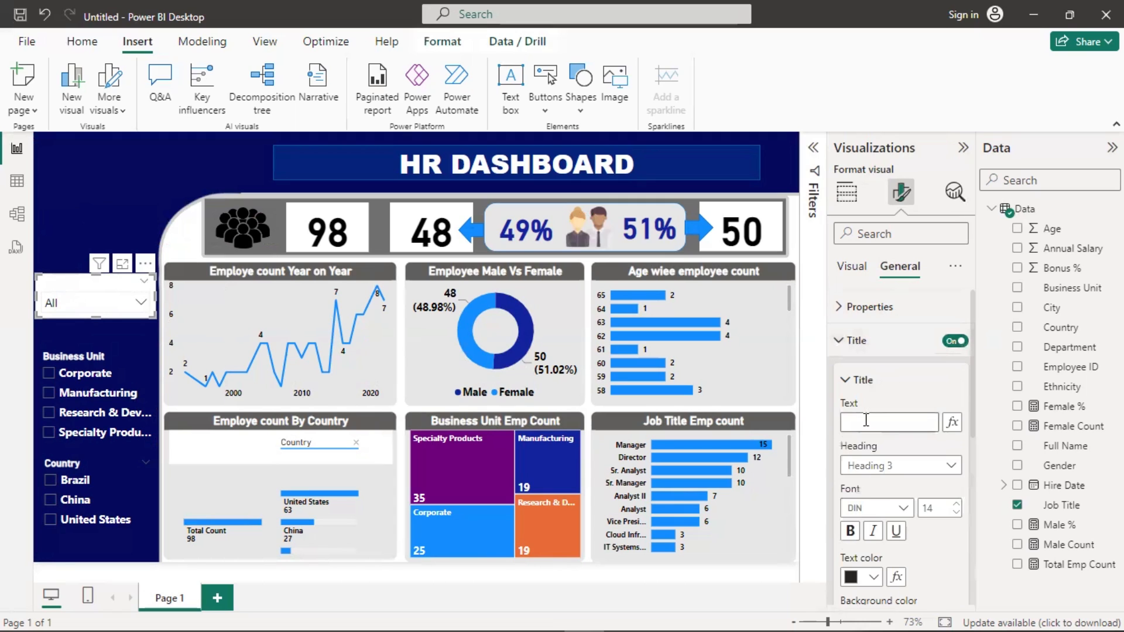
text(JO)
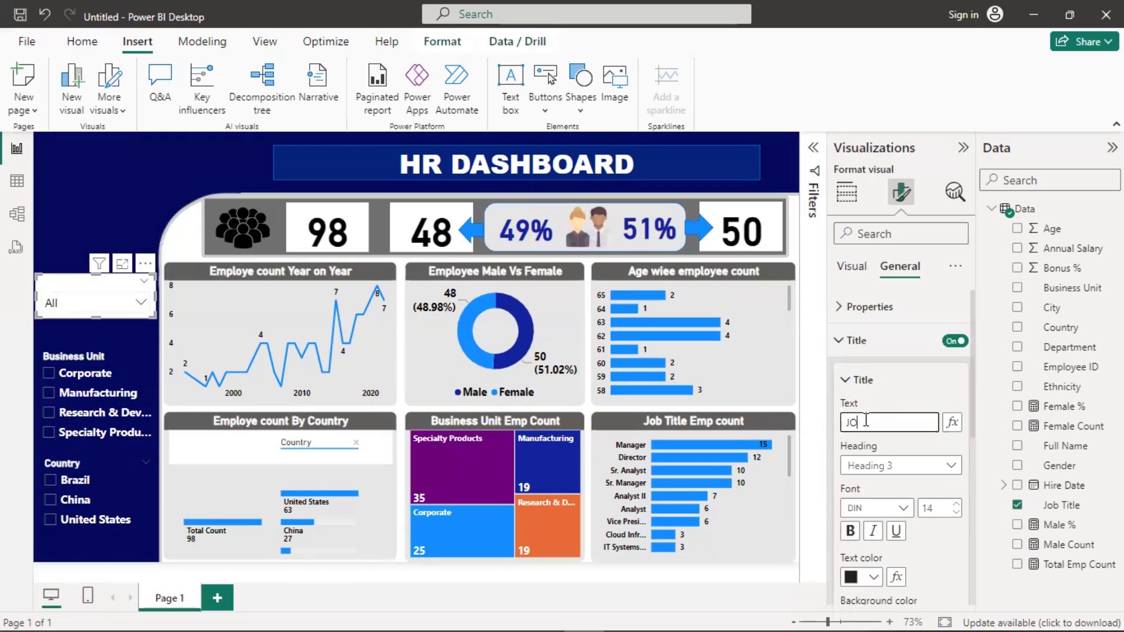
text(B TITLE WISE)
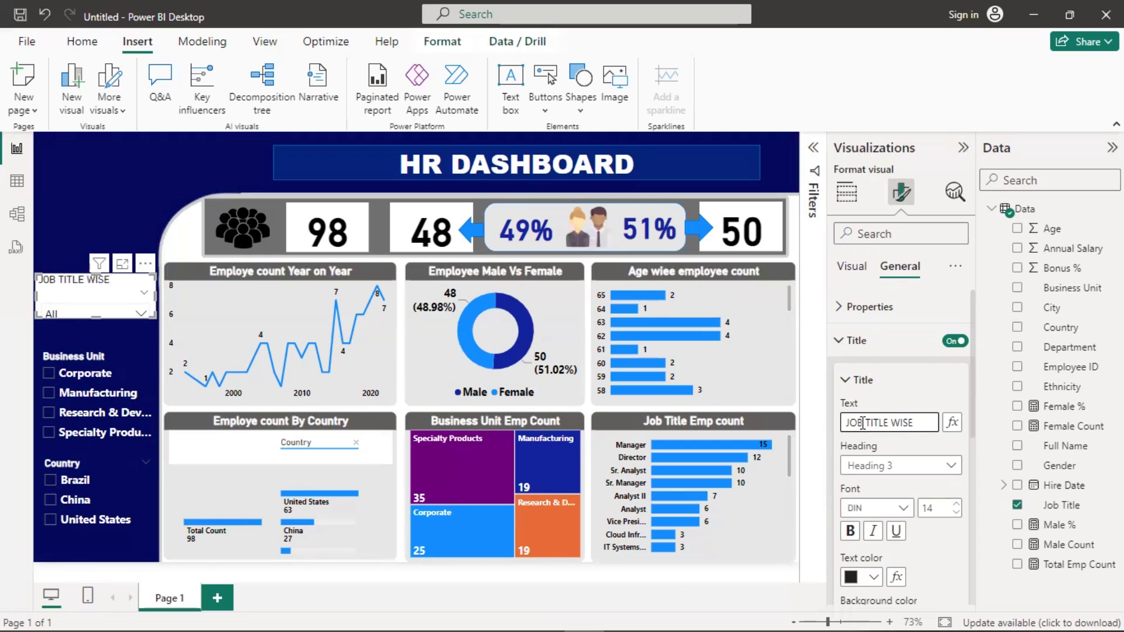
- Center the Job Title slicer's title, make it bold and set its text color to black
scroll(867, 568, down, 1)
scroll(867, 568, down, 1)
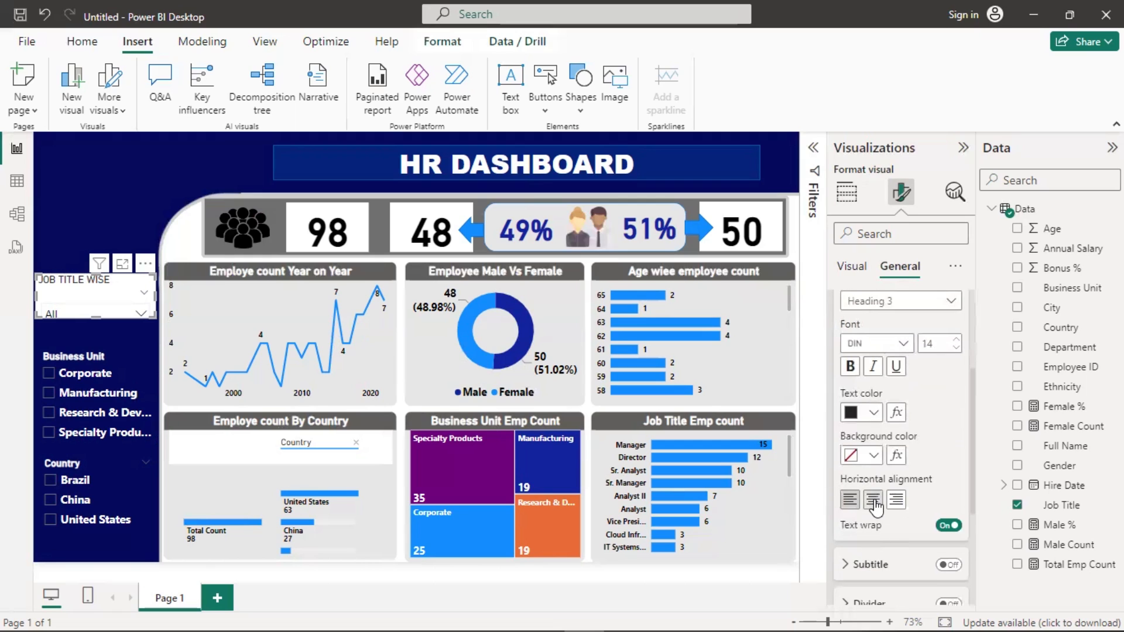
click(873, 500)
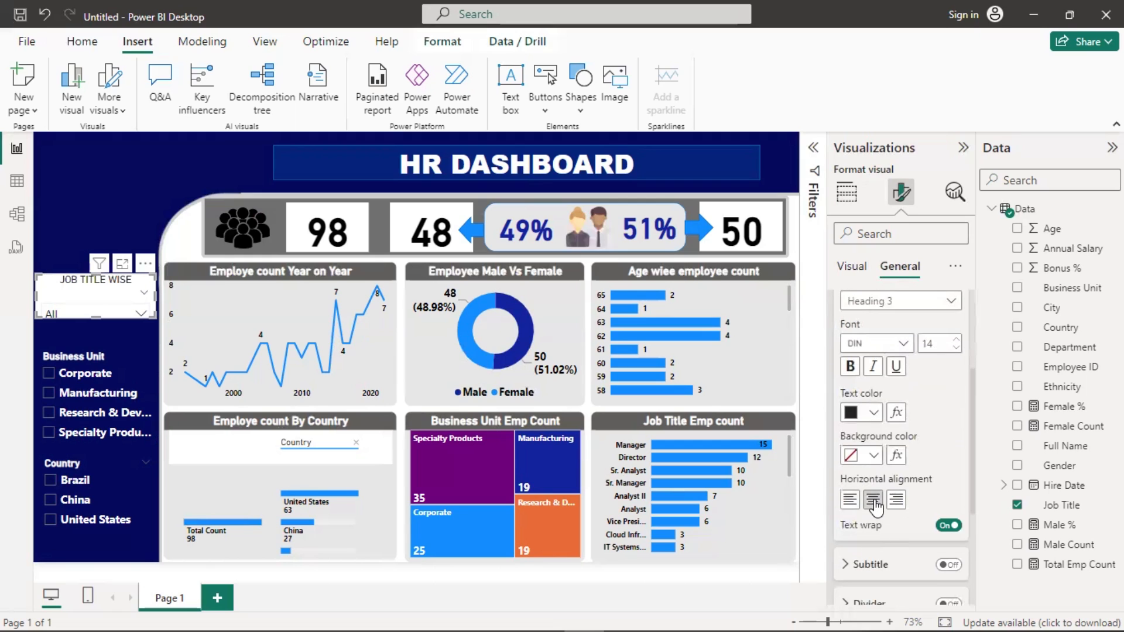
click(850, 370)
click(850, 413)
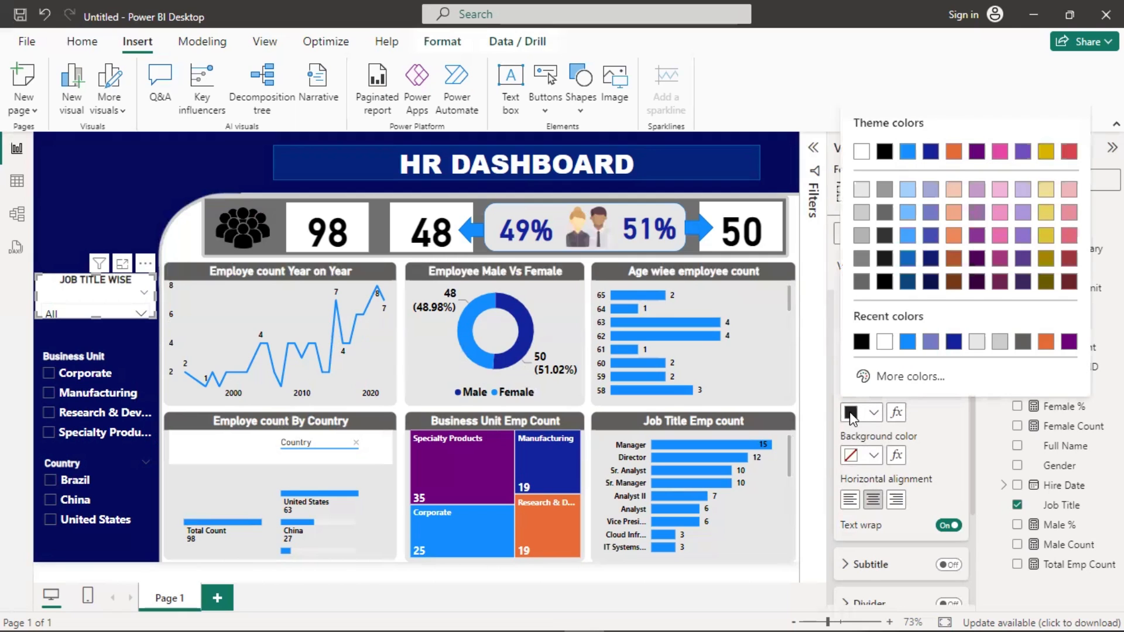
click(858, 341)
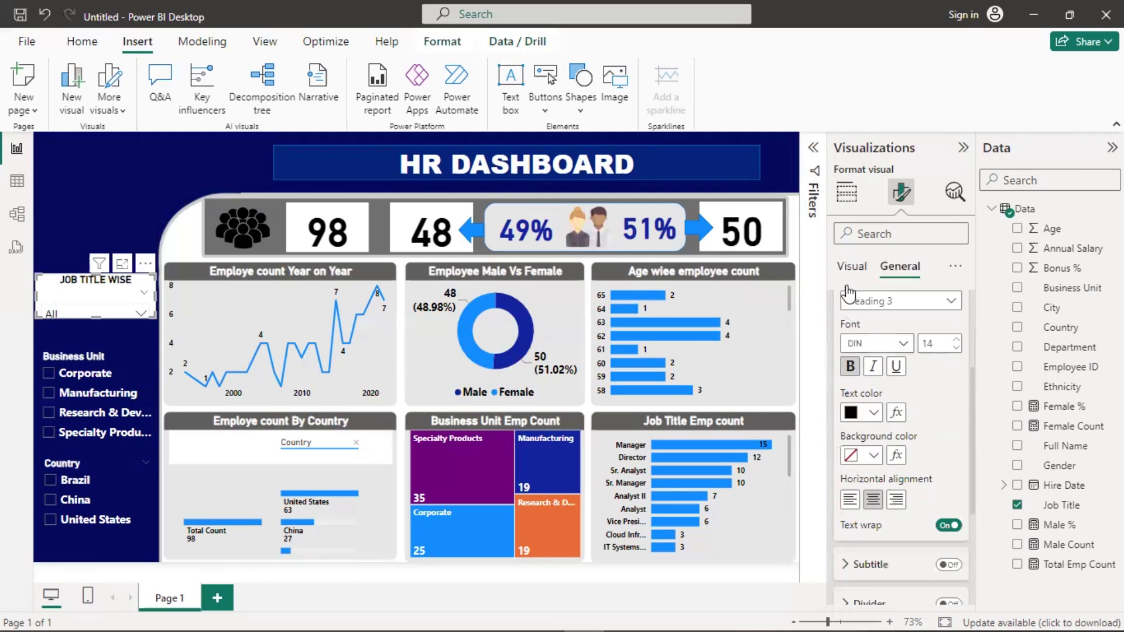
- Lengthen the Job Title slicer slightly and turn off its slicer header, checking the entries in its dropdown list
click(851, 269)
click(846, 343)
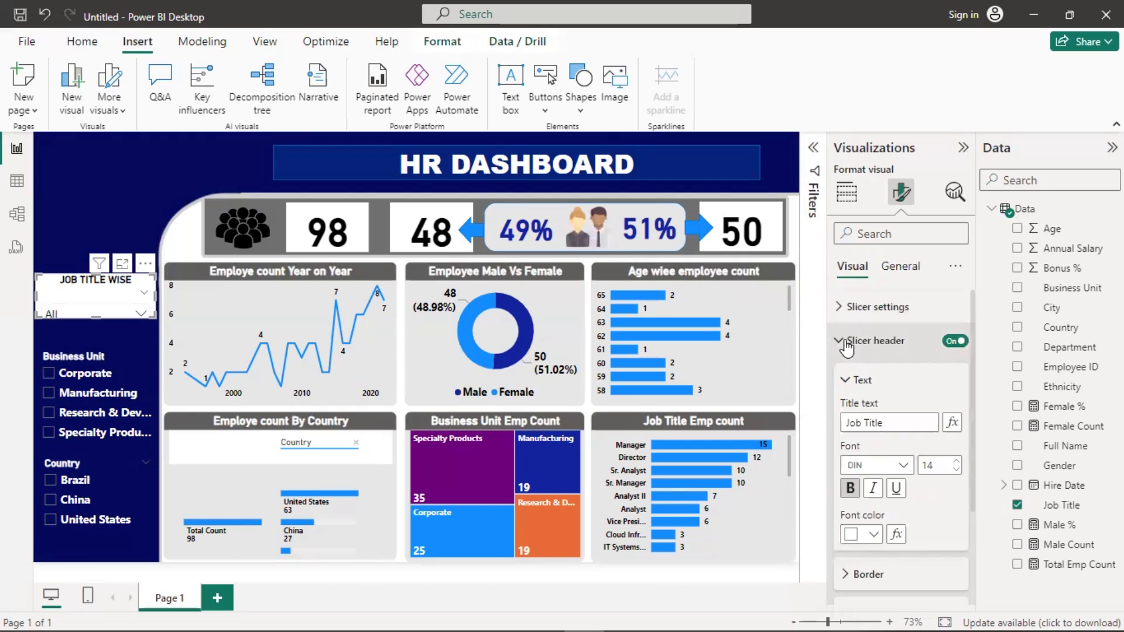
click(850, 490)
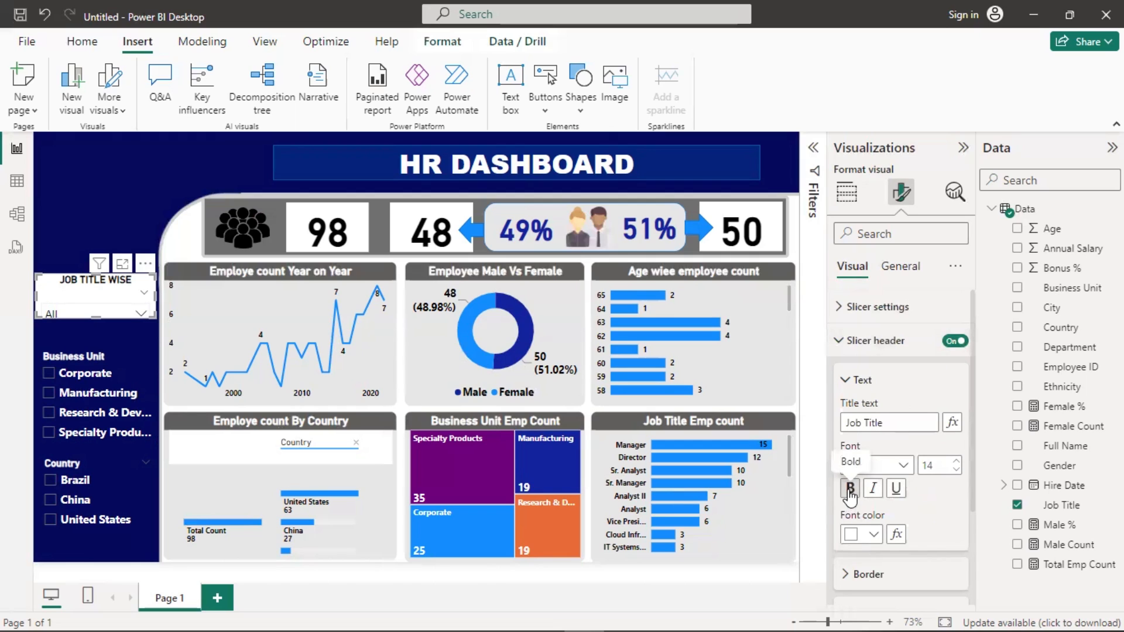
drag(93, 319, 92, 333)
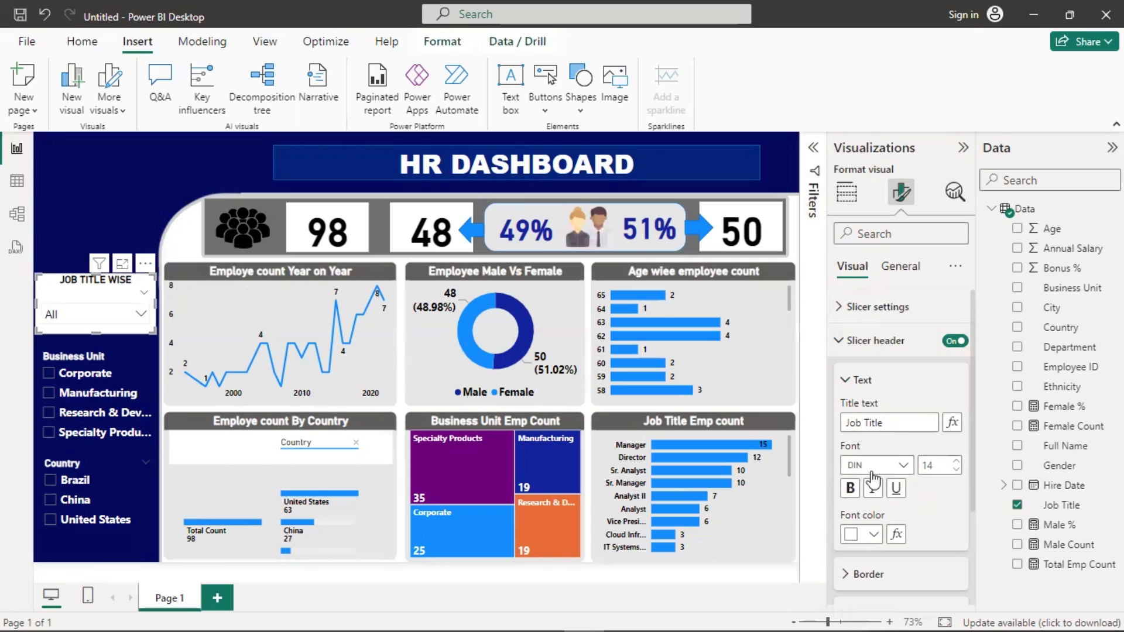
click(955, 341)
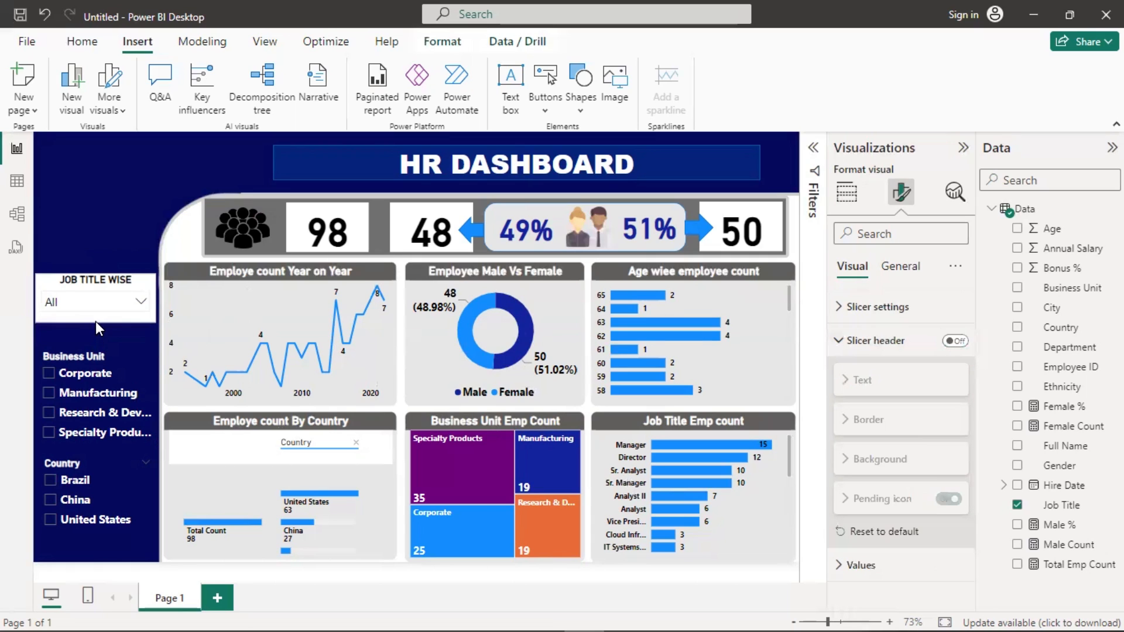
click(132, 299)
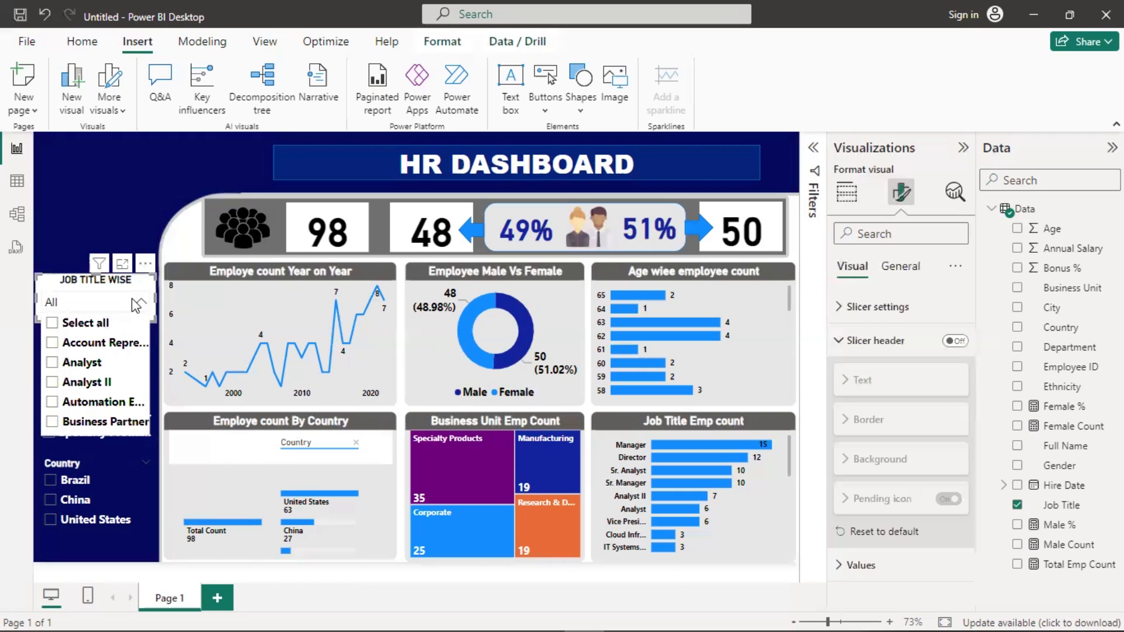
click(132, 299)
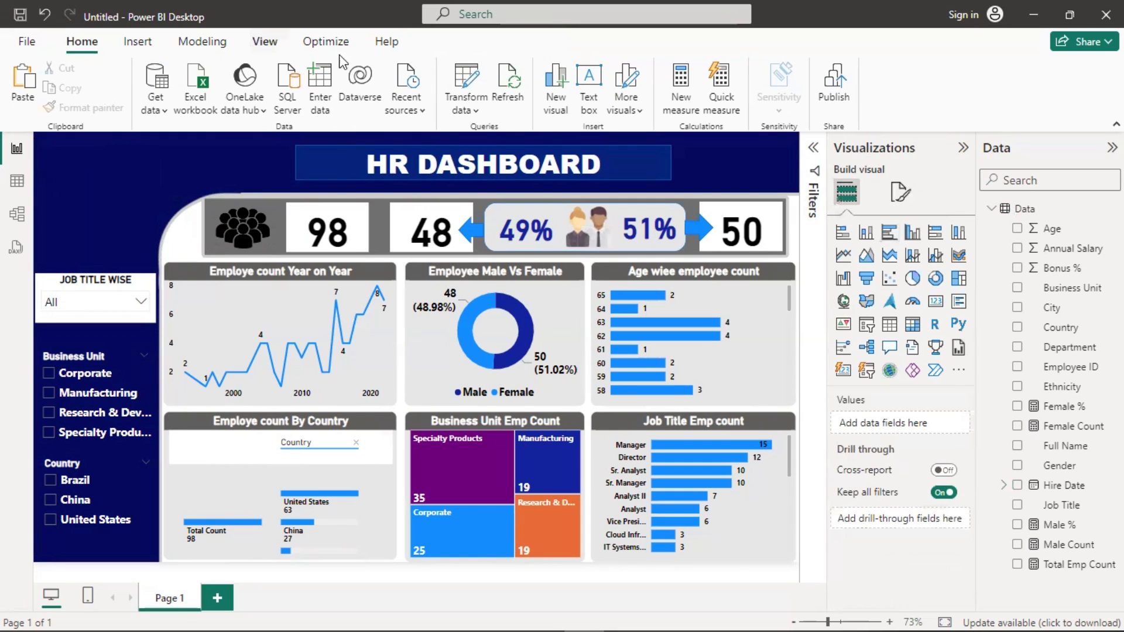
- Open the report's data in the Power Query Editor and maximize the editor window
click(471, 89)
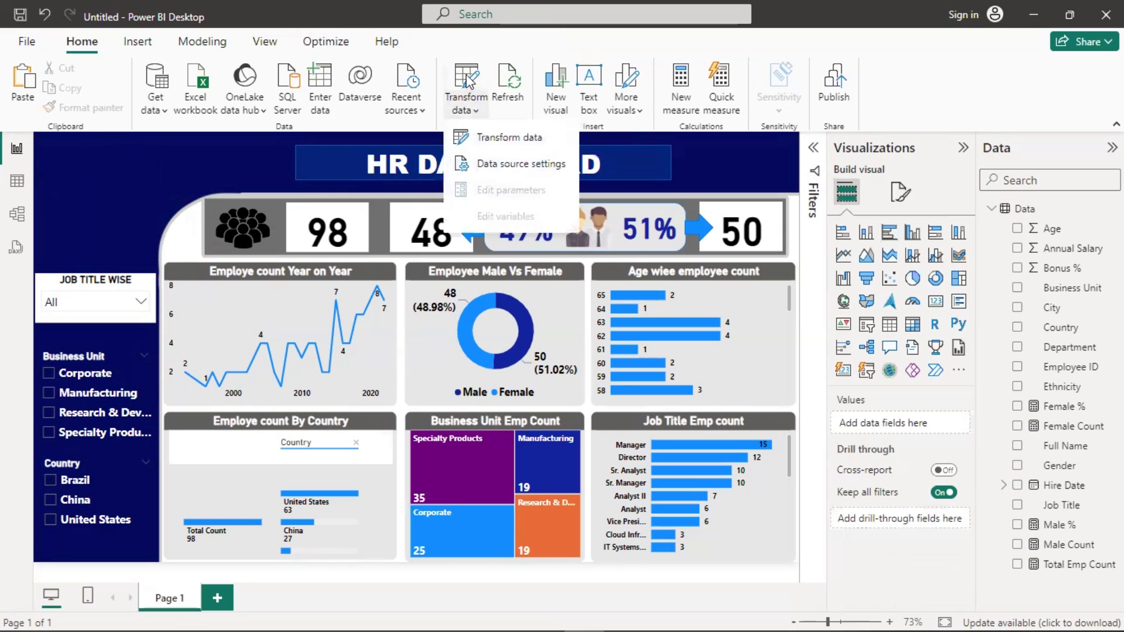
click(468, 82)
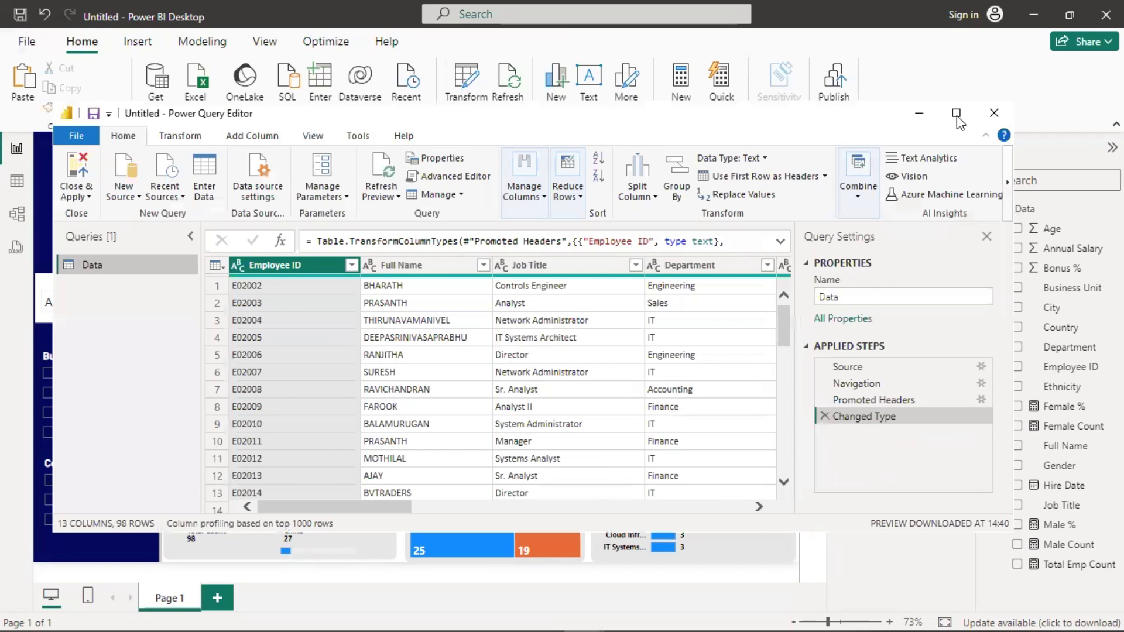
click(955, 112)
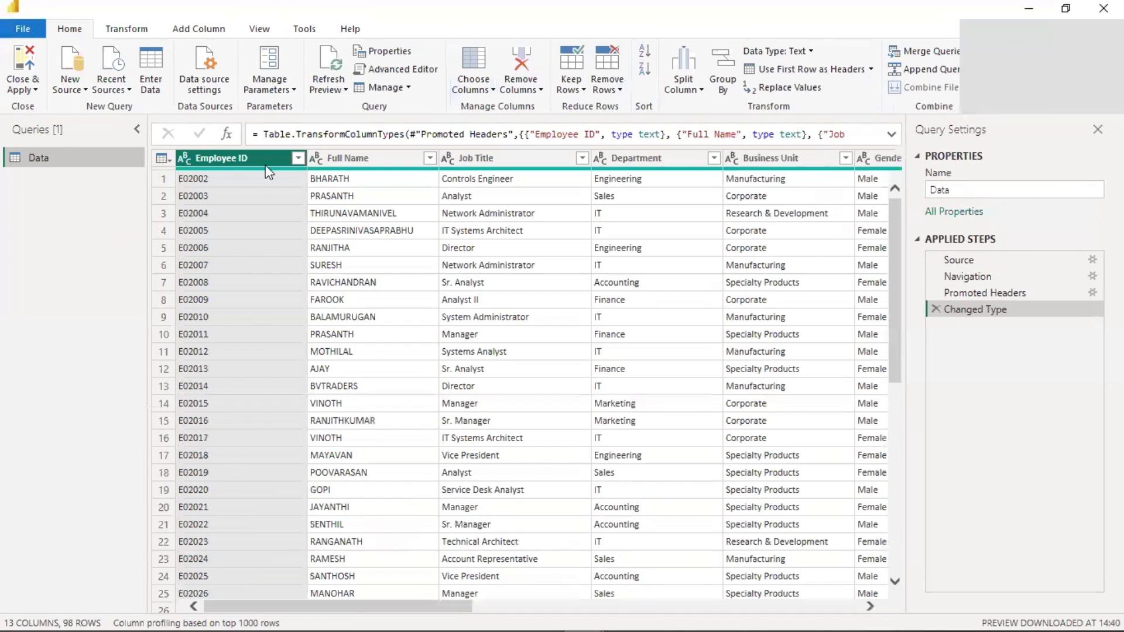
click(125, 30)
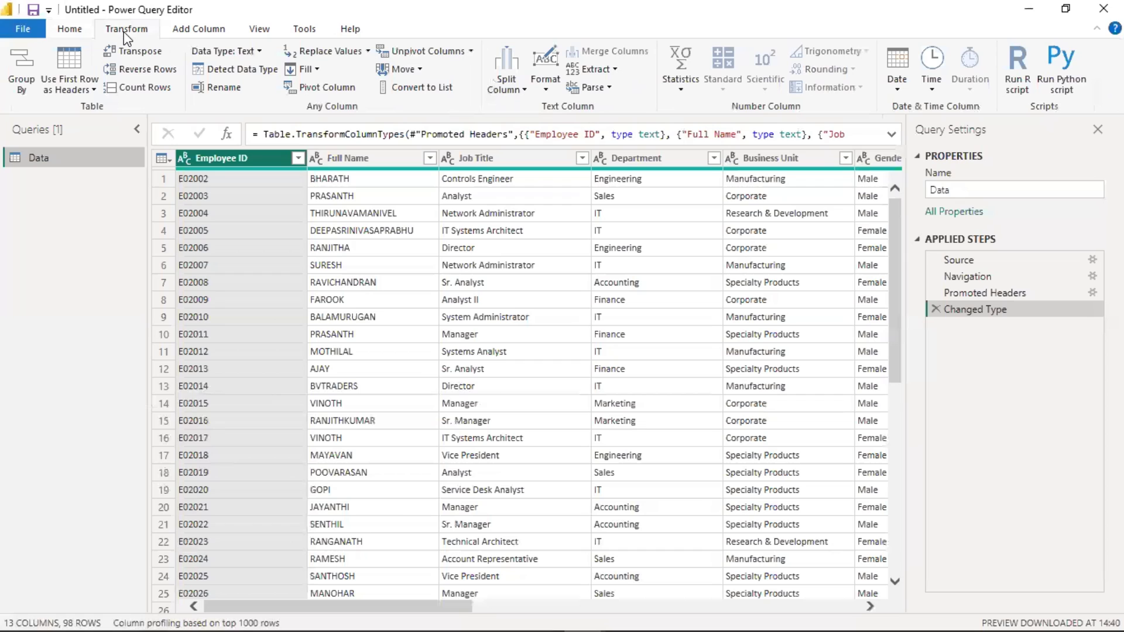
click(177, 32)
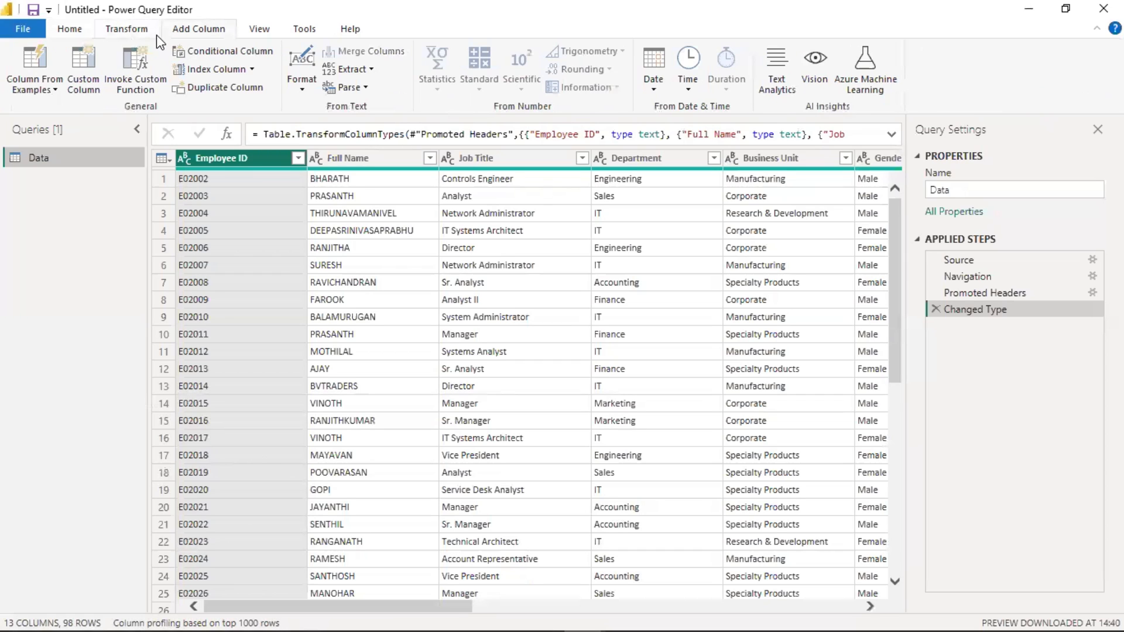
click(264, 27)
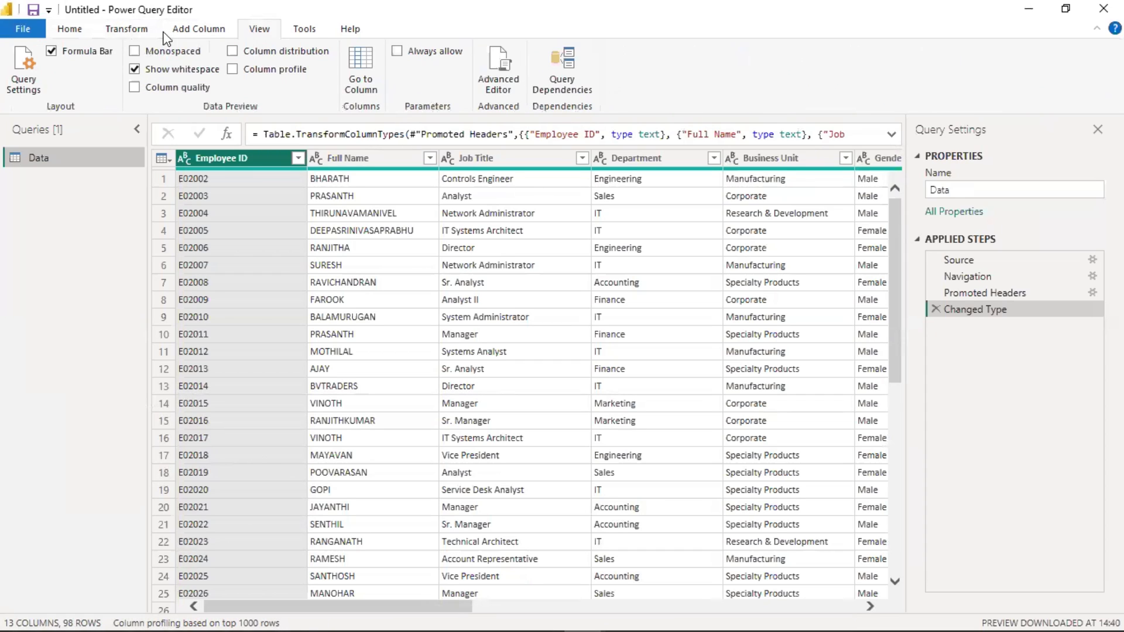
click(77, 28)
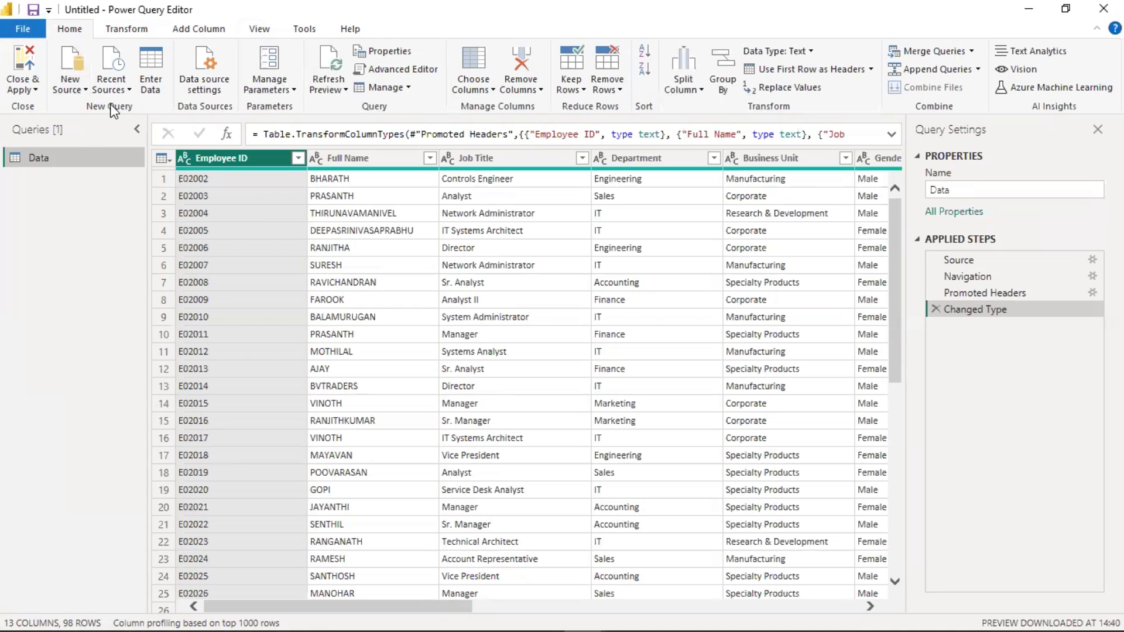
- Add a blank query and start its formula with the DateTime.LocalNow function from the suggestions
click(84, 89)
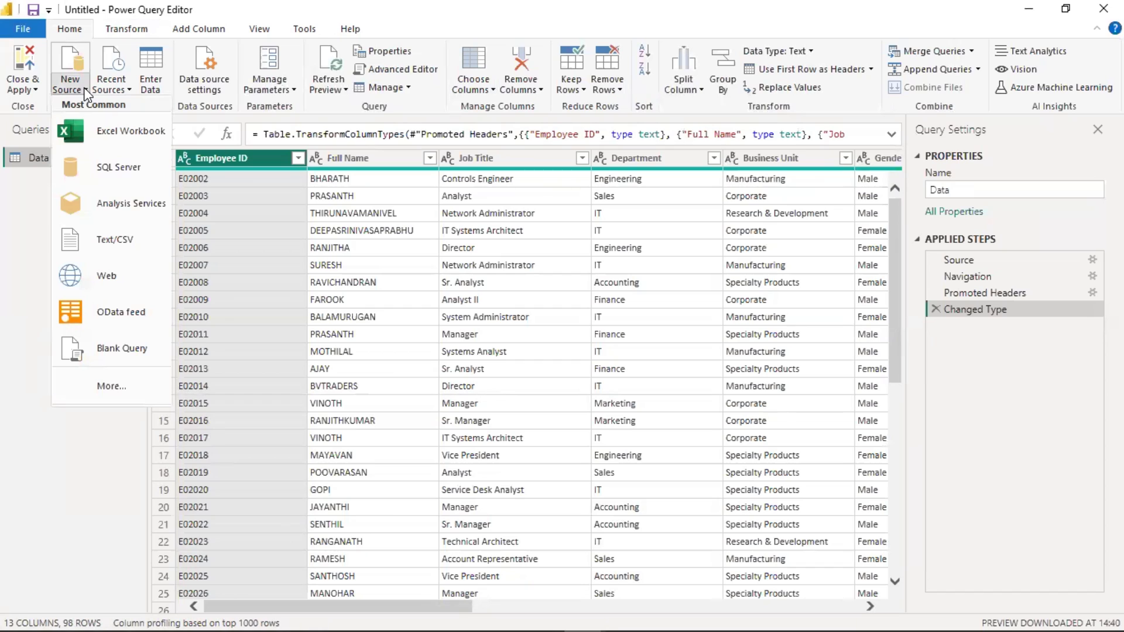
click(115, 345)
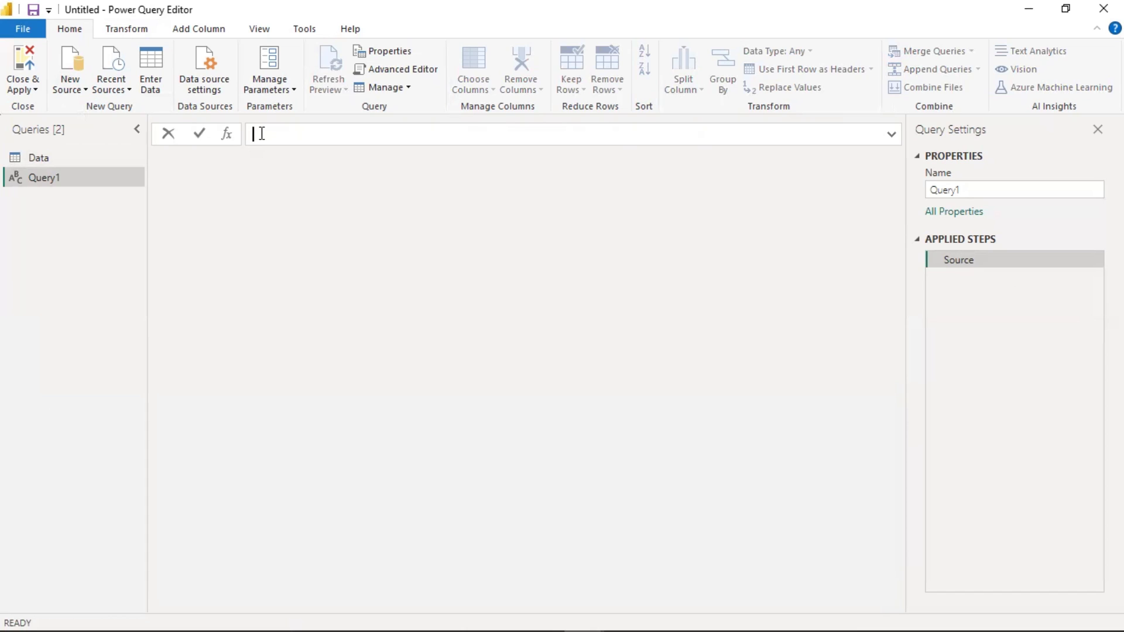
text(=DATE)
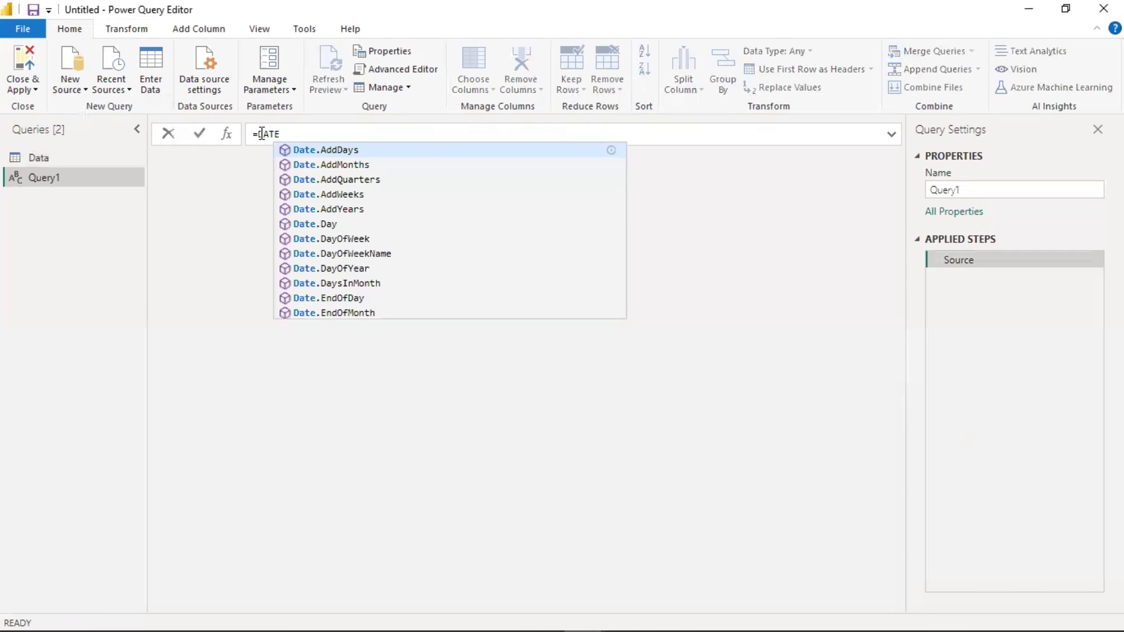
text(.)
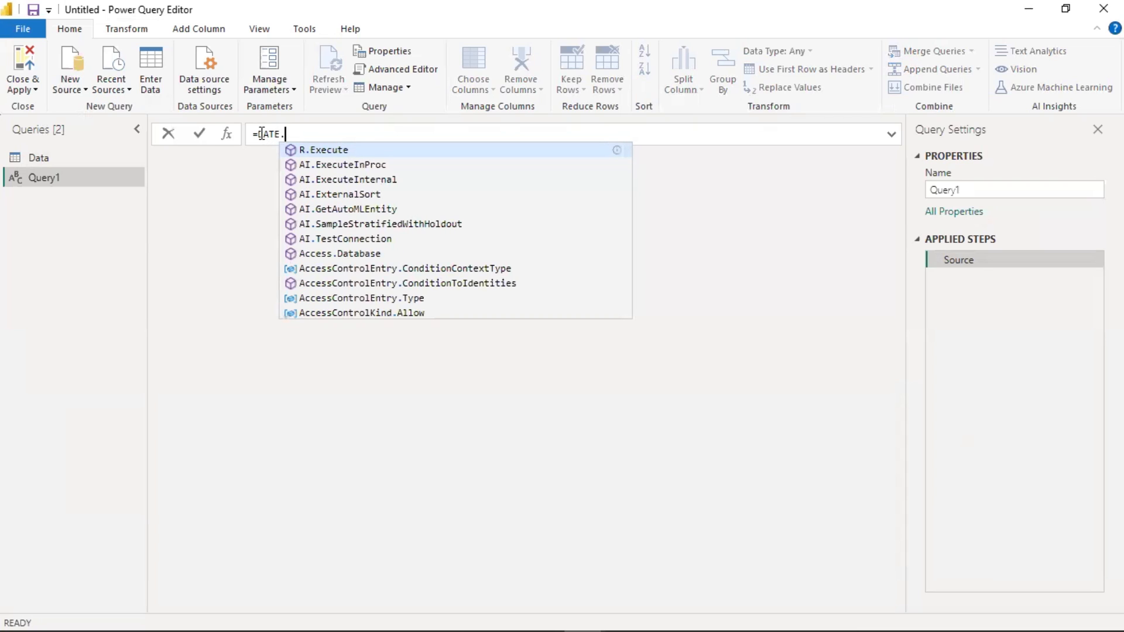
key(BackSpace)
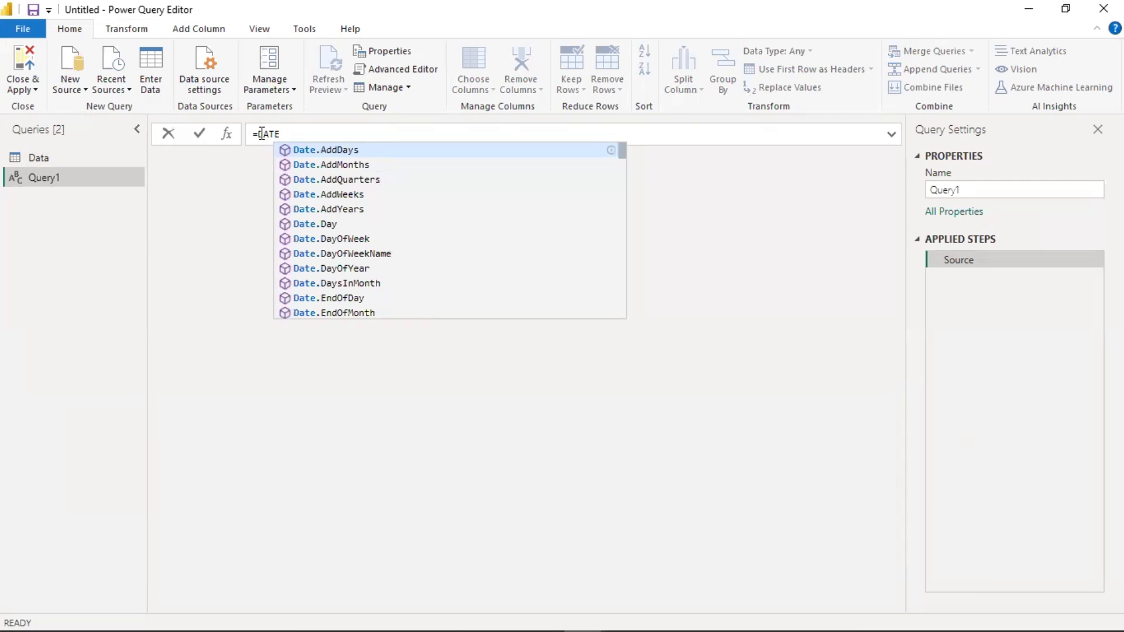
text(T)
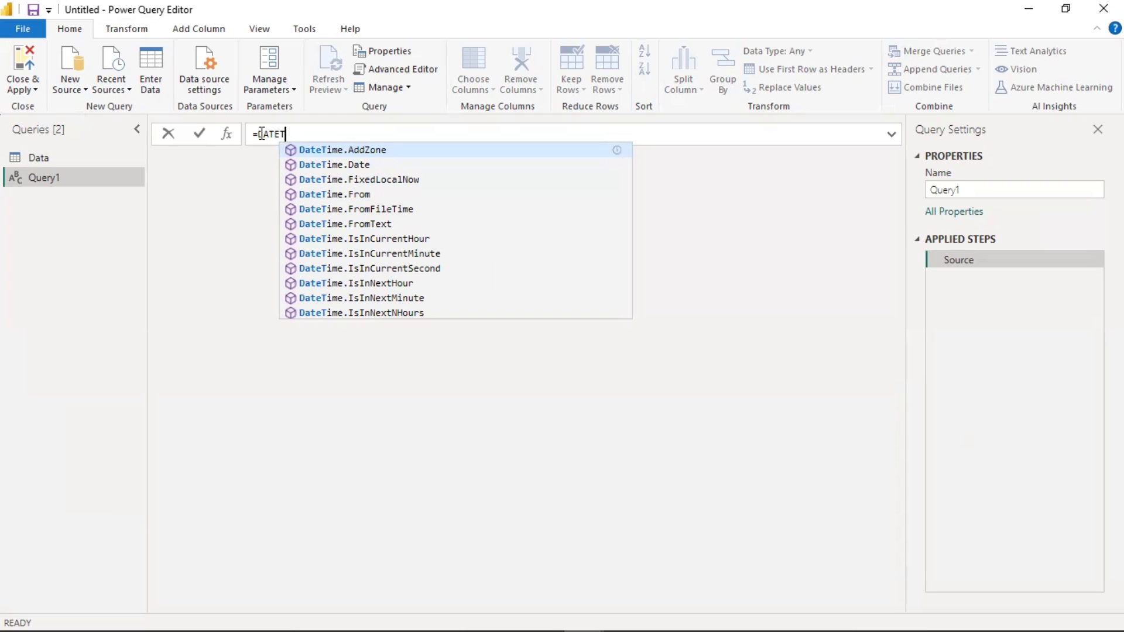
text(T)
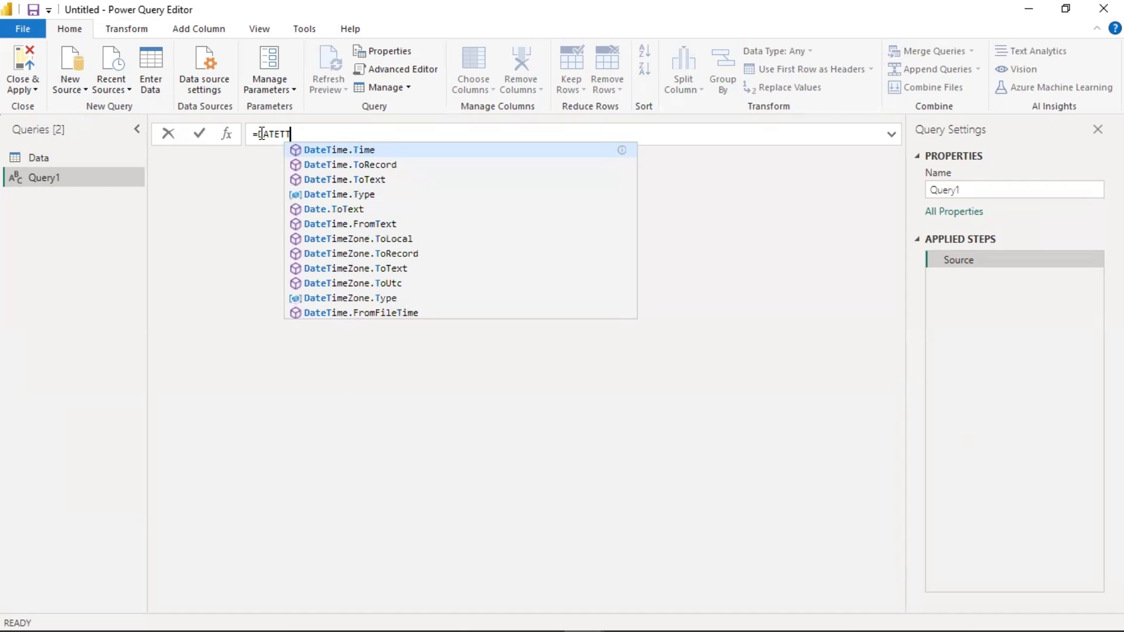
key(BackSpace)
text(IME)
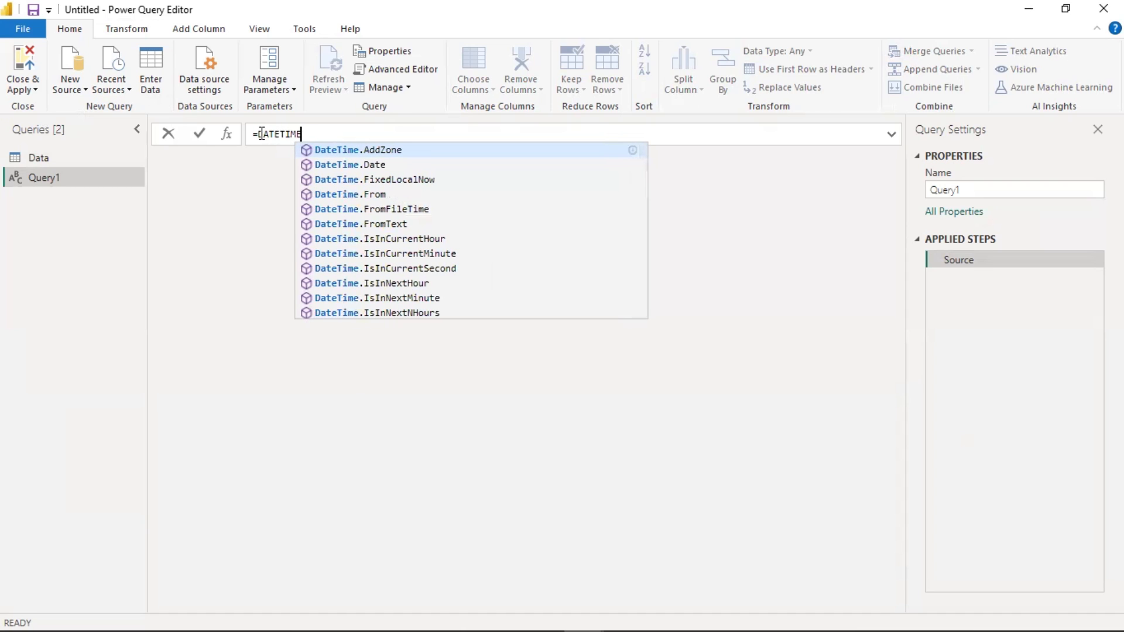
text(.;O)
key(BackSpace)
key(BackSpace)
key(BackSpace)
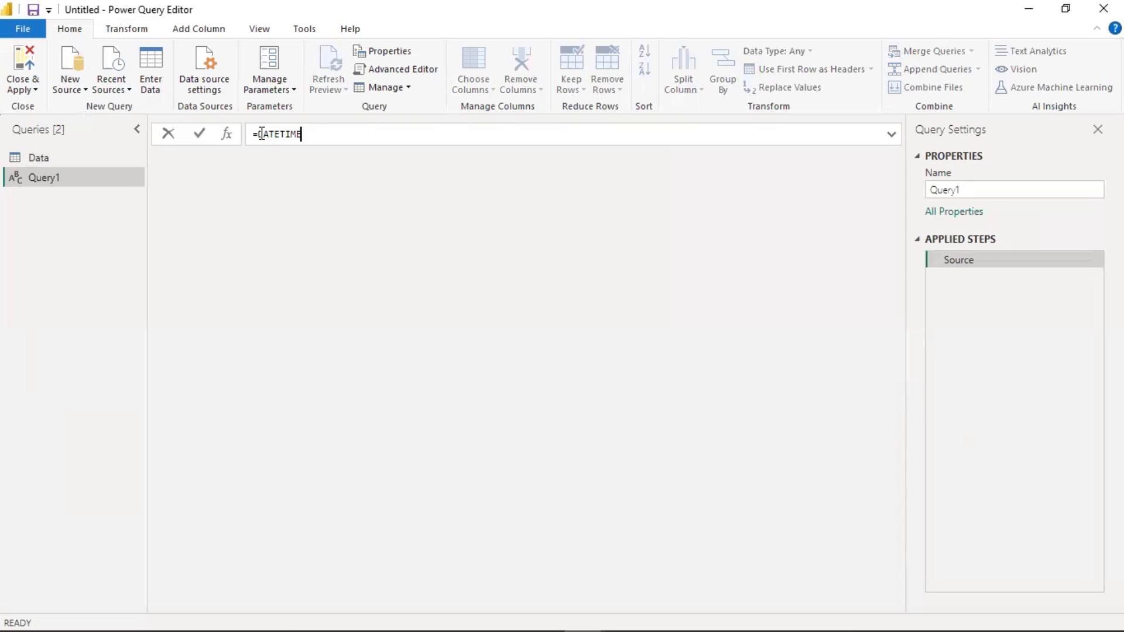
text(.Li)
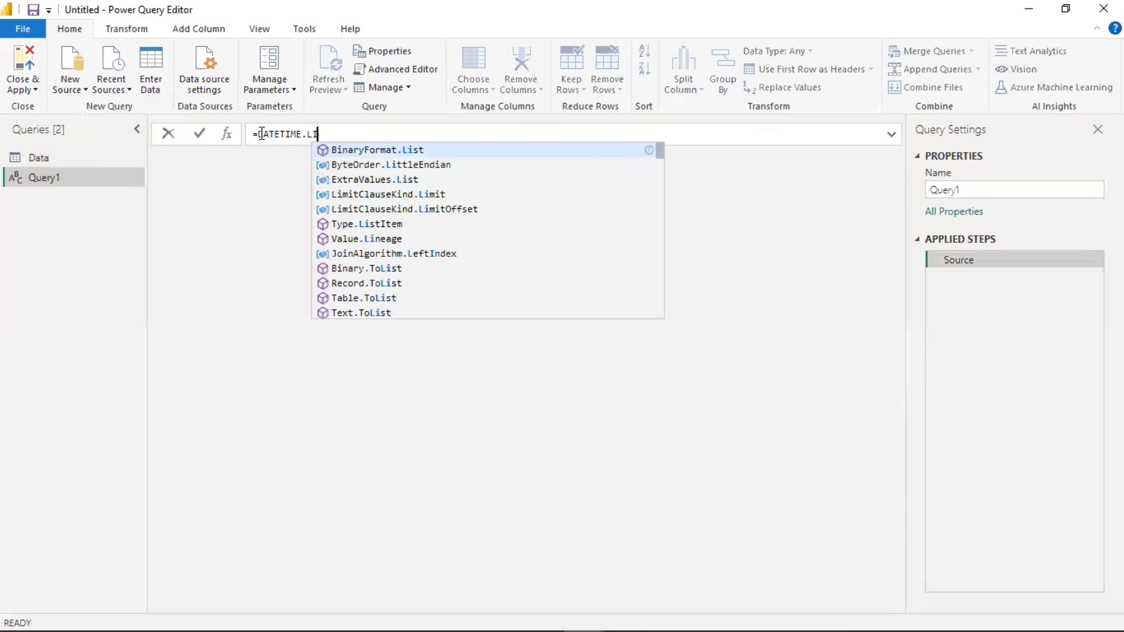
key(BackSpace)
text(OCAL)
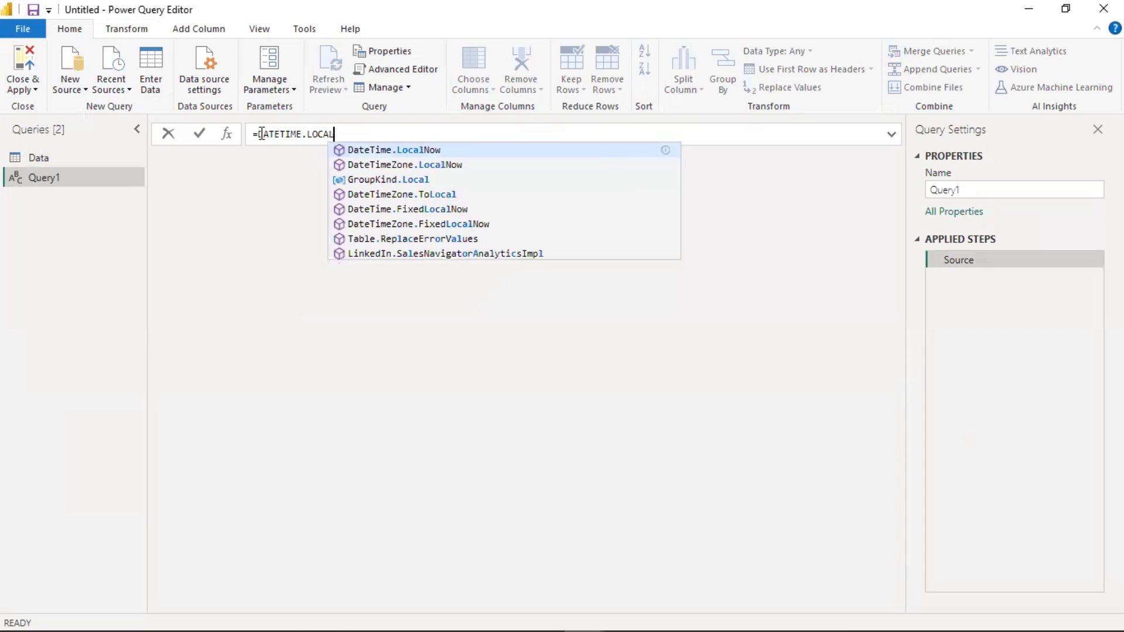
click(402, 151)
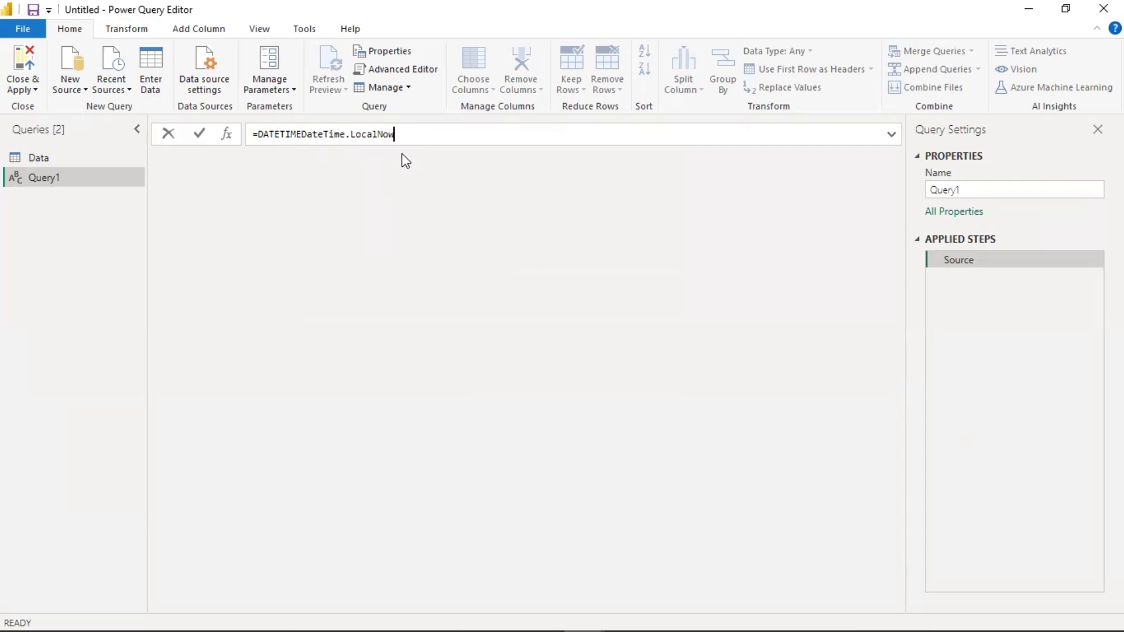
- Remove the duplicate "DATETIME" text from the new query's formula and complete it as =DateTime.LocalNow()
drag(302, 135, 260, 135)
key(BackSpace)
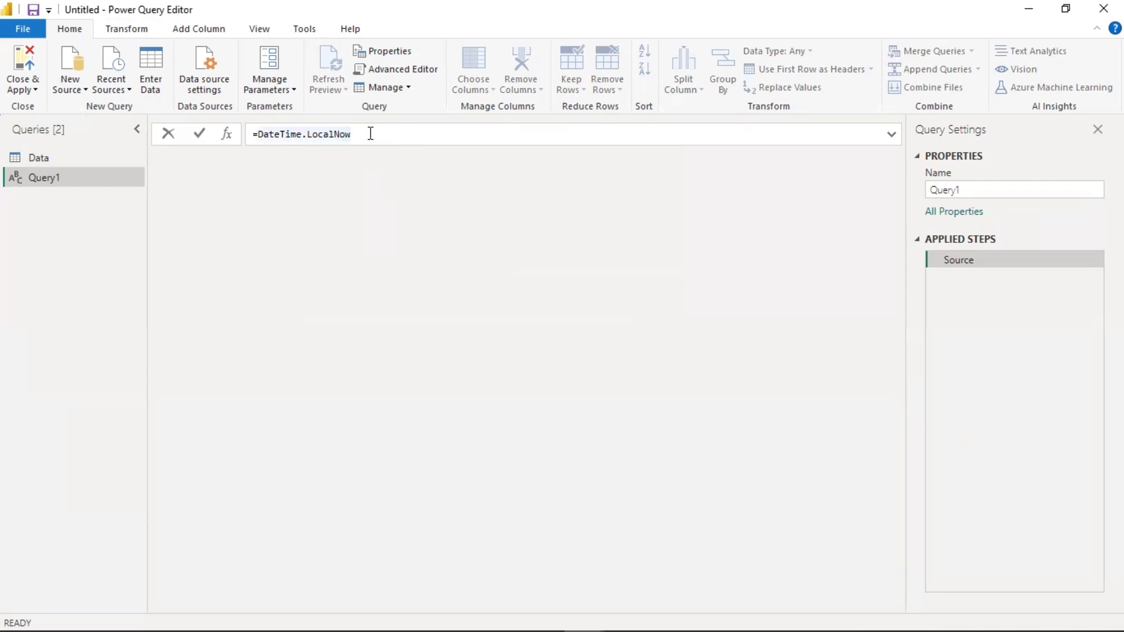
text(())
key(Return)
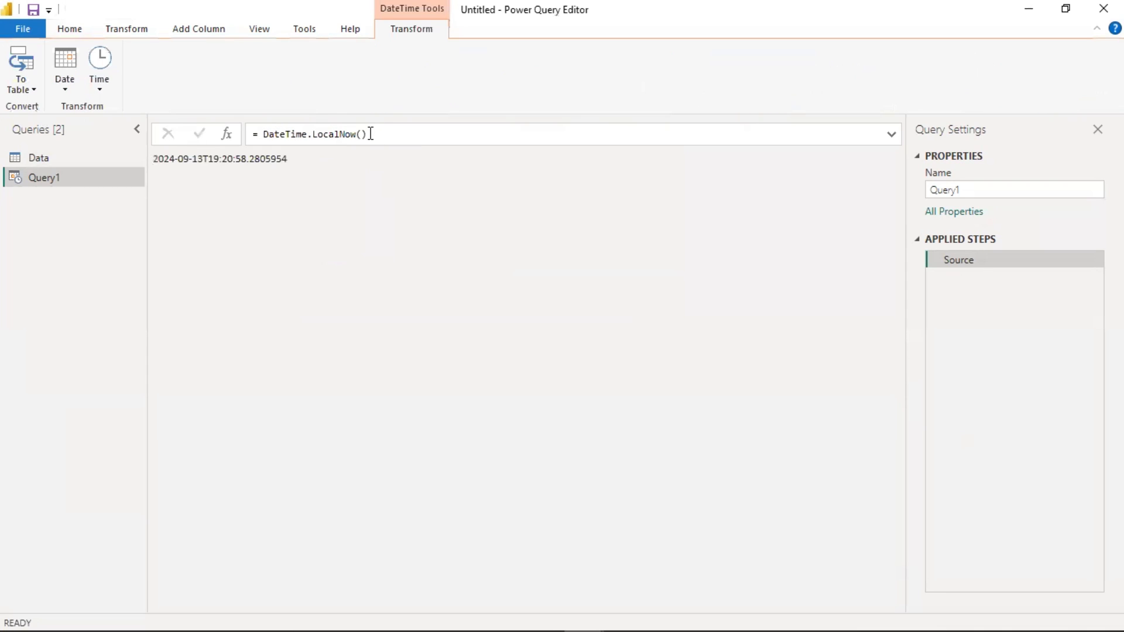
- Turn the date-time query into a table with its column named LAST REFRESH, and apply the changes to the report
click(17, 68)
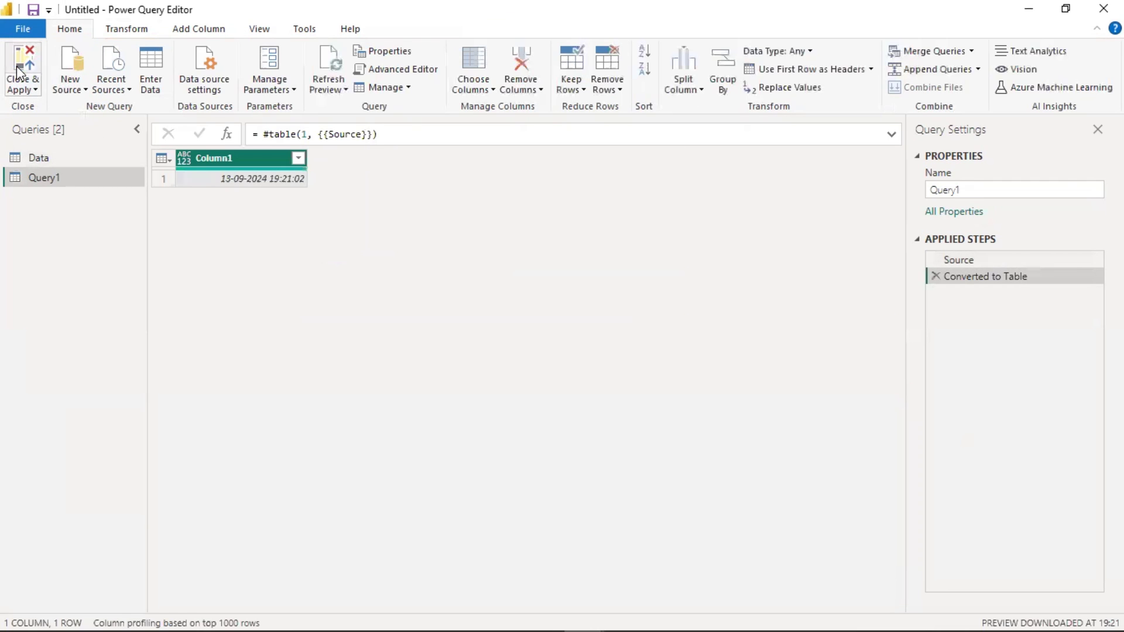
right_click(288, 157)
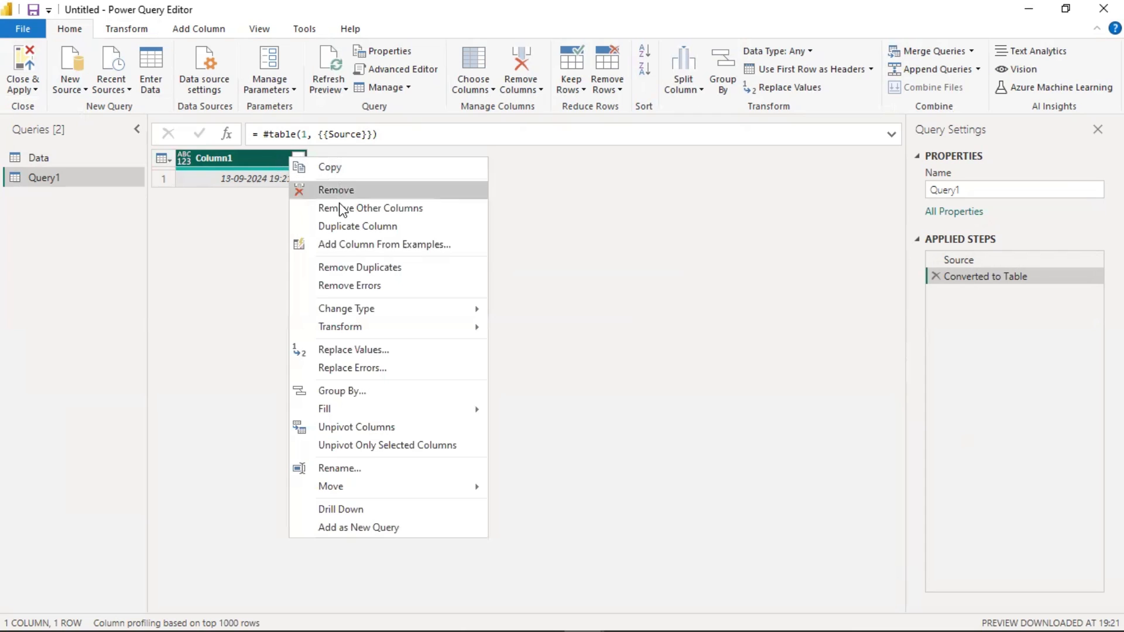
click(354, 474)
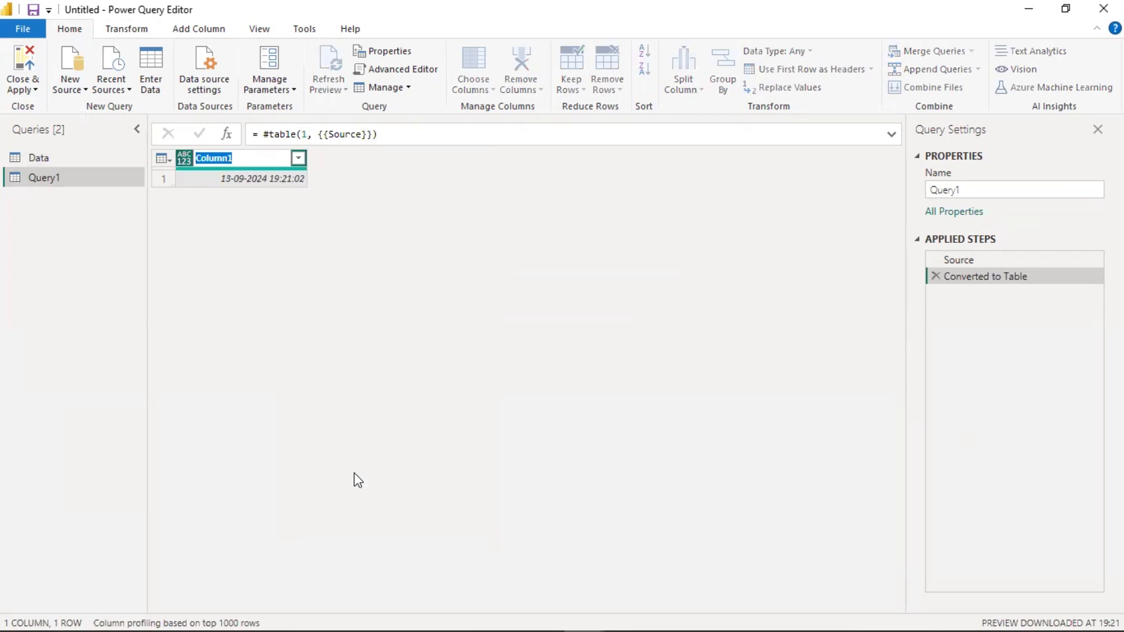
key(BackSpace)
text(IAST)
key(BackSpace)
key(BackSpace)
key(BackSpace)
text(LAST)
key(BackSpace)
key(BackSpace)
key(BackSpace)
key(BackSpace)
key(BackSpace)
text(LAST REFRESH)
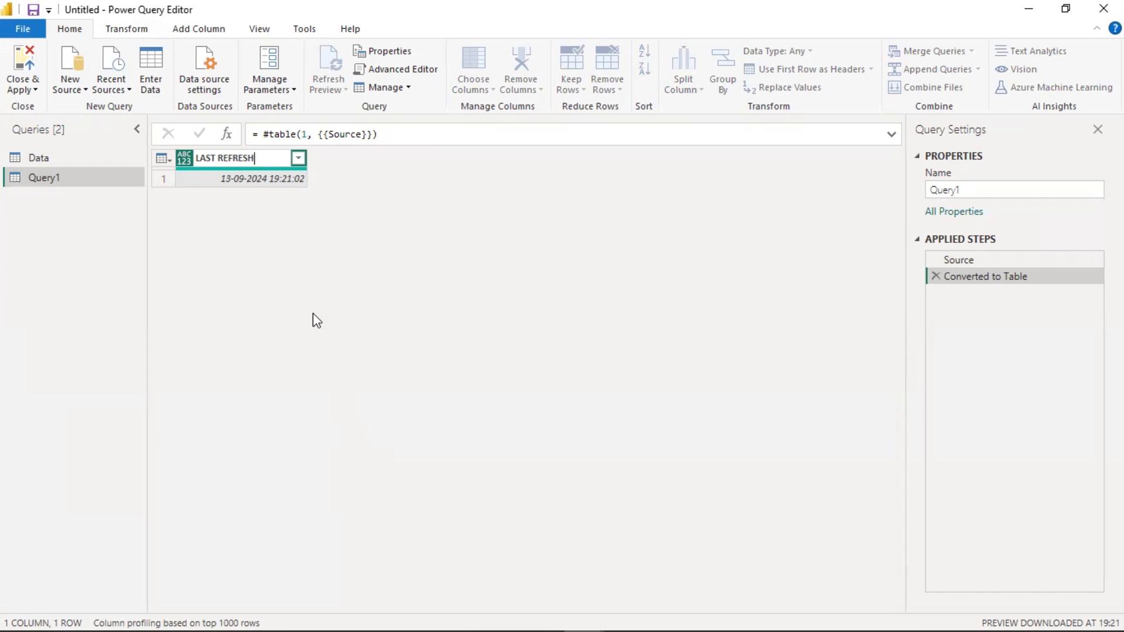
click(308, 268)
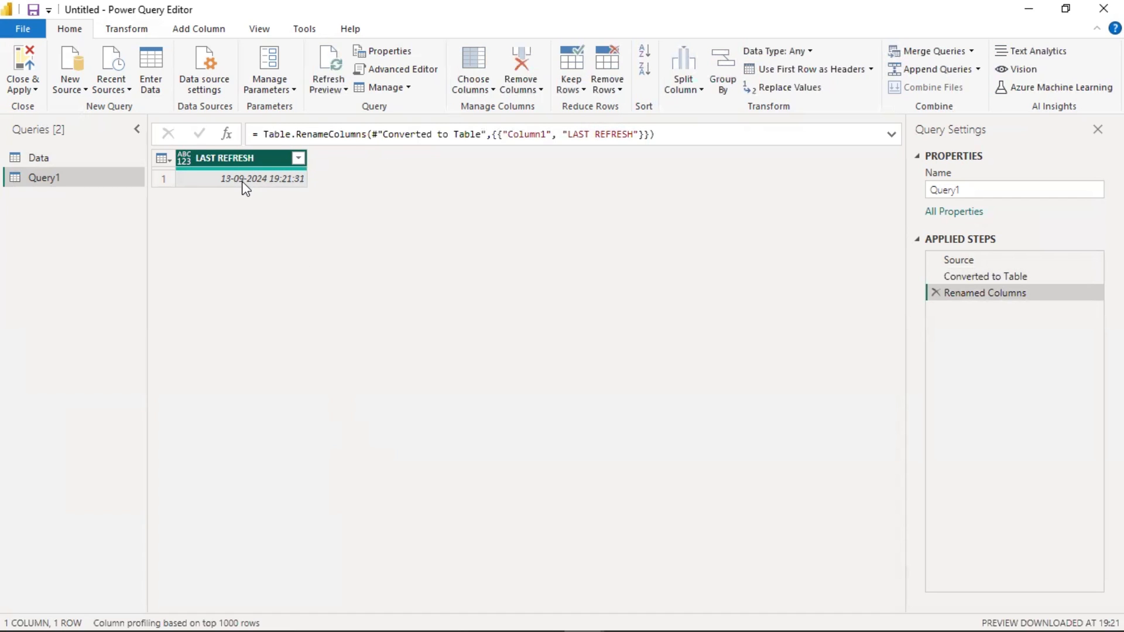
click(30, 90)
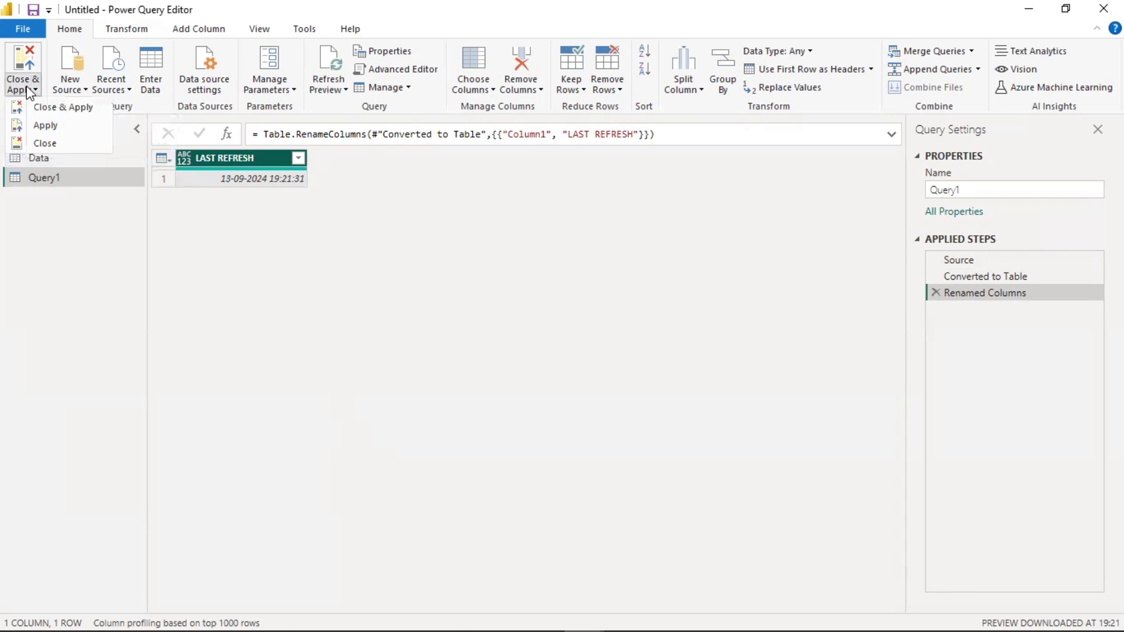
click(35, 113)
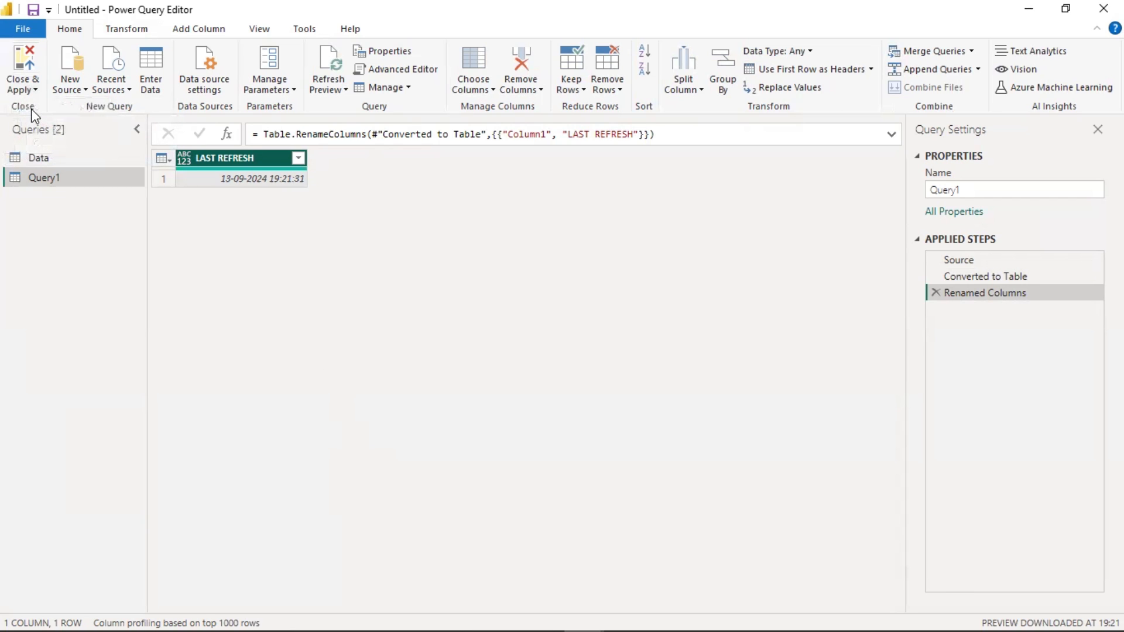
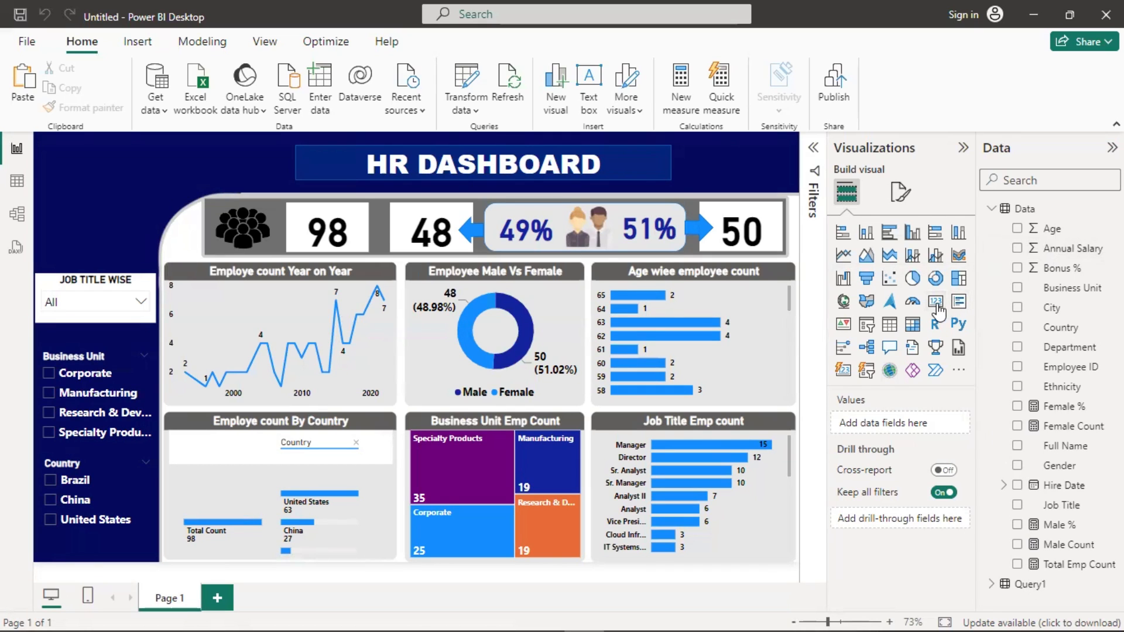
- Add an empty card visual and place it beside the HR DASHBOARD title, at about the title's height
click(936, 305)
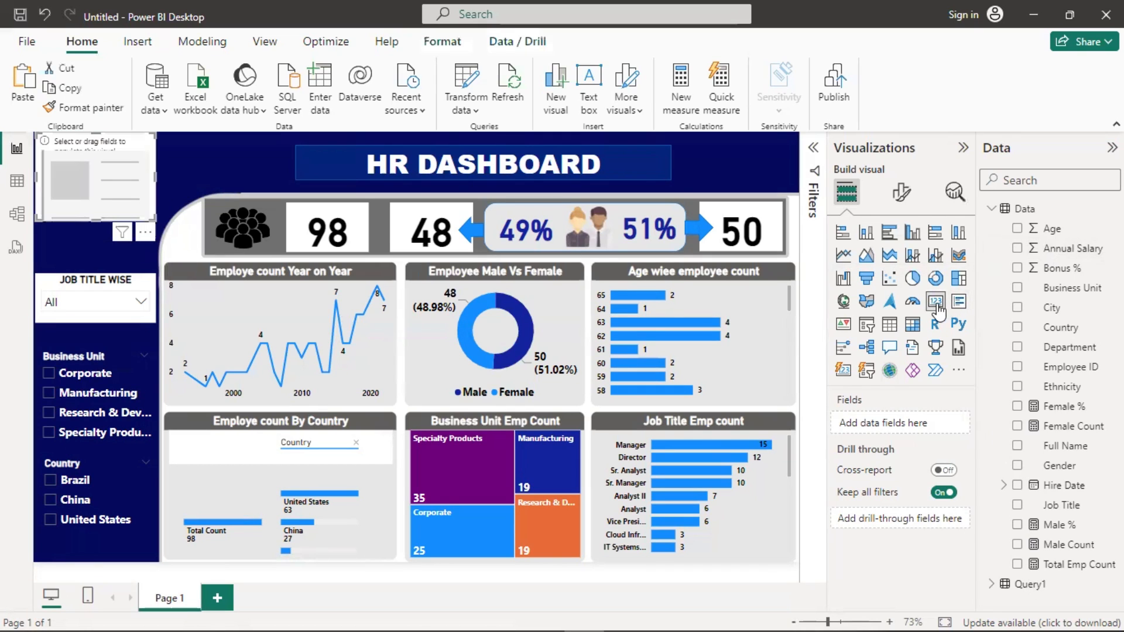
click(94, 219)
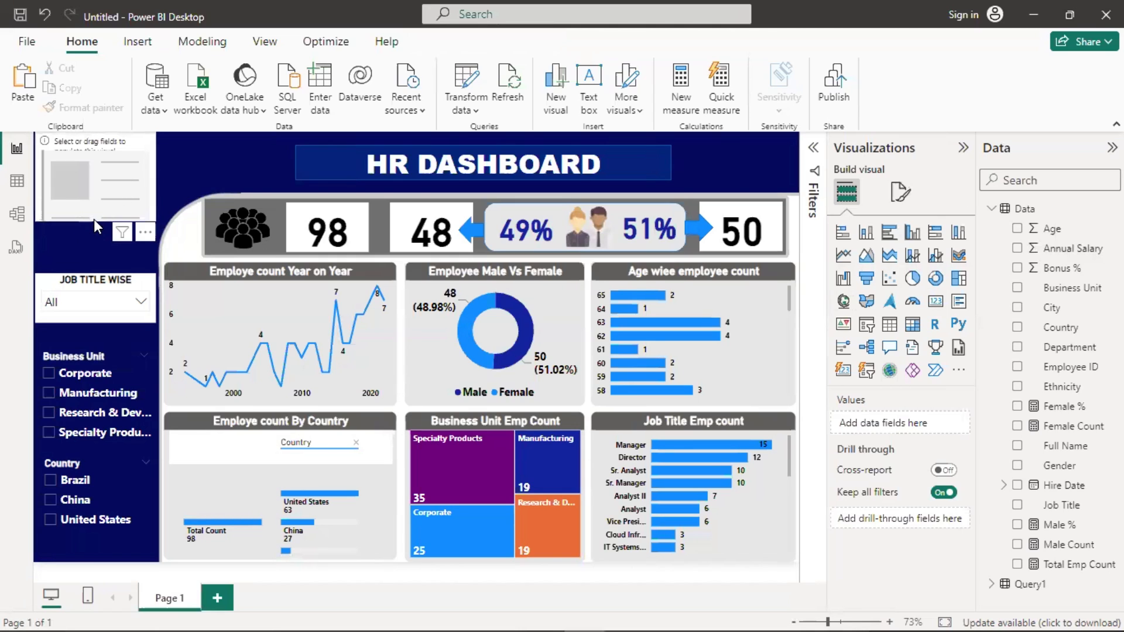
click(95, 186)
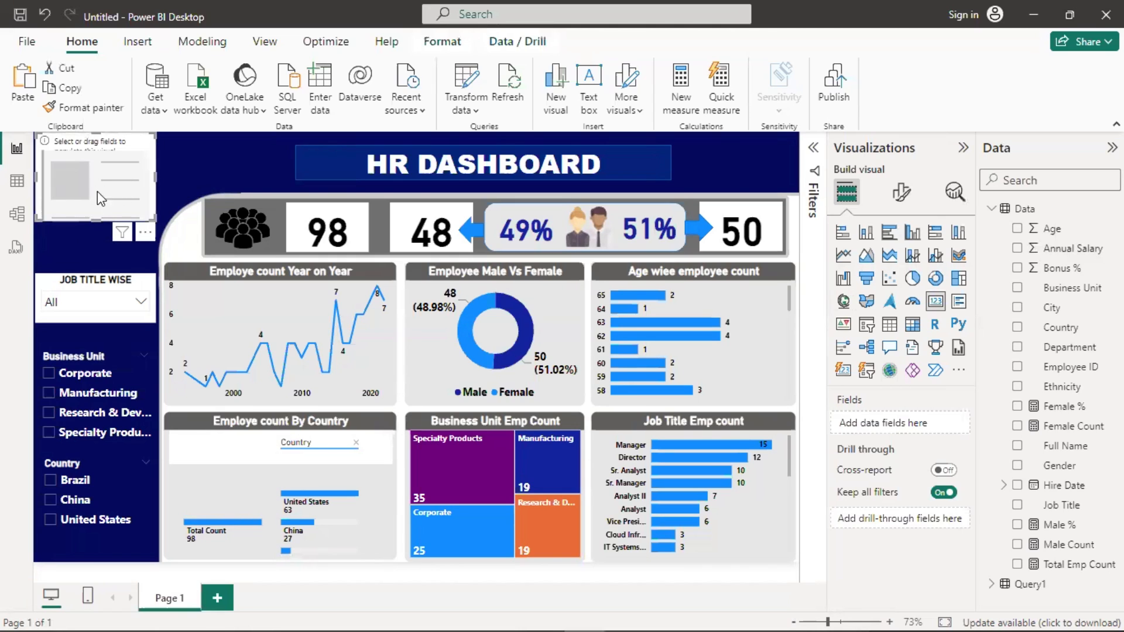
drag(105, 155, 764, 170)
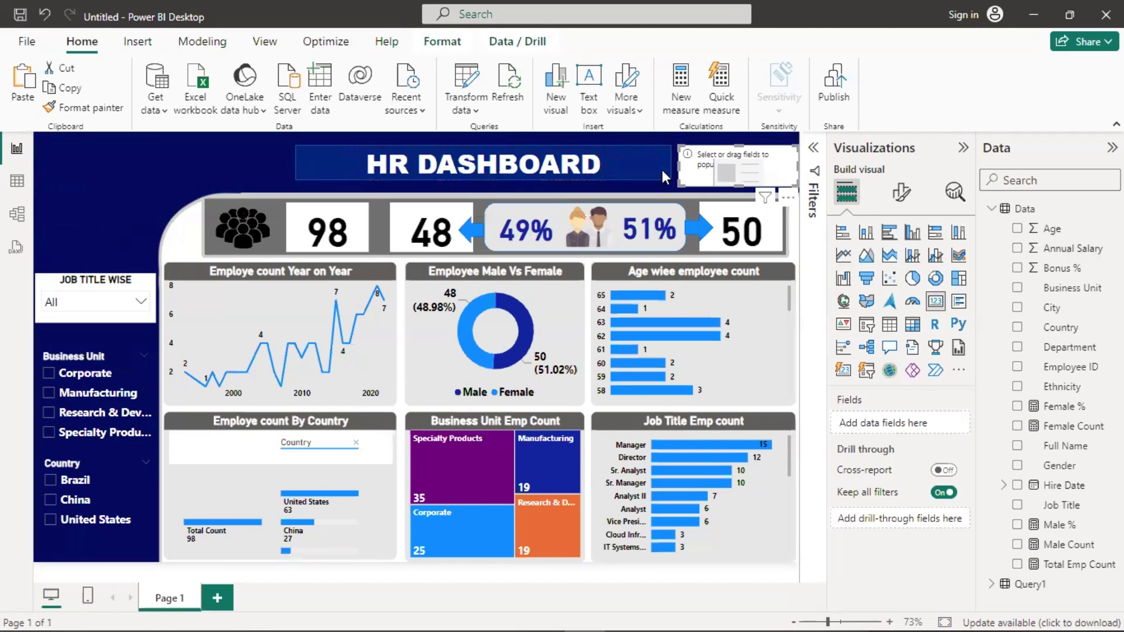
- Narrow the HR DASHBOARD title box evenly on both sides and widen the empty card toward it
click(613, 163)
drag(653, 165, 610, 162)
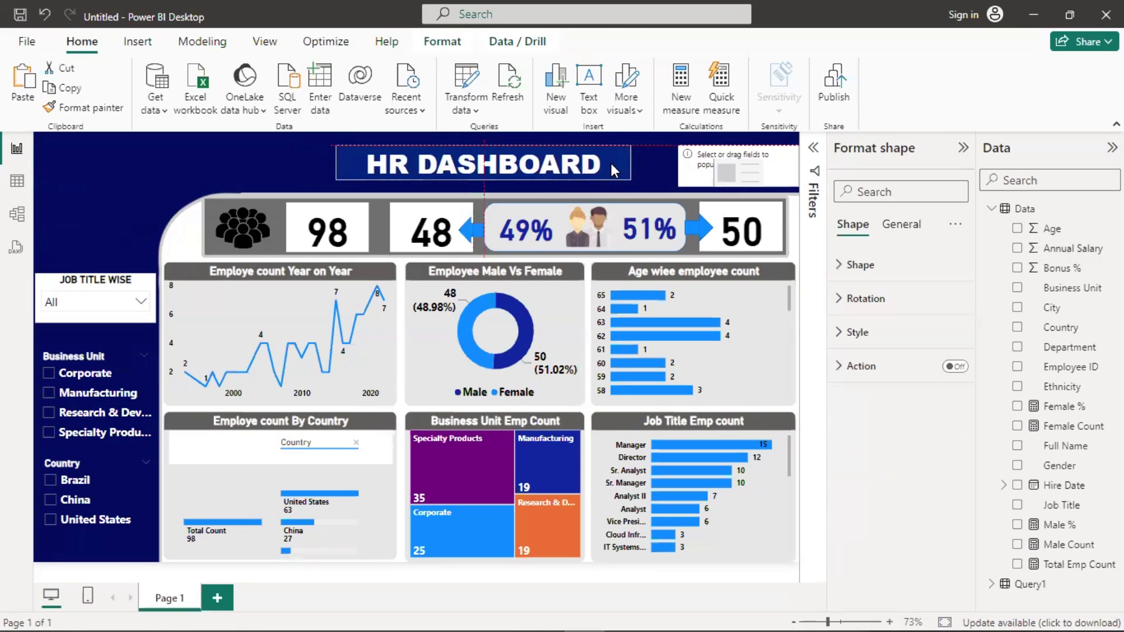
click(757, 158)
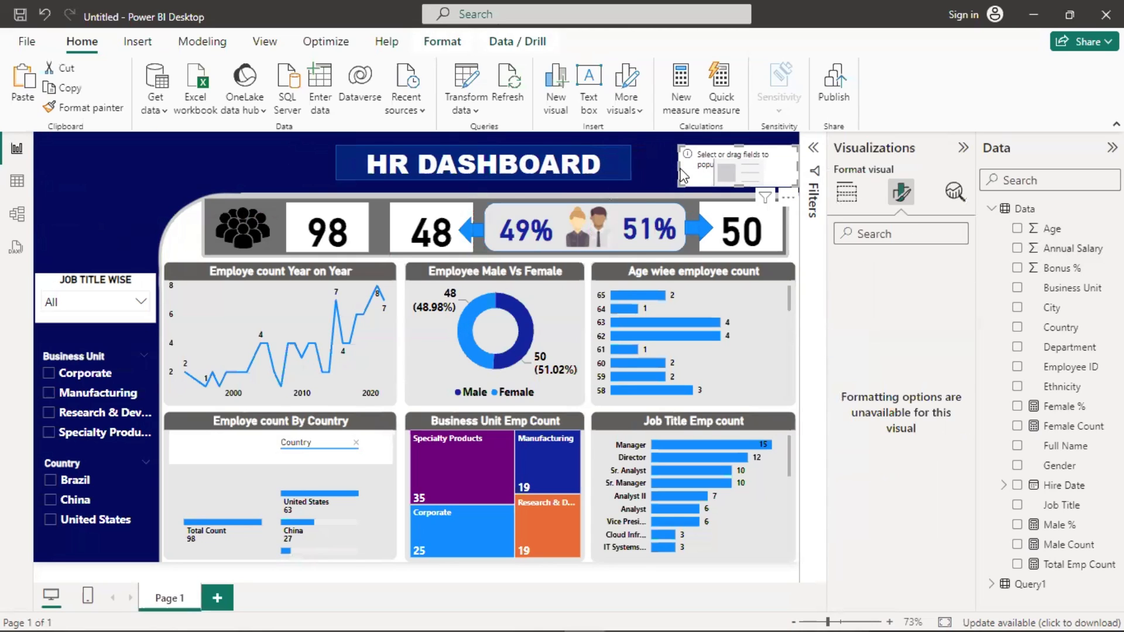
drag(682, 176, 649, 160)
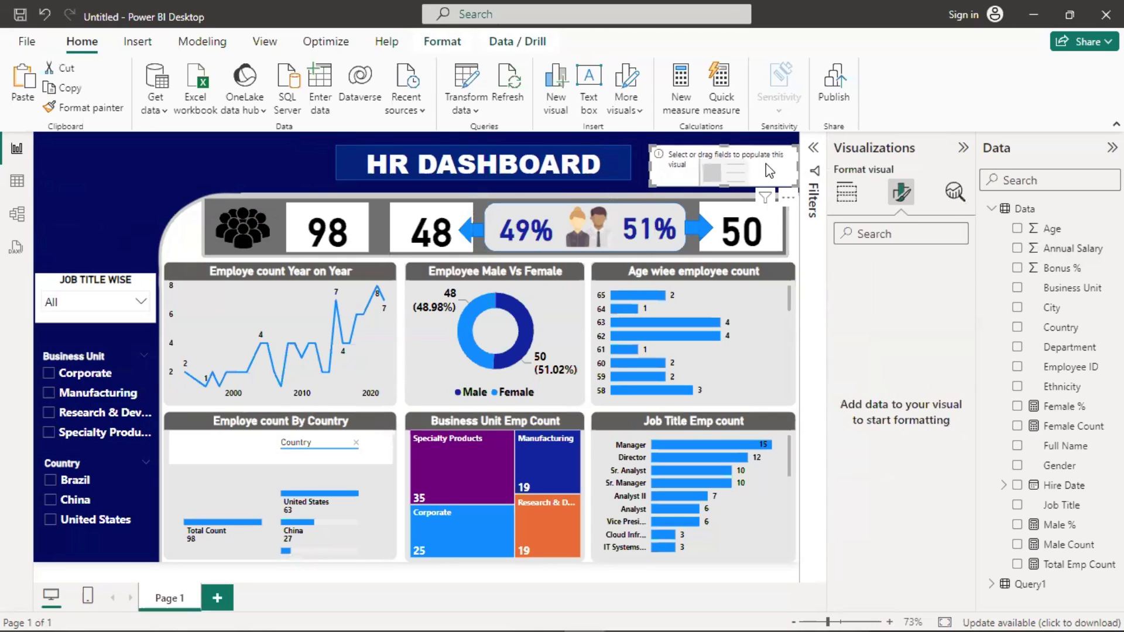
drag(768, 171, 762, 169)
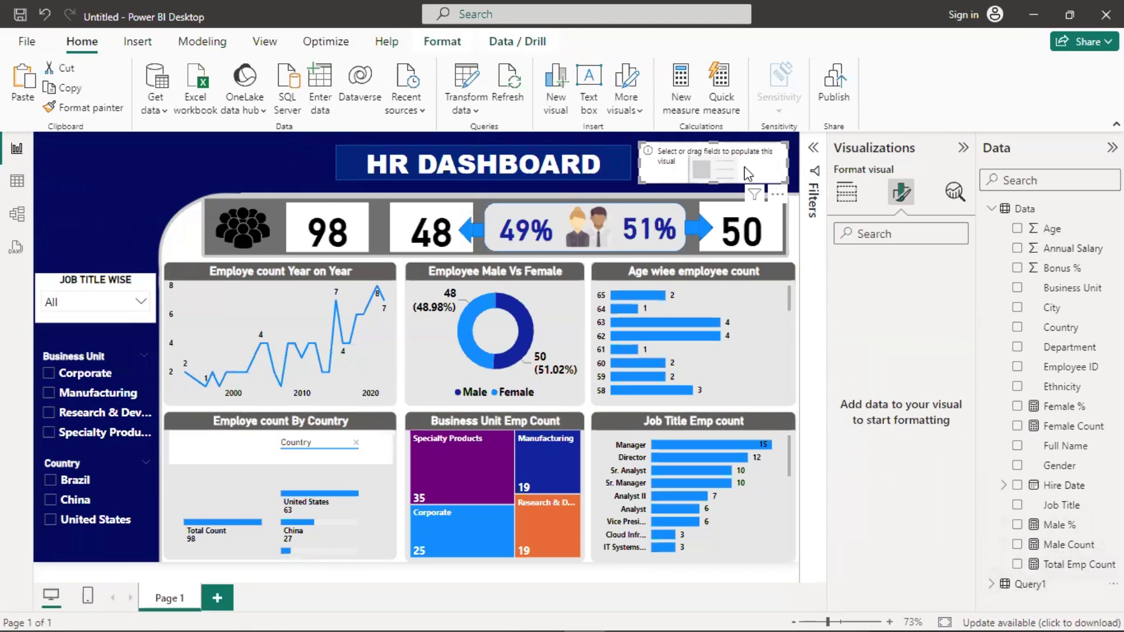
- Fill the card with Query1's LAST REFRESH field and enlarge it until the full date and time fit with the label
click(855, 200)
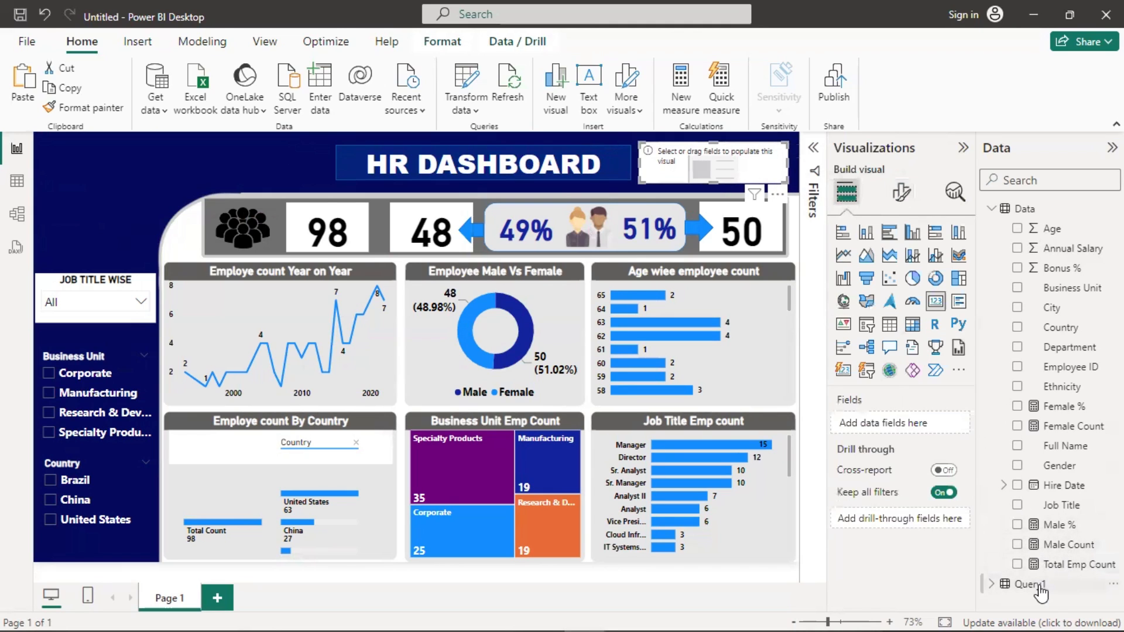
click(995, 586)
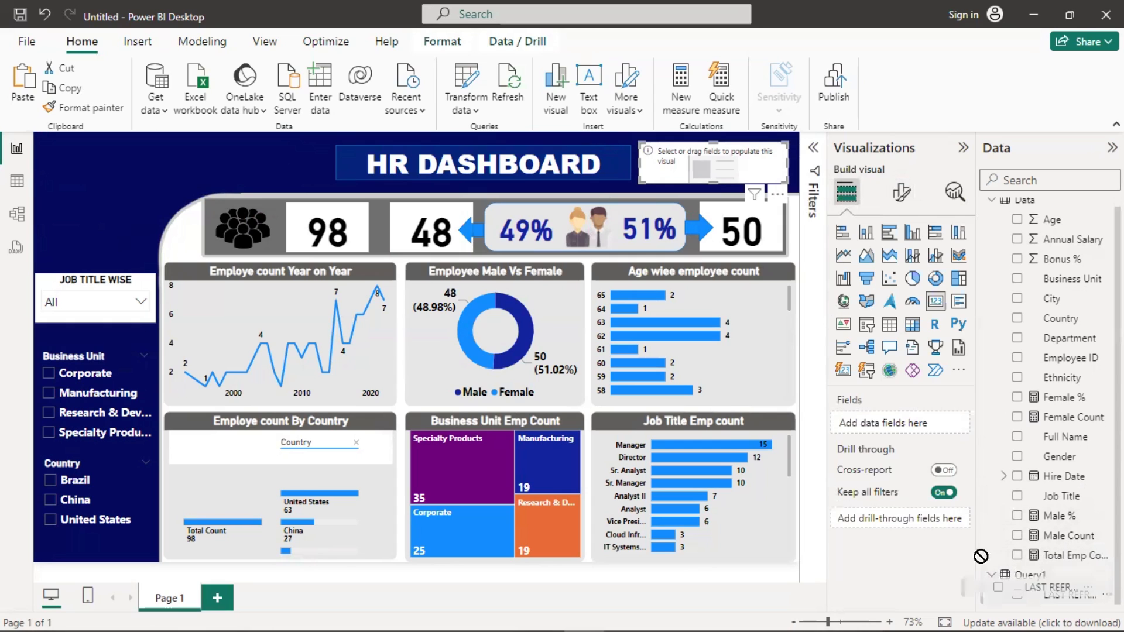
drag(1062, 594, 896, 435)
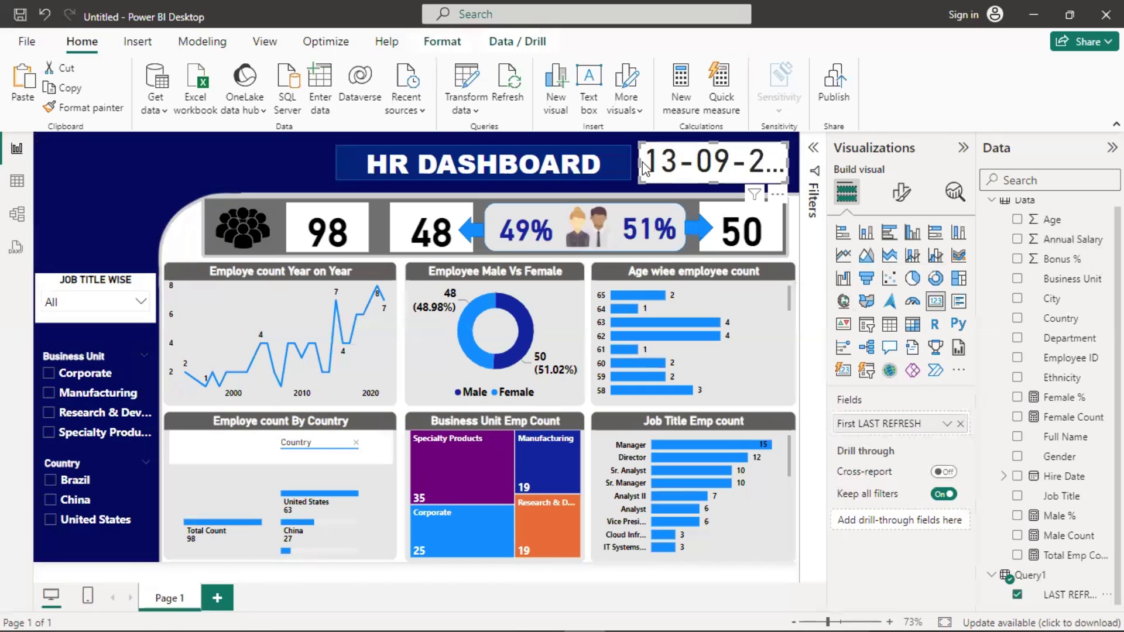
drag(640, 164, 605, 164)
drag(523, 149, 409, 142)
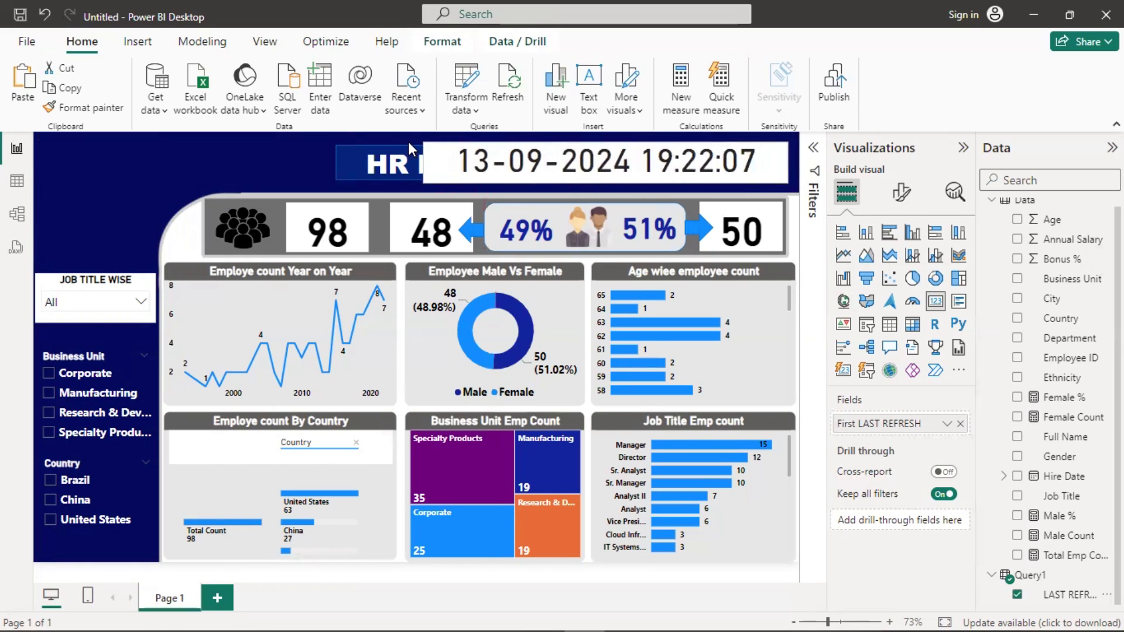
drag(596, 183, 596, 209)
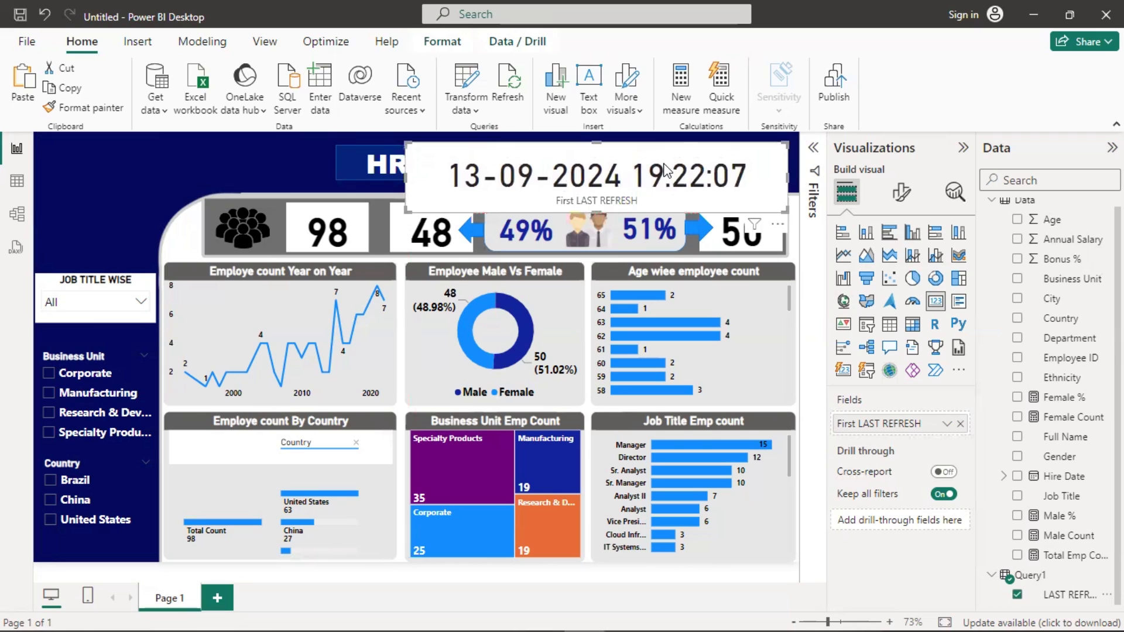
- Show the Query1 table in the Table view, with the Data table's field list collapsed and Query1's expanded
click(12, 185)
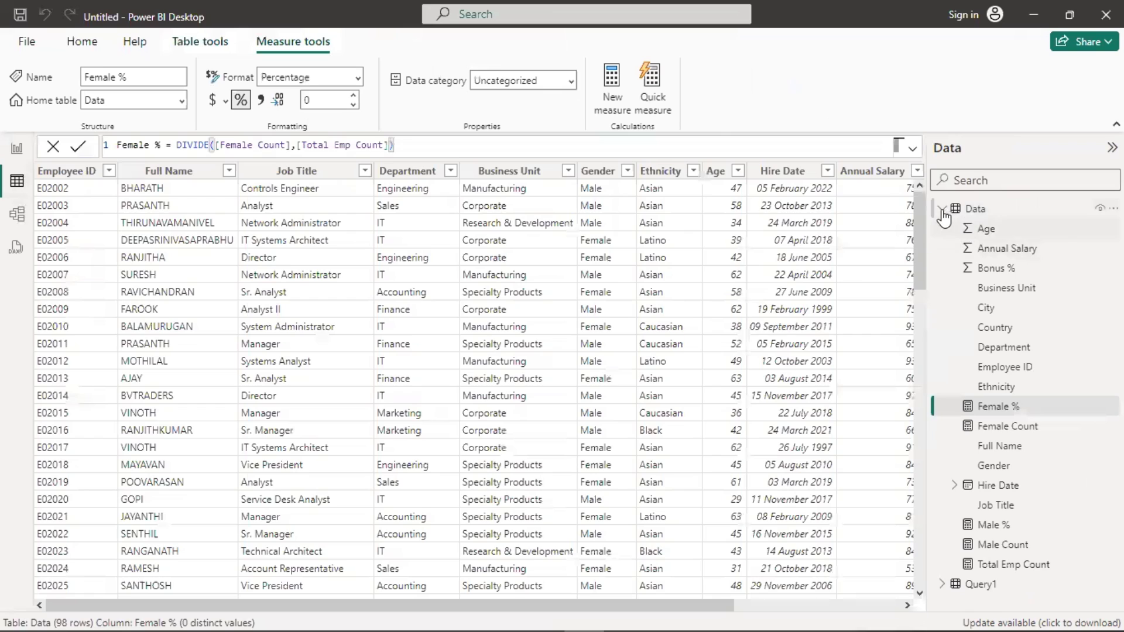
click(941, 210)
click(948, 229)
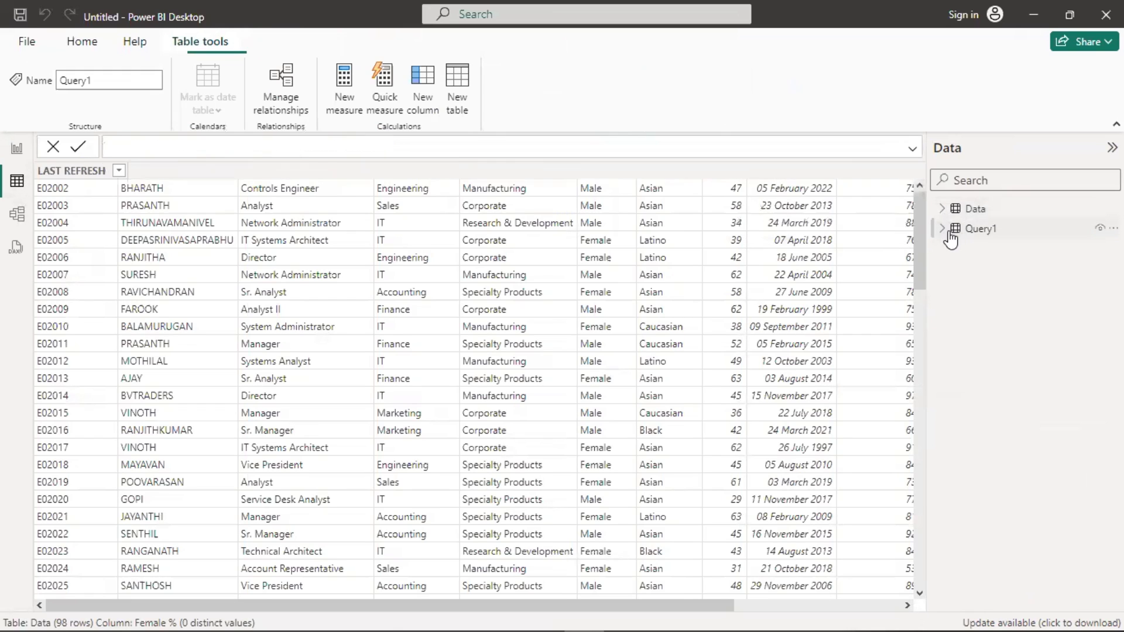
click(942, 229)
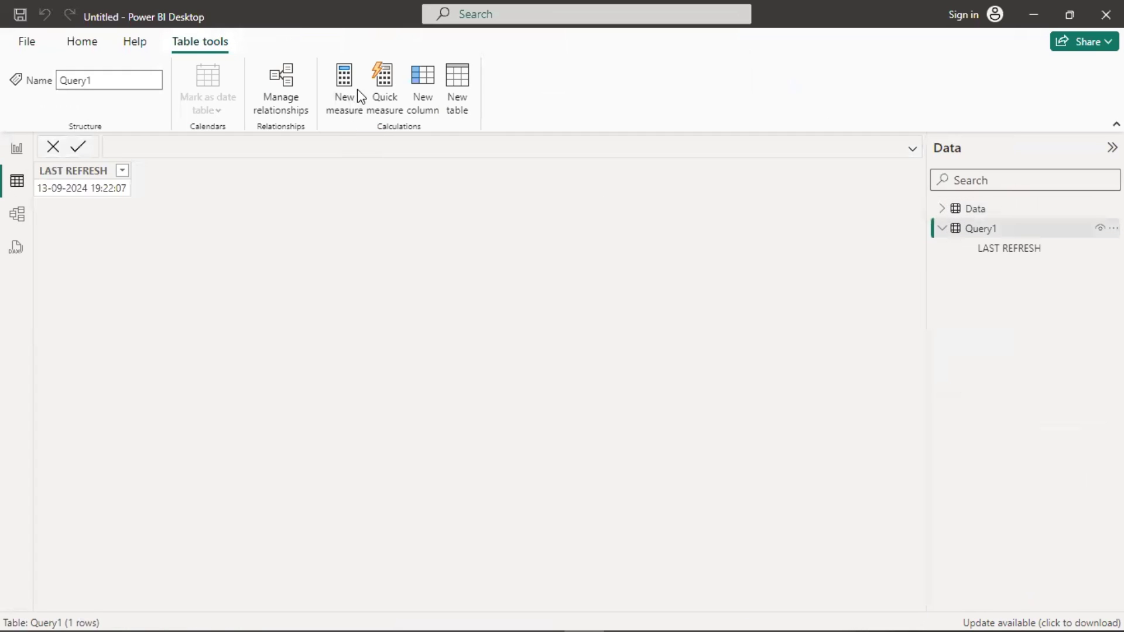
- Add a calculated column named DATE to Query1 and start its formula with the FORMAT function
click(419, 88)
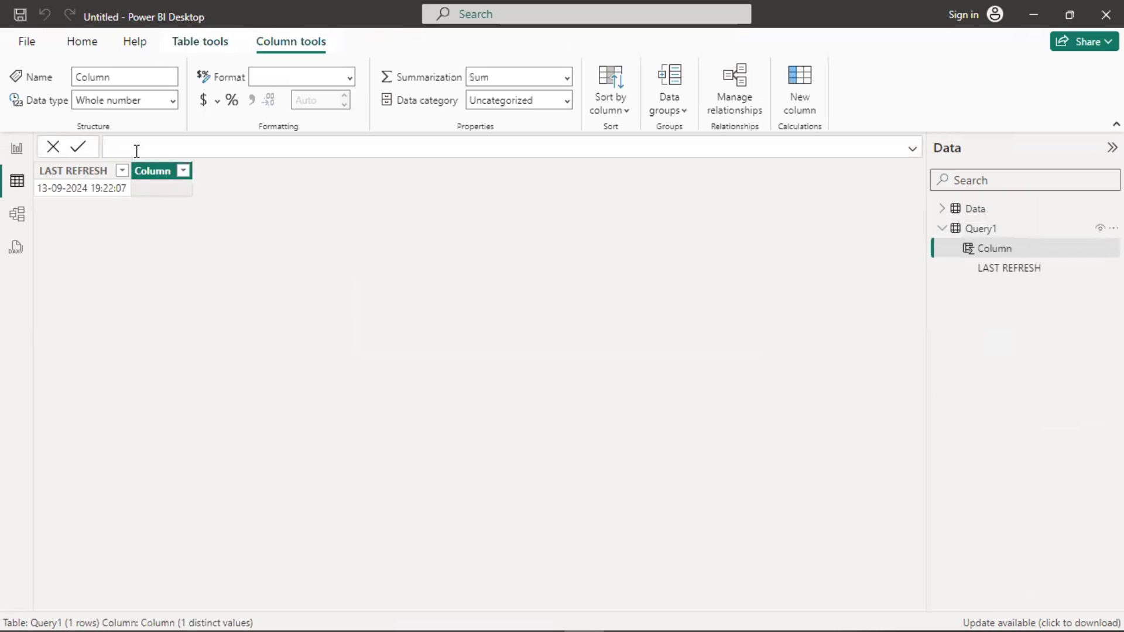
click(149, 145)
key(BackSpace)
key(BackSpace)
key(BackSpace)
key(BackSpace)
key(BackSpace)
key(BackSpace)
text(dATE)
key(BackSpace)
key(BackSpace)
key(BackSpace)
key(BackSpace)
text(DATE = FO)
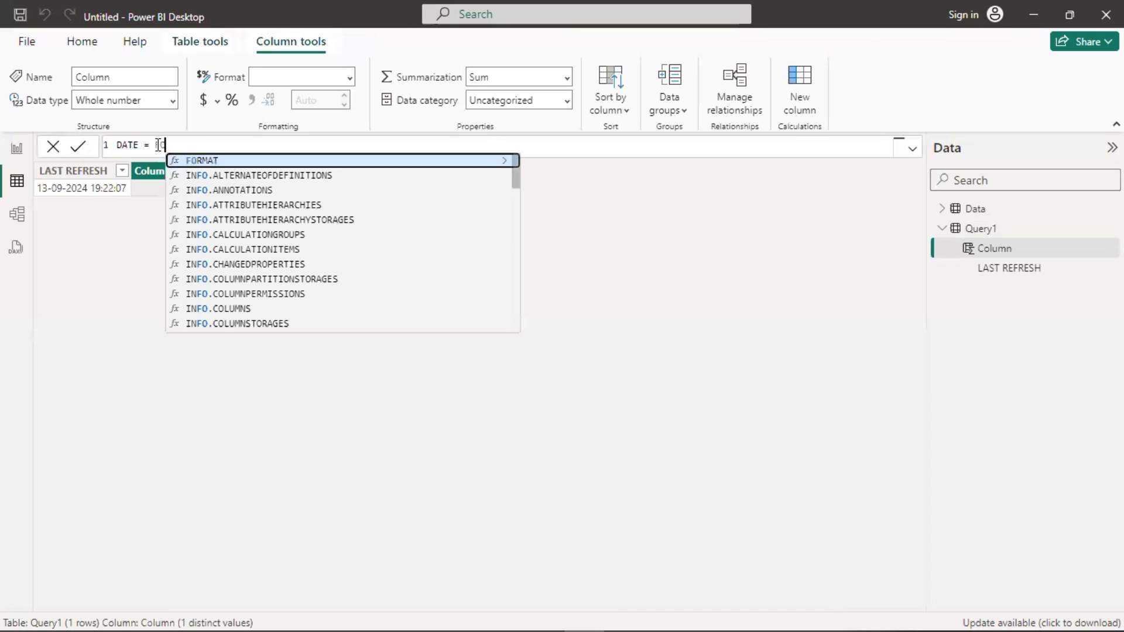
key(Tab)
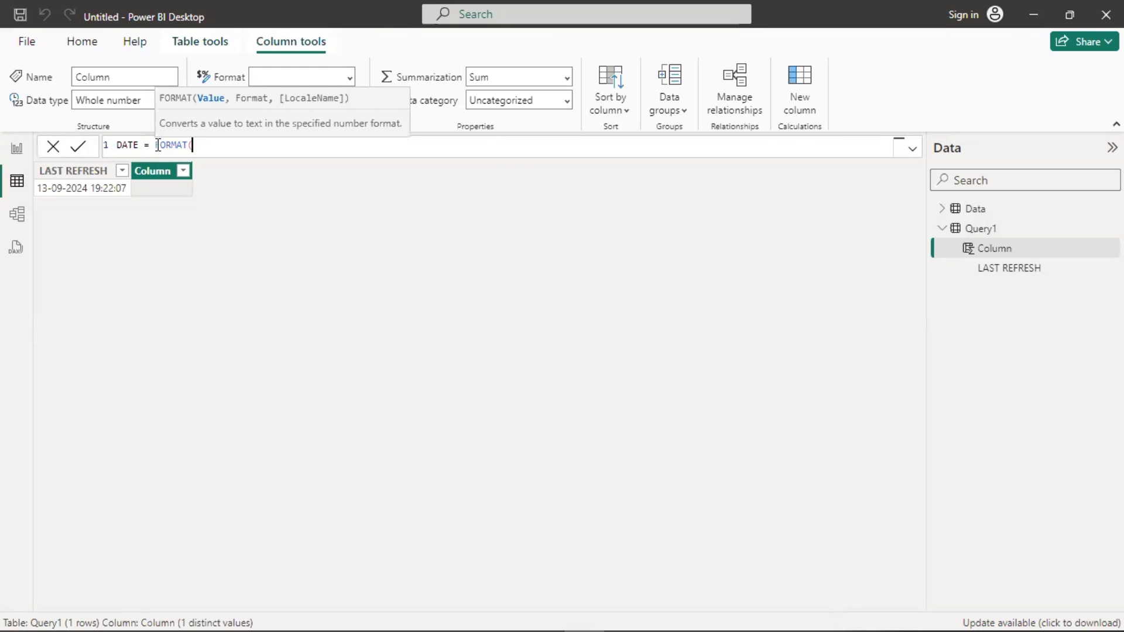
- Complete the column formula as DATE = FORMAT(Query1[LAST REFRESH],"MM/DD/YYY") and commit it
text(Q)
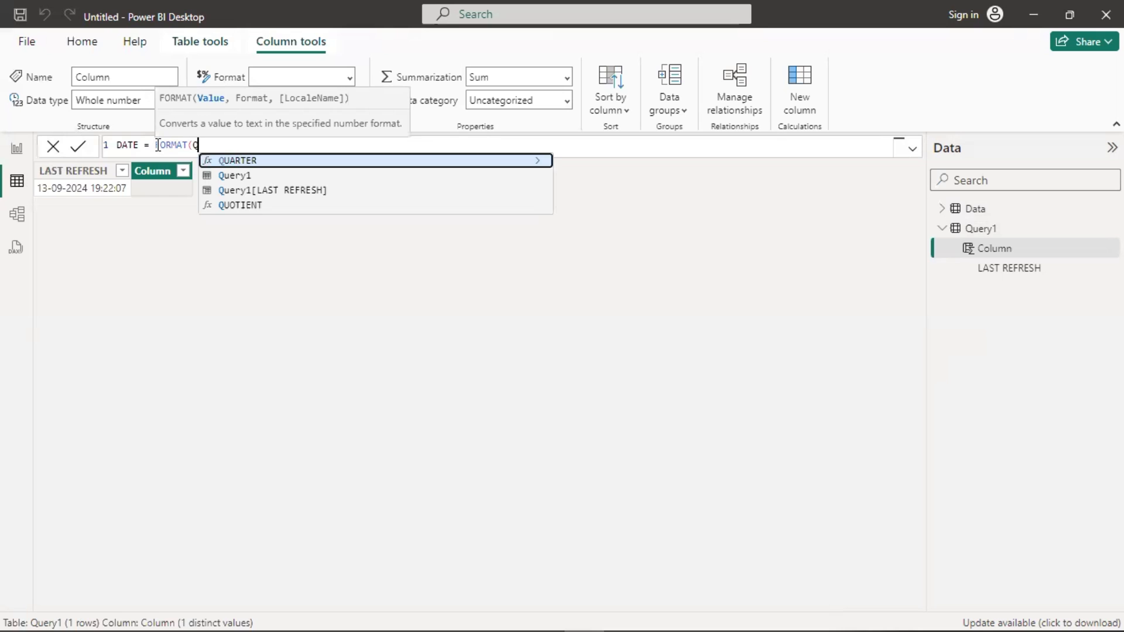
key(Down)
key(Down)
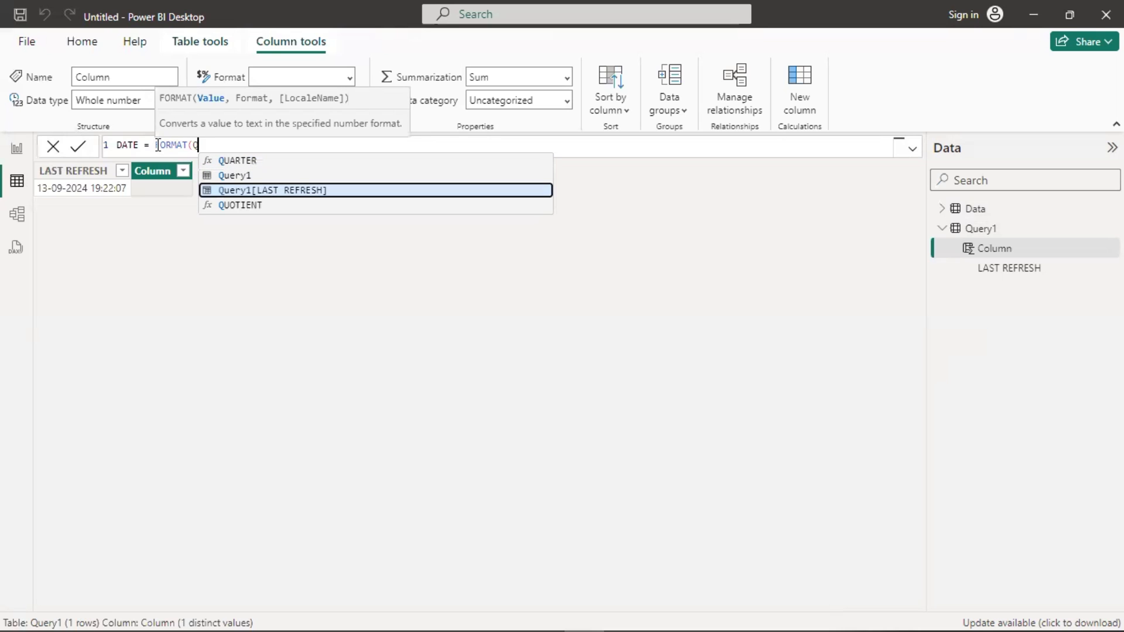
key(Tab)
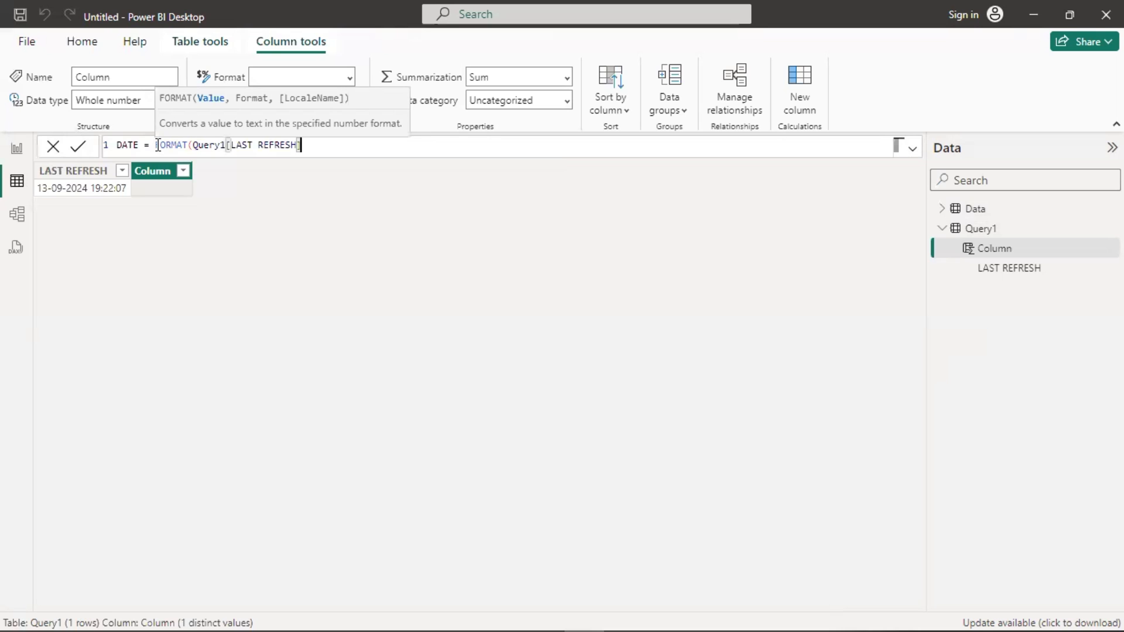
text(,"")
text(MM)
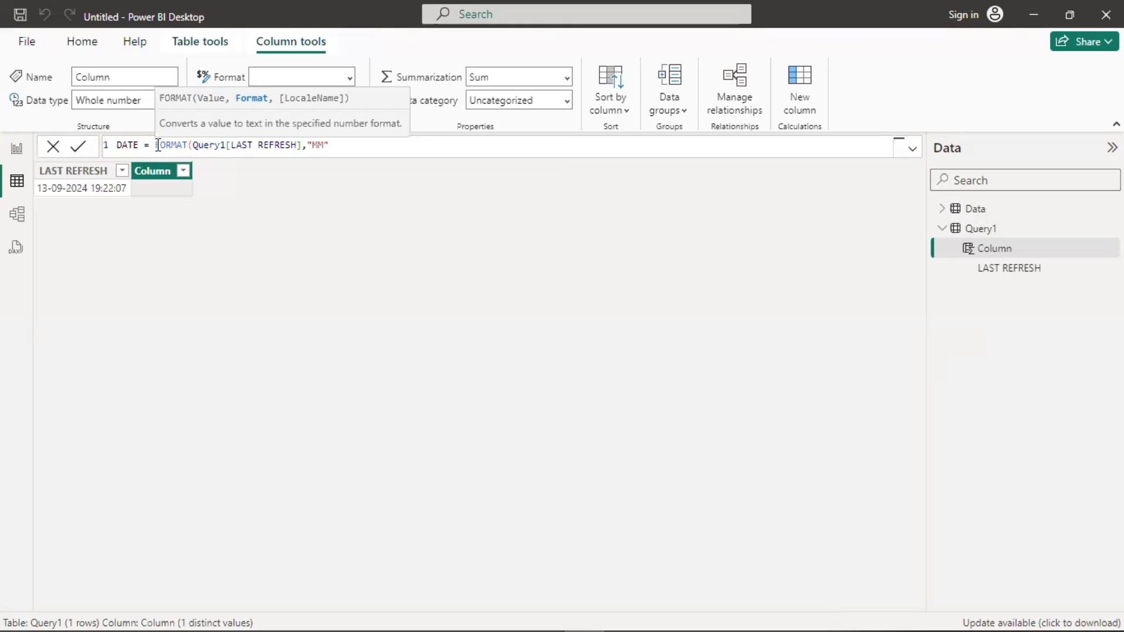
text(/DD/YYY)
click(388, 143)
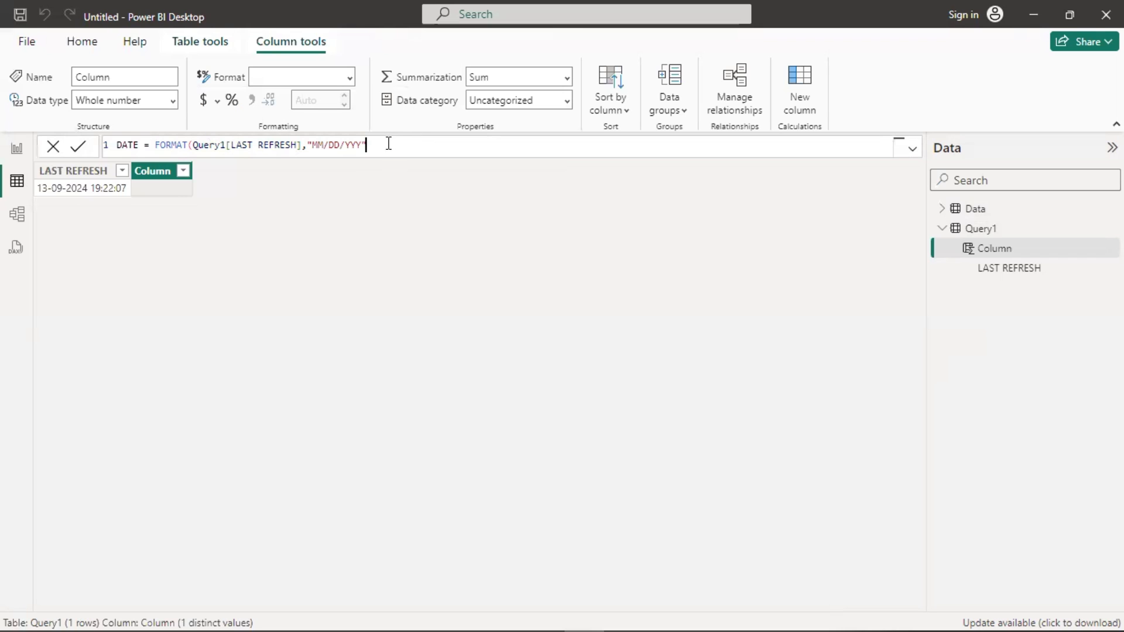
text())
key(Return)
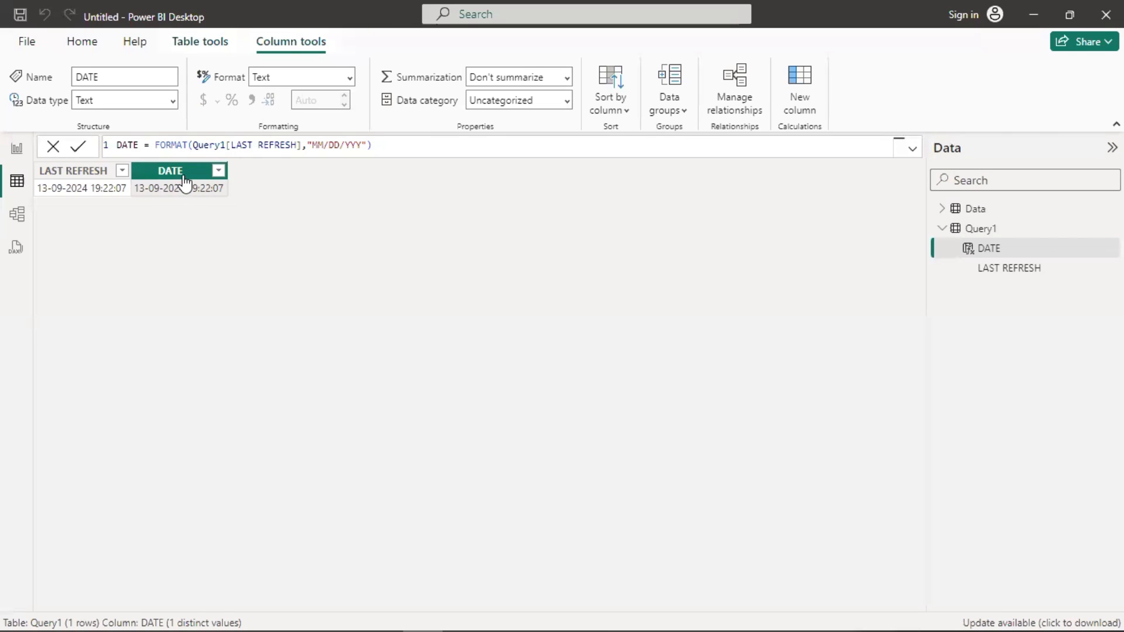
- Back in the report view, set the DATE column's data type to Date and its format to *14-03-2001 (Short Date)
click(16, 153)
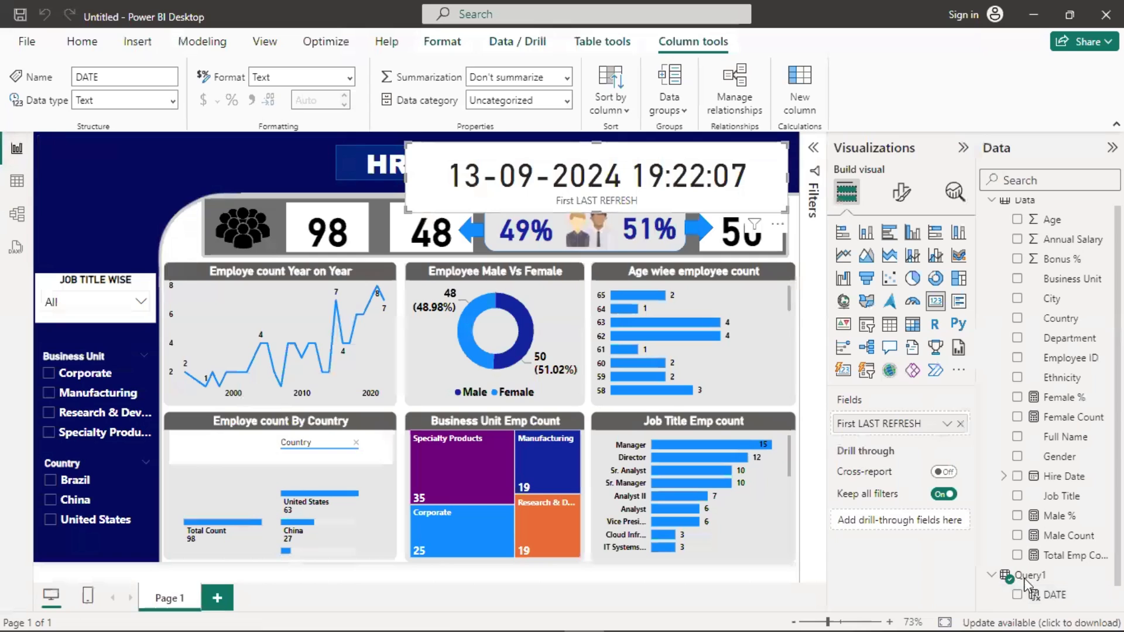
scroll(1050, 597, down, 1)
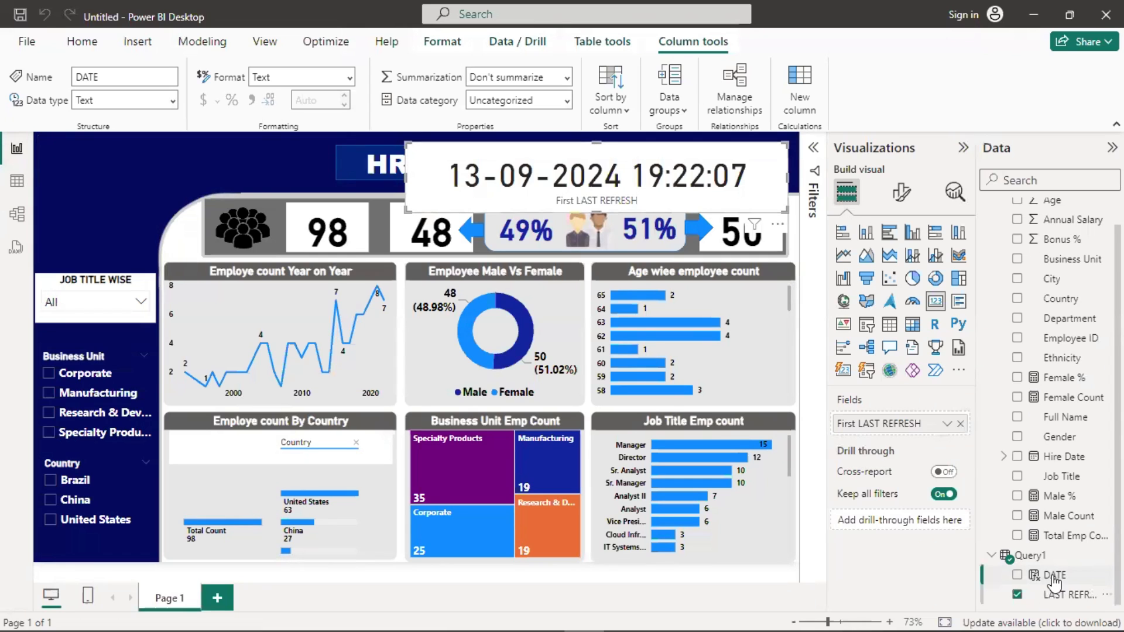
click(1055, 577)
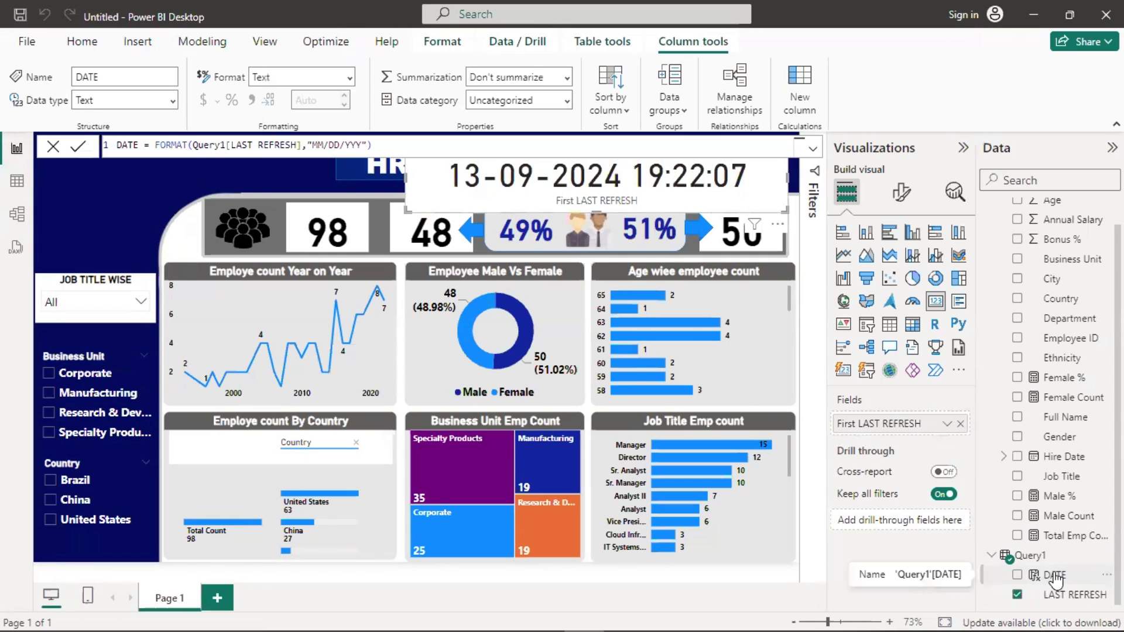
click(349, 78)
click(270, 98)
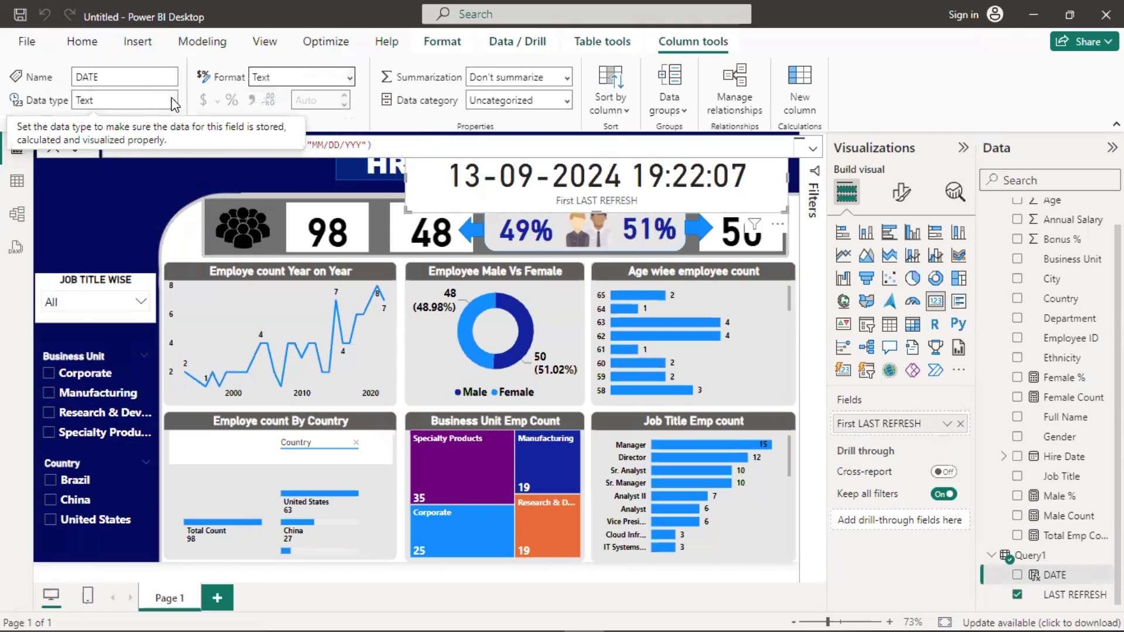
click(172, 100)
click(116, 216)
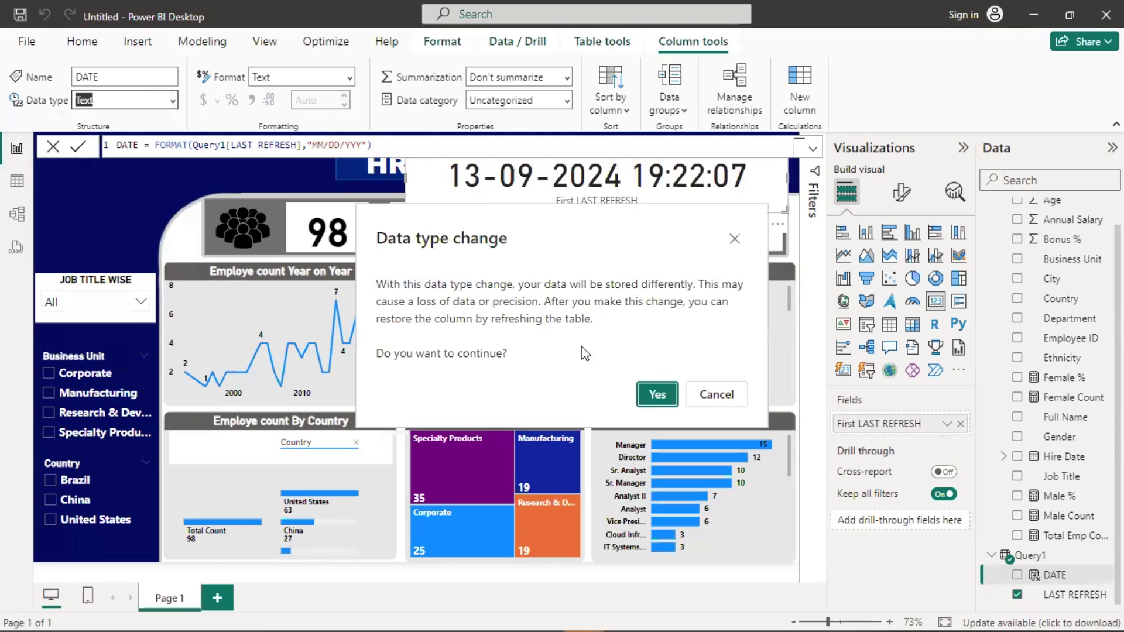
click(655, 398)
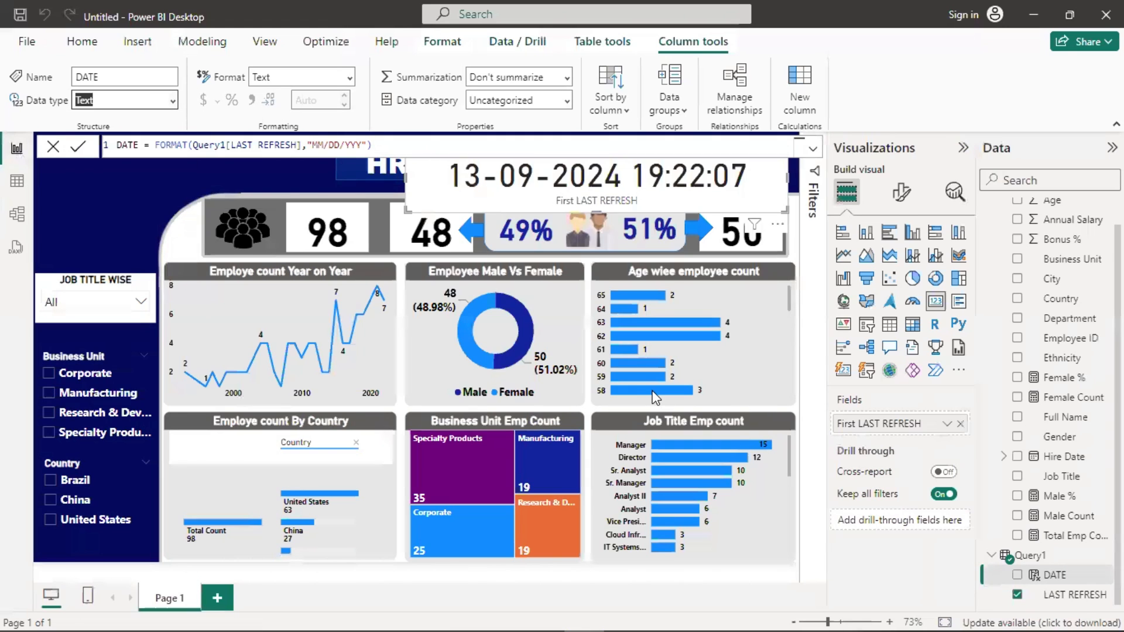
click(351, 77)
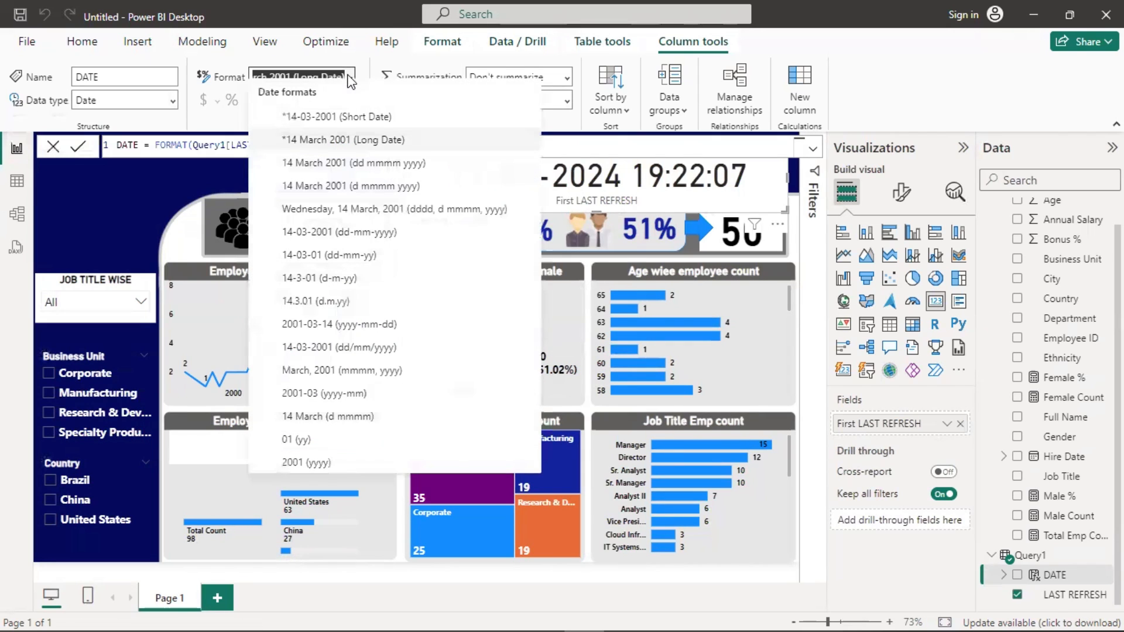
click(349, 121)
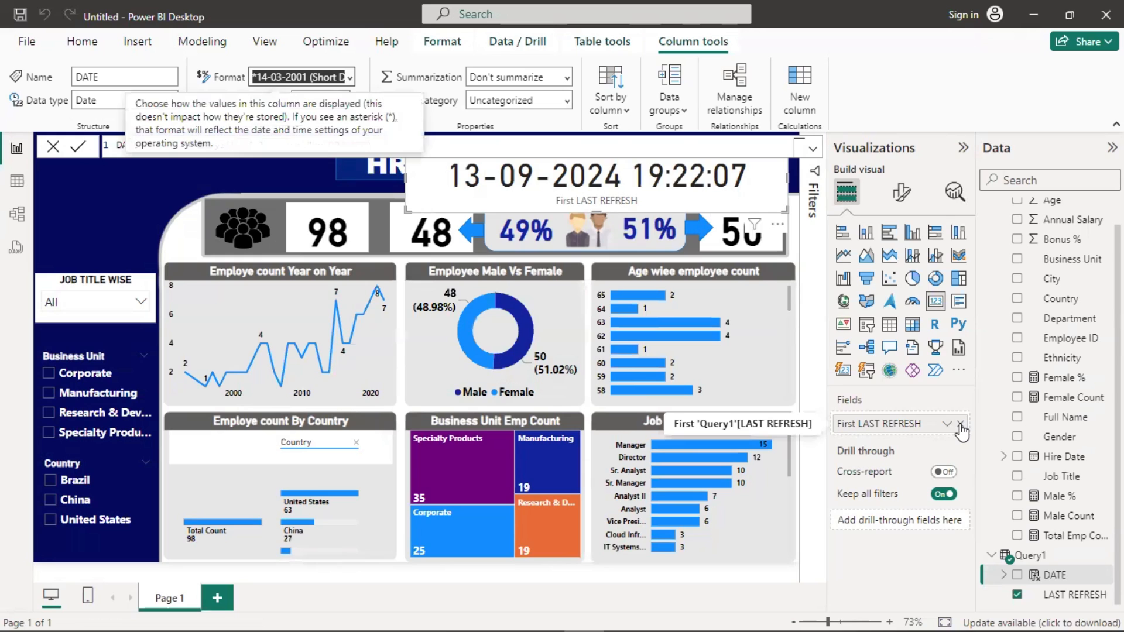
- Replace the LAST REFRESH field in the refresh card with Query1's DATE field
click(961, 425)
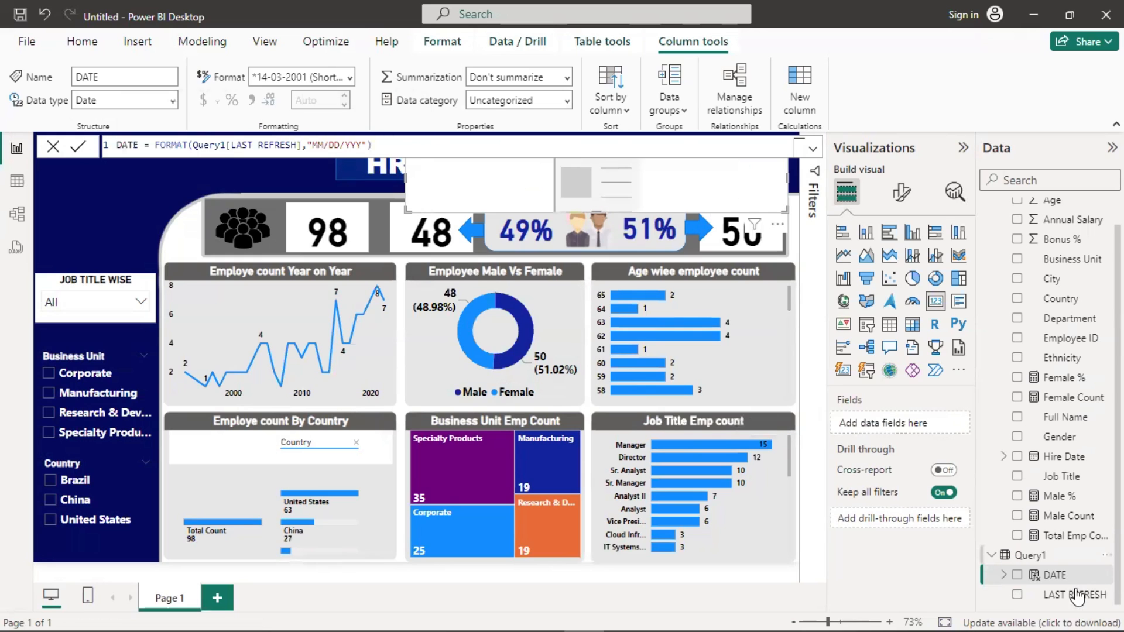
drag(1066, 577, 891, 429)
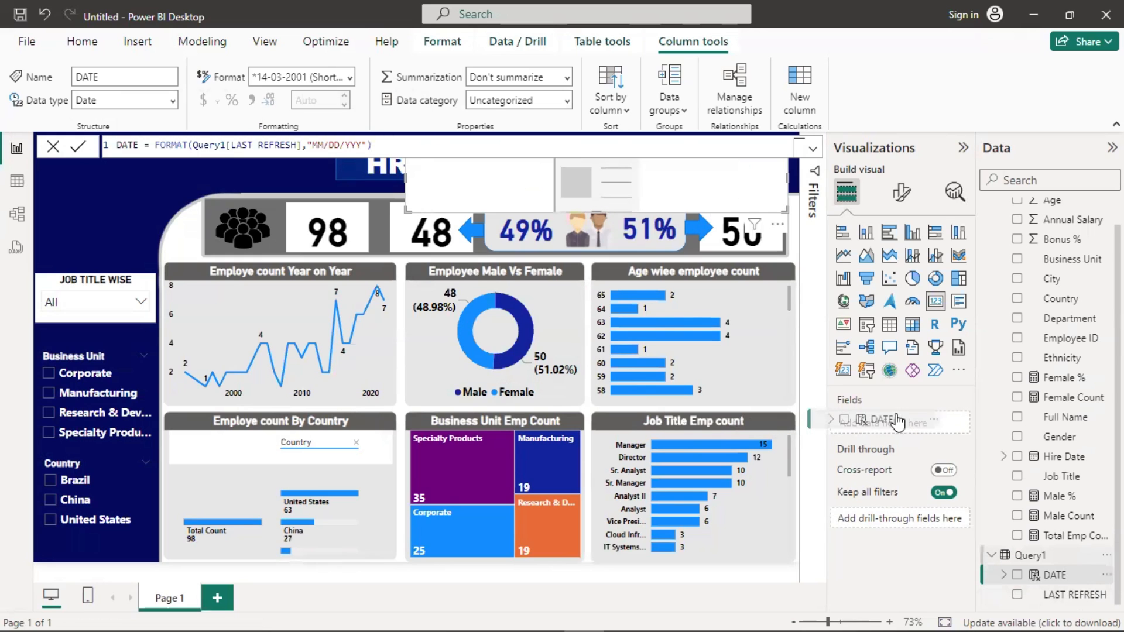
drag(896, 422, 897, 423)
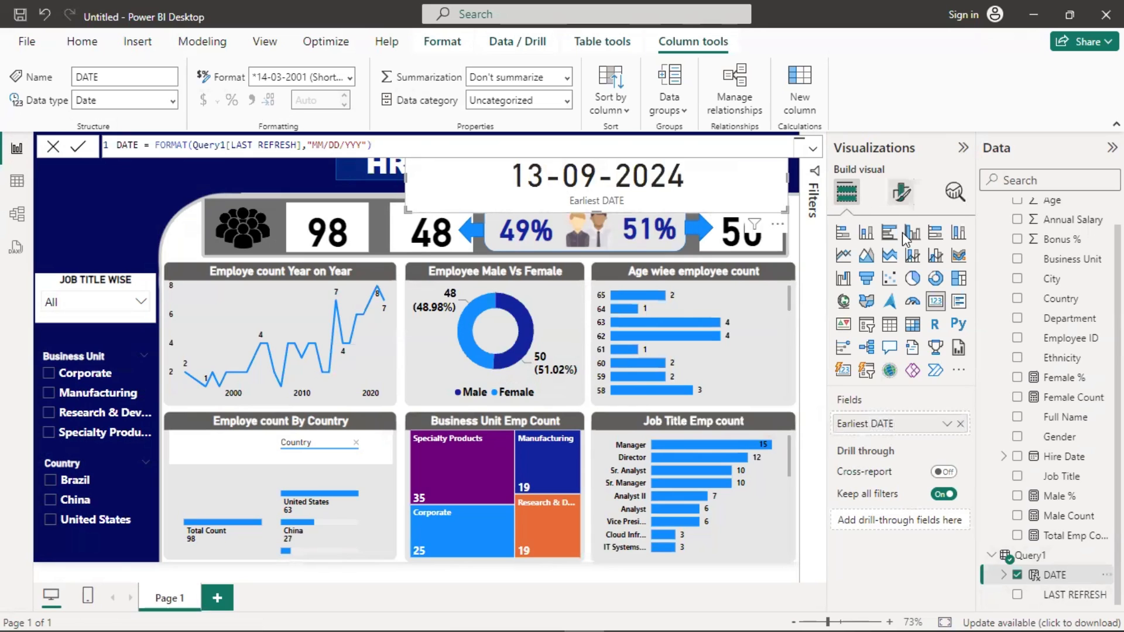
- Turn off the date card's category label and narrow the card until it clears the HR DASHBOARD title
click(902, 193)
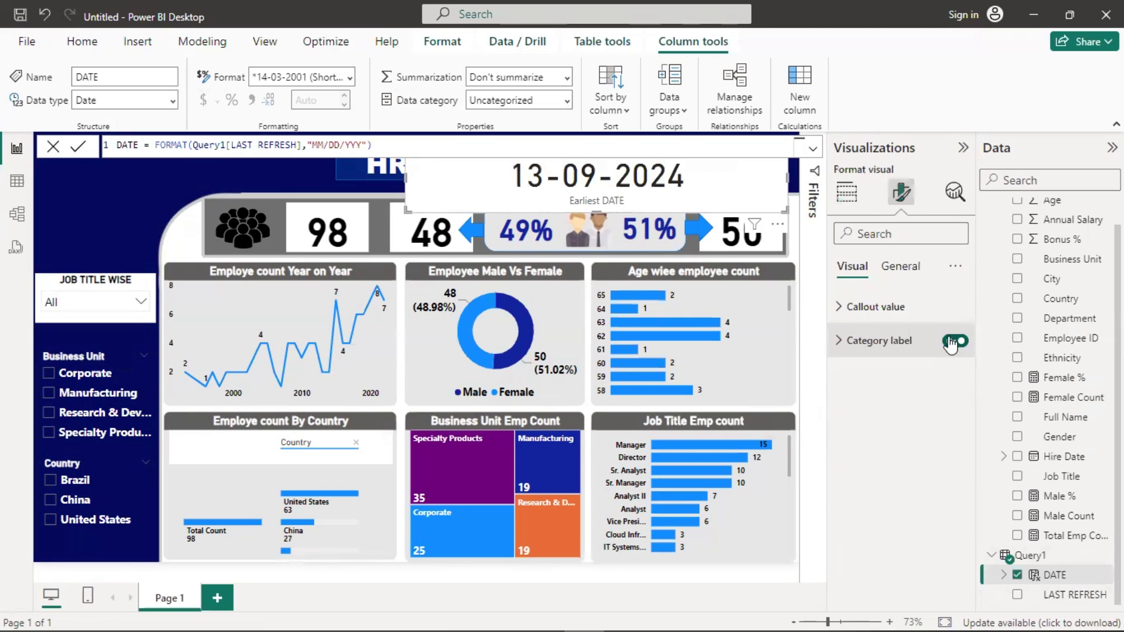
click(955, 341)
drag(407, 209, 417, 209)
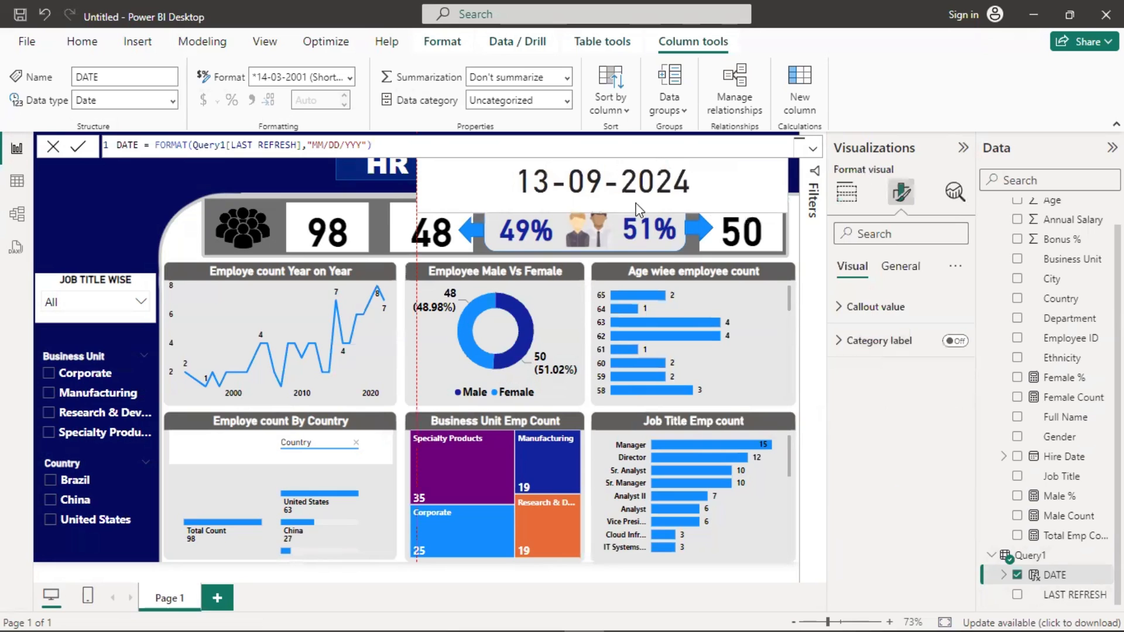
drag(637, 208, 649, 197)
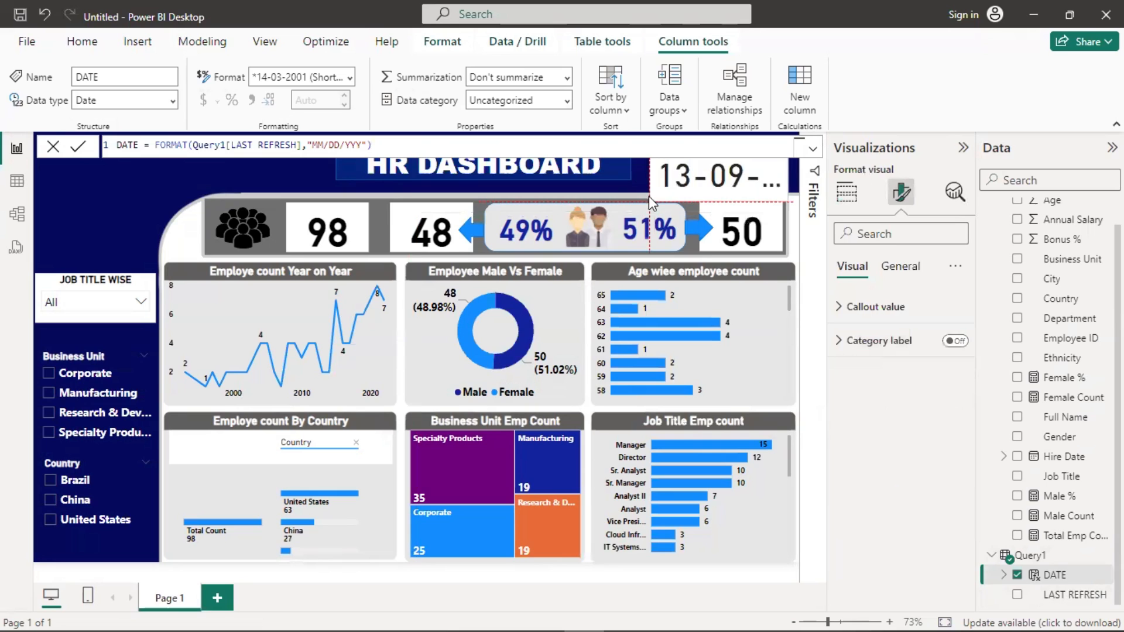
click(962, 148)
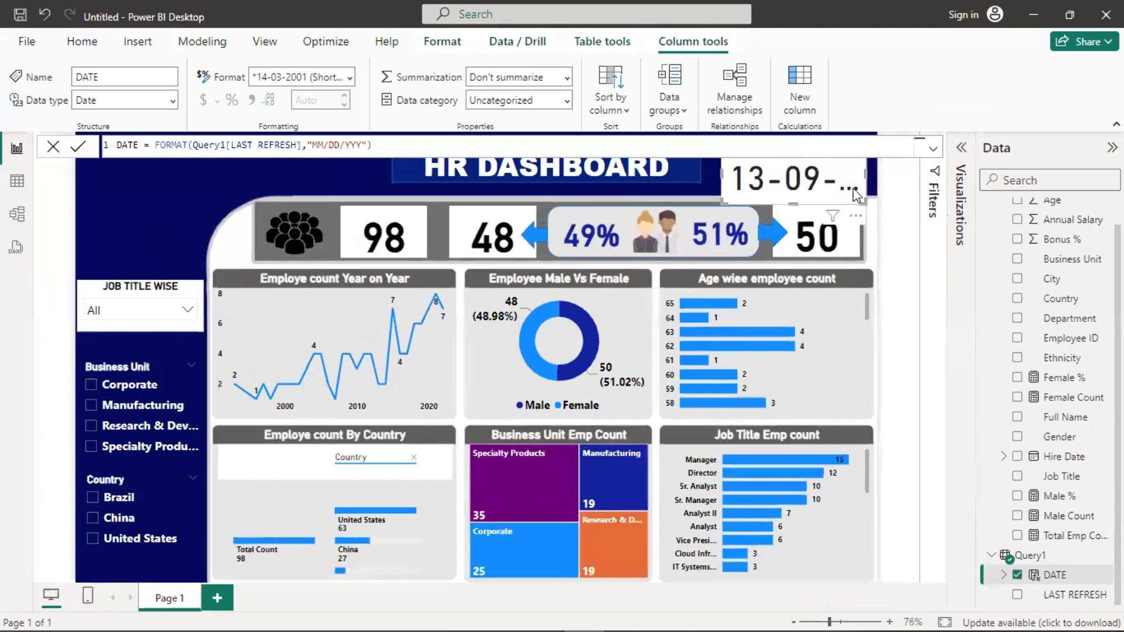
click(1004, 575)
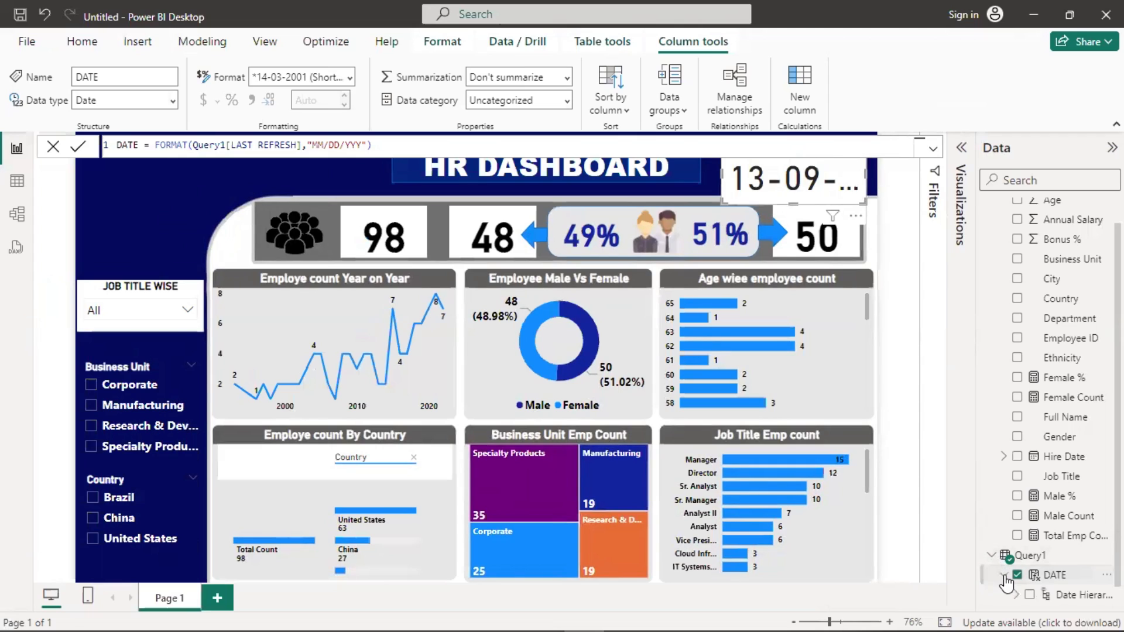
click(128, 185)
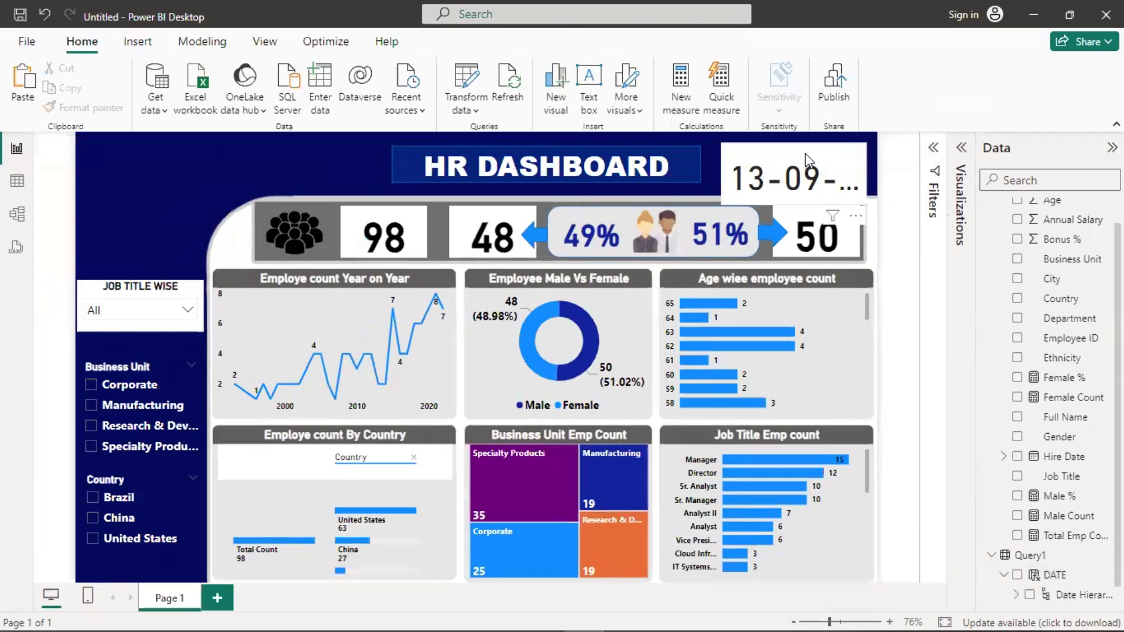
- Widen the date card until the full date fits and reduce its height to match the HR DASHBOARD title
click(723, 175)
click(720, 175)
click(724, 174)
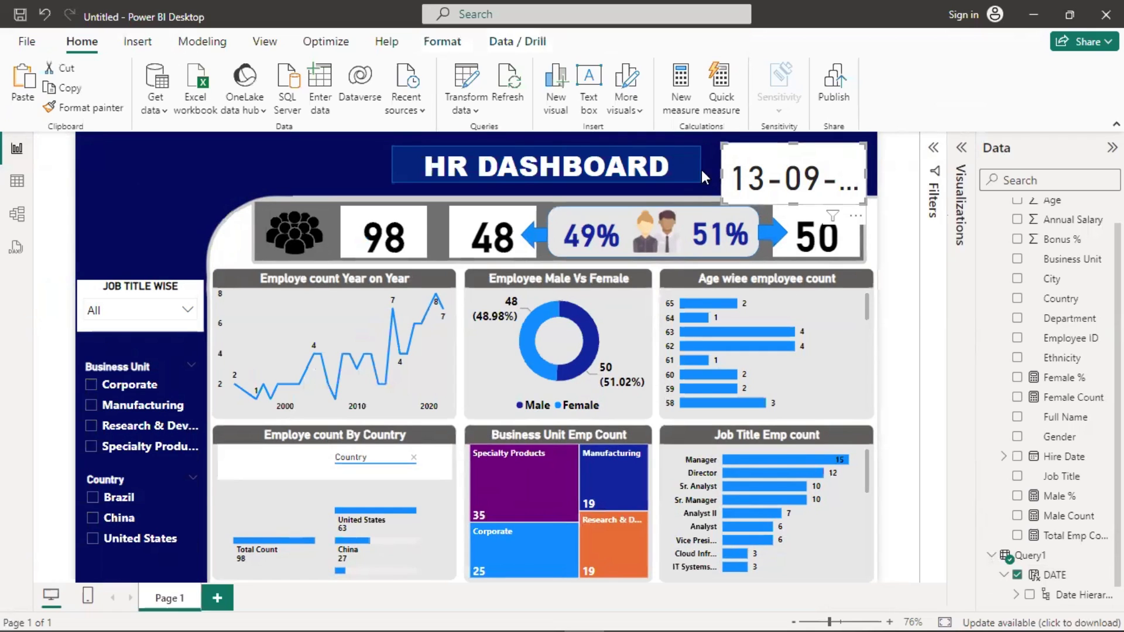
drag(703, 175, 661, 173)
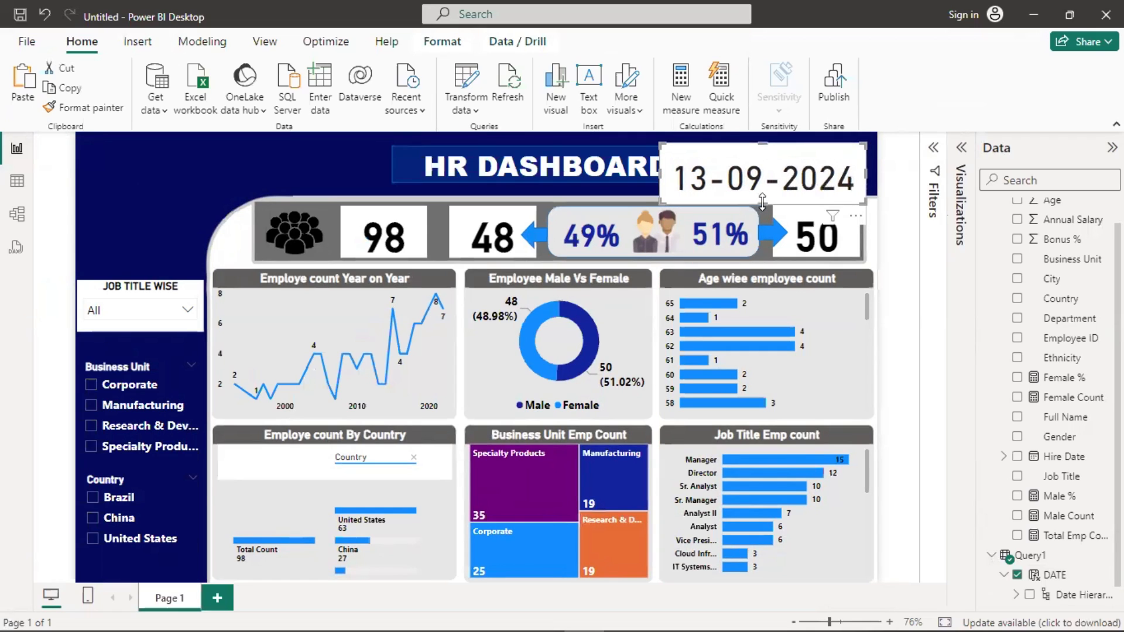
drag(763, 202, 764, 184)
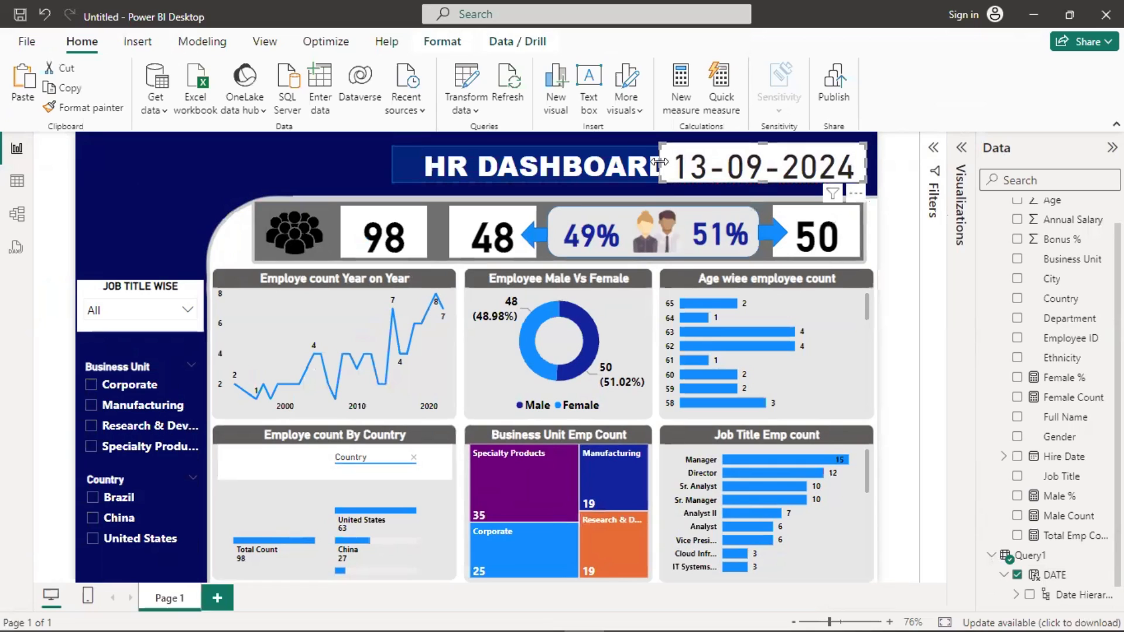
mouse_move(661, 163)
mouse_down()
mouse_move(680, 170)
mouse_move(669, 170)
mouse_up()
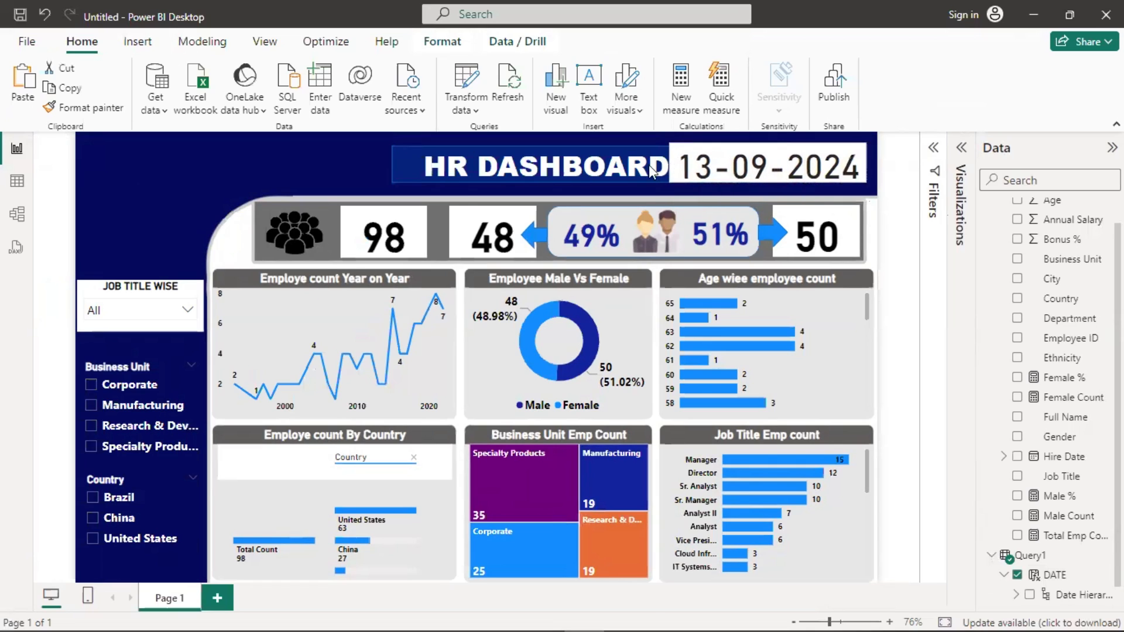
- Shift the date card to the page's right edge and the HR DASHBOARD title left so they no longer overlap
click(293, 166)
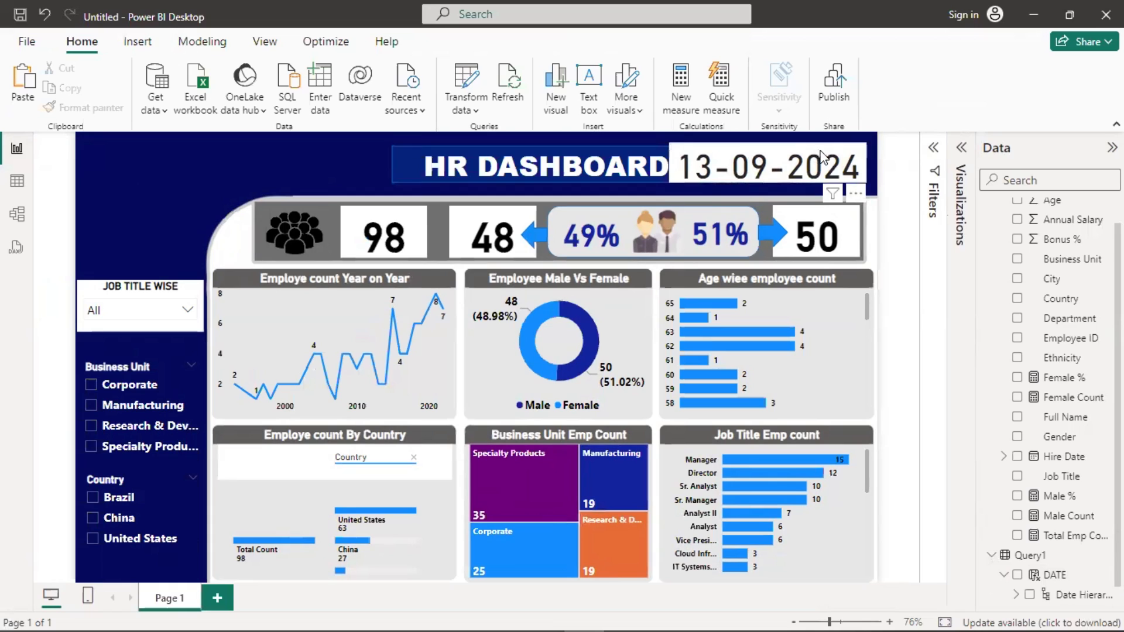
drag(831, 152, 840, 151)
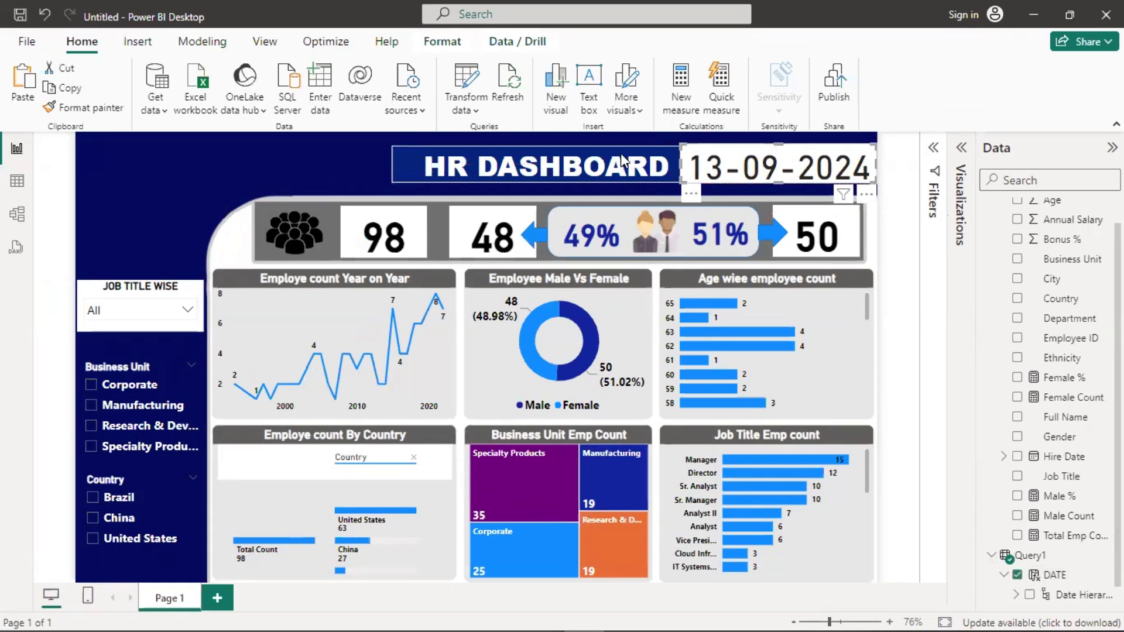
drag(622, 161, 590, 162)
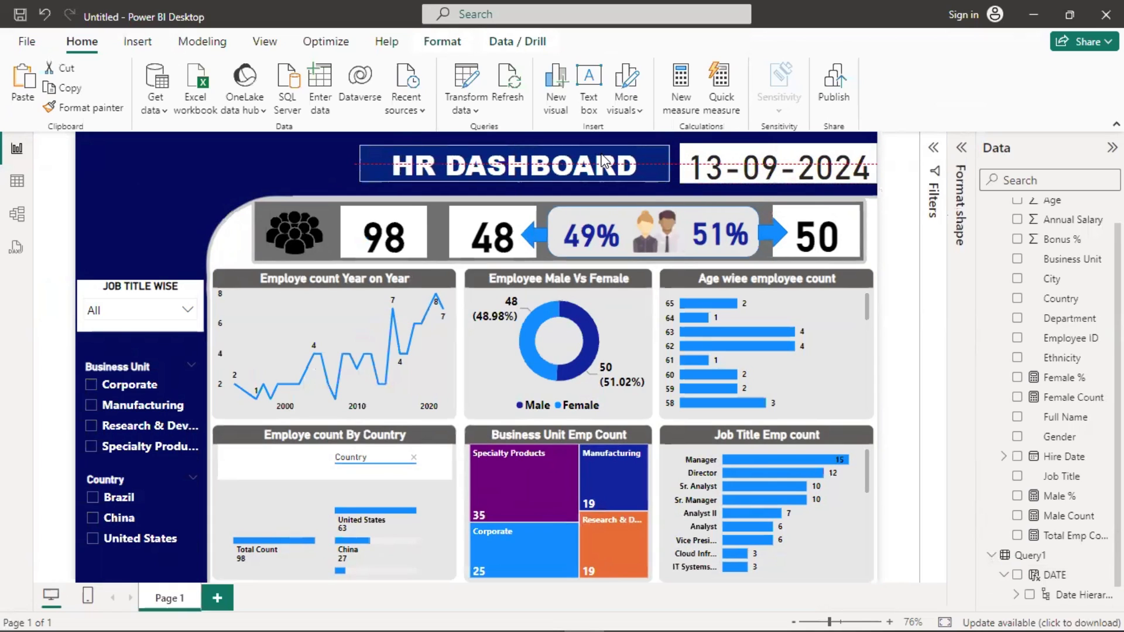
click(254, 166)
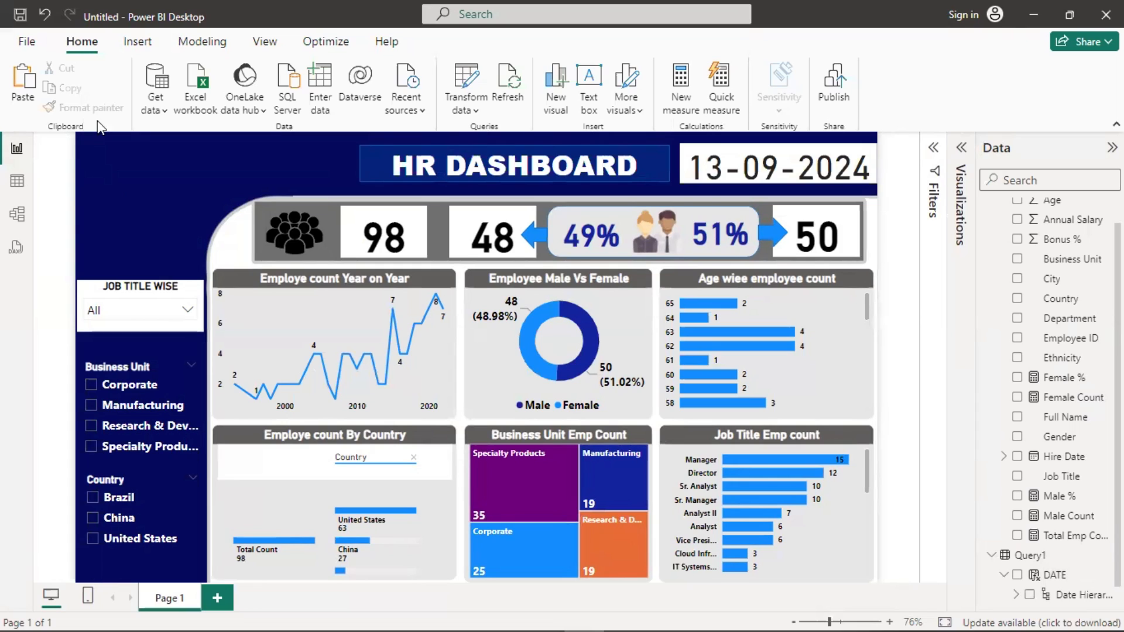
- Add a bookmark of the current page state and rename it HOME
click(262, 44)
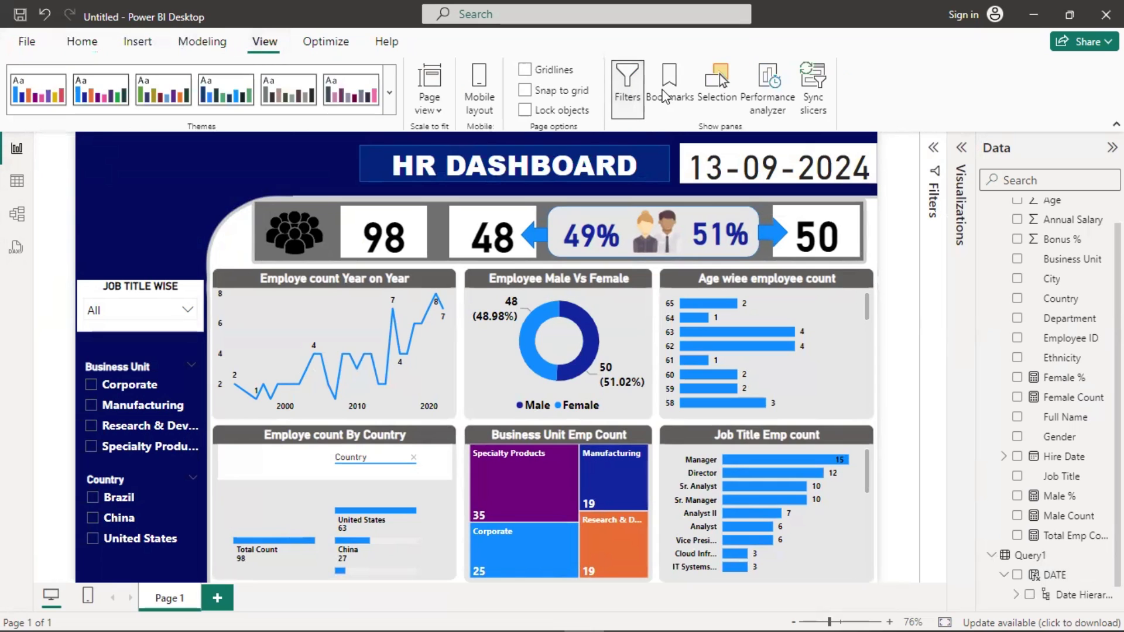
click(668, 84)
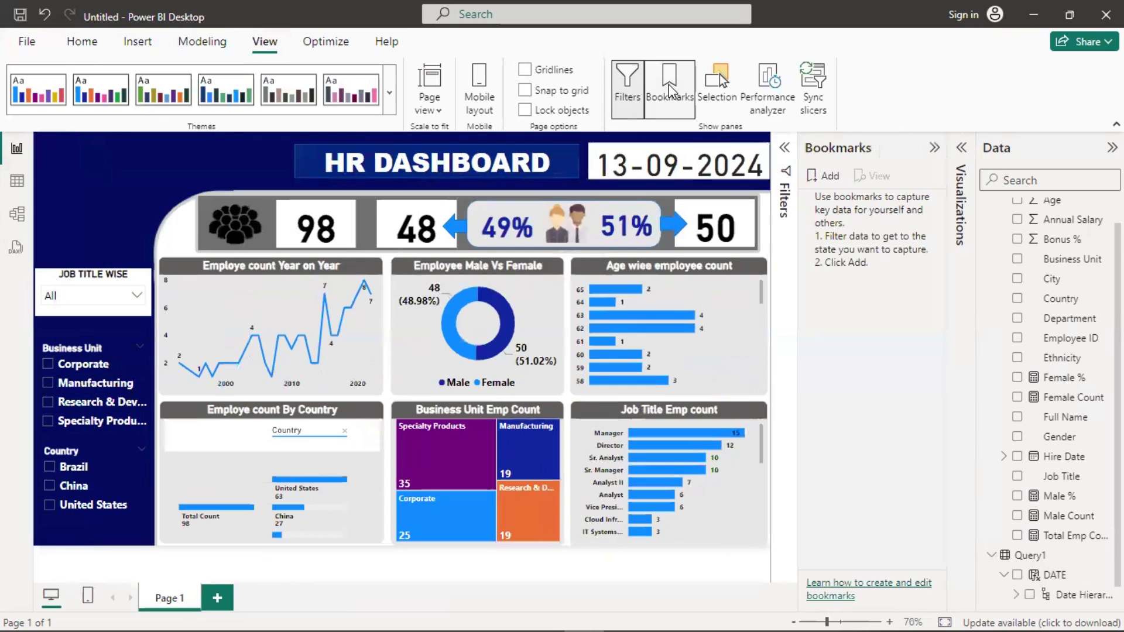
click(829, 179)
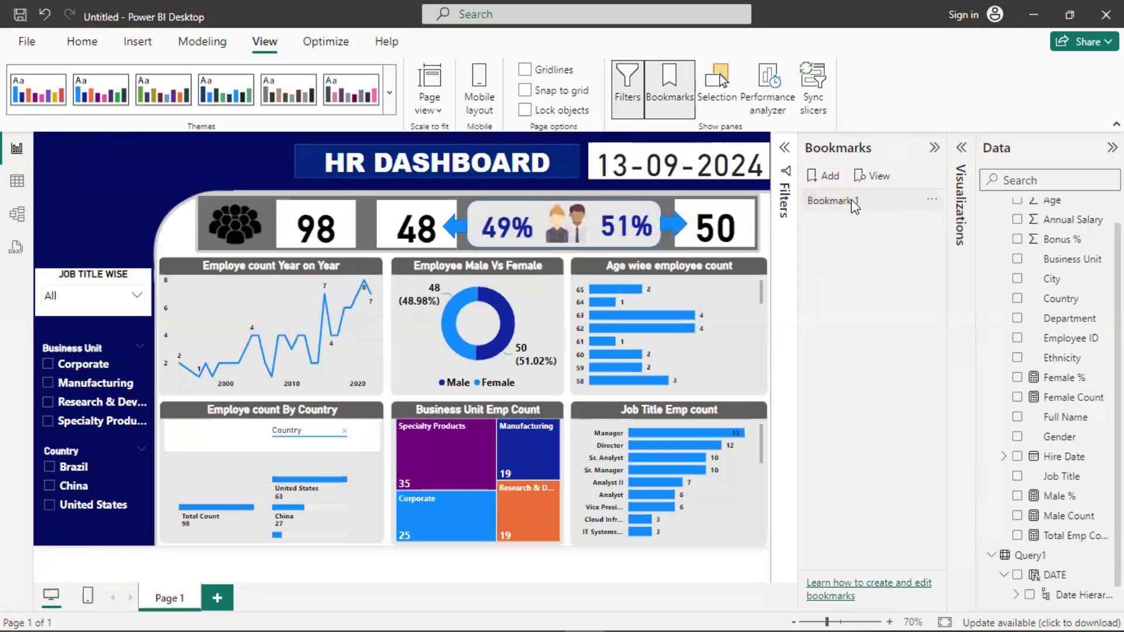
click(931, 204)
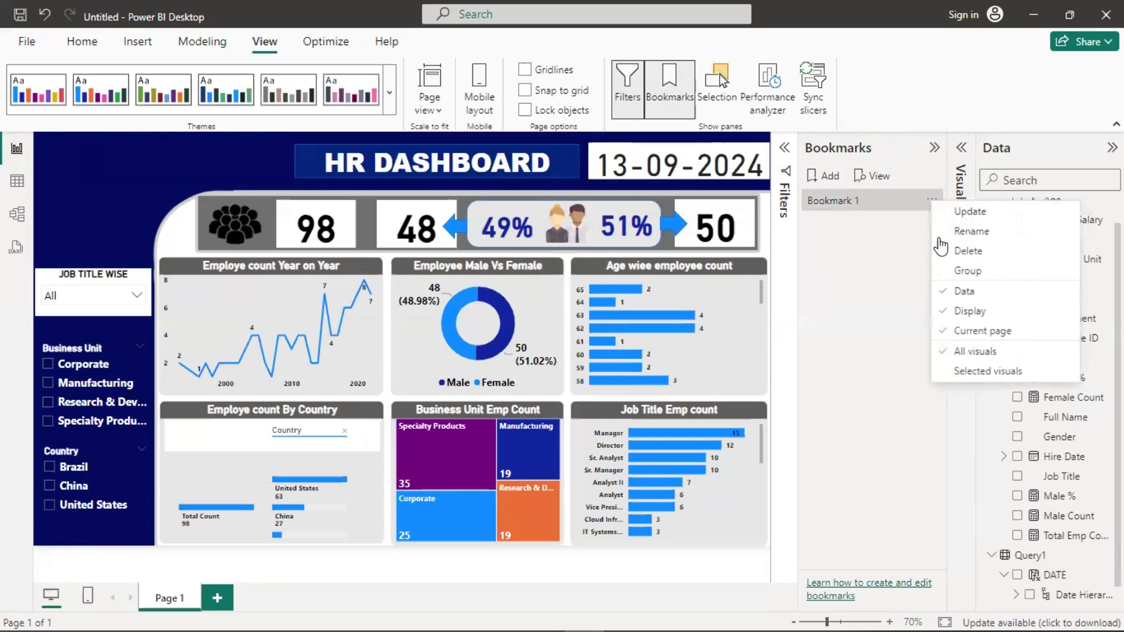
click(966, 232)
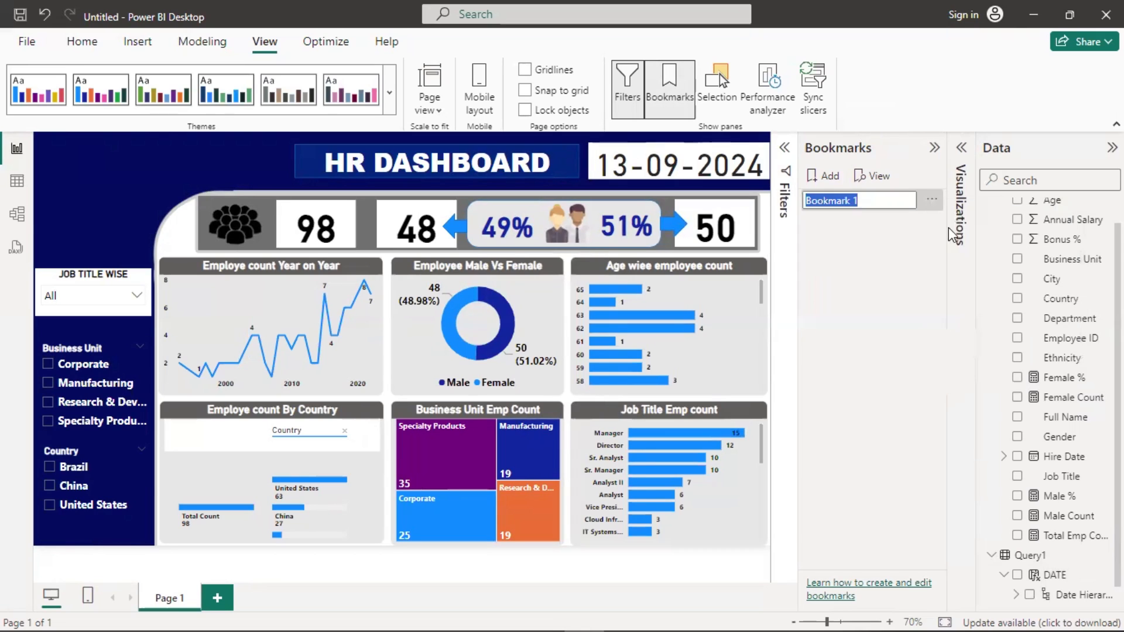
text(HOME)
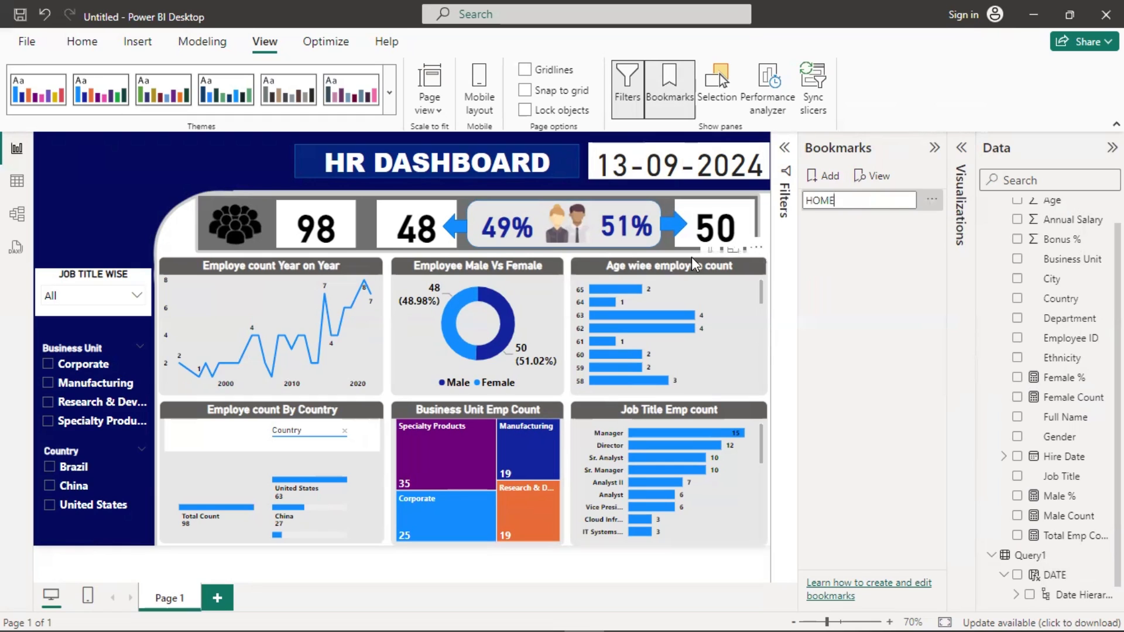
key(Return)
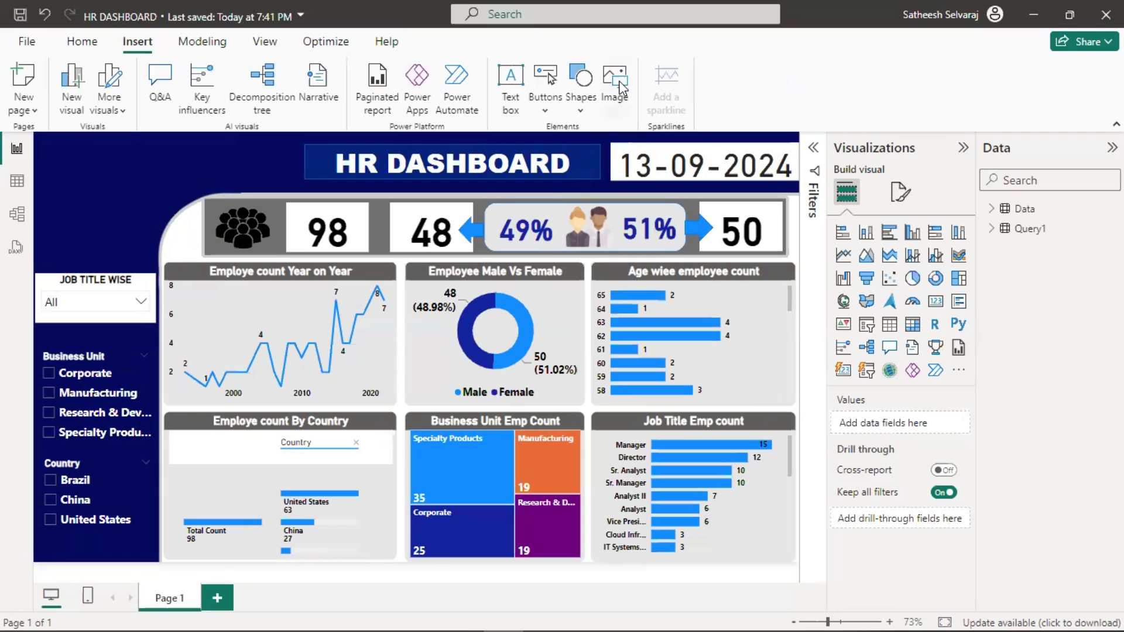
- Insert the filter.png image in the page's upper-left corner and enlarge it slightly
click(622, 88)
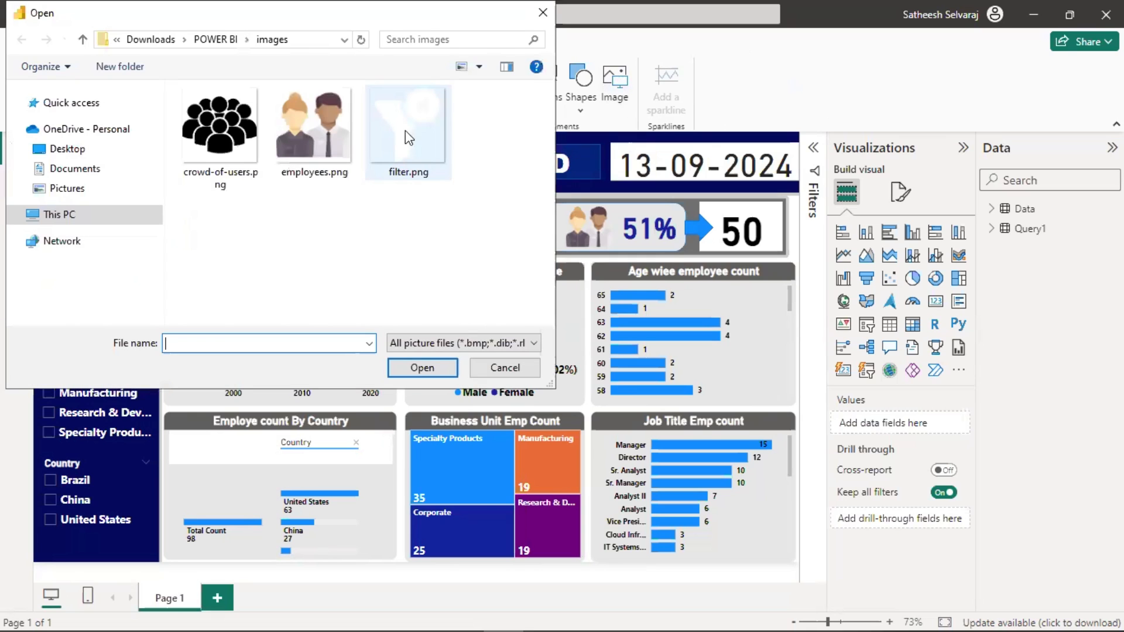
click(405, 131)
click(431, 361)
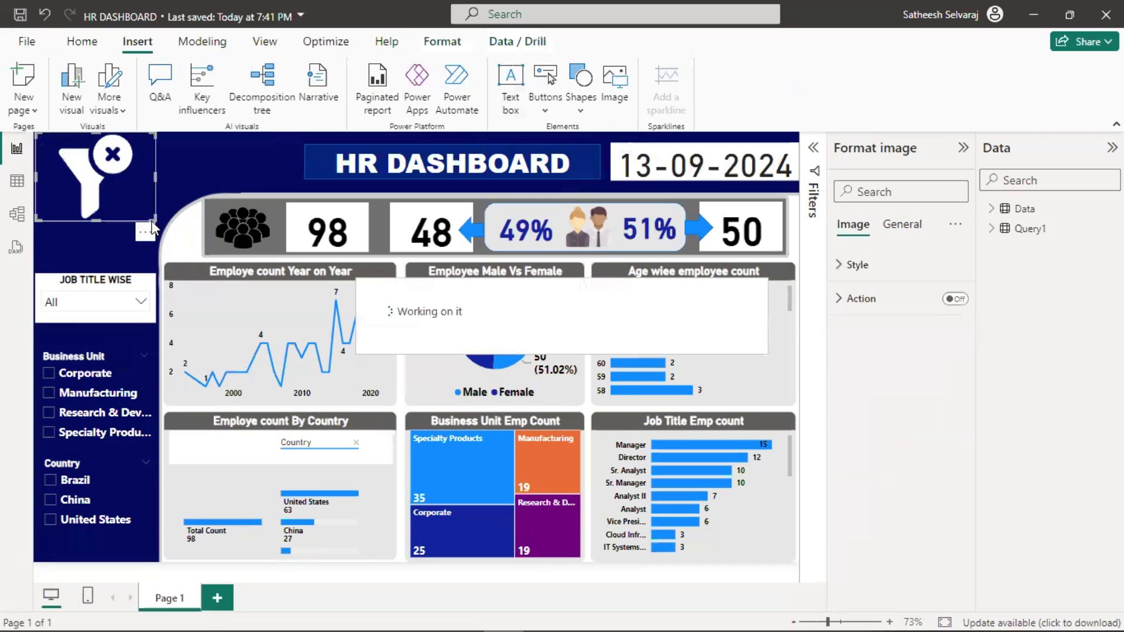
drag(181, 244, 181, 241)
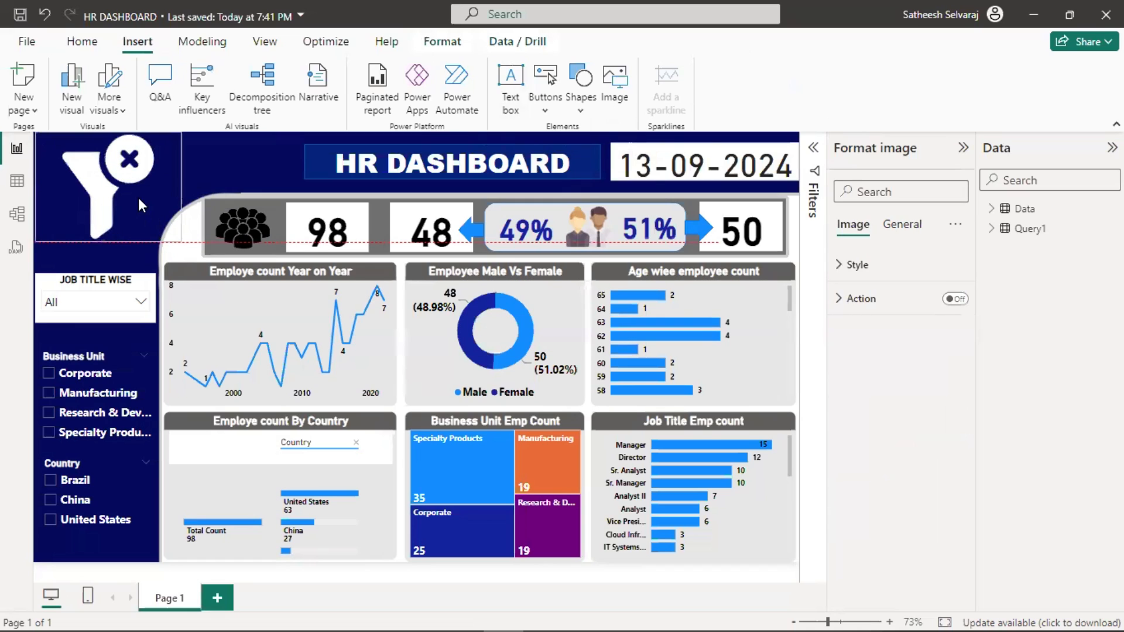
- Shift the filter image slightly down and turn on its action with type Bookmark, targeting the HOME bookmark
drag(134, 192, 132, 206)
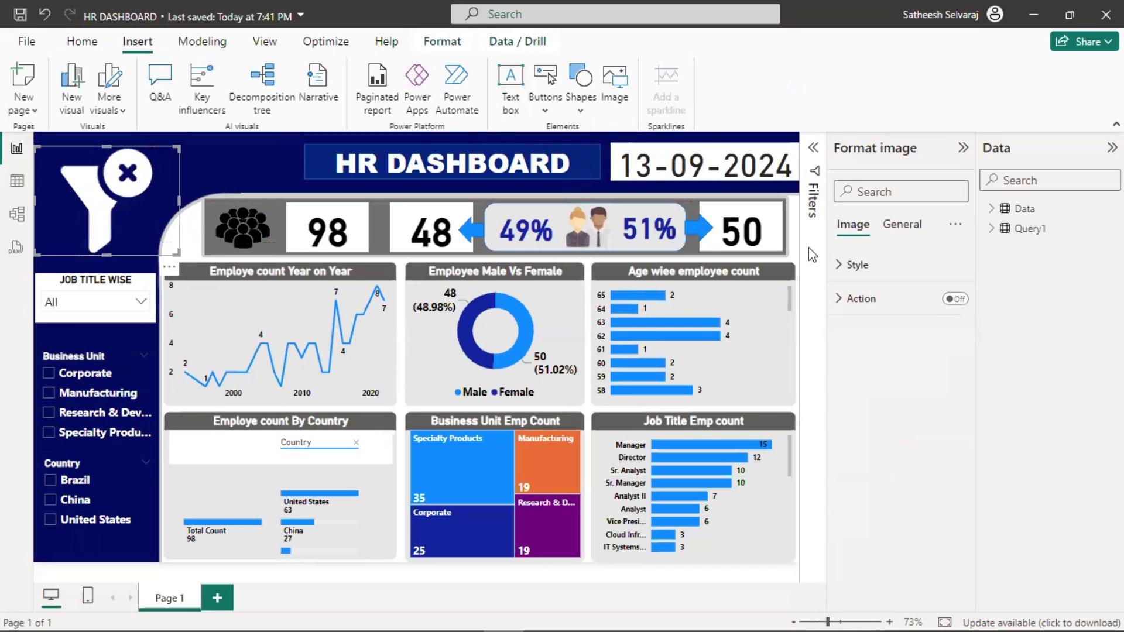
click(841, 300)
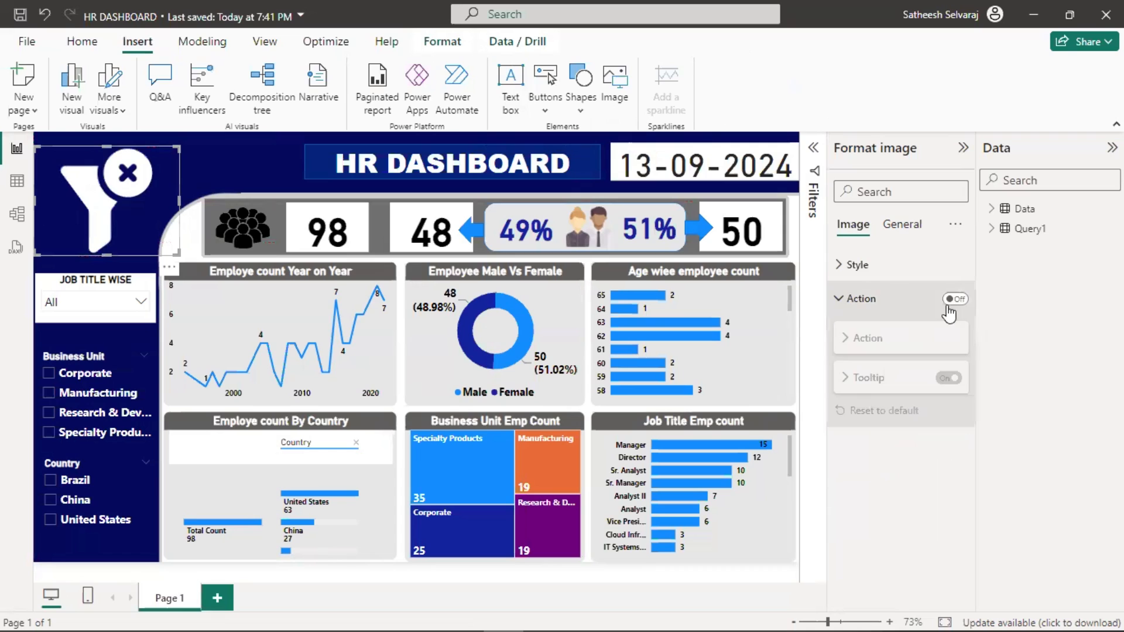
click(955, 300)
click(879, 383)
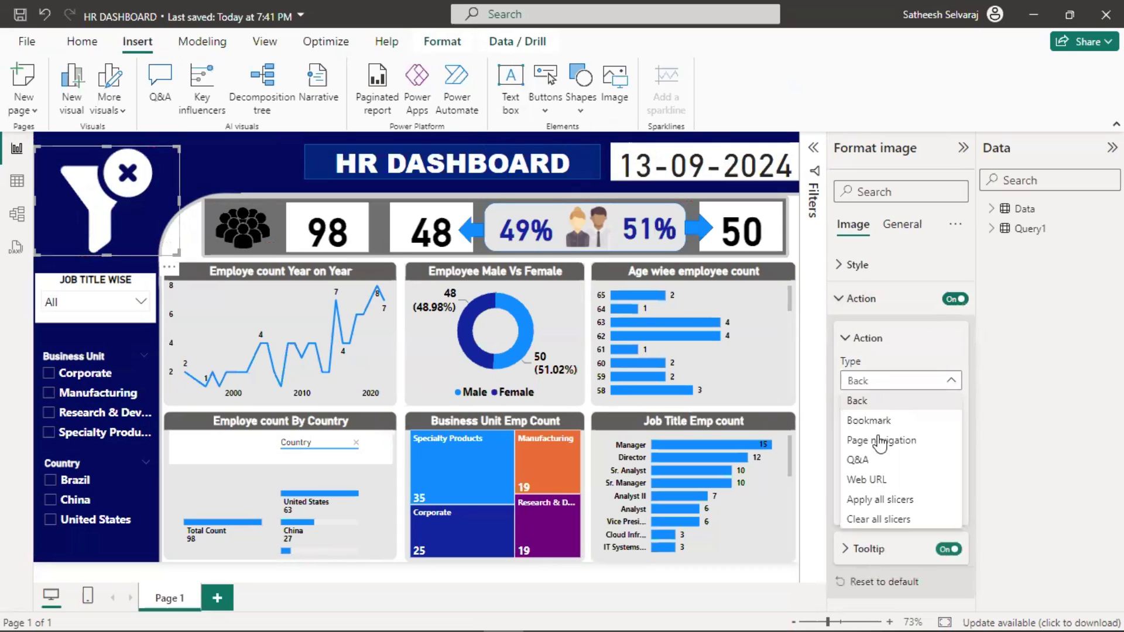
click(903, 423)
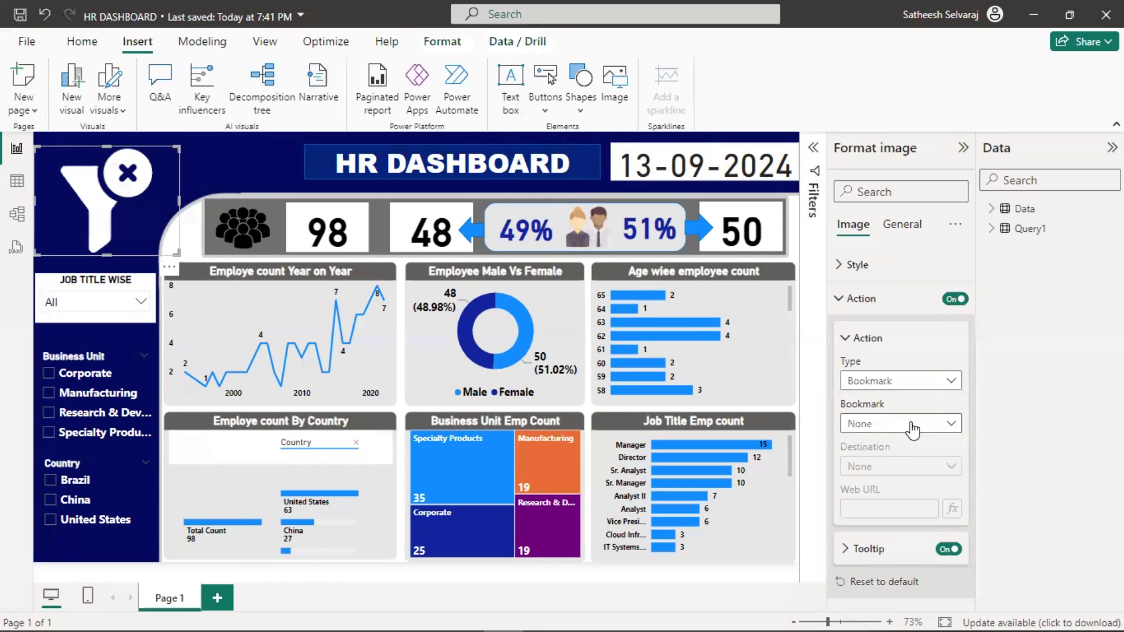
click(916, 424)
click(887, 462)
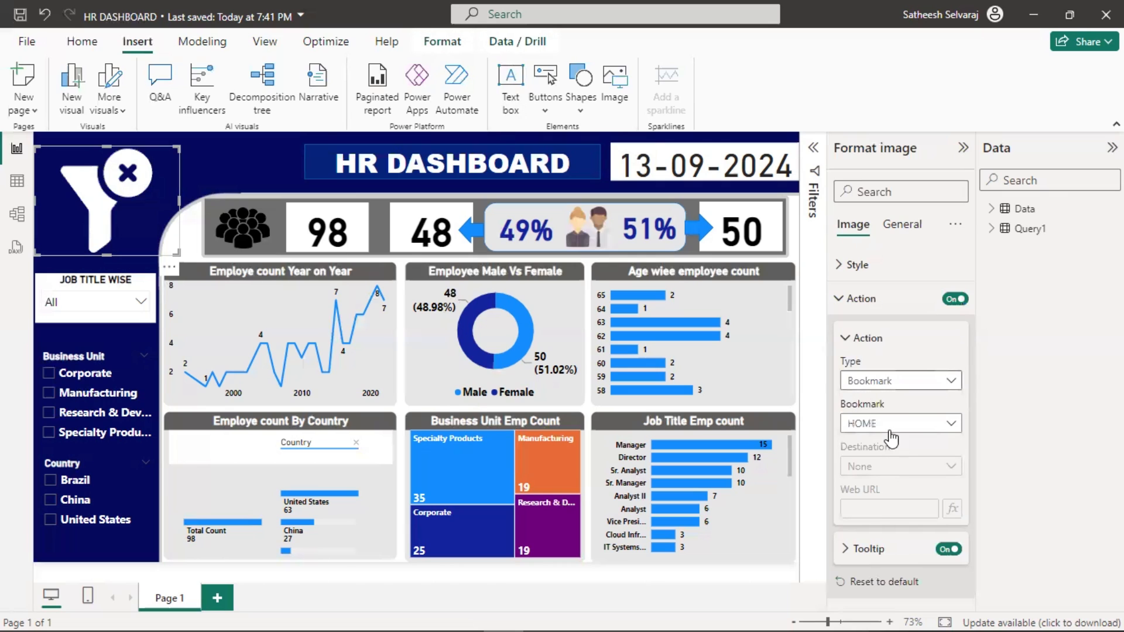
click(237, 166)
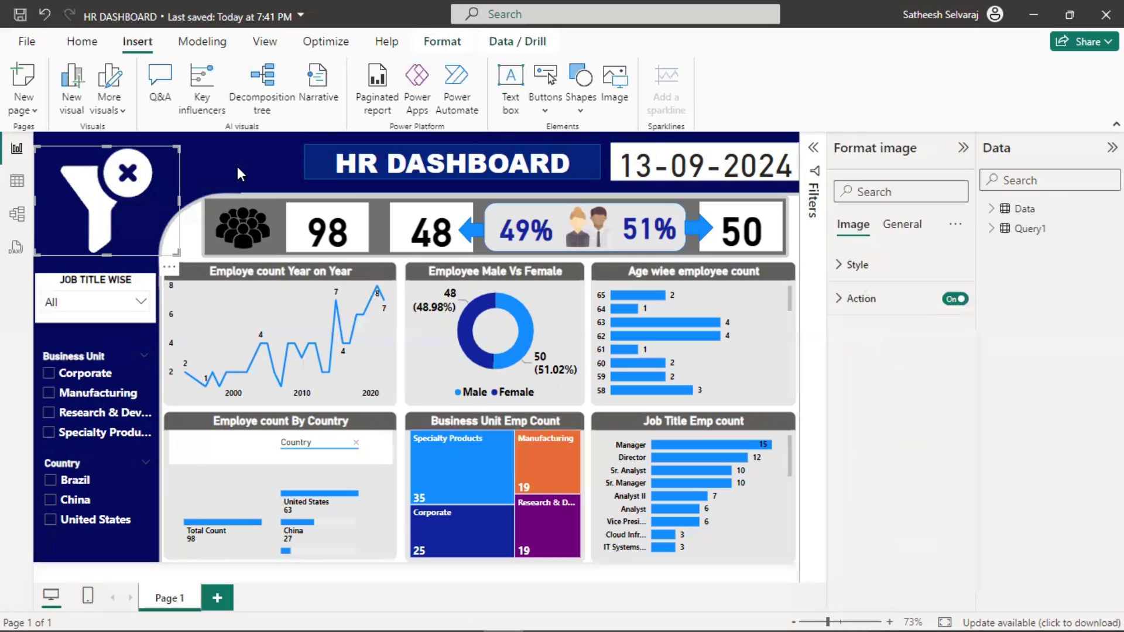
- Test the filter image by filtering the page to Corporate, Brazil and Sr. Manager, and follow its link to reset the slicers
click(59, 384)
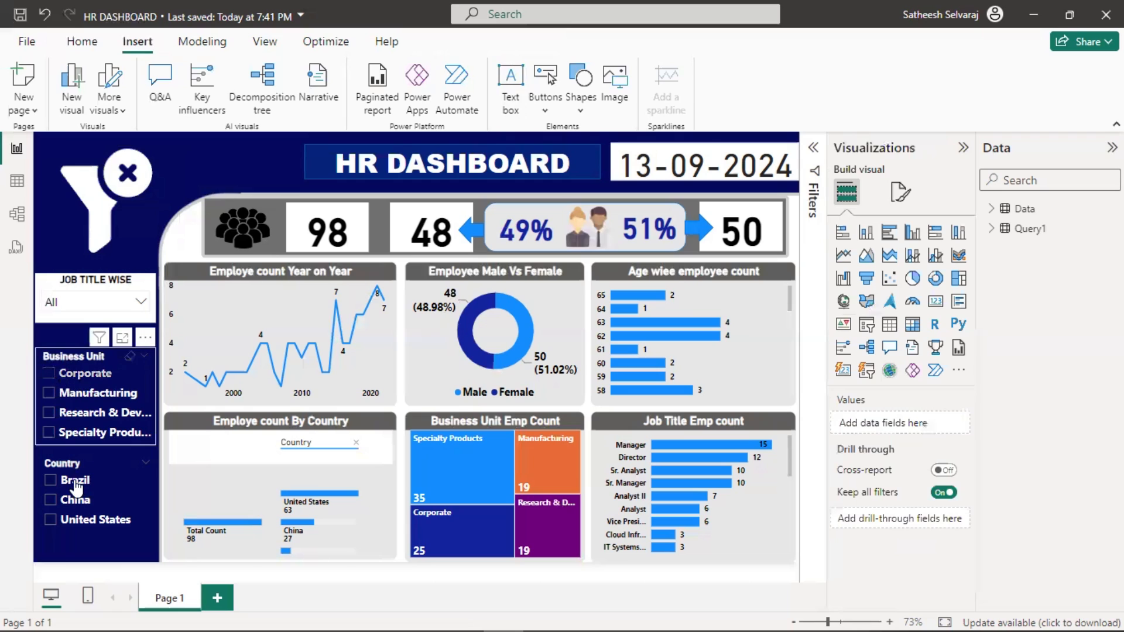
click(141, 303)
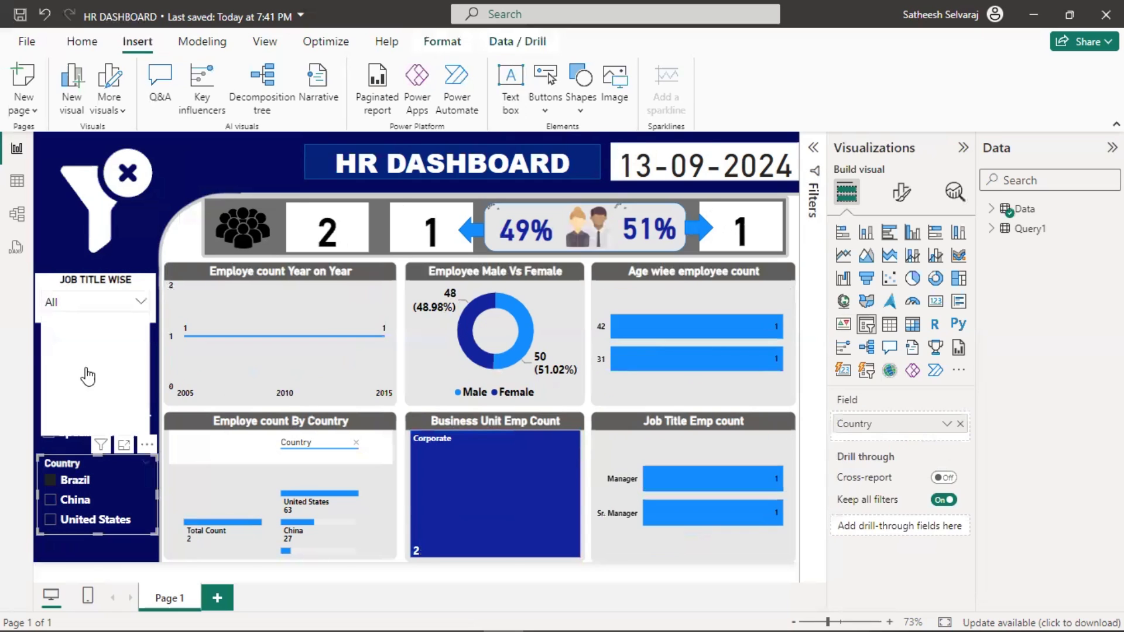
click(90, 364)
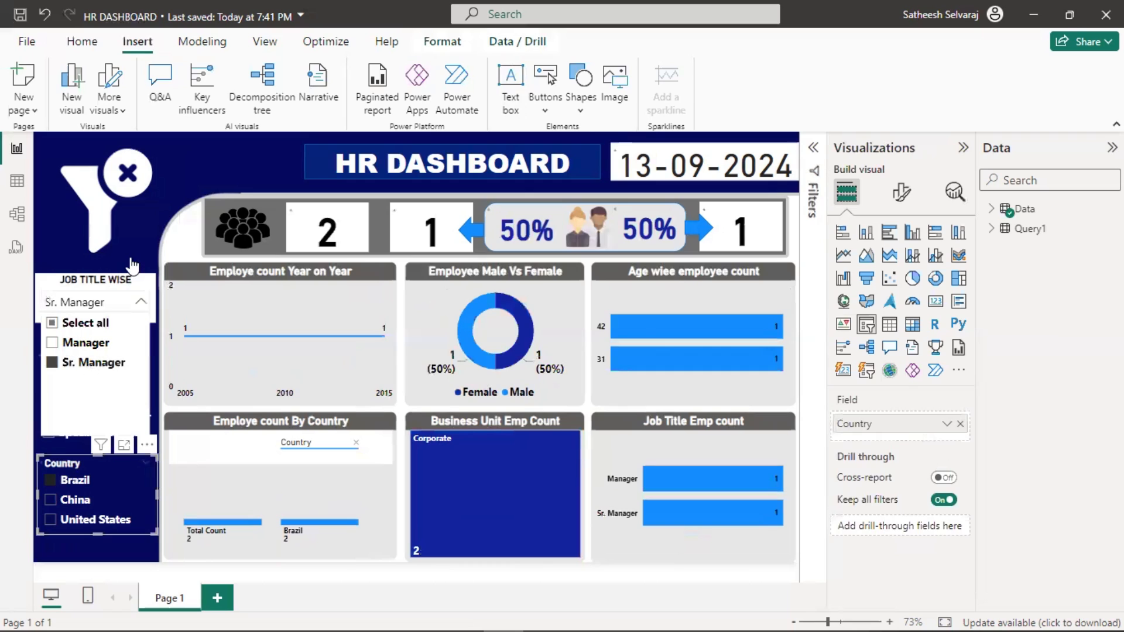
click(239, 161)
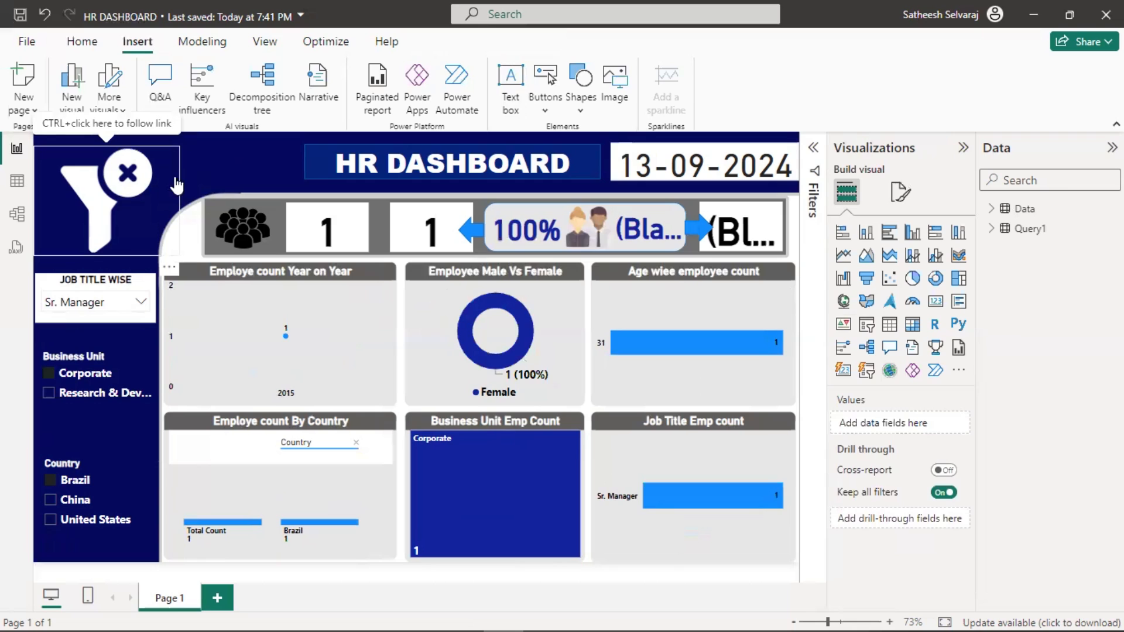
ctrl+click(135, 189)
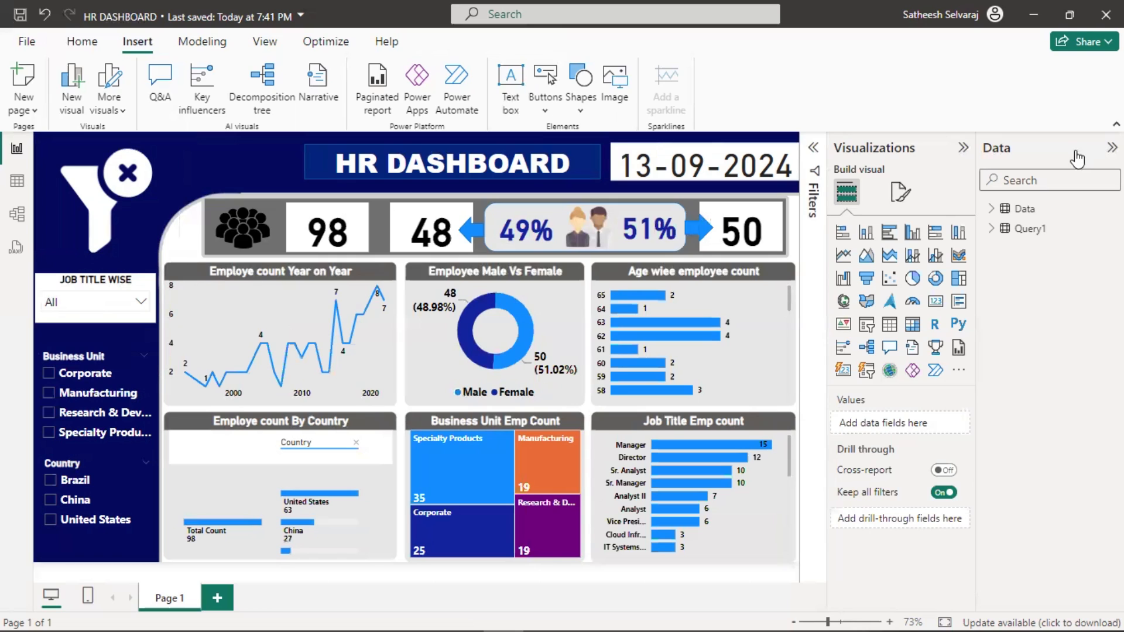
- Save and publish the report to My workspace, replacing the existing HR DASHBOARD dataset, and open the published report in Power BI
click(1110, 149)
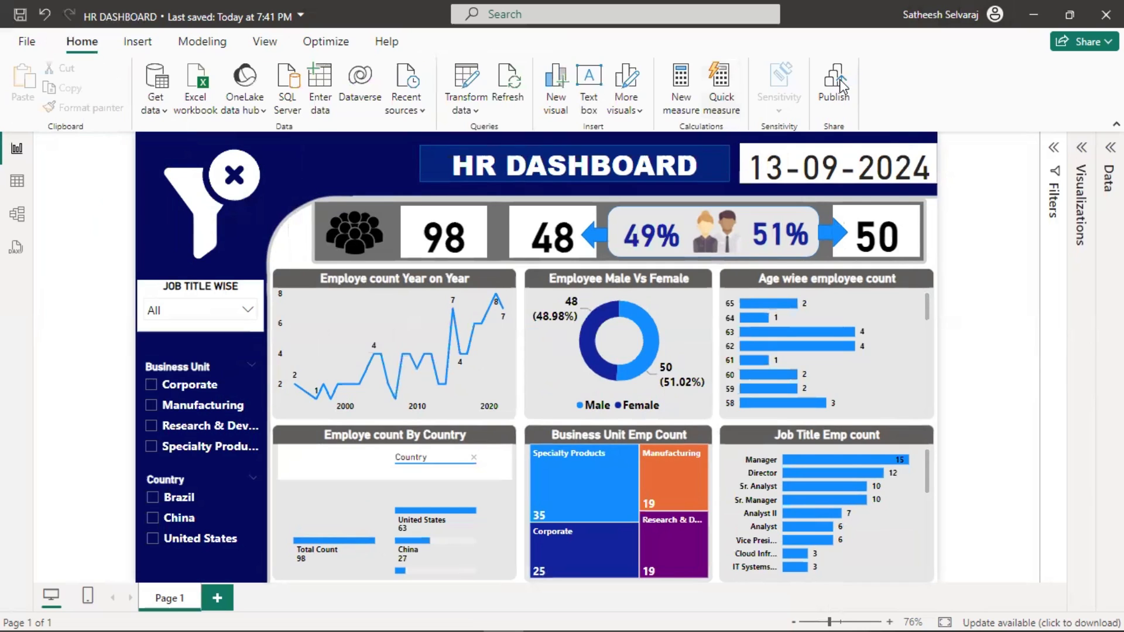
click(839, 82)
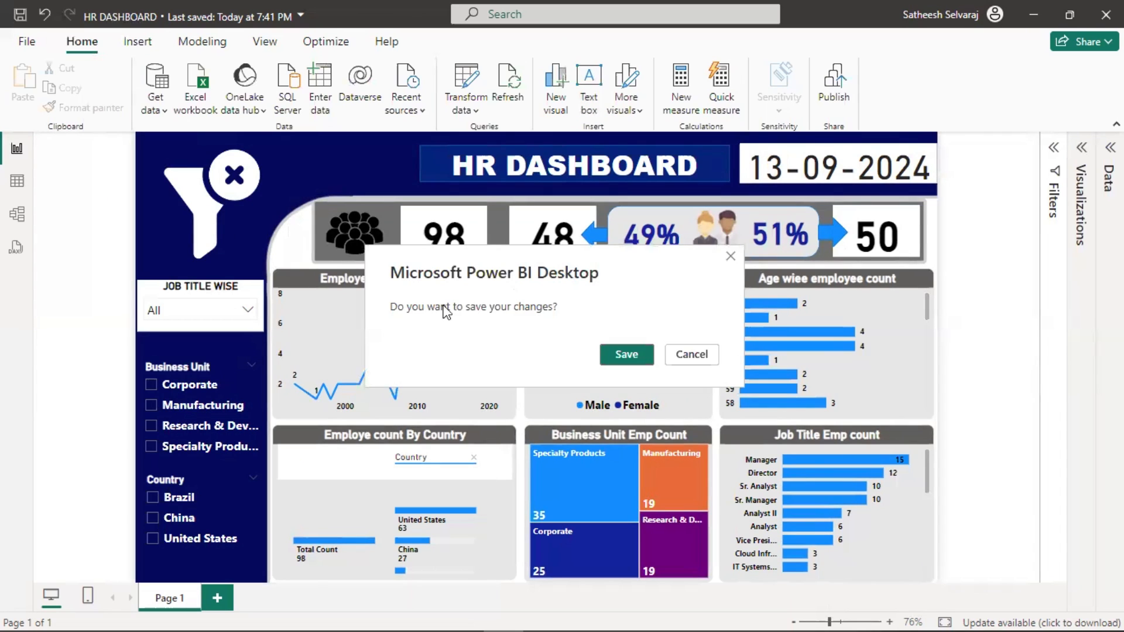
click(622, 355)
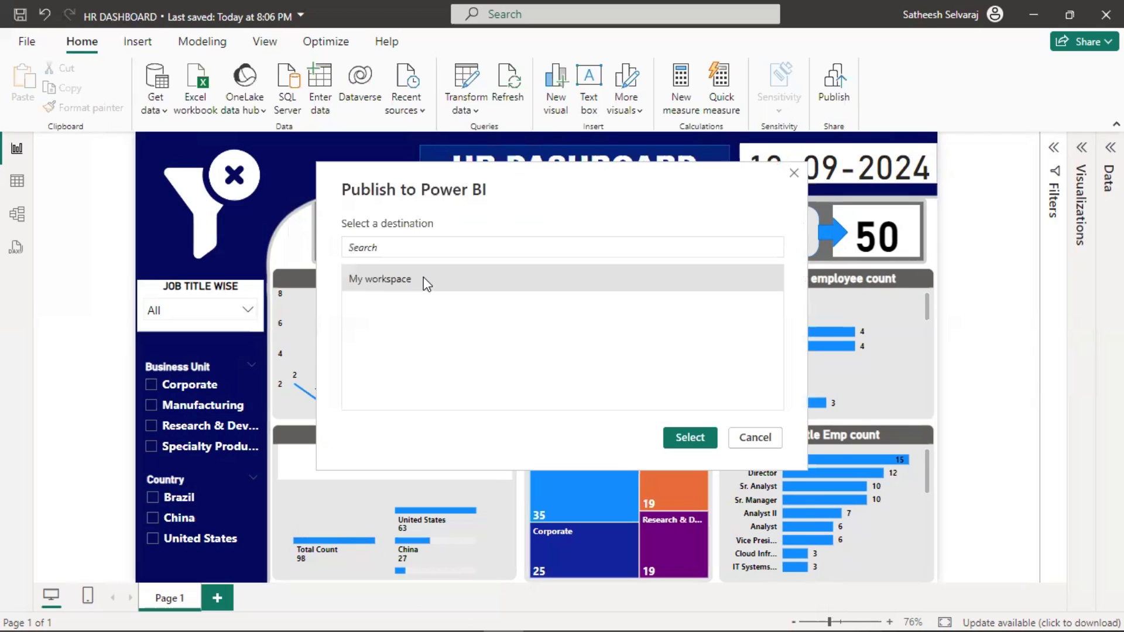
click(682, 439)
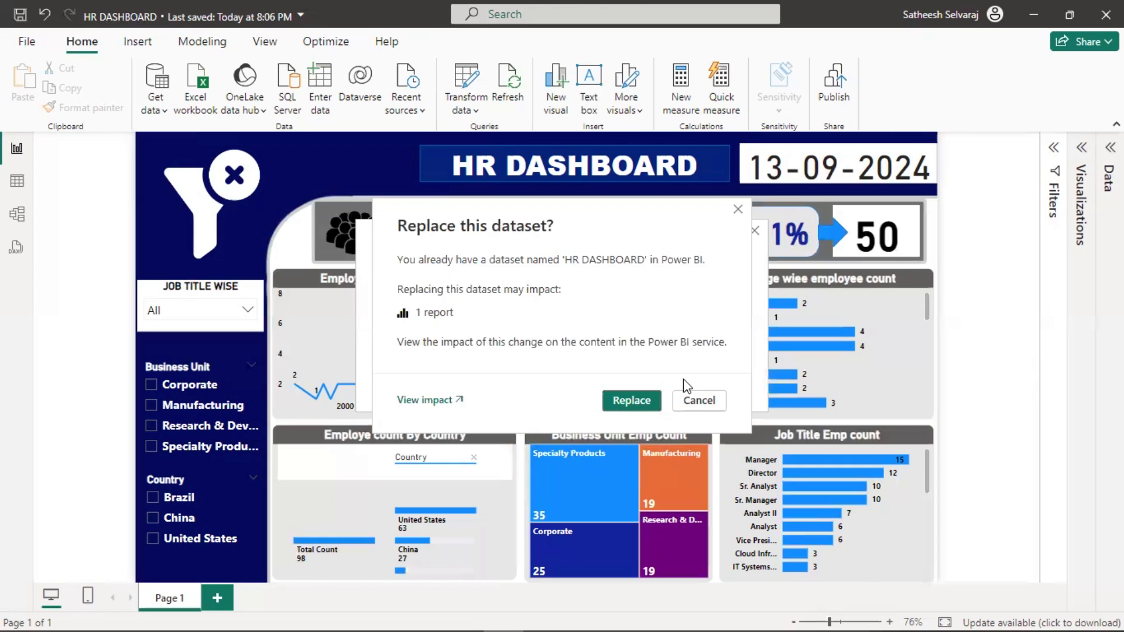
click(631, 402)
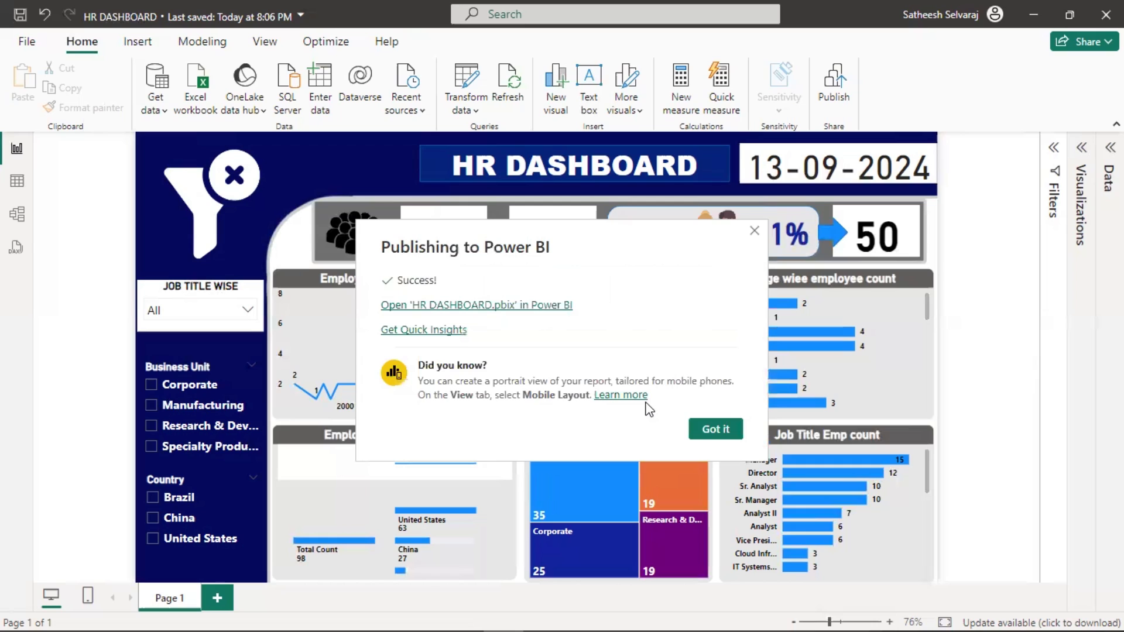
click(529, 305)
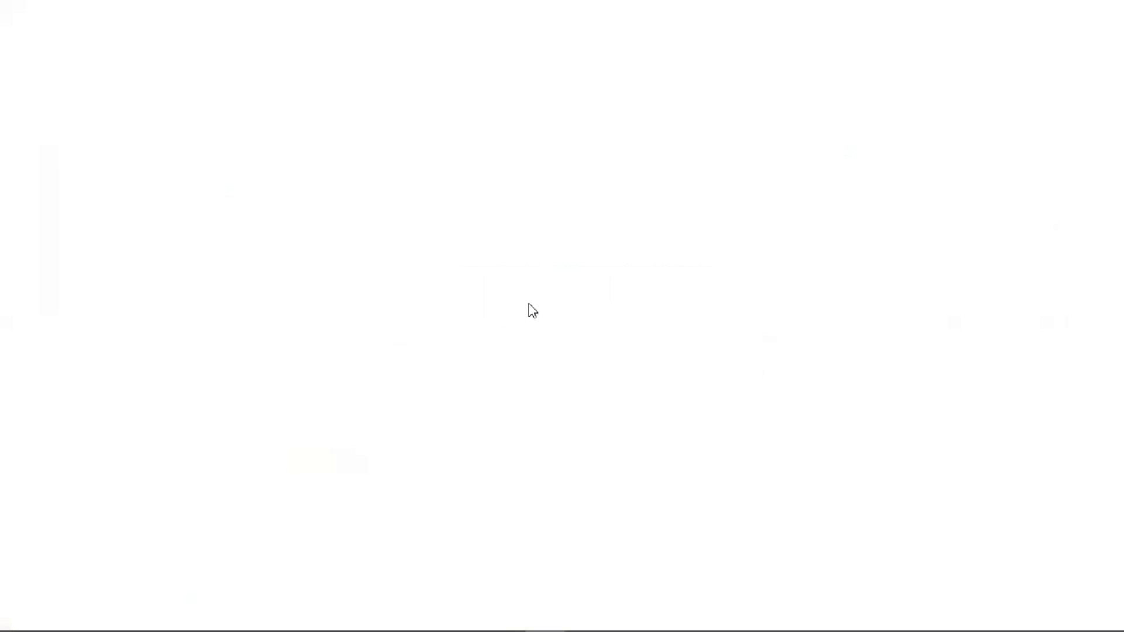